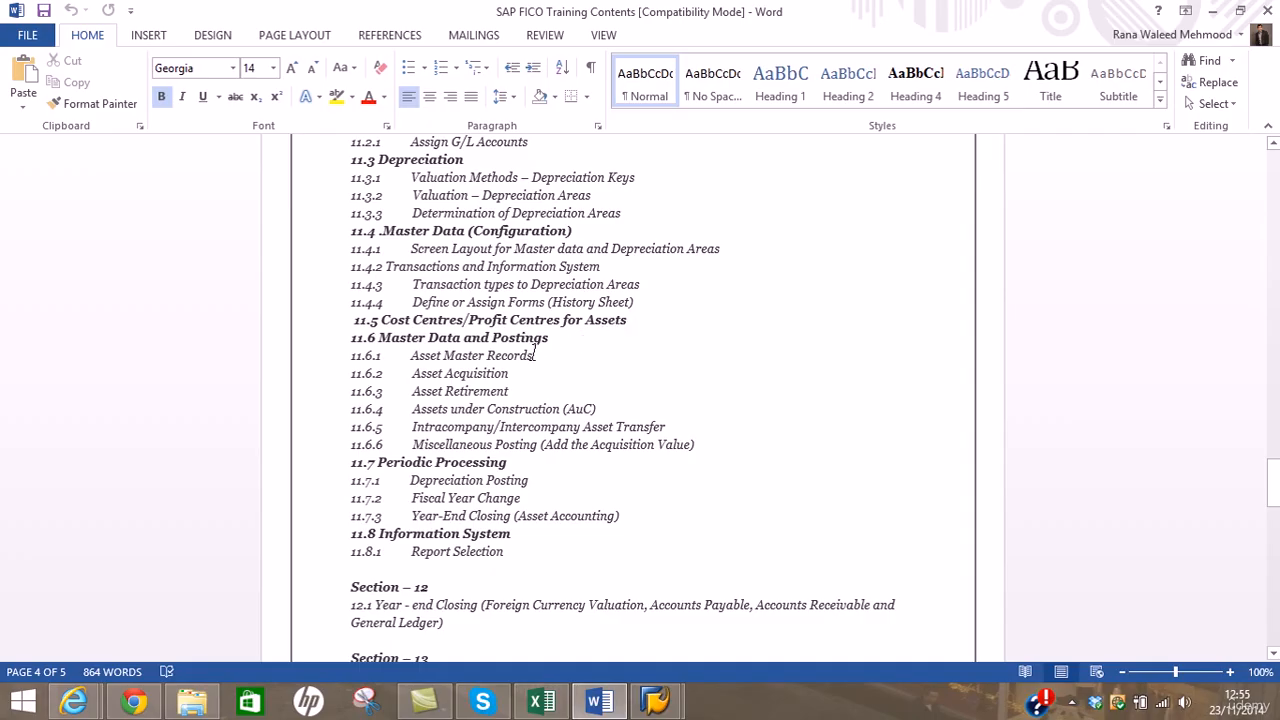
# Switch to the Training Notes workbook in Excel and enter the heading "Master Data and Postings" in cell A52
pyautogui.moveTo(535, 355); pyautogui.dragTo(378, 356)
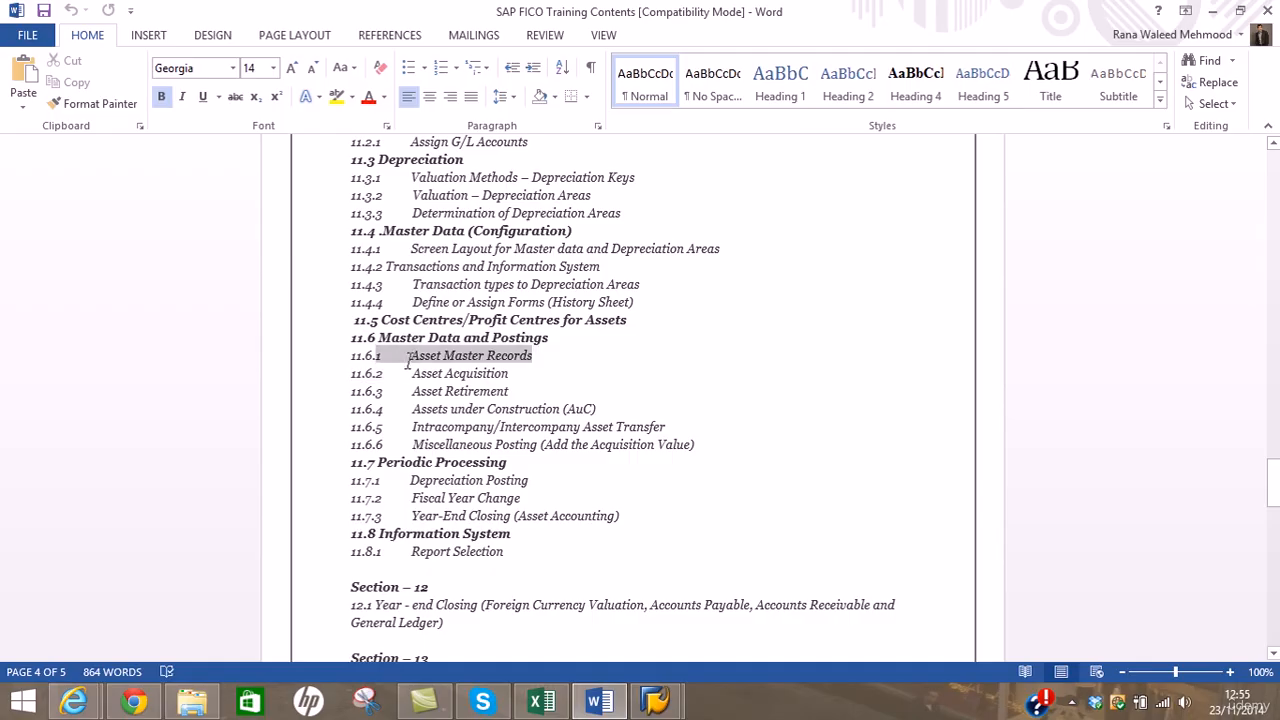
pyautogui.click(556, 697)
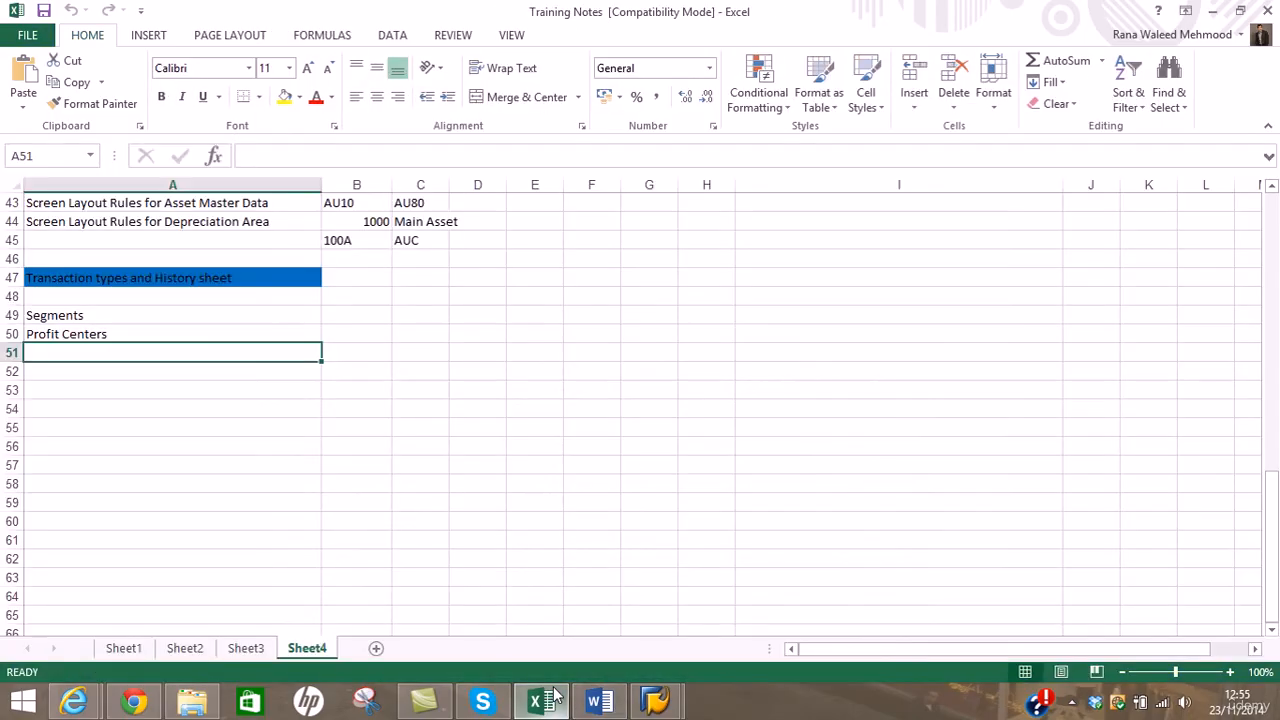
pyautogui.click(236, 375)
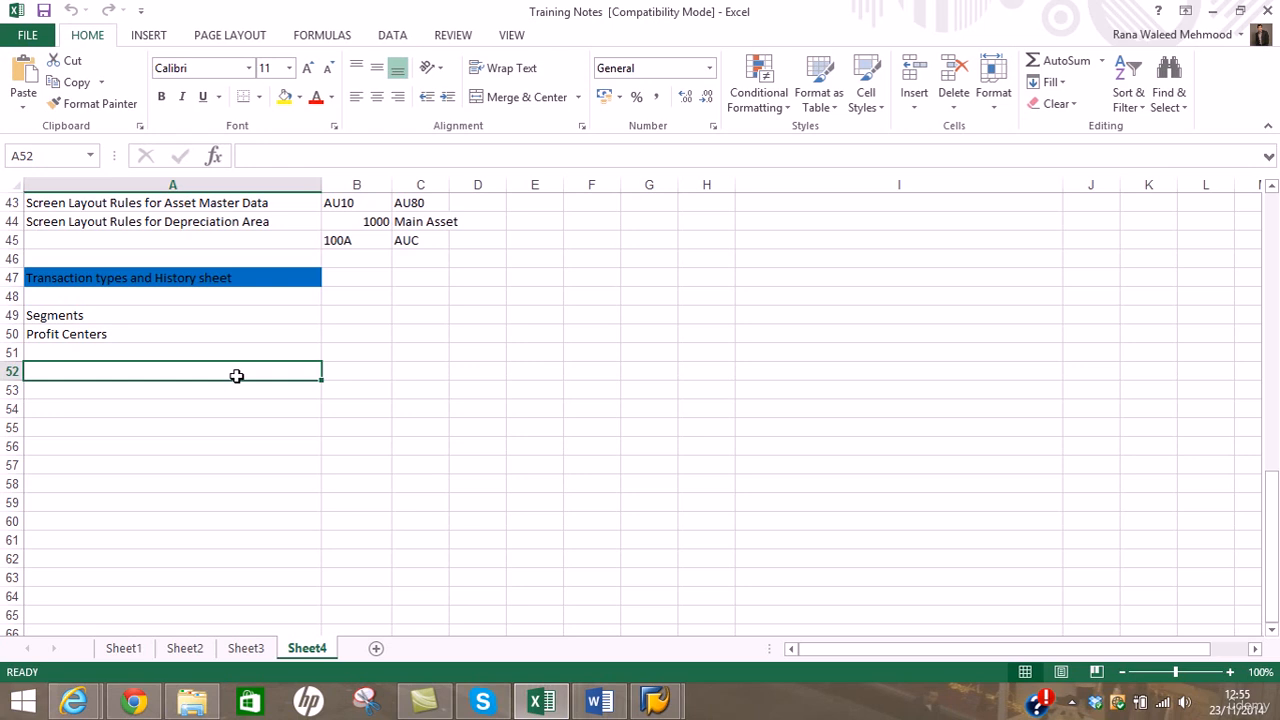
pyautogui.write('Master Dat')
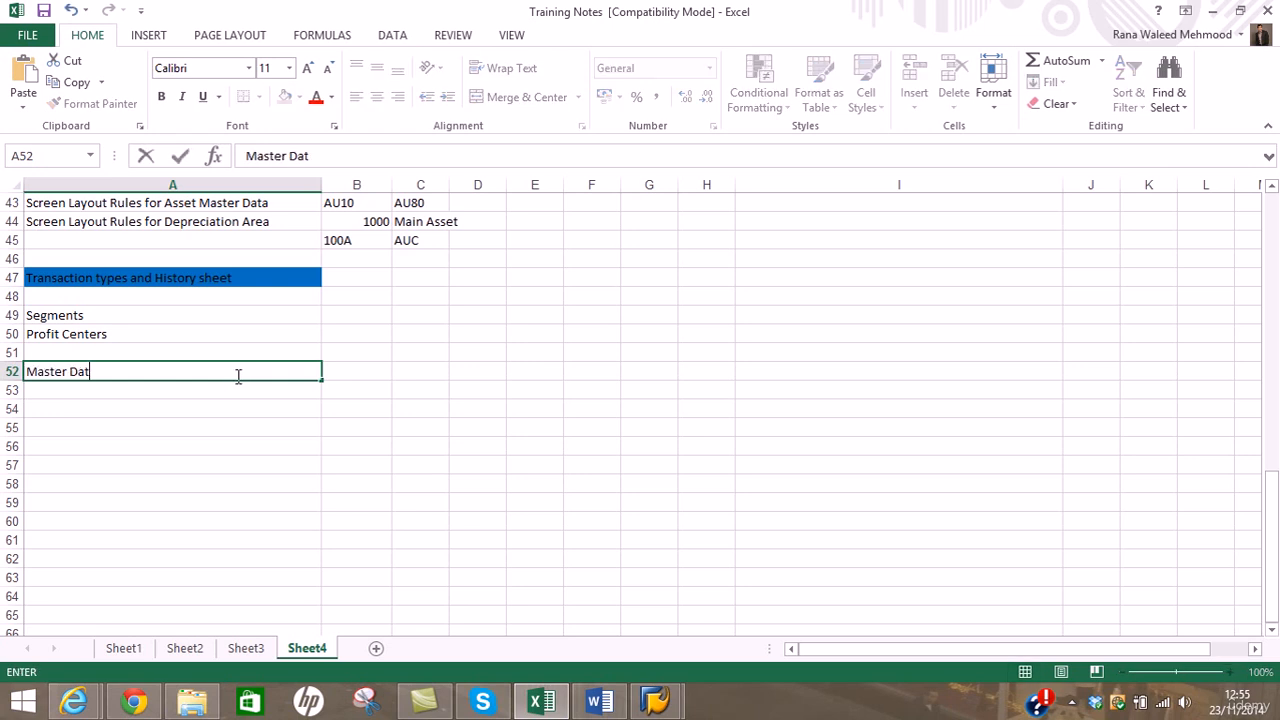
pyautogui.write('a and Posting')
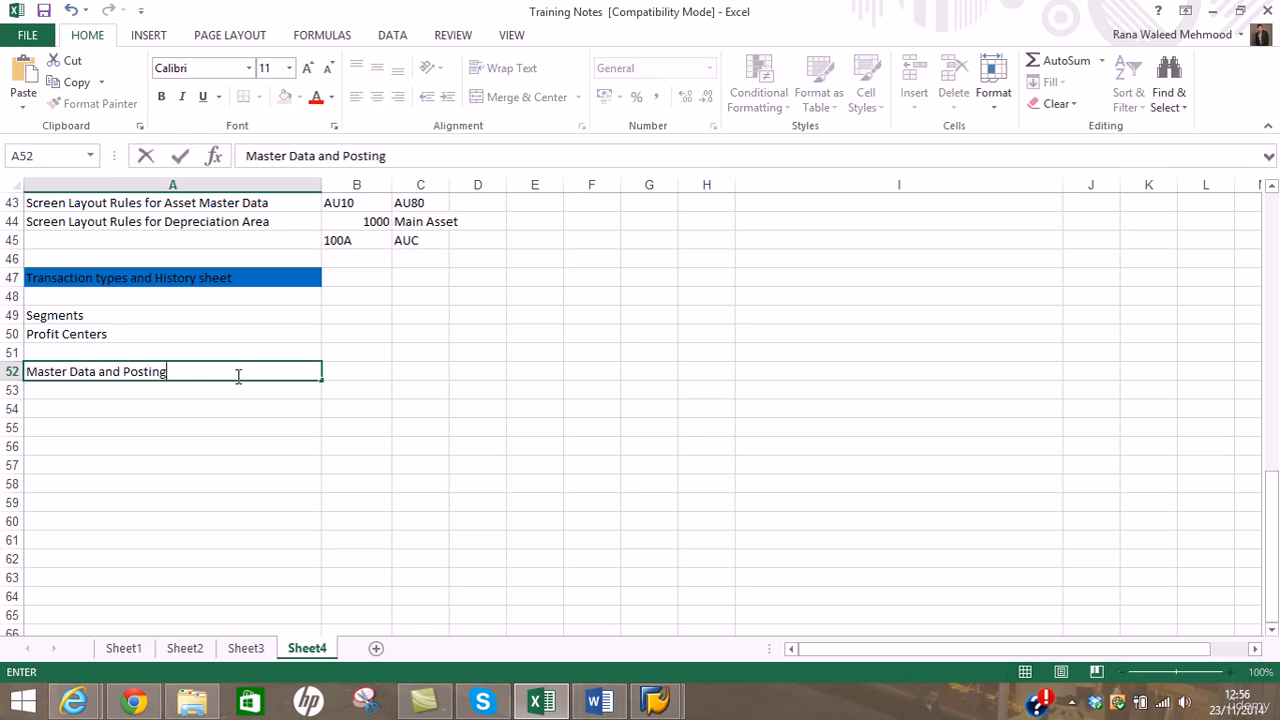
pyautogui.write('s')
pyautogui.press('Return')
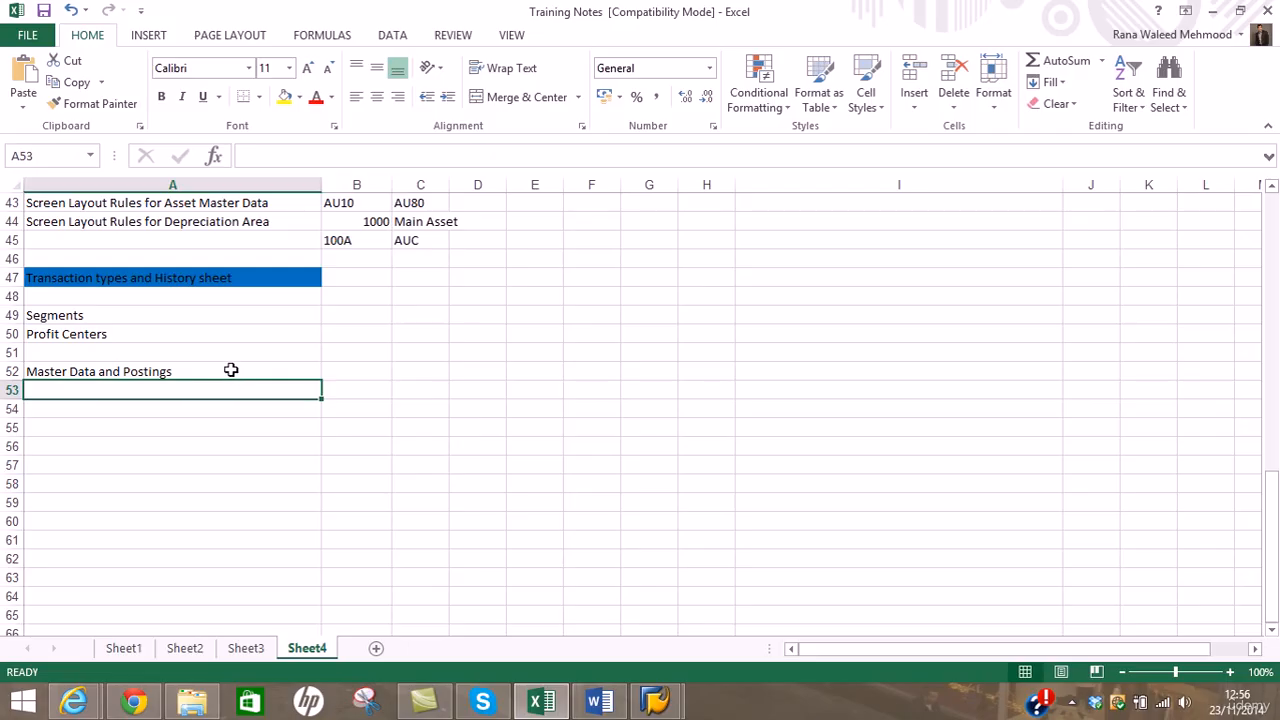
# Fill the "Master Data and Postings" heading cell with the standard light blue colour
pyautogui.click(235, 371)
pyautogui.click(299, 97)
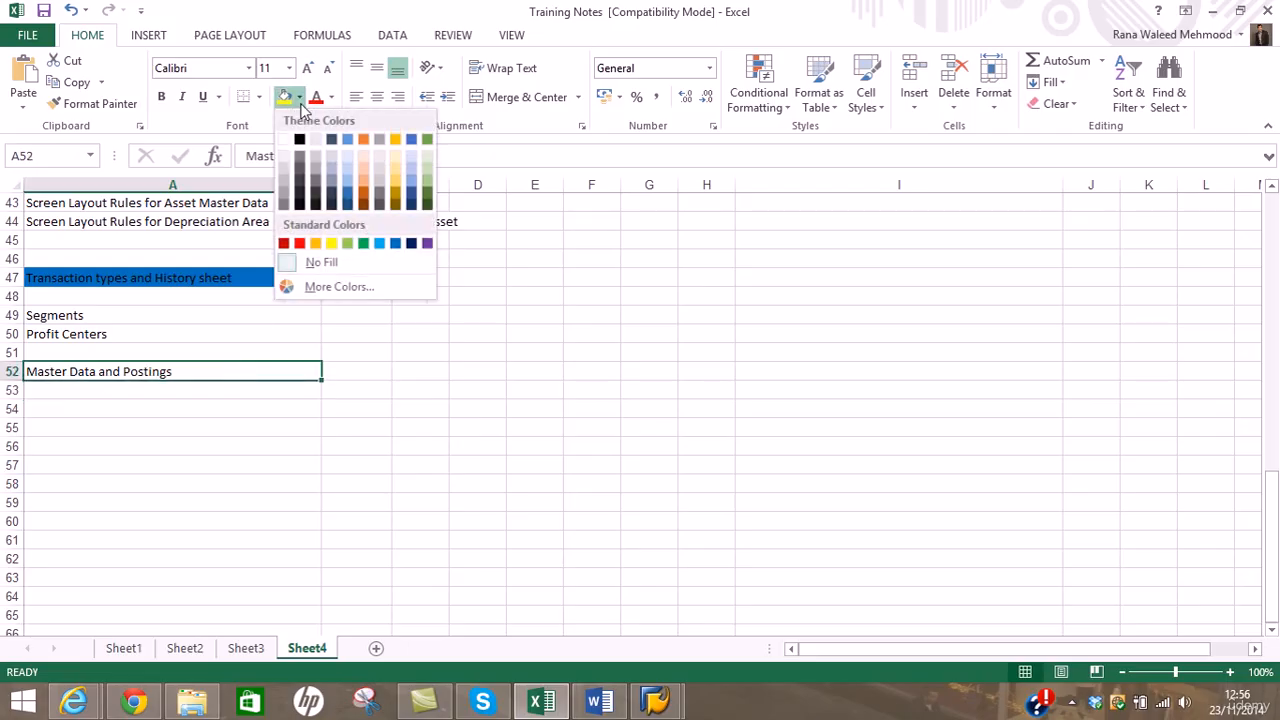
pyautogui.click(380, 244)
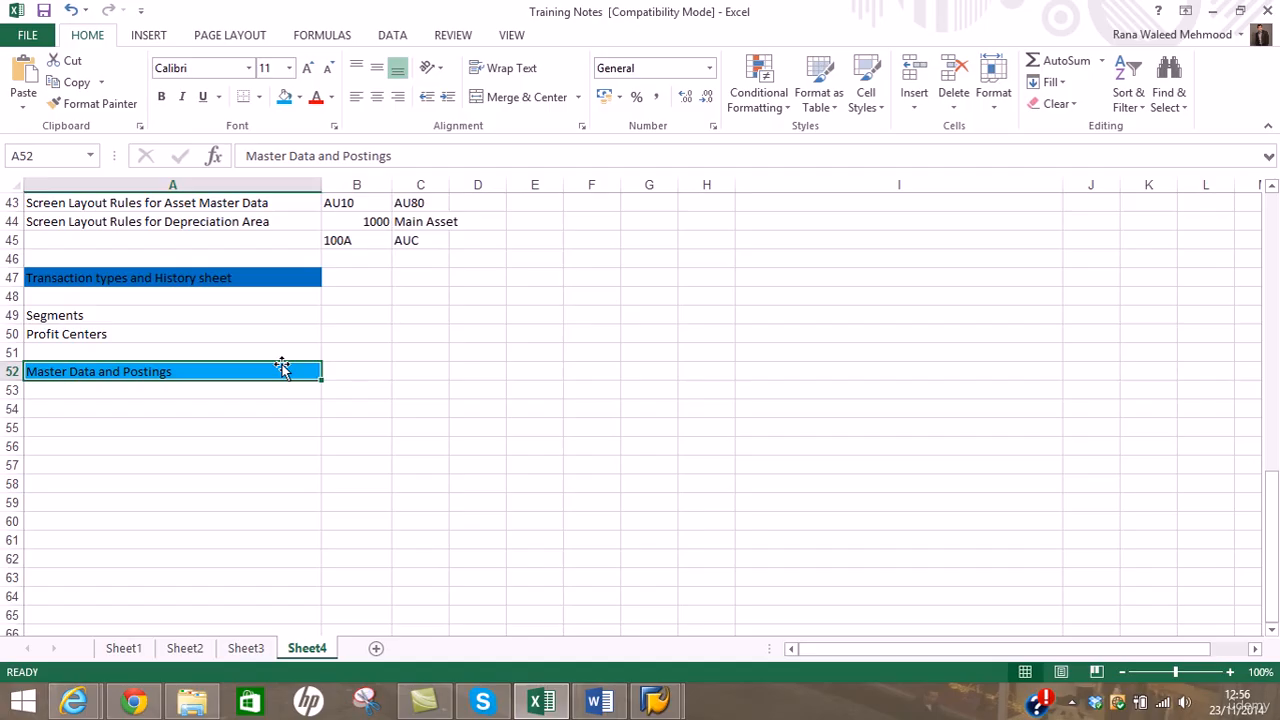
# Enter "Asset Master Record" in cell A53 and fill the cell with the gold theme colour
pyautogui.click(231, 394)
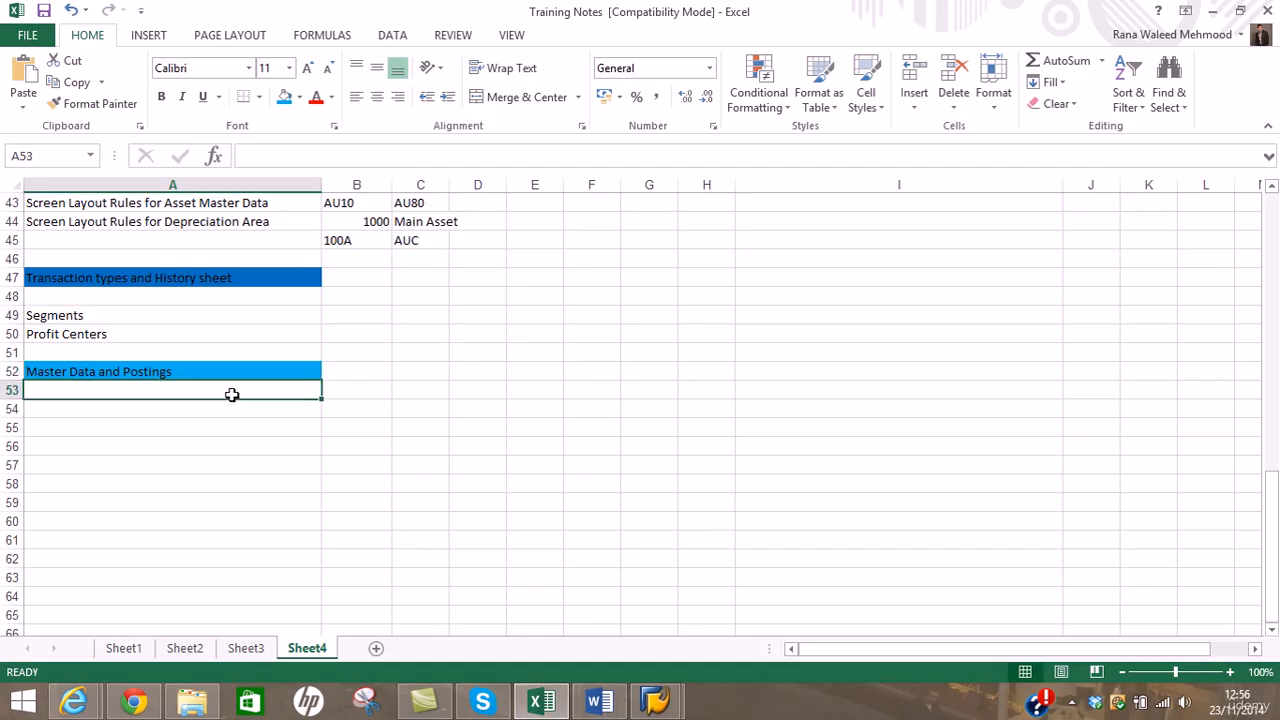
pyautogui.write('Asset ')
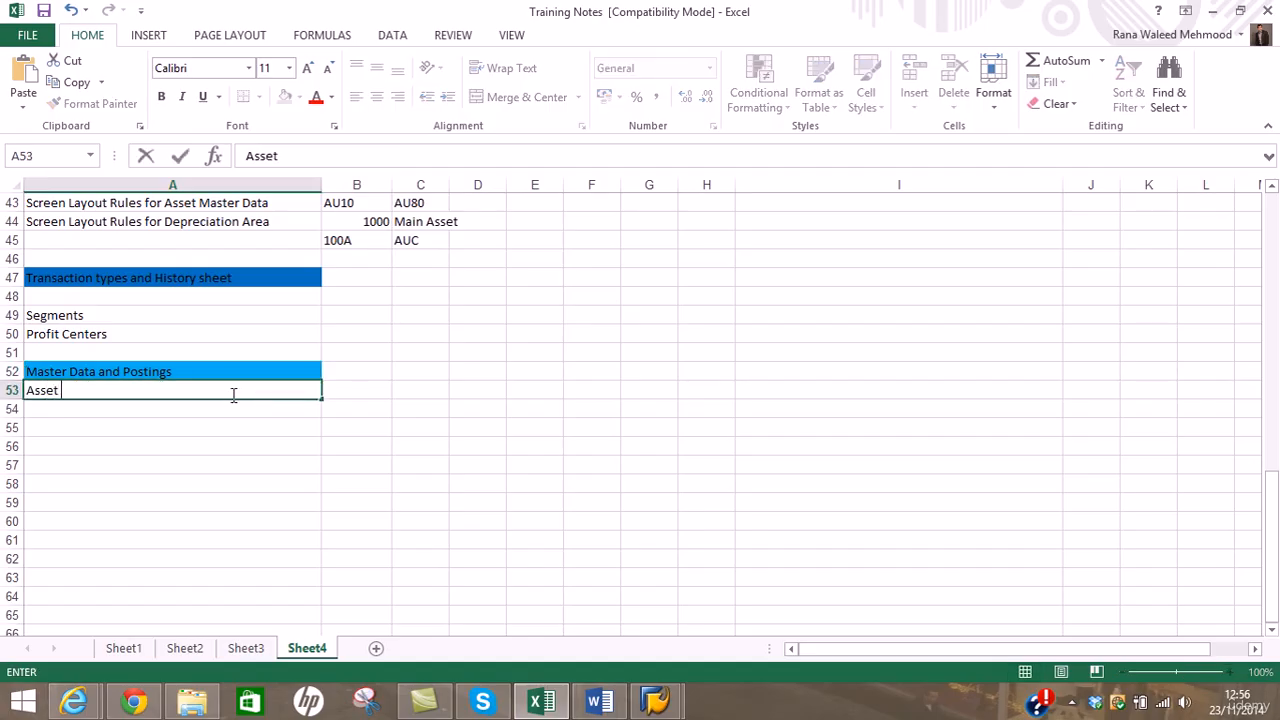
pyautogui.write('Master Re')
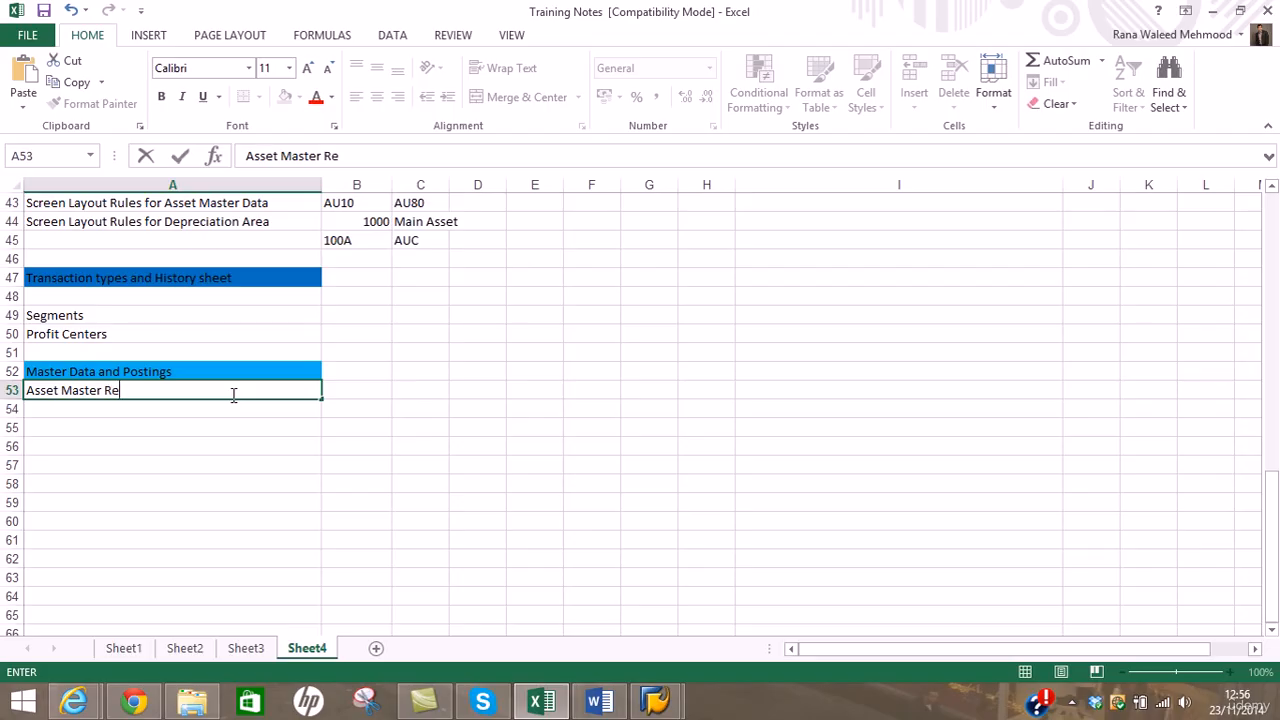
pyautogui.write('cord')
pyautogui.press('Return')
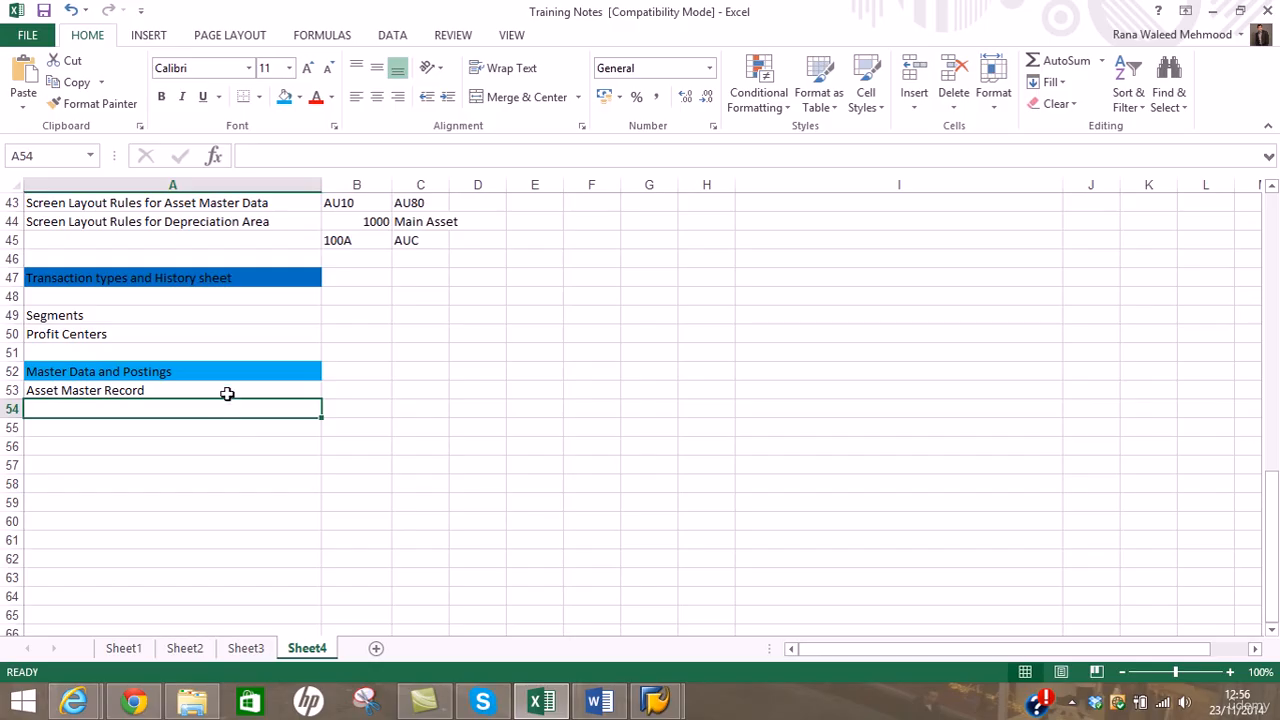
pyautogui.click(228, 394)
pyautogui.click(299, 97)
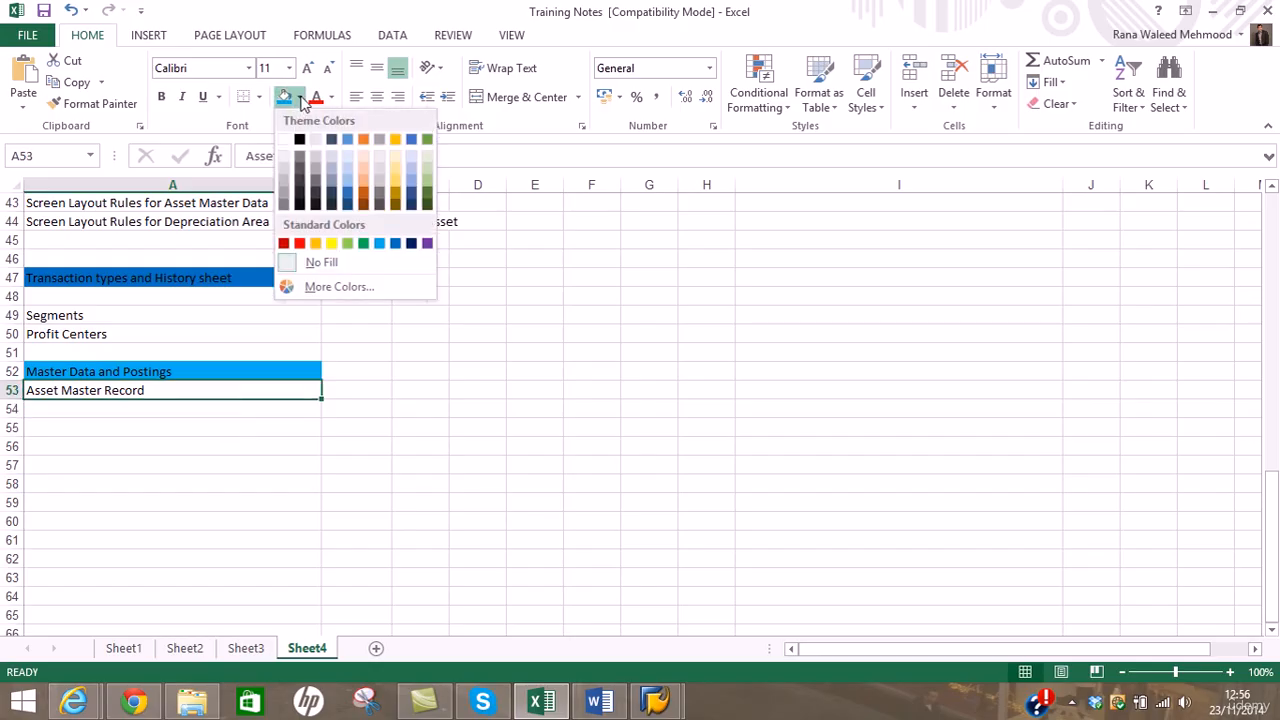
pyautogui.click(395, 138)
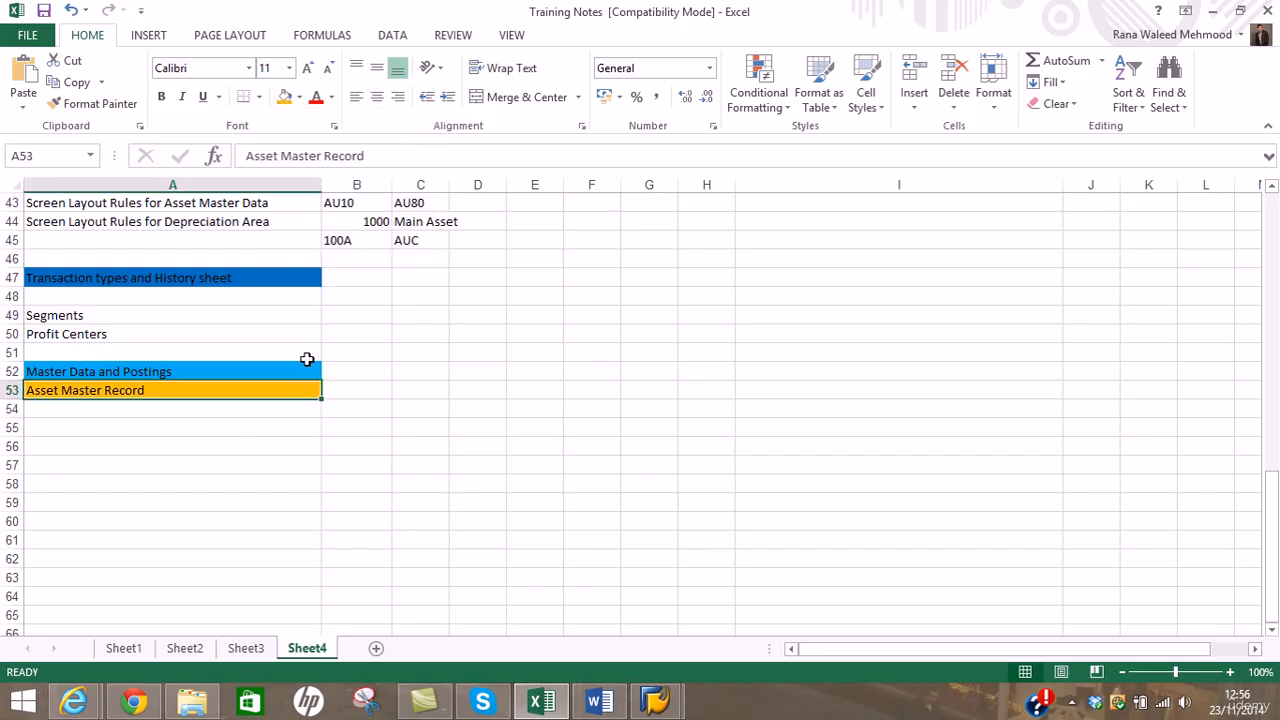
# Enter "Asset Master Data" in cell A54 and "Depreciation Area" in cell A55
pyautogui.click(264, 405)
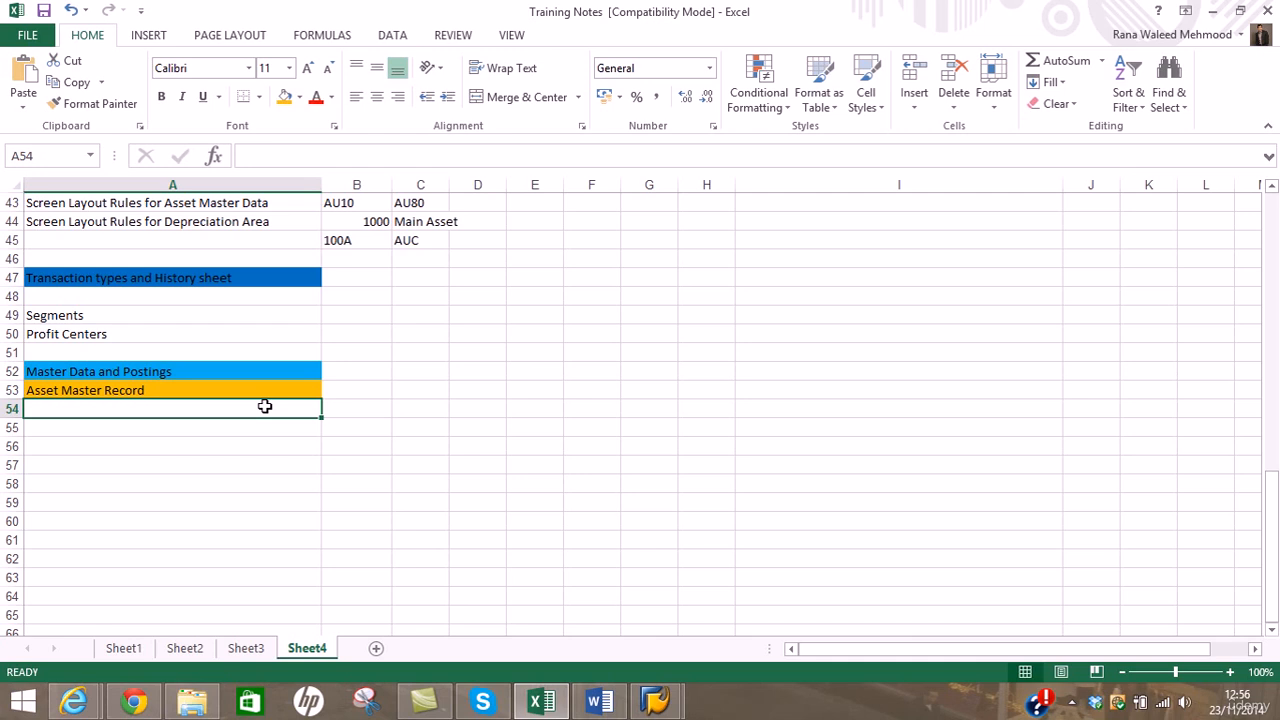
pyautogui.write('Asset M')
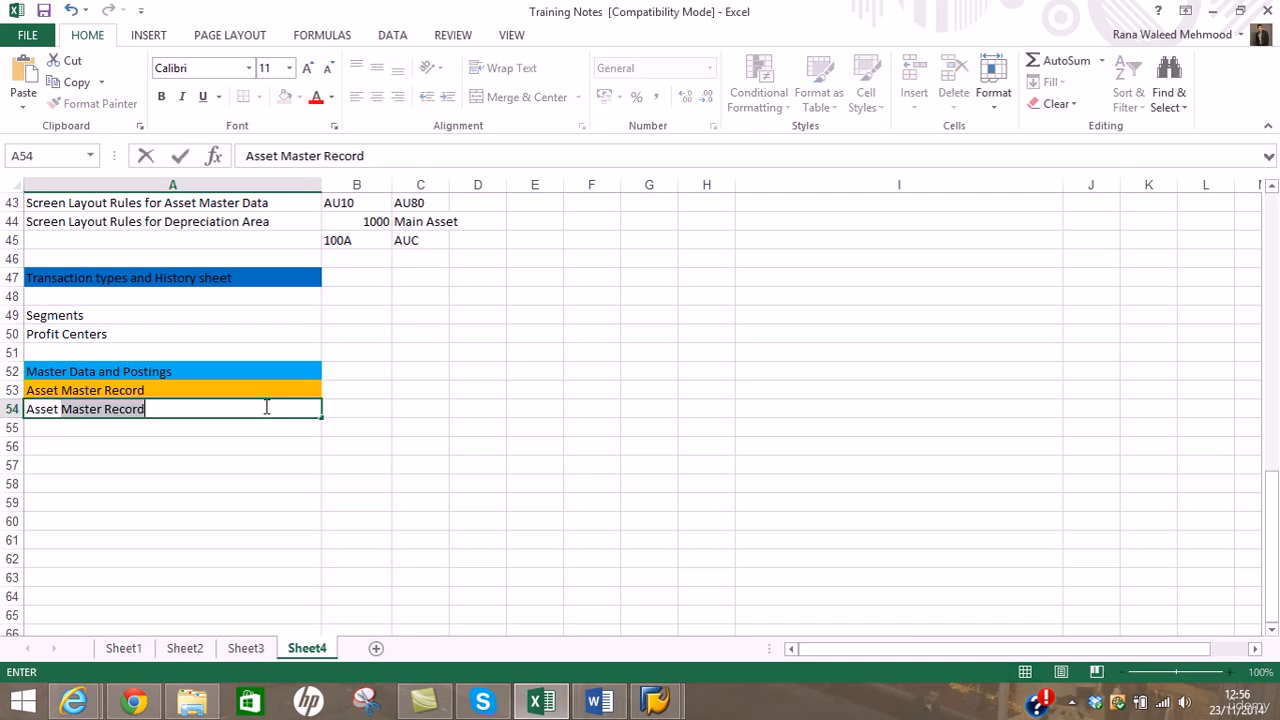
pyautogui.write('aster Data')
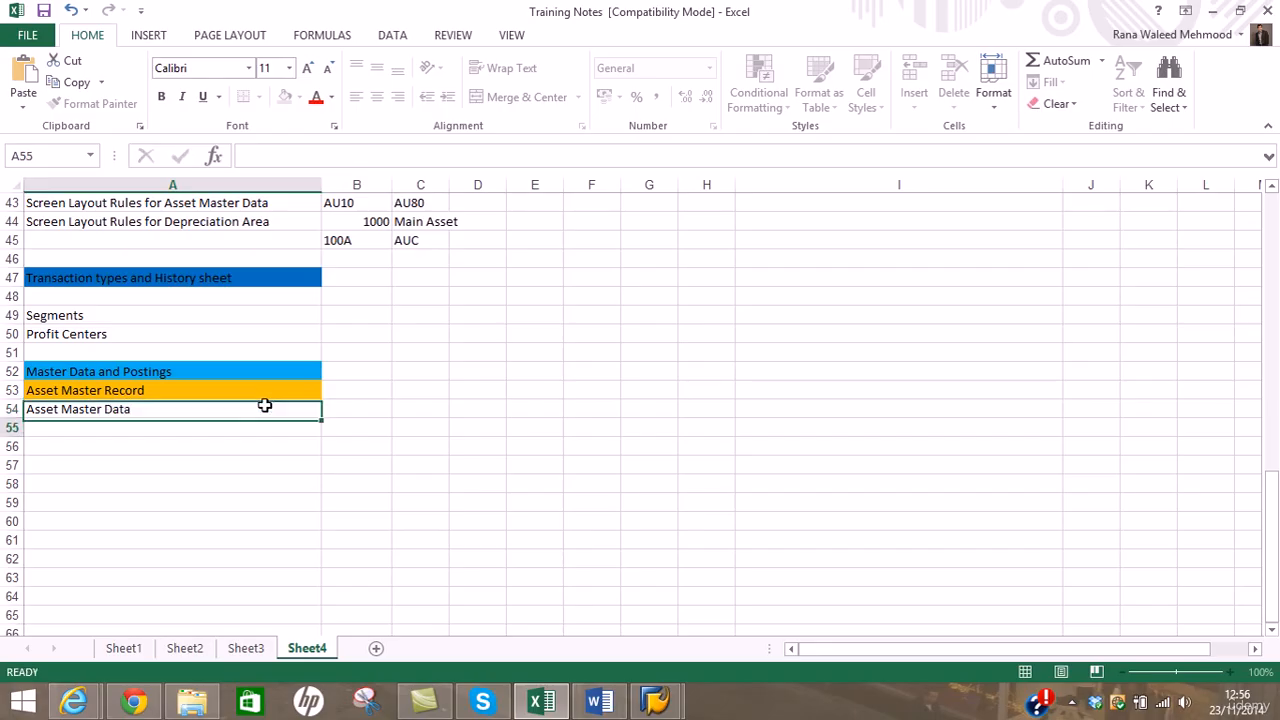
pyautogui.press('Return')
pyautogui.write('Depre')
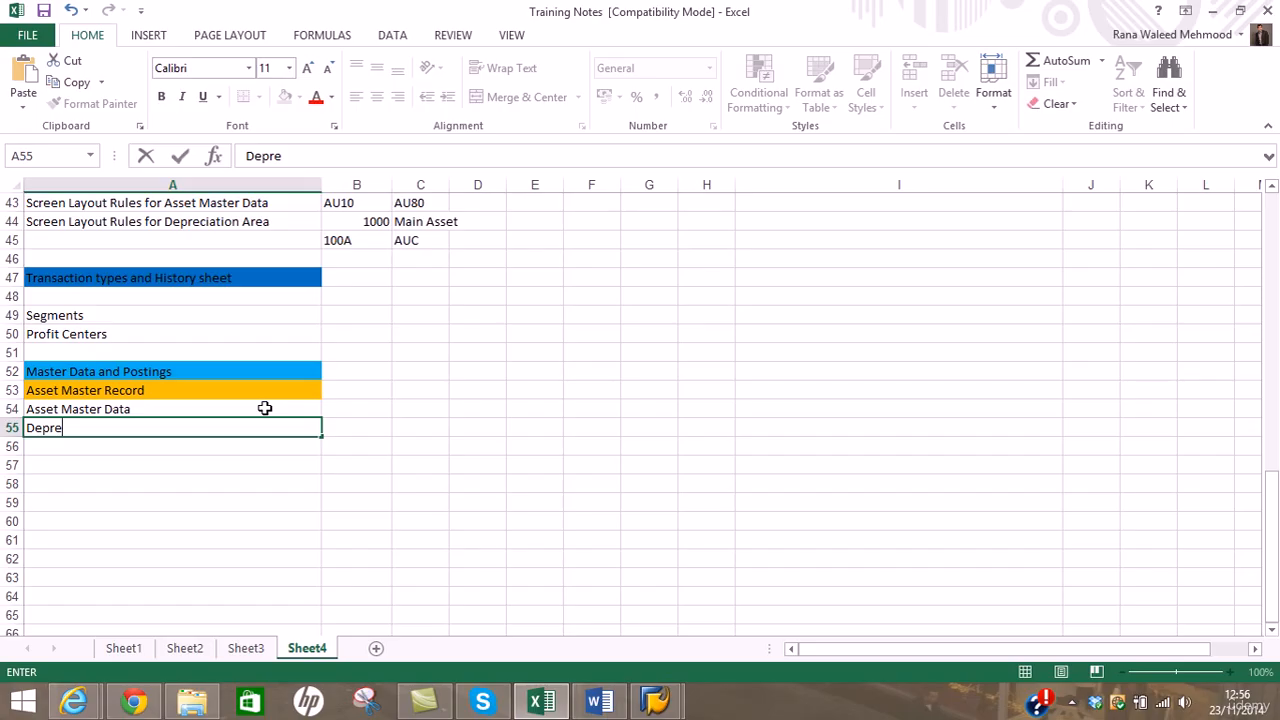
pyautogui.write('ciation Area')
pyautogui.press('Return')
# Move the "Asset Master Data" and "Depreciation Area" entries to cells B54 and B55
pyautogui.moveTo(243, 405); pyautogui.dragTo(245, 421)
pyautogui.hotkey('ctrl', 'c')
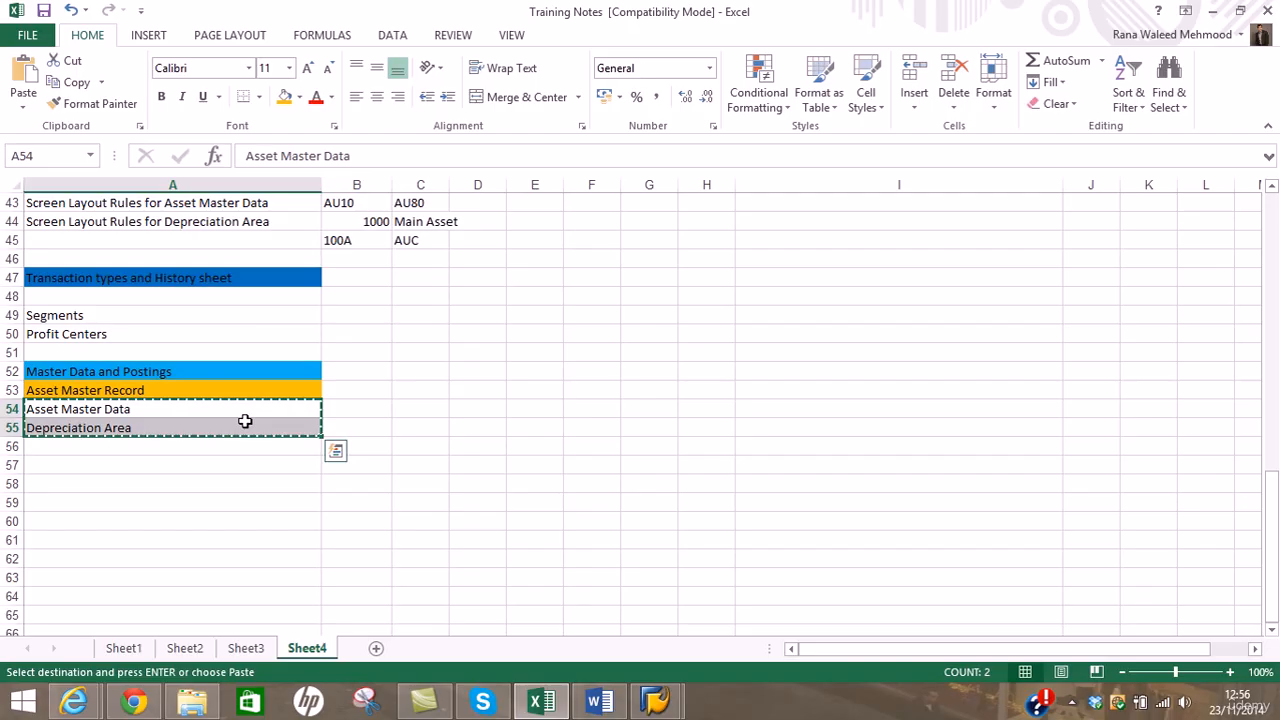
pyautogui.click(343, 409)
pyautogui.hotkey('ctrl', 'v')
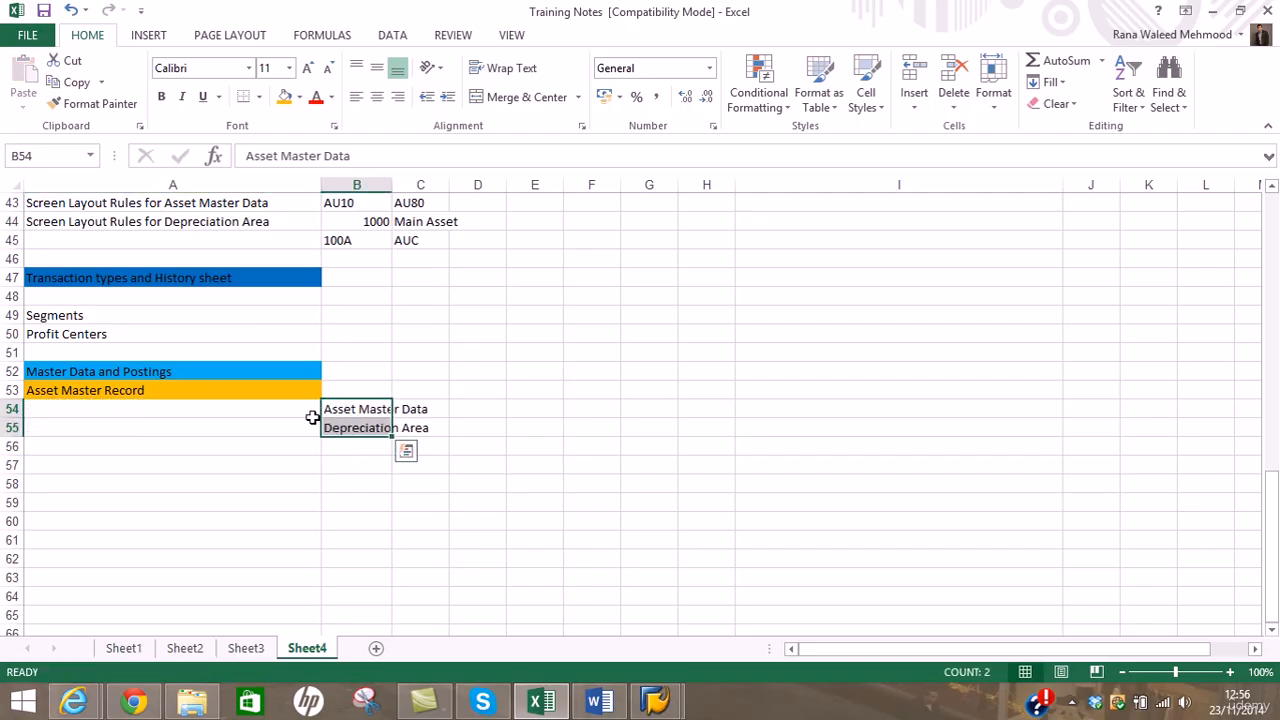
# Enter "2 Segments" in cell A54 and widen column B so its entries fit
pyautogui.click(283, 410)
pyautogui.write('2 Segmene')
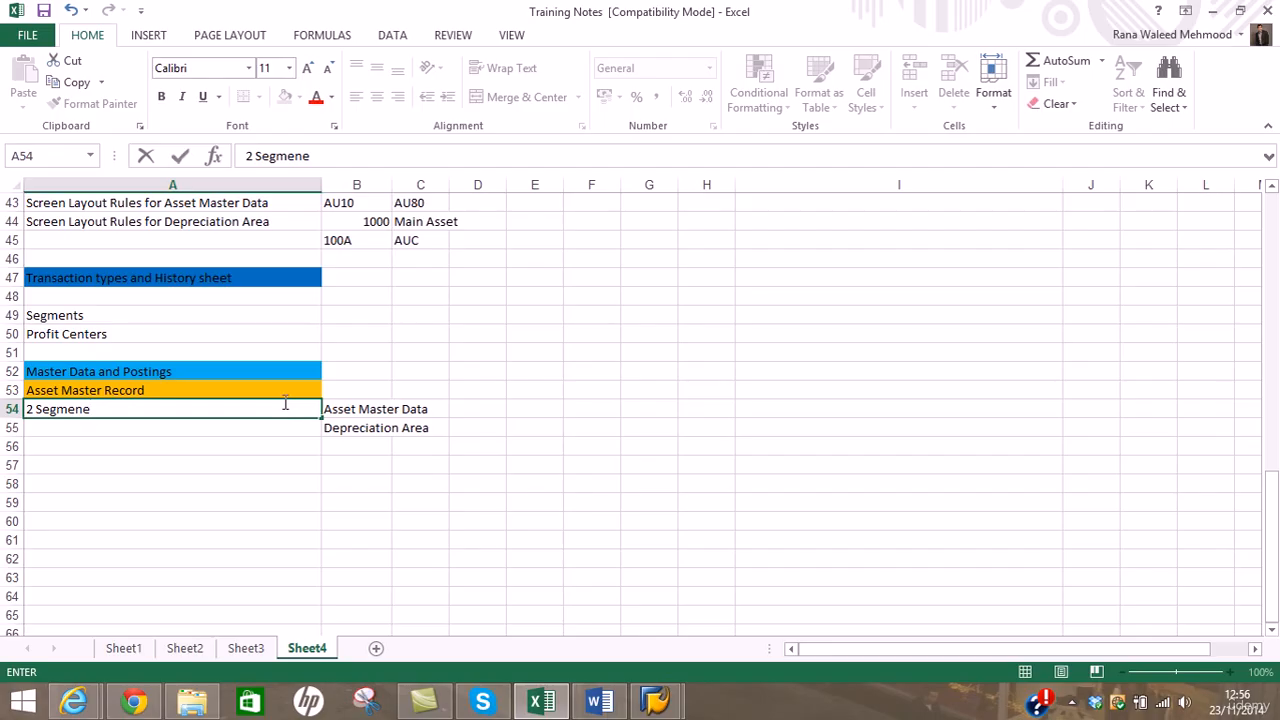
pyautogui.press('BackSpace')
pyautogui.write('ts')
pyautogui.press('Return')
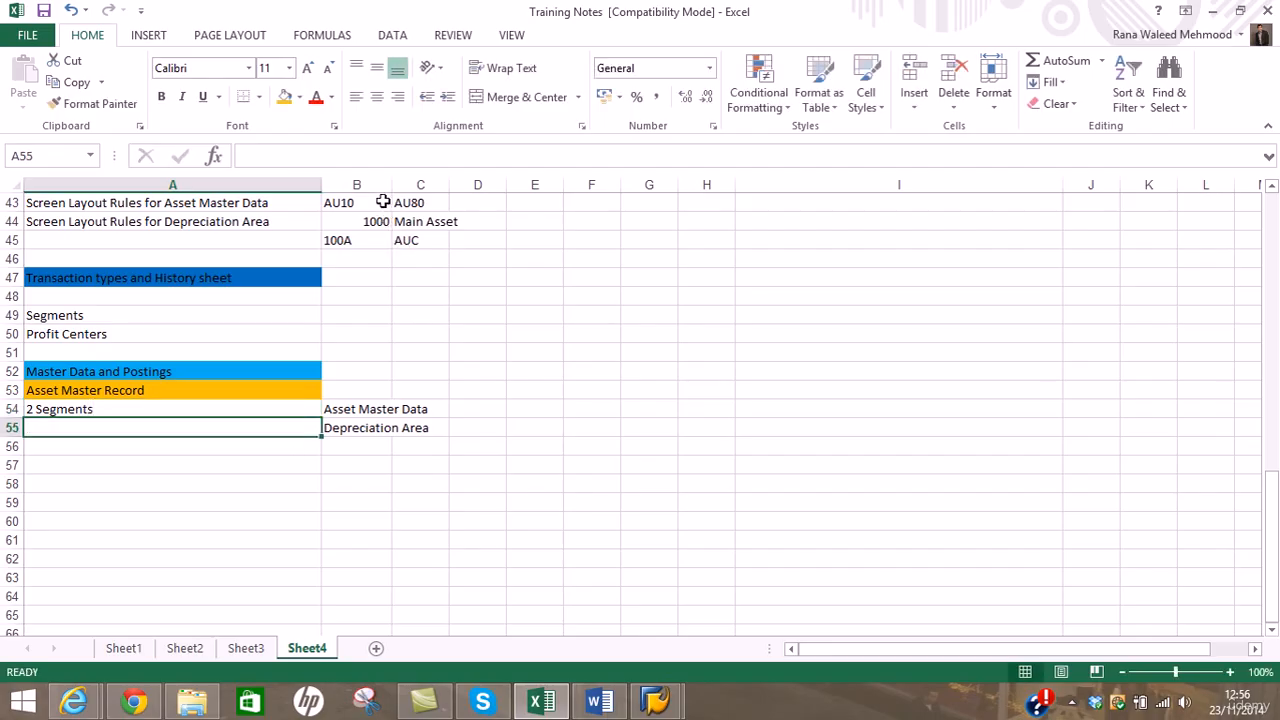
pyautogui.moveTo(391, 185); pyautogui.dragTo(464, 183)
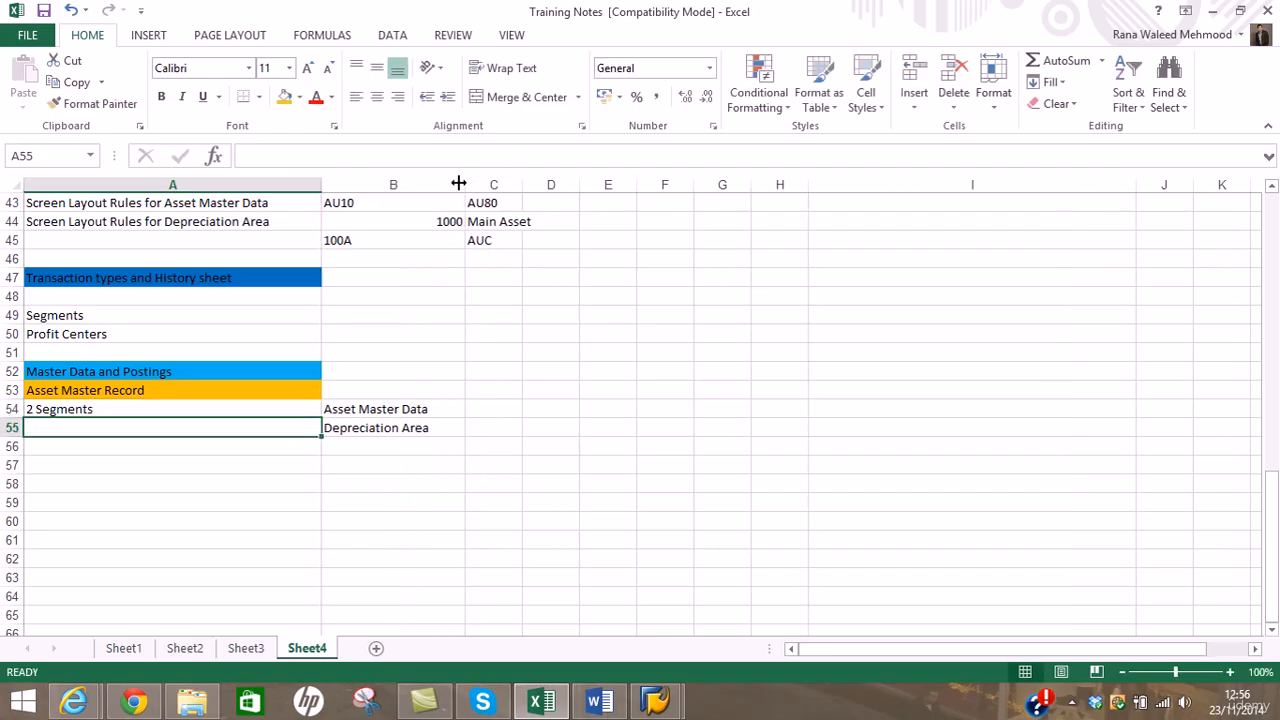
# Switch to SAP Easy Access and select AS01 - Asset under Accounting, Financial Accounting, Fixed Assets, Asset, Create
pyautogui.click(655, 700)
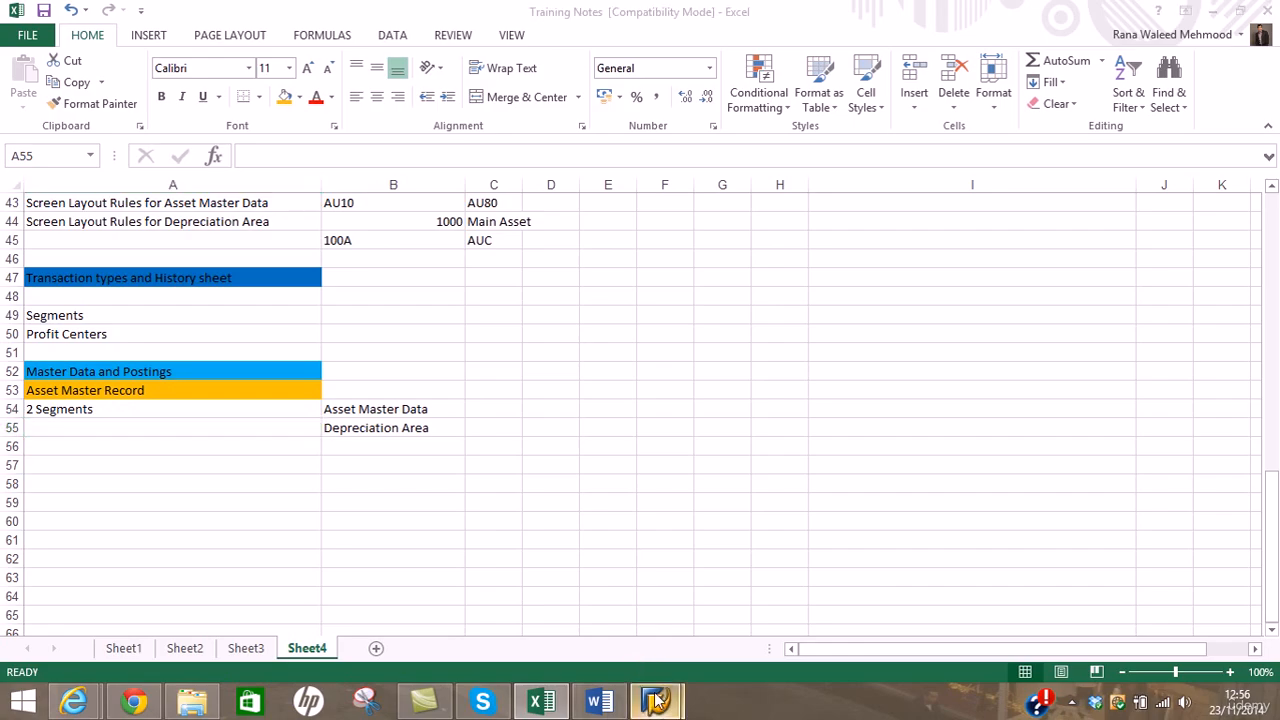
pyautogui.click(734, 576)
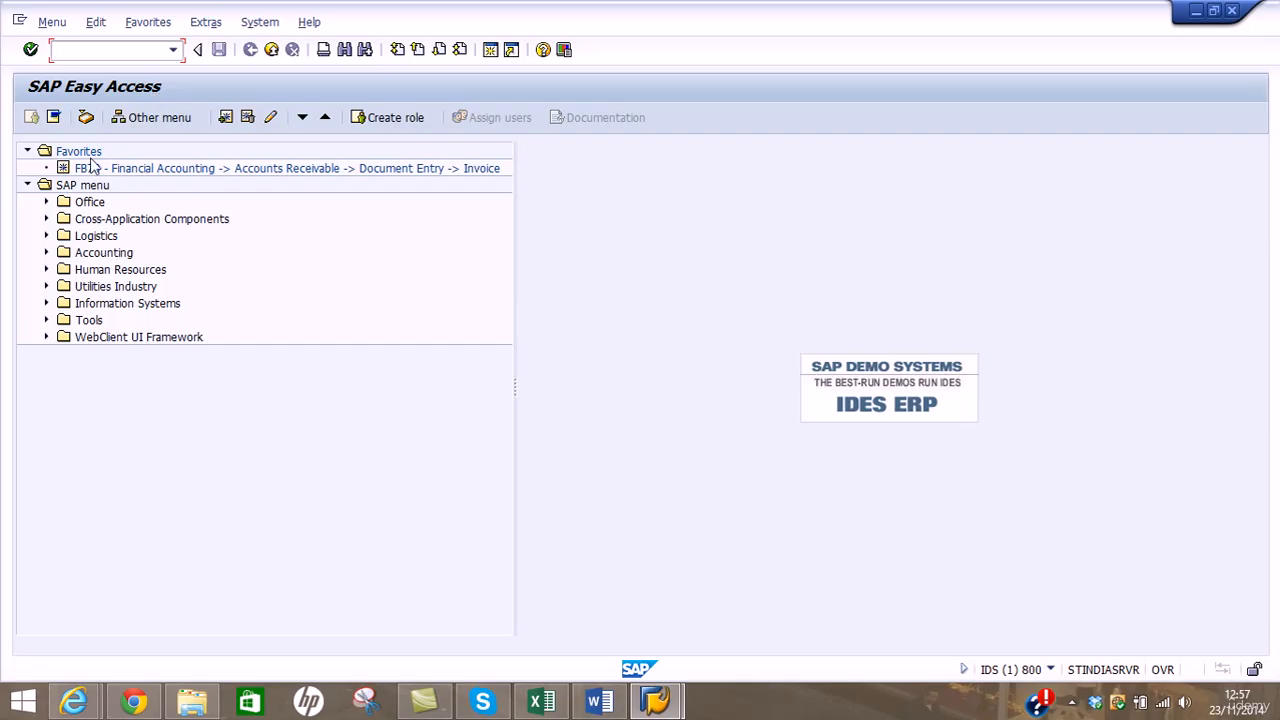
pyautogui.click(45, 254)
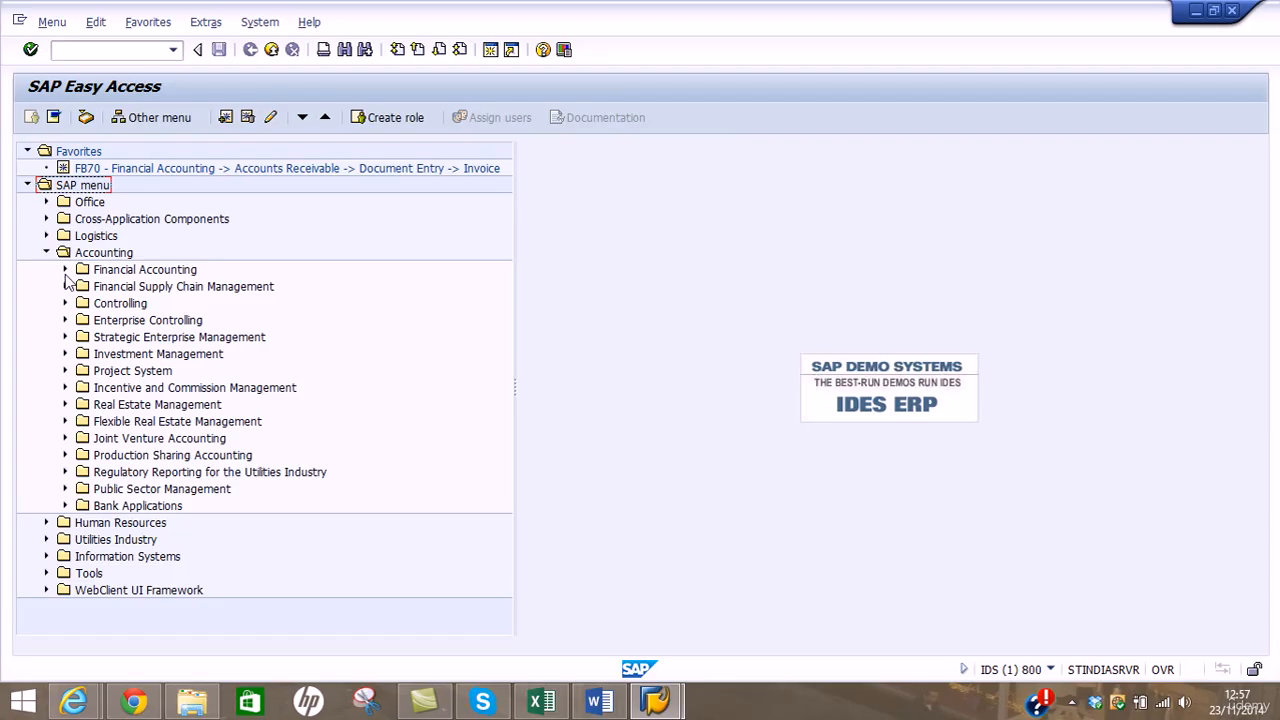
pyautogui.click(64, 270)
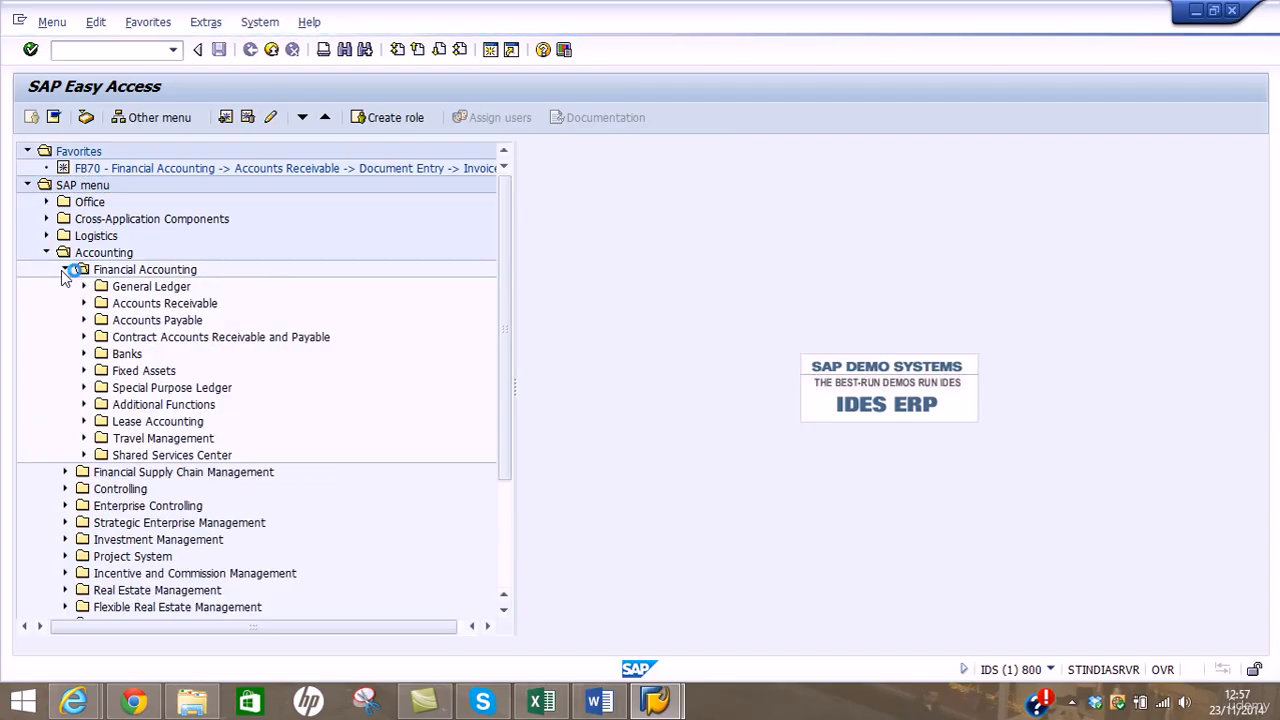
pyautogui.click(85, 371)
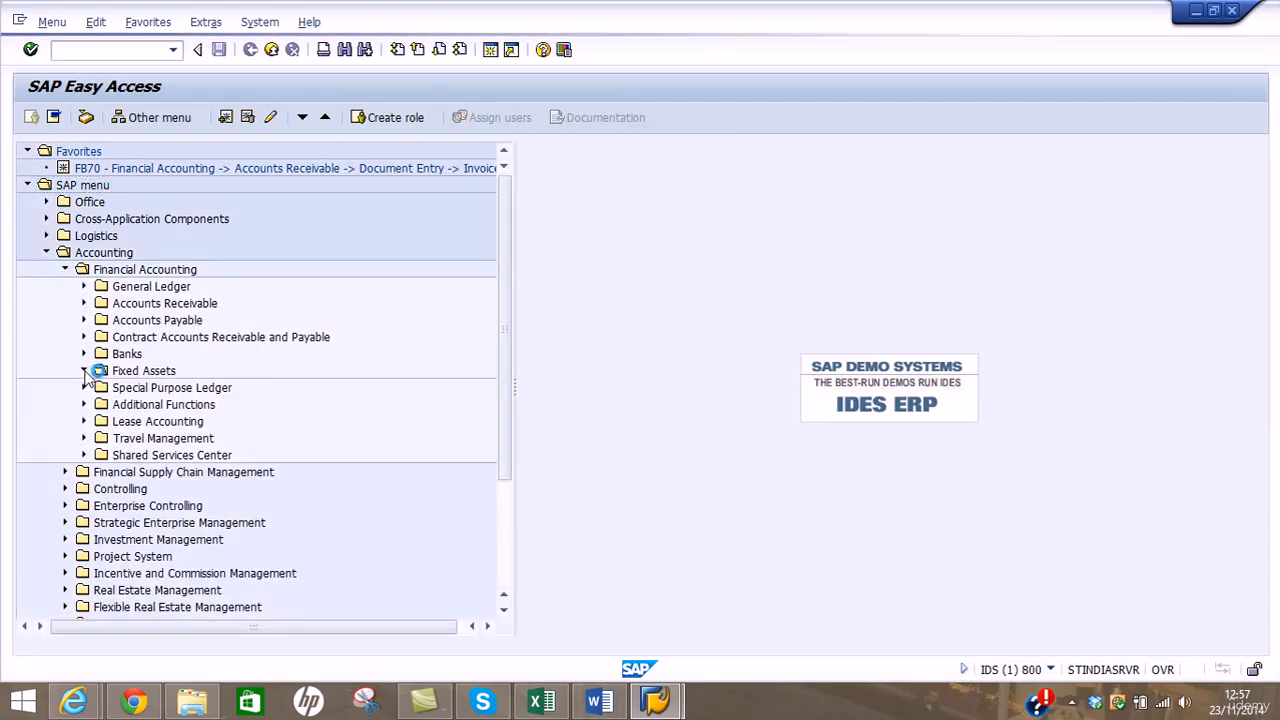
pyautogui.click(102, 404)
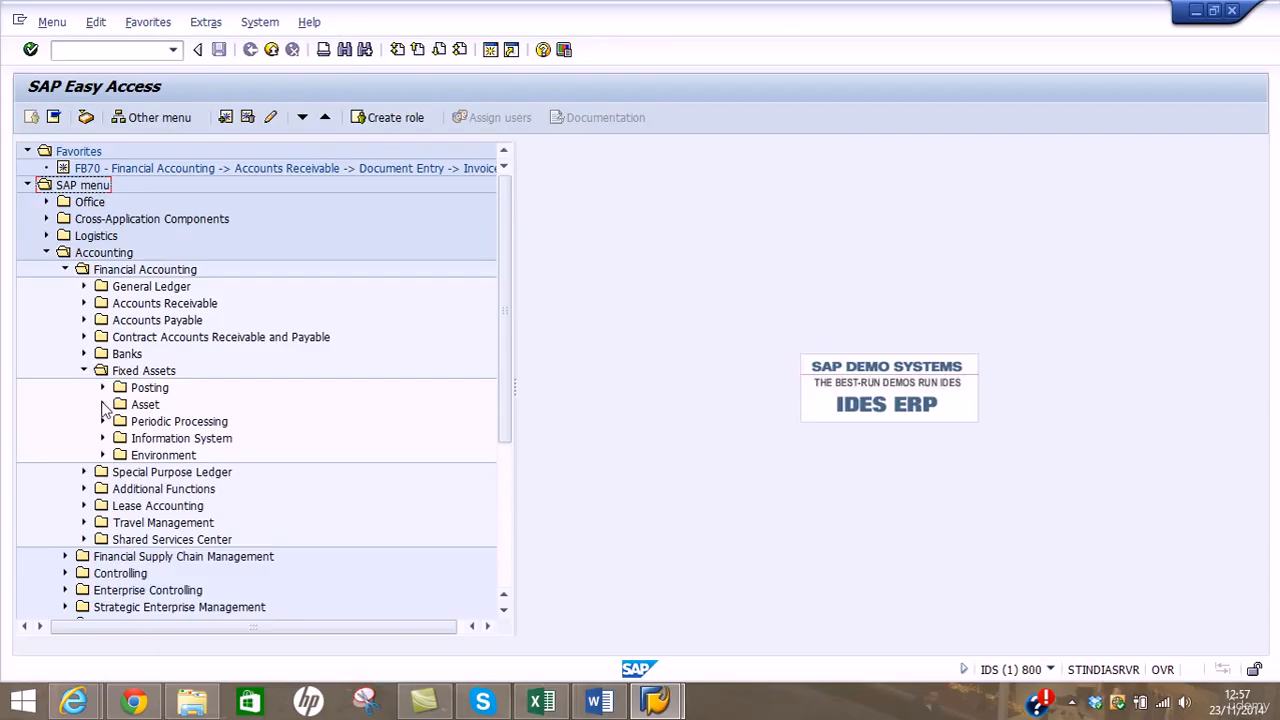
pyautogui.click(121, 423)
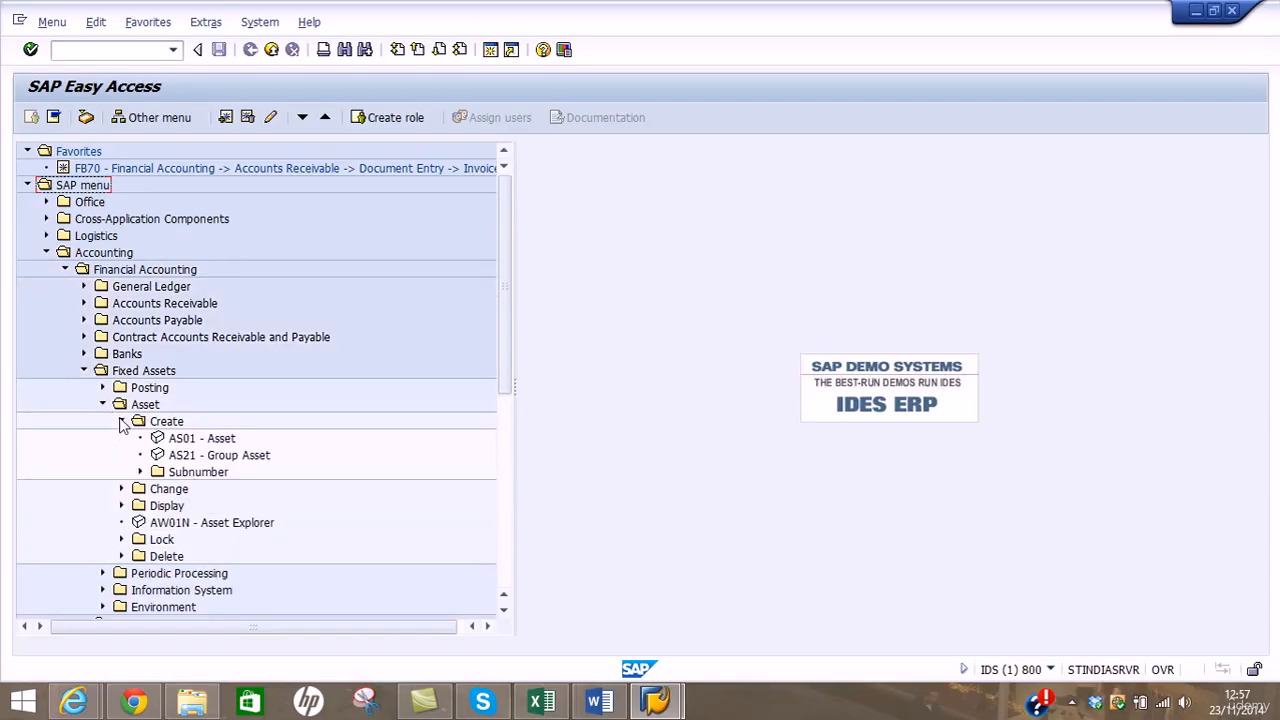
pyautogui.click(201, 445)
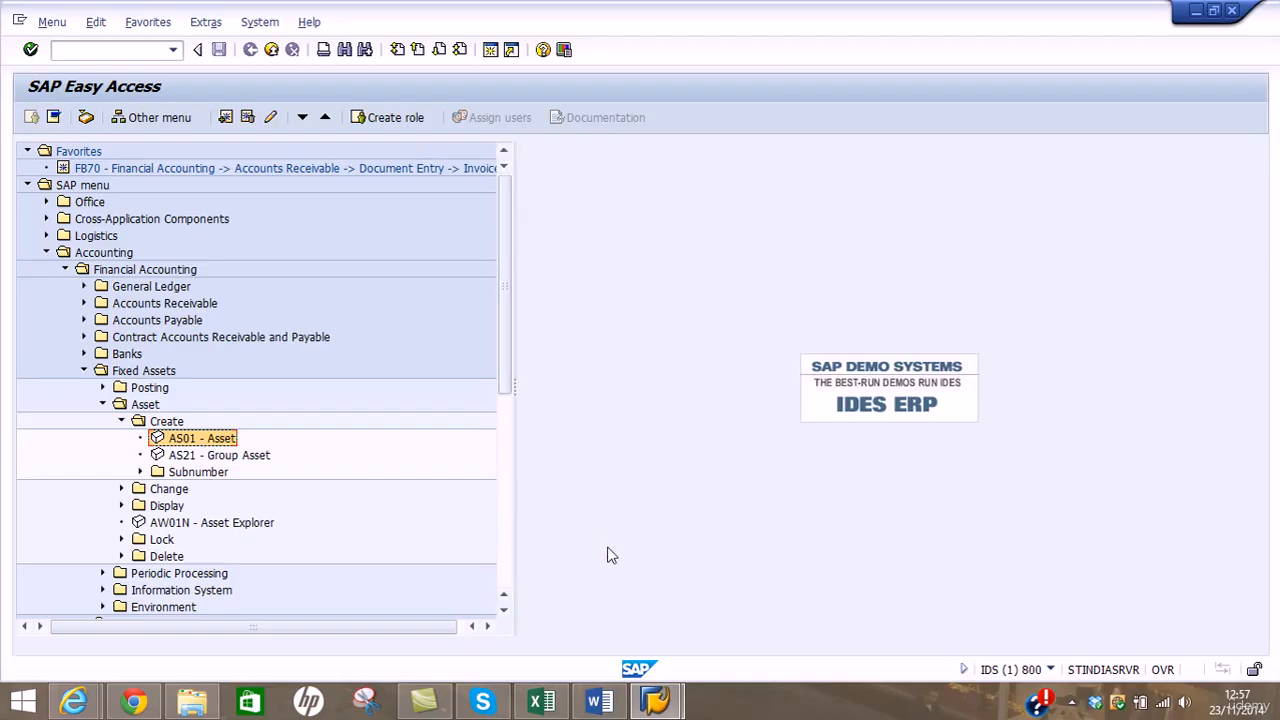
# Switch to the Training Notes workbook in Excel and note "TC: AS01" in cell C54 beside Asset Master Data
pyautogui.click(541, 701)
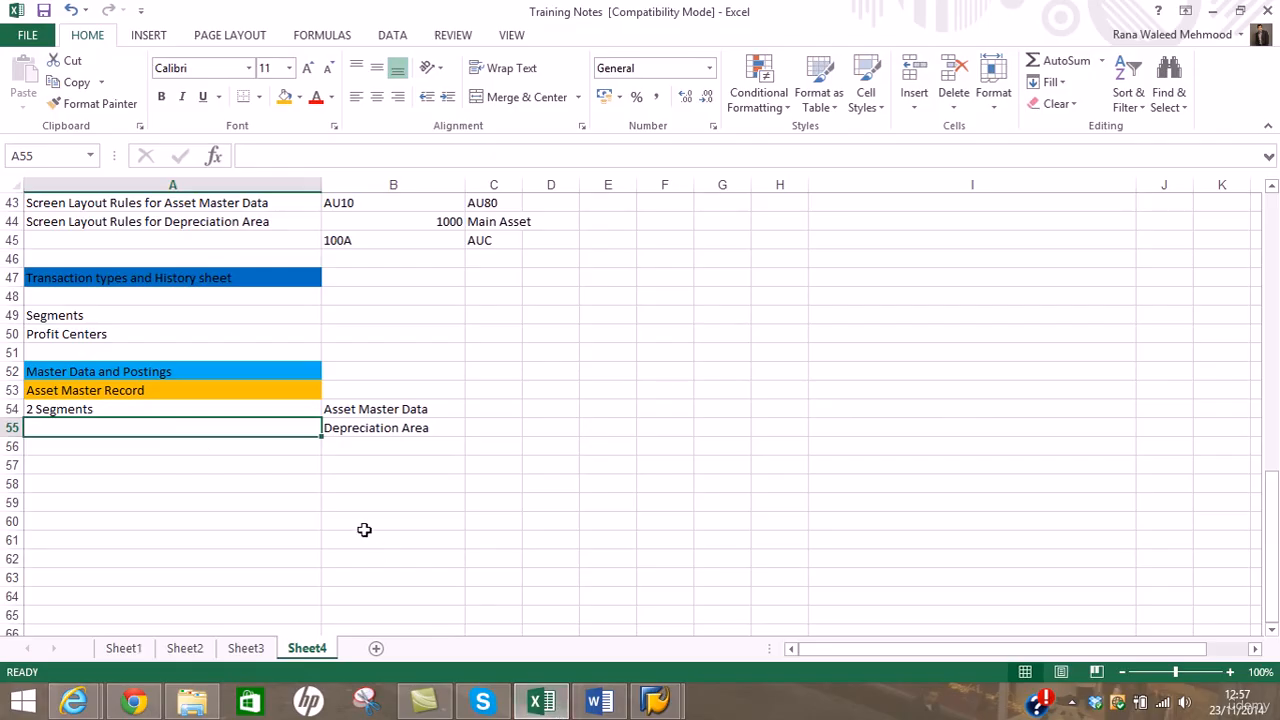
pyautogui.click(488, 406)
pyautogui.write('TC: ')
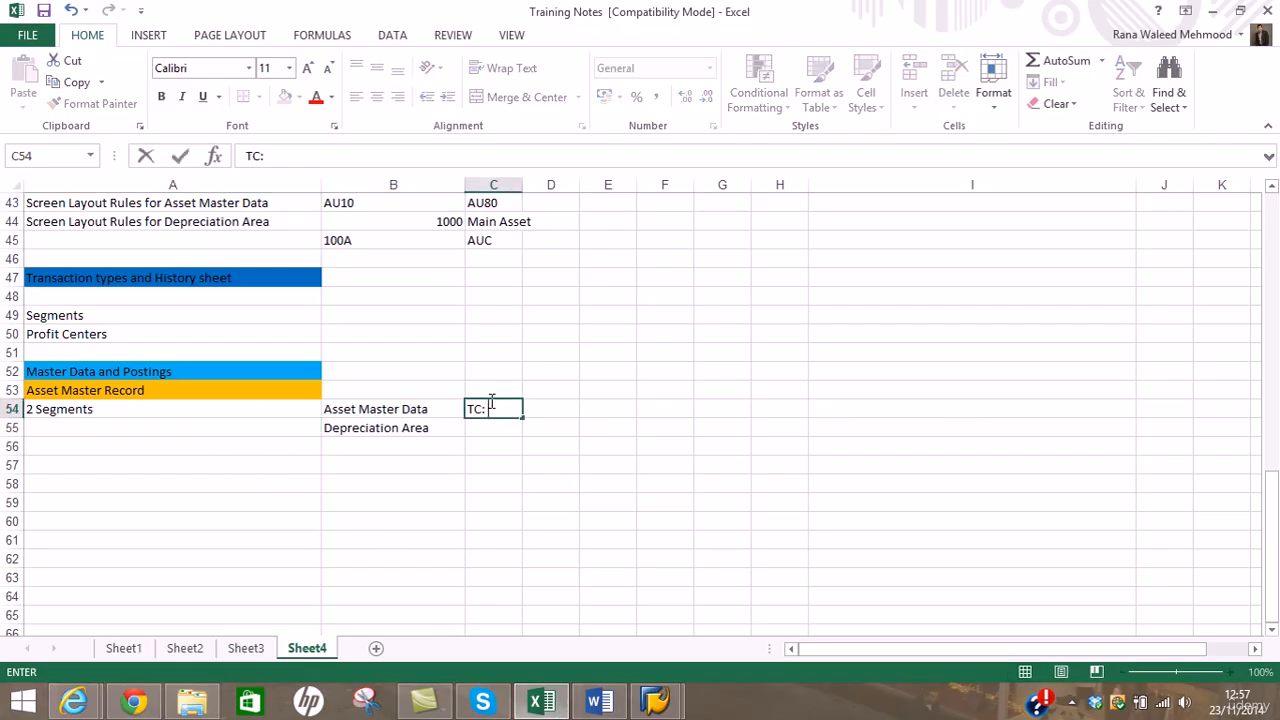
pyautogui.write('AS01')
pyautogui.press('Return')
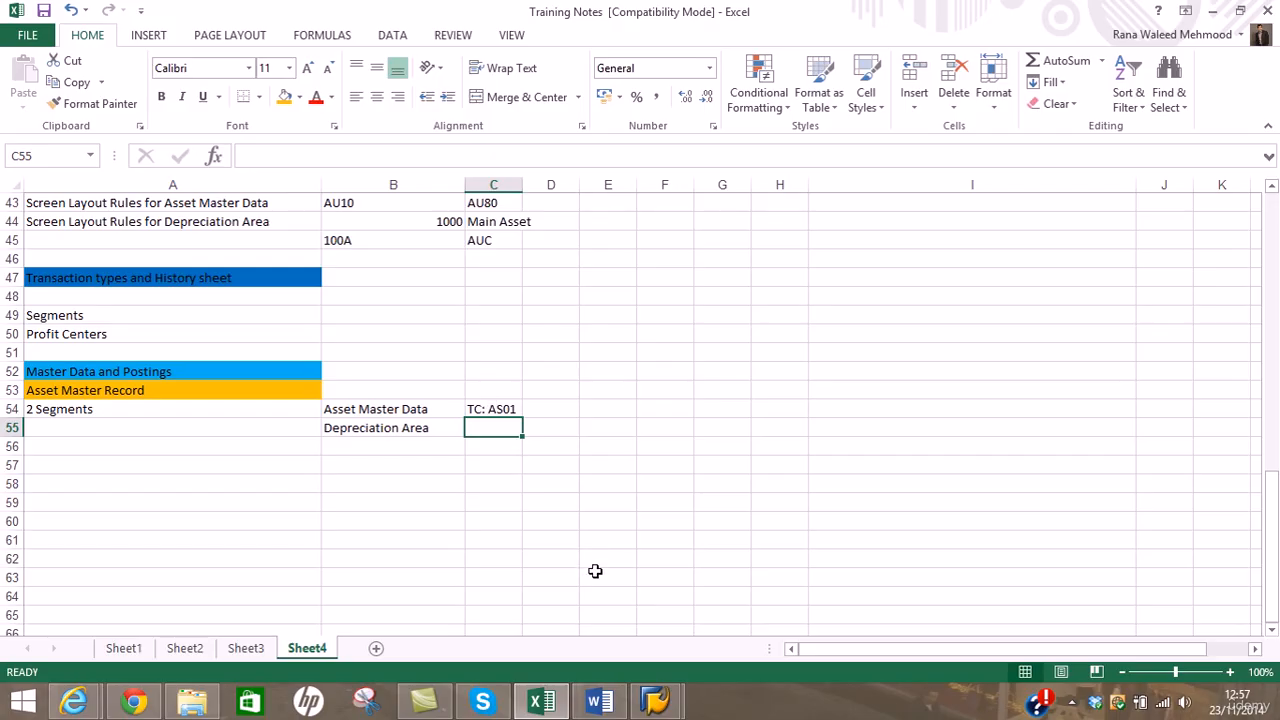
# Switch to SAP Easy Access and start transaction AS01 - Asset to create a new asset
pyautogui.moveTo(655, 700)
pyautogui.click(757, 610)
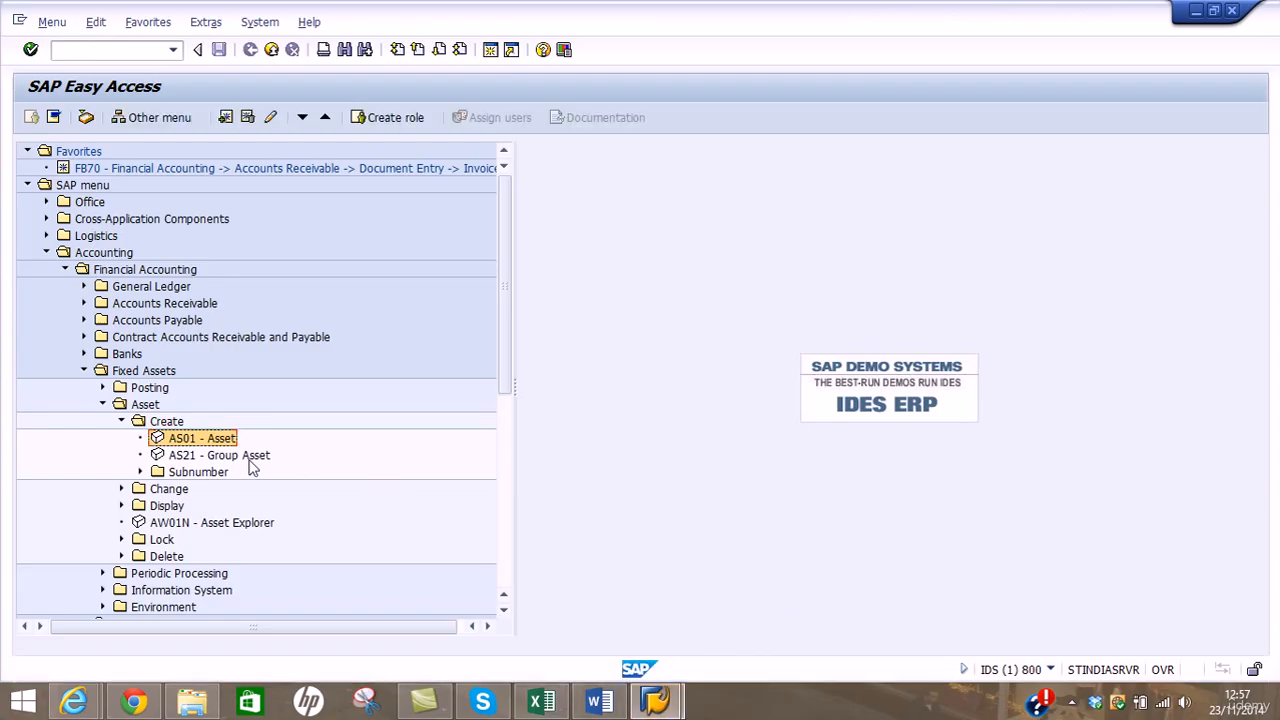
pyautogui.doubleClick(205, 440)
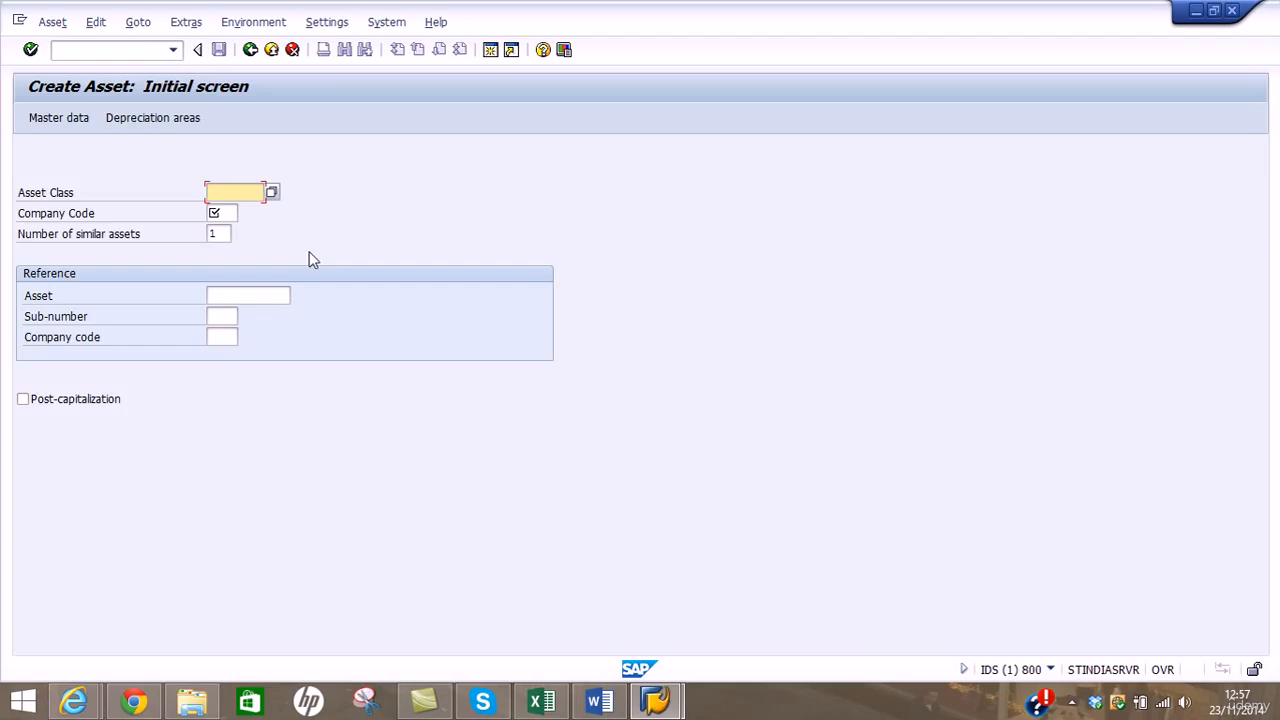
# Search asset classes for company code AU01, choose AC2000 Machinery & Equipments, and proceed with 1 similar asset
pyautogui.click(272, 193)
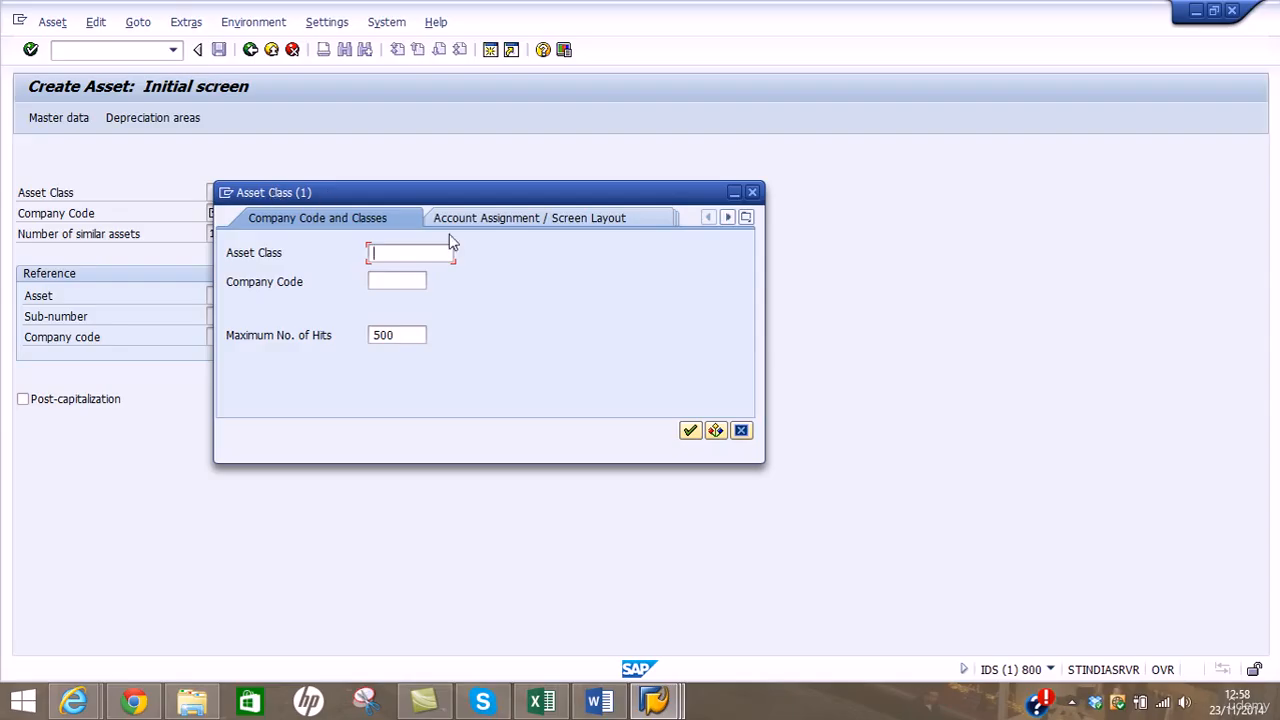
pyautogui.click(413, 284)
pyautogui.write('AU01')
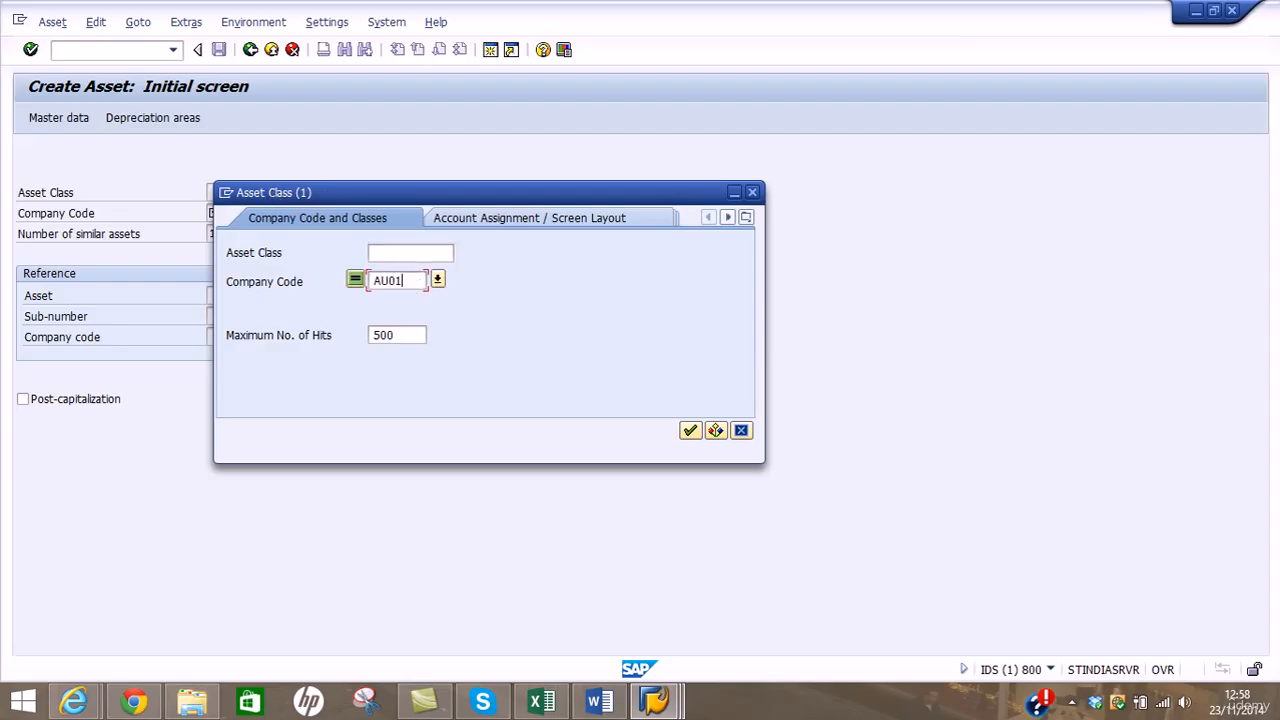
pyautogui.press('Return')
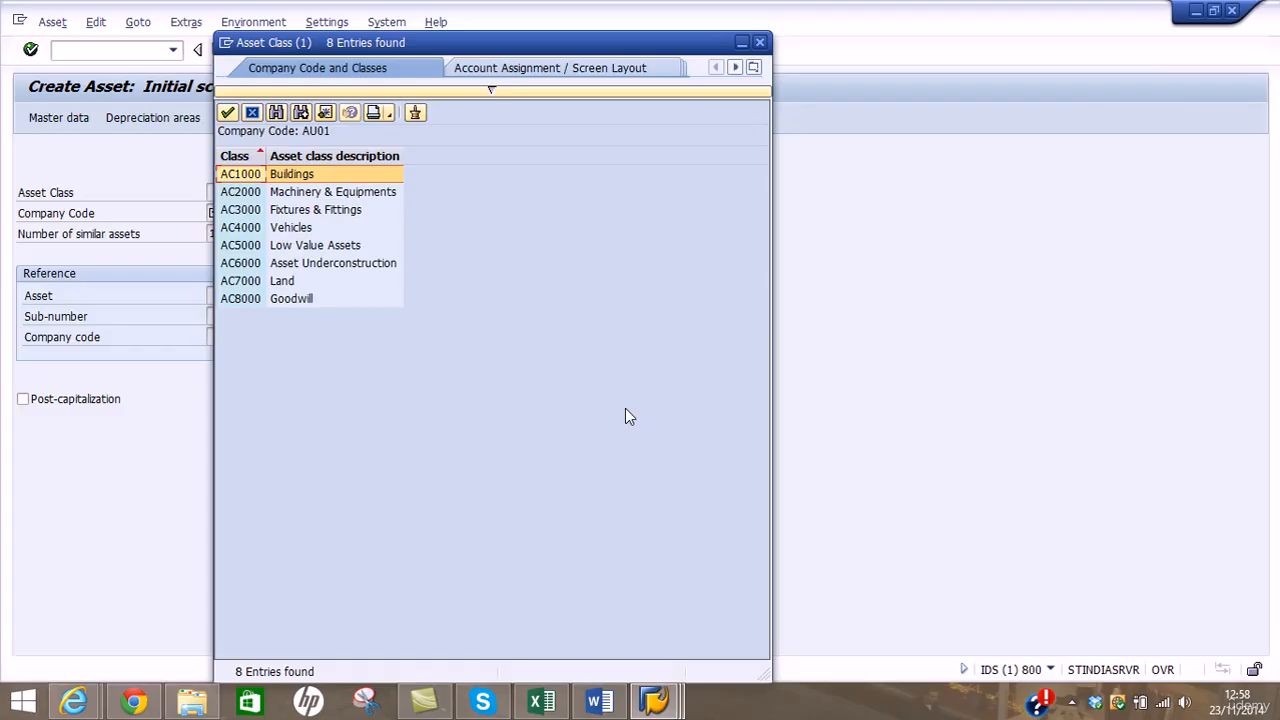
pyautogui.click(243, 195)
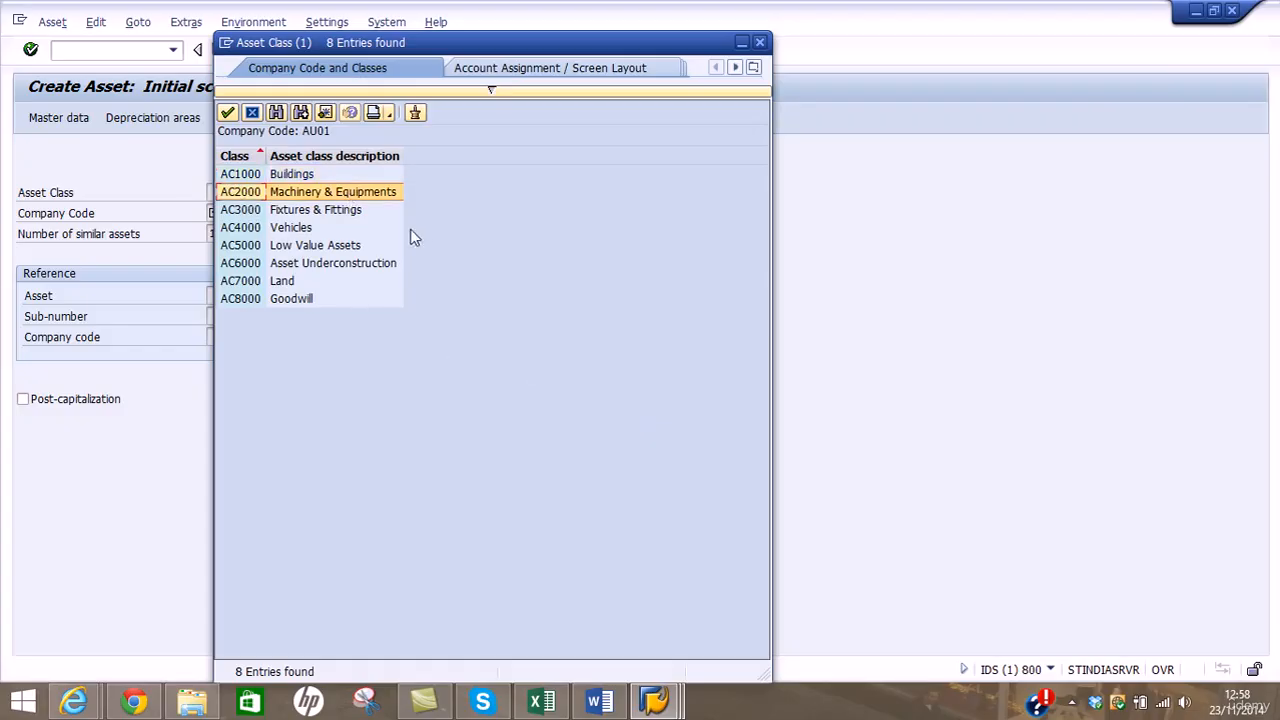
pyautogui.doubleClick(254, 191)
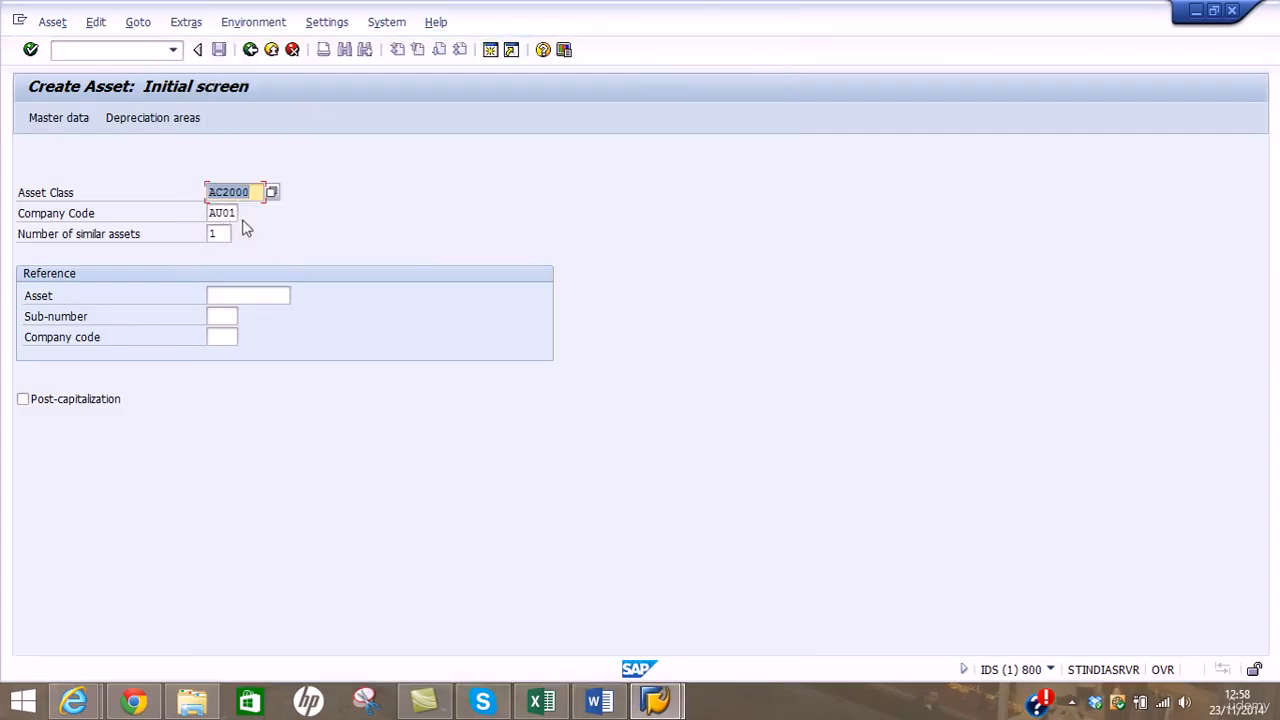
pyautogui.click(220, 233)
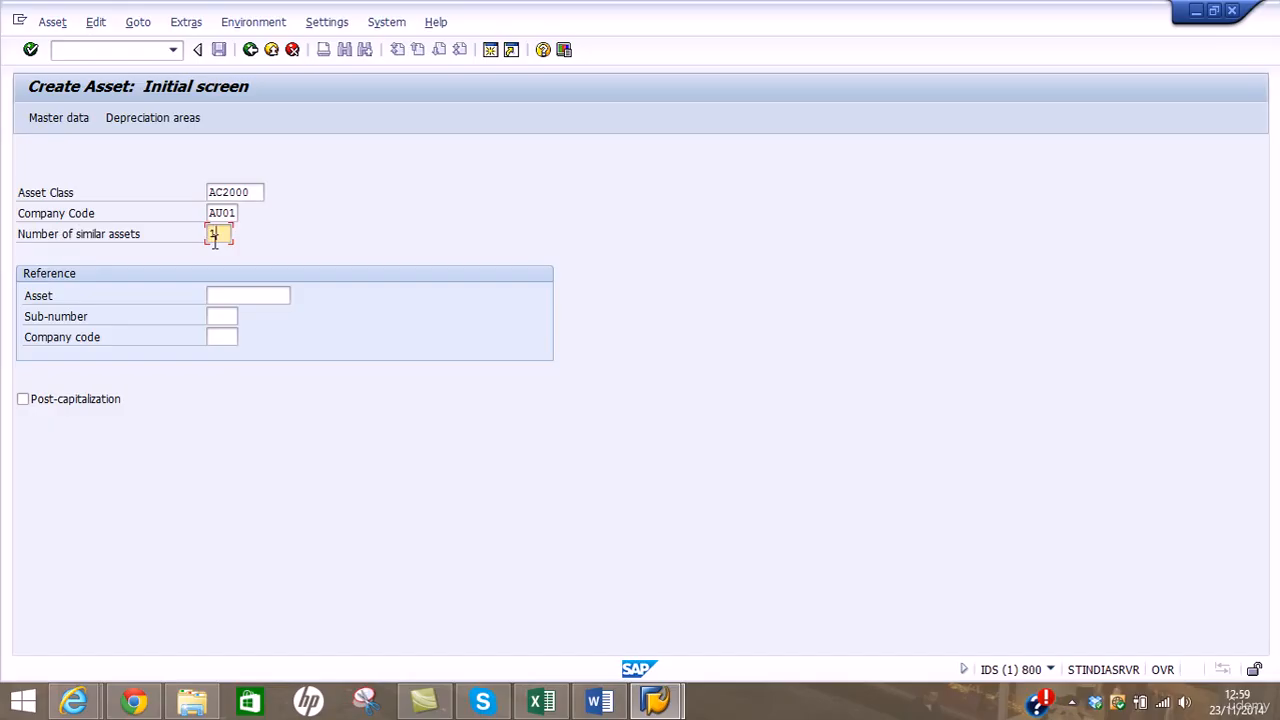
pyautogui.press('Return')
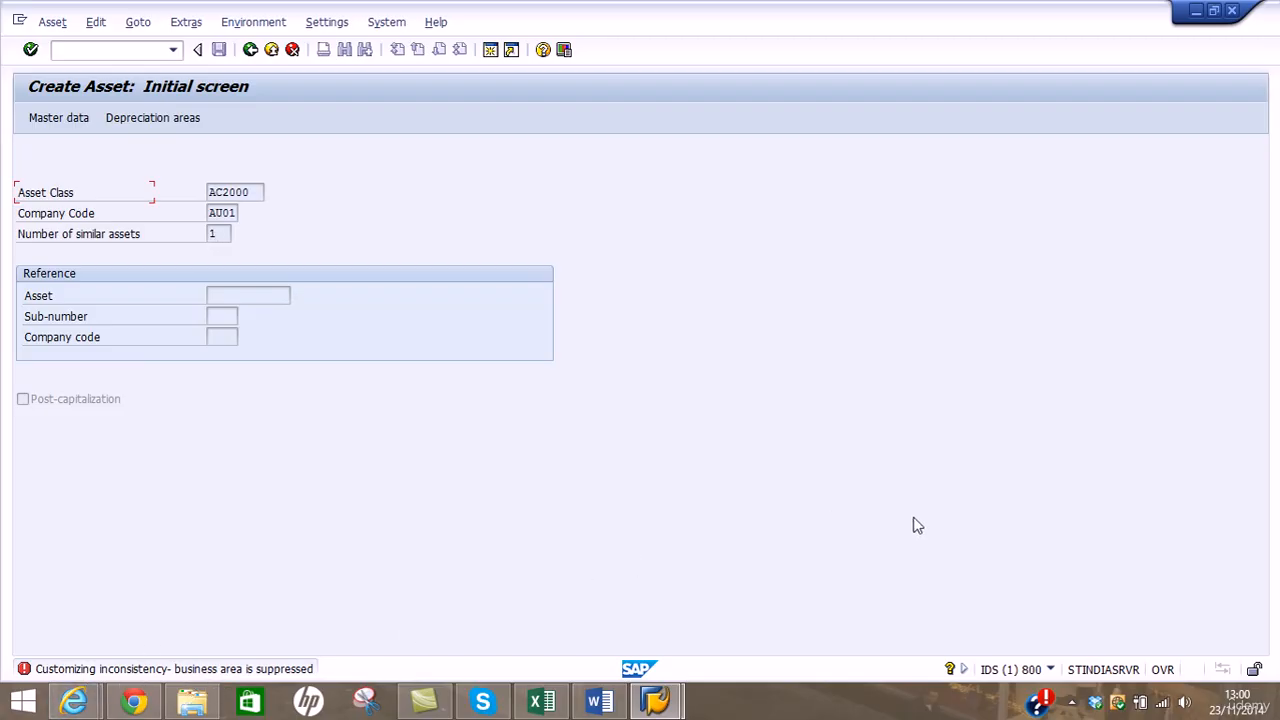
pyautogui.click(1071, 701)
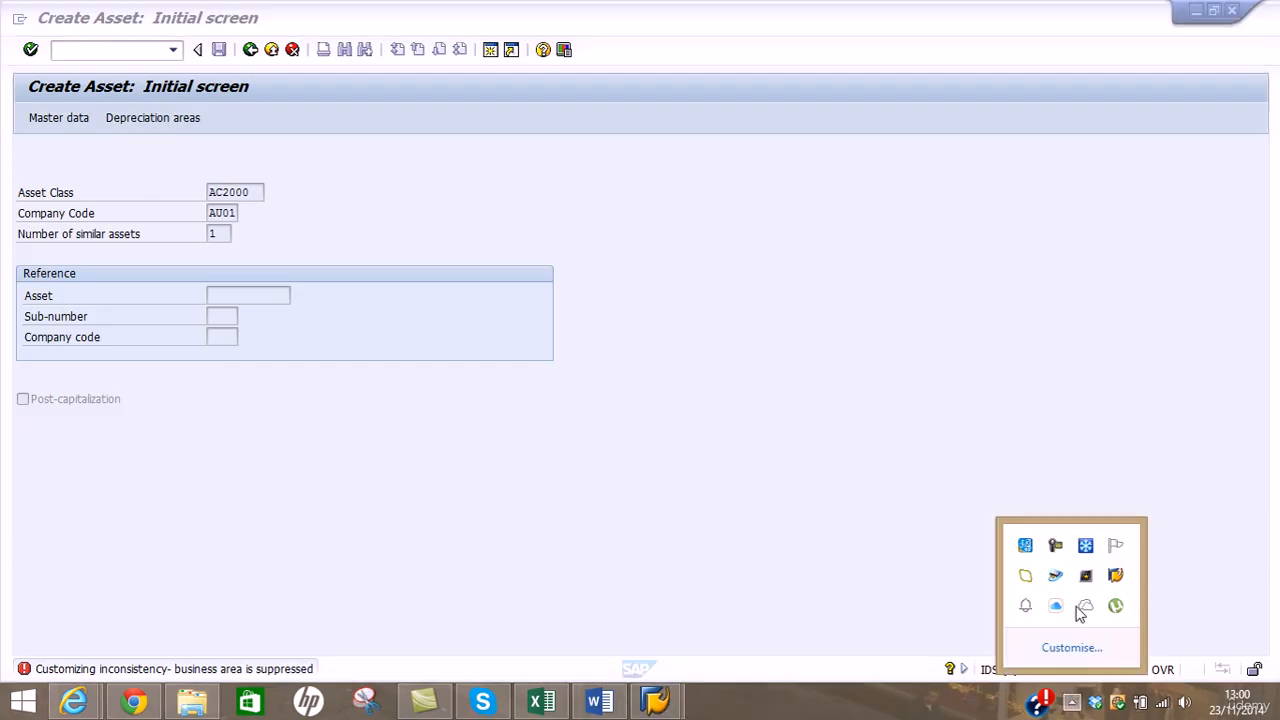
pyautogui.click(1055, 545)
pyautogui.click(1190, 612)
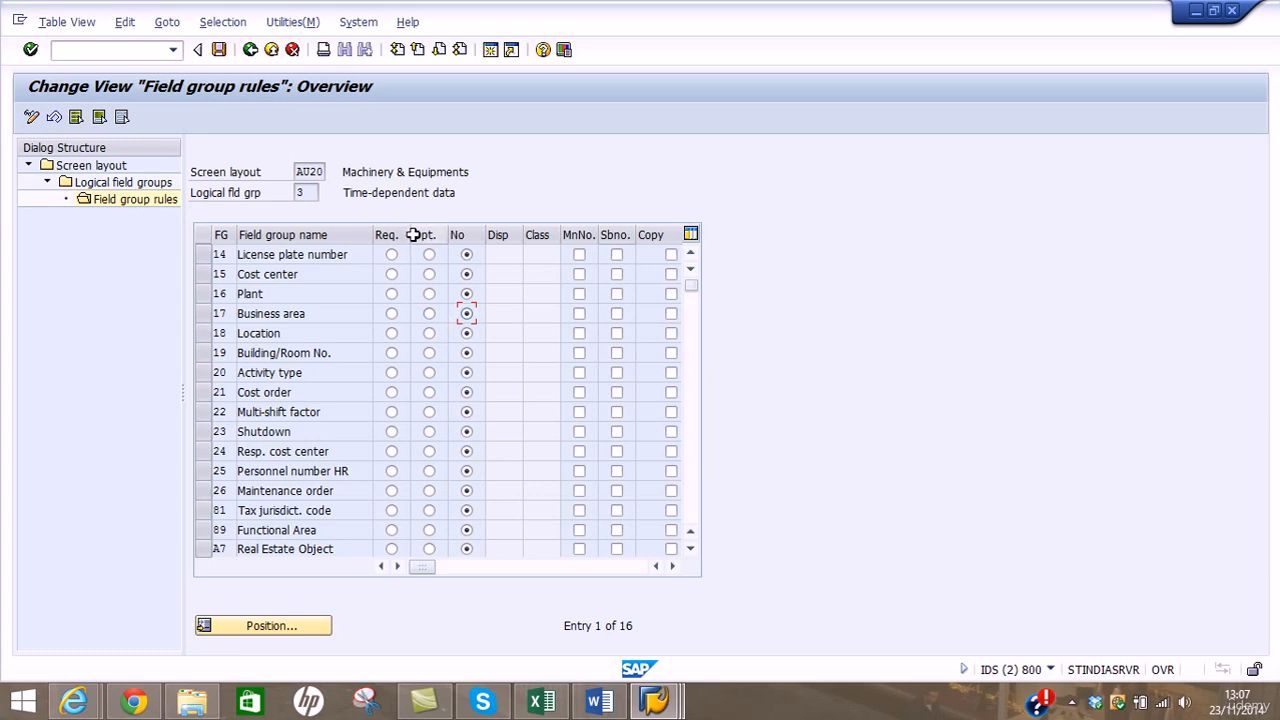
# Make Cost center, Plant, Business area, Location, Activity type, Cost order, Resp. cost center and Functional Area optional in screen layout AU20's time-dependent data
pyautogui.click(311, 171)
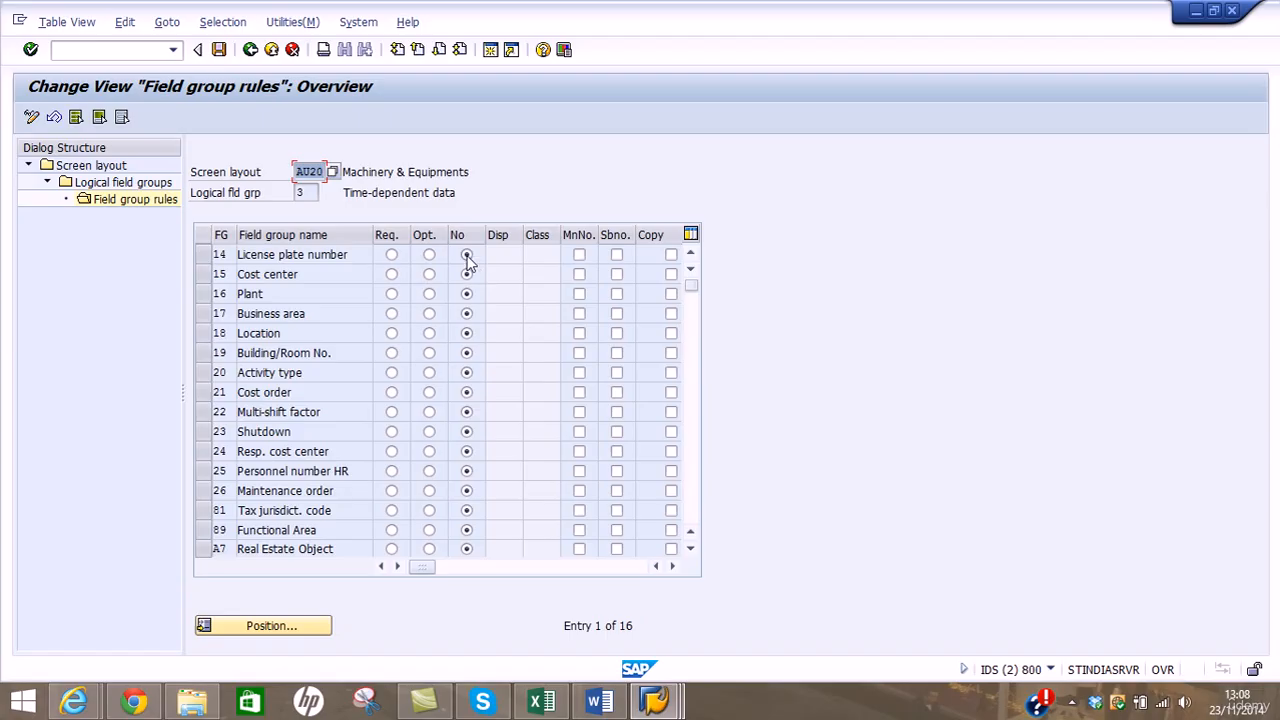
pyautogui.click(429, 315)
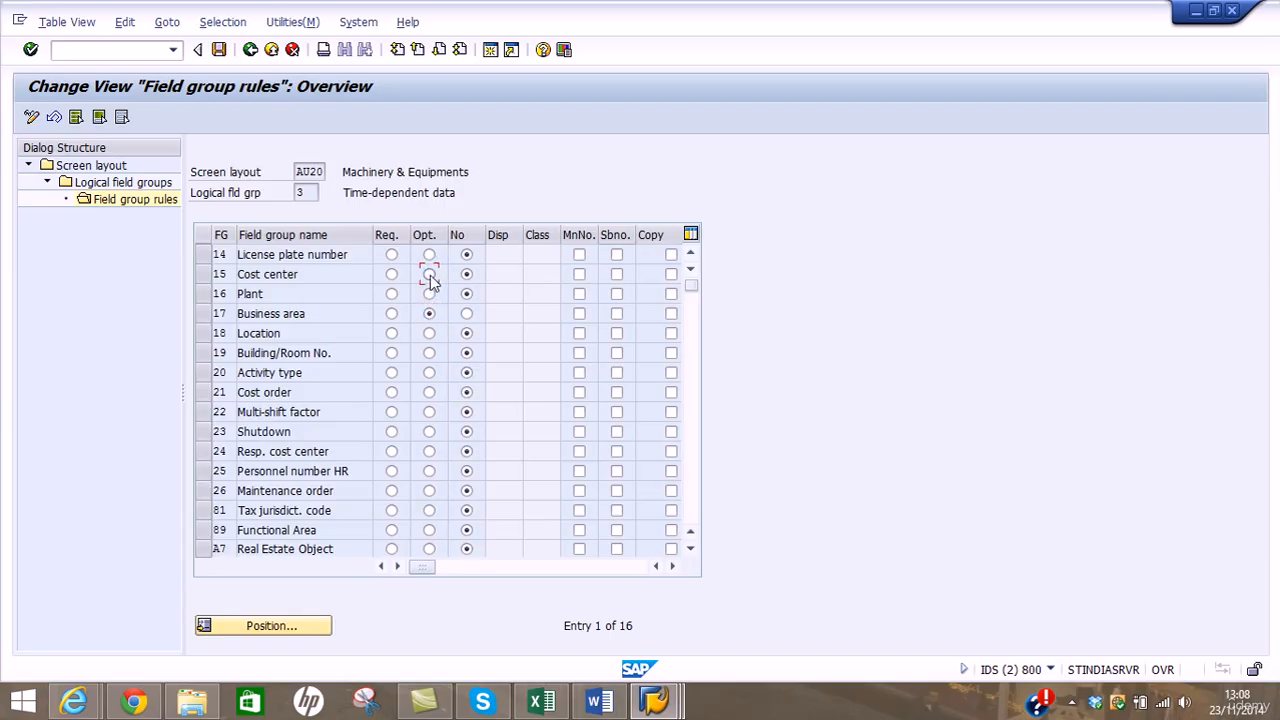
pyautogui.click(429, 334)
pyautogui.click(429, 452)
pyautogui.click(429, 531)
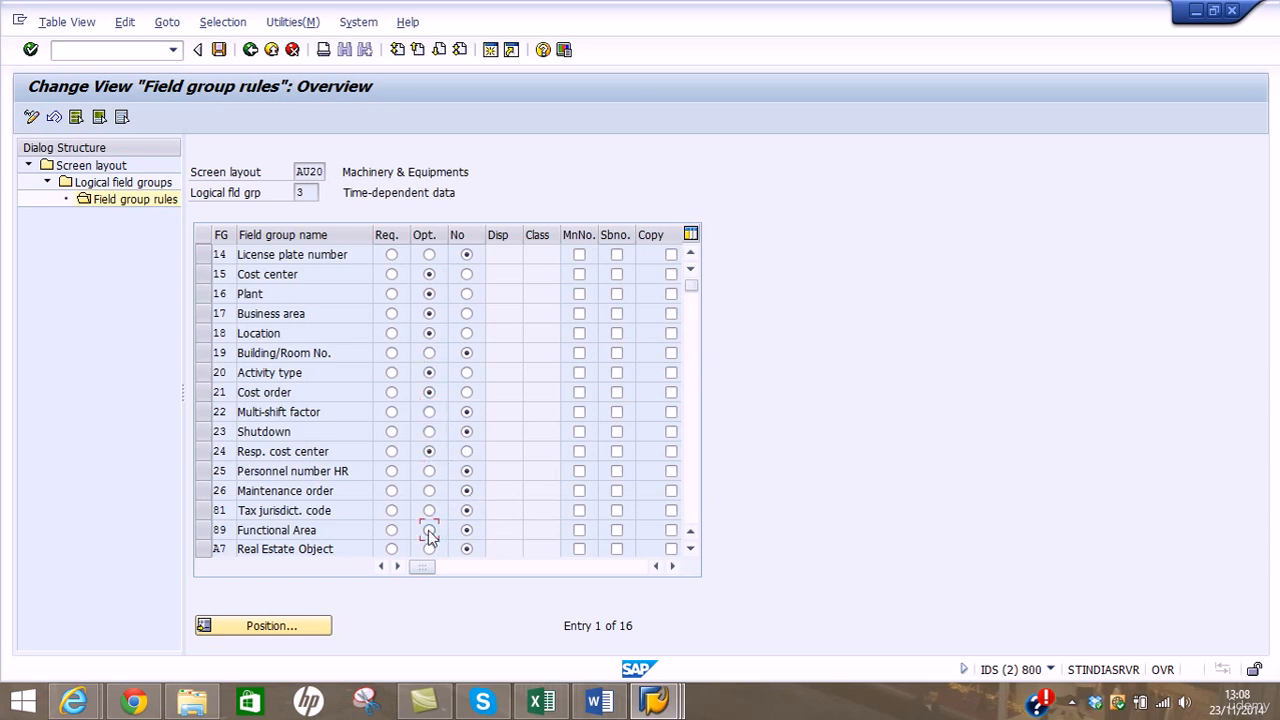
pyautogui.click(687, 549)
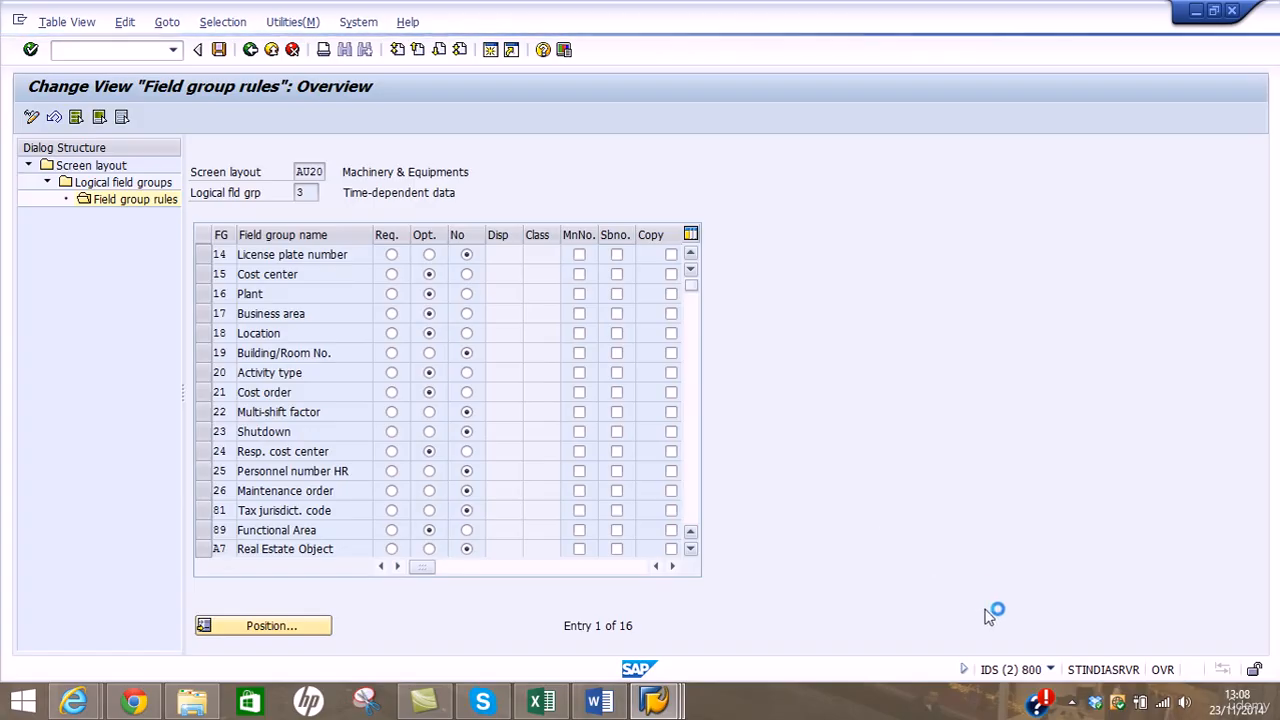
pyautogui.click(1072, 700)
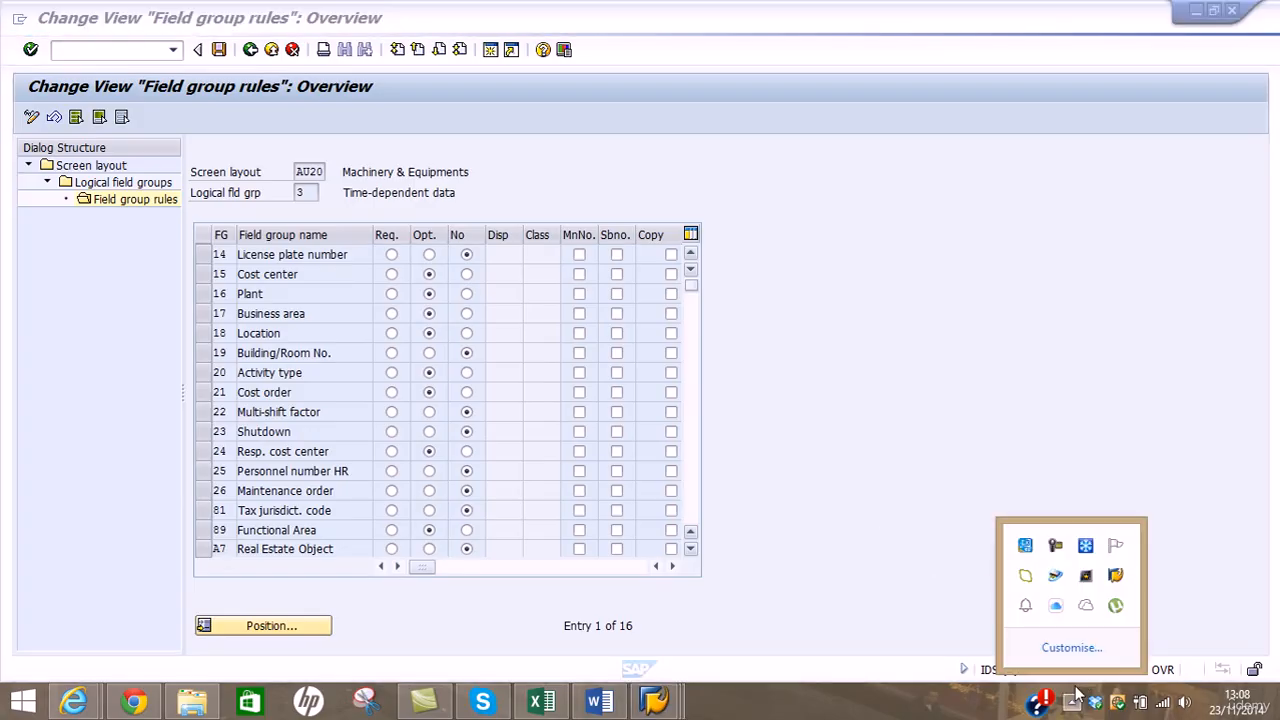
pyautogui.click(1058, 544)
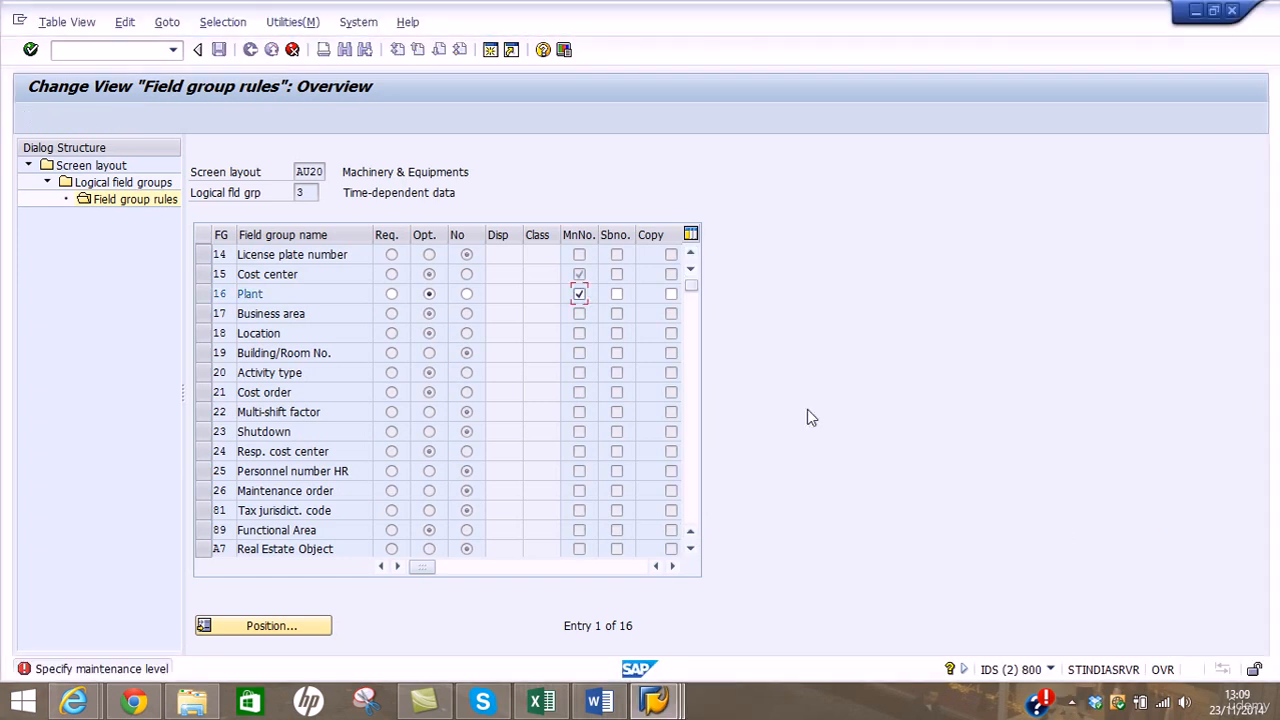
# Set the main number maintenance level for the optional field groups Business area, Location, Activity type, Cost order, Resp. cost center and Functional Area
pyautogui.press('Return')
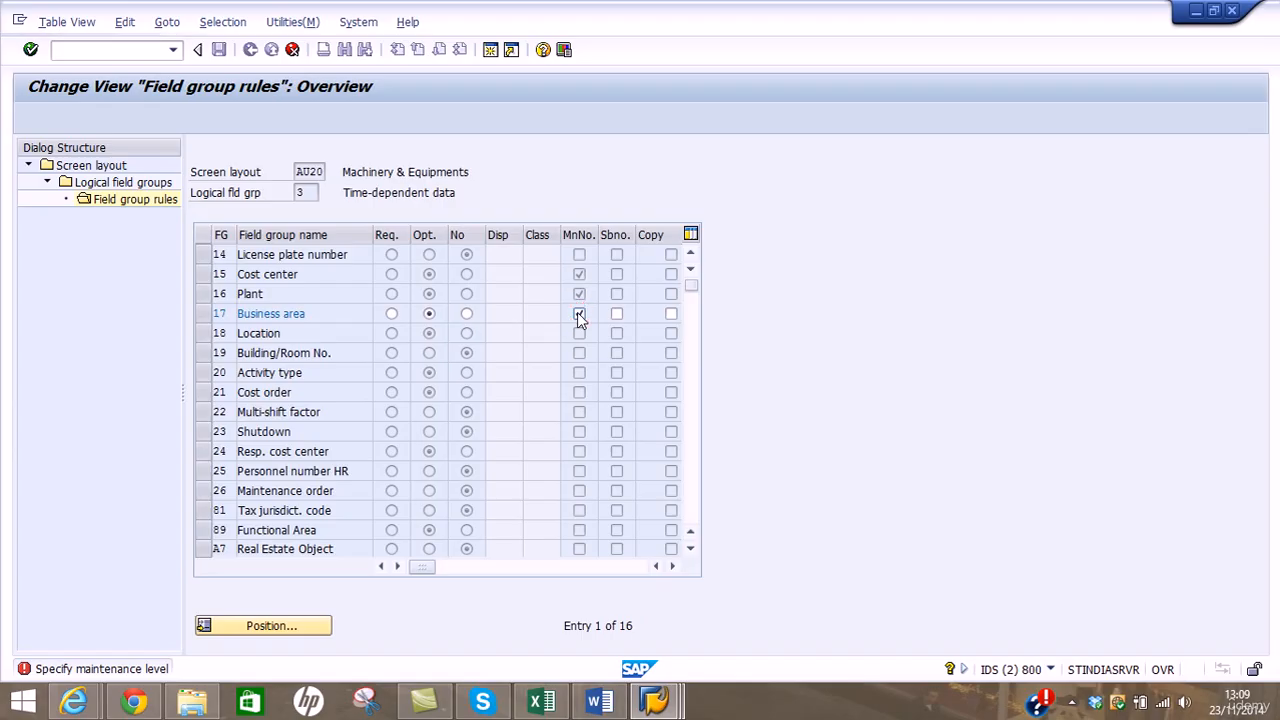
pyautogui.press('Return')
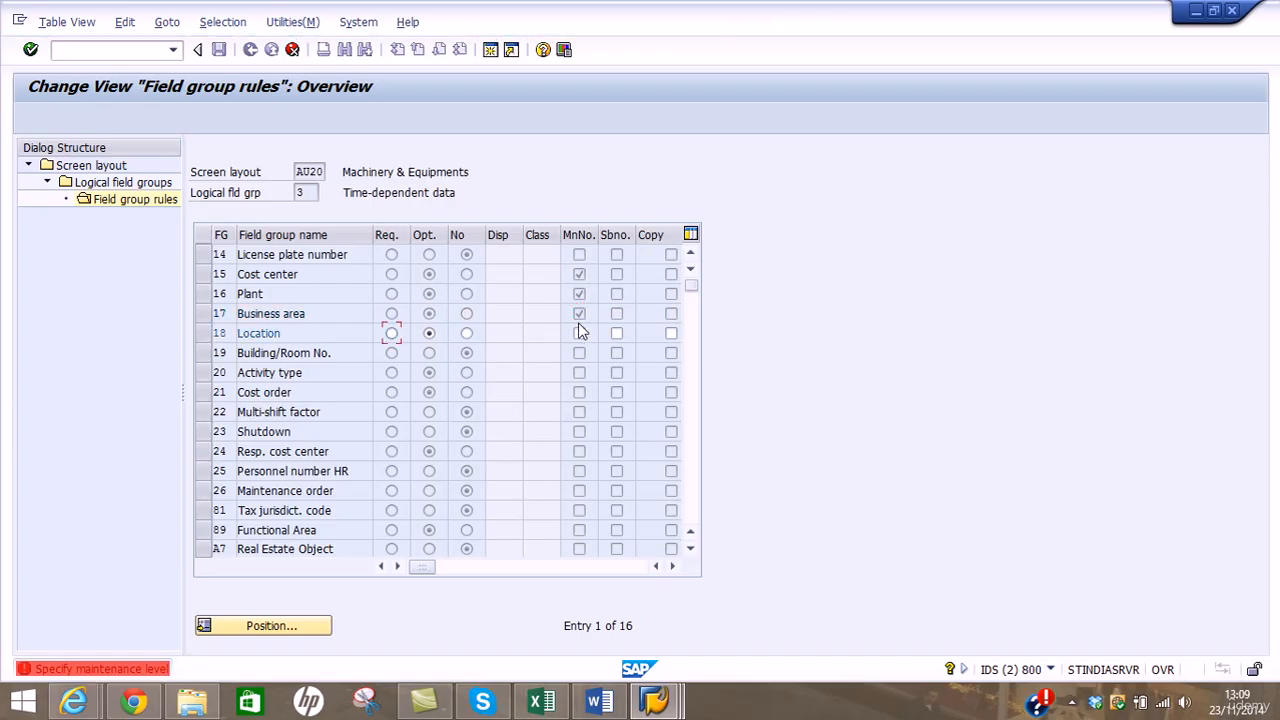
pyautogui.click(579, 333)
pyautogui.press('Return')
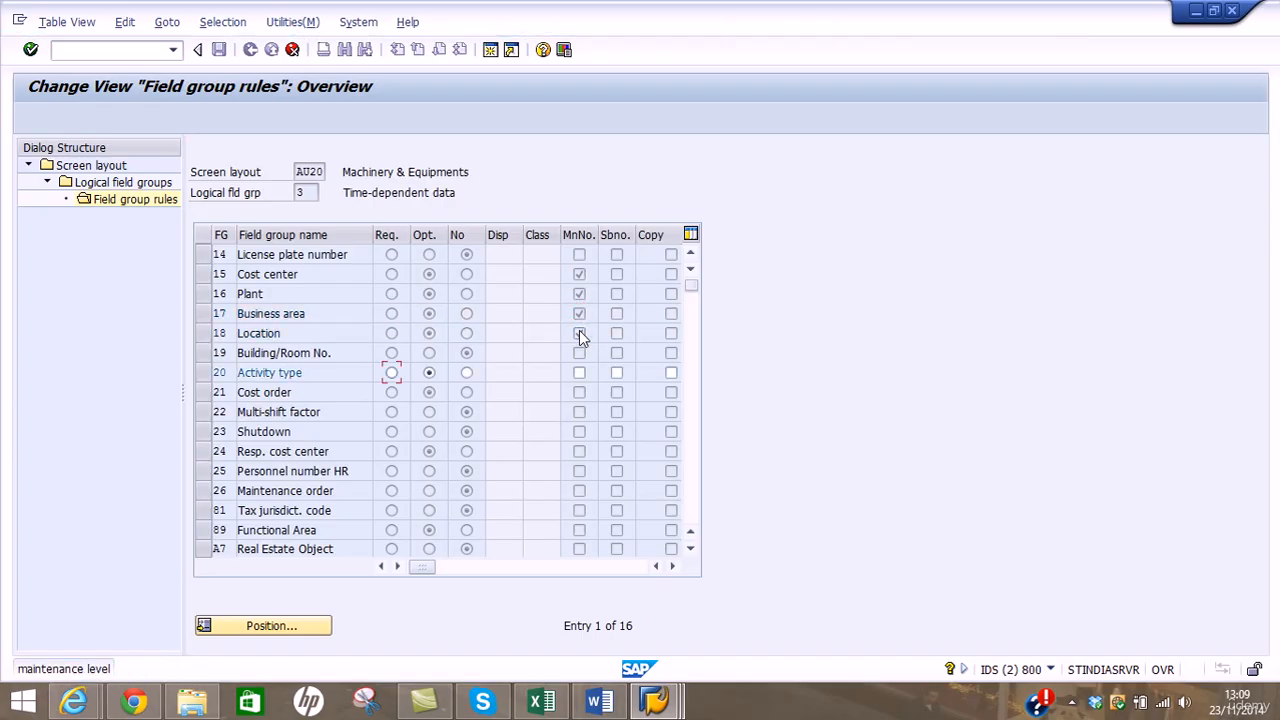
pyautogui.click(579, 372)
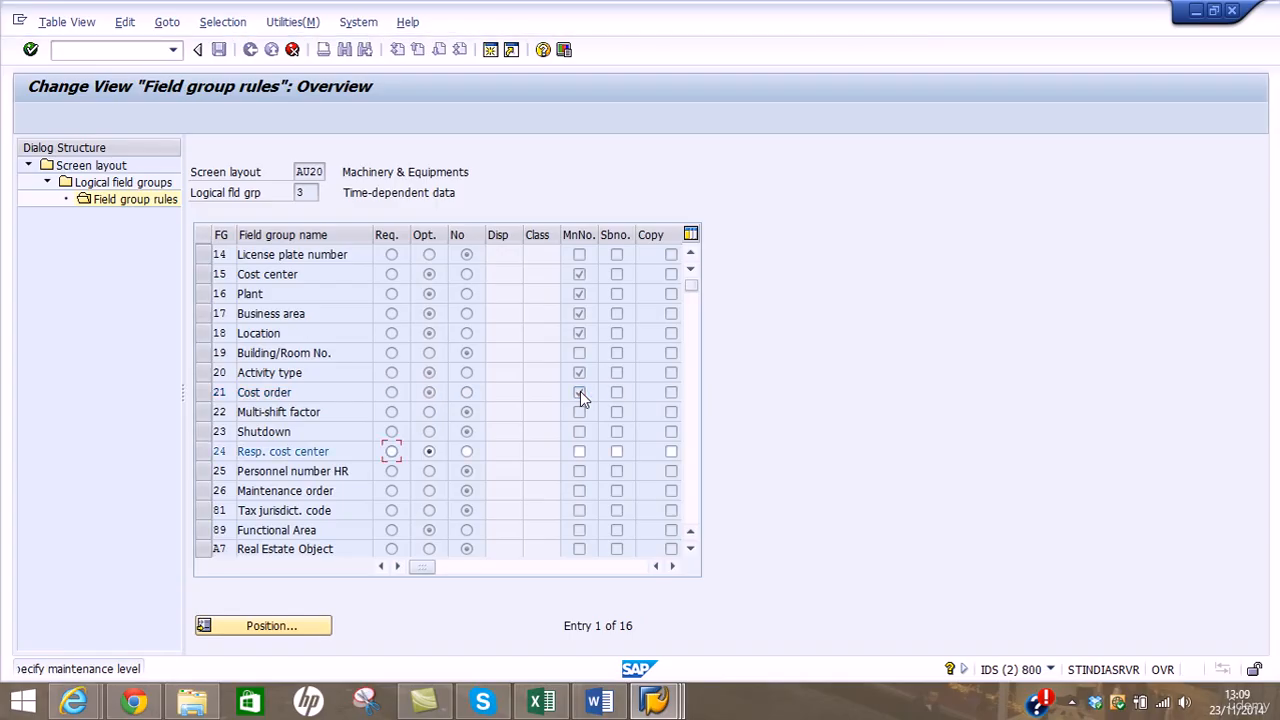
pyautogui.click(578, 451)
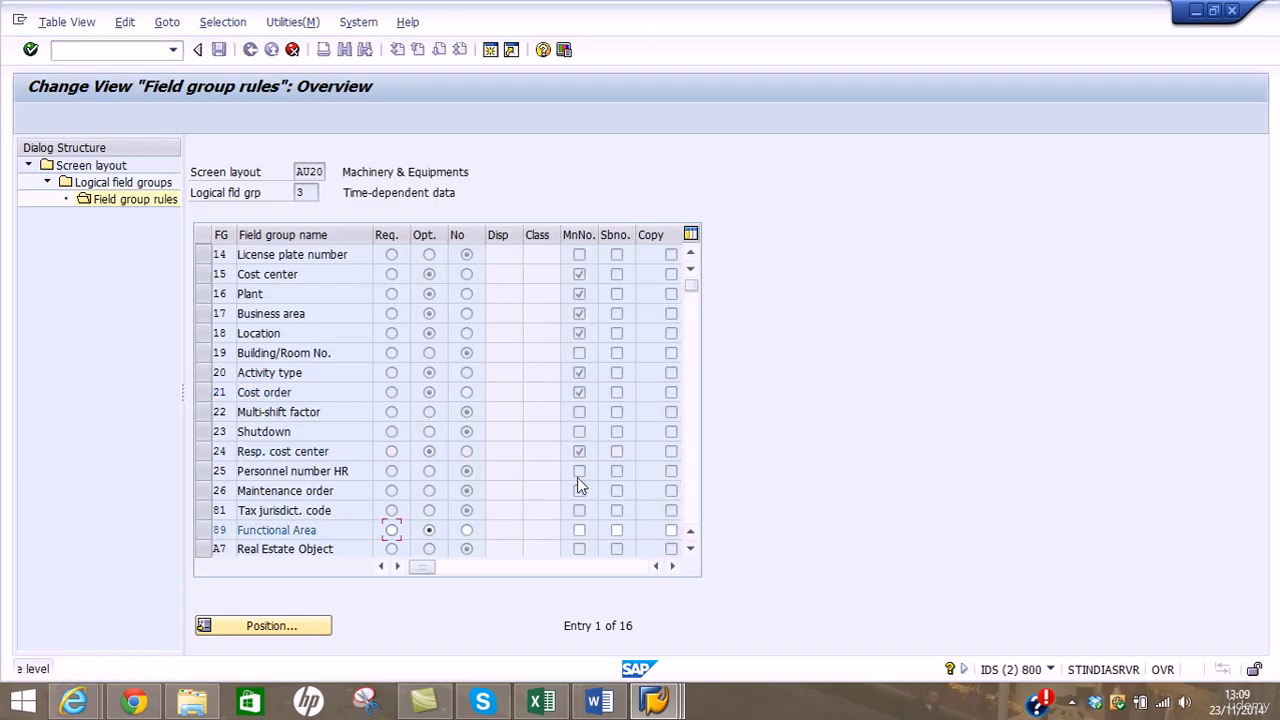
pyautogui.click(579, 530)
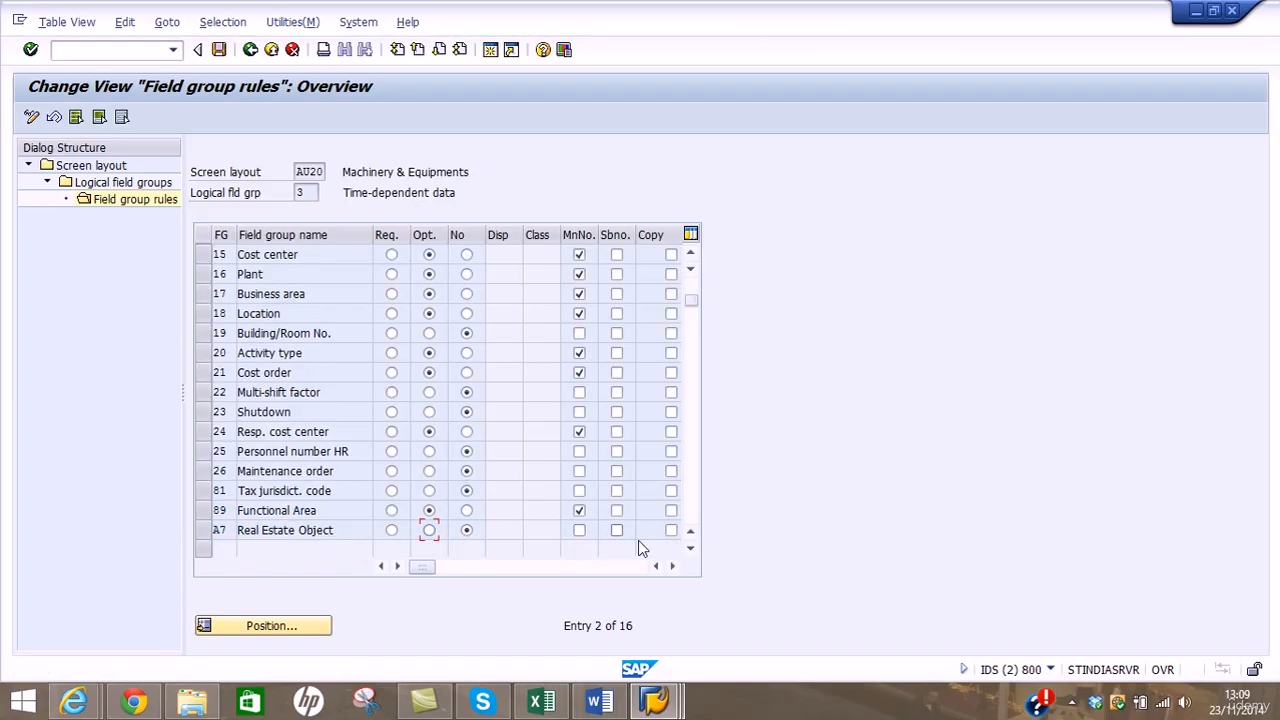
# Save the field group rules under the existing customizing request "Asset Screen Layout Rules"
pyautogui.click(219, 50)
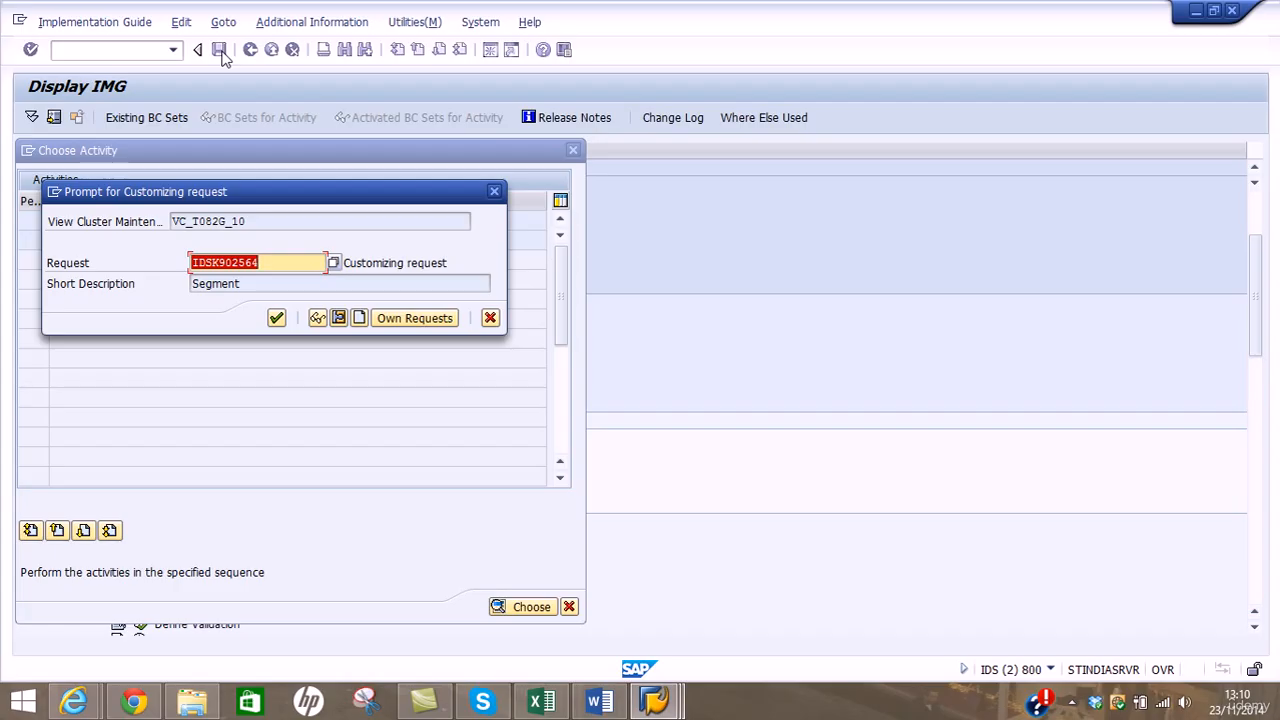
pyautogui.click(414, 318)
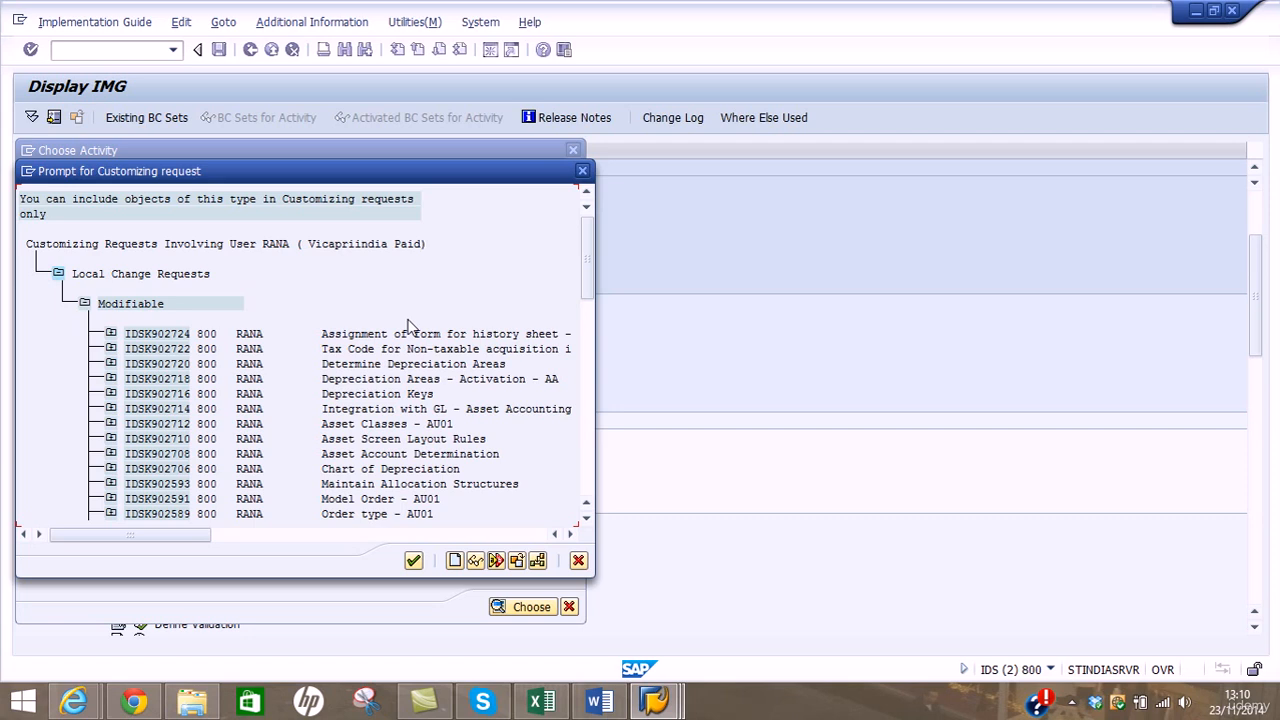
pyautogui.click(413, 441)
pyautogui.click(414, 561)
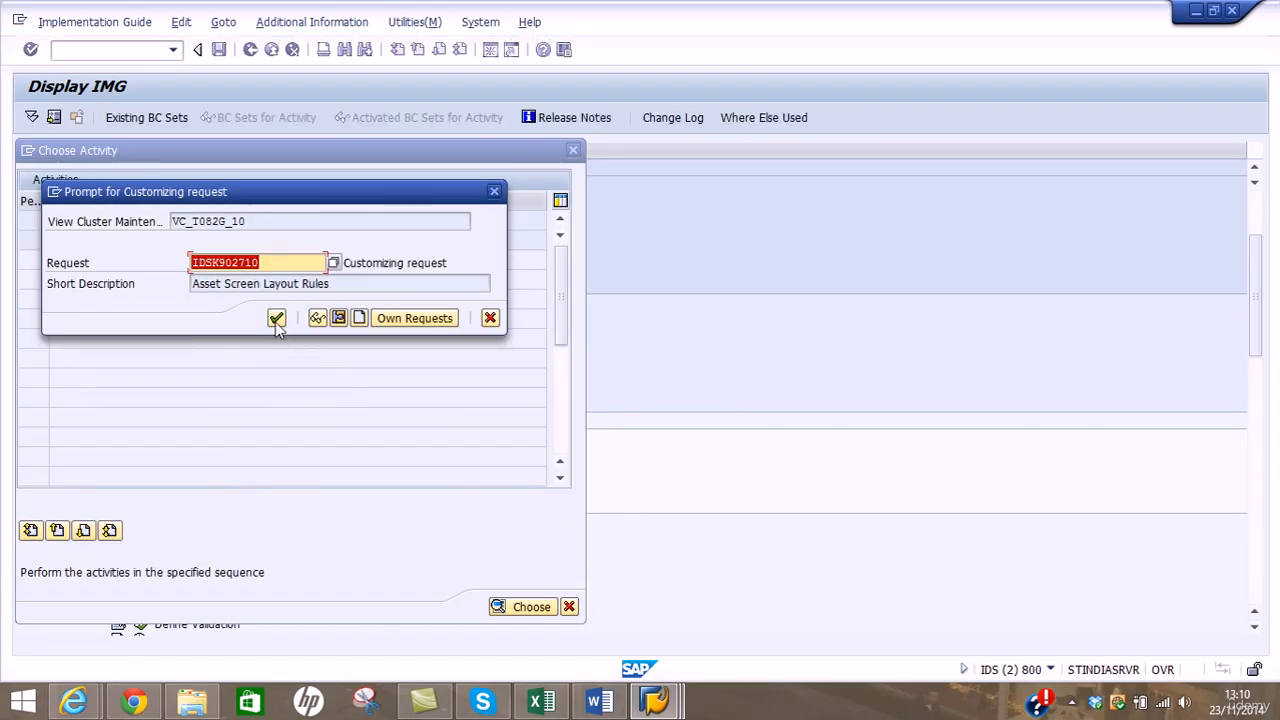
pyautogui.click(276, 318)
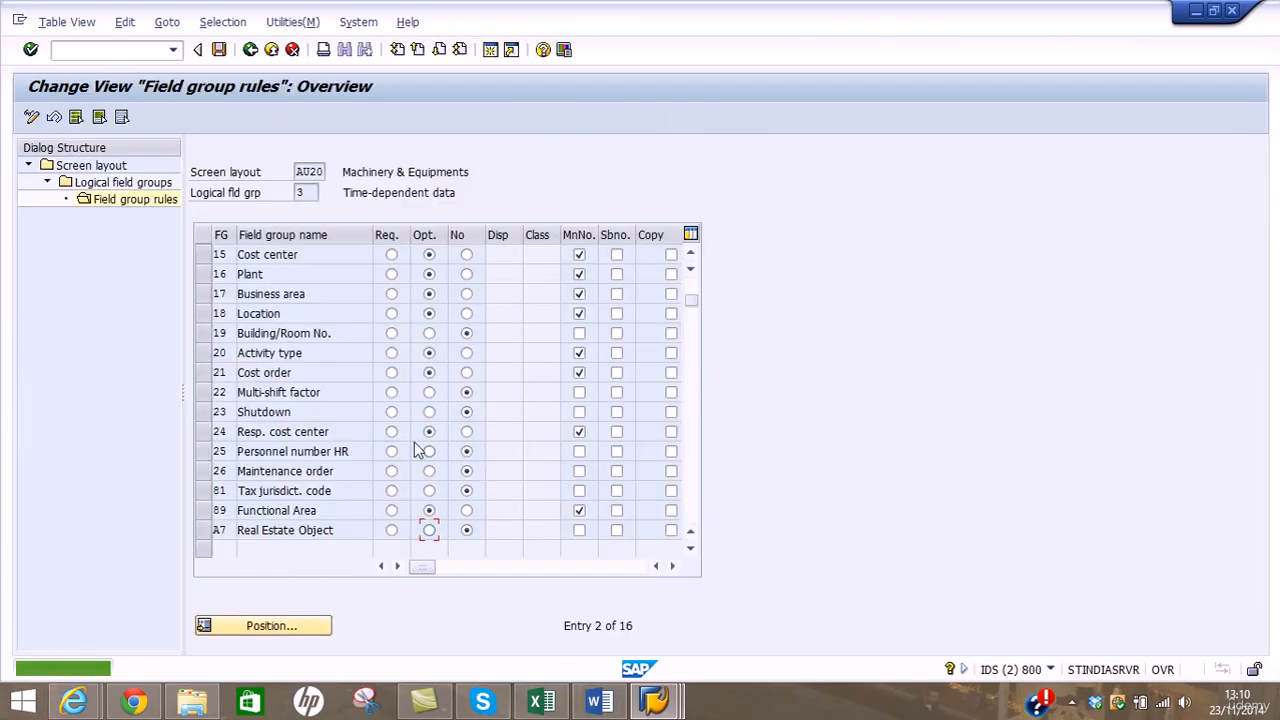
# Switch to the Create Asset session, restart AS01, and proceed to the master data for class AC2000 in company code AU01
pyautogui.moveTo(650, 700)
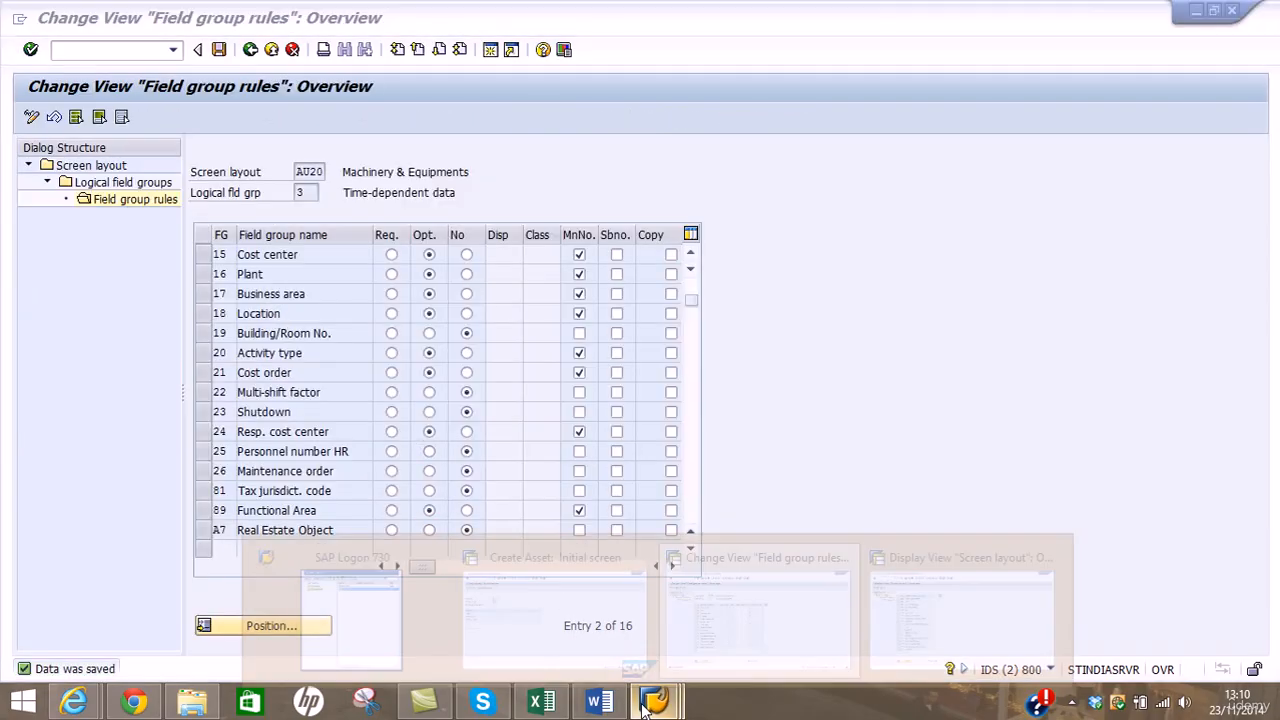
pyautogui.click(556, 608)
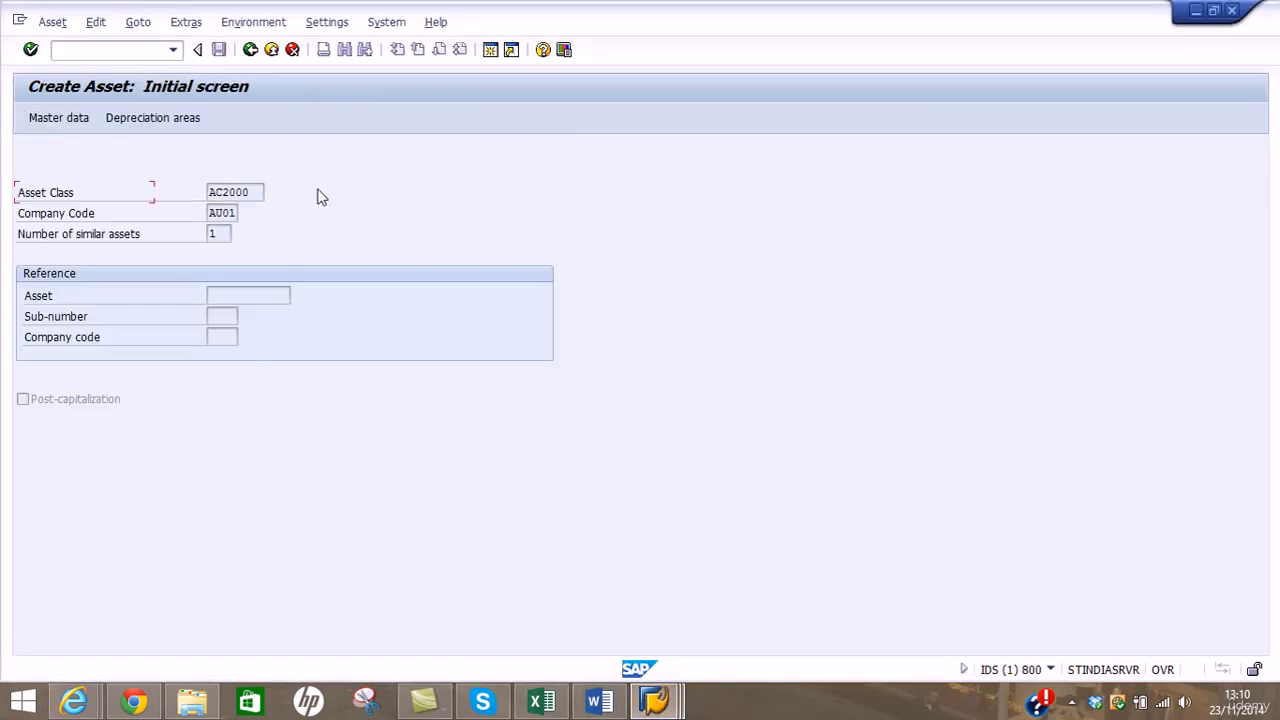
pyautogui.press('Return')
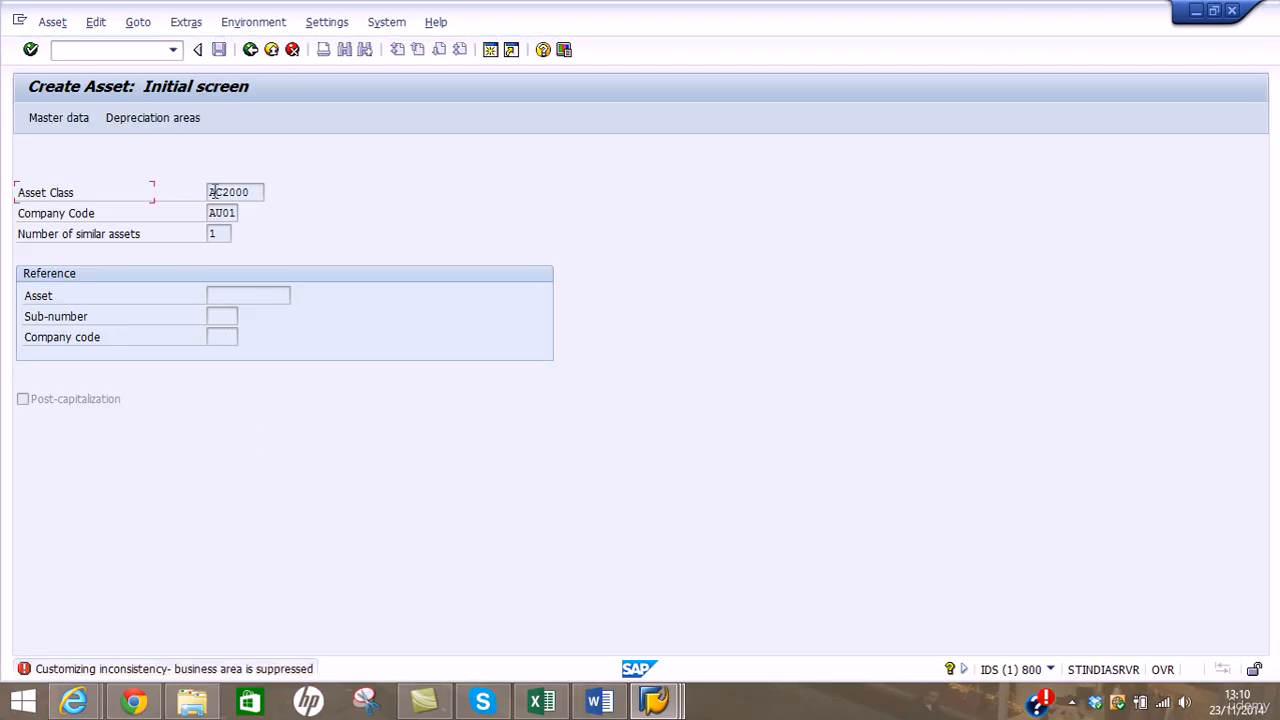
pyautogui.click(255, 53)
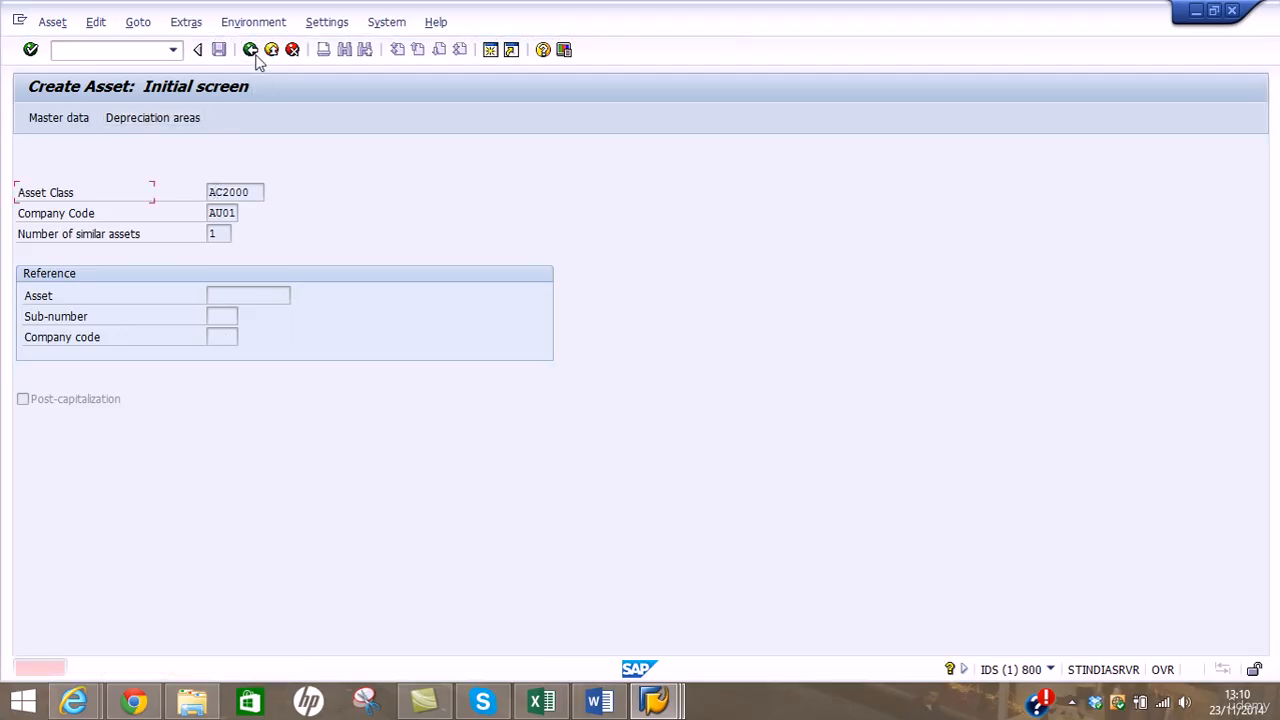
pyautogui.click(271, 55)
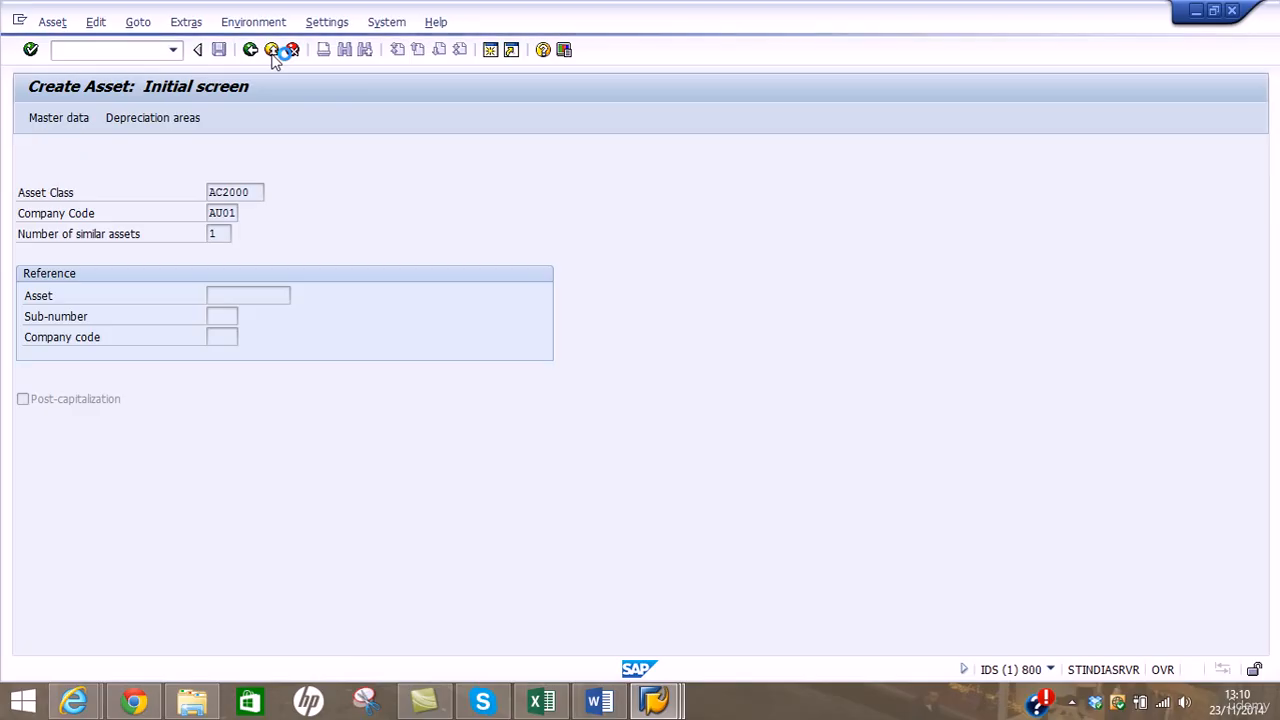
pyautogui.doubleClick(199, 438)
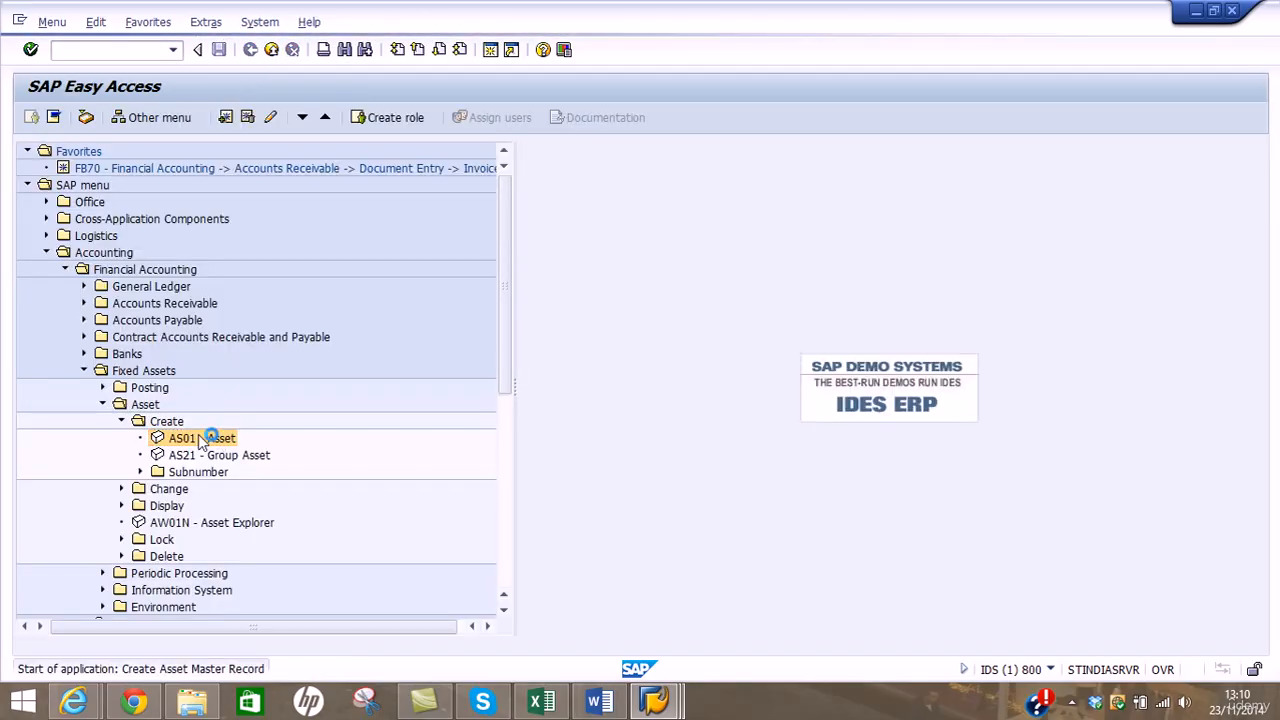
pyautogui.press('Return')
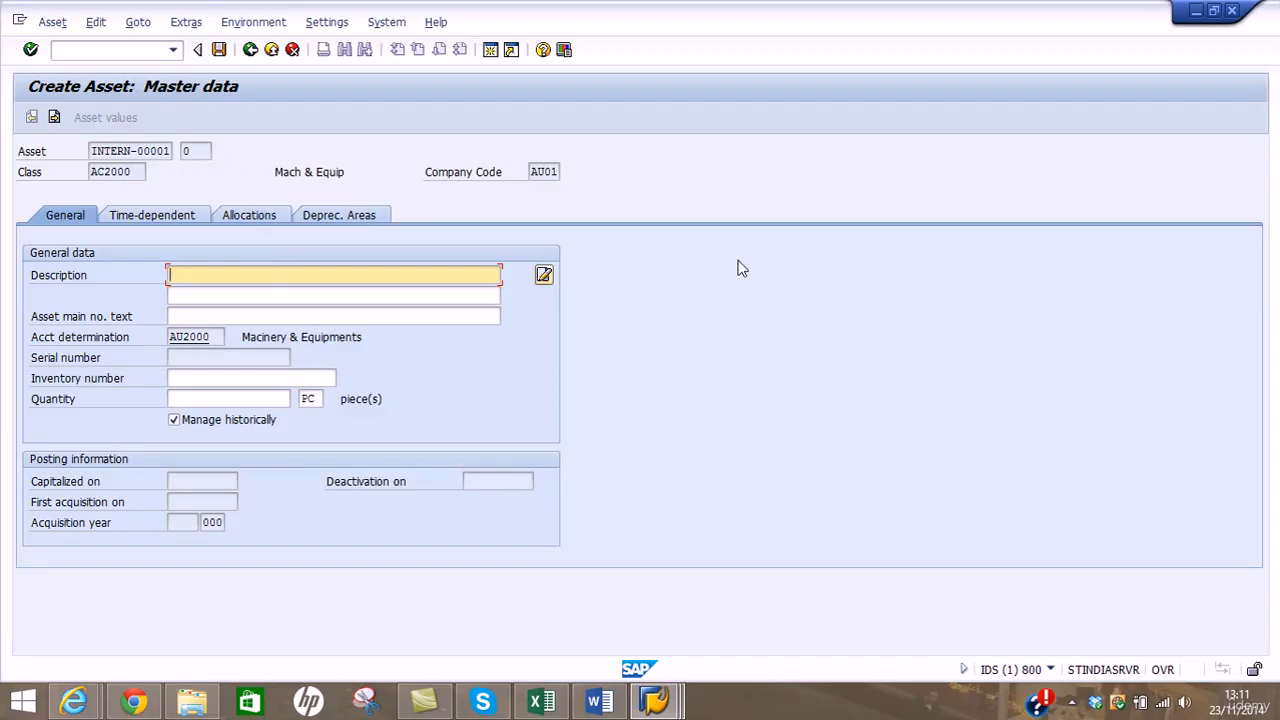
# Enter "Tractor" as the new asset's description in the general data
pyautogui.write('Tractor')
pyautogui.press('Tab')
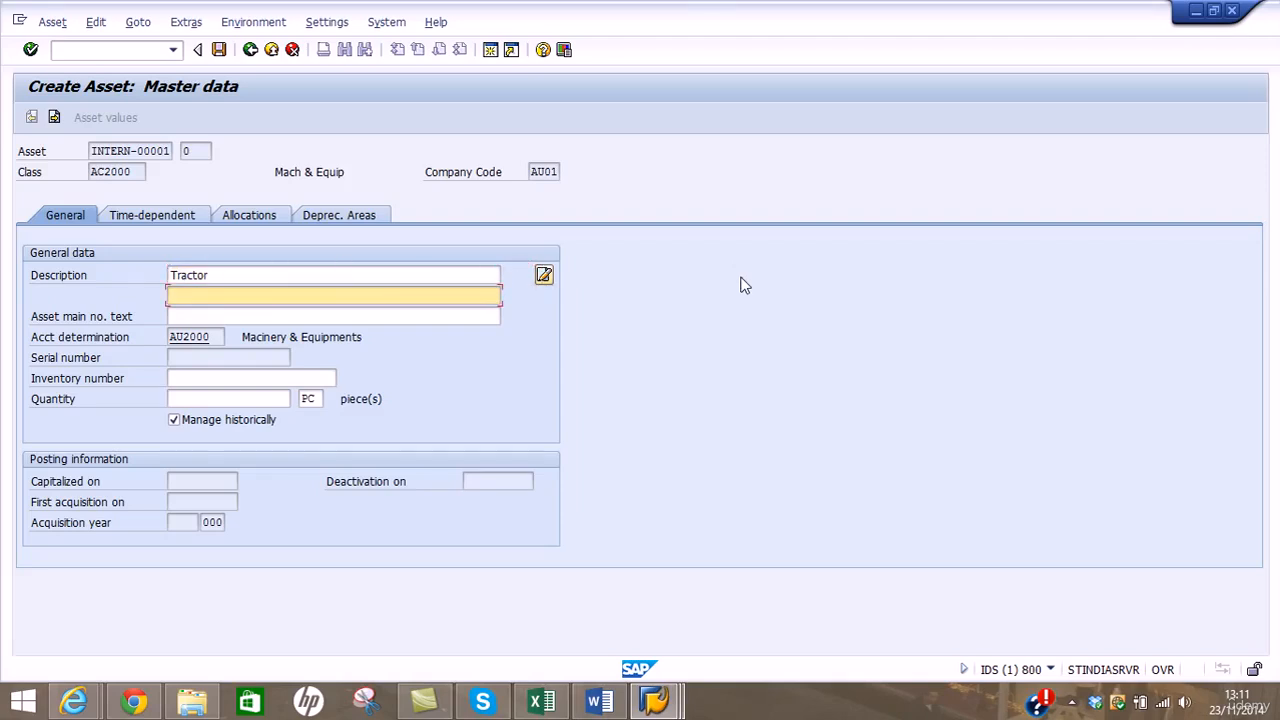
# Enter "Tractor - 01" as the asset main number text in the general data
pyautogui.click(132, 316)
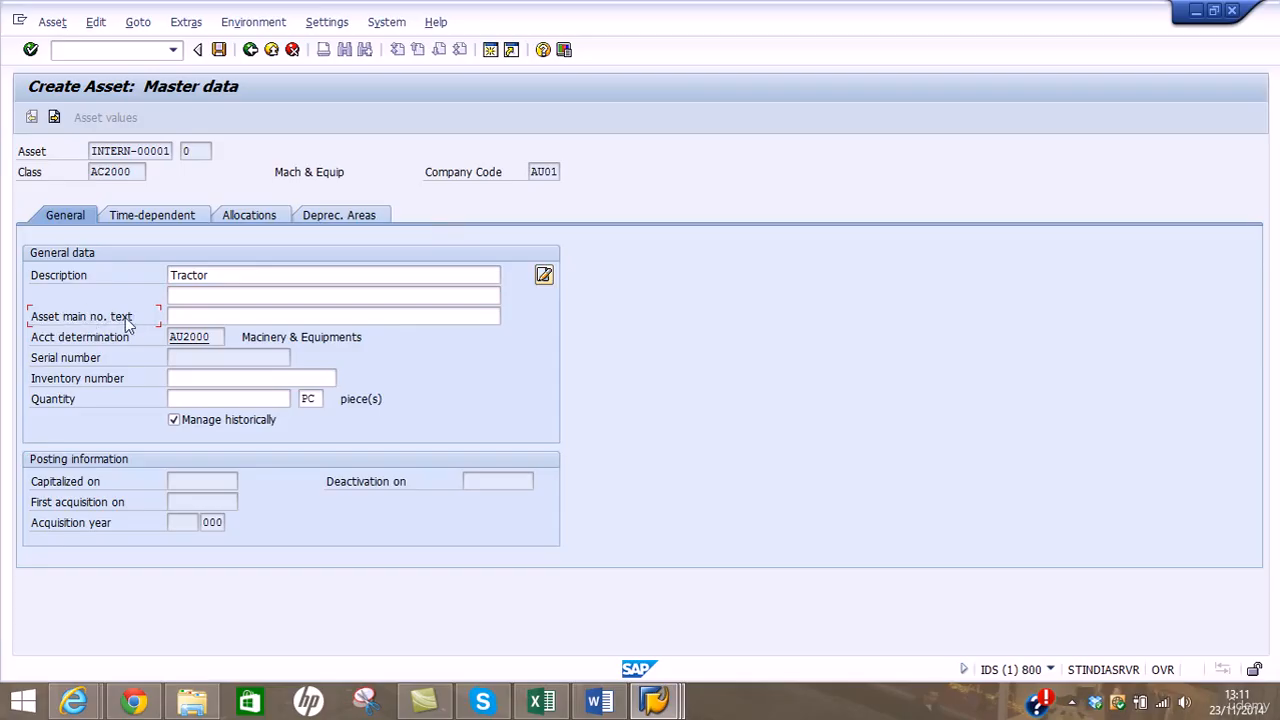
pyautogui.click(217, 318)
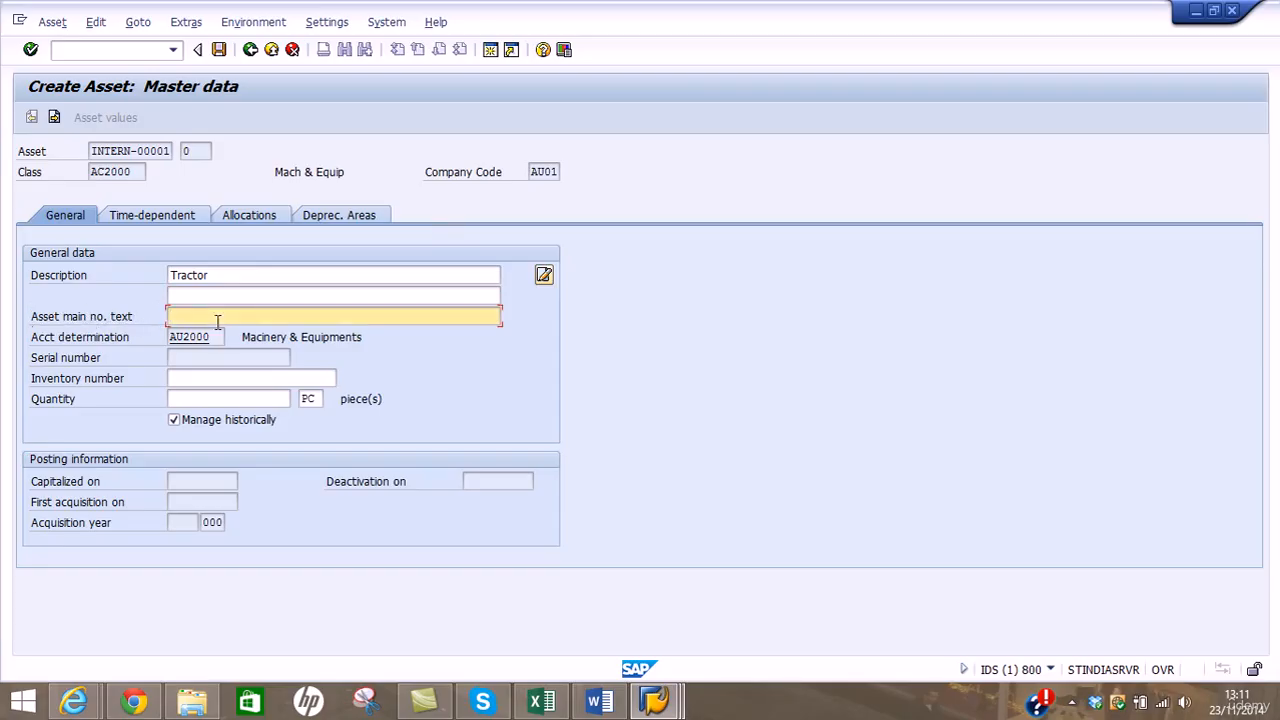
pyautogui.write('Tractor - 01')
# Set the asset's quantity to 1 piece and its inventory number to 01 in the general data
pyautogui.click(308, 398)
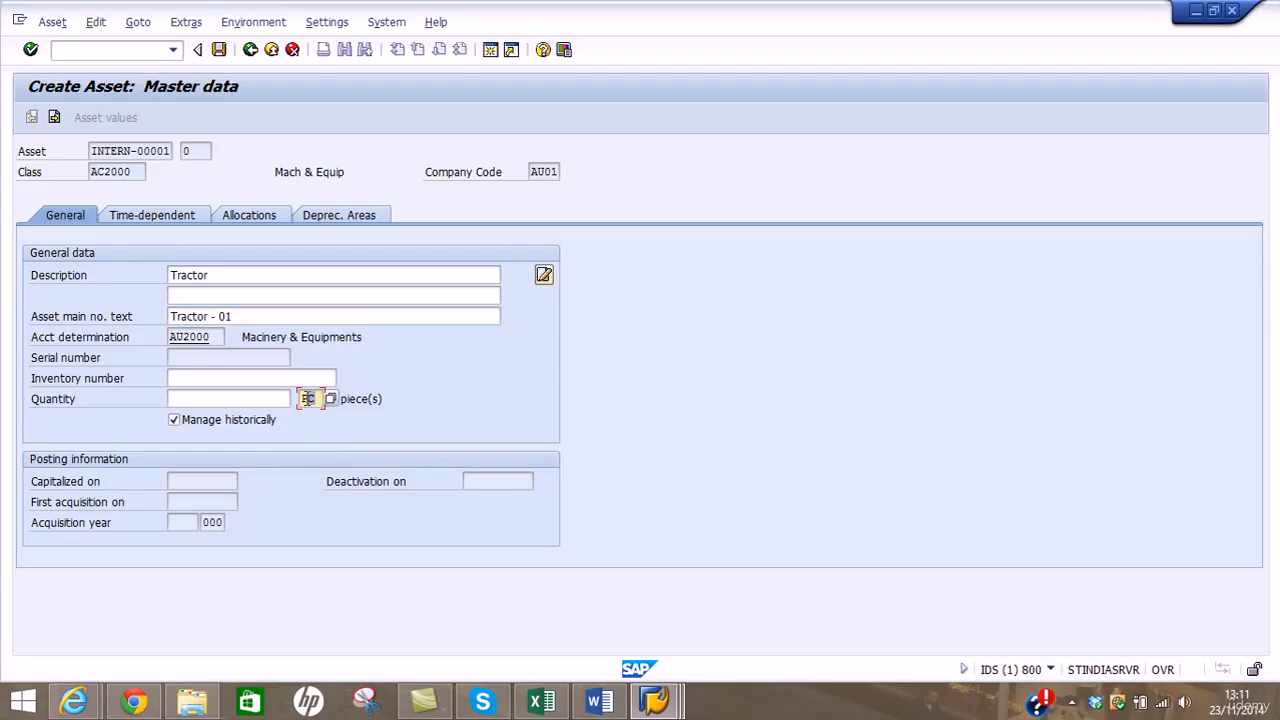
pyautogui.doubleClick(308, 398)
pyautogui.click(273, 400)
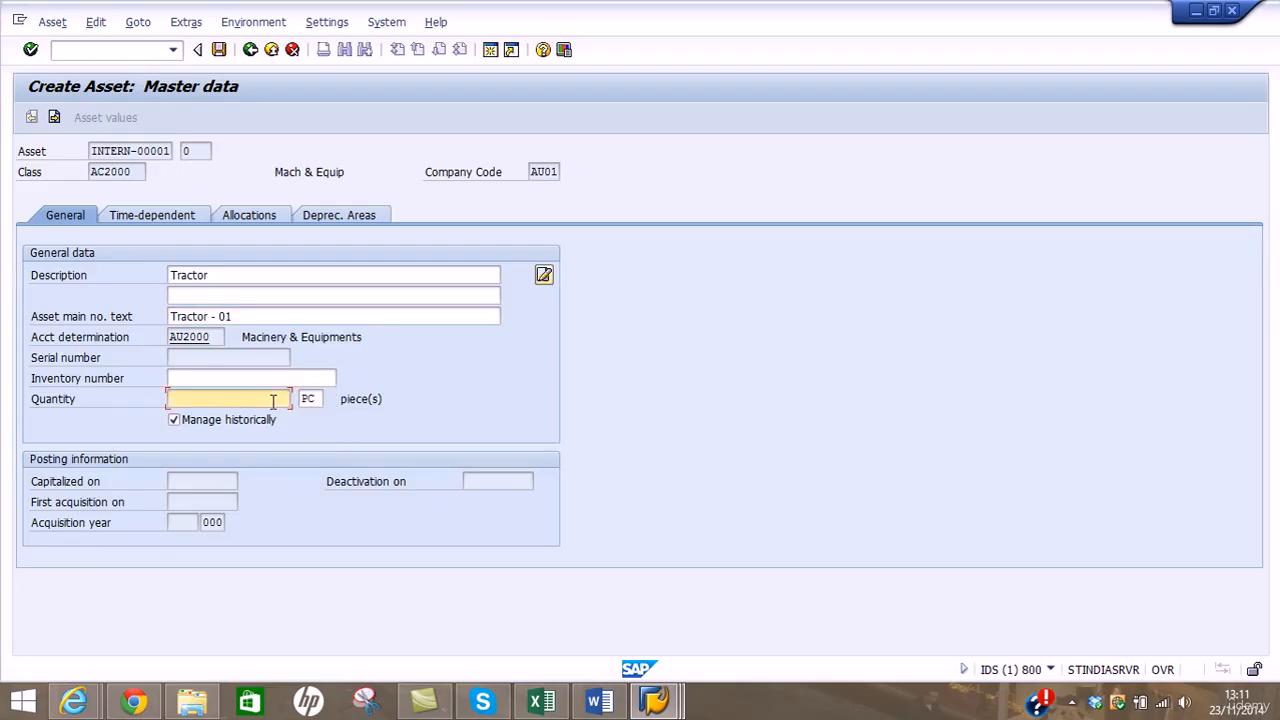
pyautogui.write('1')
pyautogui.click(205, 376)
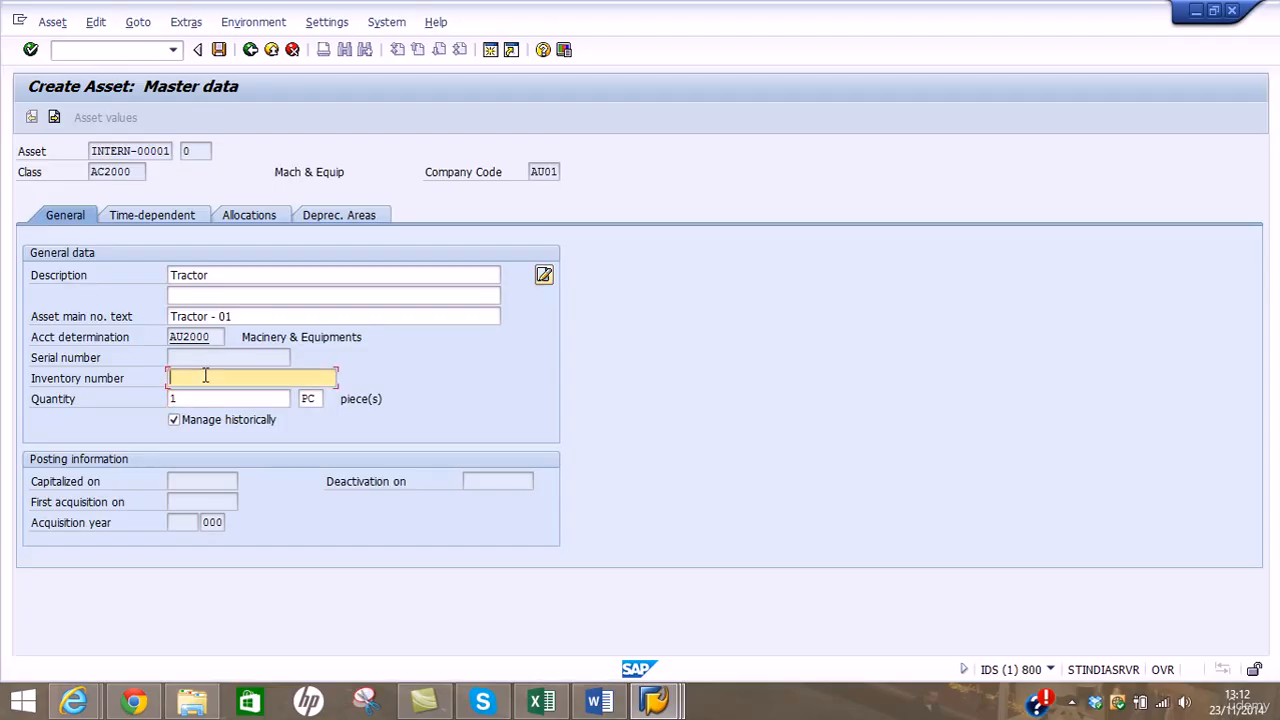
pyautogui.write('01')
# Assign the machinery and equipment cost center 1AU01AME01 in the asset's time-dependent data
pyautogui.click(177, 222)
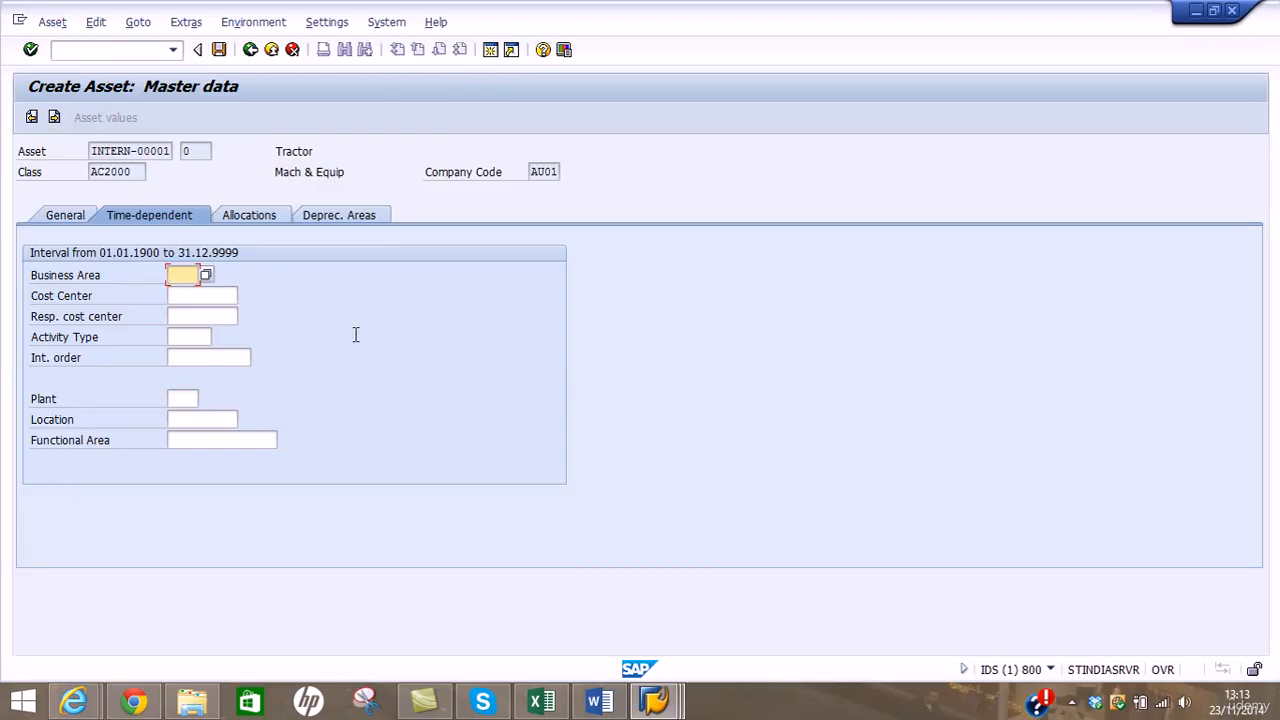
pyautogui.click(220, 295)
pyautogui.click(246, 297)
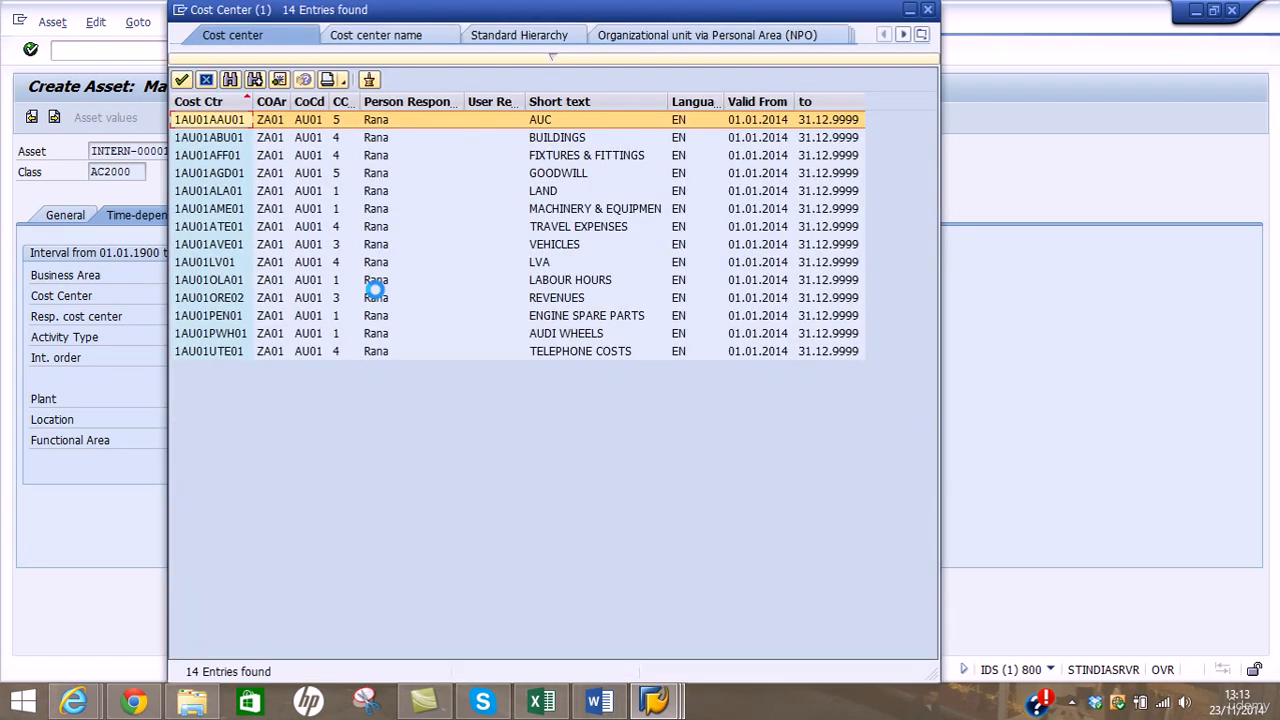
pyautogui.click(575, 212)
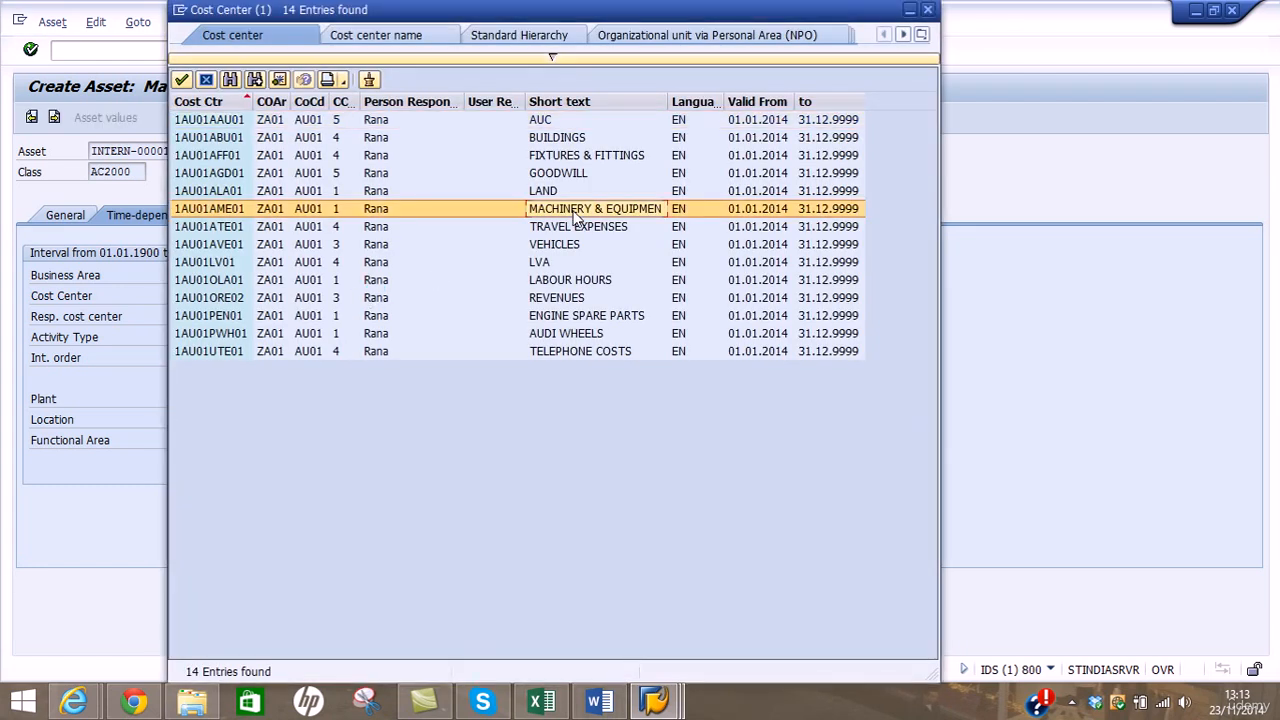
pyautogui.click(240, 207)
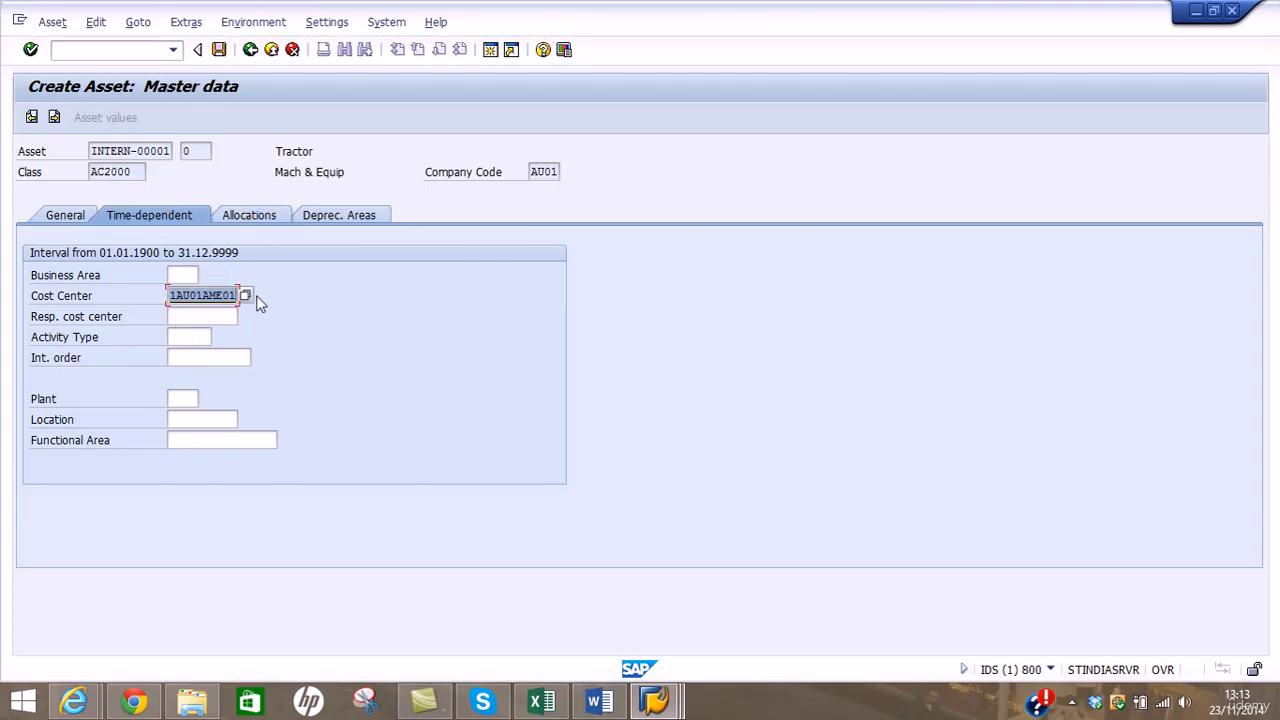
# Check the equipment allocations and the depreciation areas, and save the new asset master record
pyautogui.click(249, 215)
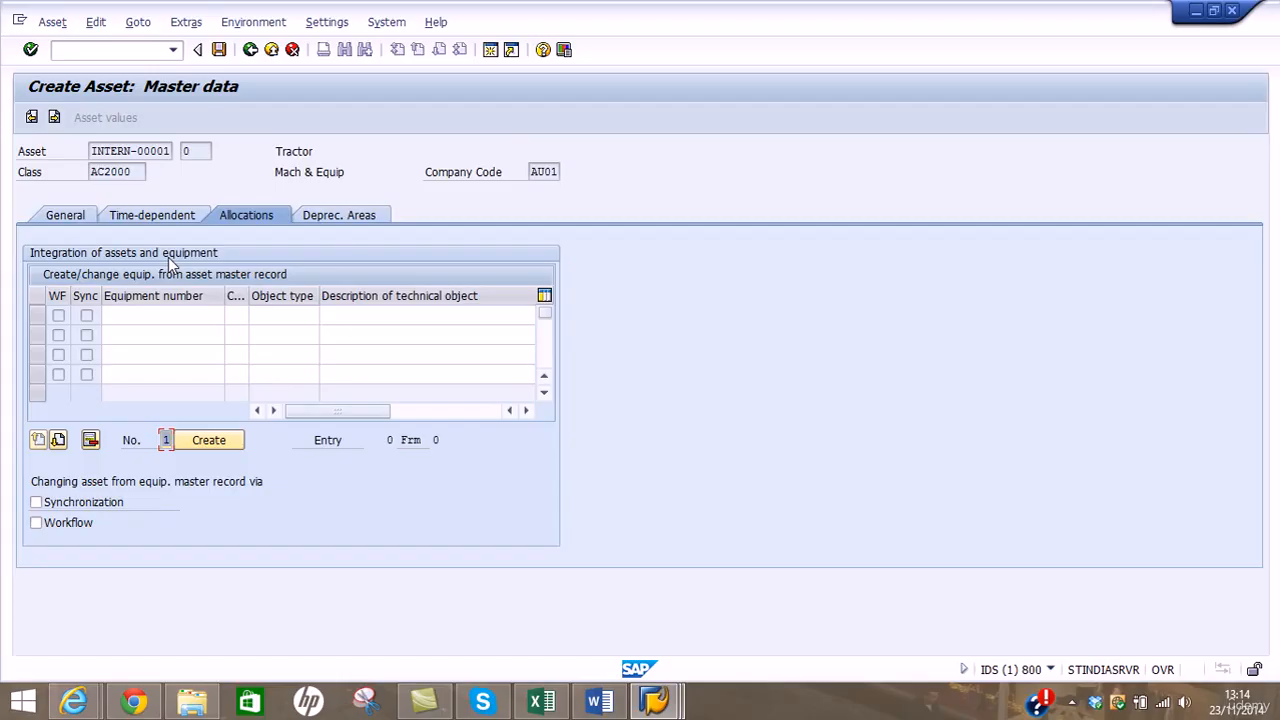
pyautogui.click(352, 217)
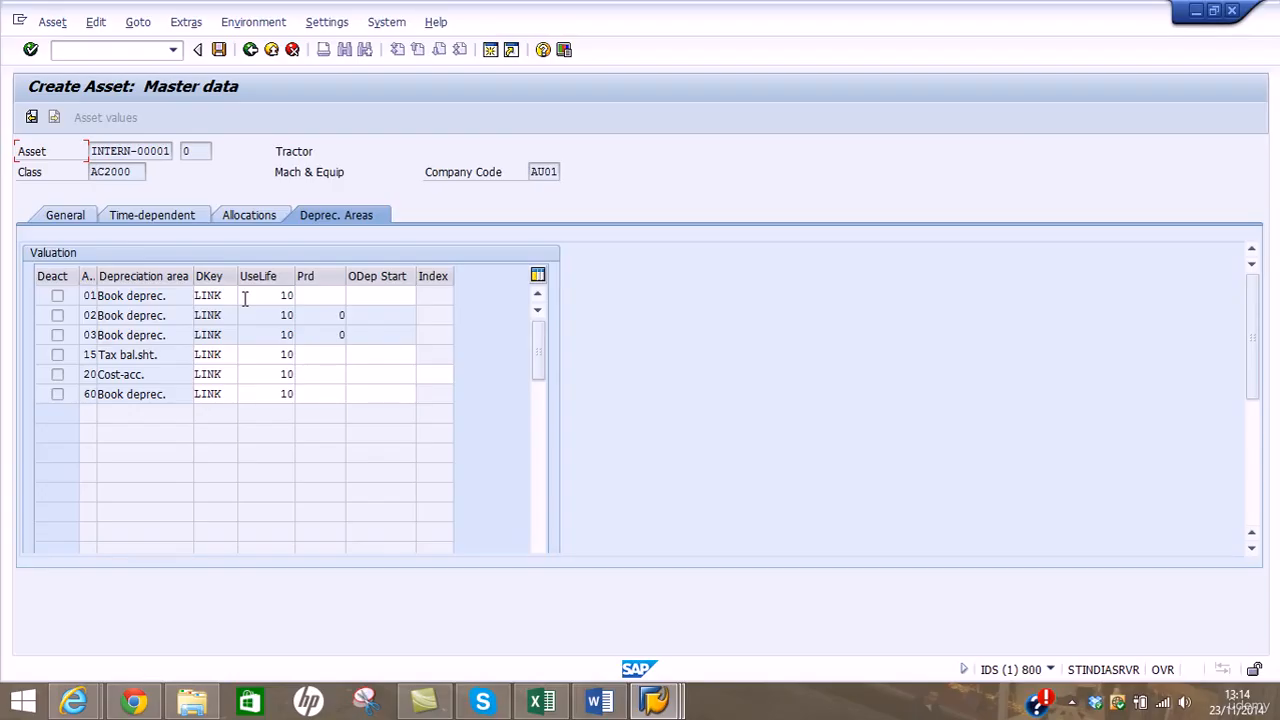
pyautogui.click(220, 50)
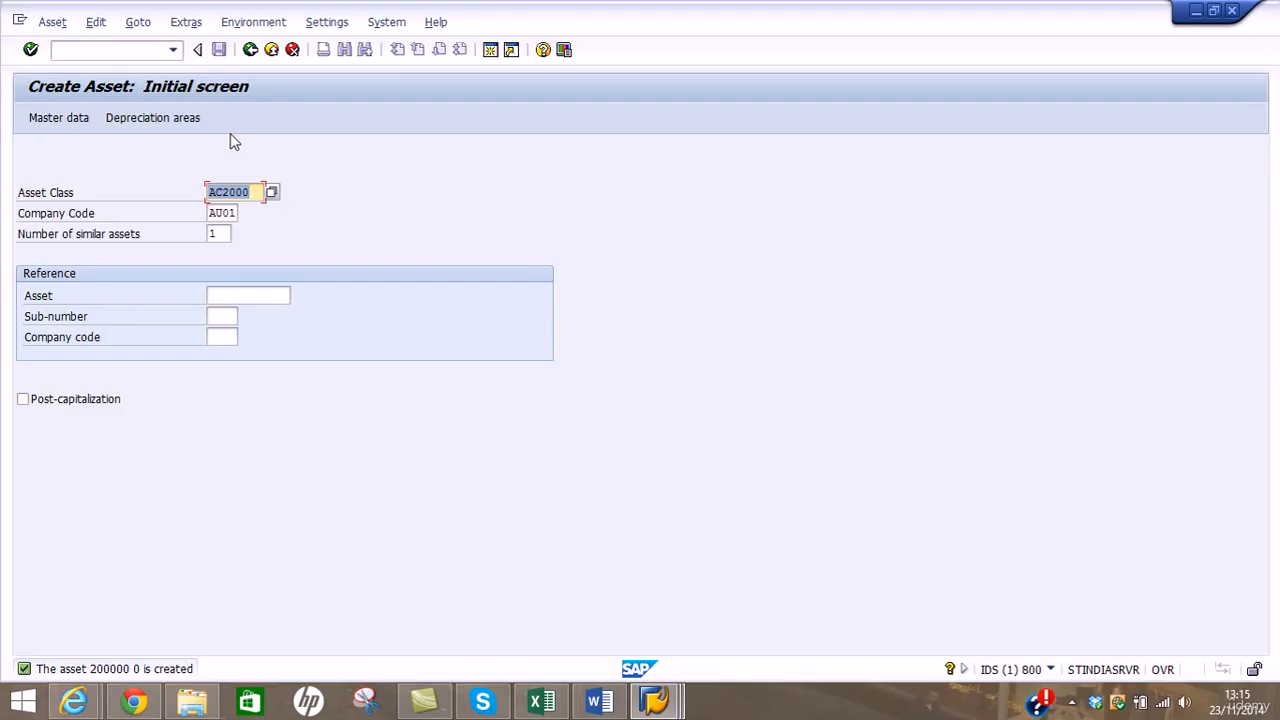
# Display the master data of the newly created tractor asset
pyautogui.click(54, 22)
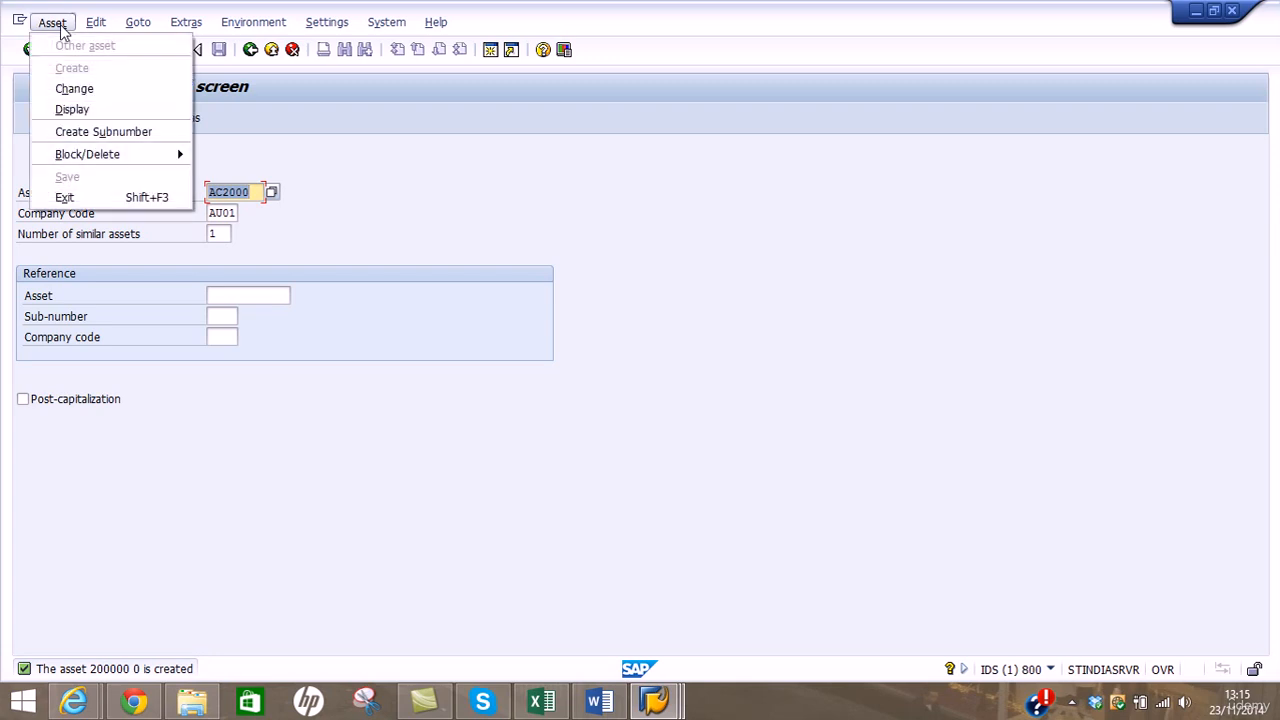
pyautogui.click(89, 105)
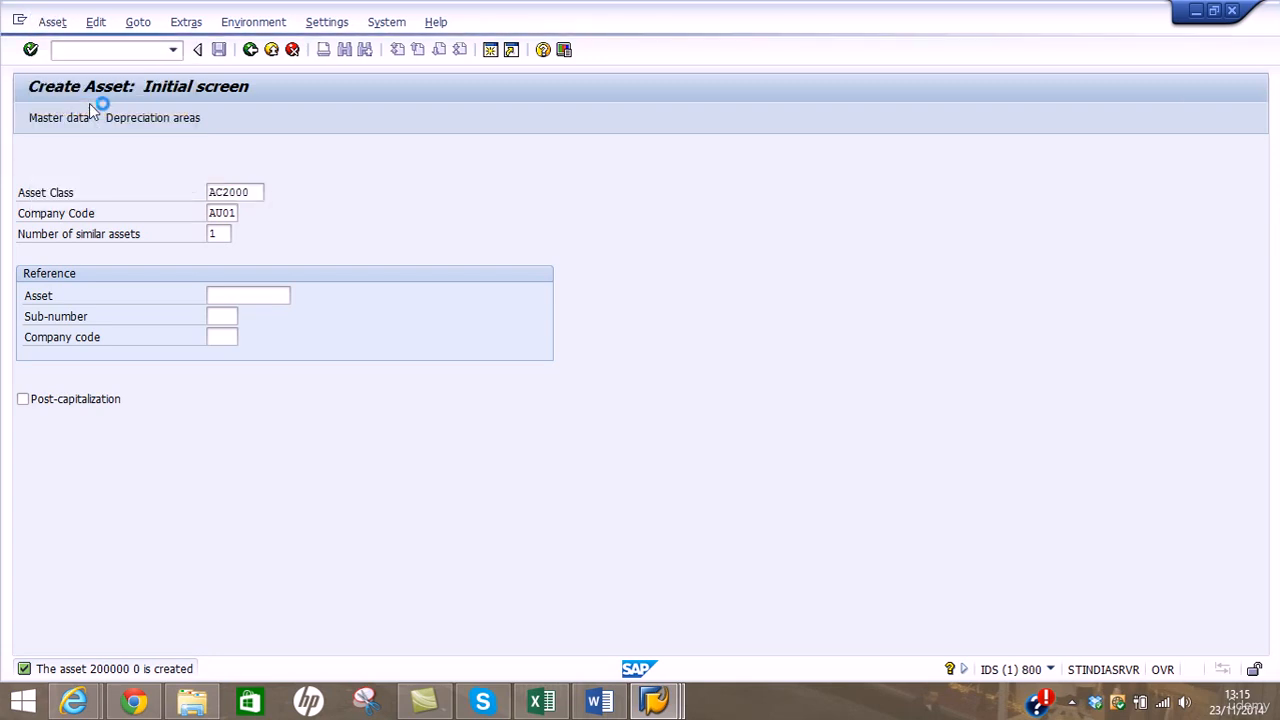
pyautogui.click(31, 50)
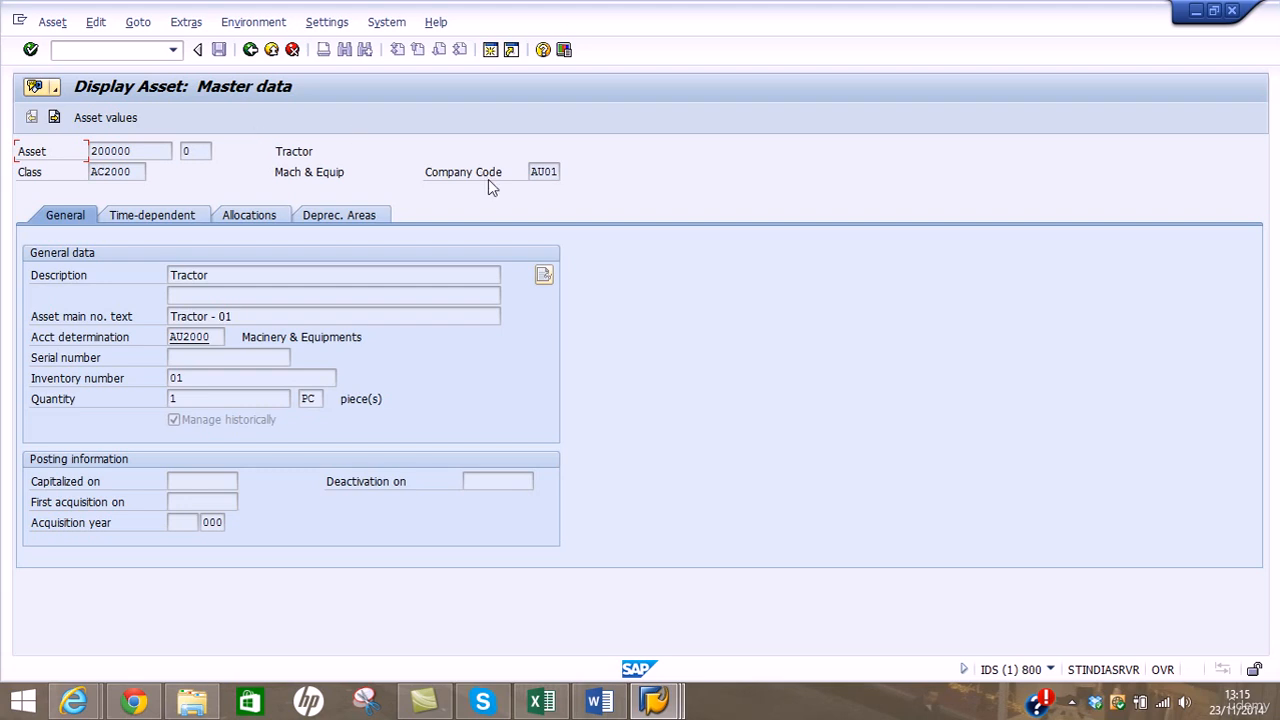
# Switch to the Excel notes and record "Asset Explorer" with "TC: AW01N" in row 56, columns A and B
pyautogui.click(543, 701)
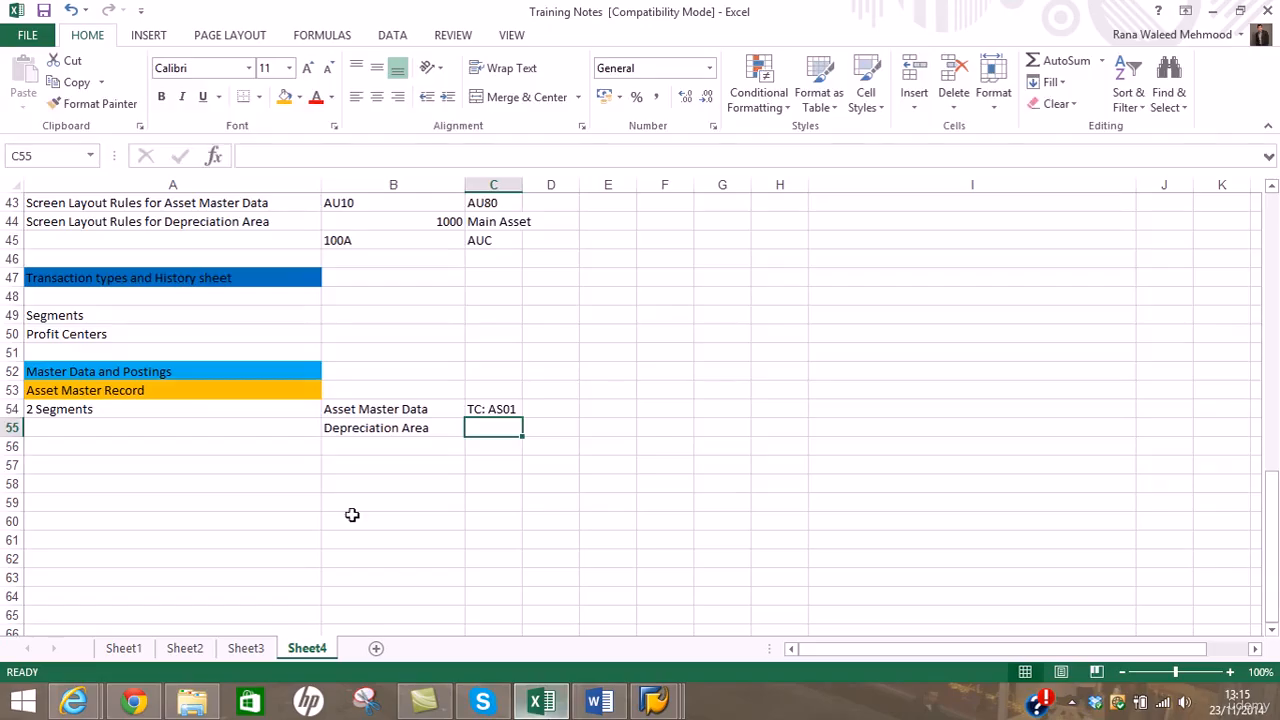
pyautogui.click(246, 448)
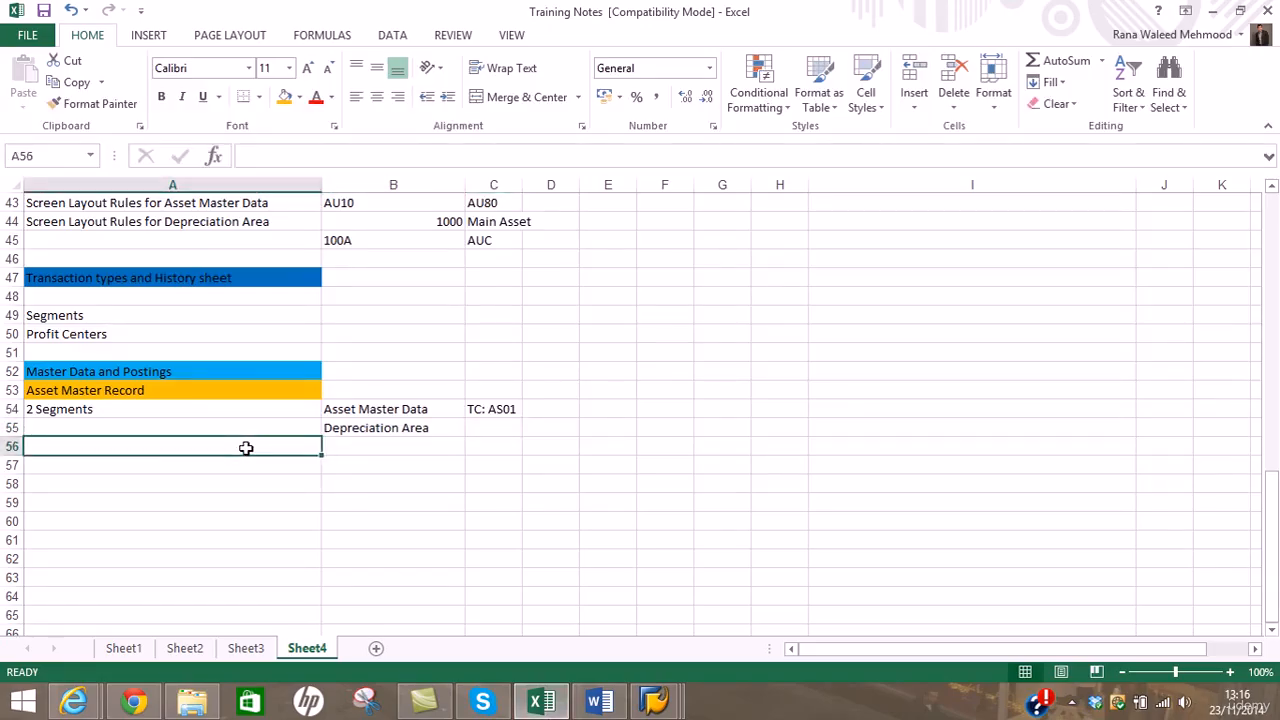
pyautogui.write('Asset Exp')
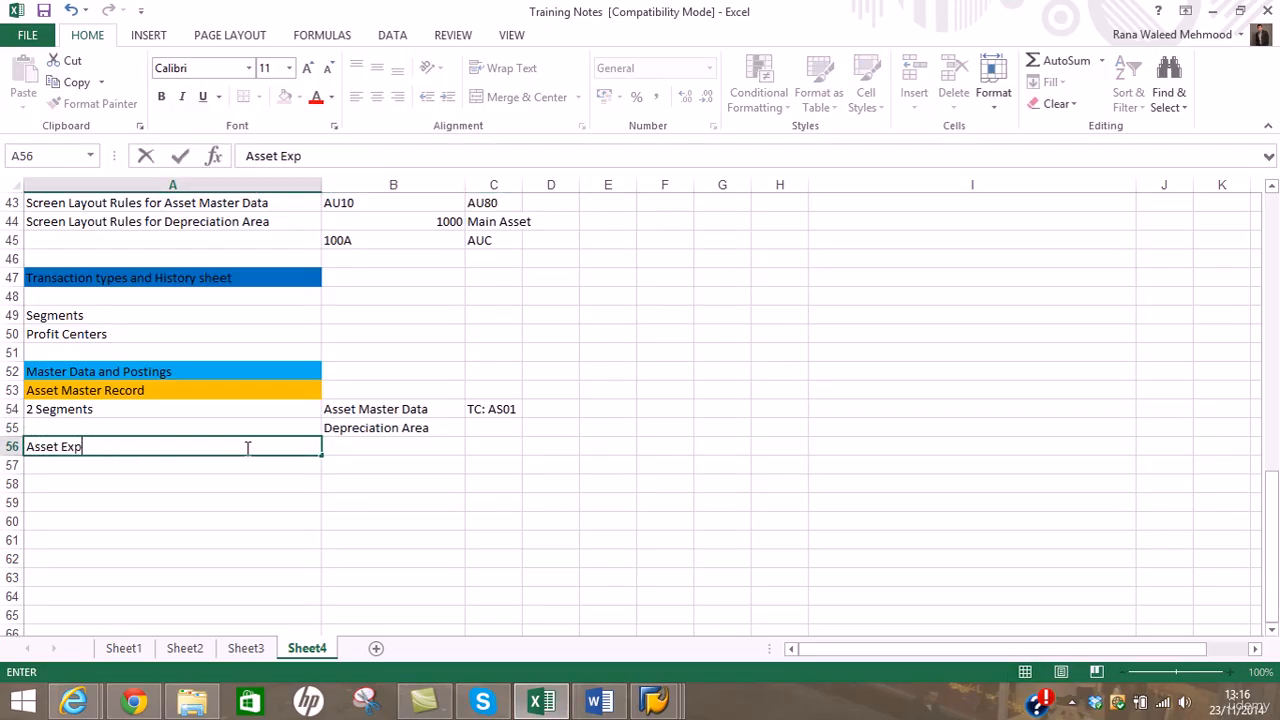
pyautogui.write('lorer')
pyautogui.press('Tab')
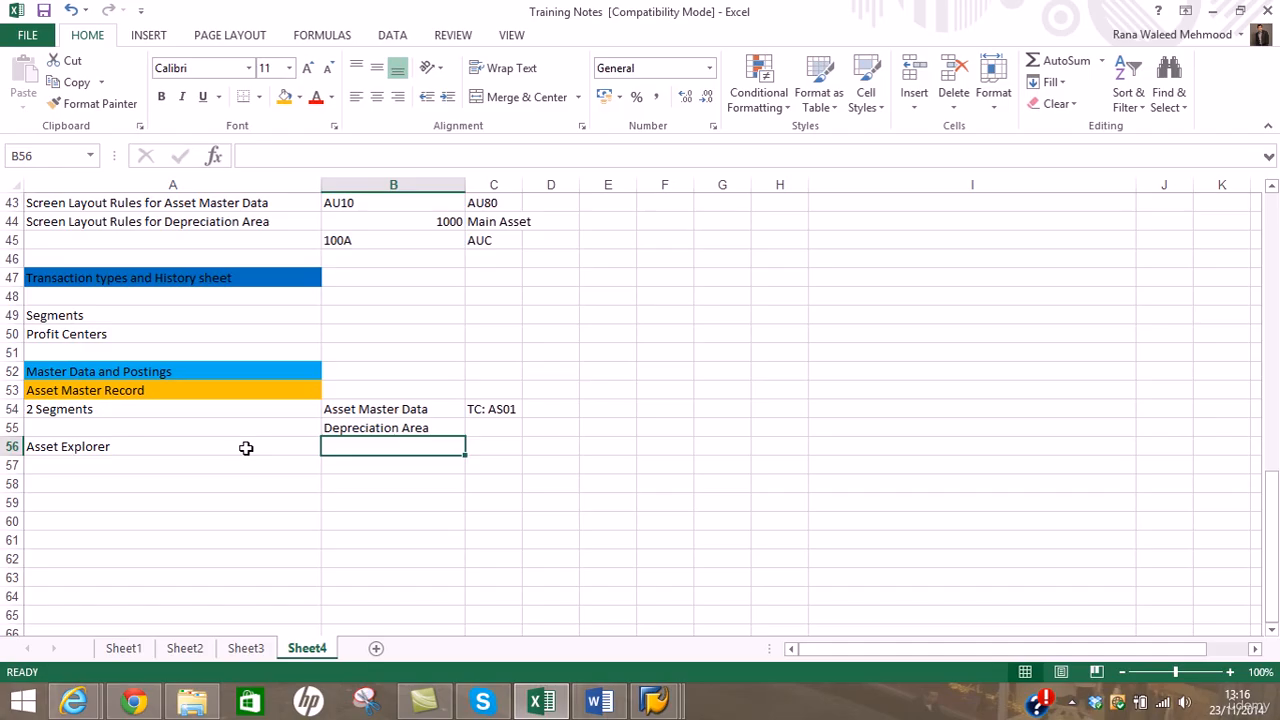
pyautogui.write('TC:')
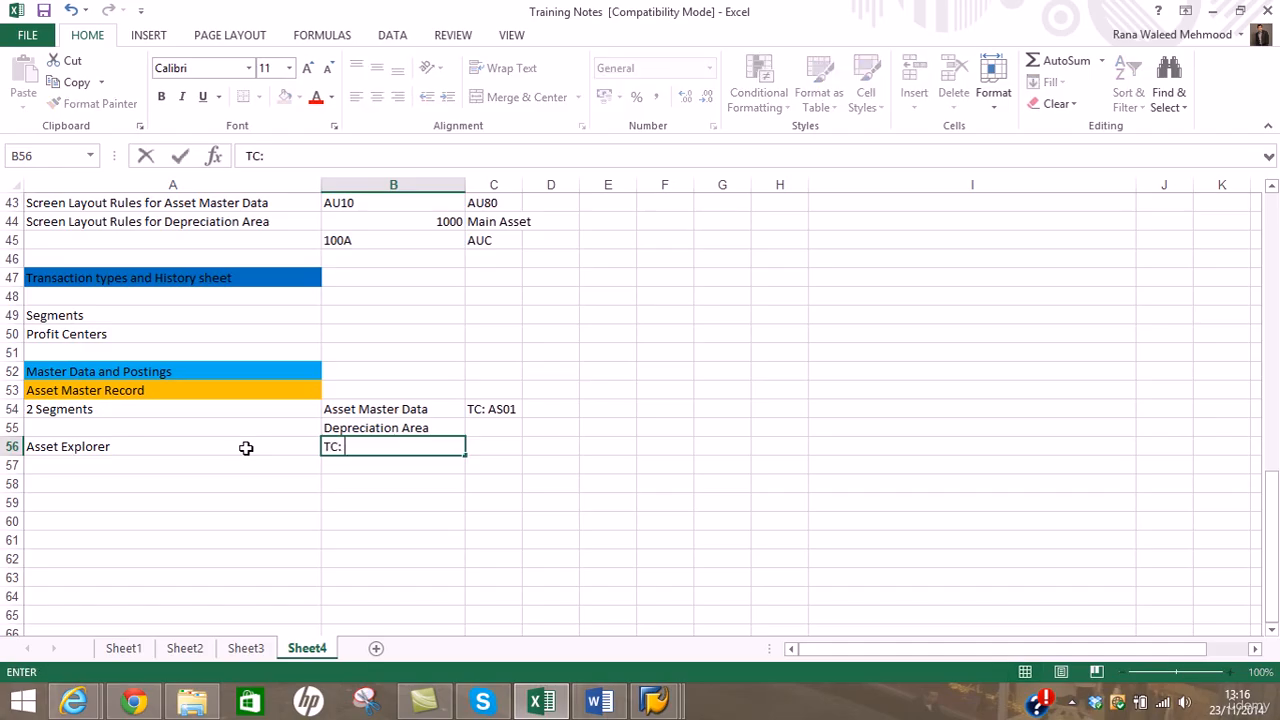
pyautogui.write(' AW01N')
pyautogui.press('Return')
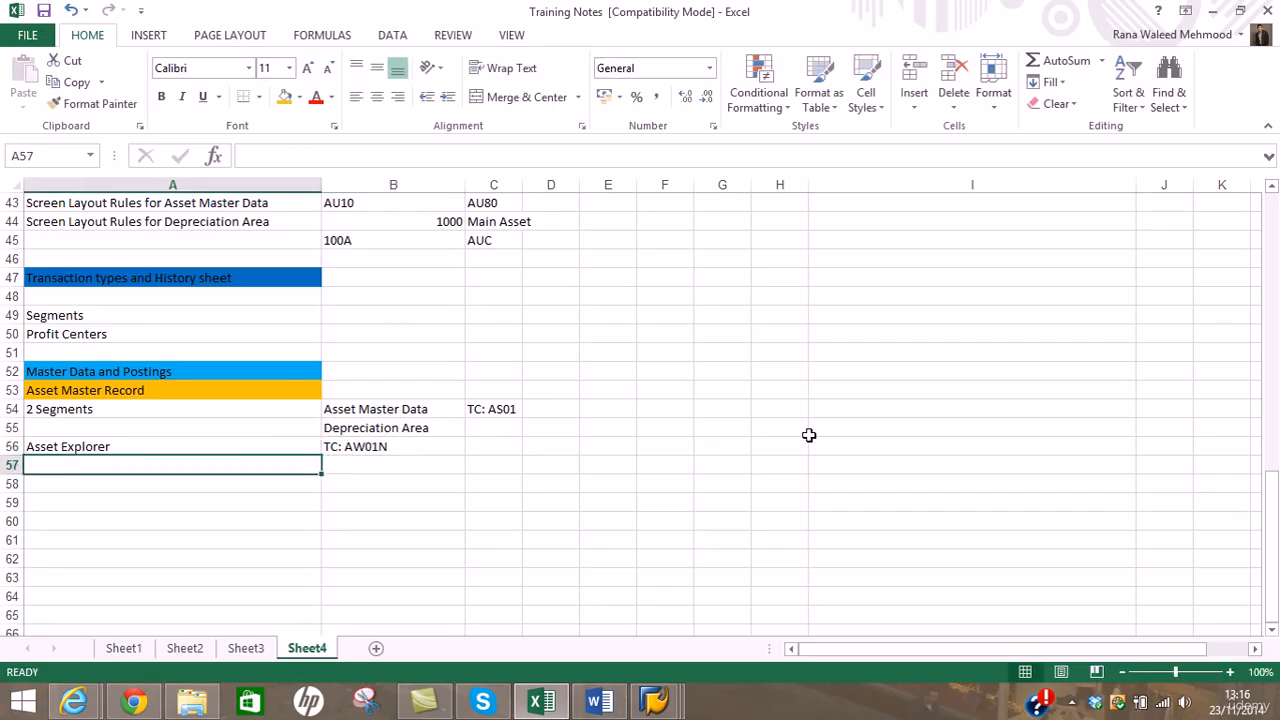
# Return to the tractor's display session in SAP, show its asset values in Asset Explorer, and widen the depreciation area overview
pyautogui.click(655, 700)
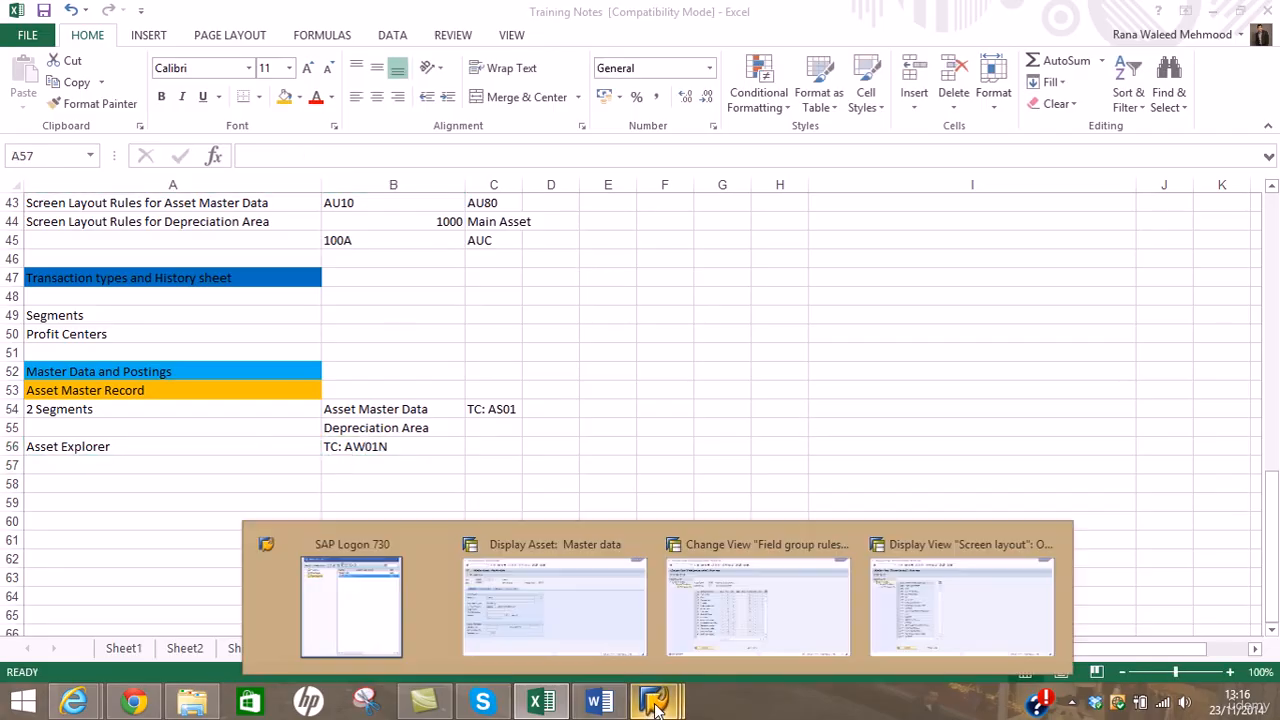
pyautogui.click(531, 600)
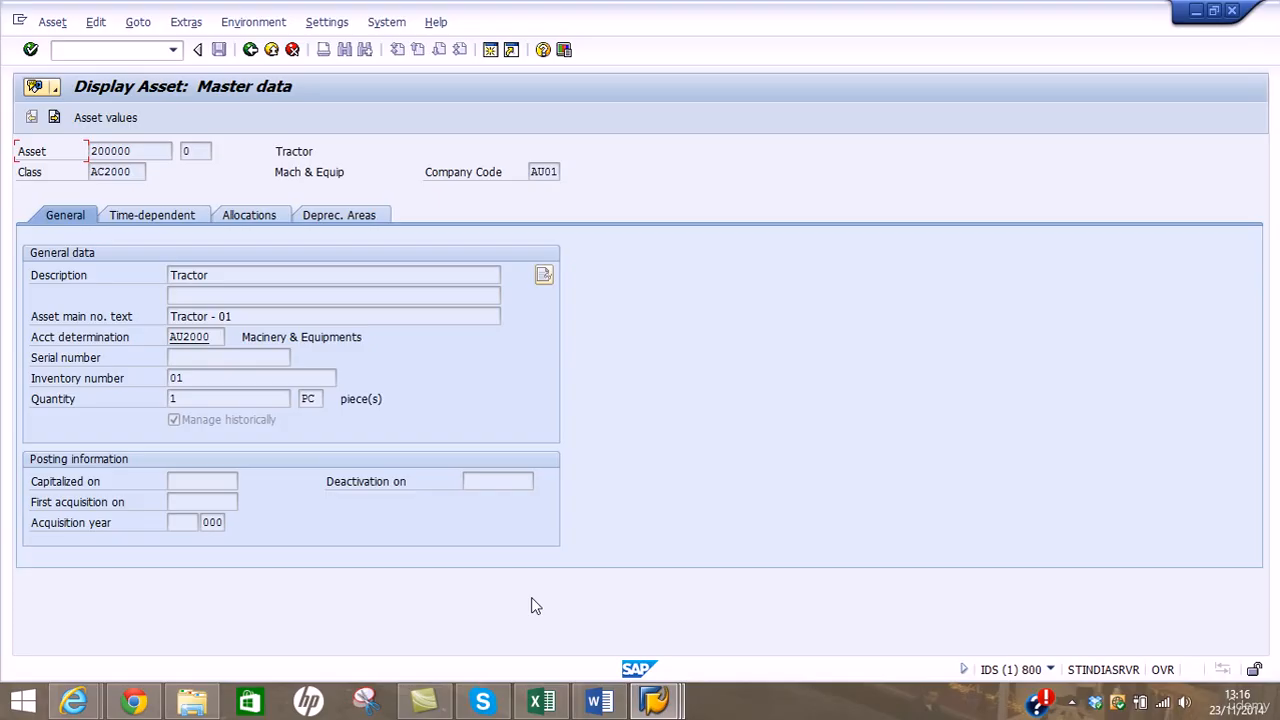
pyautogui.click(116, 124)
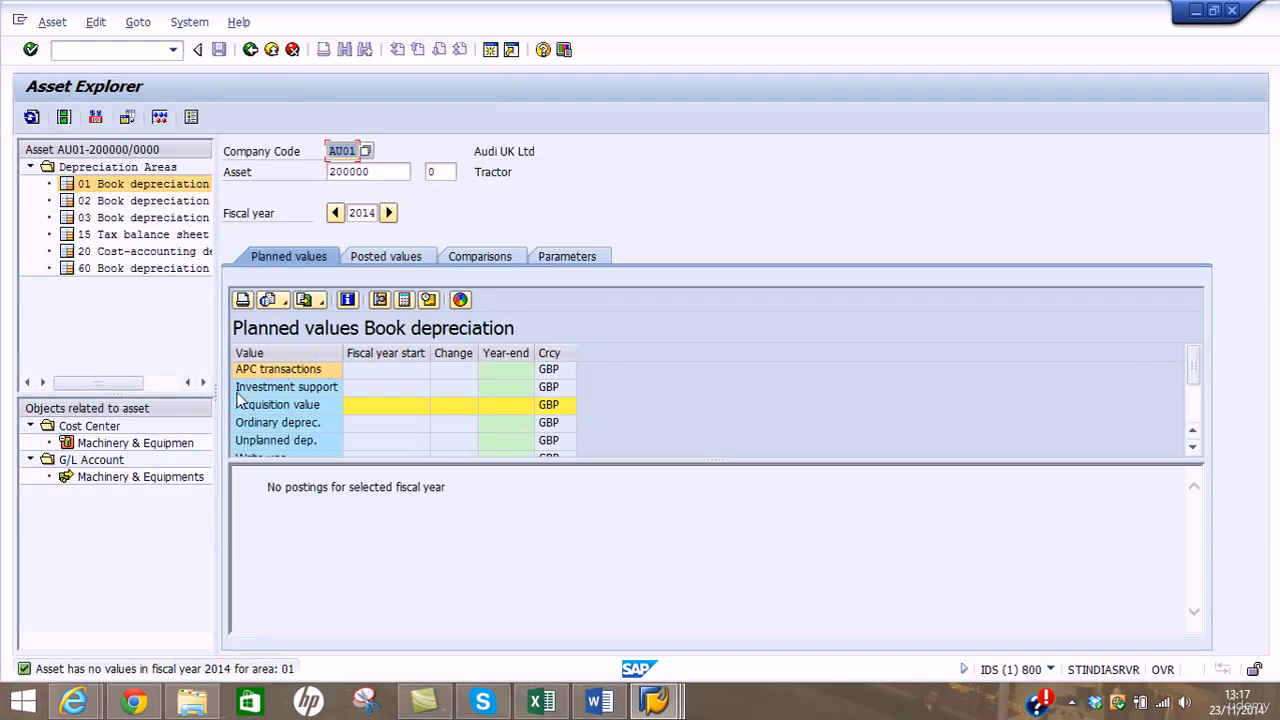
pyautogui.moveTo(215, 390); pyautogui.dragTo(350, 381)
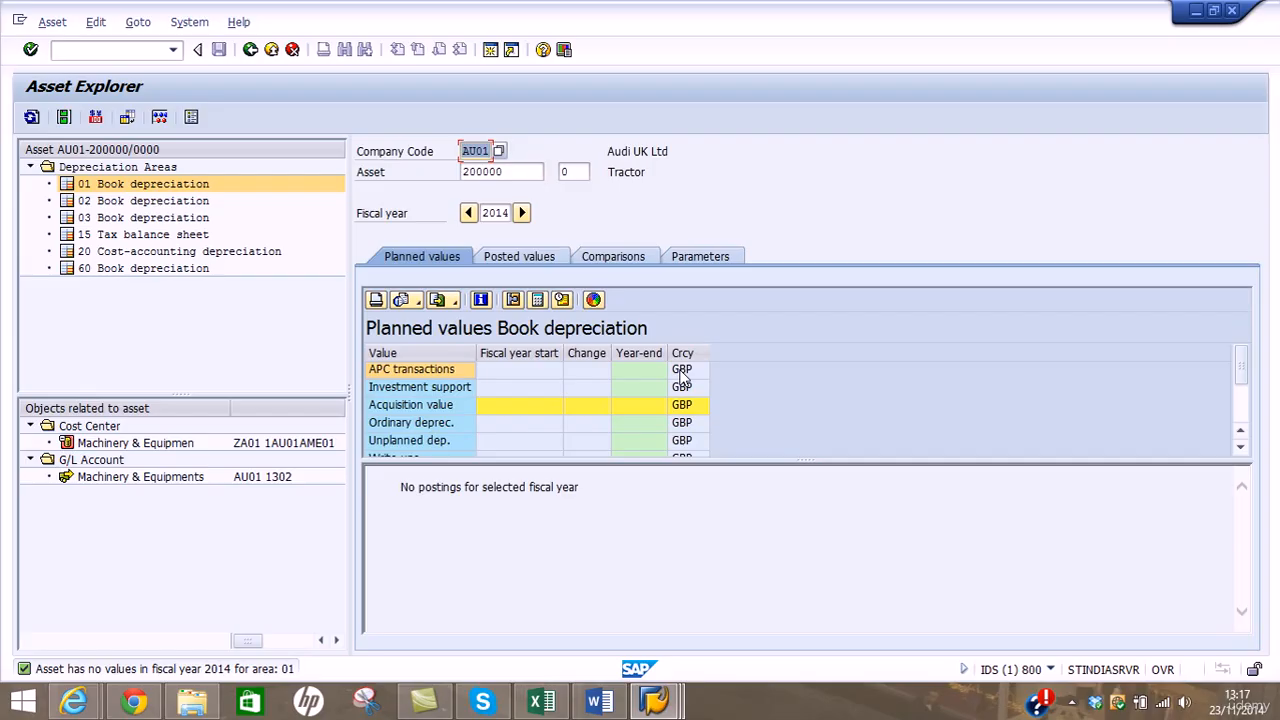
# Compare the planned values and currencies of depreciation areas 02, 03, 15 and 20, and go back to area 01
pyautogui.click(148, 205)
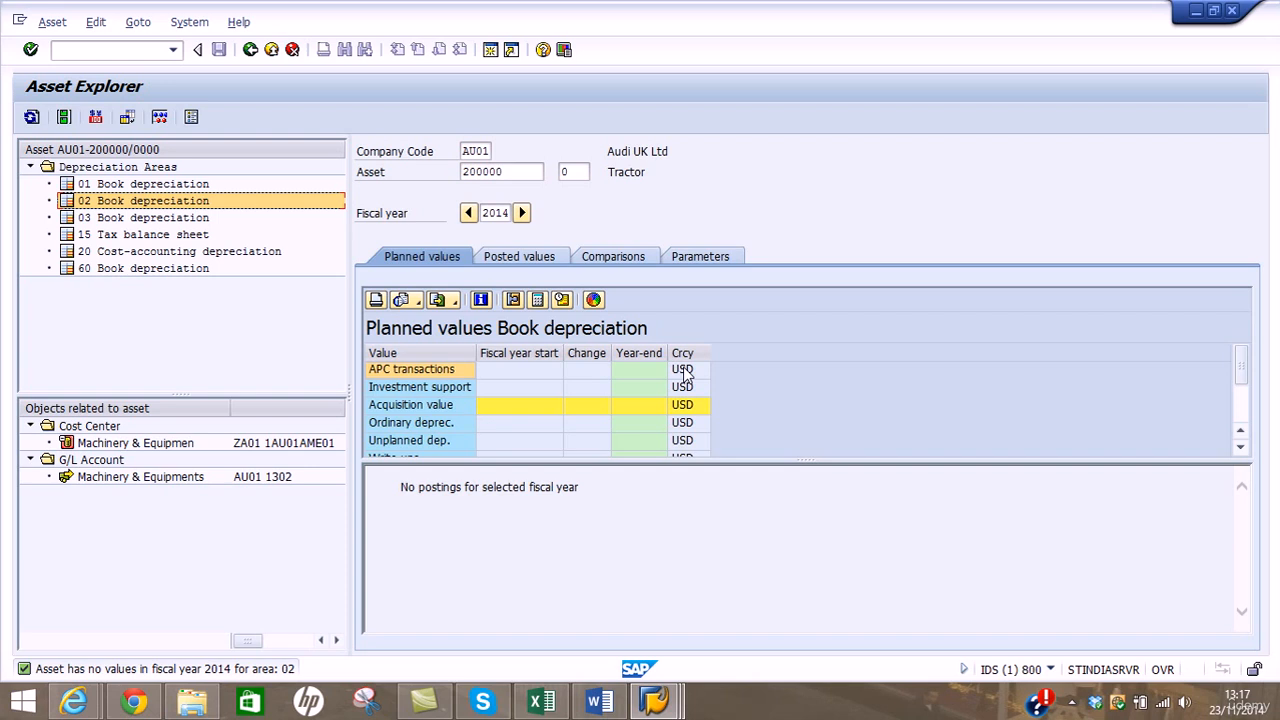
pyautogui.click(118, 220)
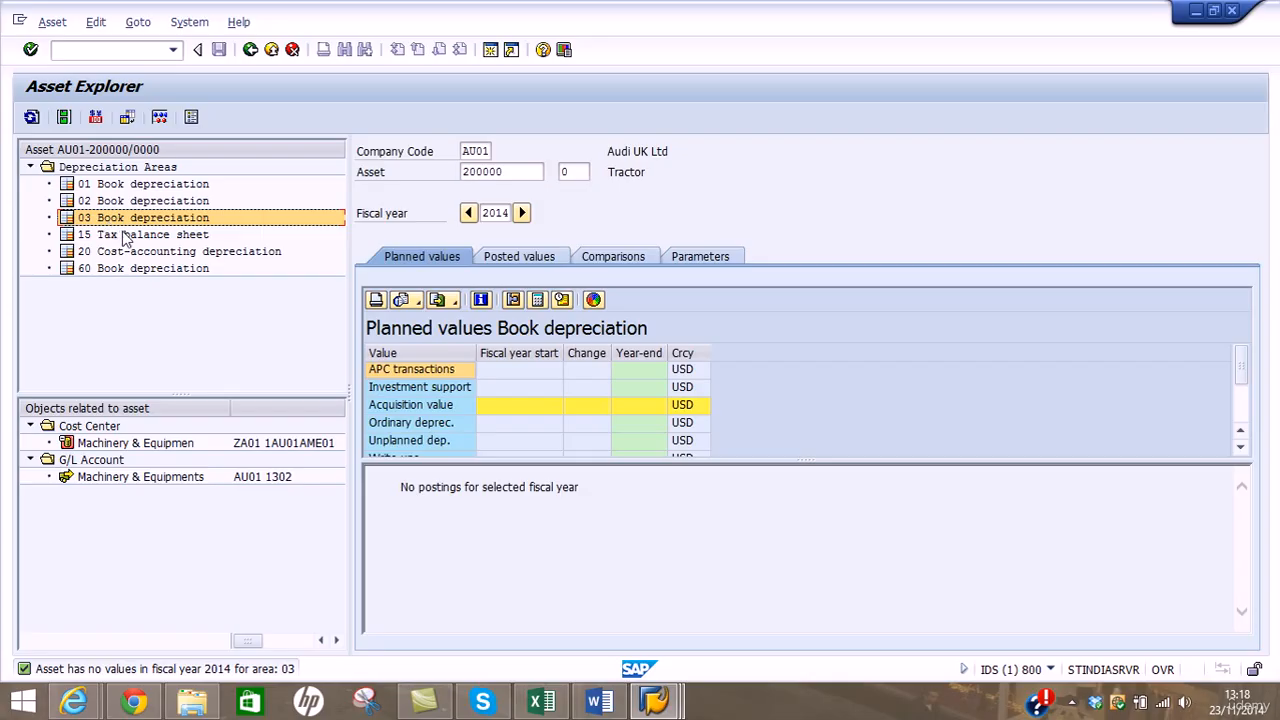
pyautogui.click(125, 235)
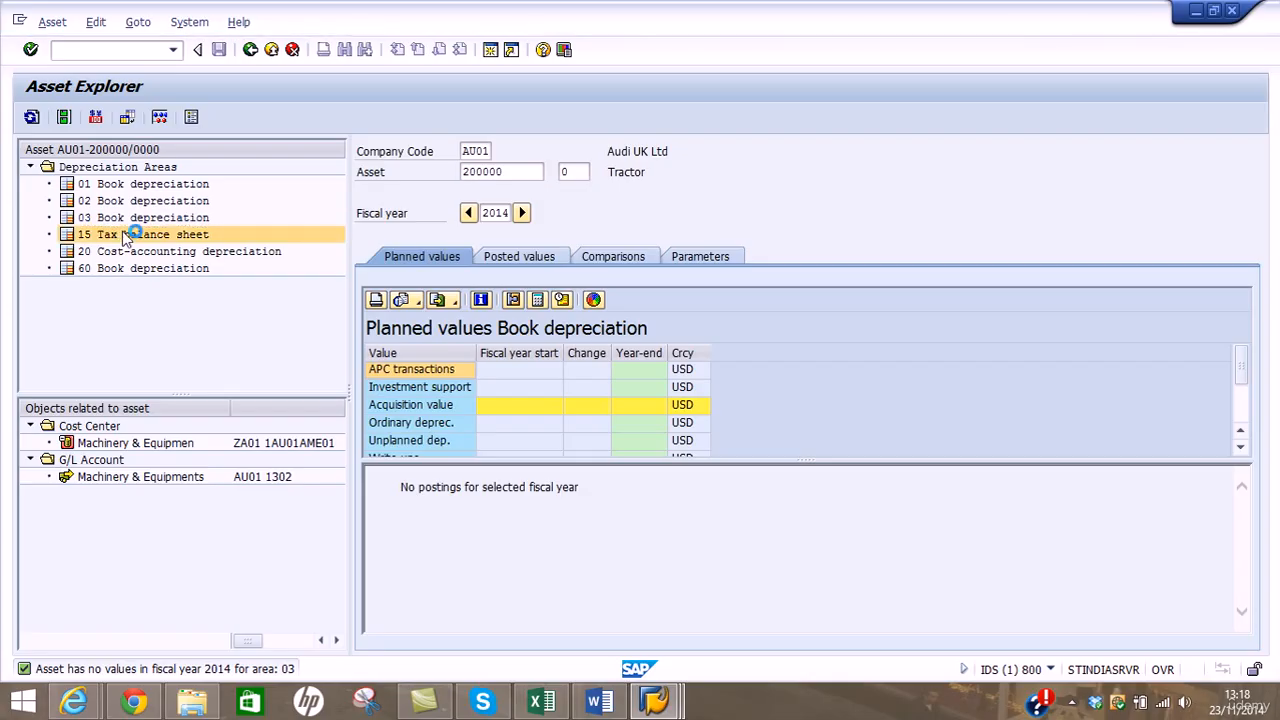
pyautogui.click(198, 252)
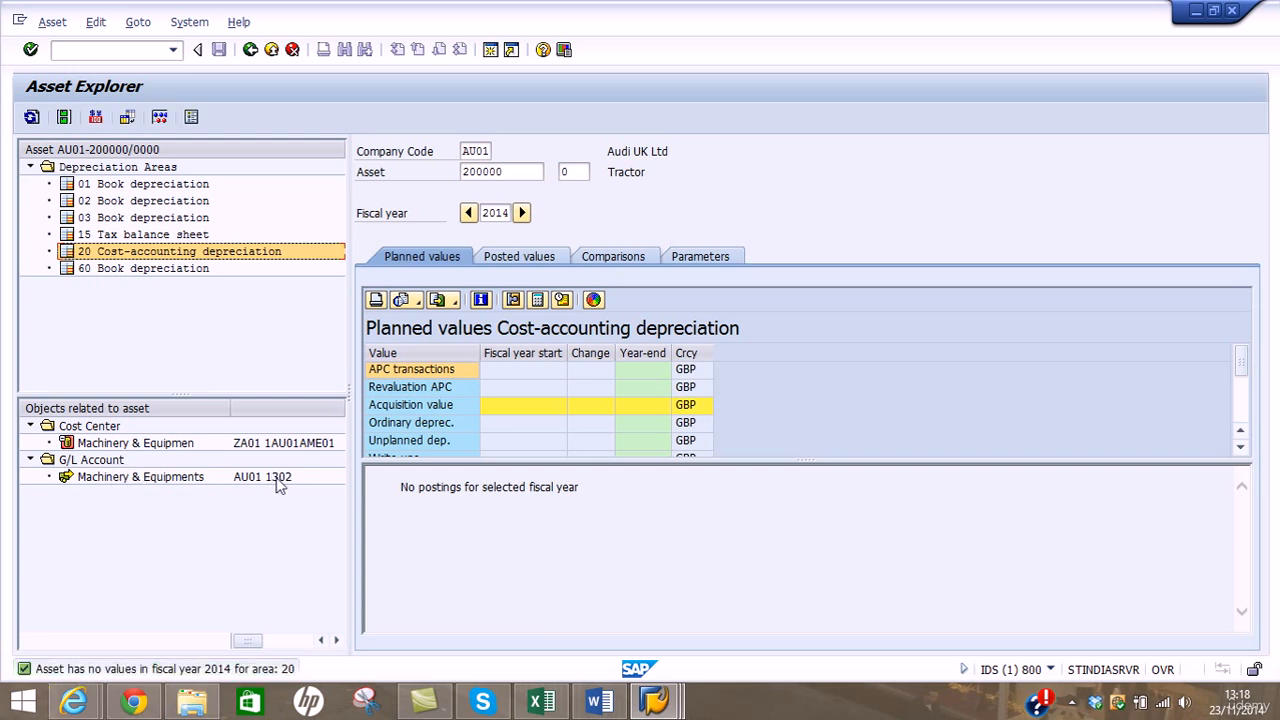
pyautogui.click(168, 186)
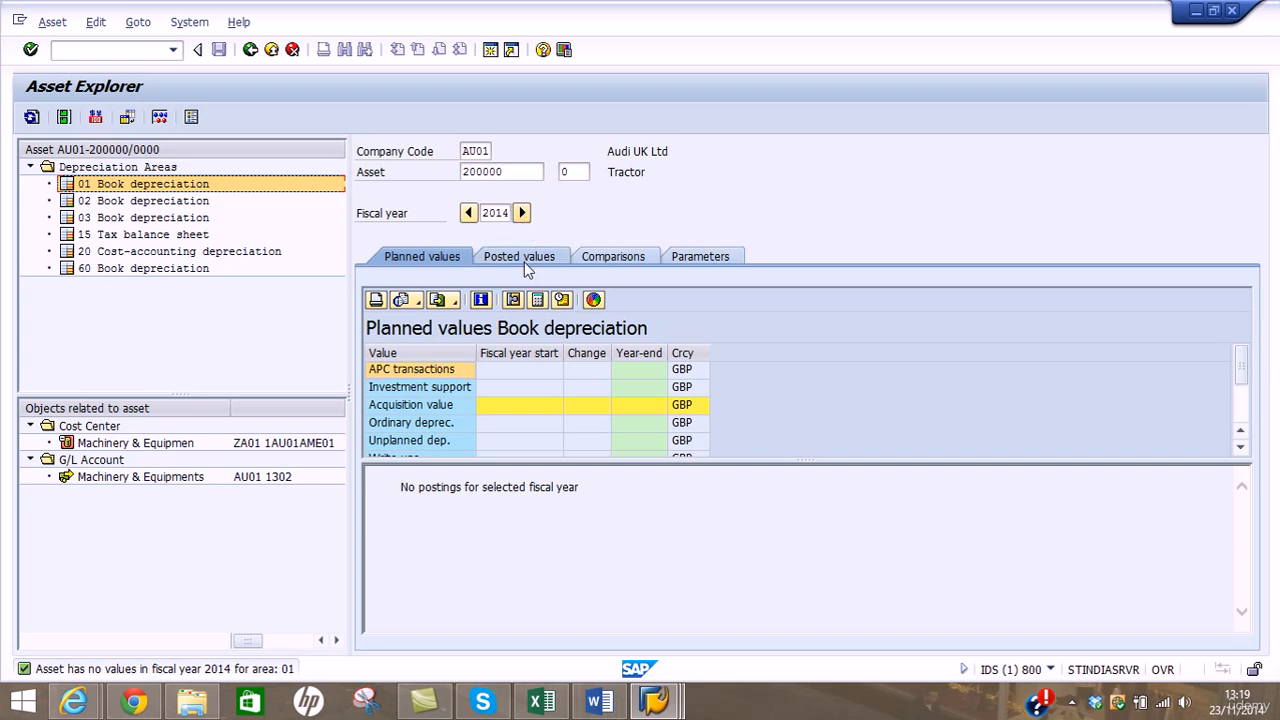
# Examine the posted values, comparisons and depreciation parameters of area 01, including its depreciation key
pyautogui.click(525, 262)
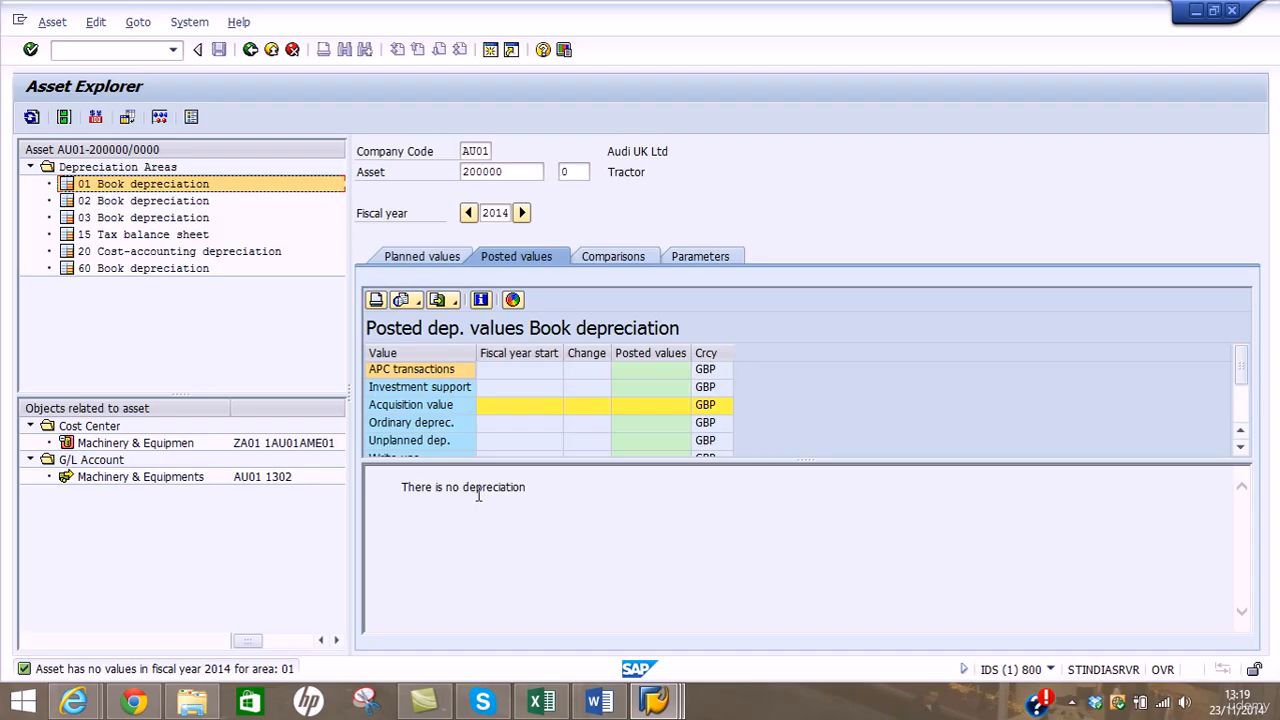
pyautogui.click(621, 256)
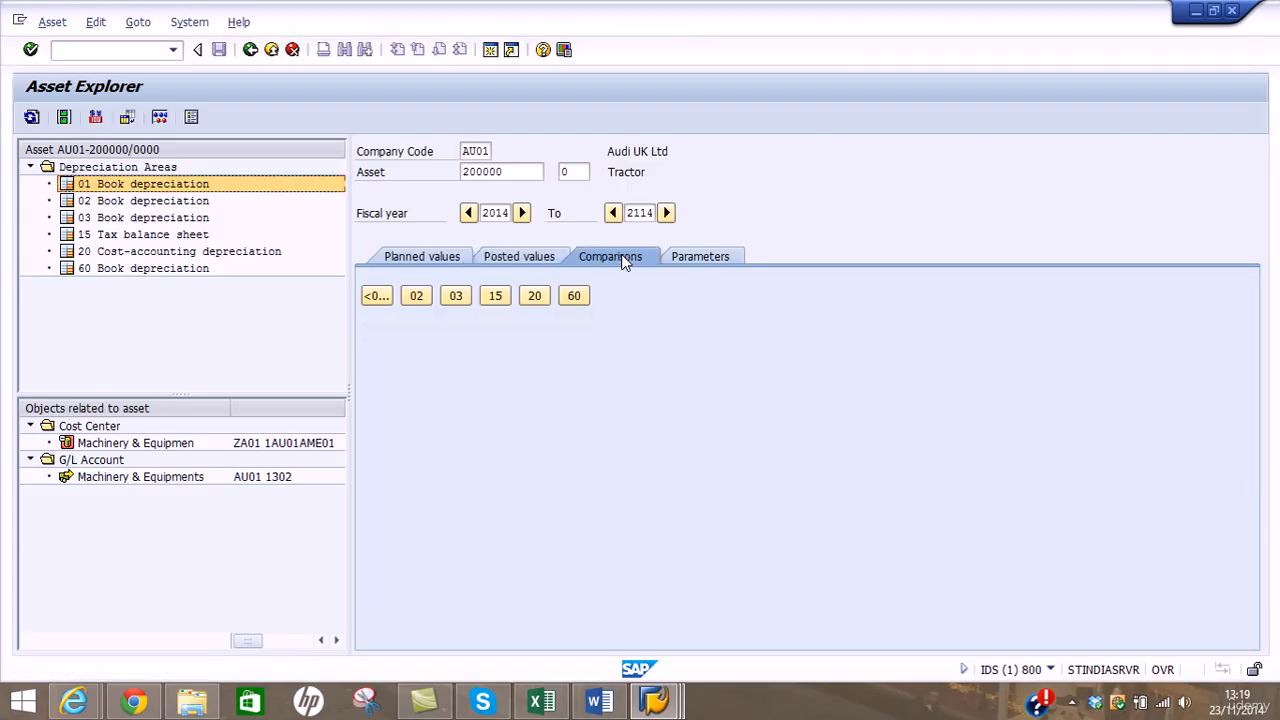
pyautogui.click(688, 258)
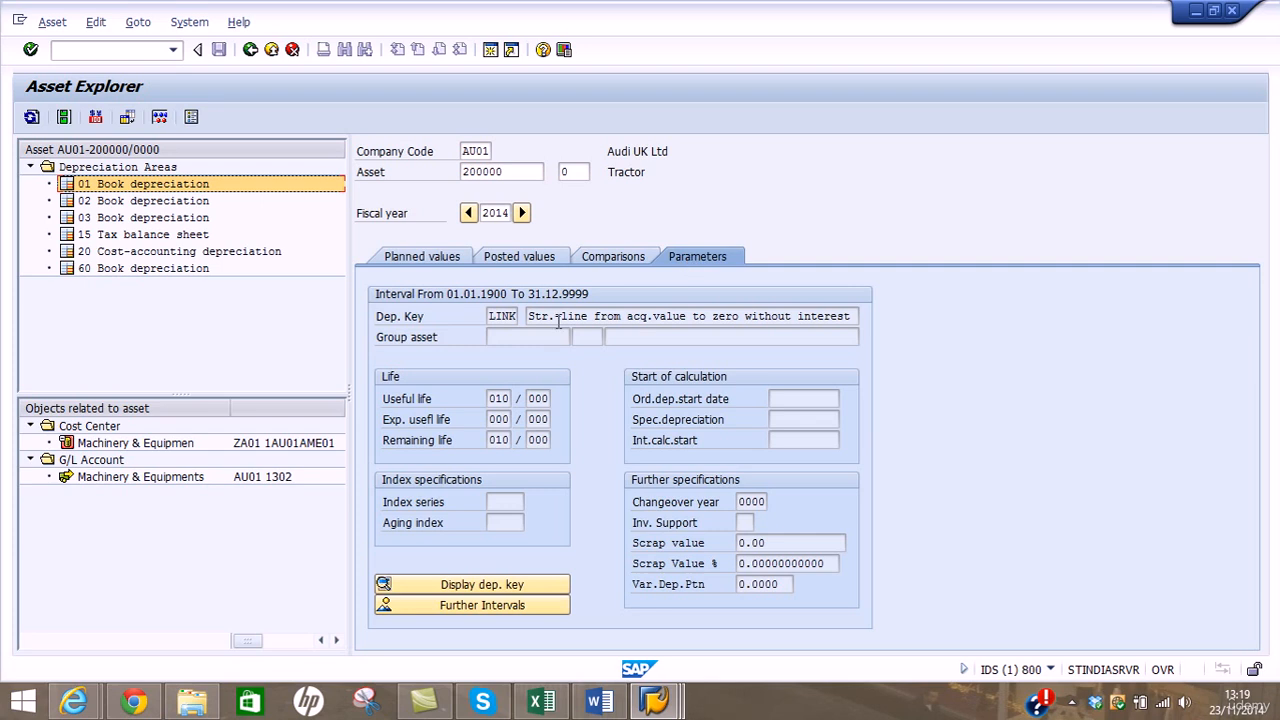
pyautogui.doubleClick(492, 316)
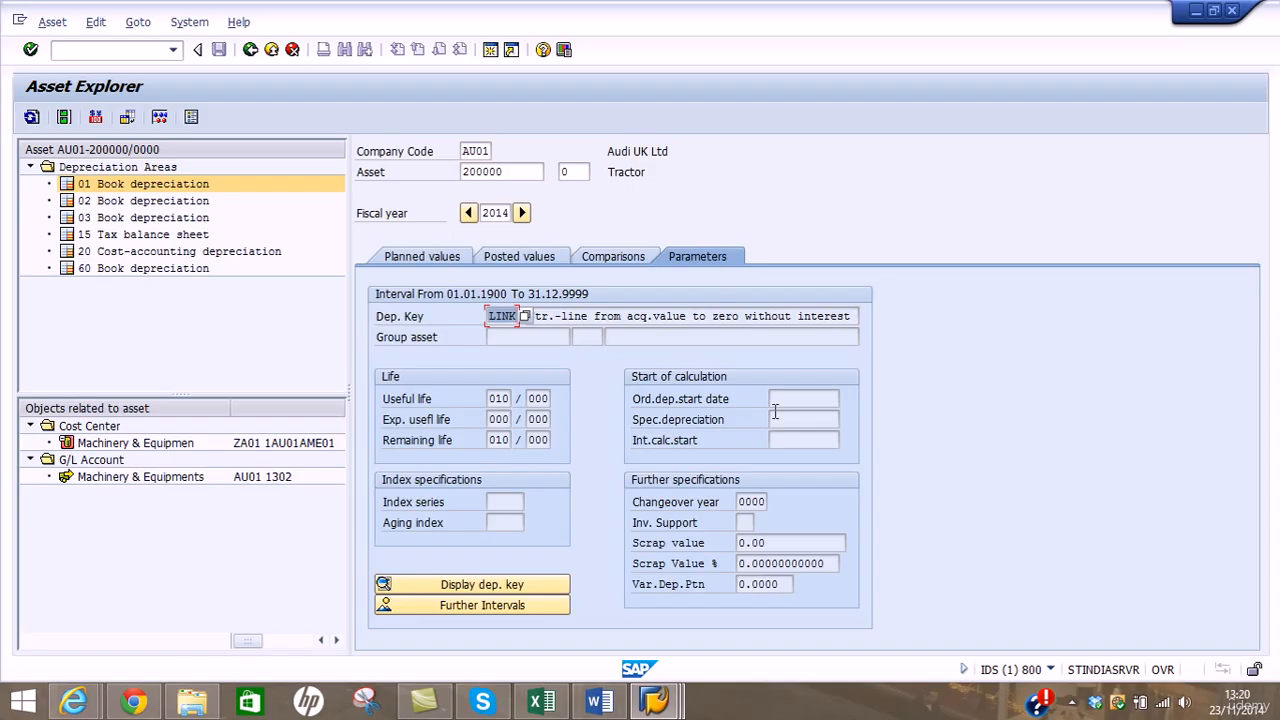
# View the list of reports offered in Asset Explorer, close it, and leave the tractor's display back to the SAP Easy Access menu
pyautogui.click(129, 118)
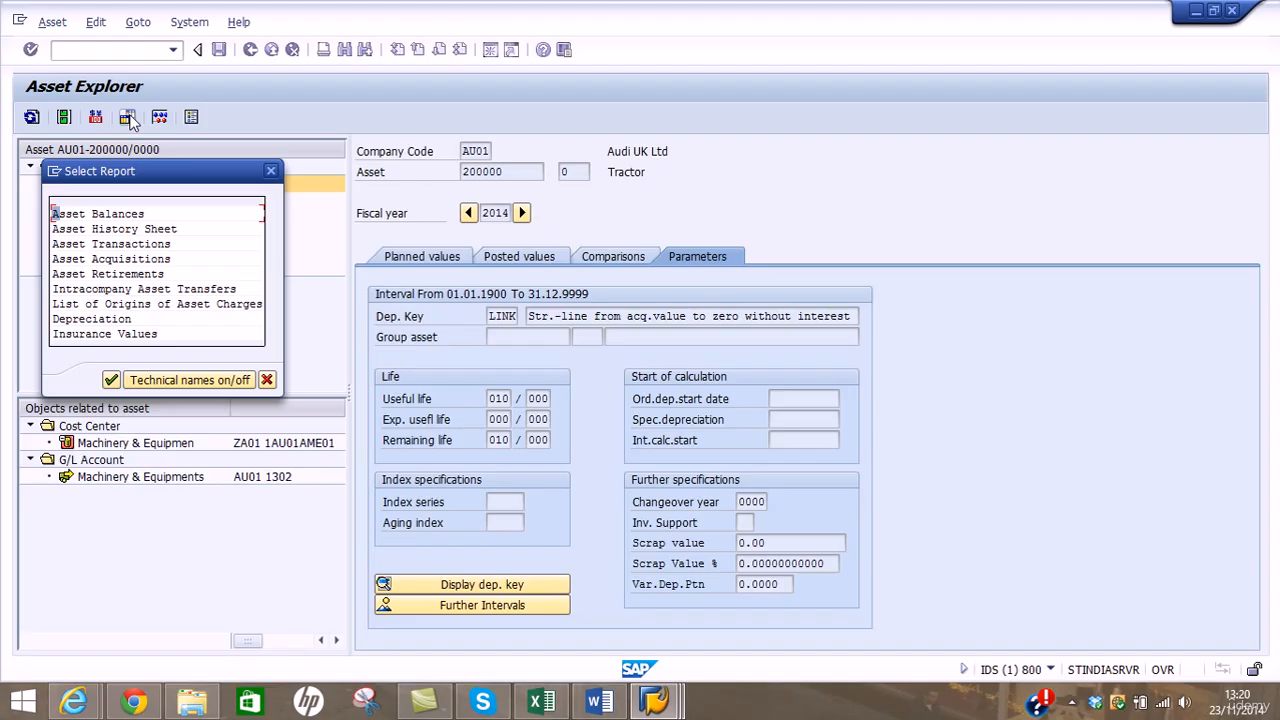
pyautogui.click(269, 382)
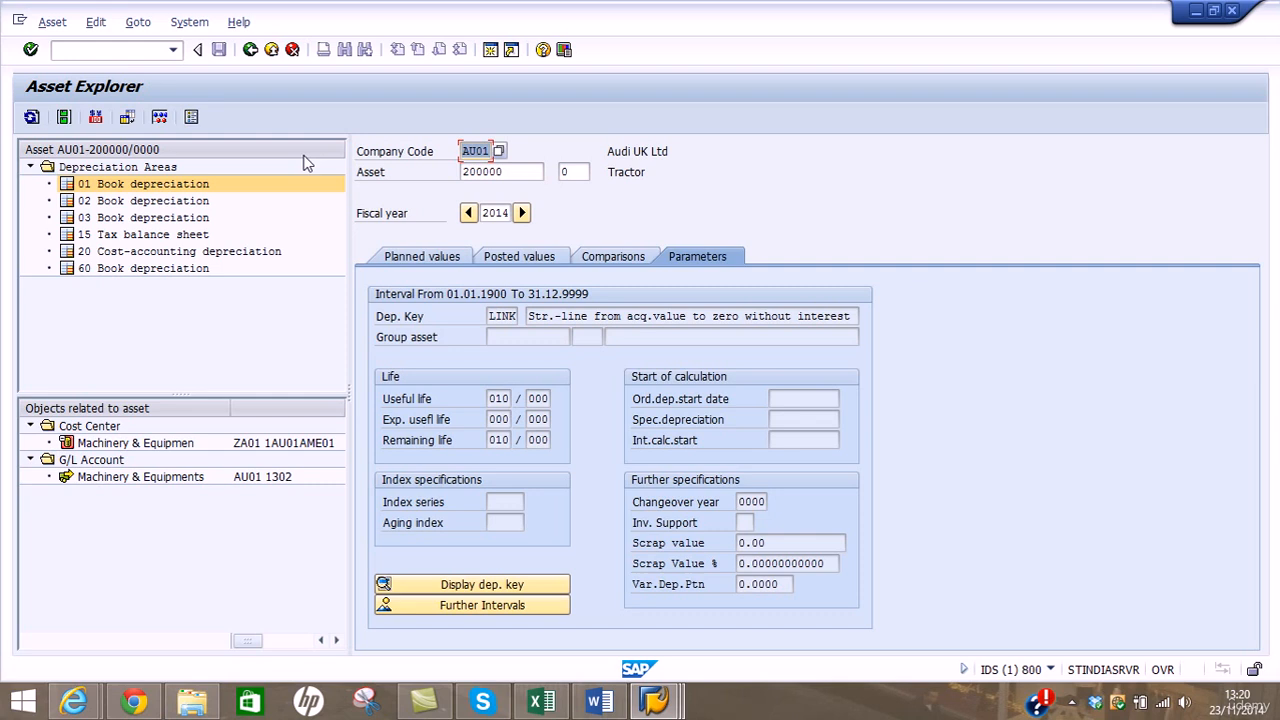
pyautogui.click(250, 50)
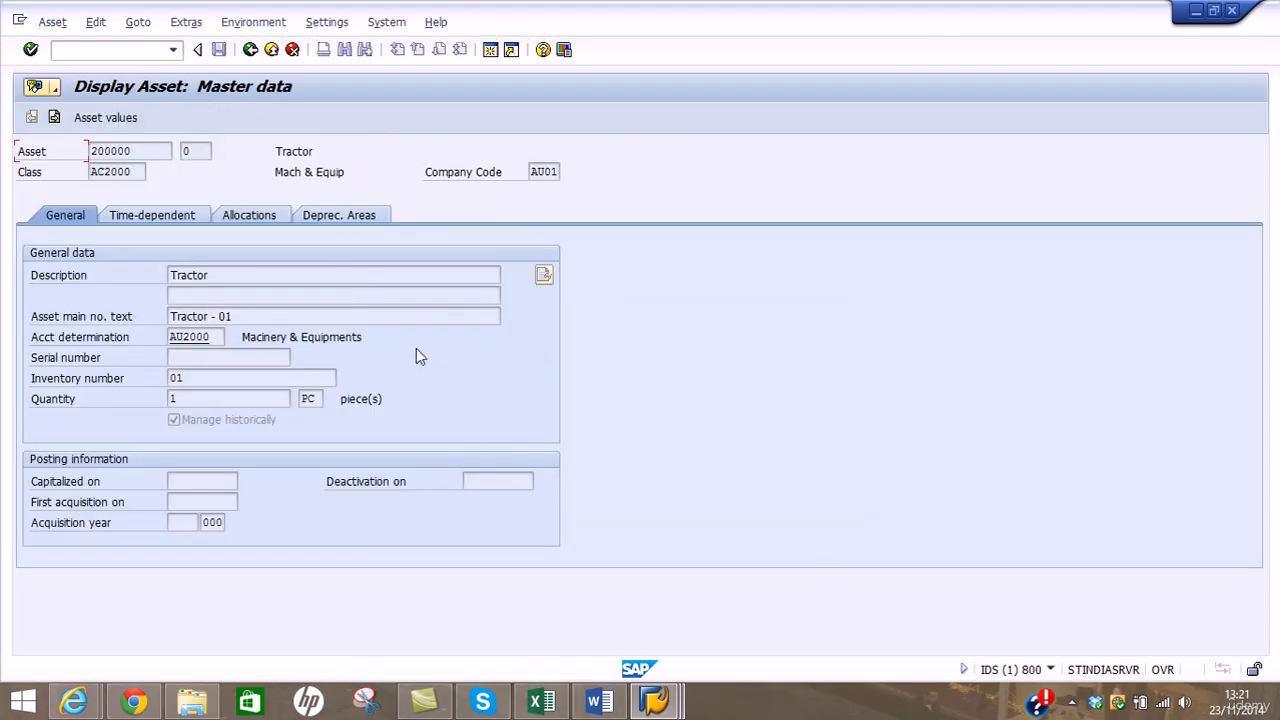
pyautogui.click(250, 49)
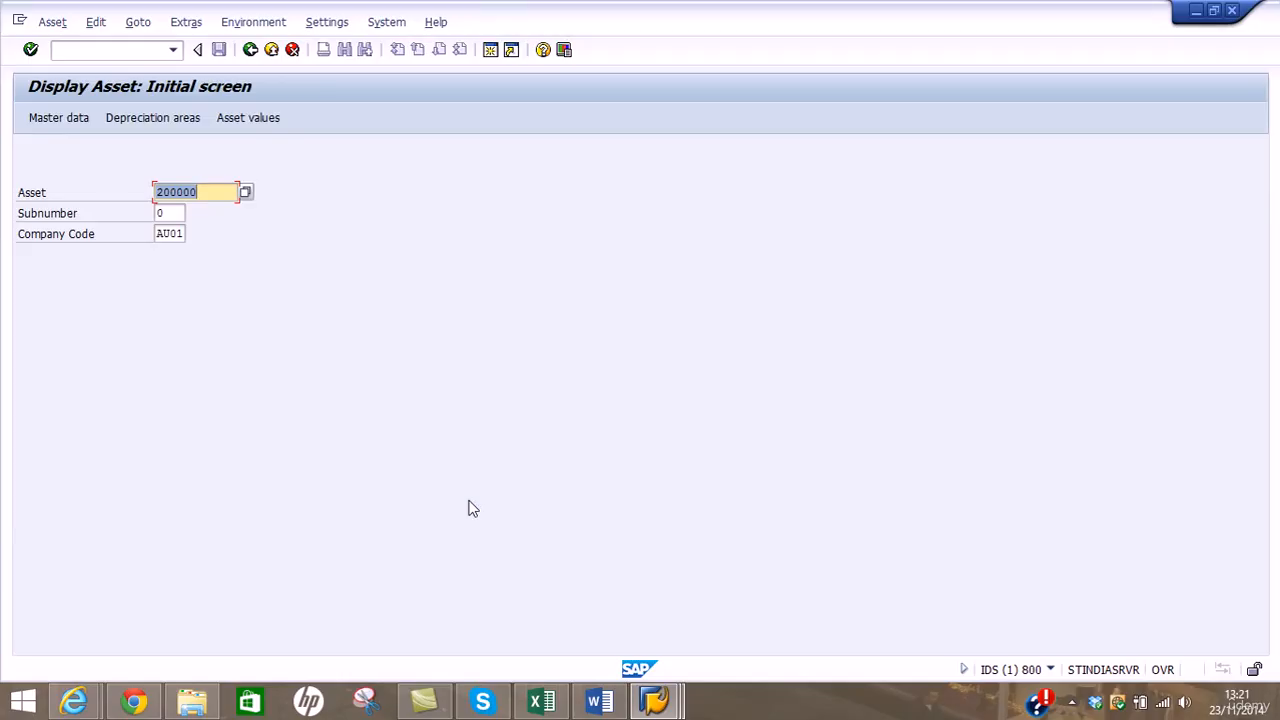
pyautogui.click(250, 52)
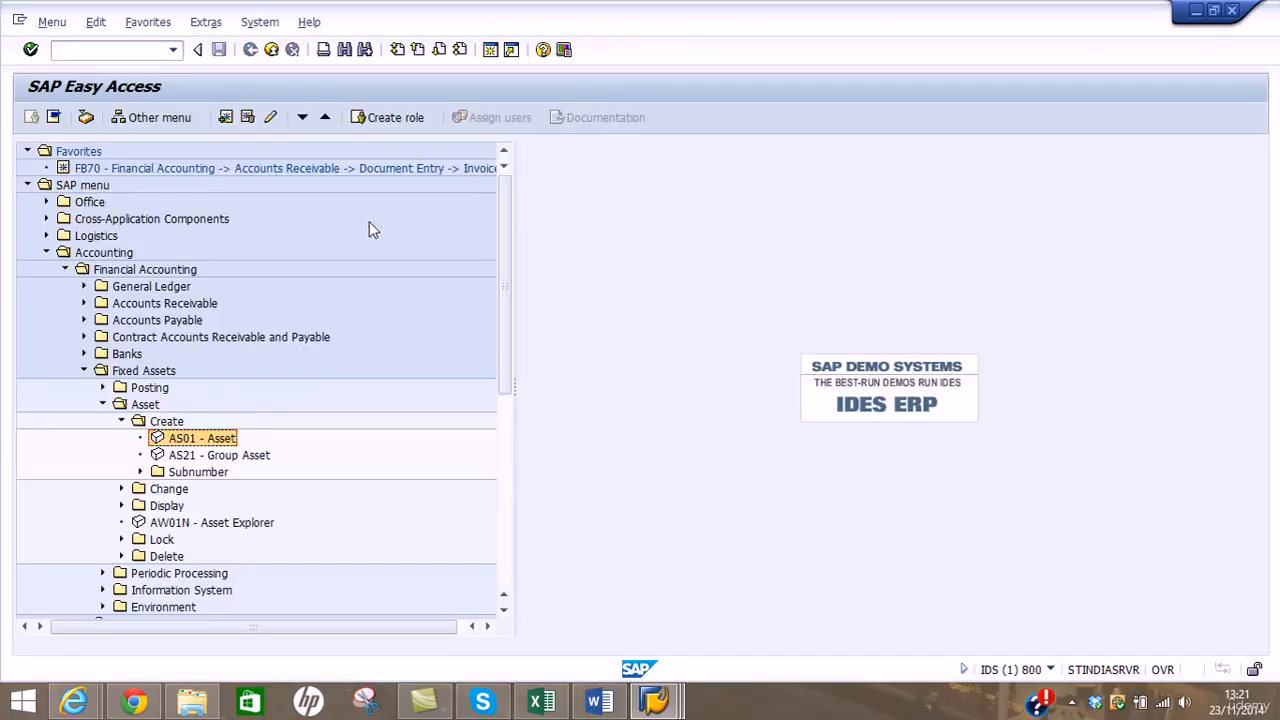
# Start transaction AS01 to create 4 similar assets of class AC2000 in company code AU01 and open their master data
pyautogui.doubleClick(185, 439)
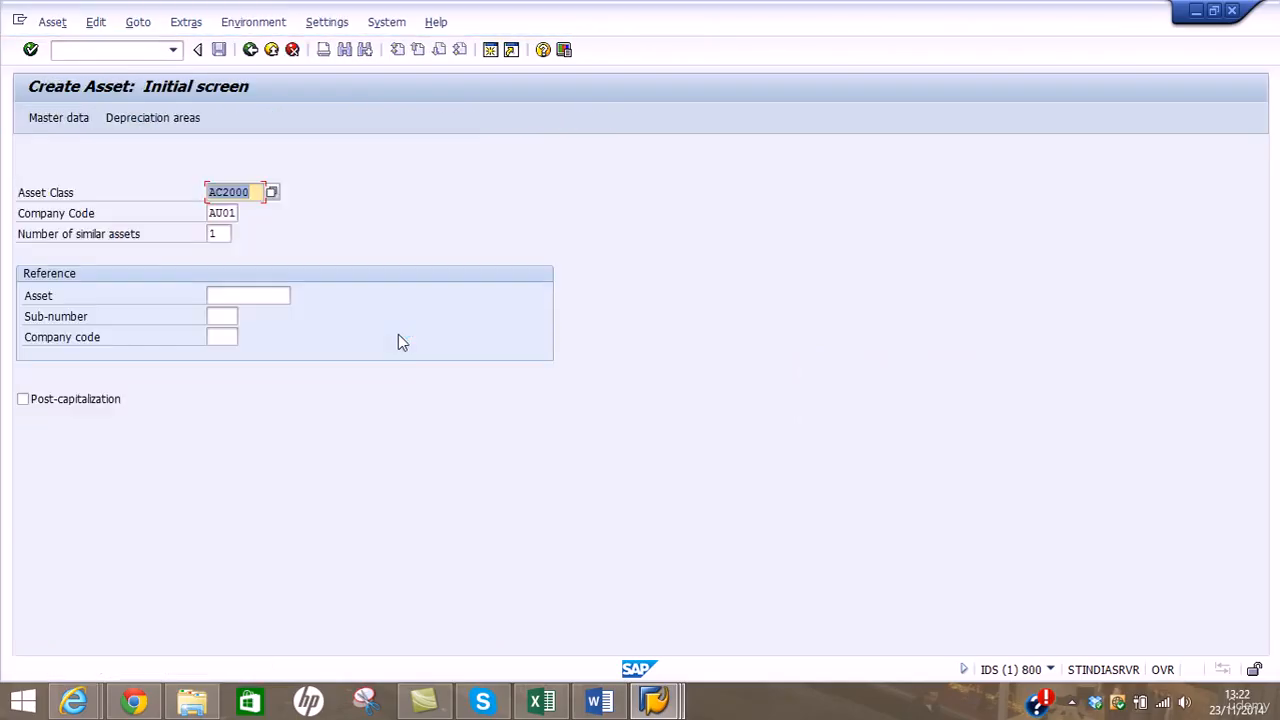
pyautogui.click(228, 233)
pyautogui.write('4')
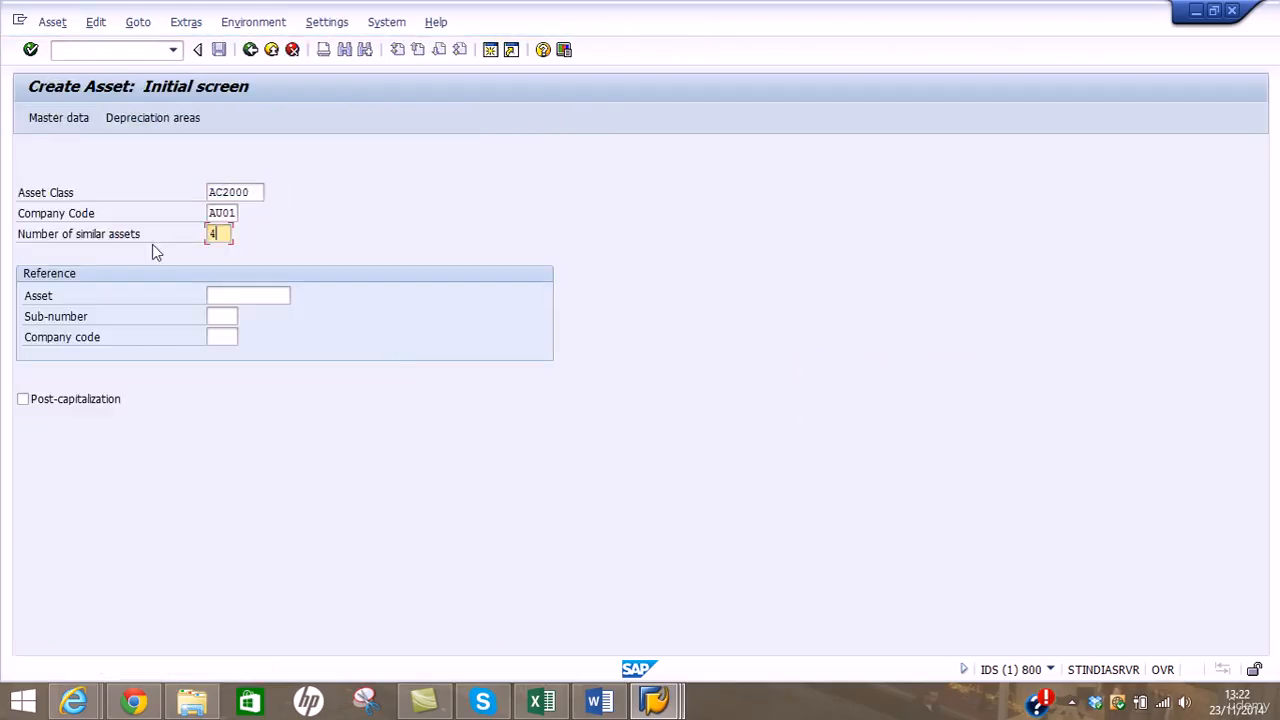
pyautogui.press('Return')
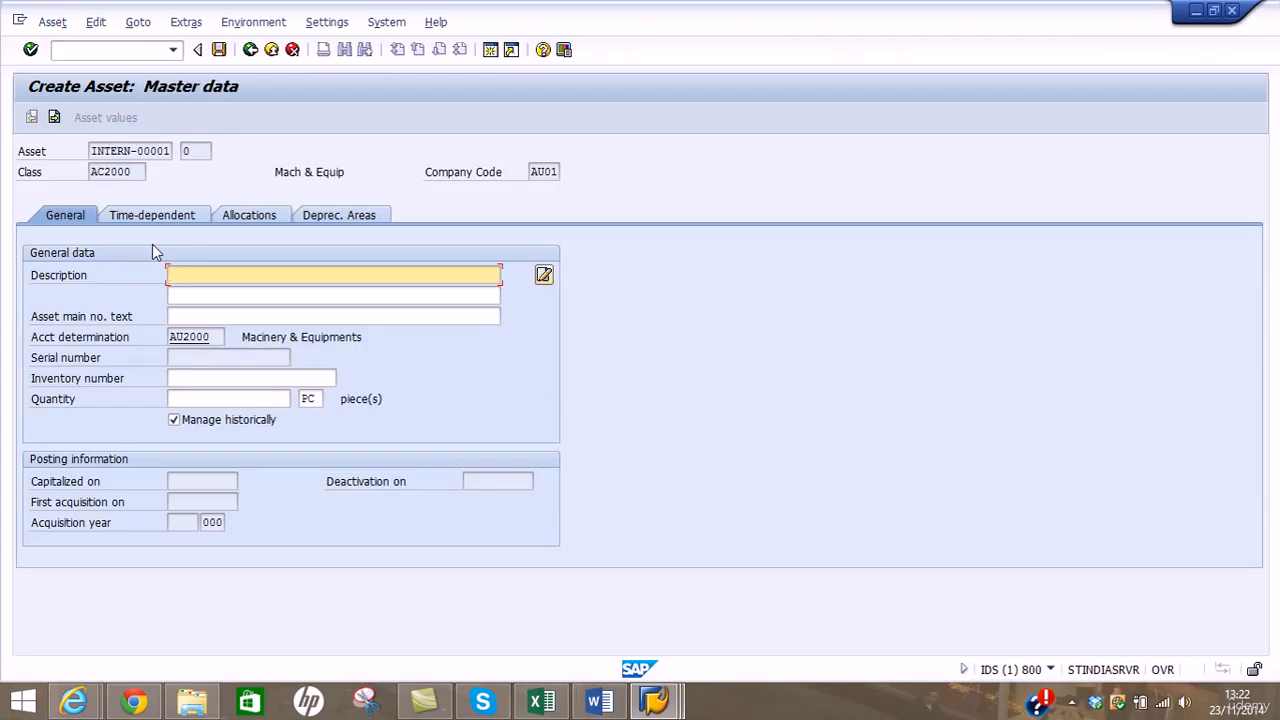
# Fill in the general data with description "Fork Lifter", main number text "Fork Lifter - 02", inventory number 02 and quantity 1
pyautogui.write('Lifter')
pyautogui.press('Return')
pyautogui.press('Tab')
pyautogui.press('Tab')
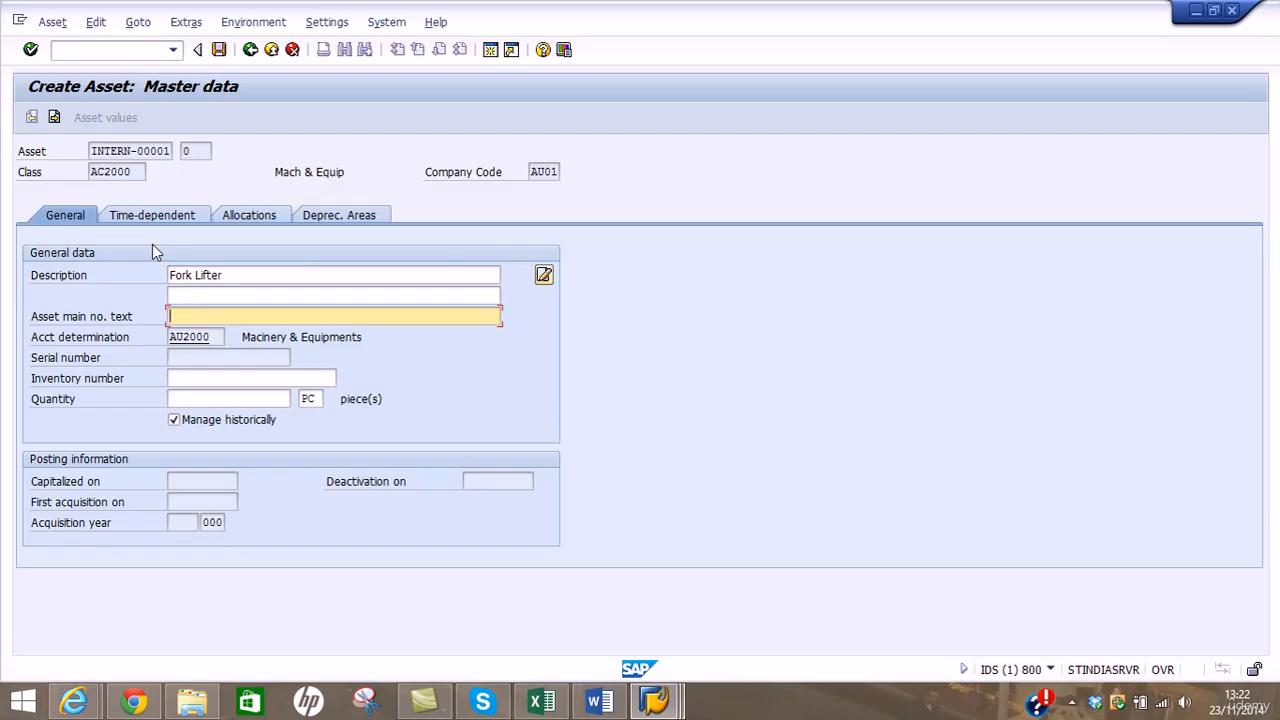
pyautogui.write('Fork Lifter - 02')
pyautogui.click(183, 377)
pyautogui.write('02')
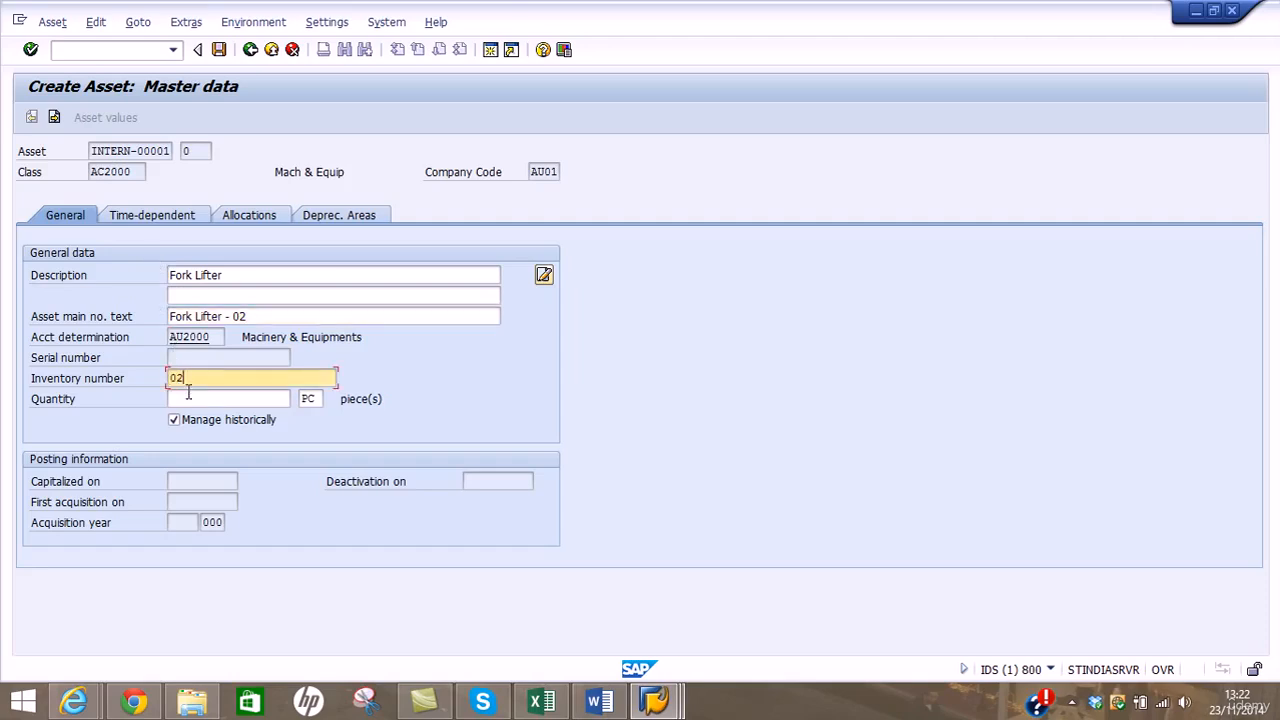
pyautogui.click(185, 399)
pyautogui.write('1')
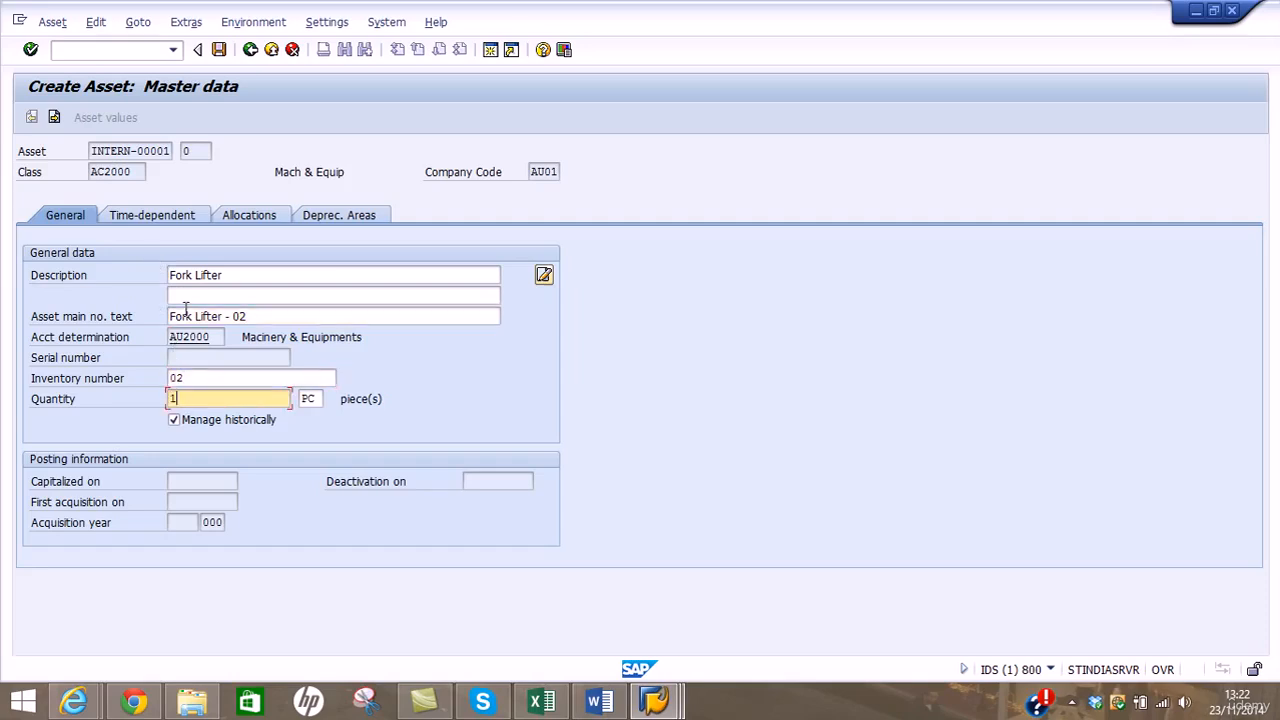
# Assign business area AU02 and cost center 1AU01AME01 in the time-dependent data, and review the asset's depreciation areas
pyautogui.click(188, 223)
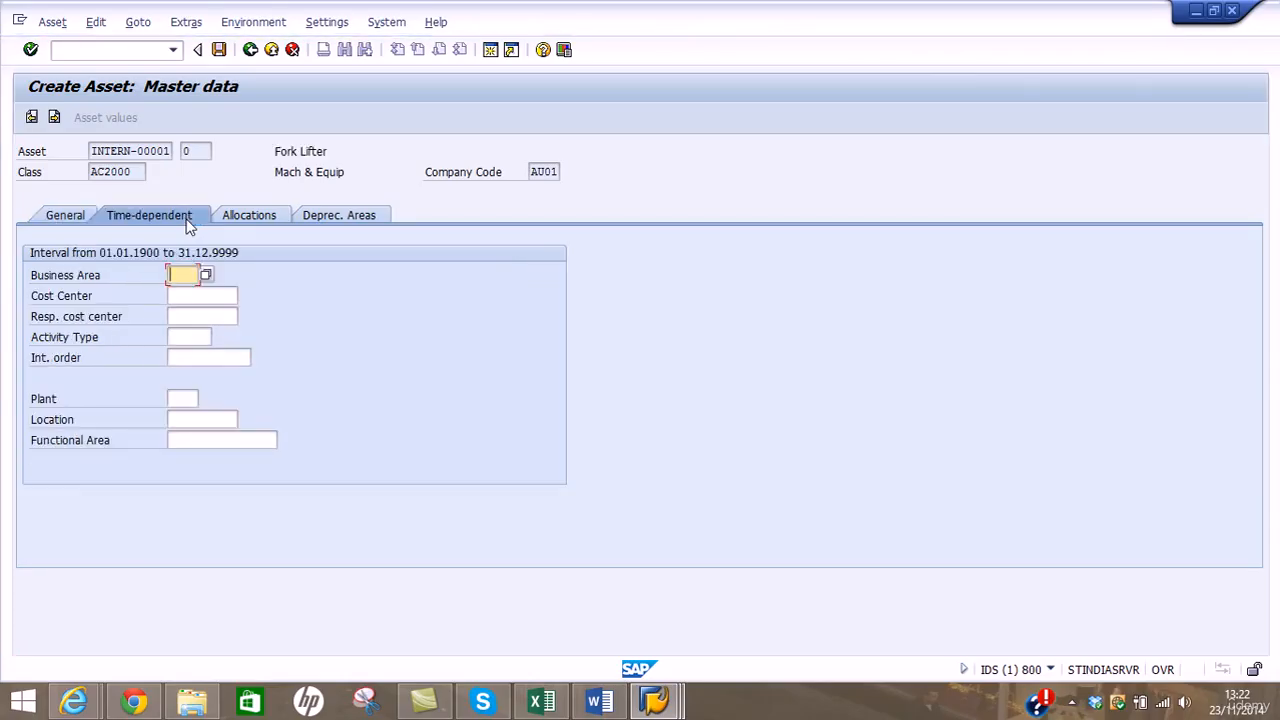
pyautogui.click(192, 296)
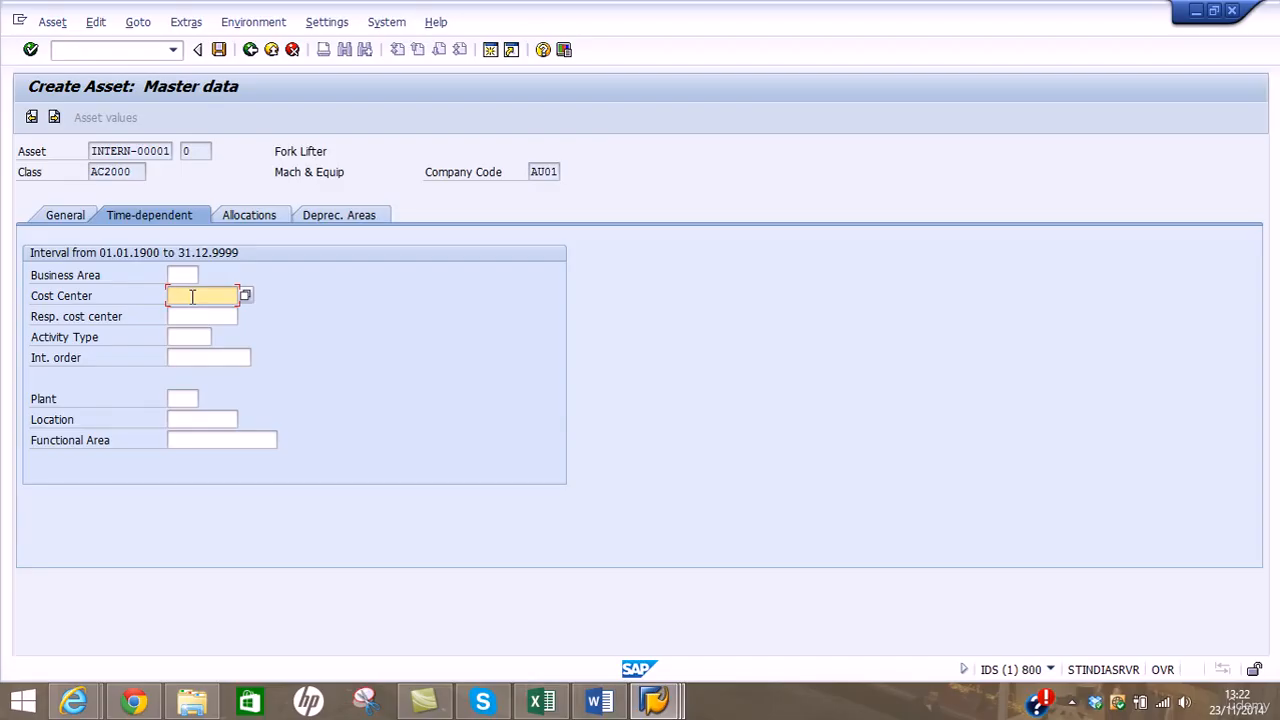
pyautogui.click(192, 296)
pyautogui.click(203, 313)
pyautogui.click(335, 218)
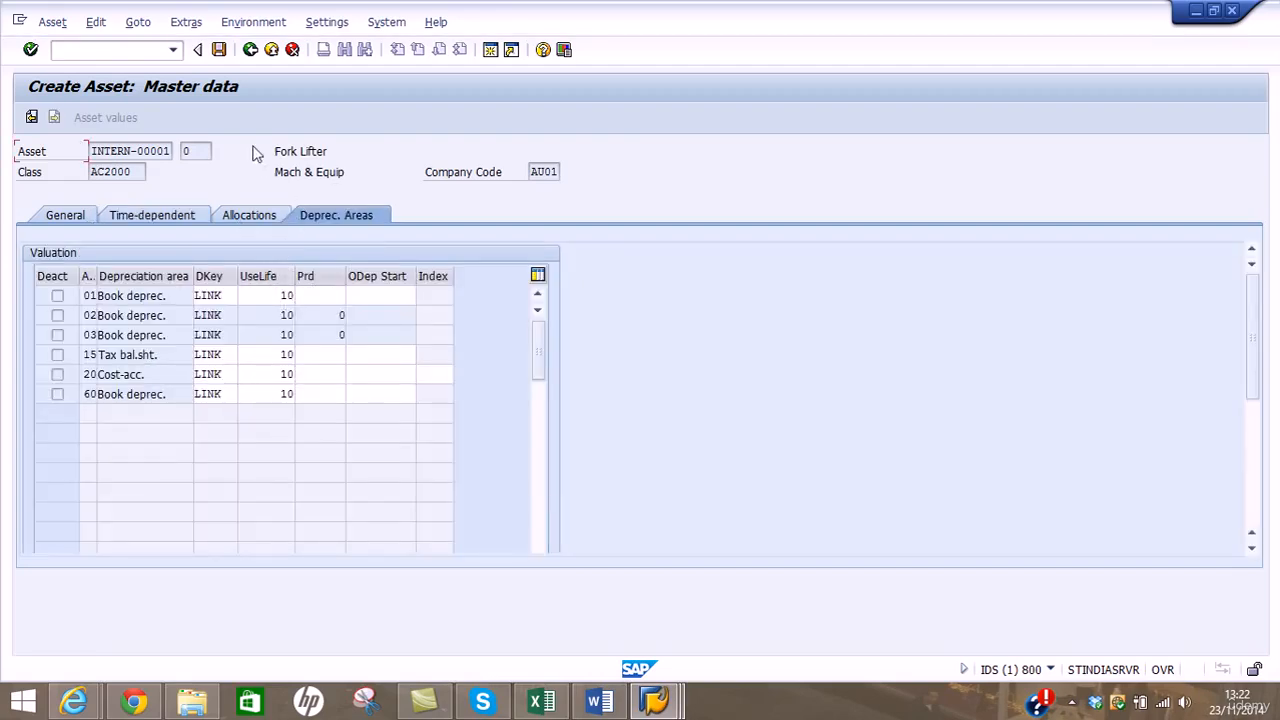
# Save the asset and choose to maintain individual entries for the four similar master records
pyautogui.click(220, 50)
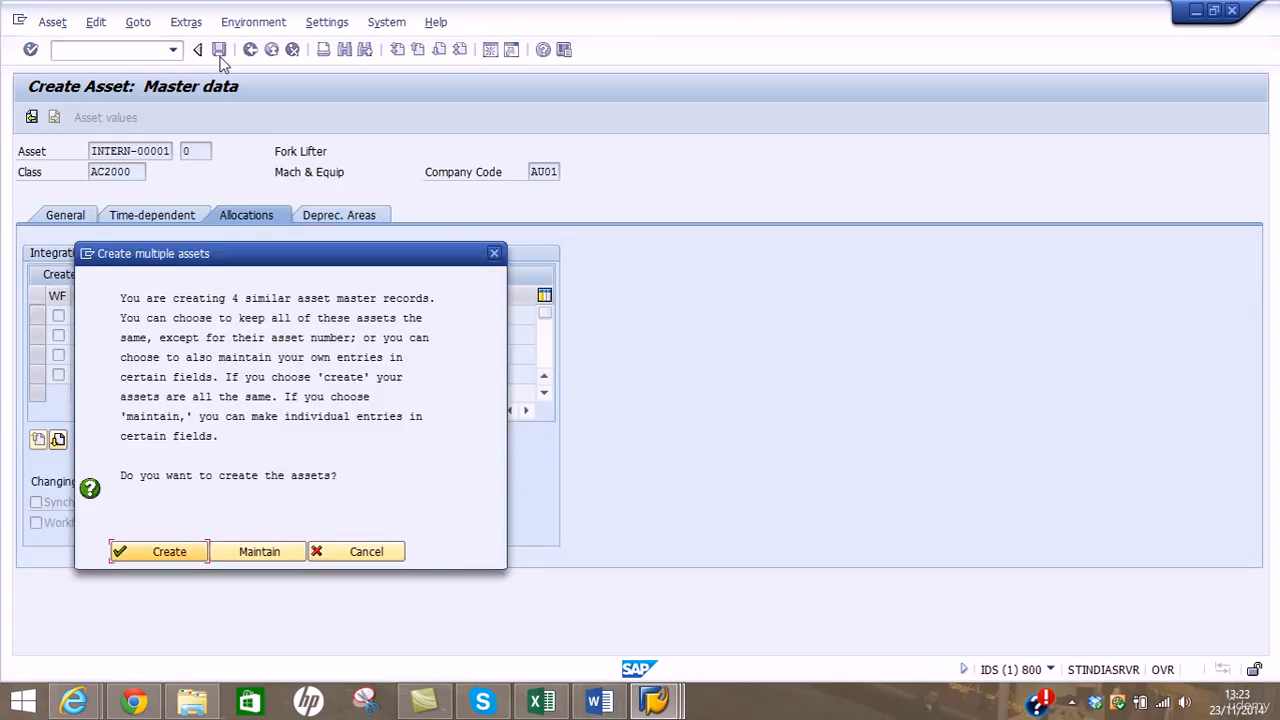
pyautogui.moveTo(283, 256); pyautogui.dragTo(438, 106)
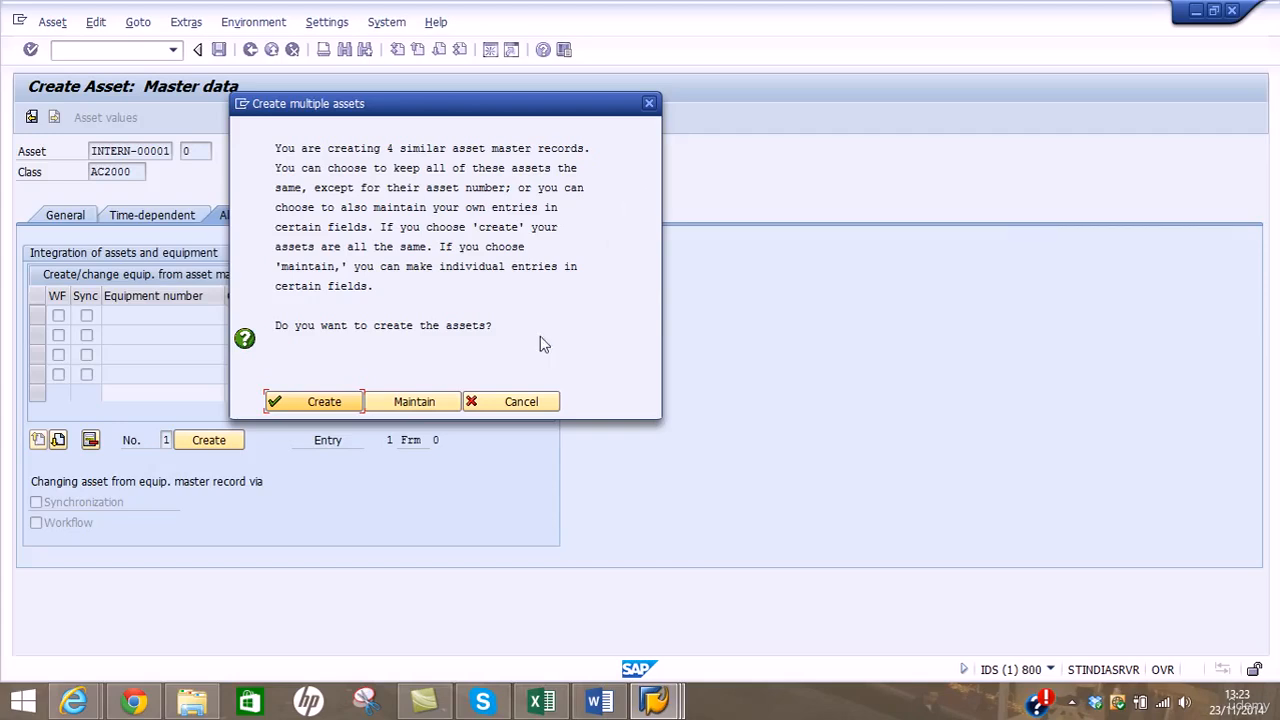
pyautogui.click(425, 402)
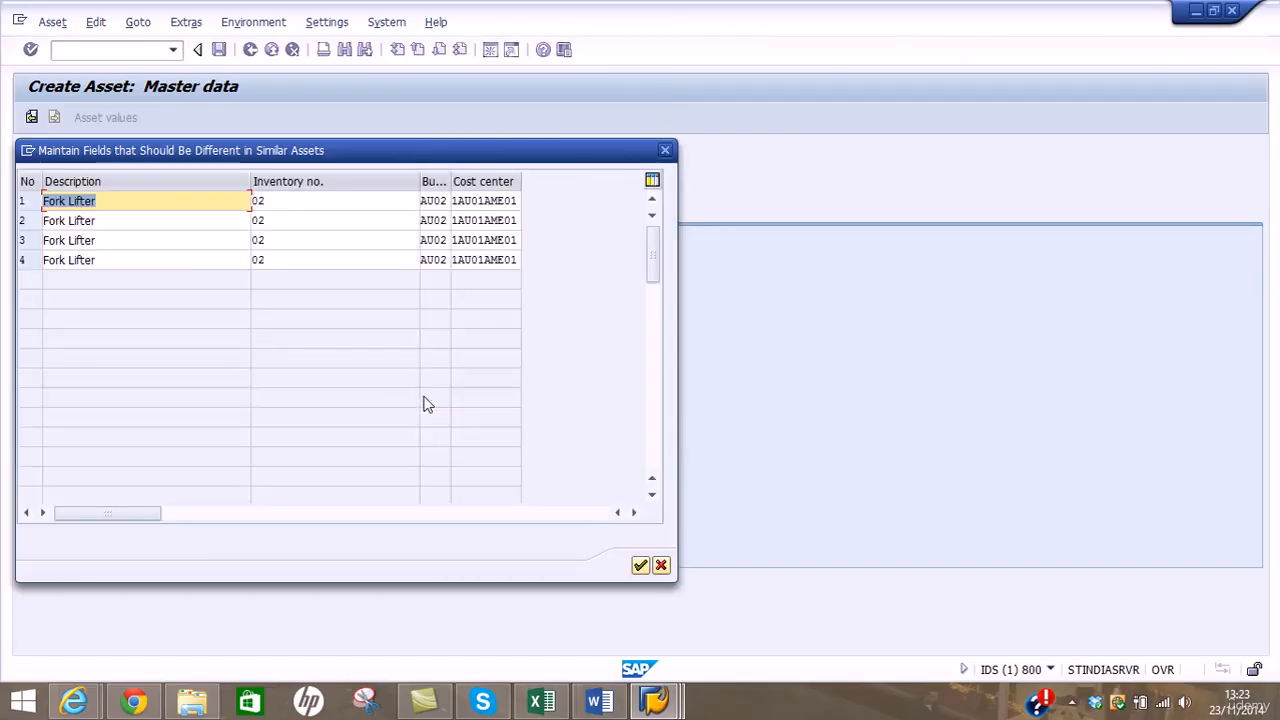
# Set the second asset's description to "Access Platform" and its inventory number to 03
pyautogui.click(98, 220)
pyautogui.moveTo(98, 220); pyautogui.dragTo(3, 225)
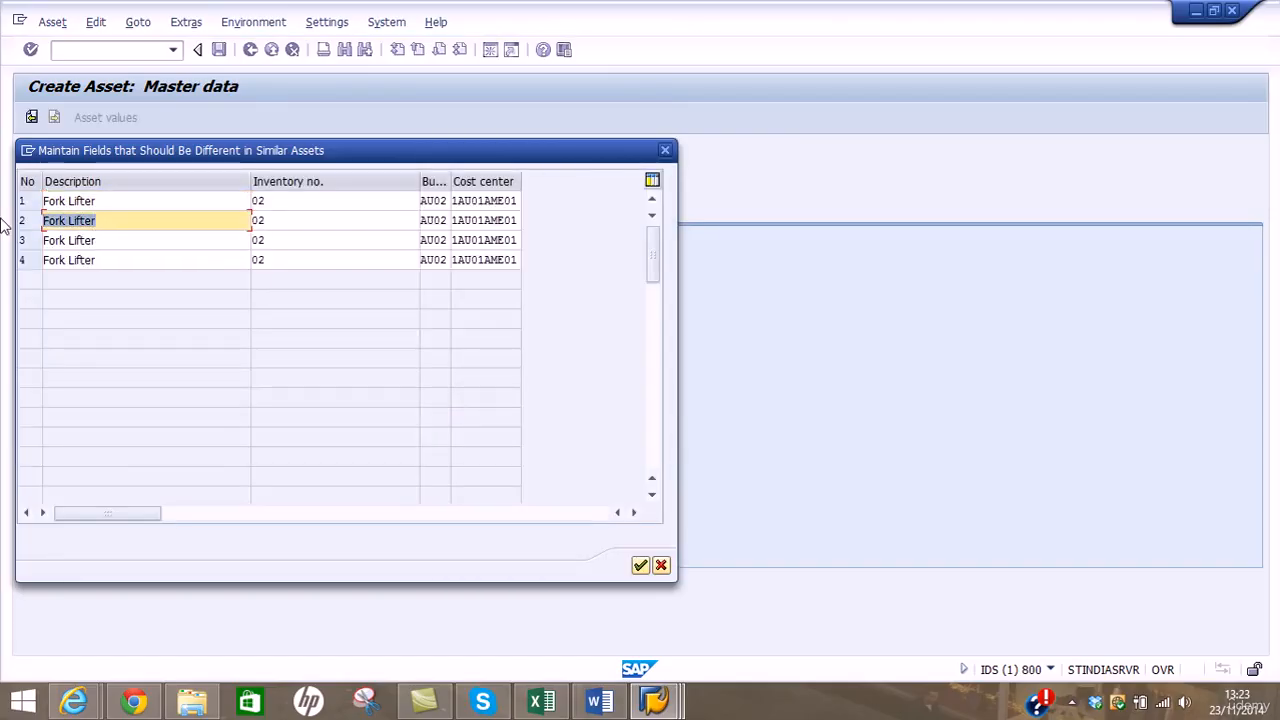
pyautogui.write('Acc')
pyautogui.write('es')
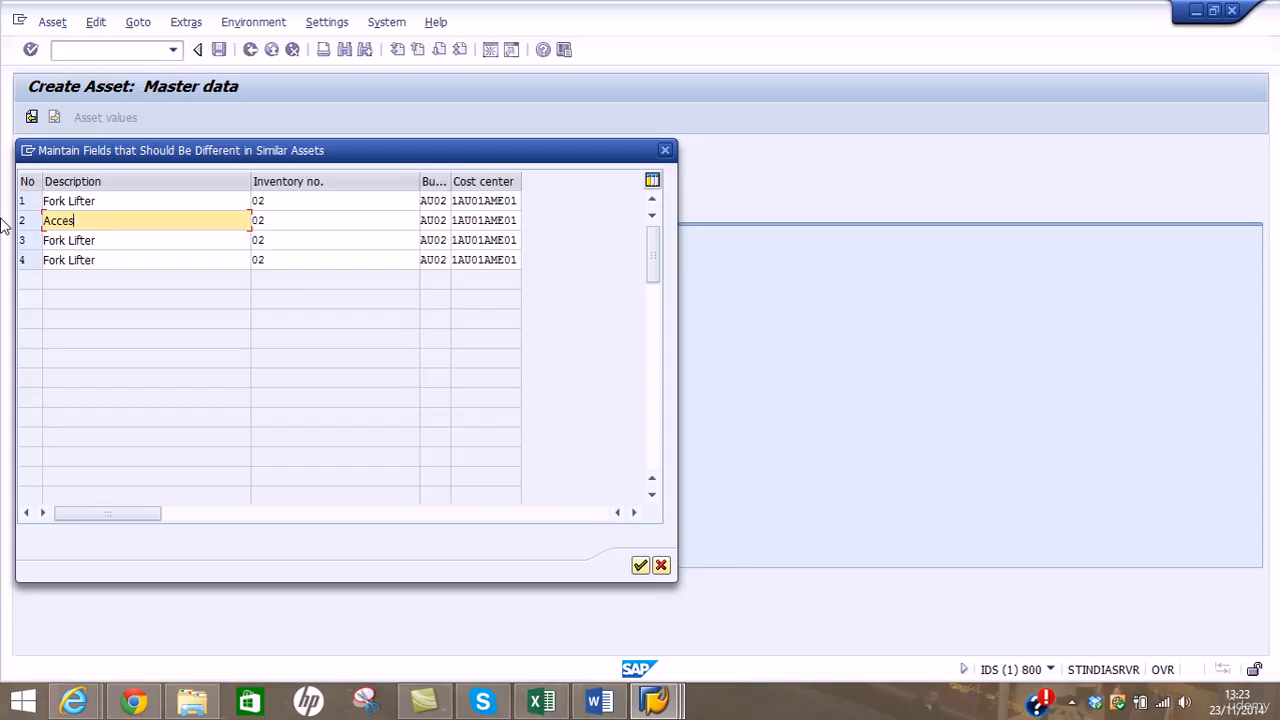
pyautogui.write('s Platform')
pyautogui.click(279, 219)
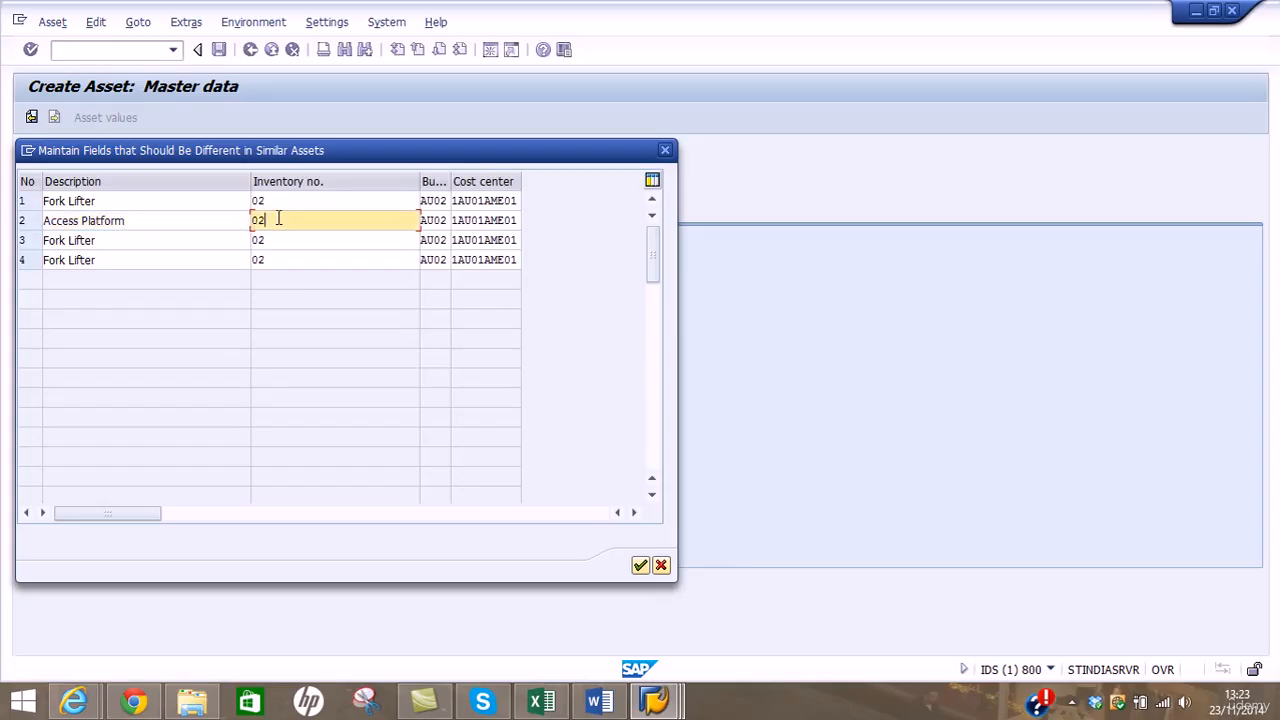
pyautogui.write('3')
# Set the third asset's description to "Digger" and its inventory number to 04
pyautogui.moveTo(103, 240); pyautogui.dragTo(19, 238)
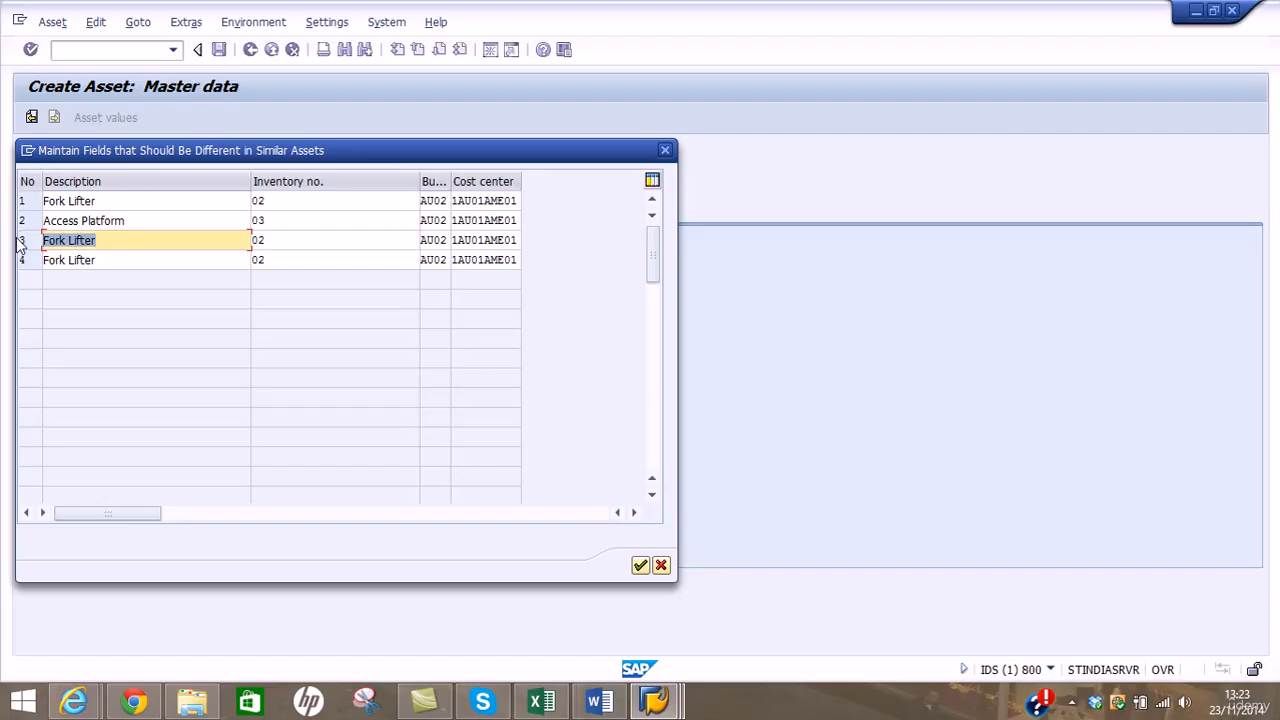
pyautogui.press('Delete')
pyautogui.write('Digger')
pyautogui.press('Tab')
pyautogui.write('04')
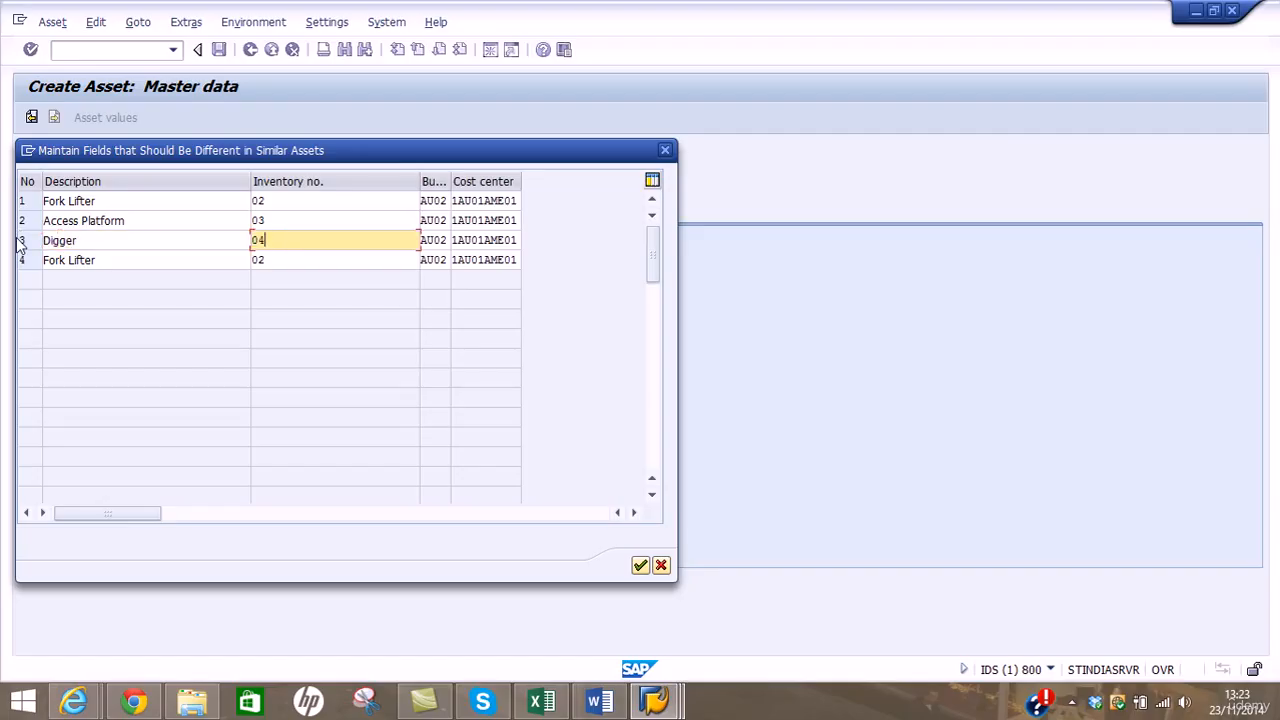
# Set the fourth asset's description to "Truck" and its inventory number to 05, and confirm the individual entries
pyautogui.click(100, 259)
pyautogui.press('BackSpace')
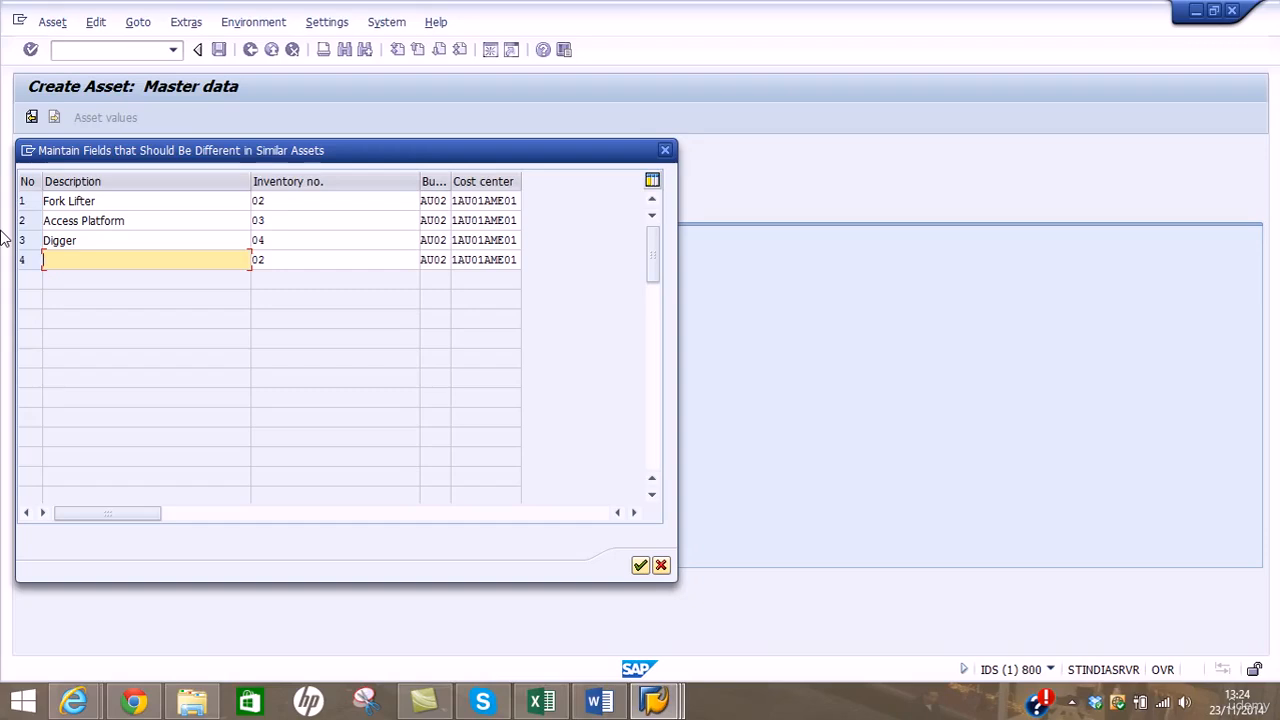
pyautogui.write('ruck')
pyautogui.click(281, 262)
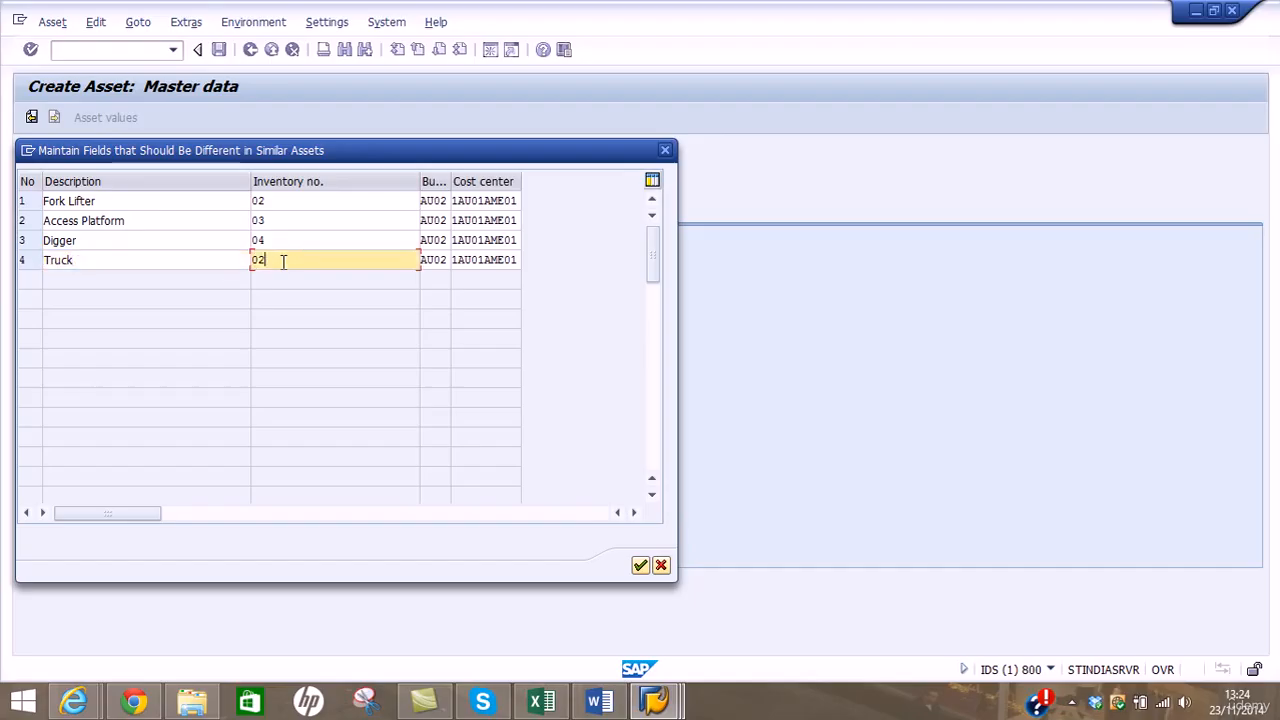
pyautogui.press('BackSpace')
pyautogui.press('BackSpace')
pyautogui.write('05')
pyautogui.click(641, 566)
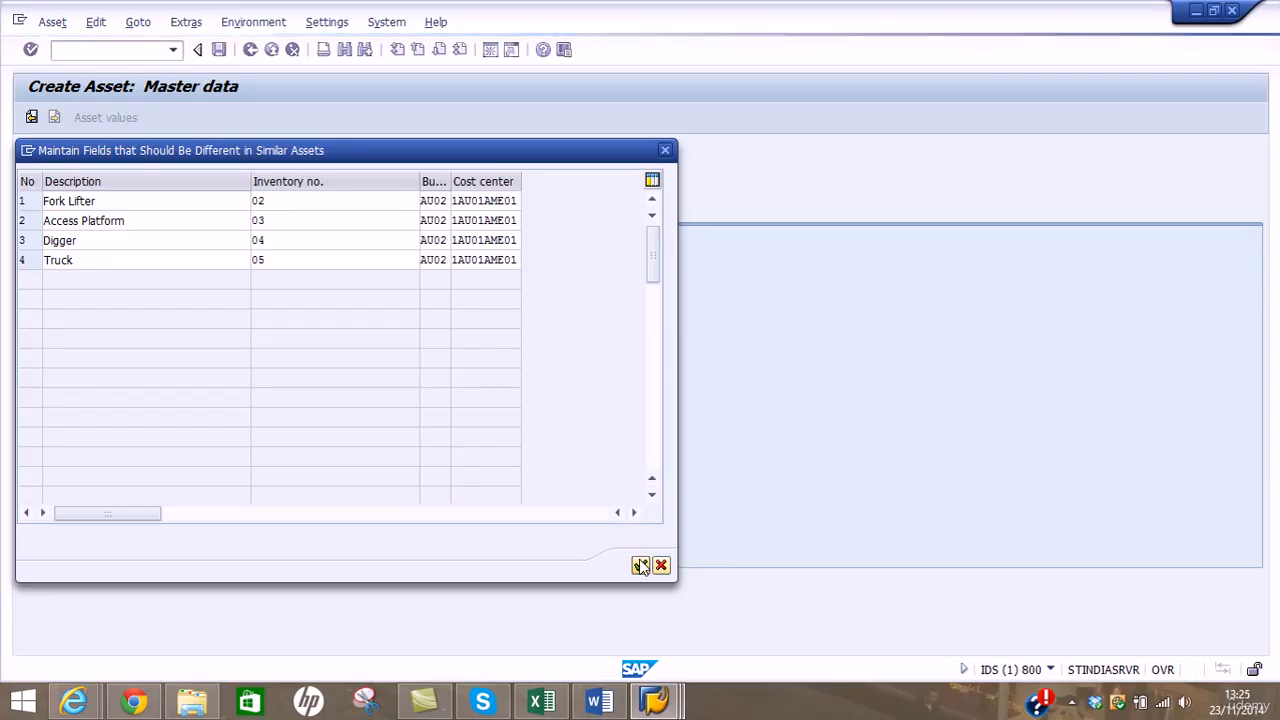
pyautogui.click(641, 566)
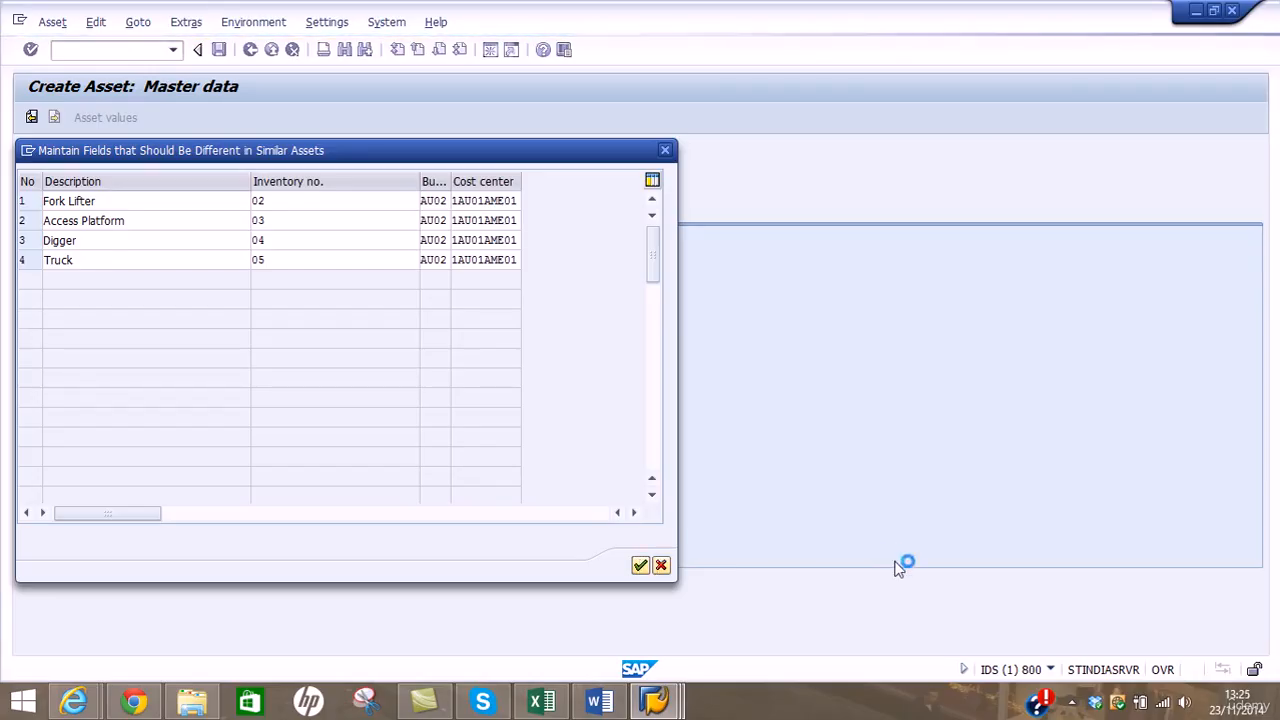
pyautogui.click(1071, 702)
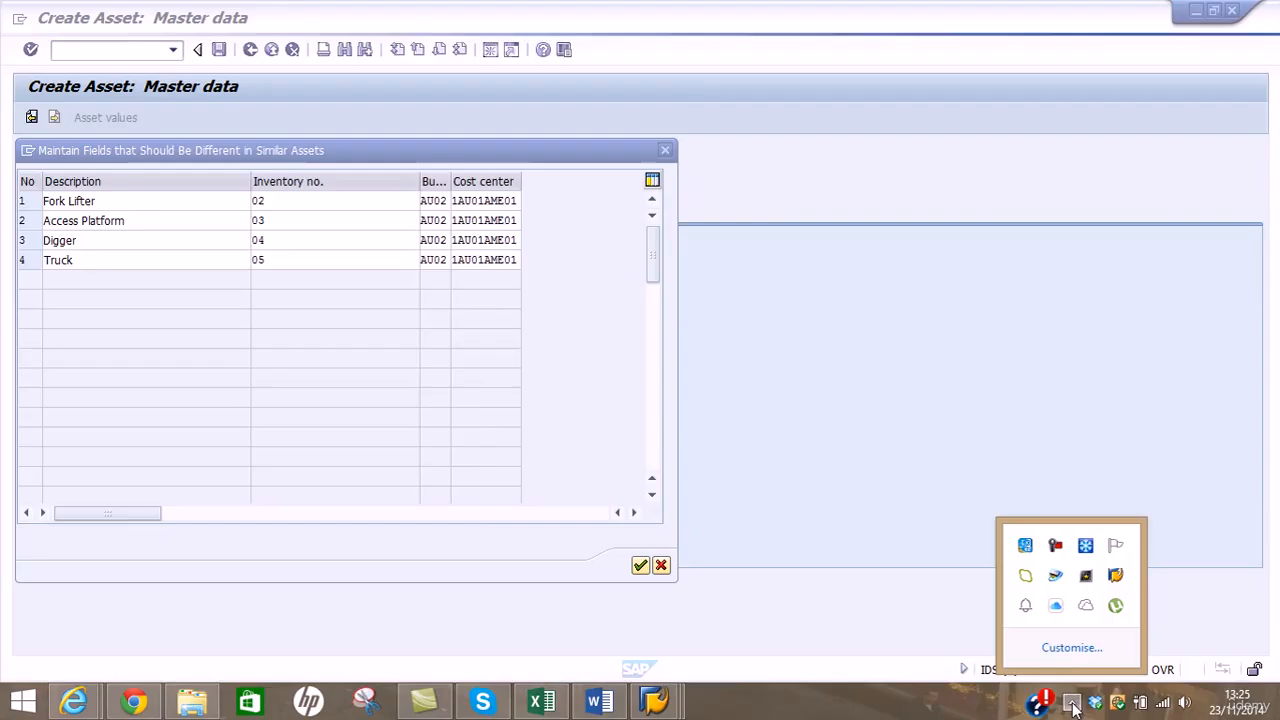
pyautogui.click(1056, 550)
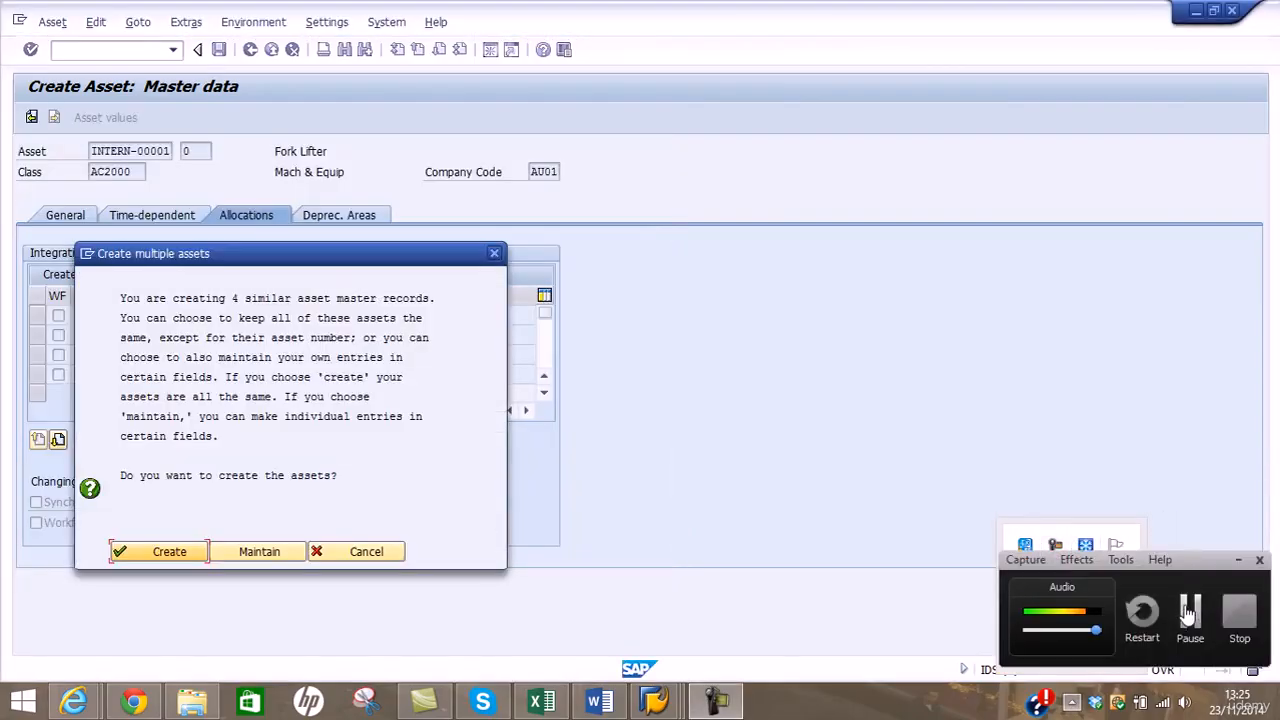
pyautogui.click(1134, 415)
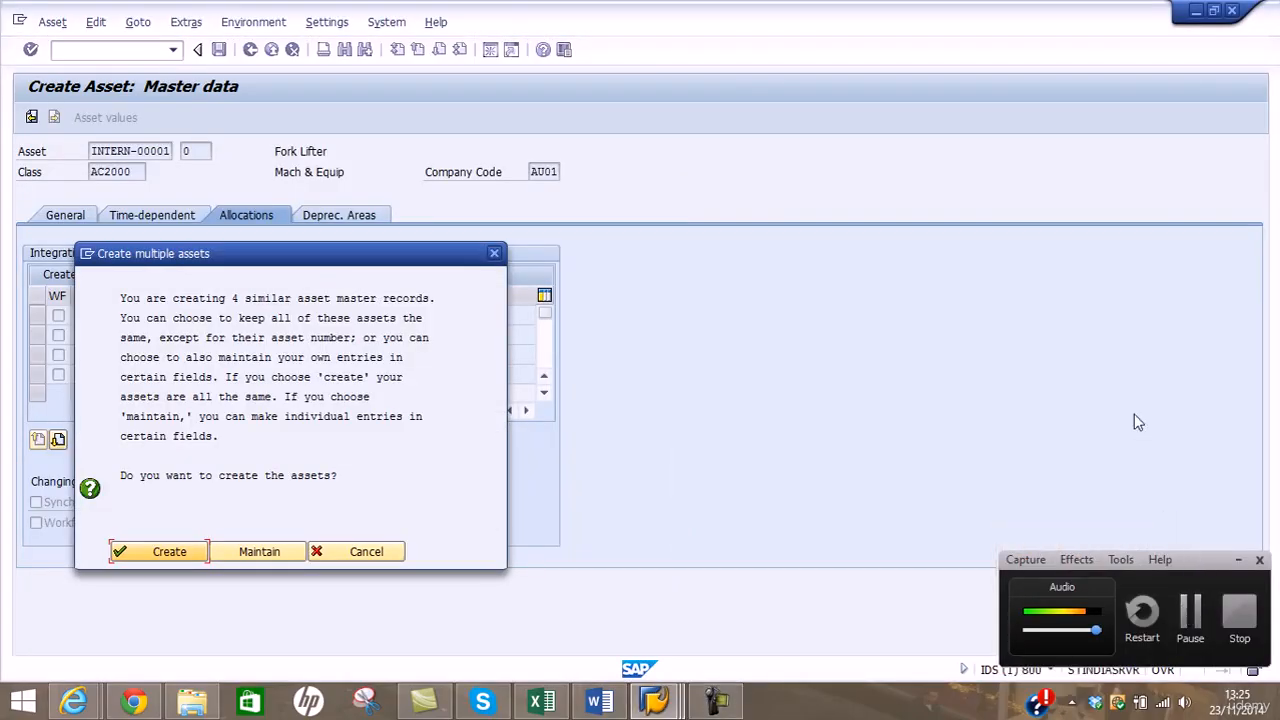
pyautogui.click(1242, 556)
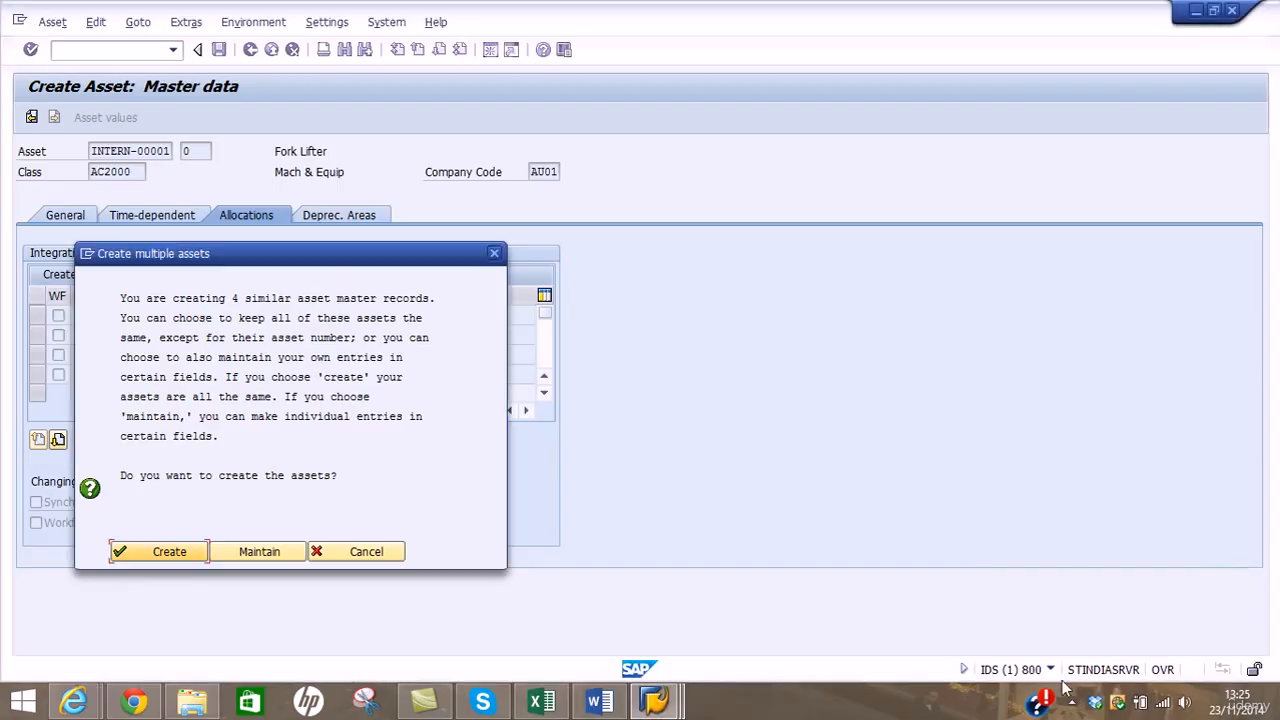
# Create the four similar asset master records with the maintained entries
pyautogui.click(172, 552)
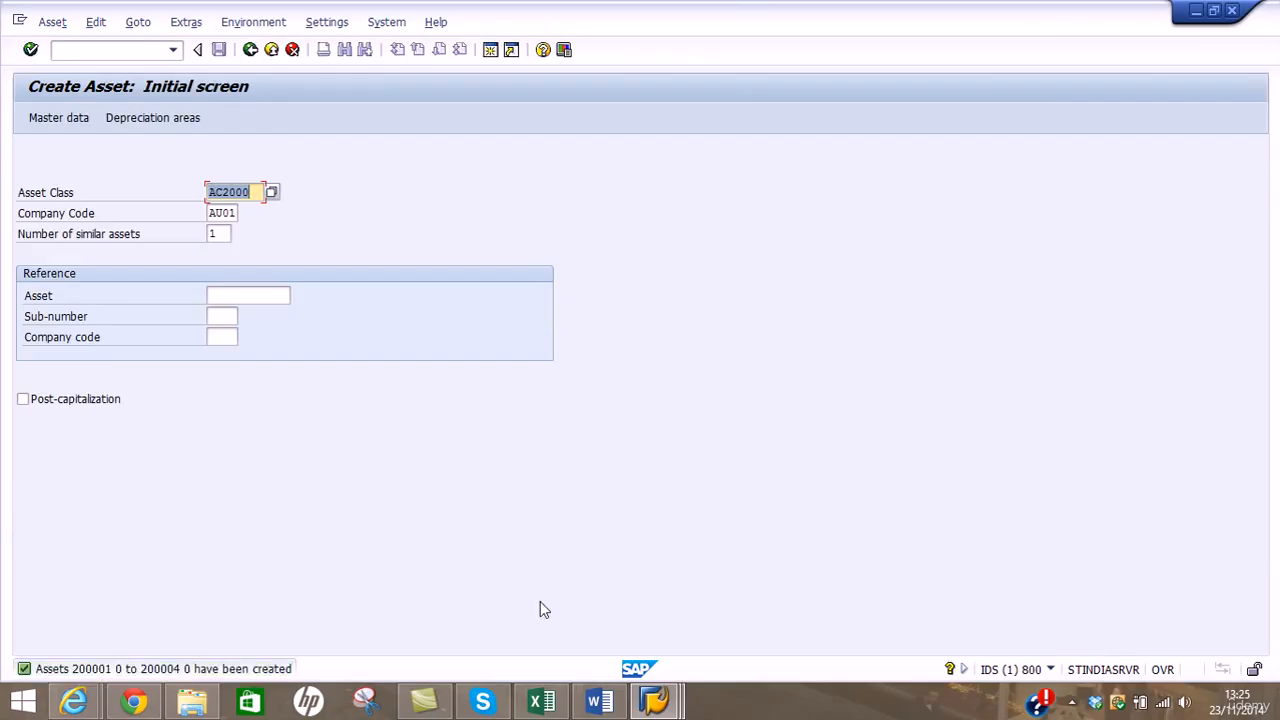
pyautogui.click(1069, 706)
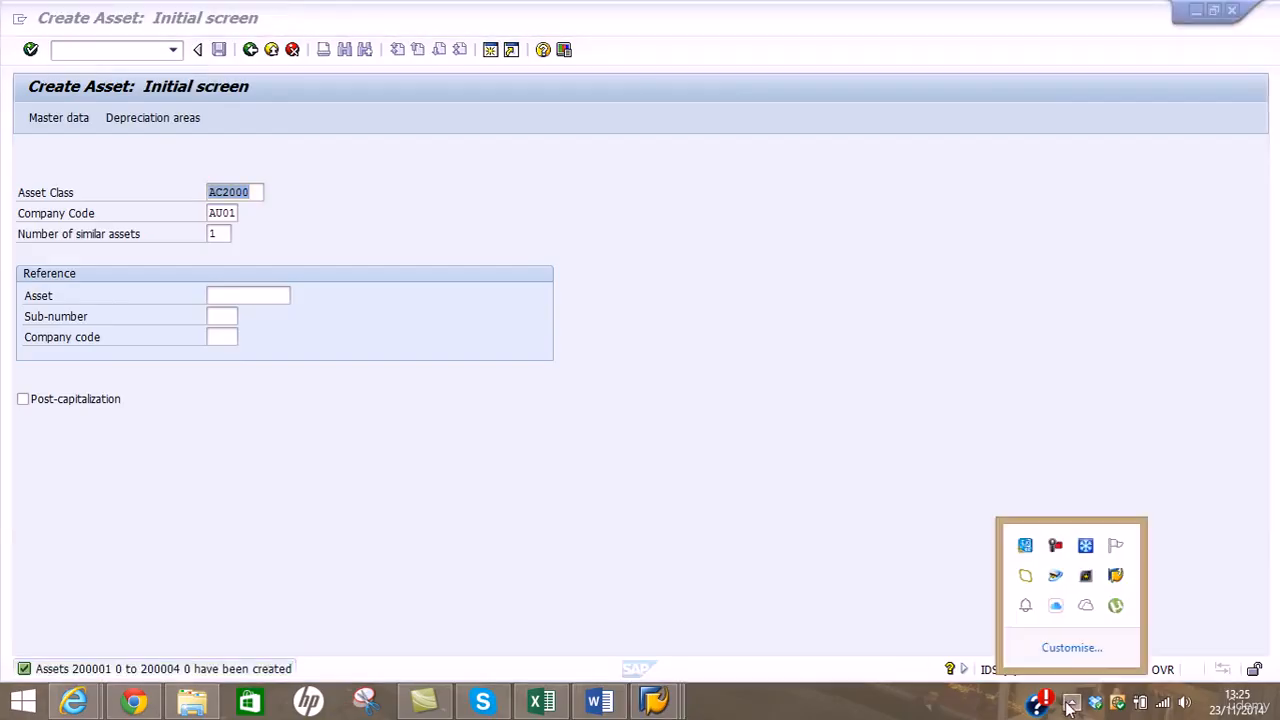
pyautogui.click(751, 566)
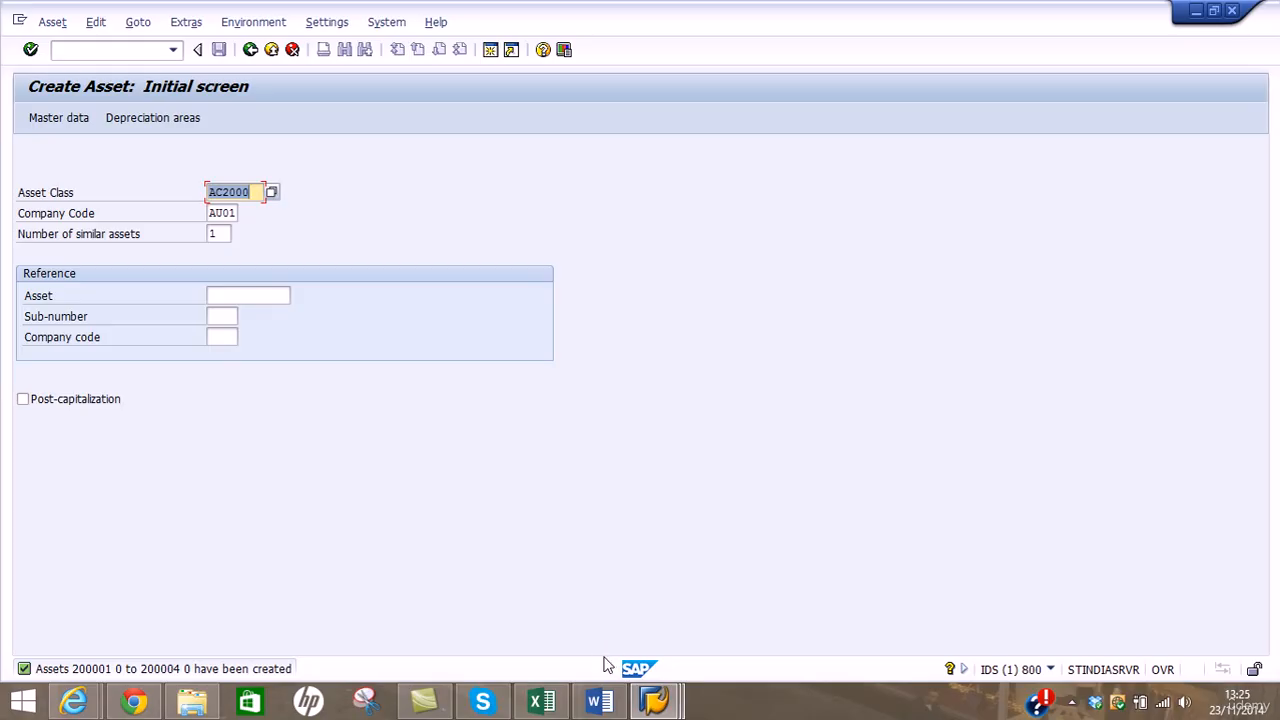
# Switch to the Excel training notes and enter the label "Machinery & Equipments" in cell A58
pyautogui.click(541, 702)
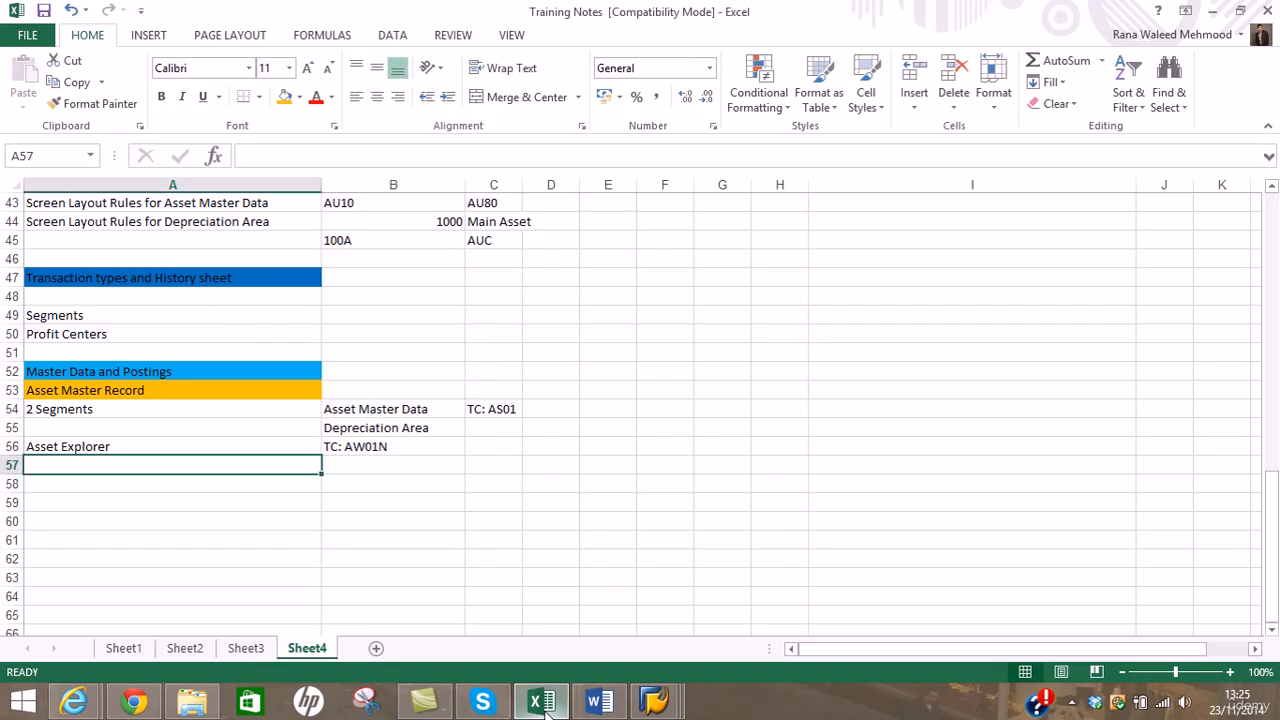
pyautogui.click(239, 483)
pyautogui.write('Ma')
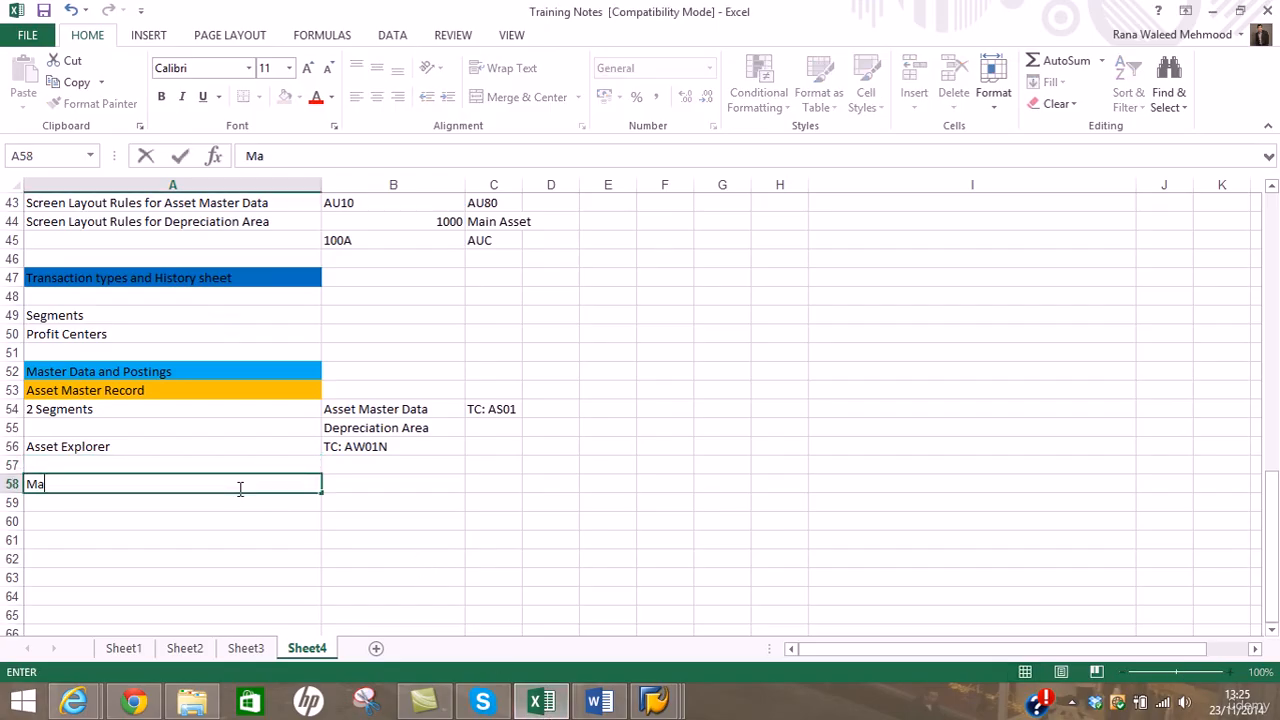
pyautogui.write('chinery & Equipments')
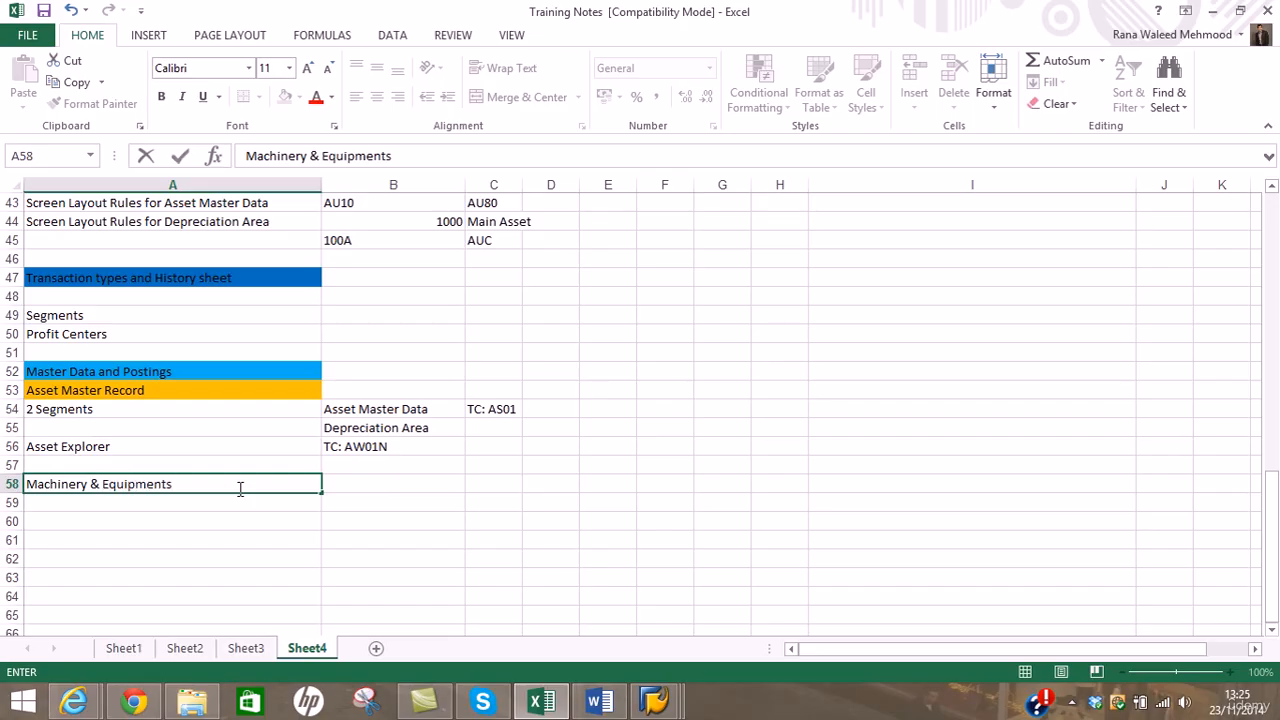
# Complete row 58 with 200000 in column B, 0 in column C and "Tractor" in column D
pyautogui.press('Tab')
pyautogui.write('20')
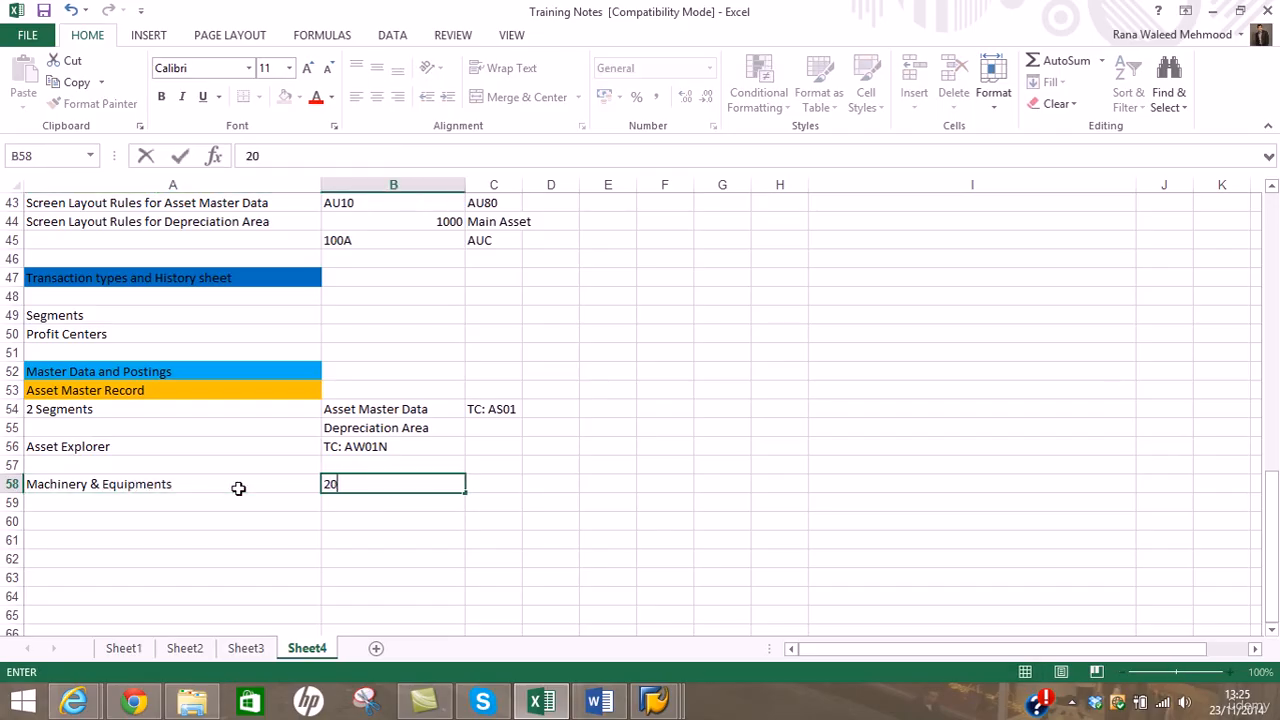
pyautogui.write('0000')
pyautogui.press('Tab')
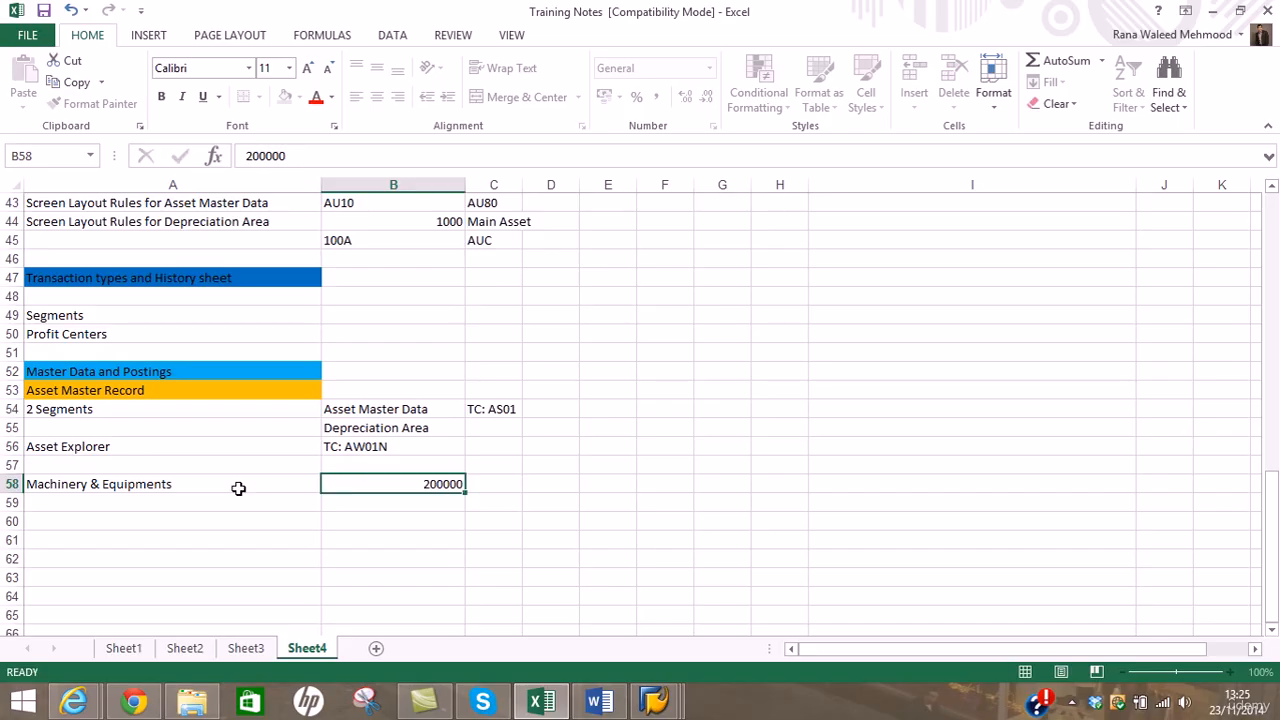
pyautogui.write('1')
pyautogui.press('BackSpace')
pyautogui.write('0')
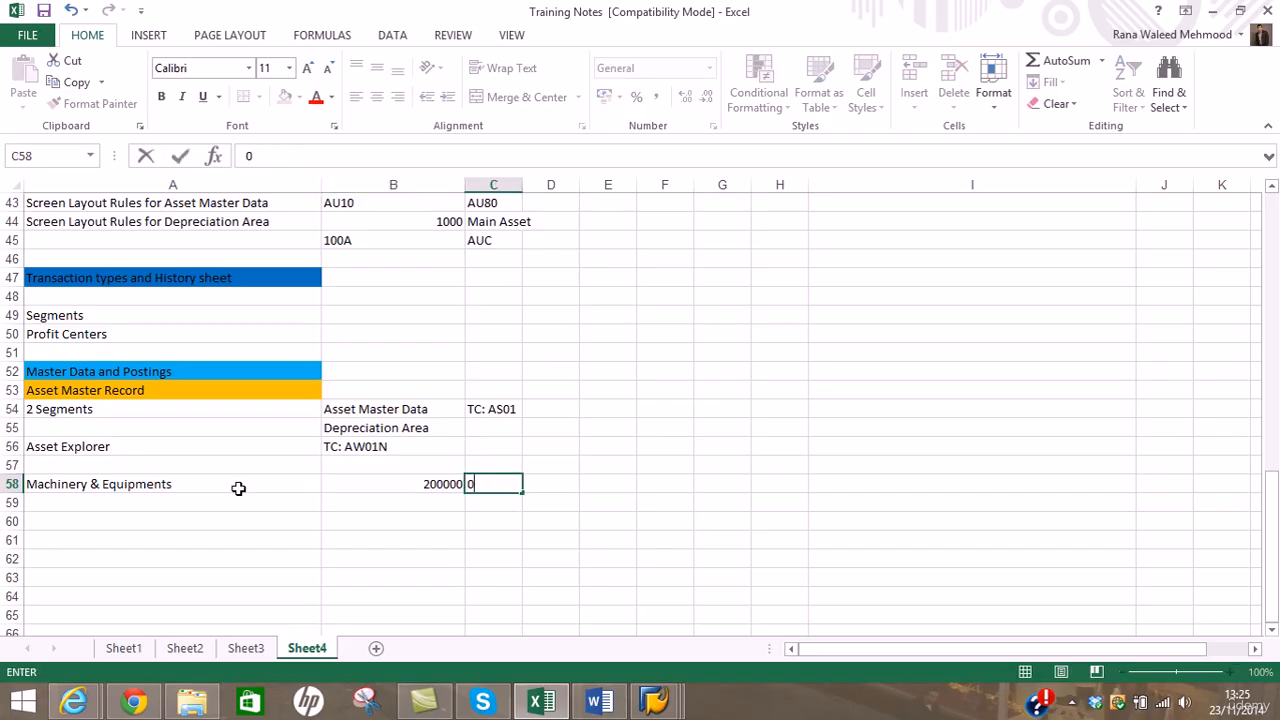
pyautogui.press('Tab')
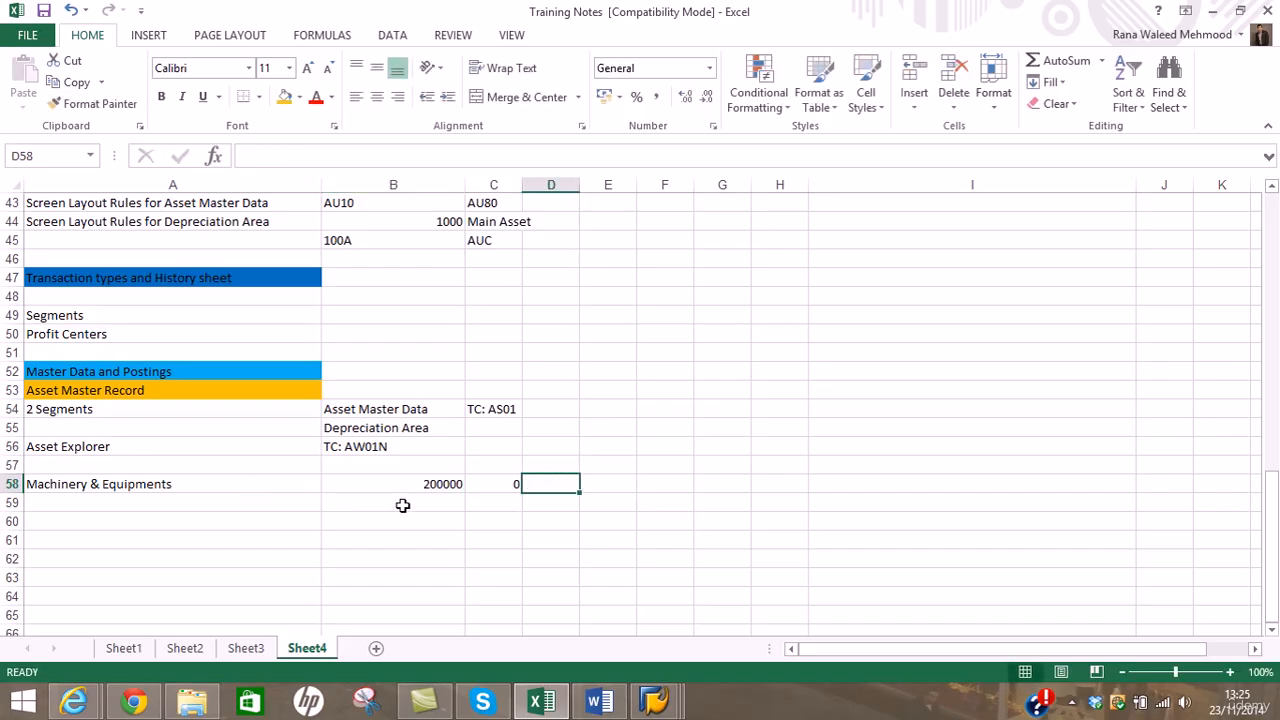
pyautogui.write('Tra')
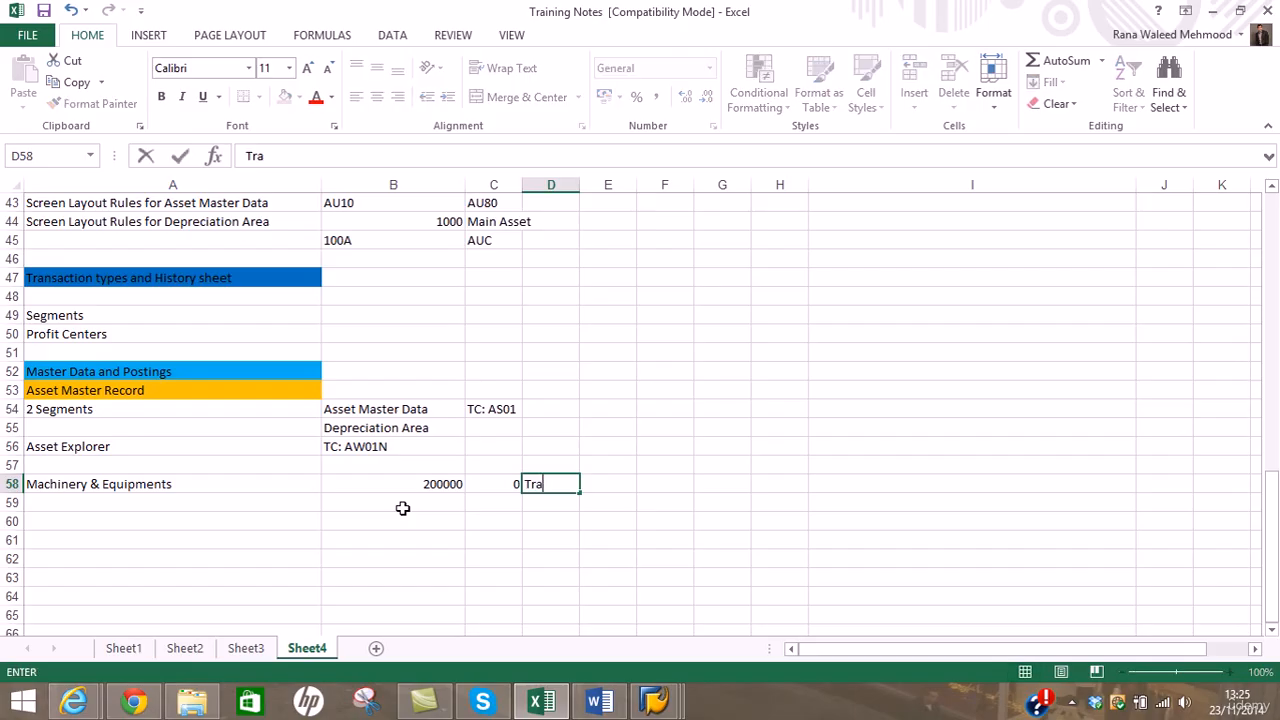
pyautogui.write('ctor')
pyautogui.press('Return')
# Enter asset number 2000001 in B59 and sub-number 0 in C59
pyautogui.click(402, 508)
pyautogui.write('2')
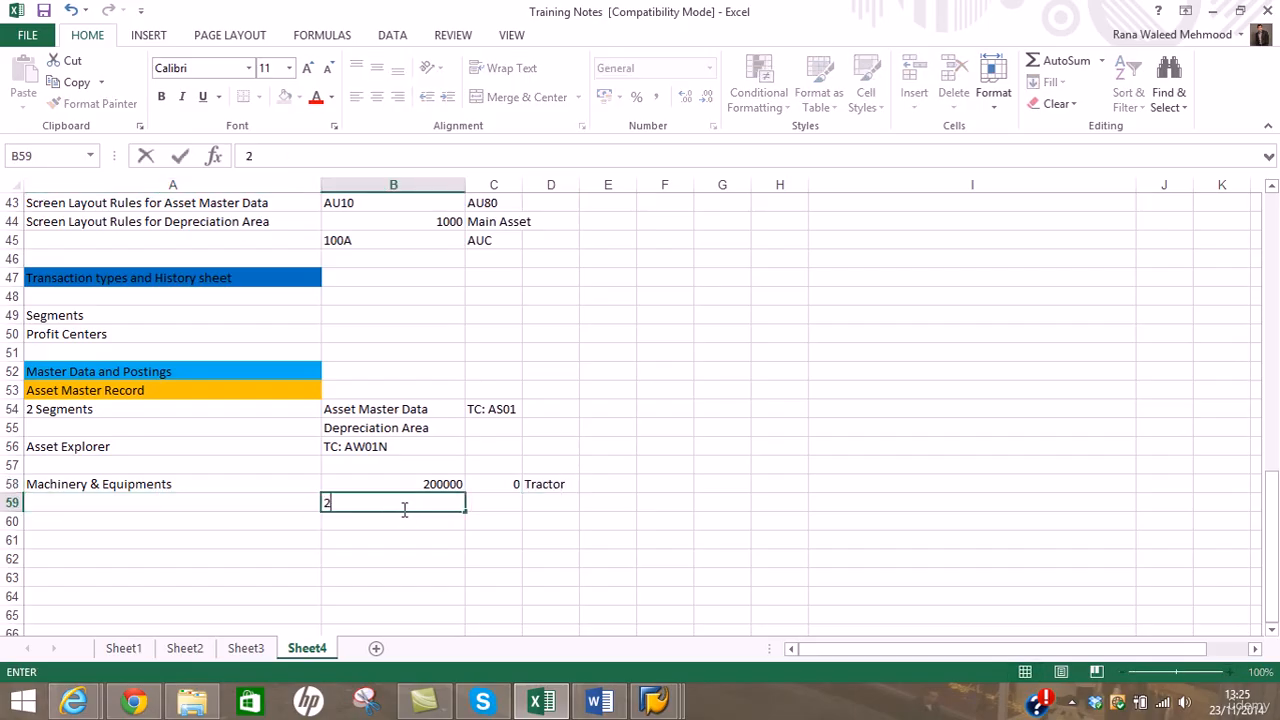
pyautogui.write('000001')
pyautogui.press('Tab')
pyautogui.write('0')
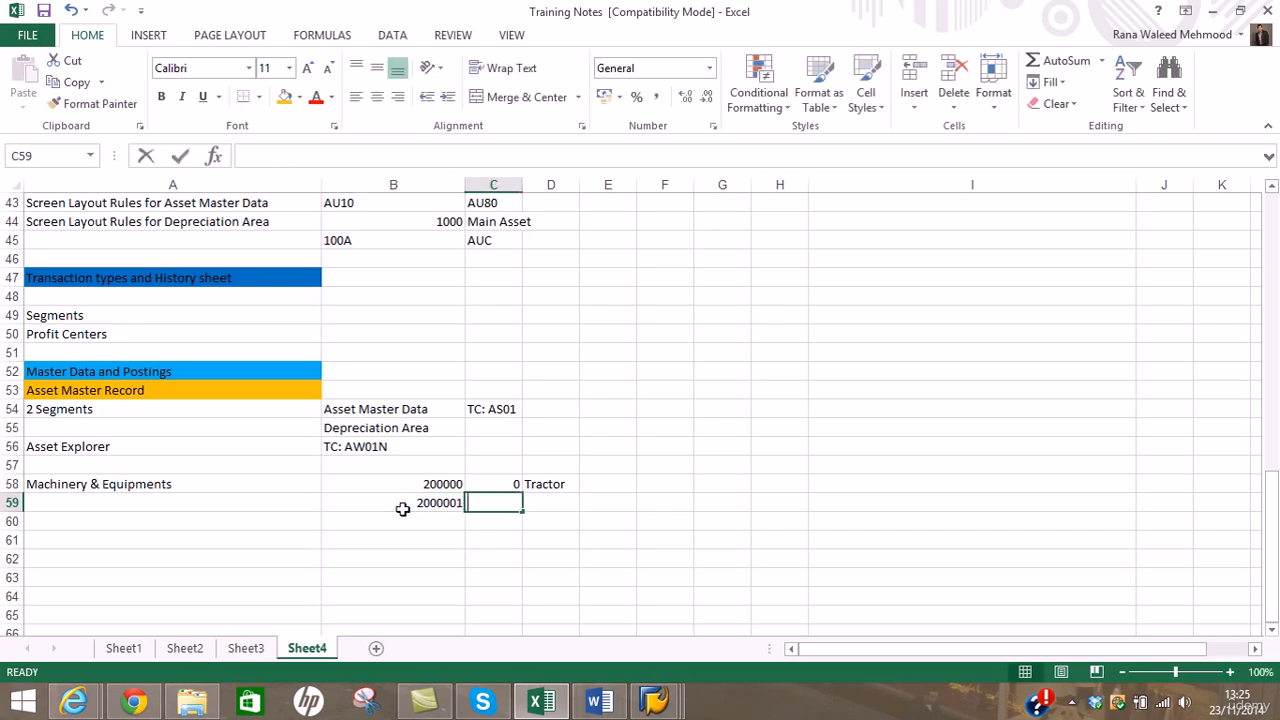
pyautogui.press('Tab')
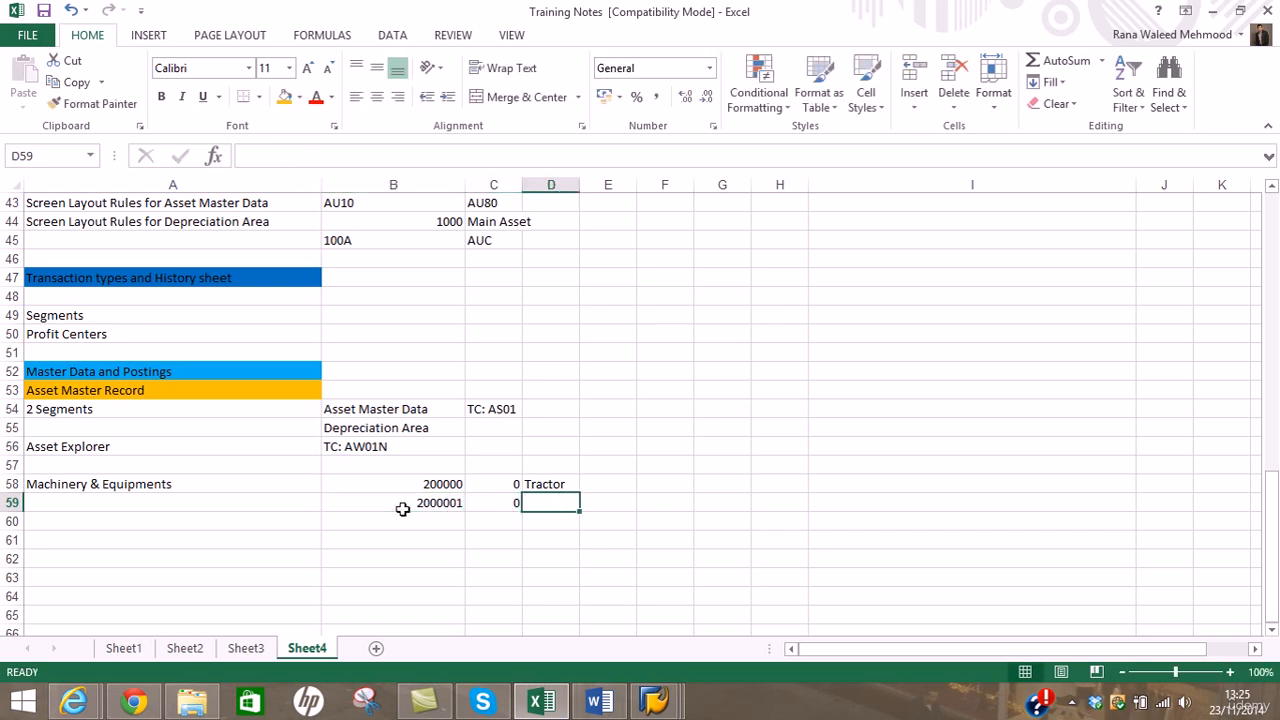
# Correct the Tractor's asset number in B58 to 2000000
pyautogui.click(467, 482)
pyautogui.doubleClick(448, 483)
pyautogui.write('0')
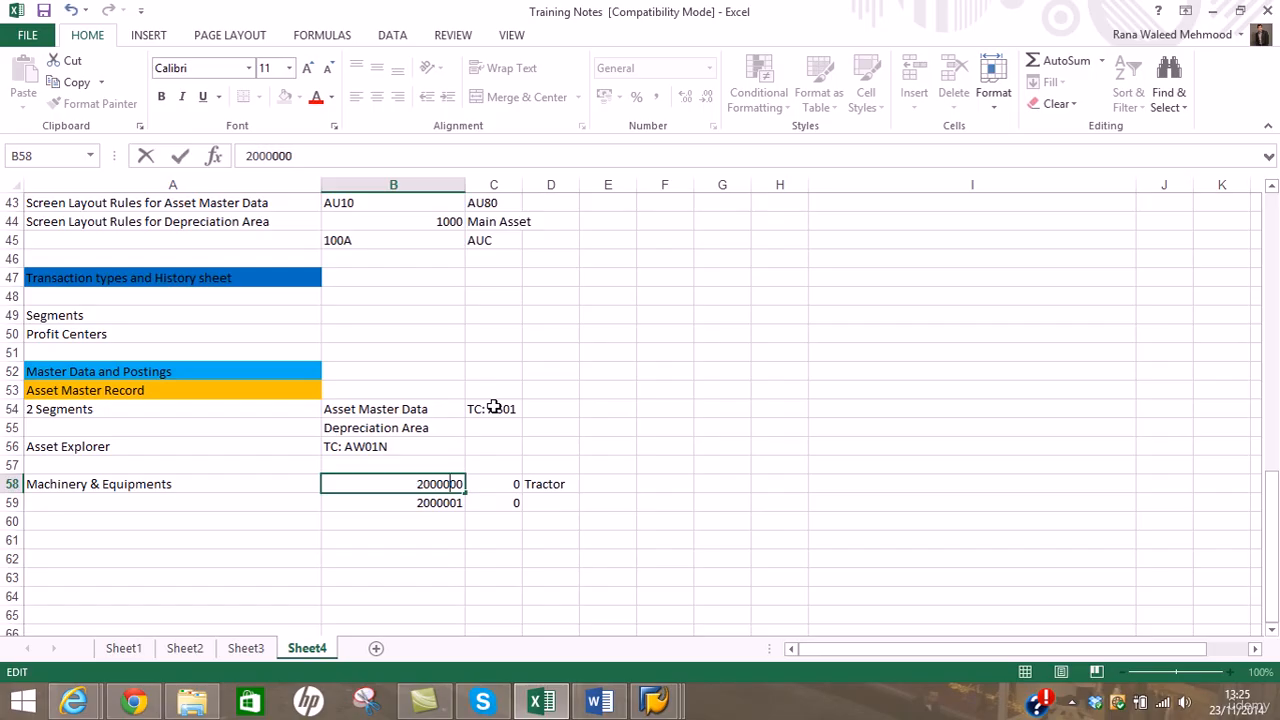
pyautogui.press('Return')
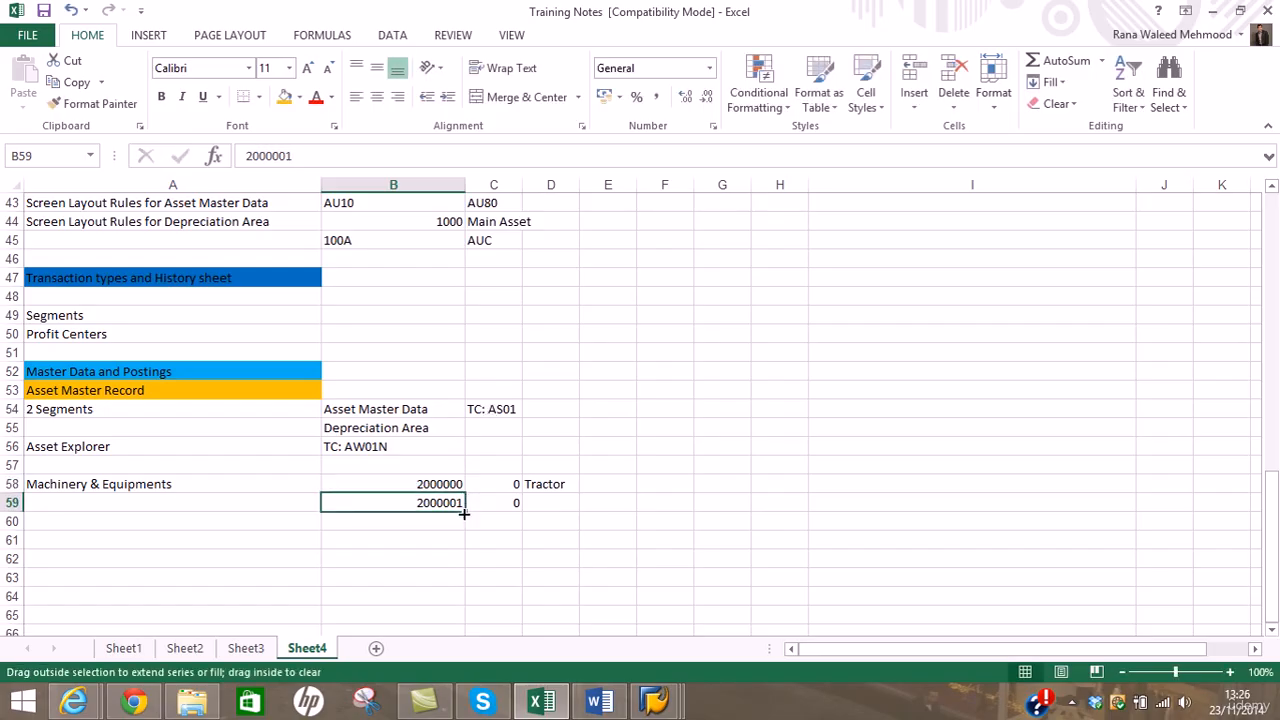
# Extend the asset number in B59 down to B62 as a fill series ending at 2000004
pyautogui.moveTo(464, 509); pyautogui.dragTo(457, 565)
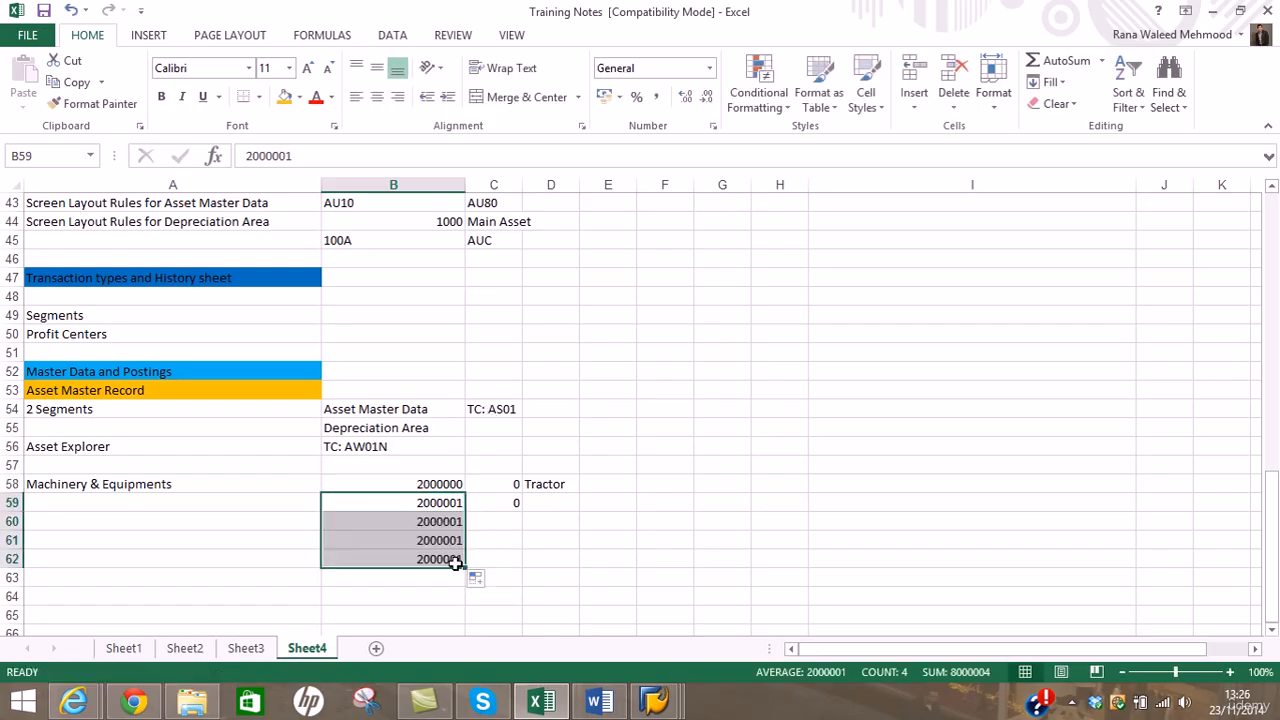
pyautogui.click(480, 578)
pyautogui.click(512, 476)
pyautogui.click(484, 575)
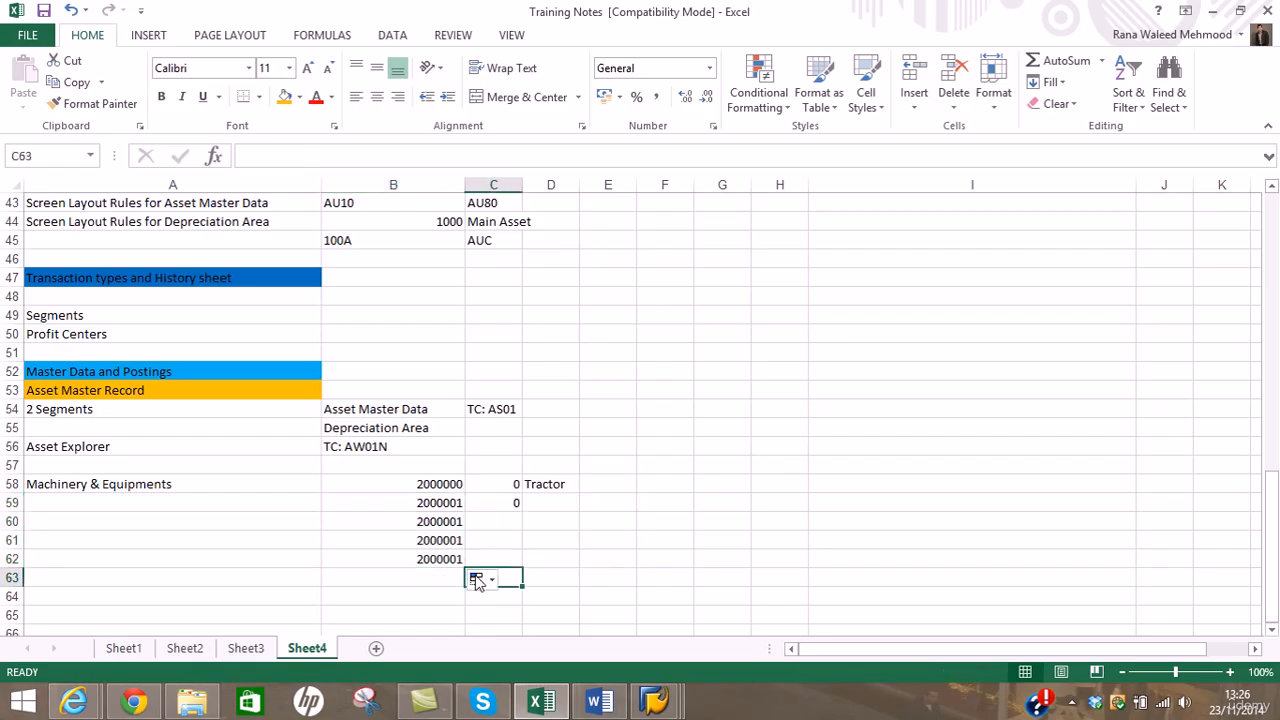
pyautogui.click(480, 578)
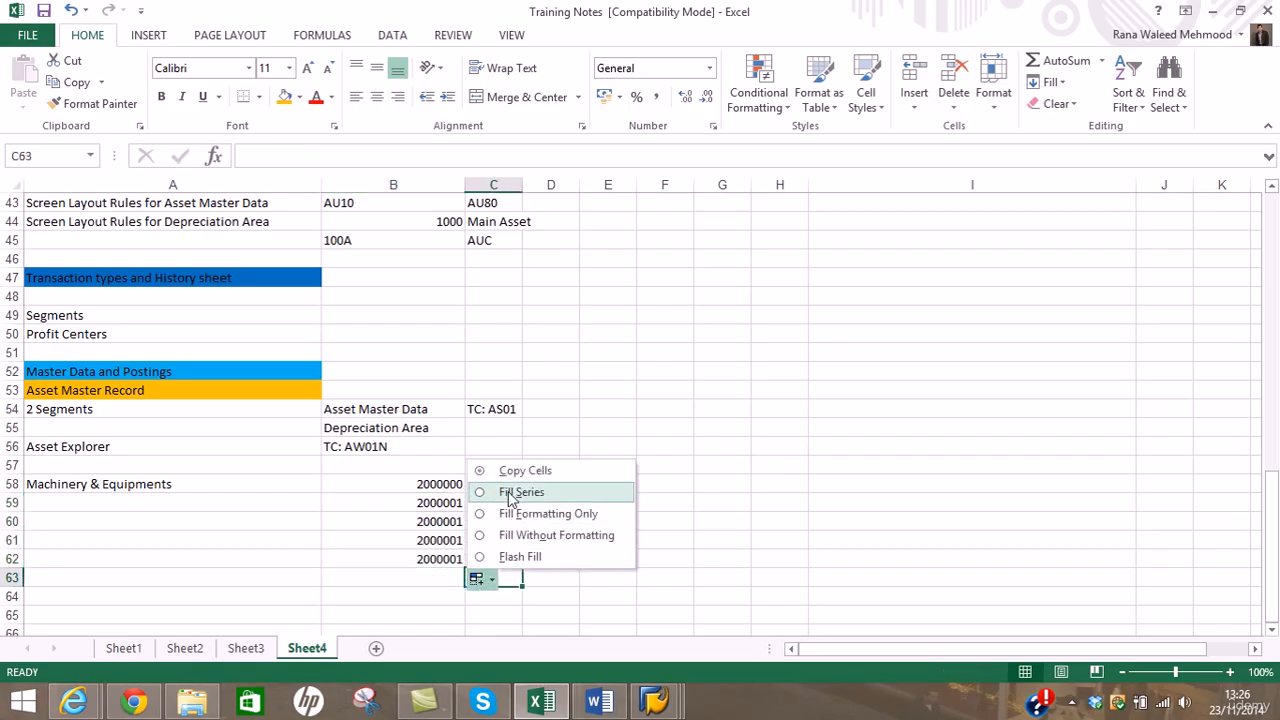
pyautogui.click(505, 492)
# Enter sub-number 0 in C60 and copy it down to C62
pyautogui.click(509, 520)
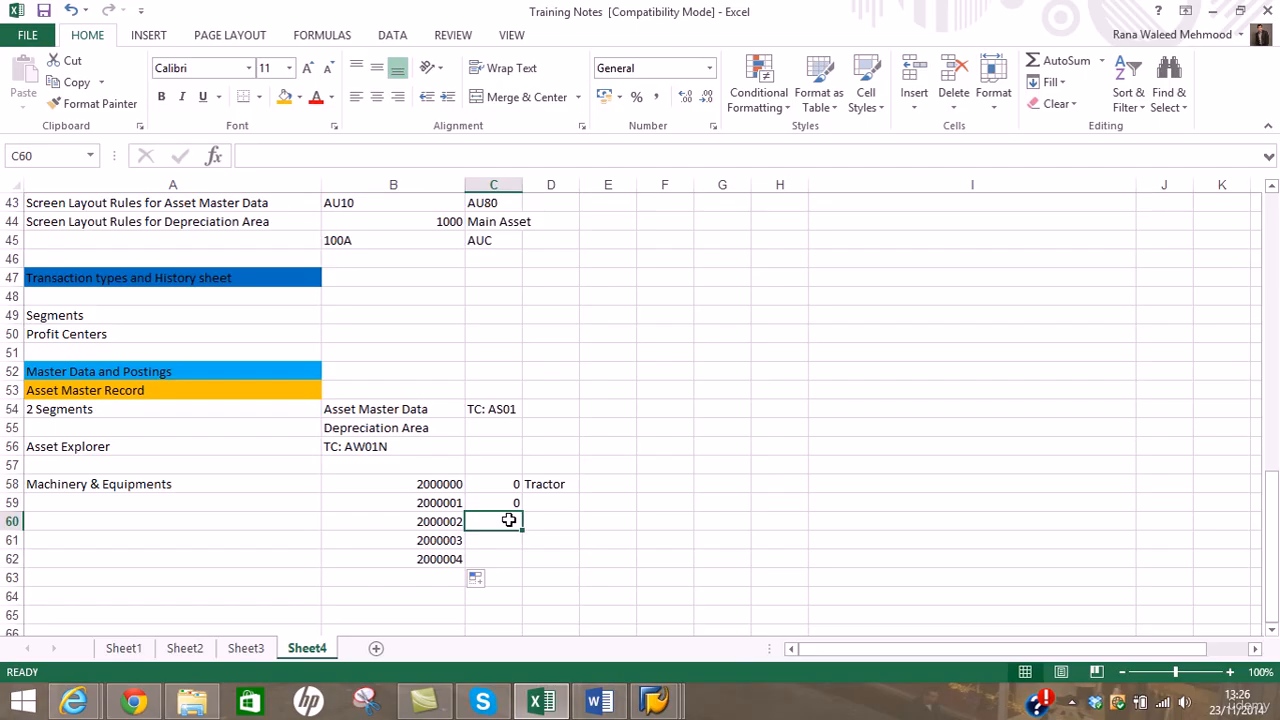
pyautogui.write('0')
pyautogui.press('Return')
pyautogui.click(510, 520)
pyautogui.moveTo(522, 530); pyautogui.dragTo(521, 561)
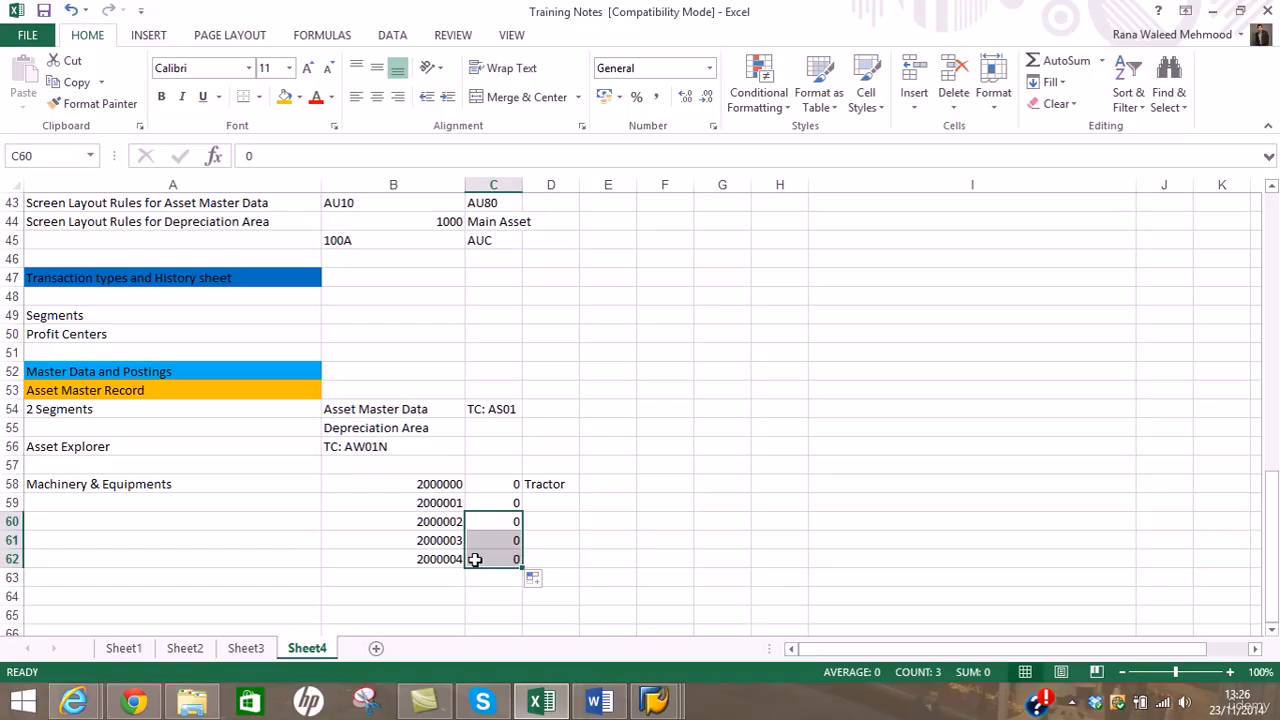
pyautogui.click(642, 518)
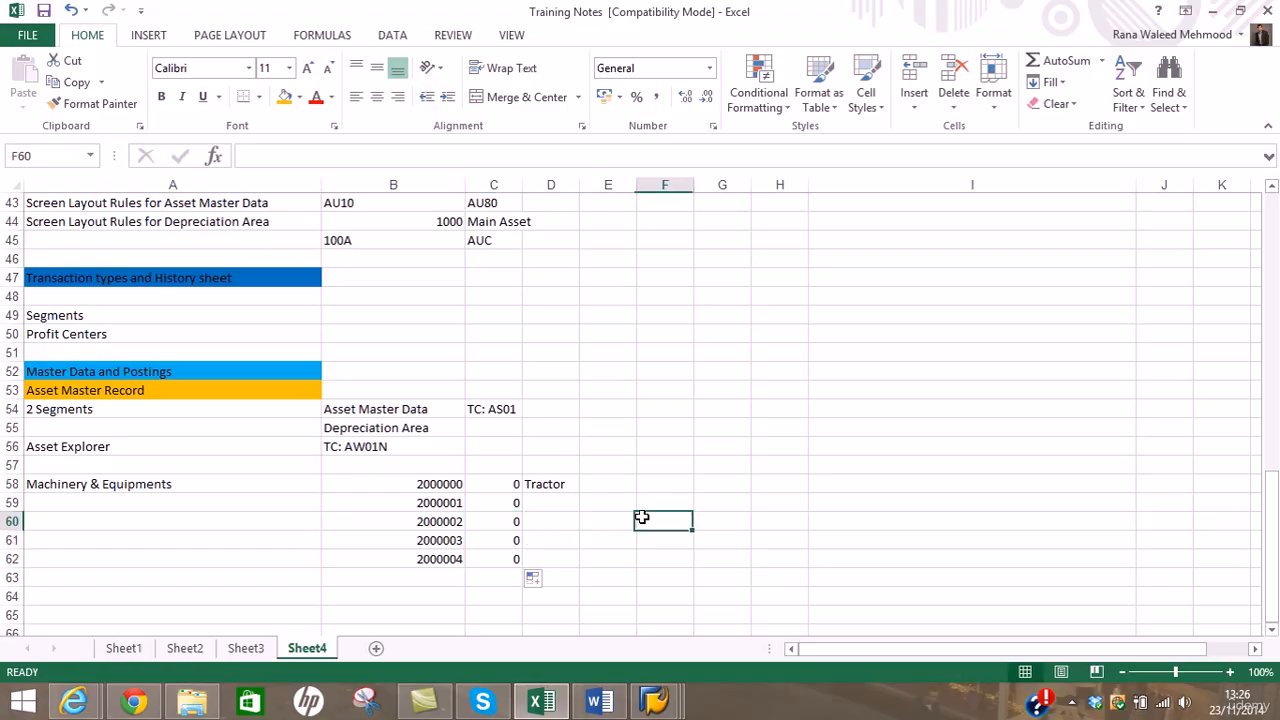
# Enter the description "Fork Lifter" in D59 for asset 2000001
pyautogui.click(558, 503)
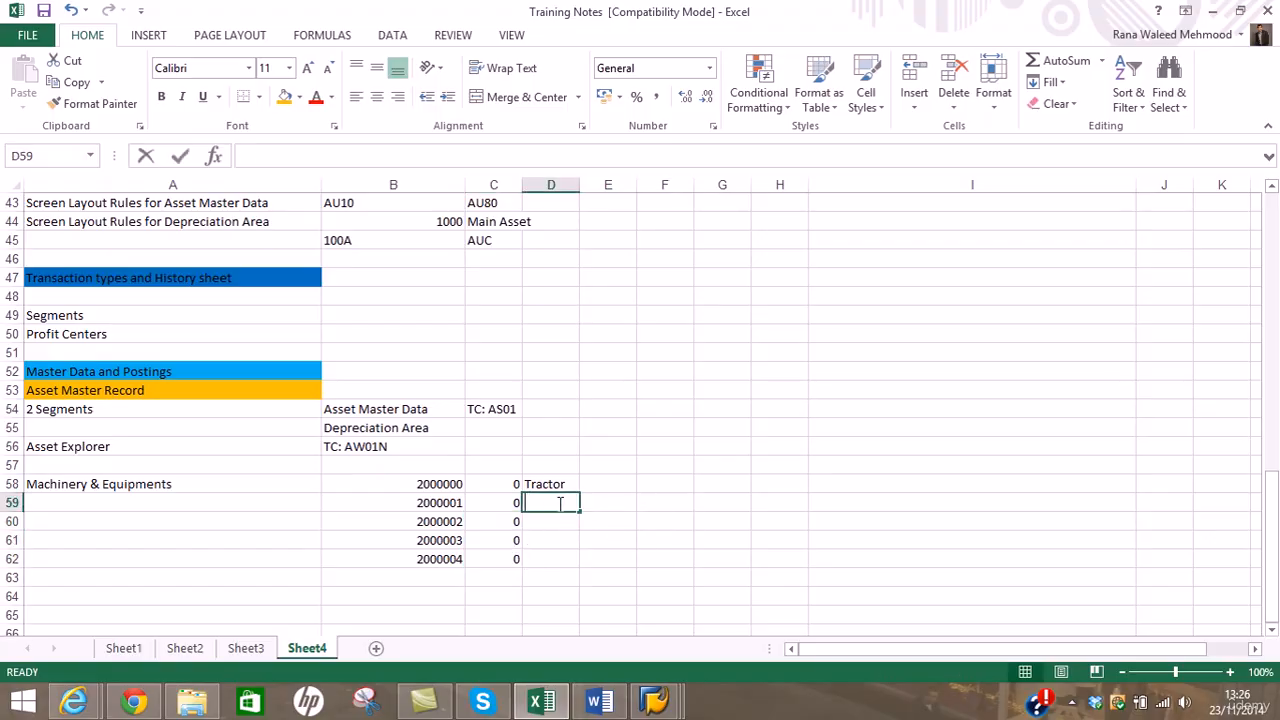
pyautogui.write('Fork Lif')
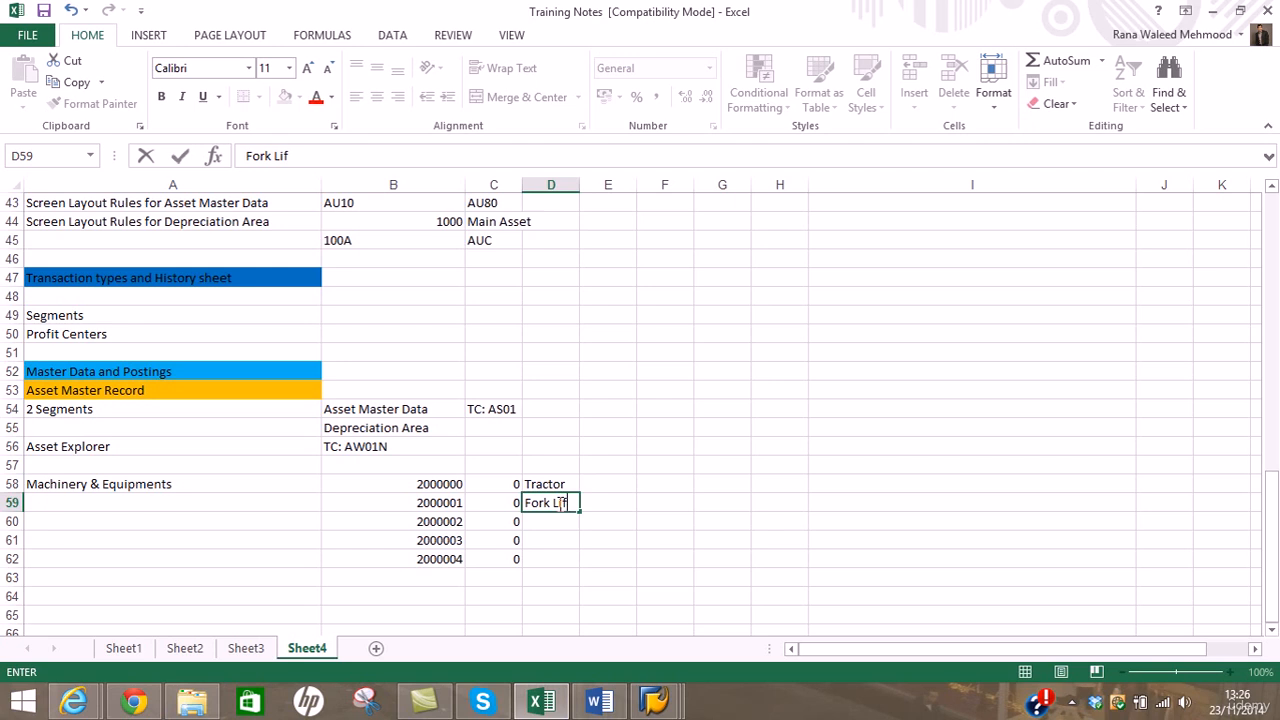
pyautogui.write('ter')
pyautogui.press('Return')
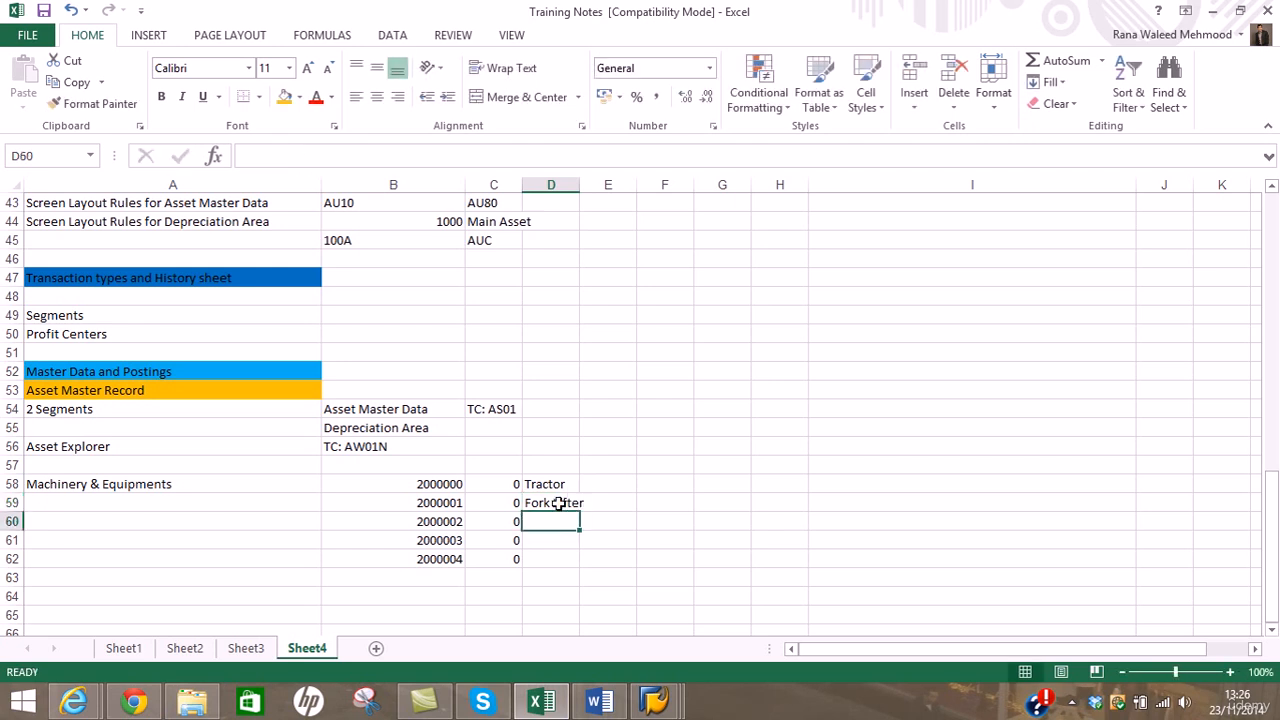
pyautogui.write('Digge')
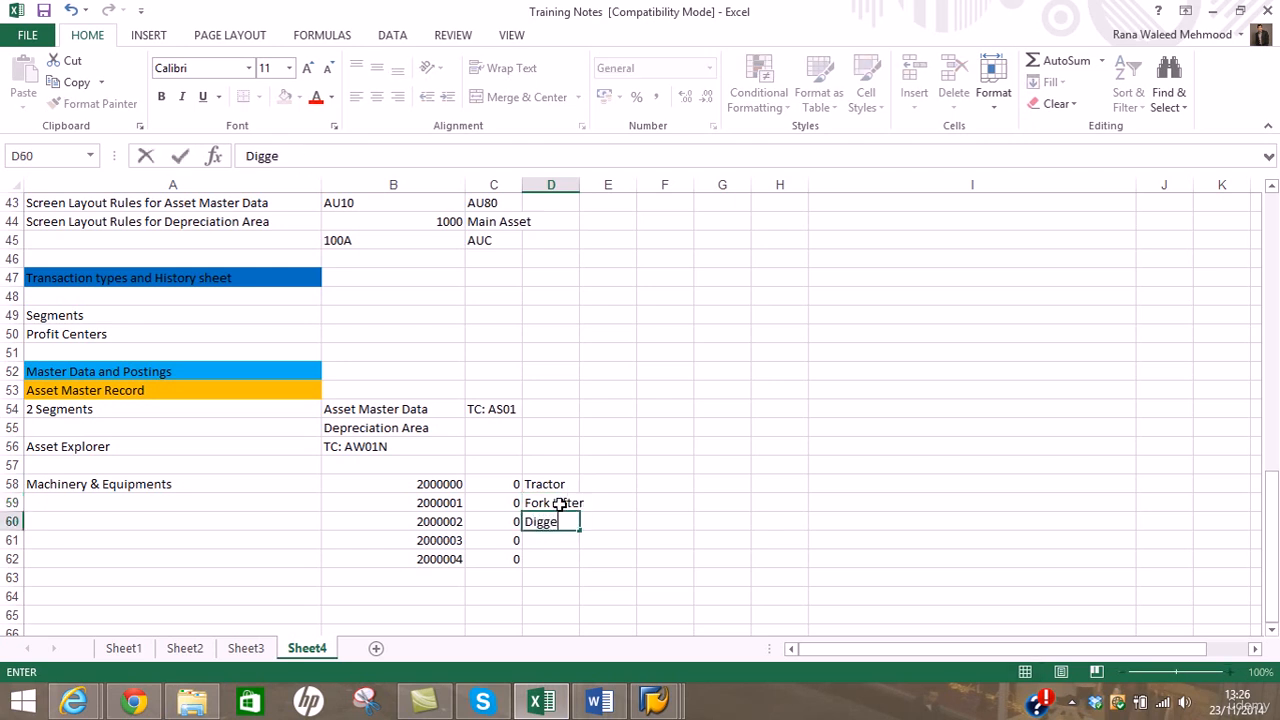
pyautogui.write('r')
pyautogui.press('Return')
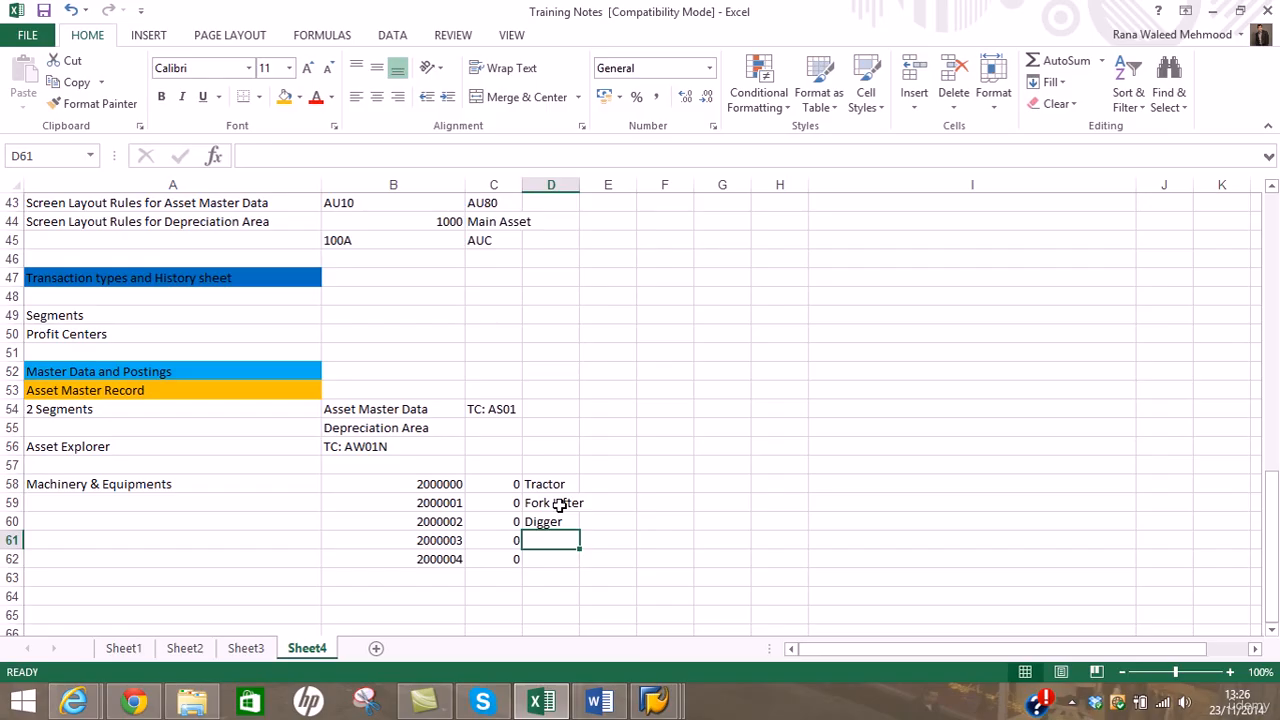
# Enter the description "Access Platform" in D60 for asset 2000002
pyautogui.click(560, 521)
pyautogui.write('Acc')
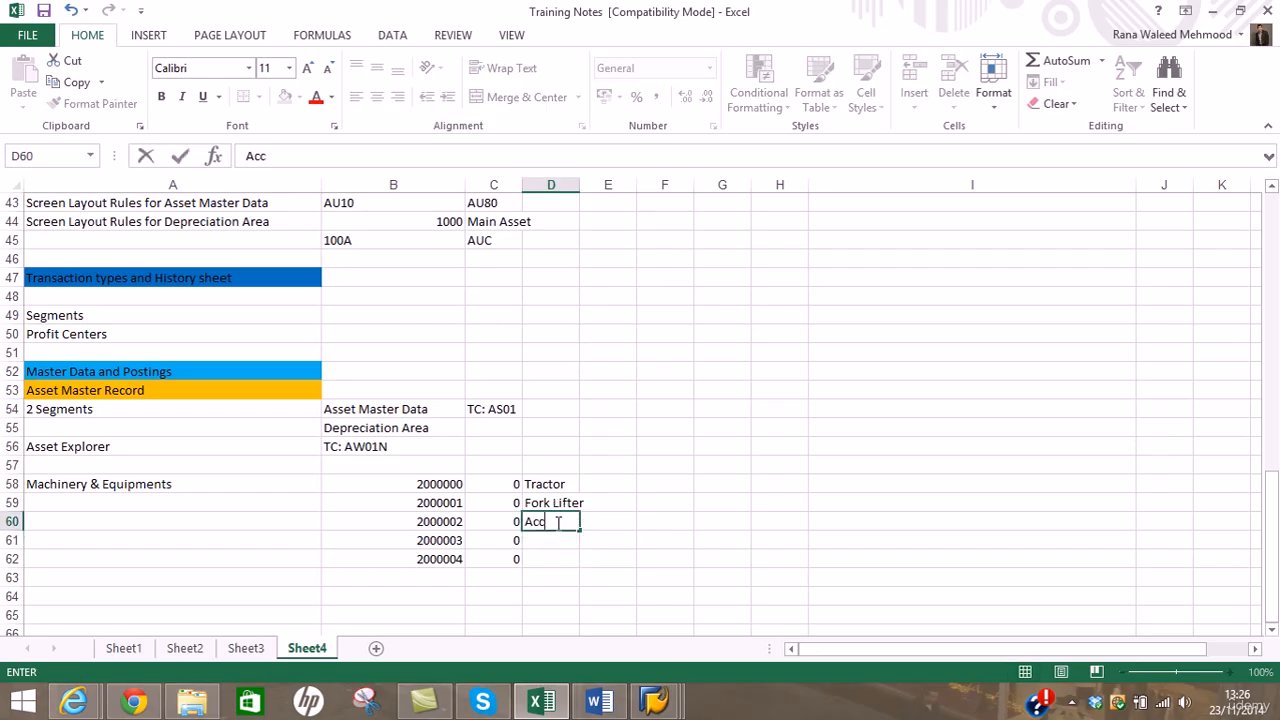
pyautogui.write('ess Platfor')
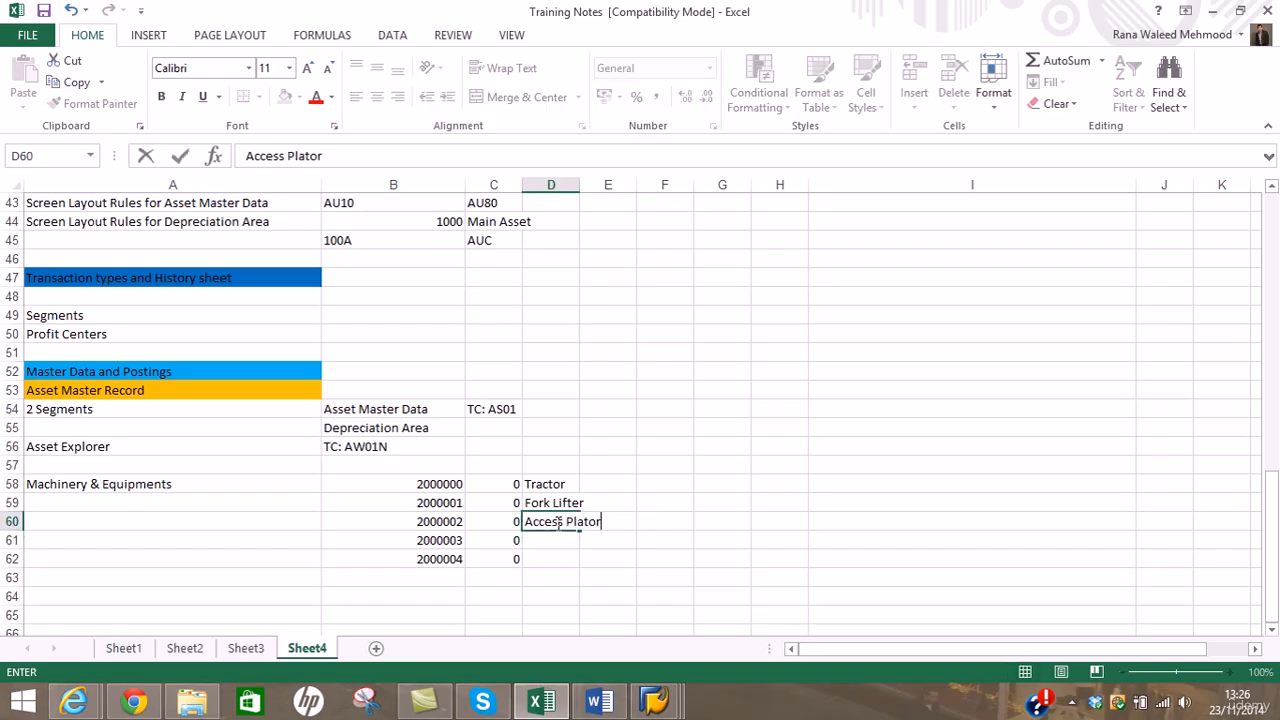
pyautogui.press('BackSpace')
pyautogui.write('form')
pyautogui.press('Return')
# Enter the description "Digger" in D61 and "Truck" in D62
pyautogui.write('Dig')
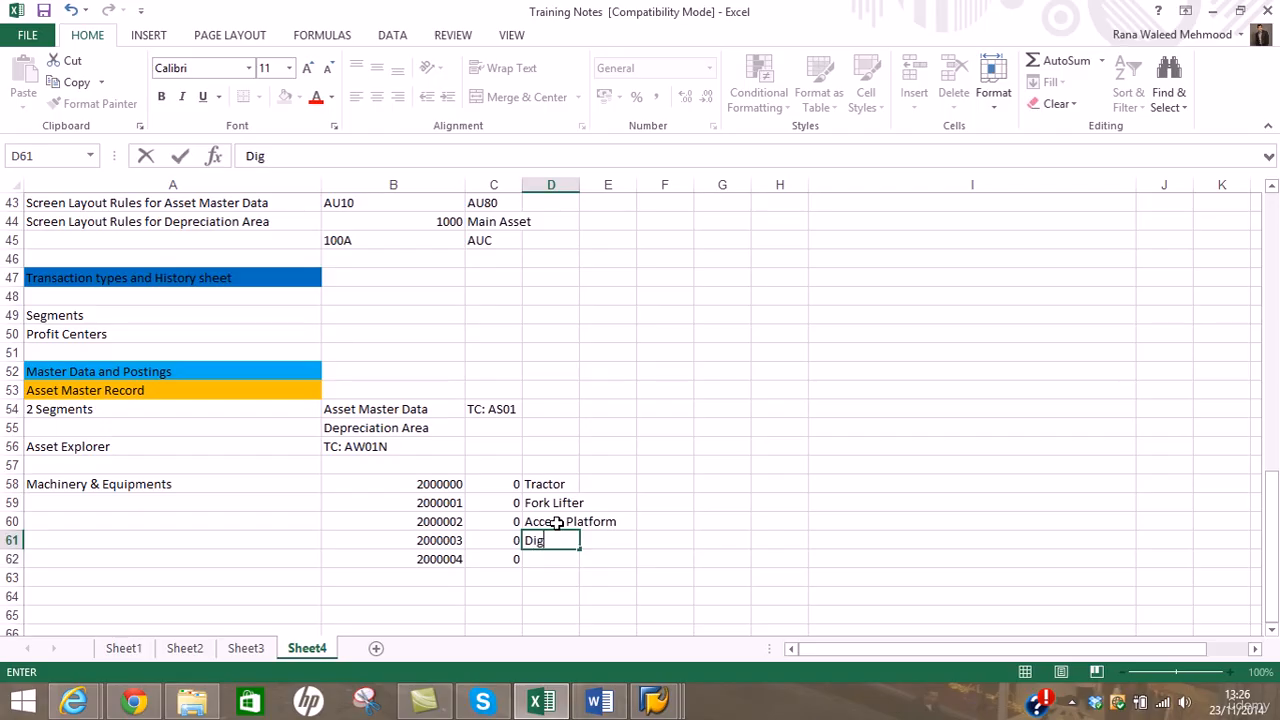
pyautogui.write('ger')
pyautogui.press('Return')
pyautogui.write('TRu')
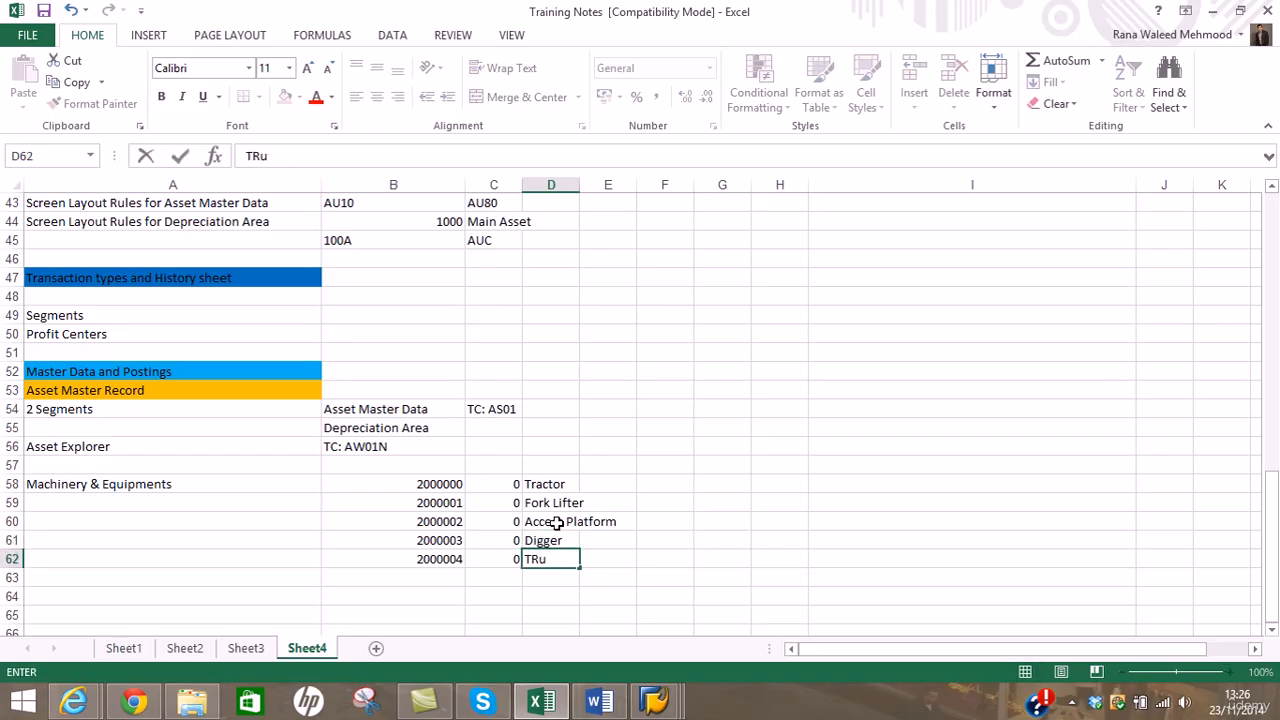
pyautogui.press('BackSpace')
pyautogui.press('BackSpace')
pyautogui.write('ruck')
pyautogui.press('Return')
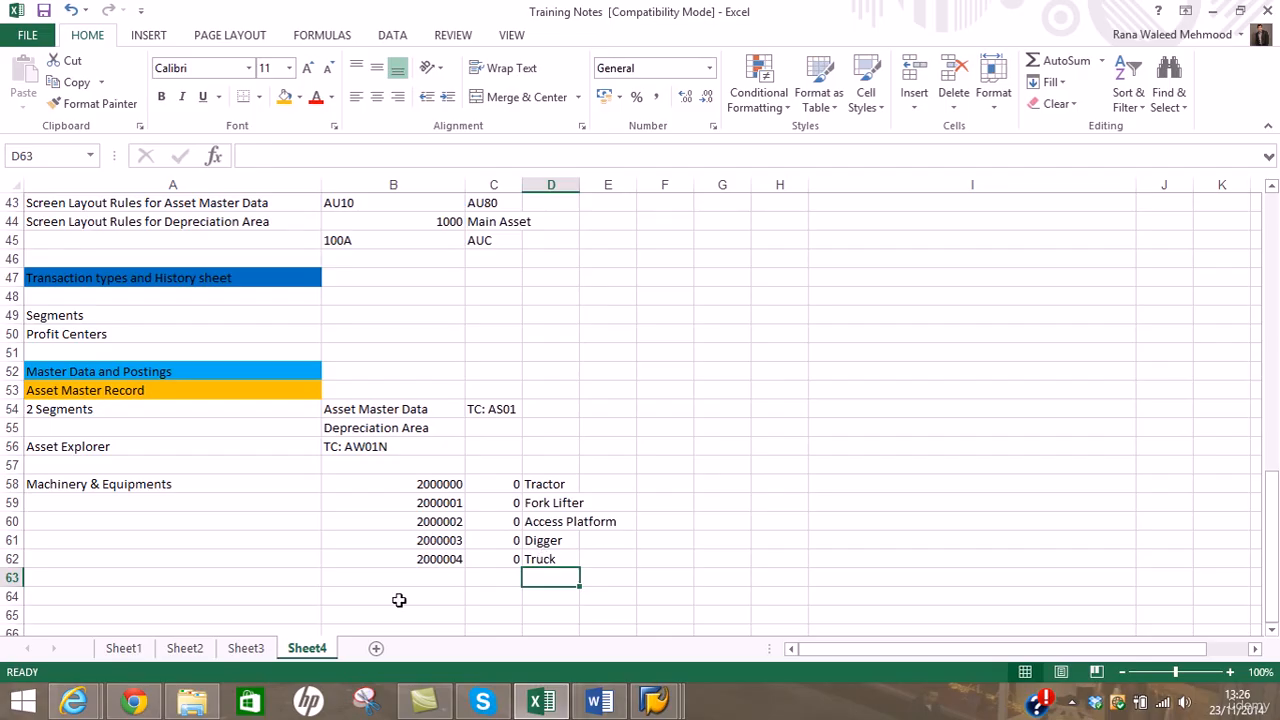
# Apply a green fill colour to the "Machinery & Equipments" cell A58
pyautogui.click(274, 596)
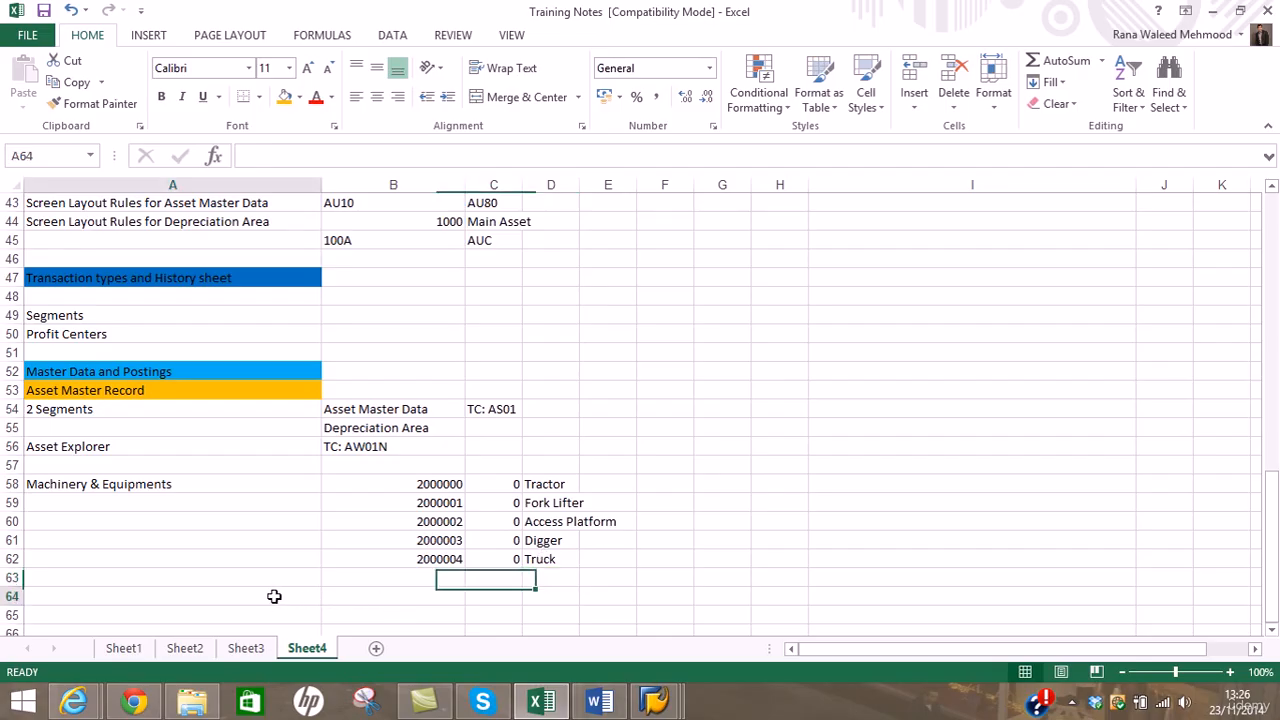
pyautogui.click(210, 483)
pyautogui.click(301, 97)
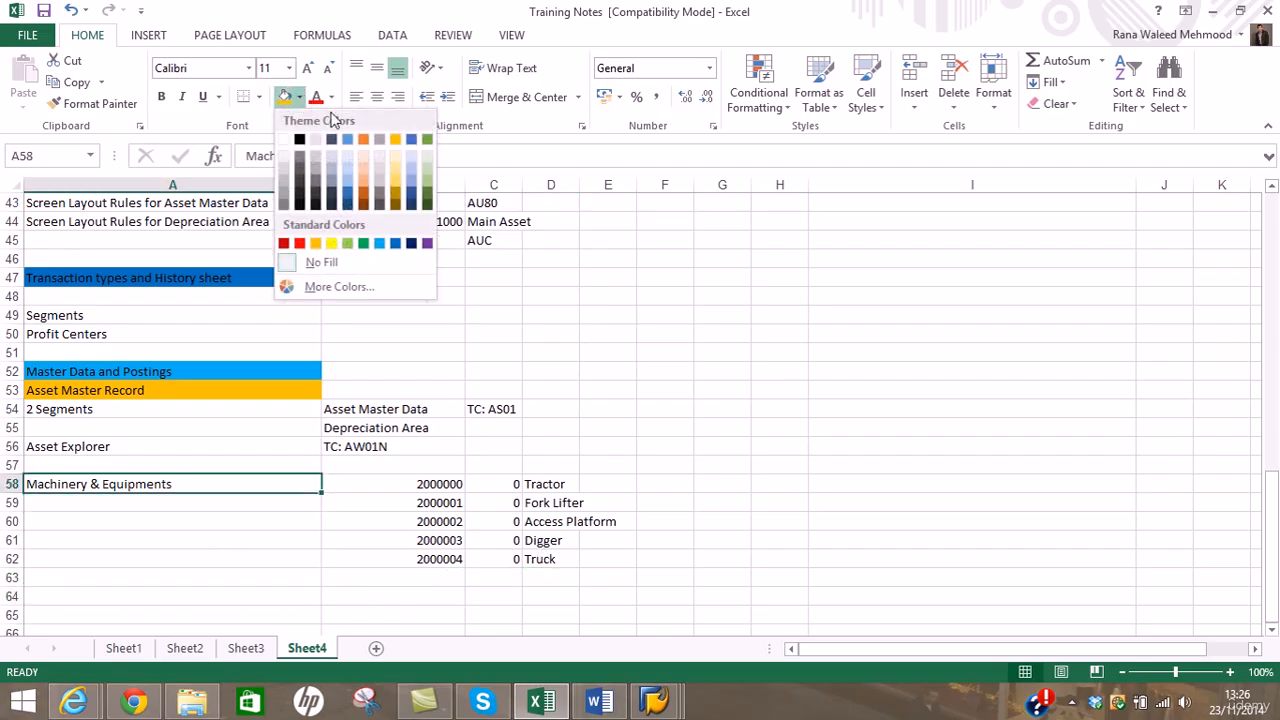
pyautogui.click(427, 140)
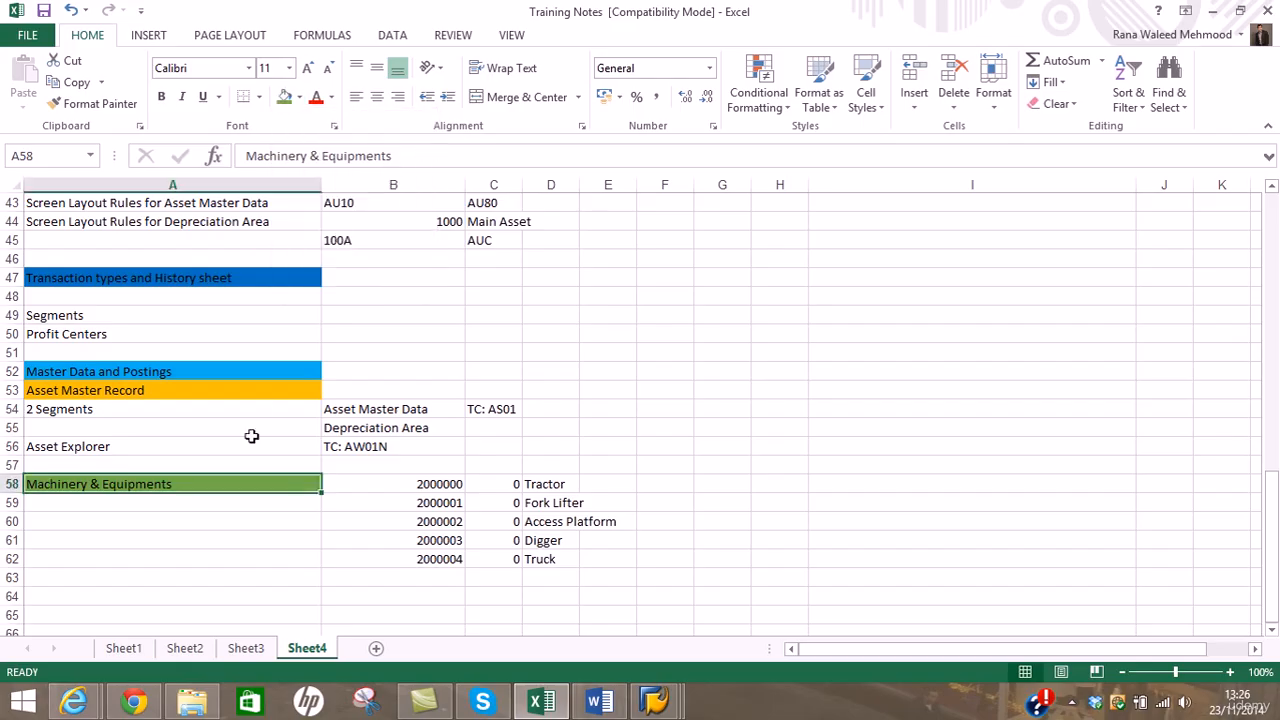
pyautogui.click(214, 580)
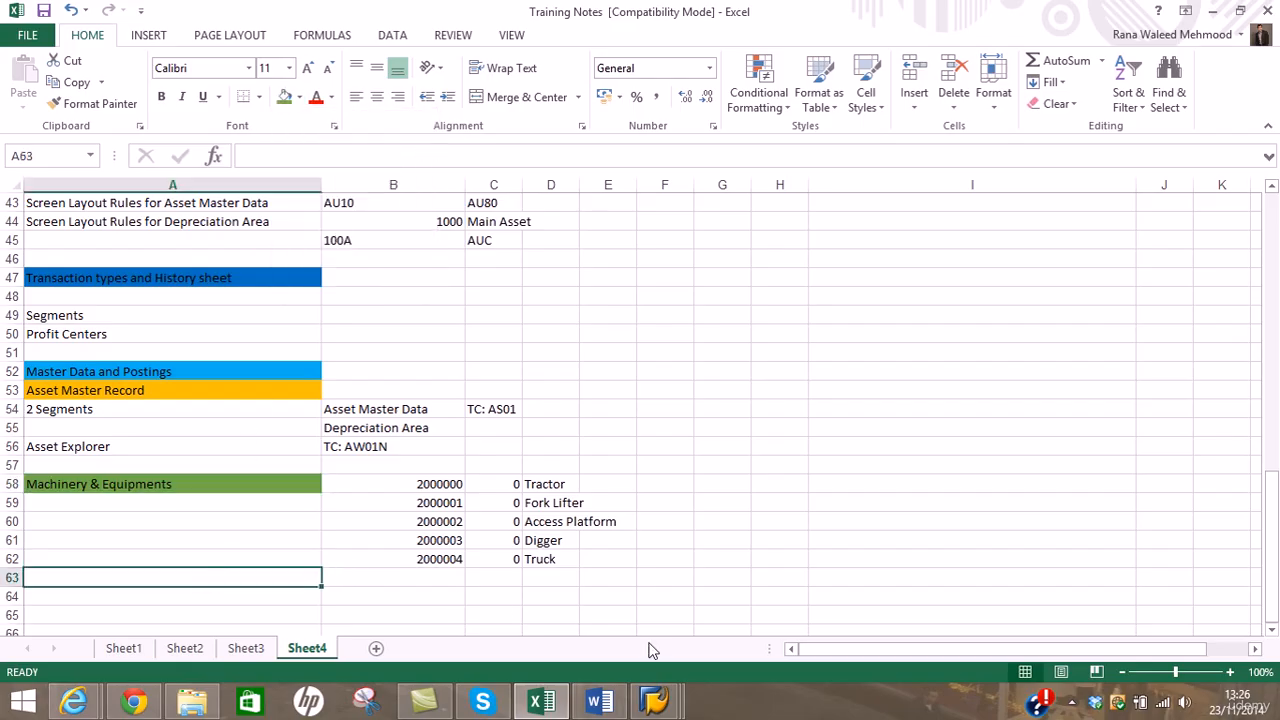
# Switch to the SAP Create Asset screen and choose asset class AC4000 (Vehicles) from the classes found for company code AU01
pyautogui.moveTo(654, 703)
pyautogui.click(539, 642)
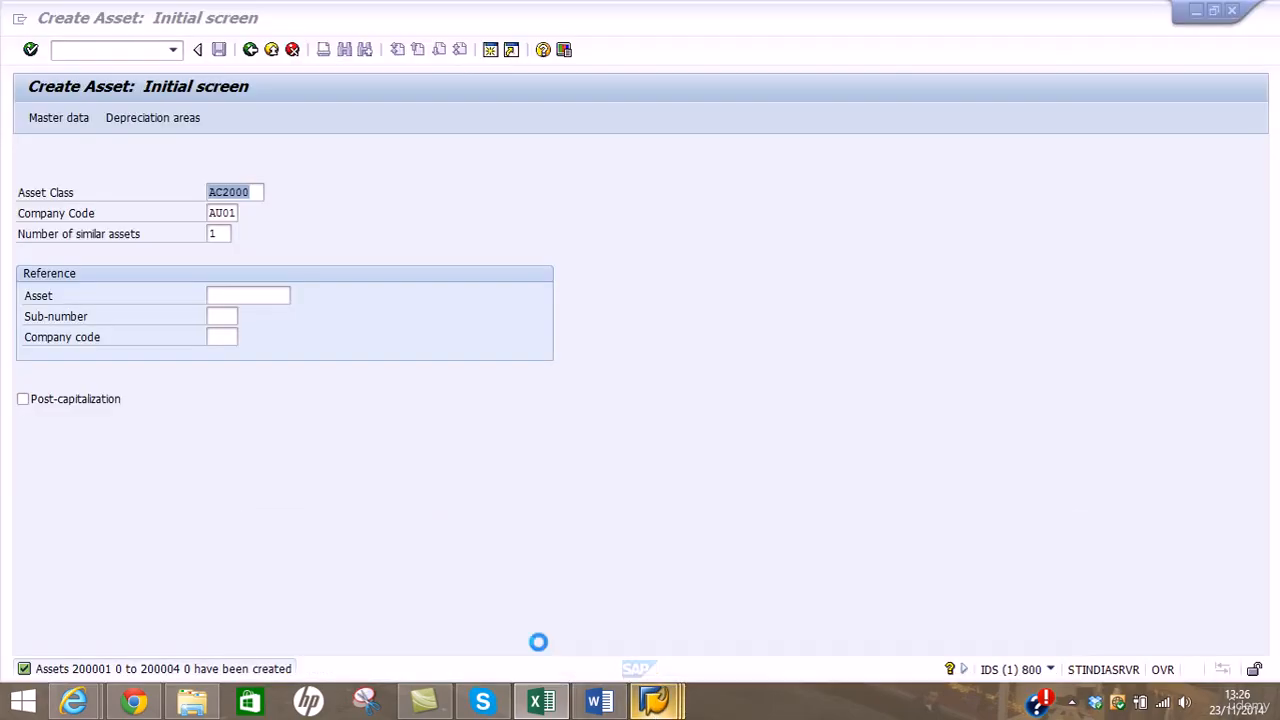
pyautogui.click(271, 192)
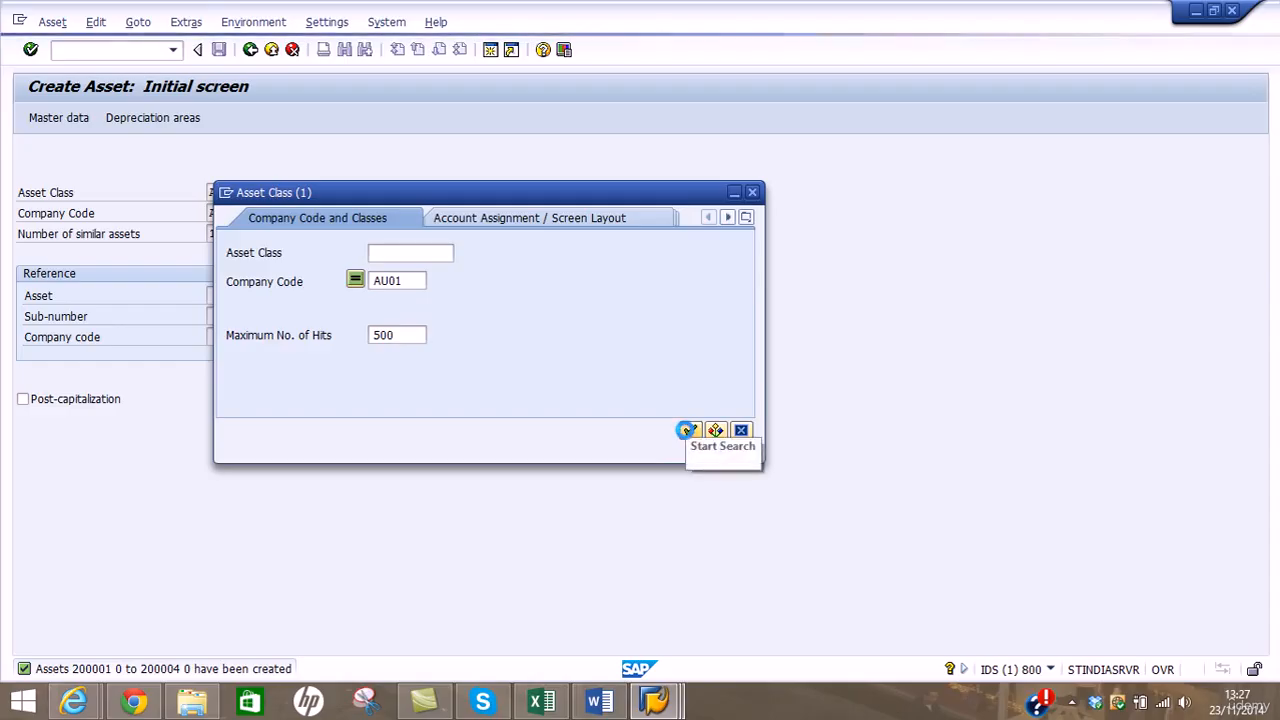
pyautogui.click(686, 430)
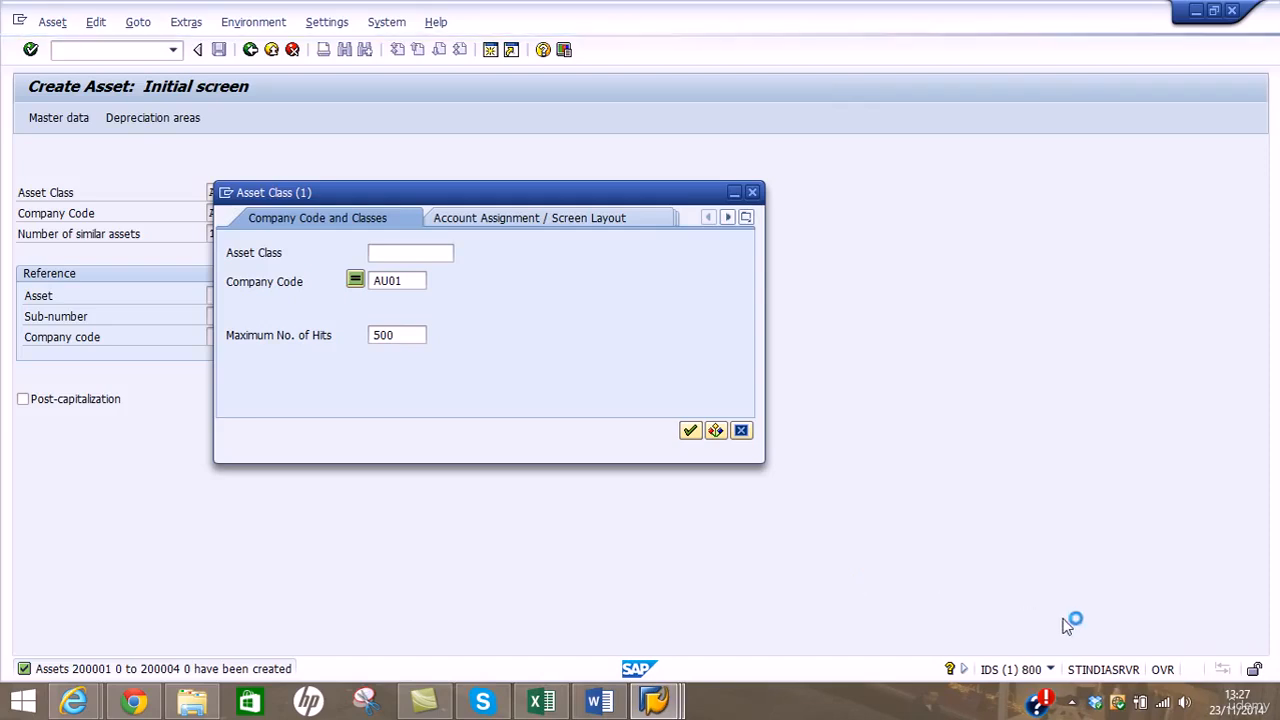
pyautogui.click(1071, 701)
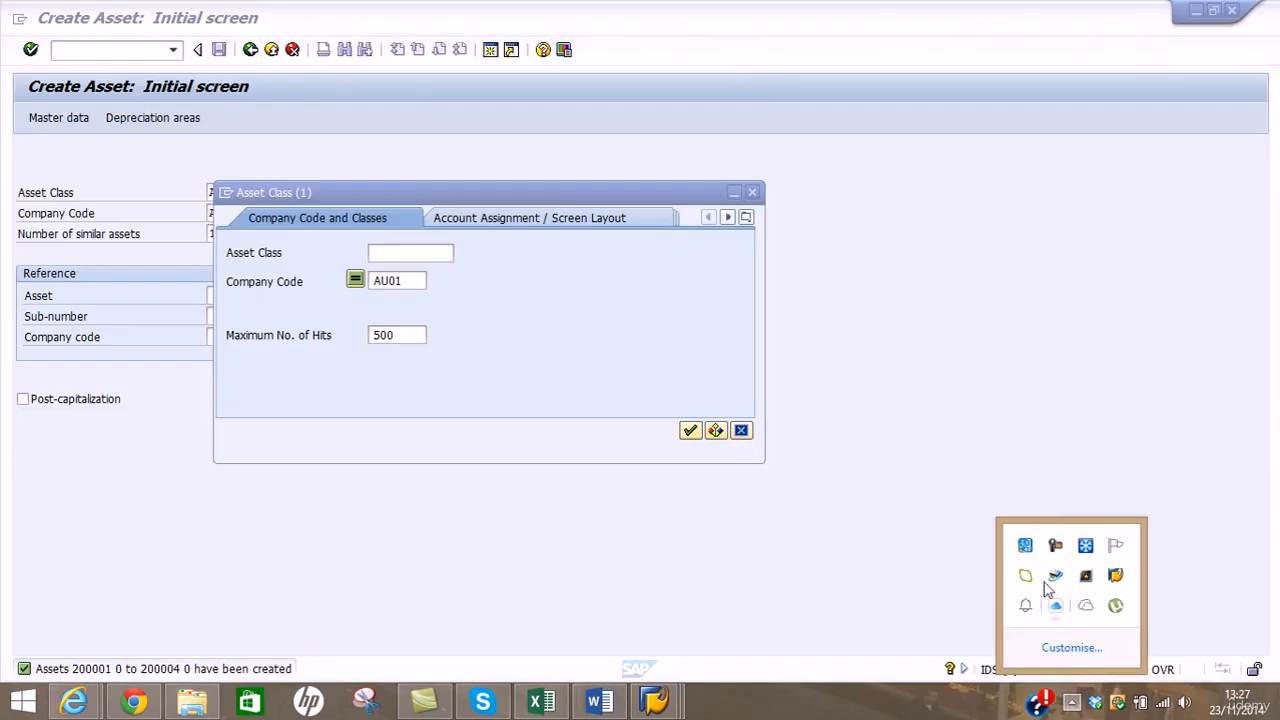
pyautogui.click(1058, 548)
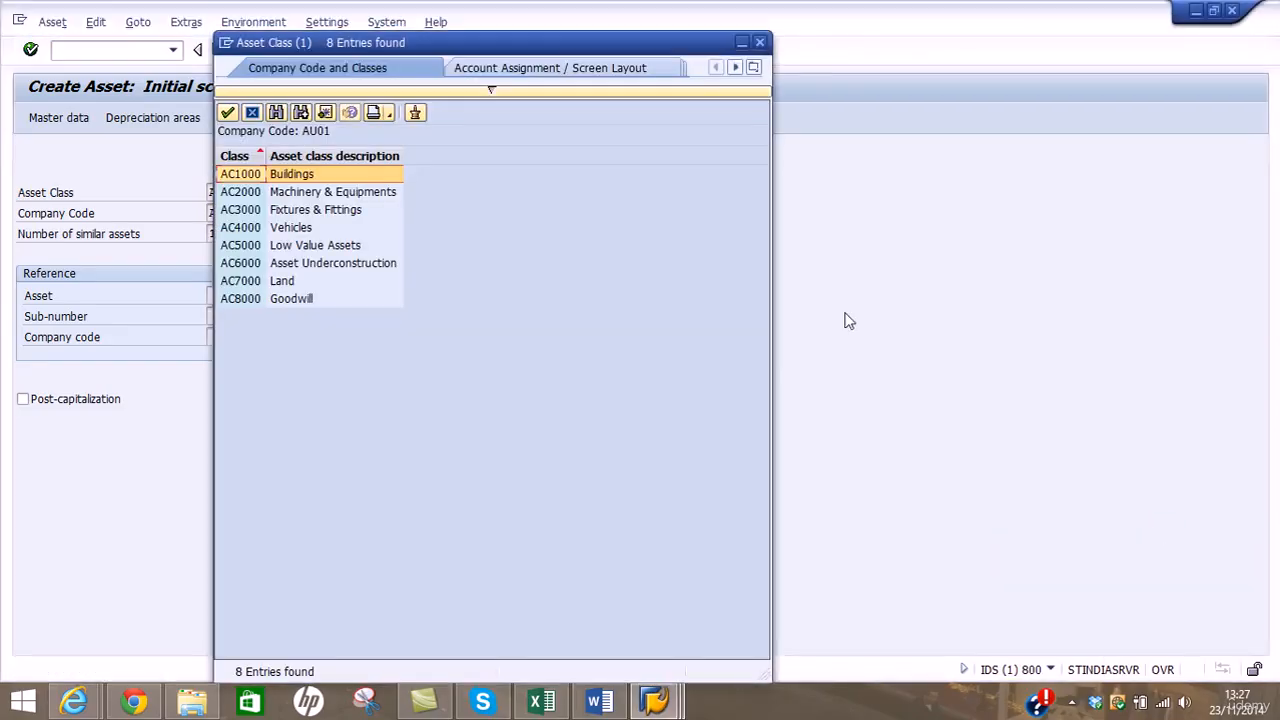
pyautogui.click(254, 229)
pyautogui.click(251, 227)
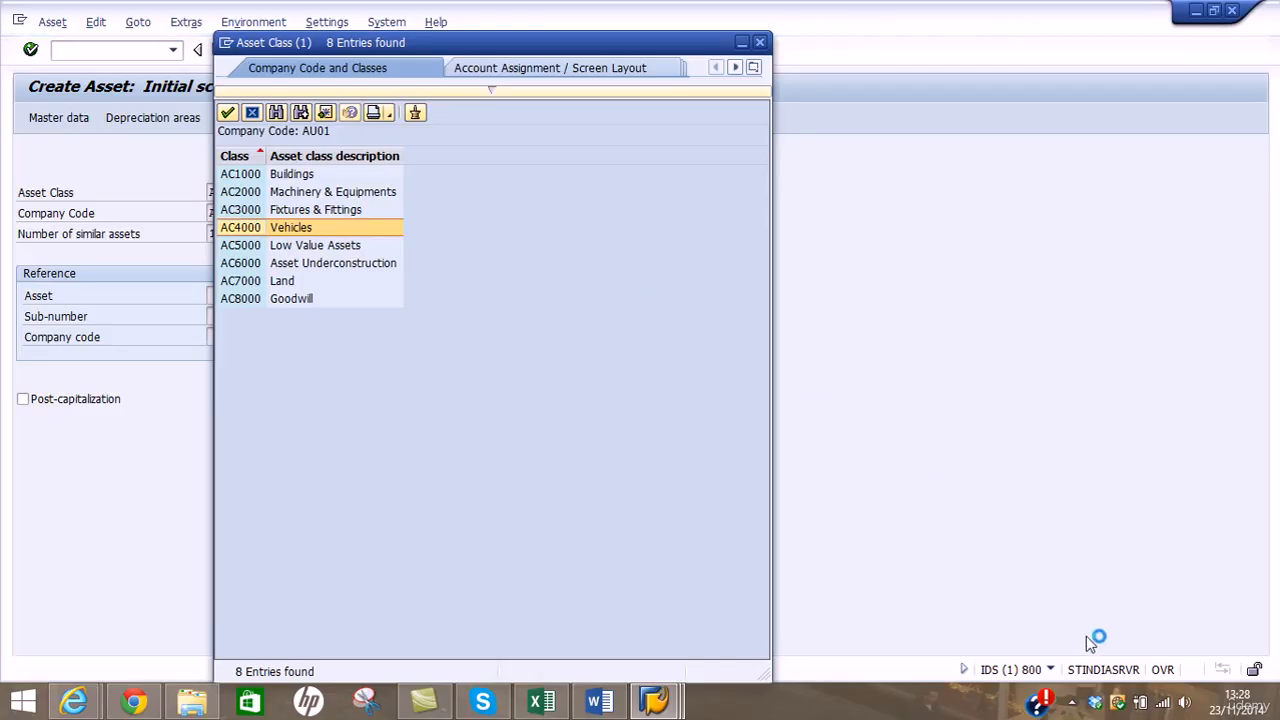
pyautogui.click(1071, 703)
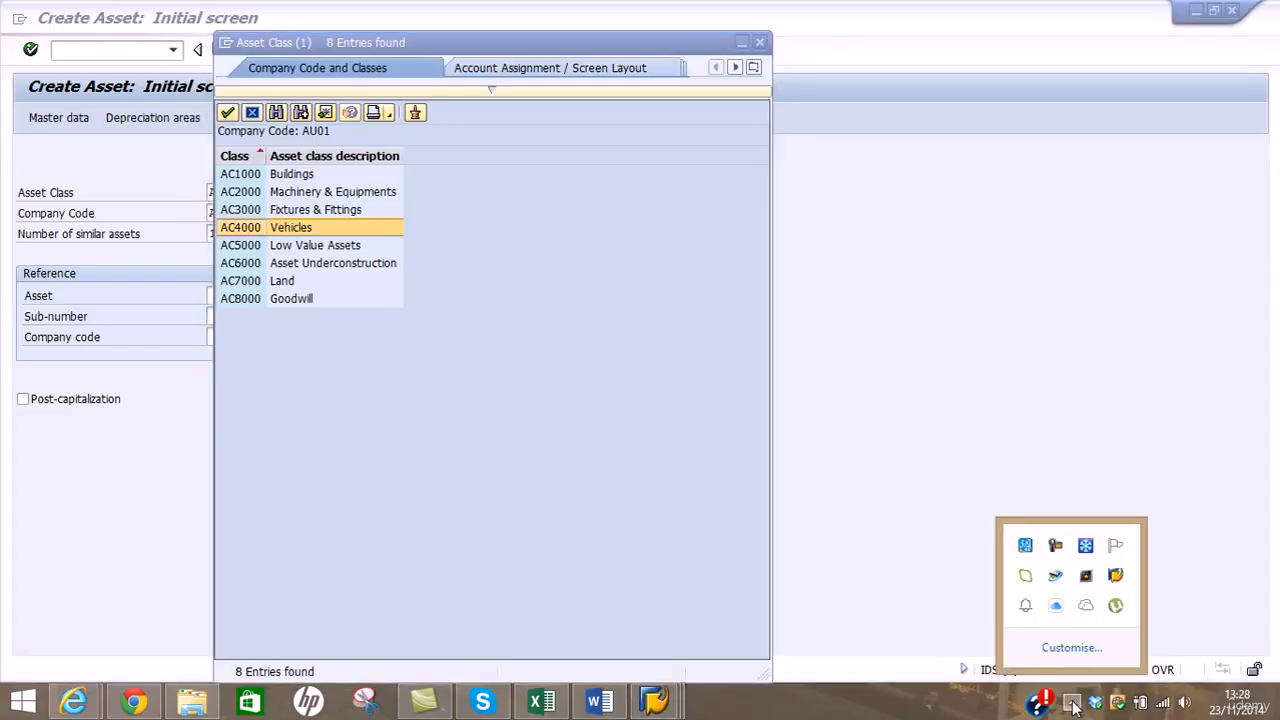
pyautogui.click(1056, 545)
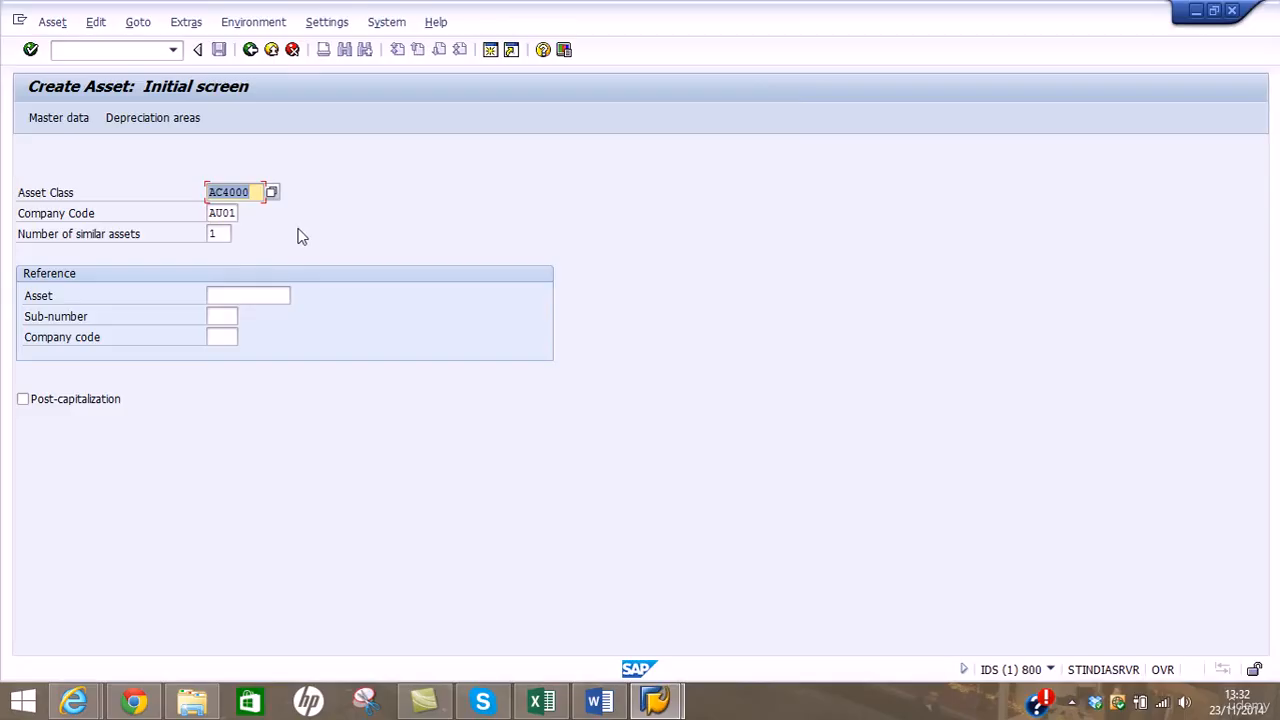
# Set the number of similar assets to 5 and proceed to the AC4000 asset master data
pyautogui.click(224, 234)
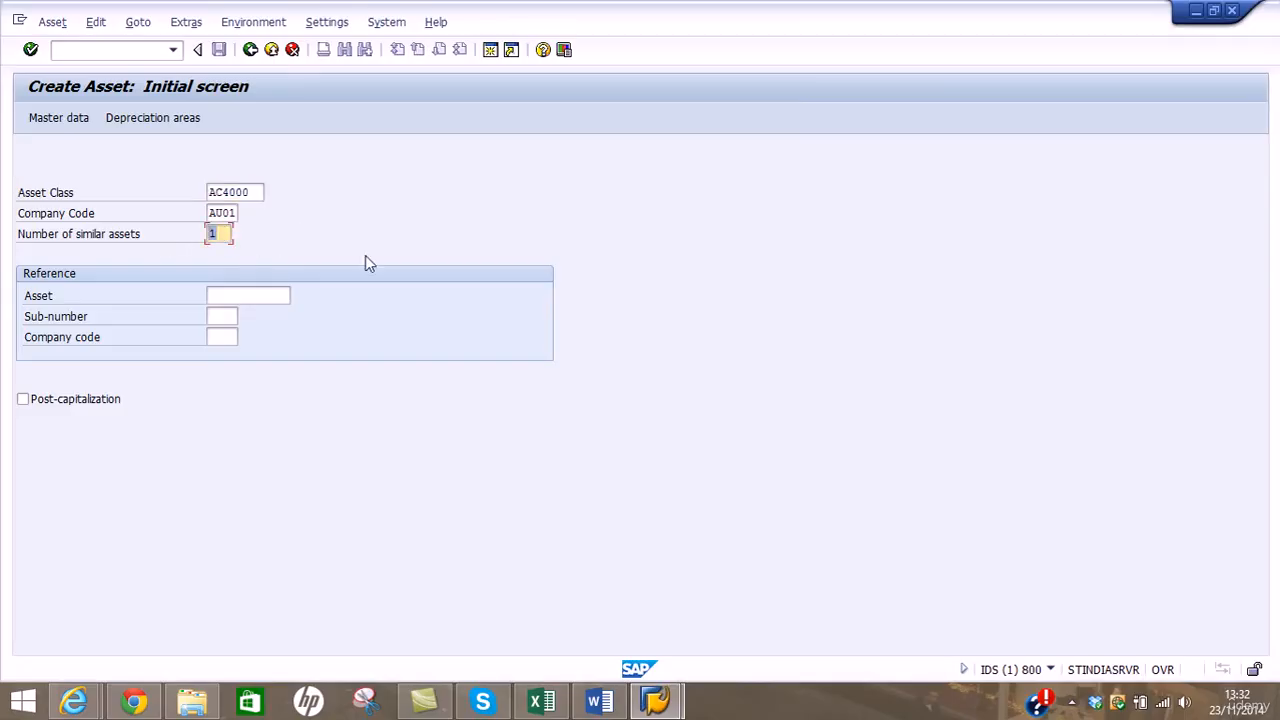
pyautogui.write('5')
pyautogui.press('Return')
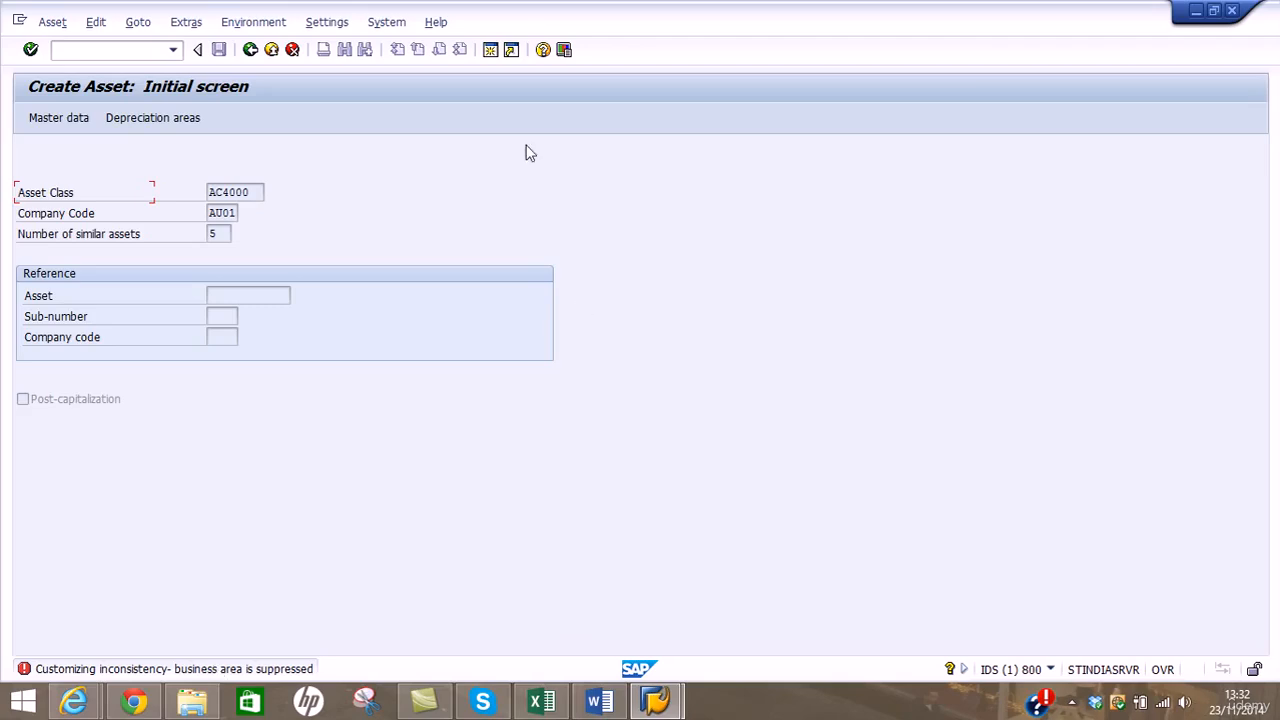
# Open a new SAP session, close its blank SAP Easy Access window, and open another session
pyautogui.click(491, 50)
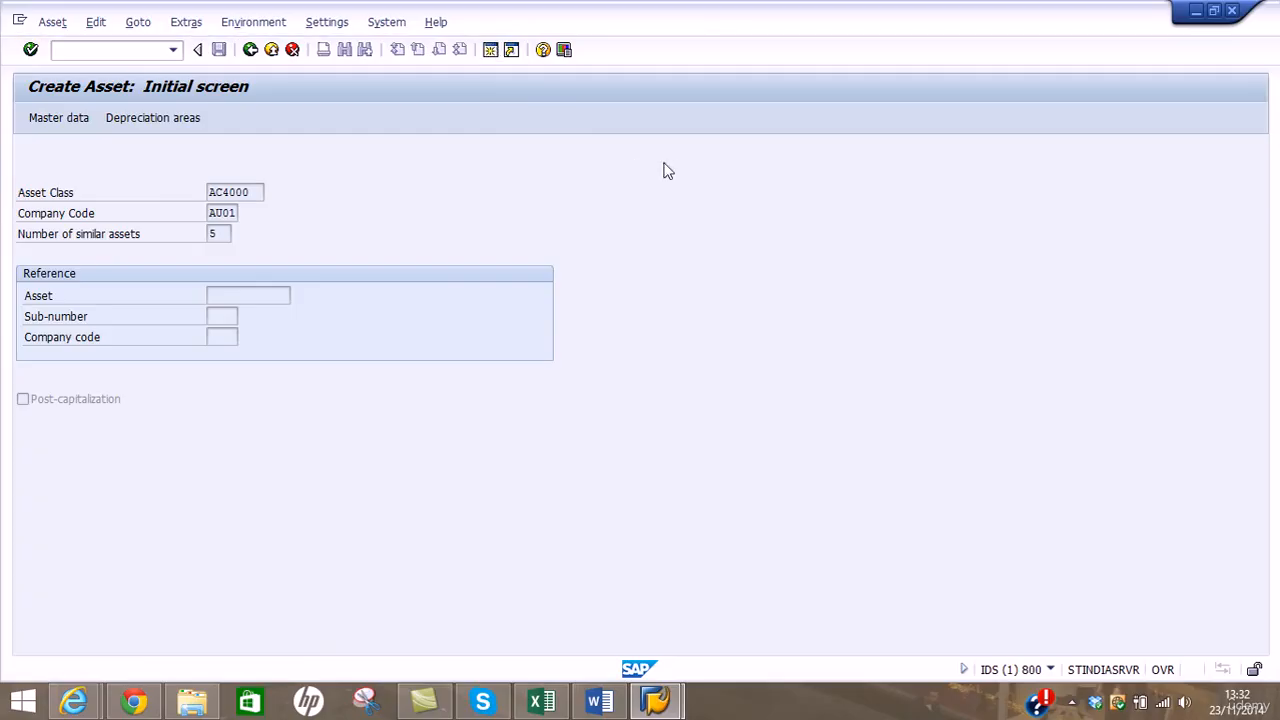
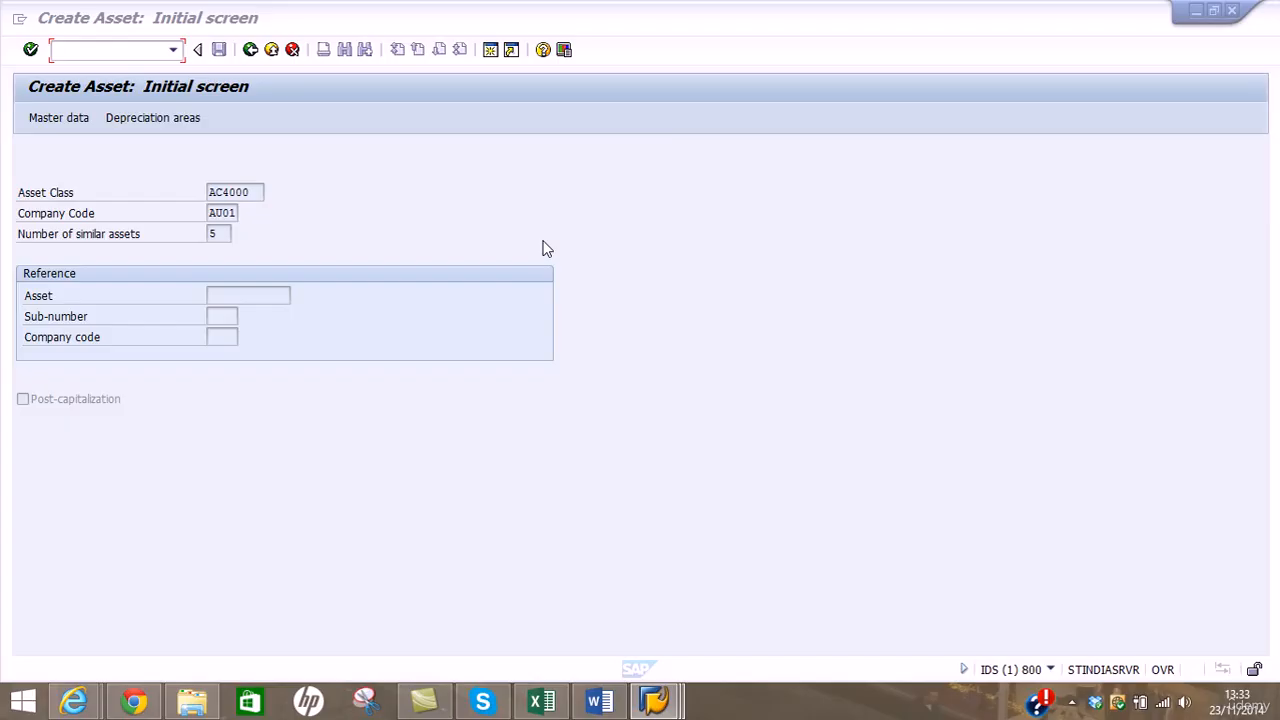
pyautogui.moveTo(666, 709)
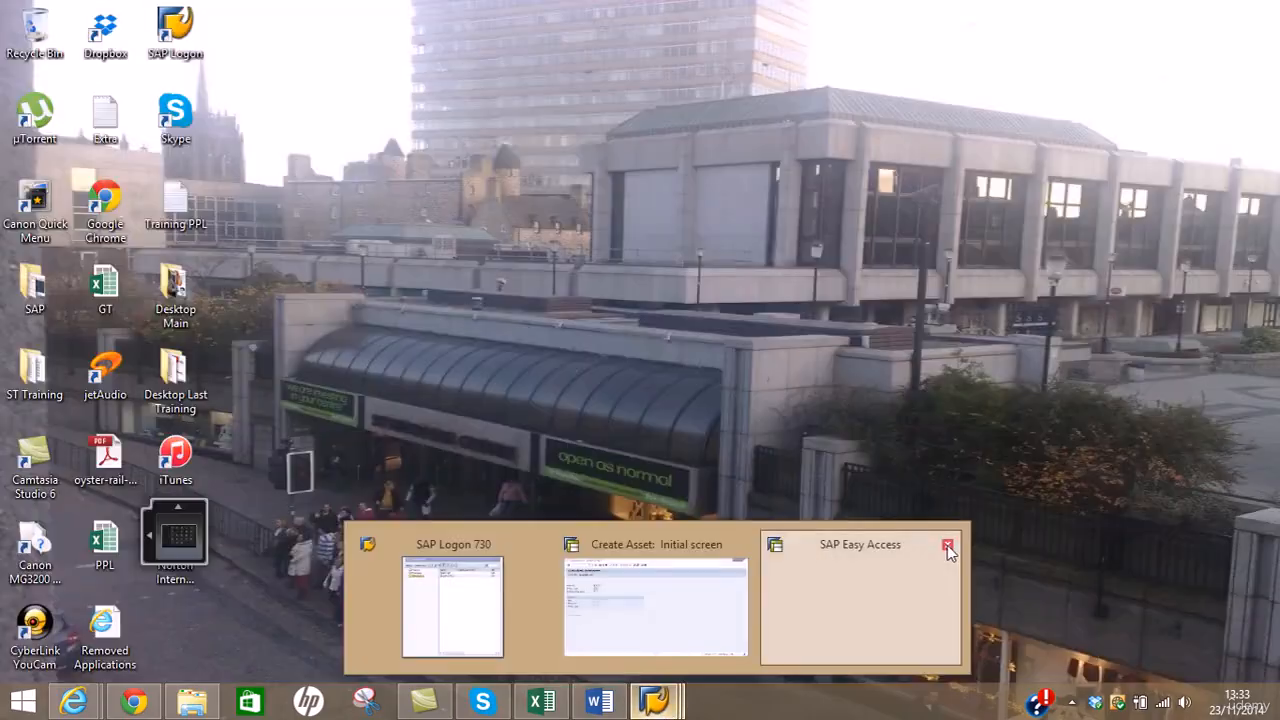
pyautogui.click(949, 543)
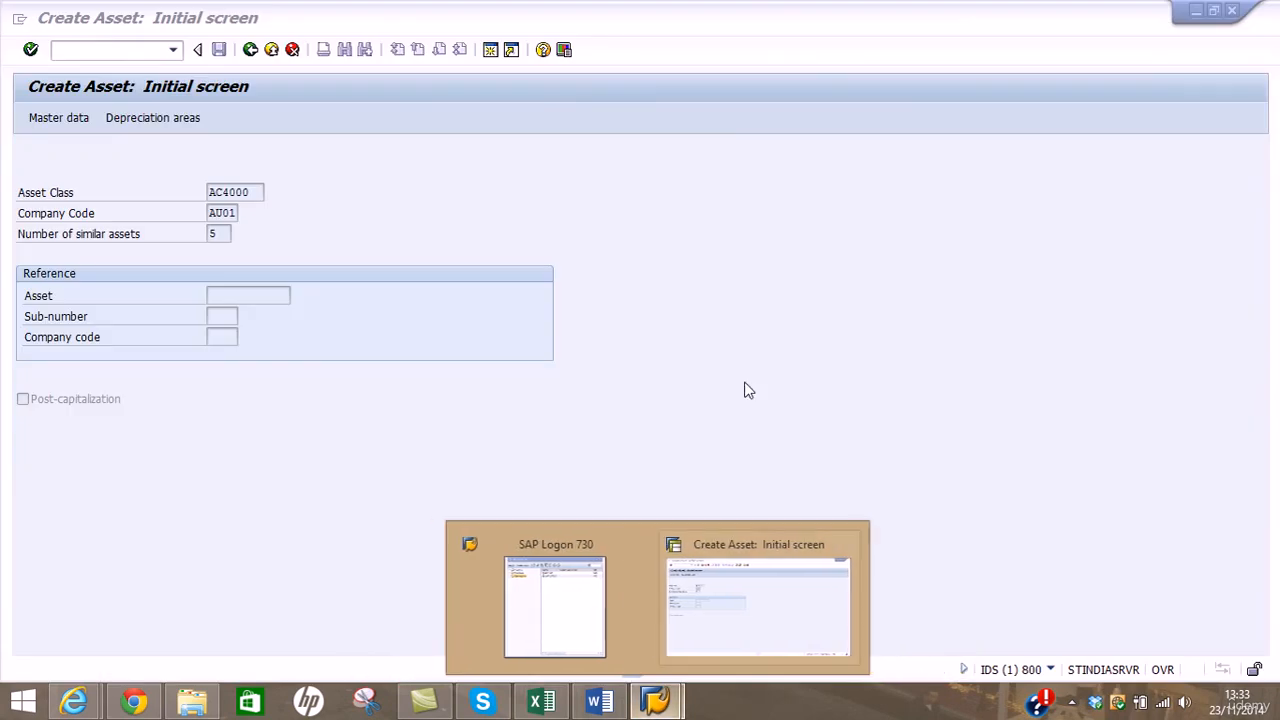
pyautogui.click(492, 50)
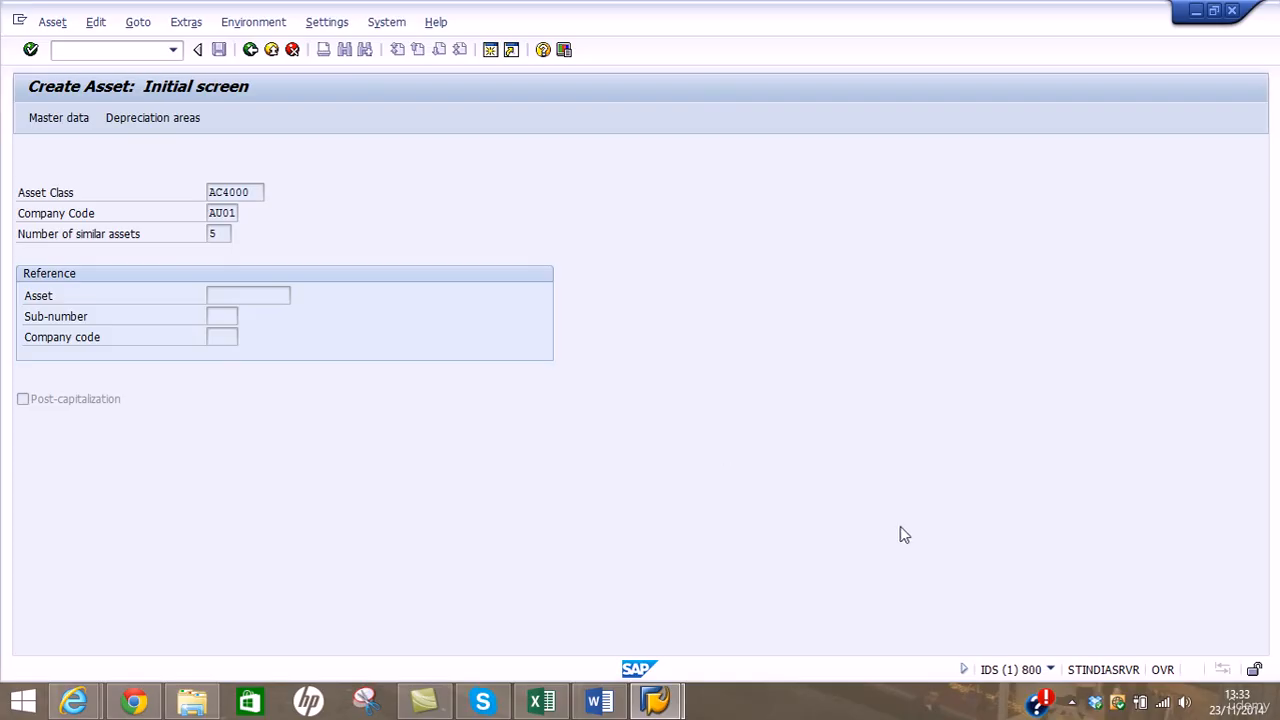
pyautogui.click(1071, 702)
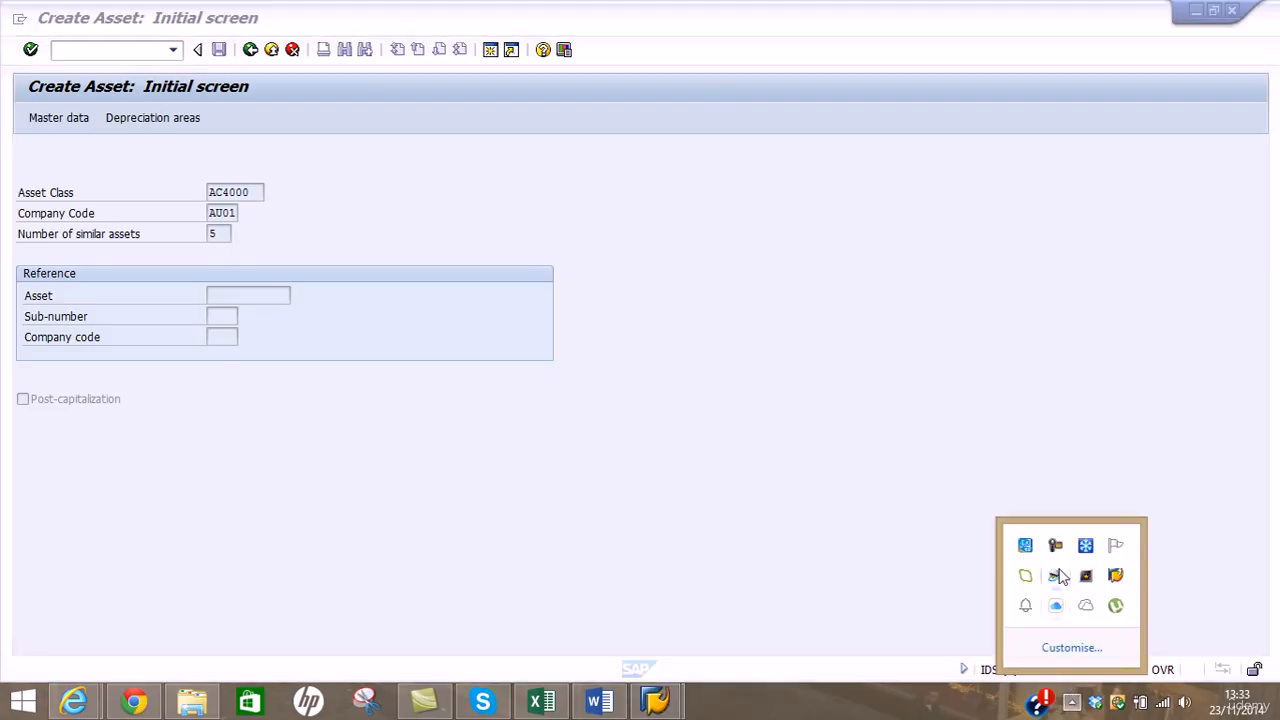
pyautogui.click(1056, 548)
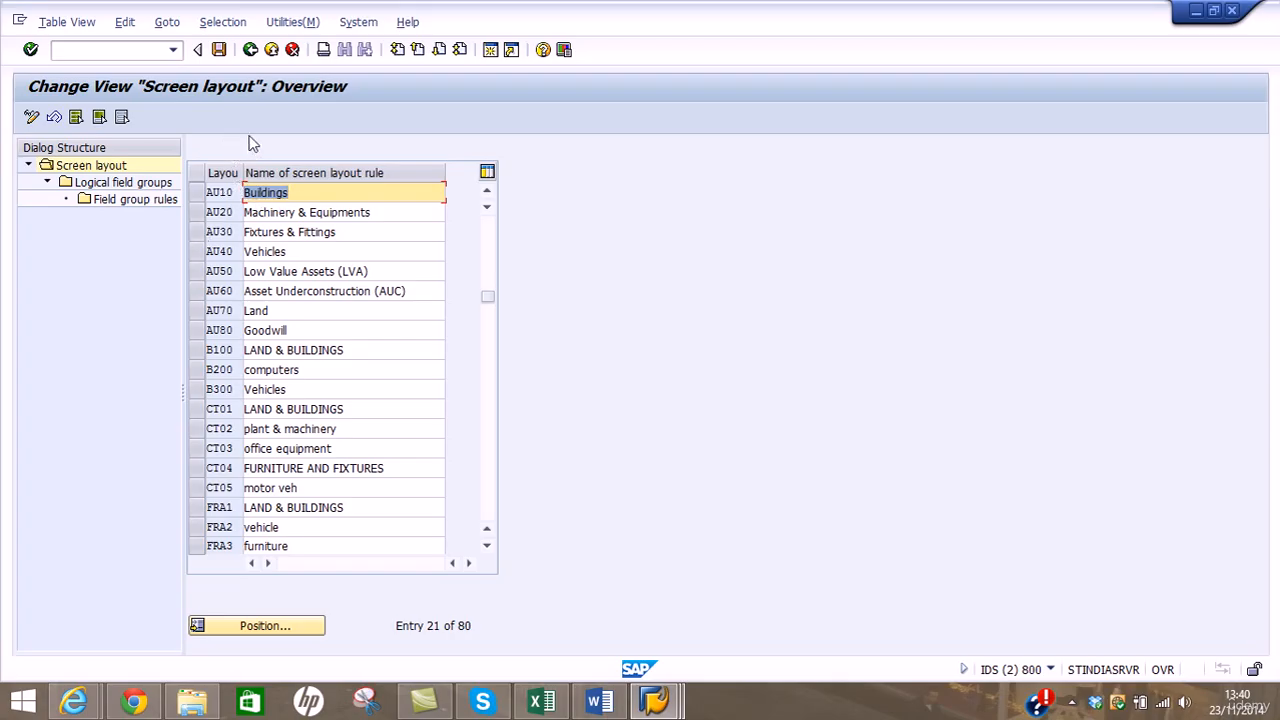
# Open the field group rules of logical field group 3 (Time-dependent data) for screen layout AU10 (Buildings)
pyautogui.click(212, 192)
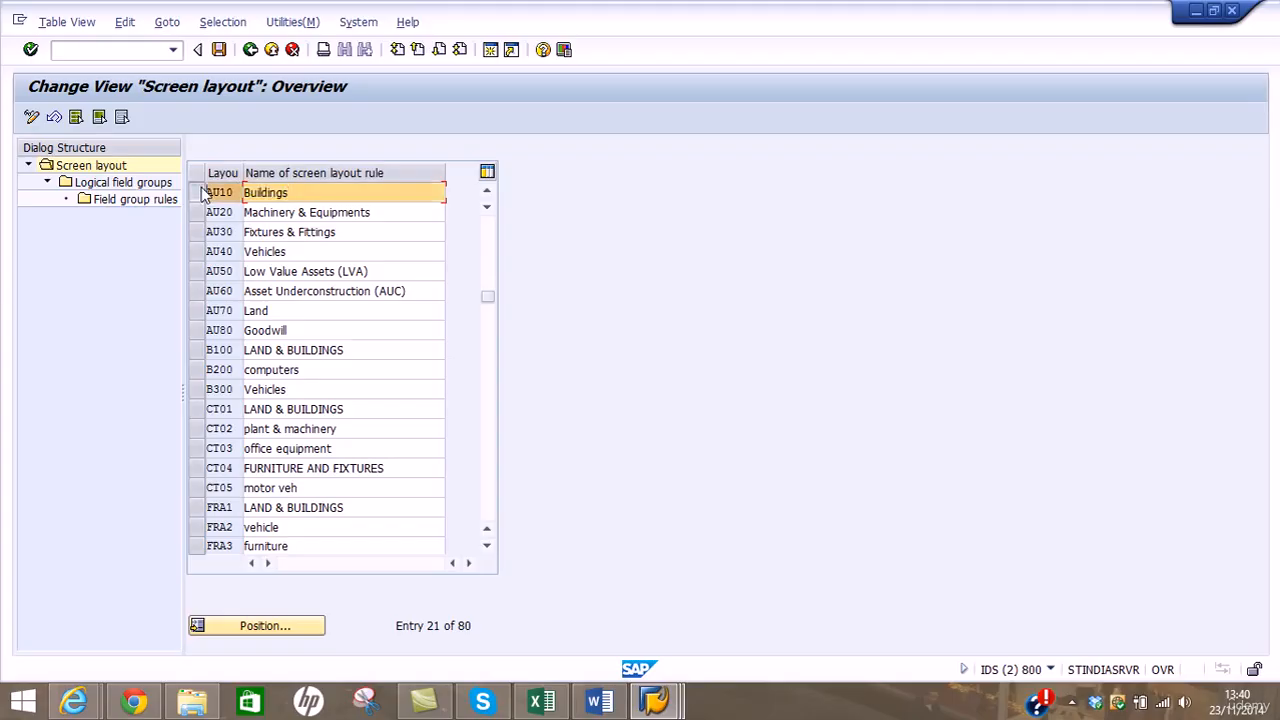
pyautogui.doubleClick(140, 182)
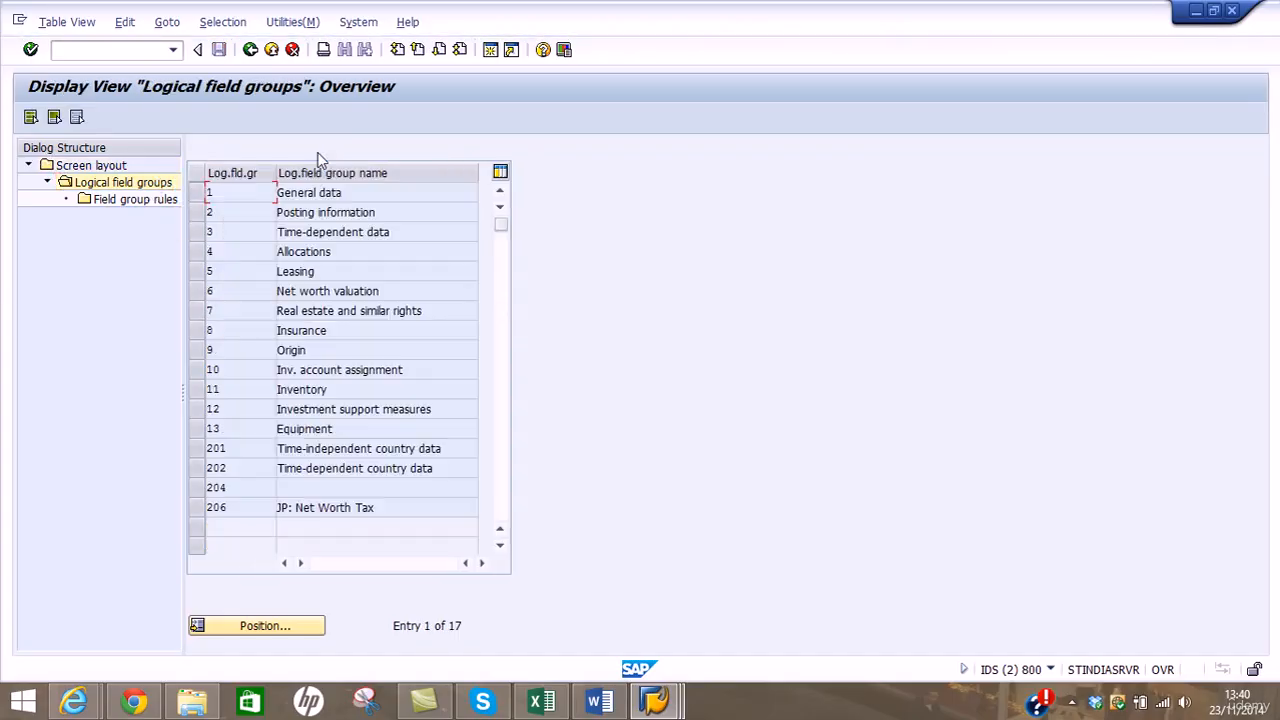
pyautogui.click(196, 233)
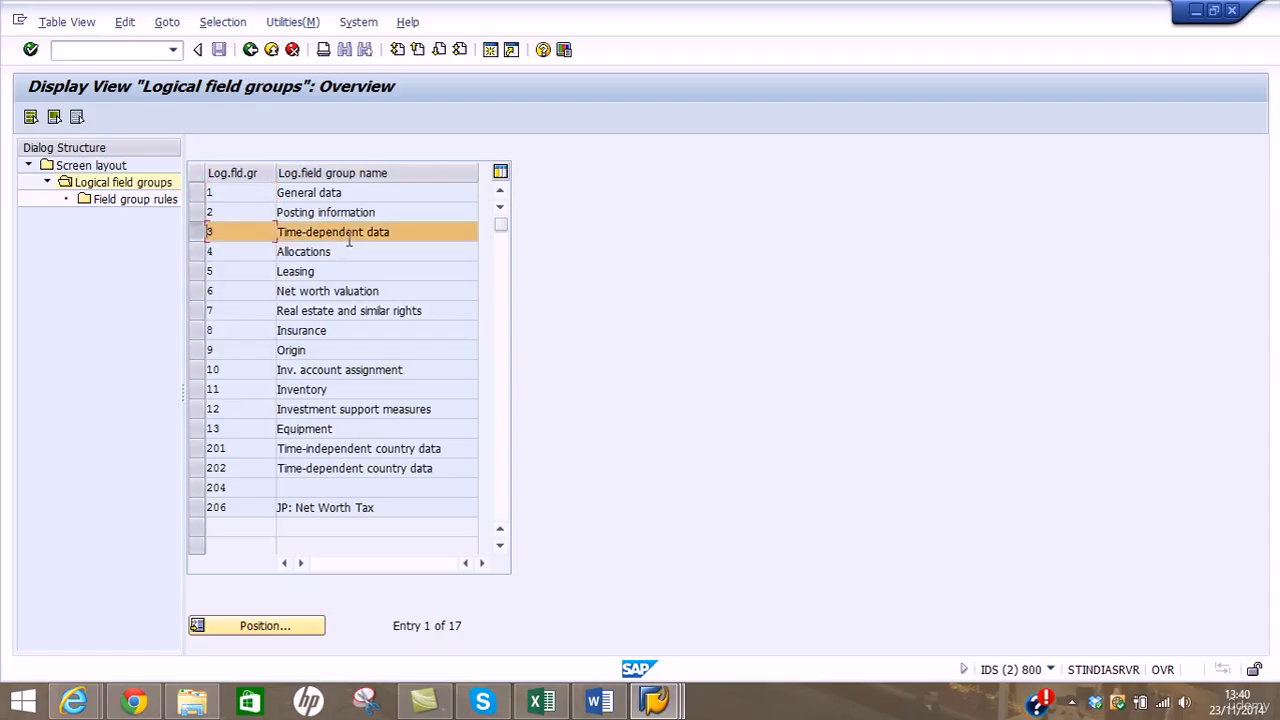
pyautogui.click(150, 200)
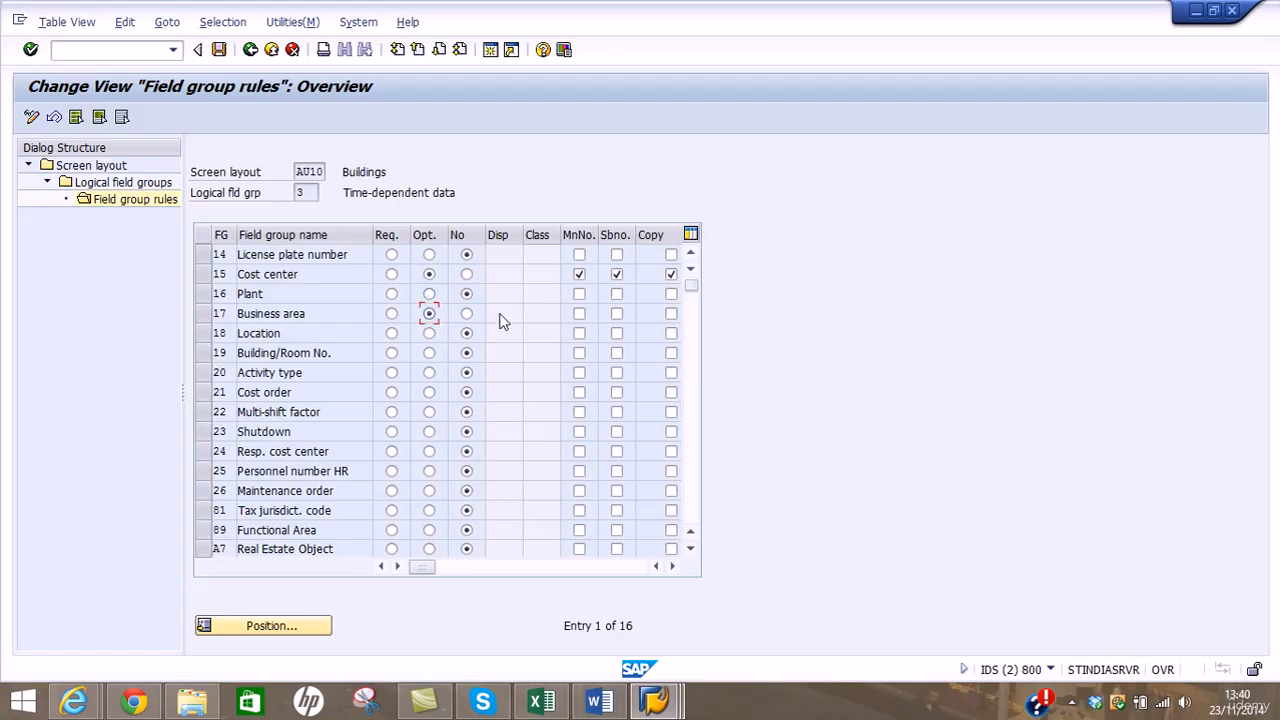
# Enable main asset number maintenance (MnNo.) for Business area in AU10, save under customizing request IDSK902710, and leave the rules
pyautogui.click(578, 313)
pyautogui.click(579, 314)
pyautogui.click(219, 50)
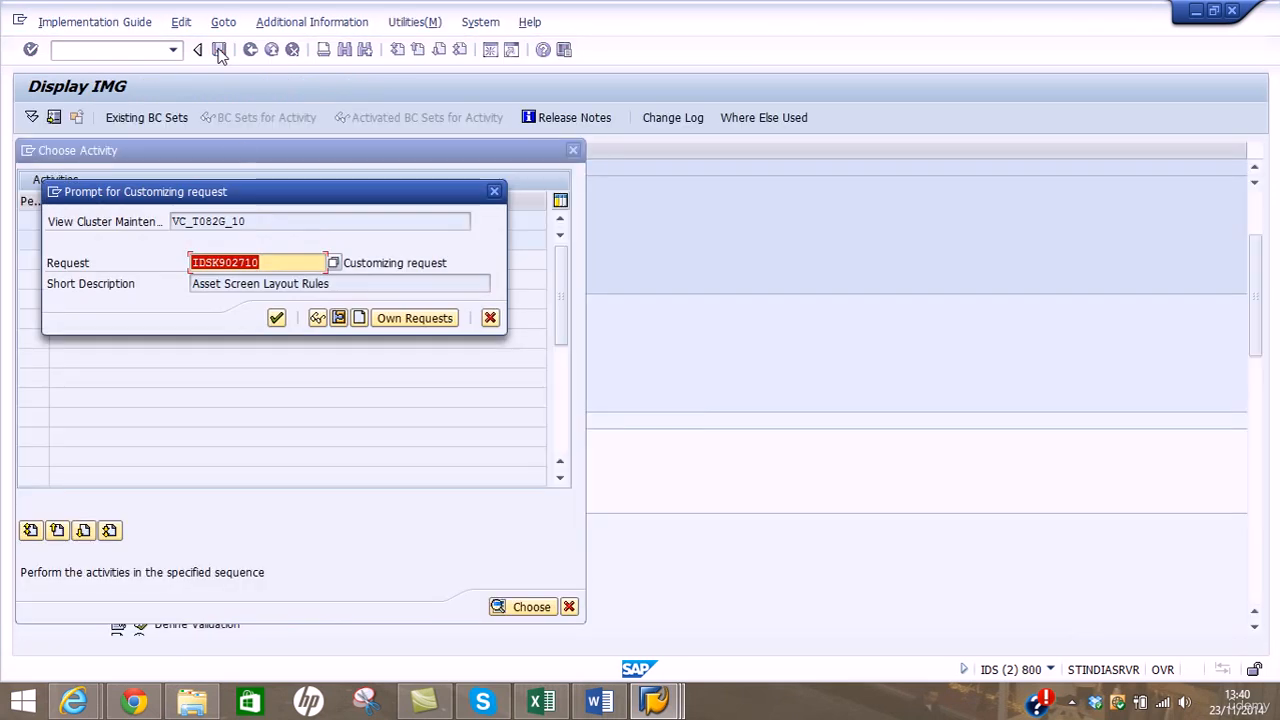
pyautogui.click(277, 318)
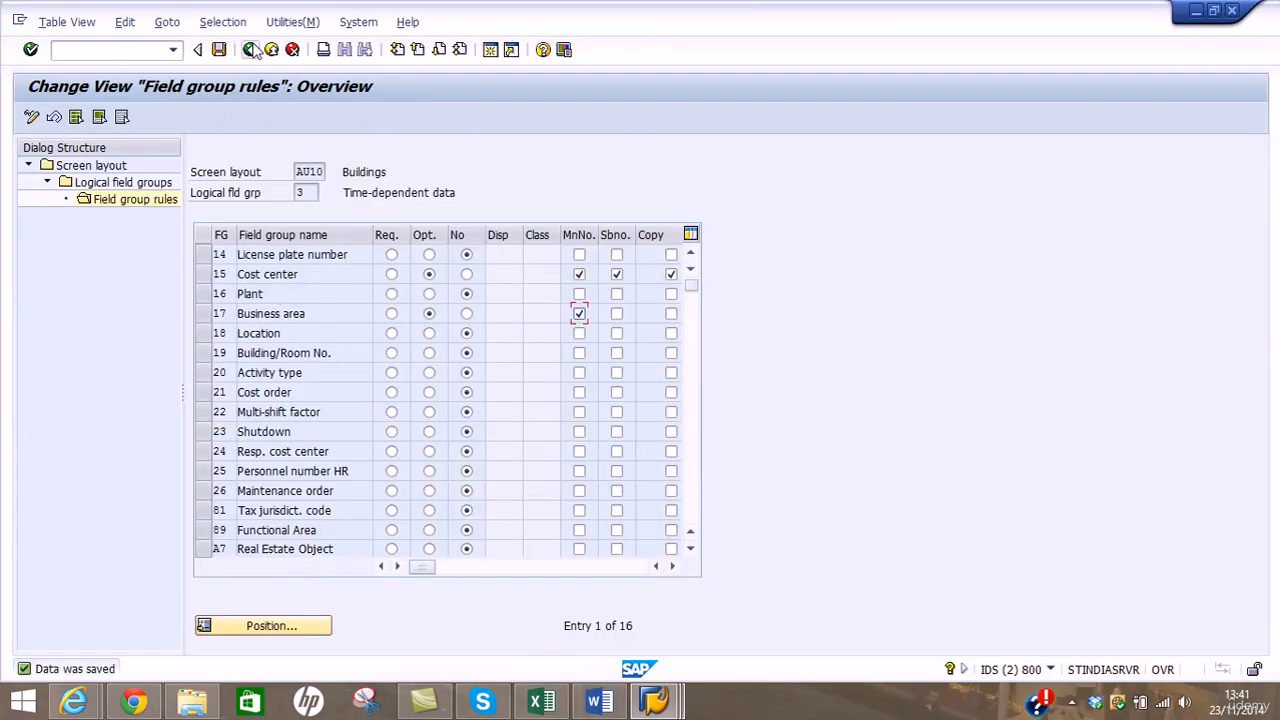
pyautogui.click(251, 49)
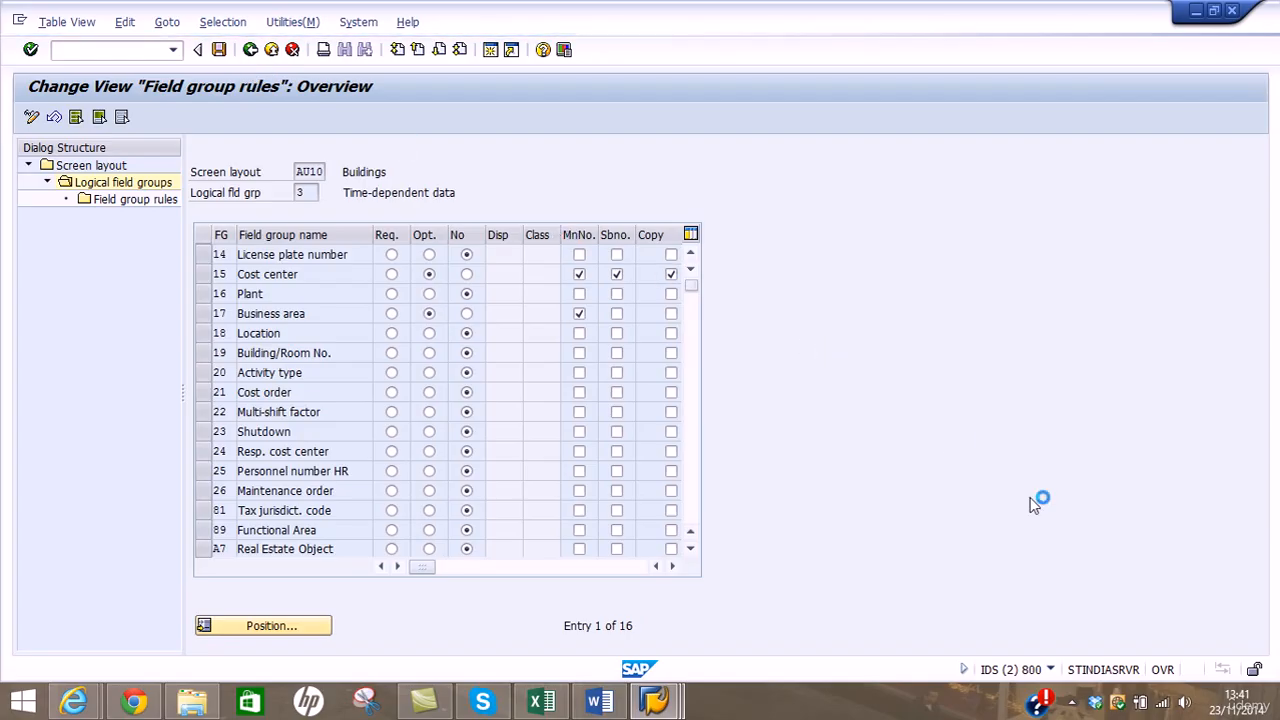
pyautogui.click(1071, 702)
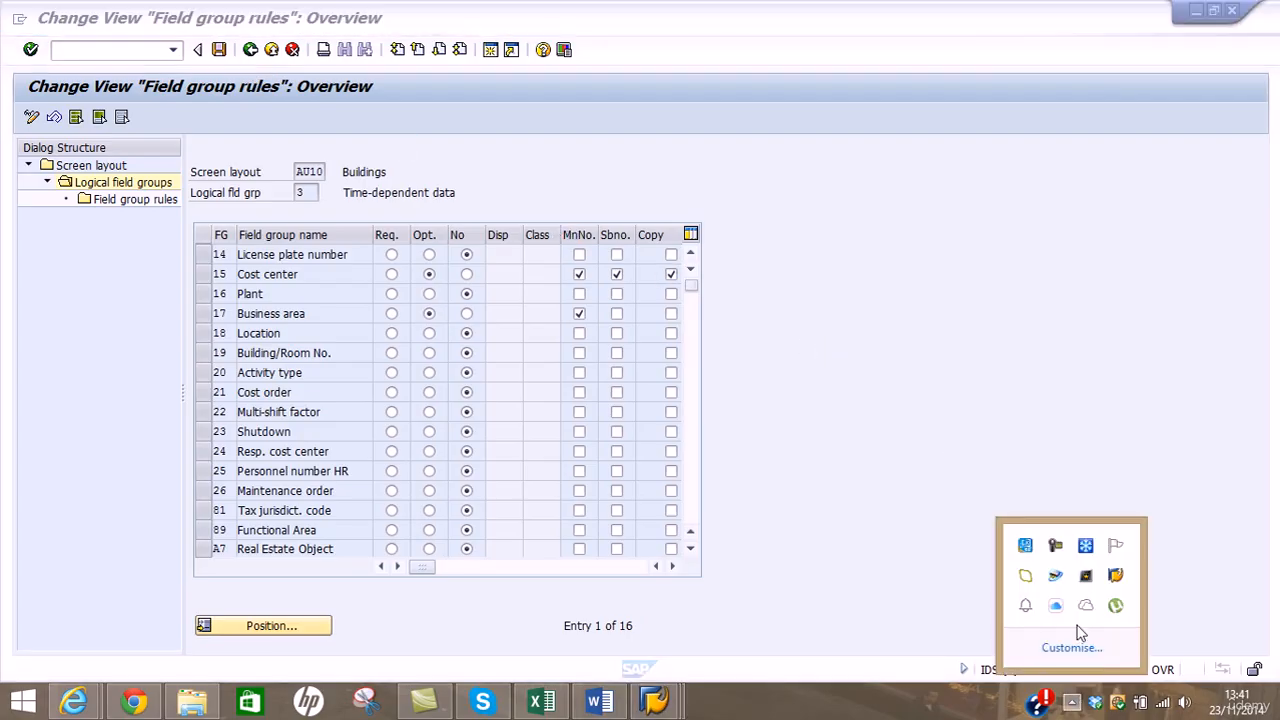
pyautogui.click(1060, 573)
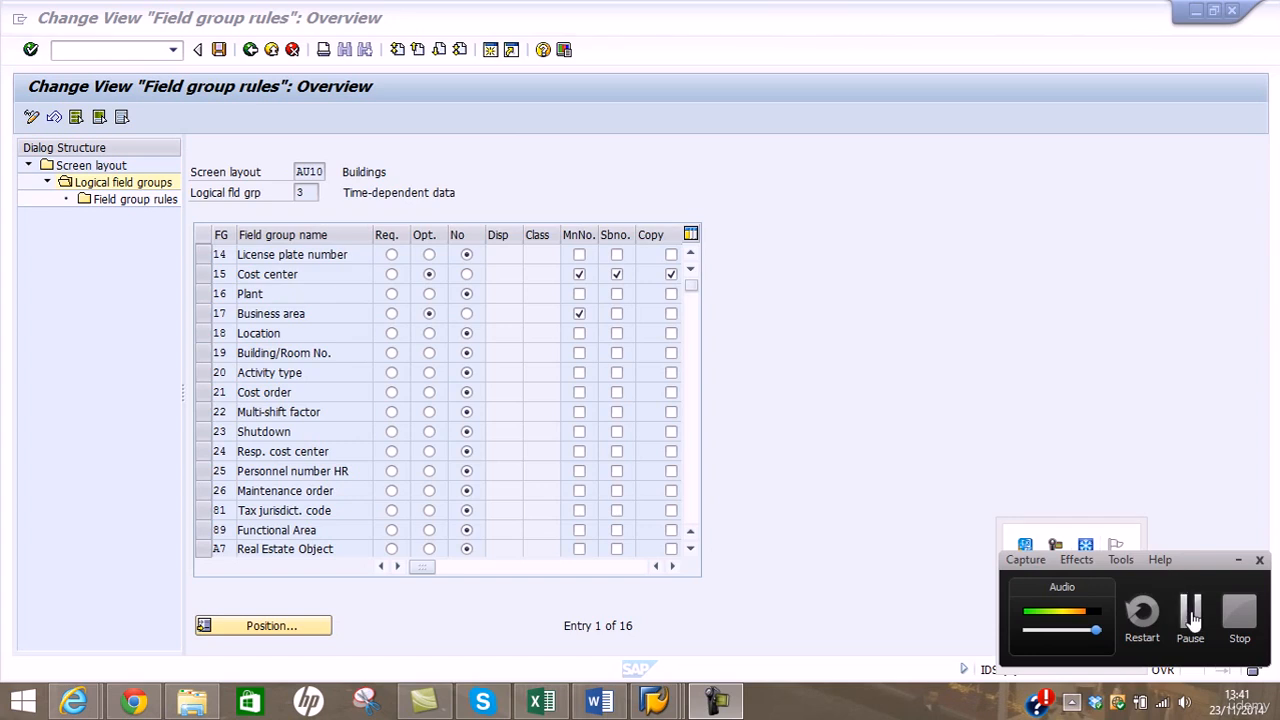
pyautogui.click(1190, 612)
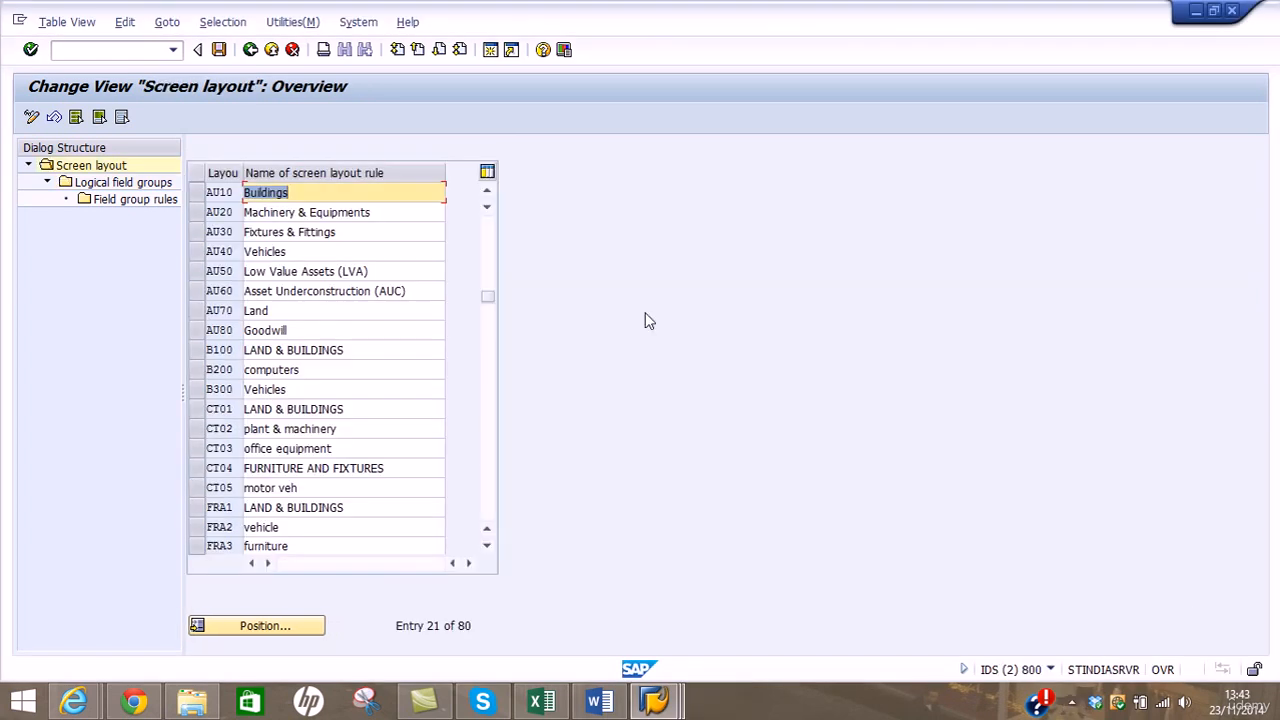
# Open the field group rules of logical field group 3 (Time-dependent data) for screen layout AU30 (Fixtures & Fittings)
pyautogui.click(198, 234)
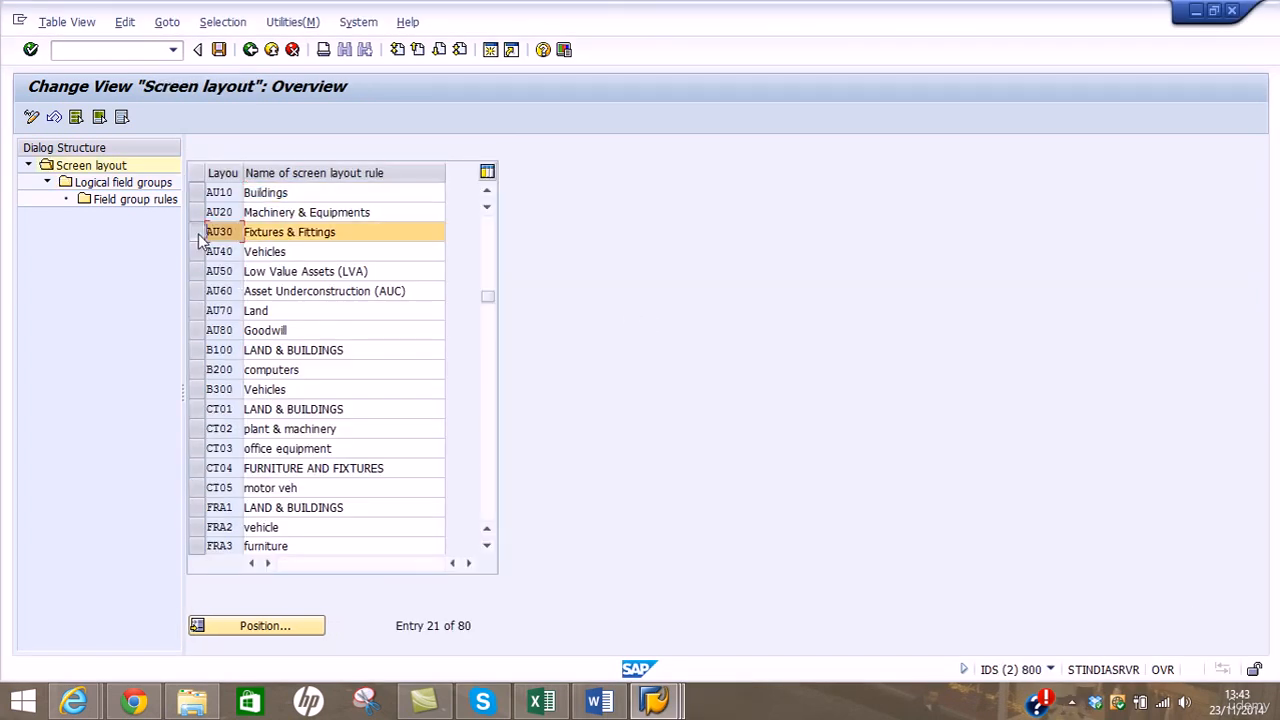
pyautogui.doubleClick(133, 184)
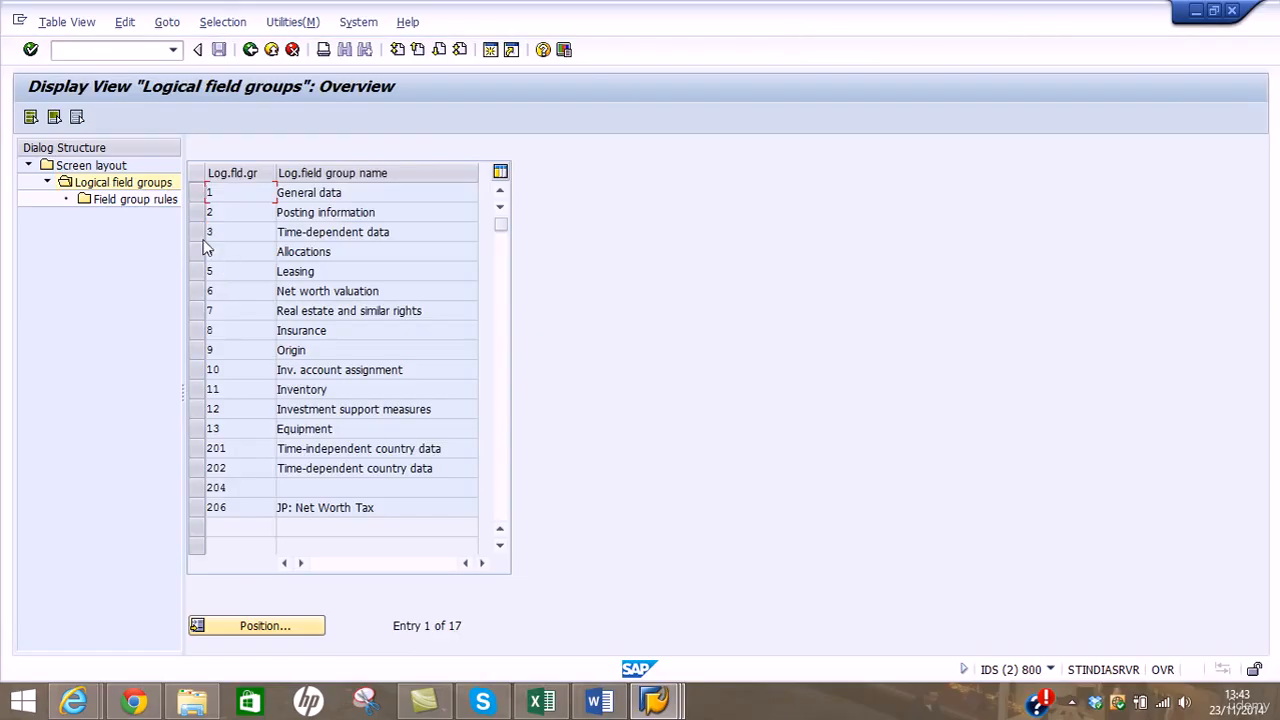
pyautogui.click(198, 233)
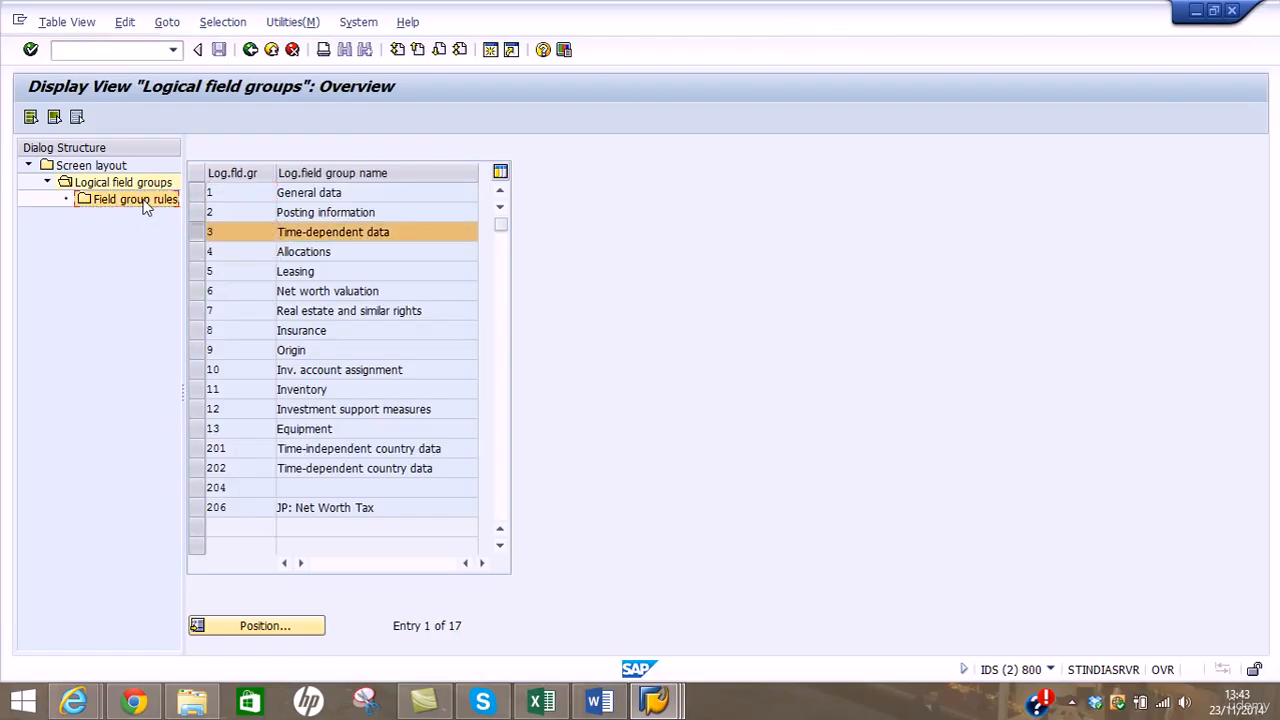
pyautogui.doubleClick(145, 205)
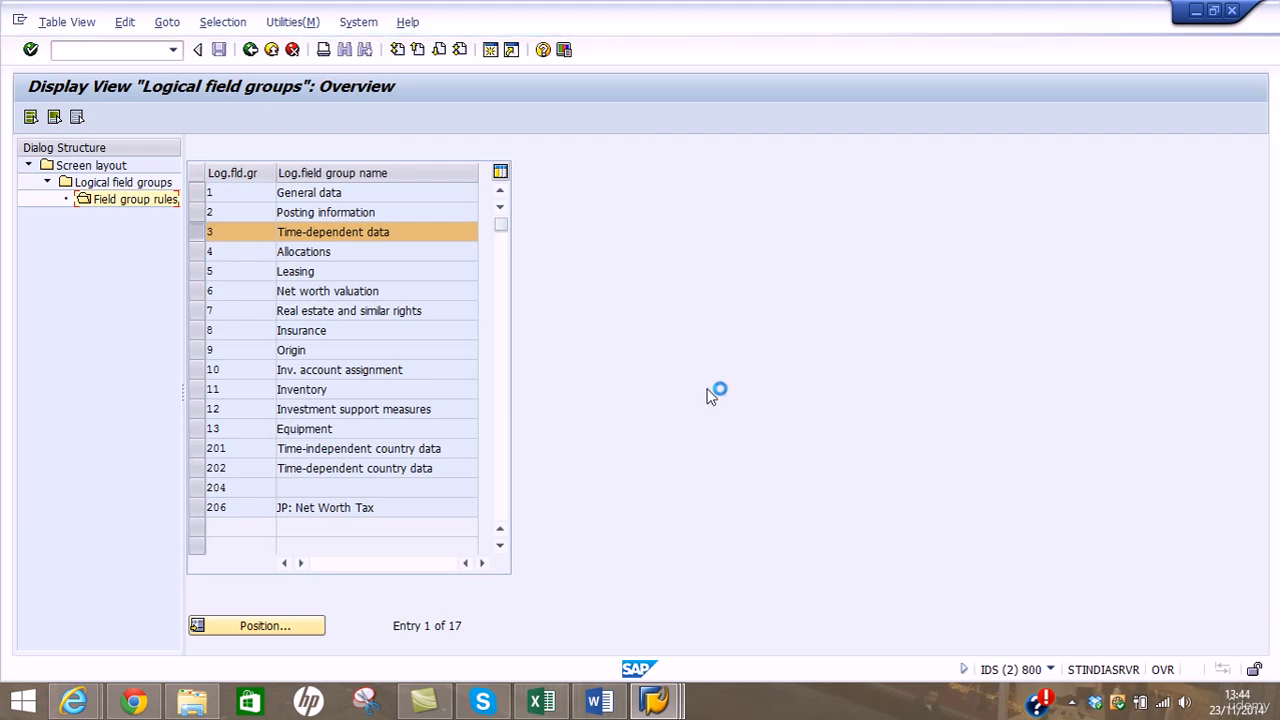
pyautogui.click(1072, 704)
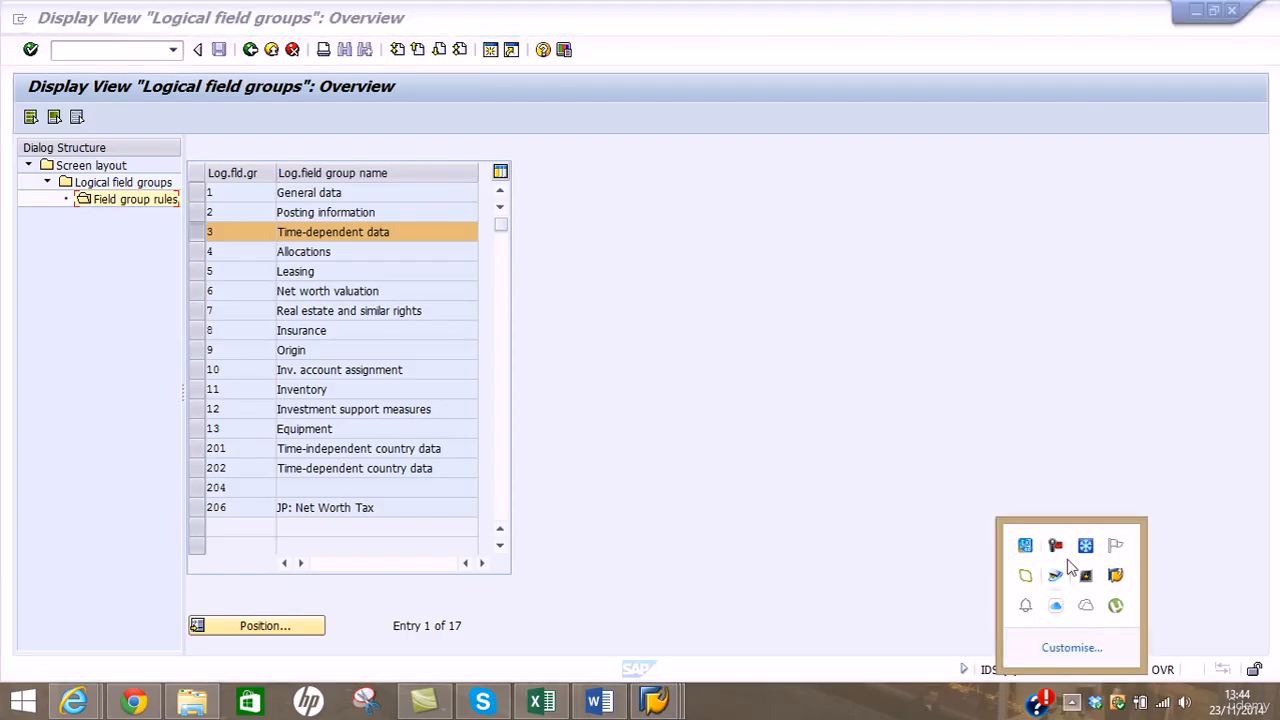
pyautogui.click(1056, 548)
pyautogui.click(958, 398)
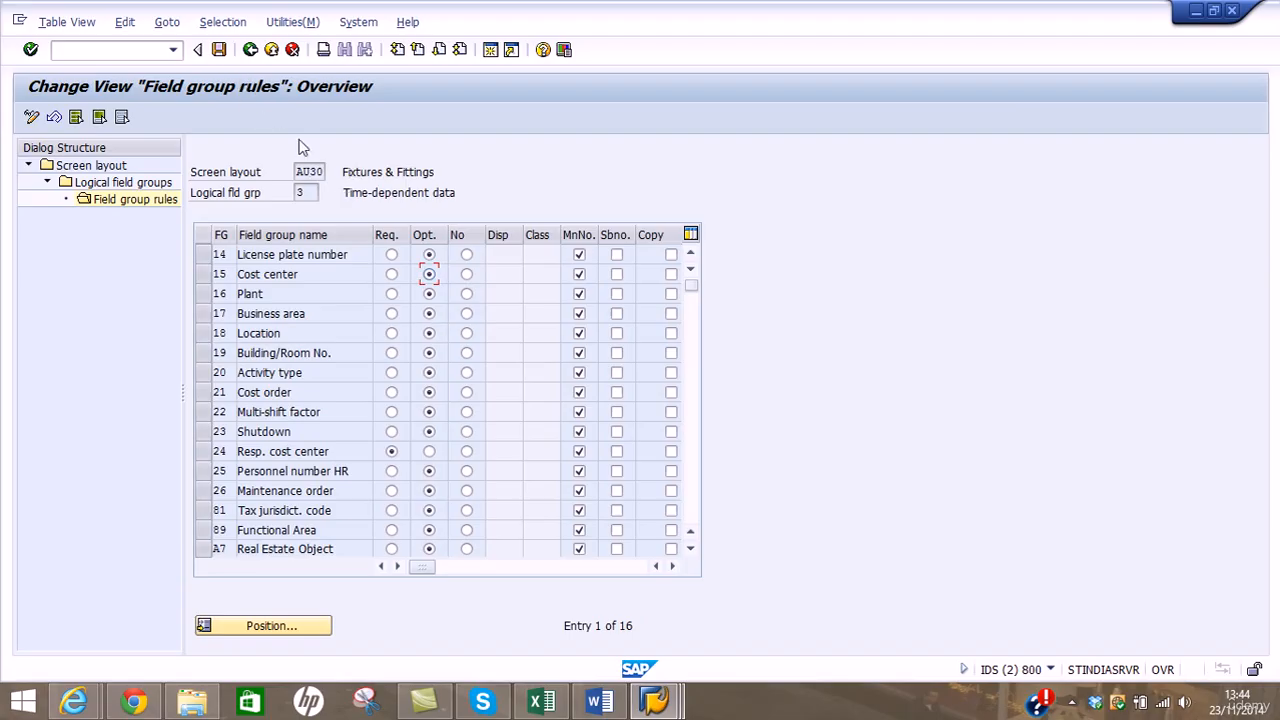
# Save the Time-dependent data field group rules of AU30 and return to the screen layout overview
pyautogui.click(219, 50)
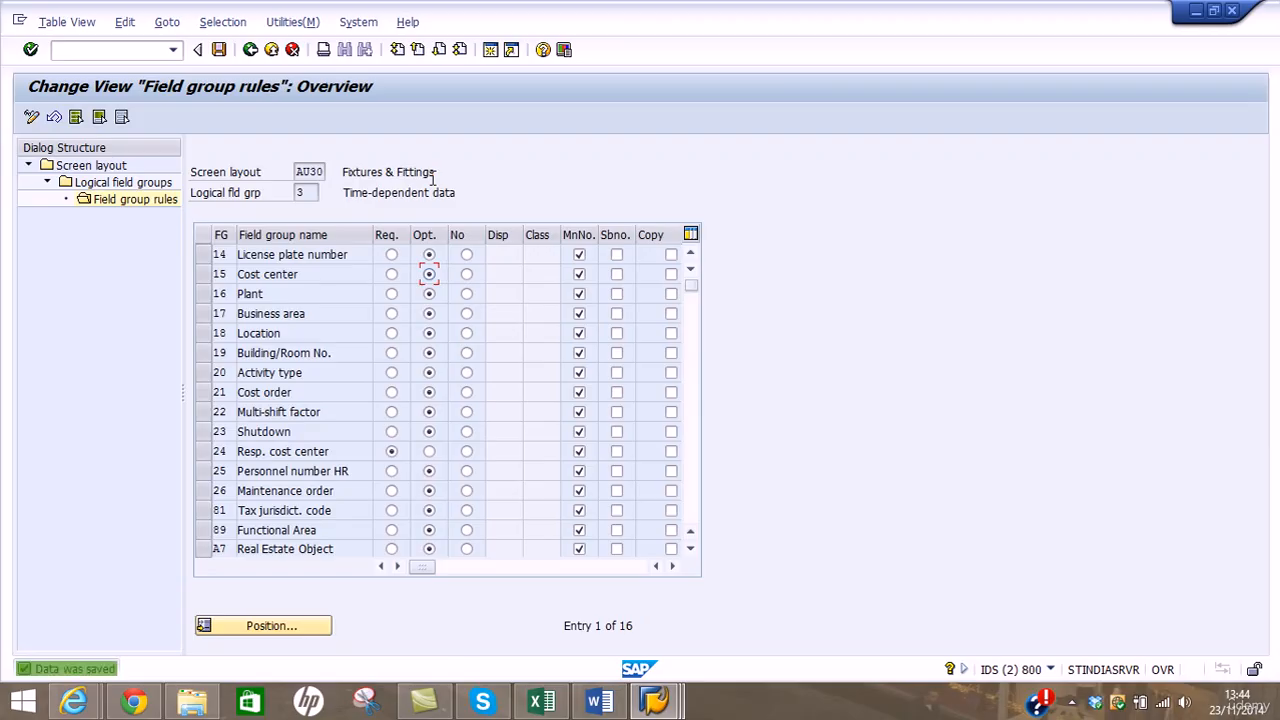
pyautogui.doubleClick(106, 166)
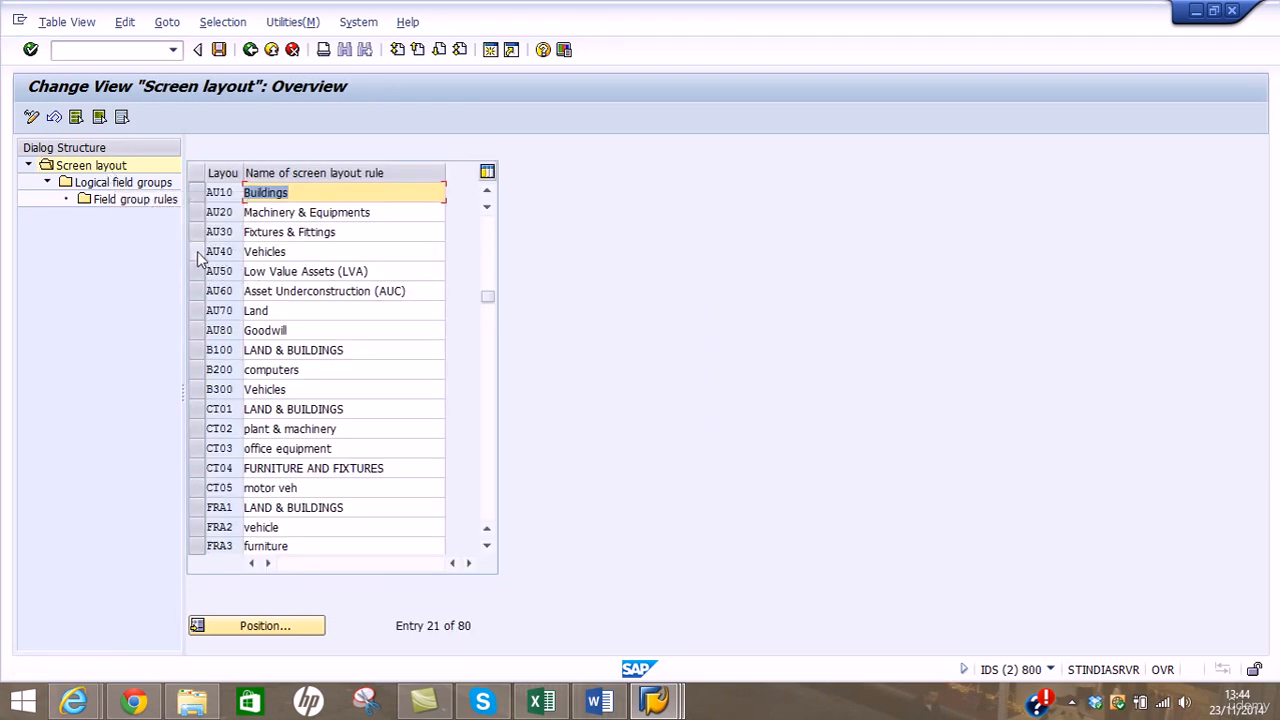
# Open the field group rules of logical field group 3 (Time-dependent data) for screen layout AU40 (Vehicles)
pyautogui.click(197, 251)
pyautogui.click(124, 184)
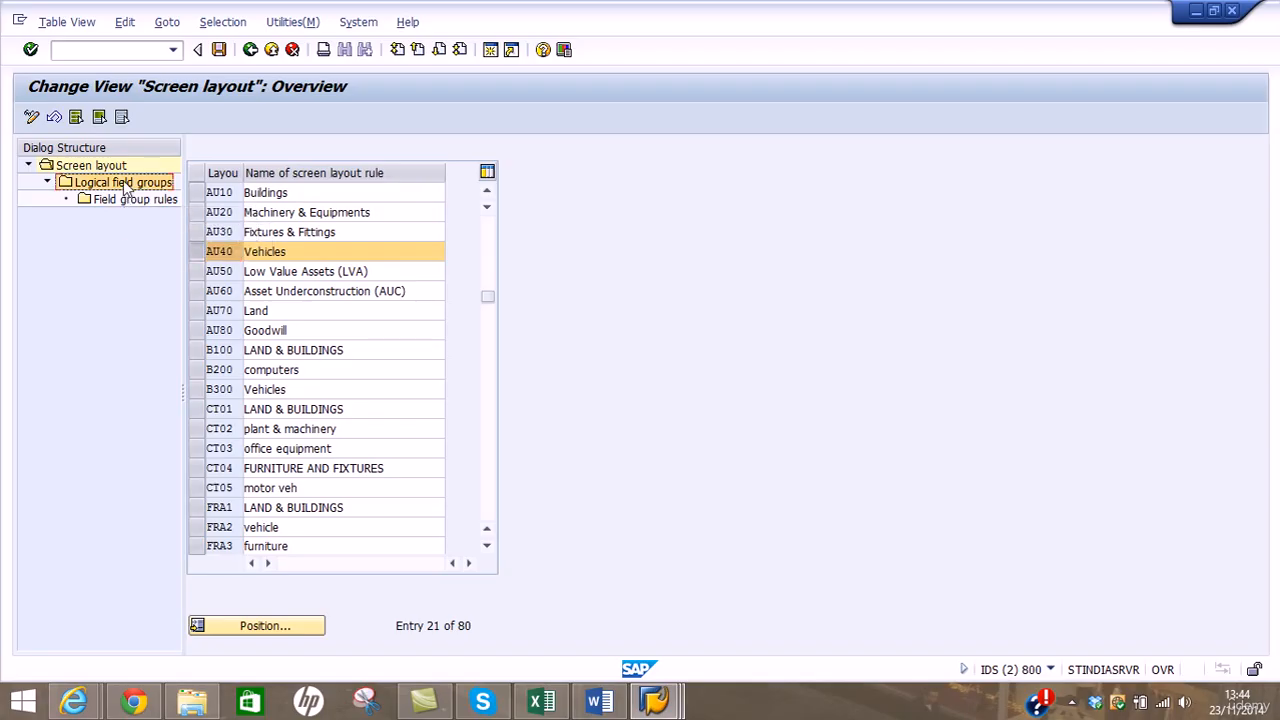
pyautogui.doubleClick(124, 184)
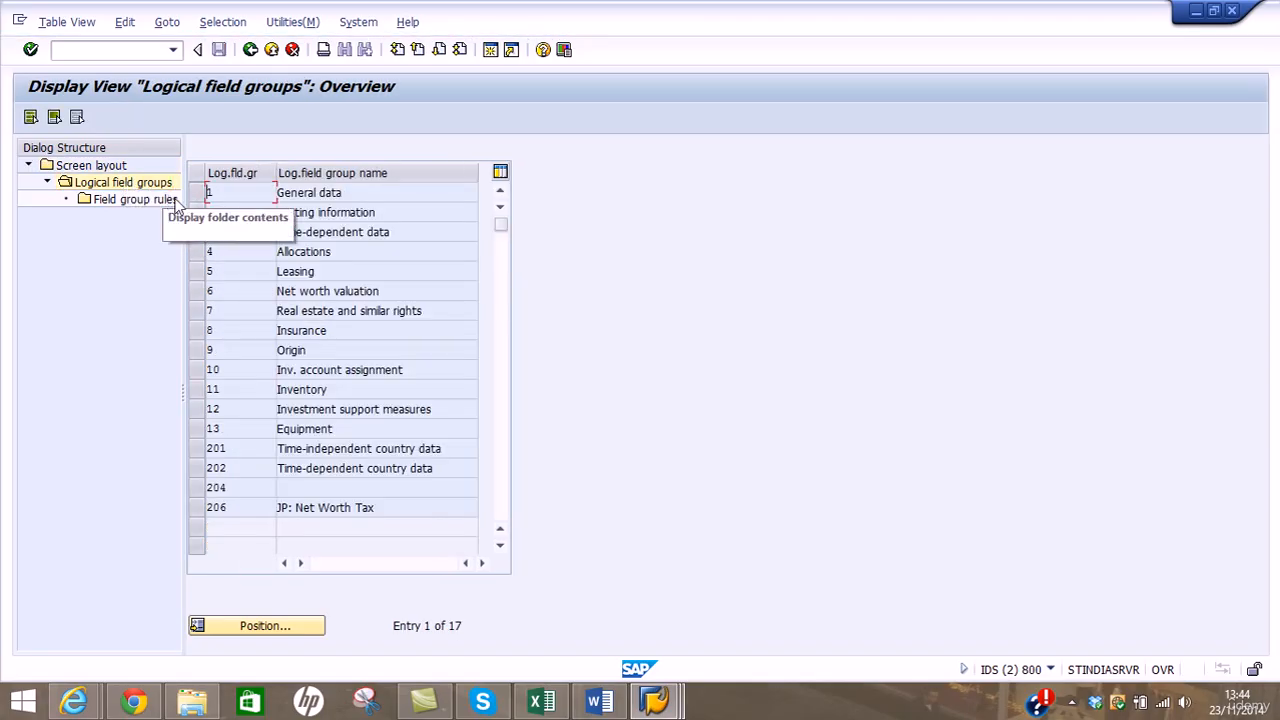
pyautogui.click(197, 232)
pyautogui.doubleClick(133, 200)
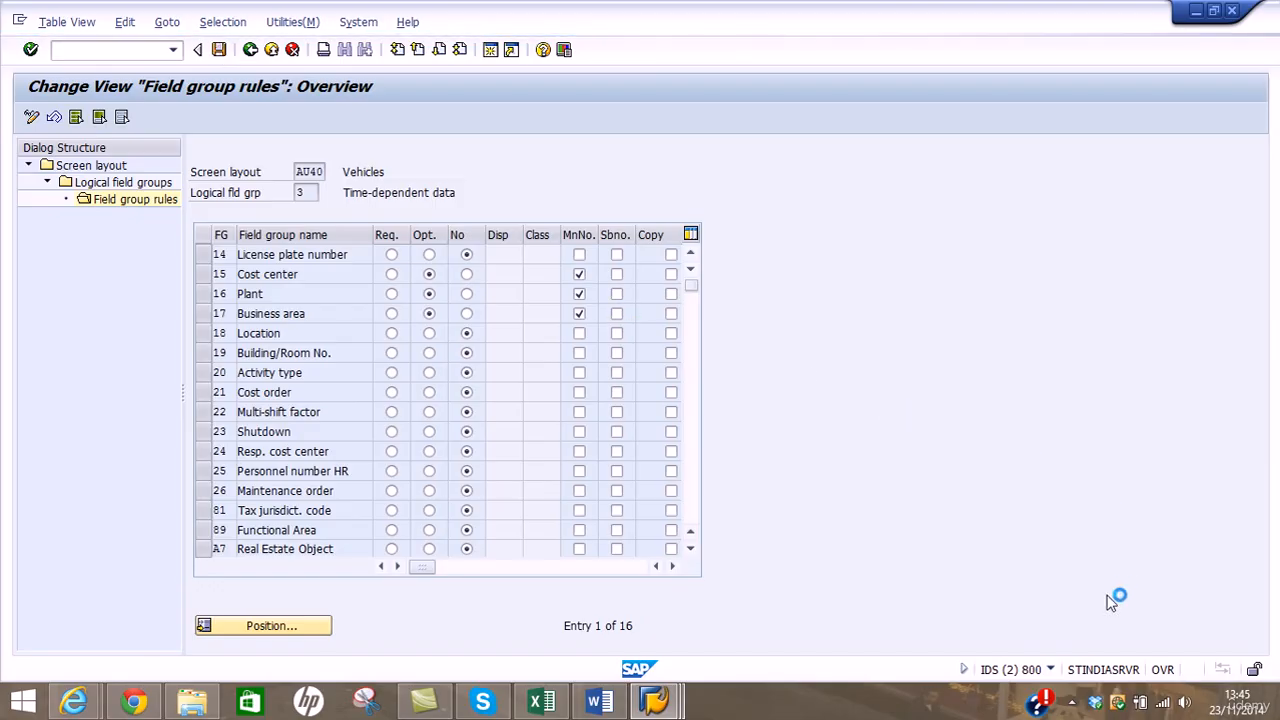
pyautogui.click(1073, 704)
pyautogui.click(1055, 545)
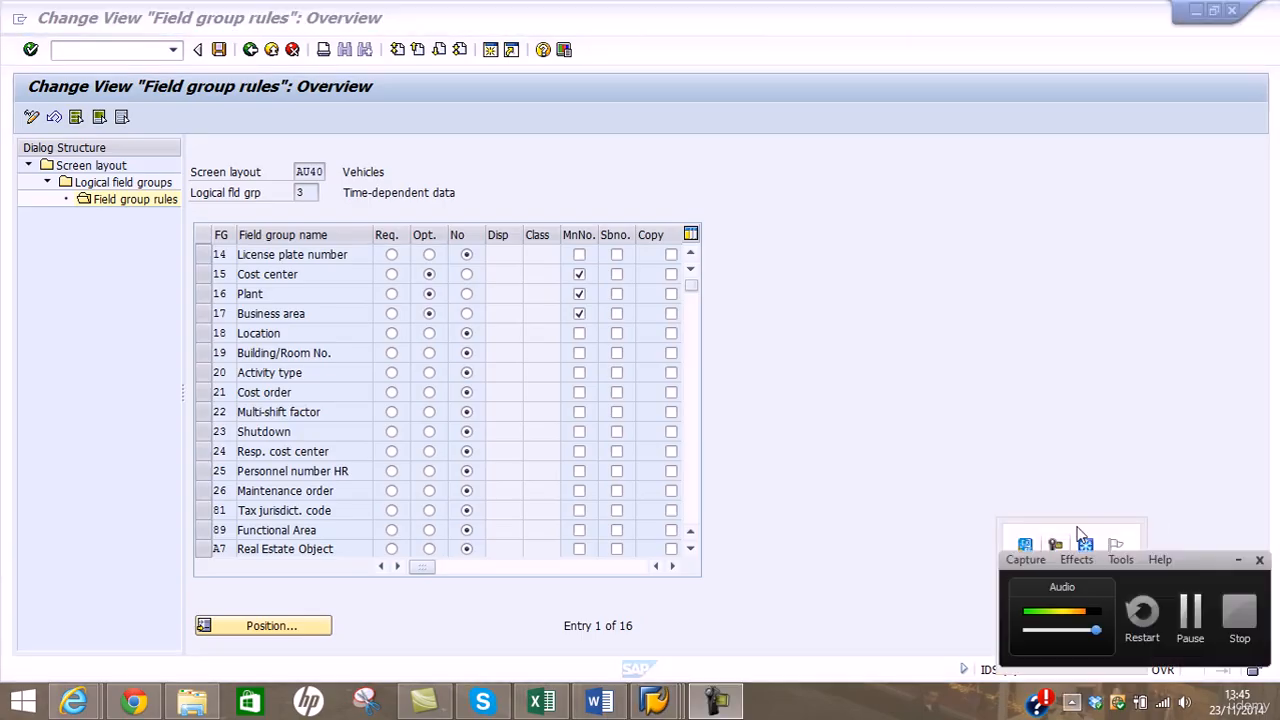
pyautogui.click(1195, 641)
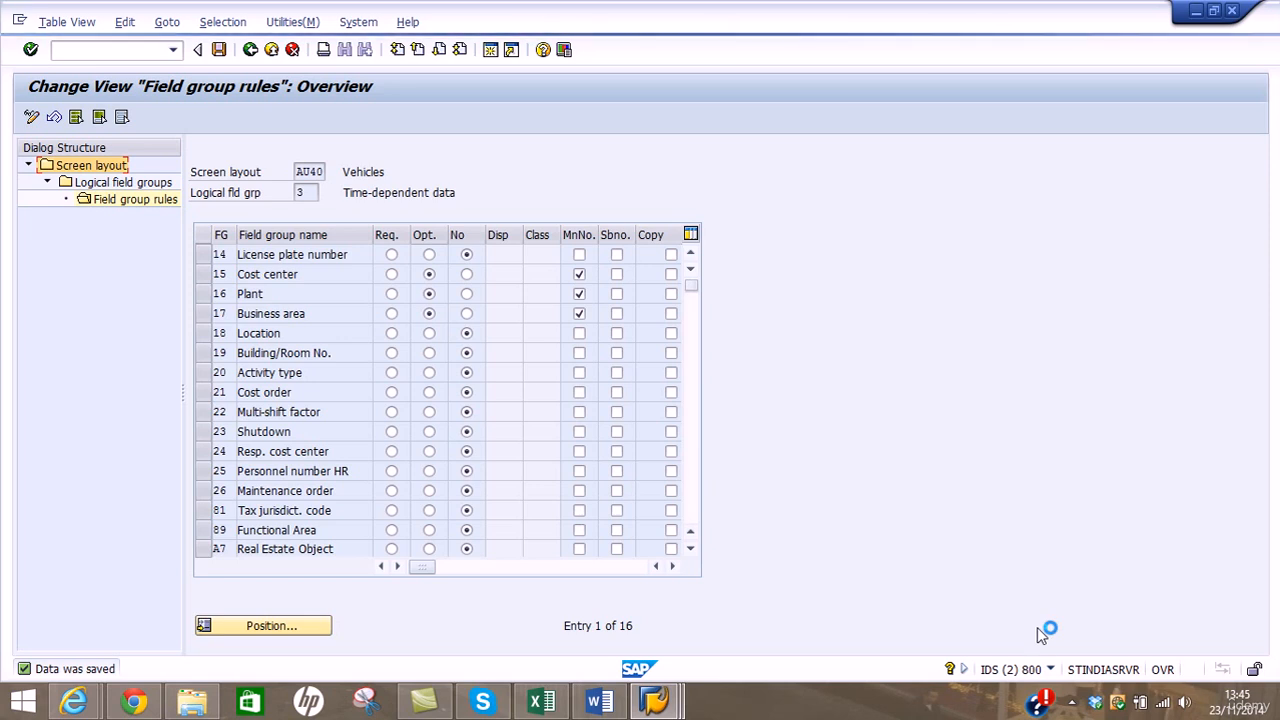
pyautogui.click(1071, 703)
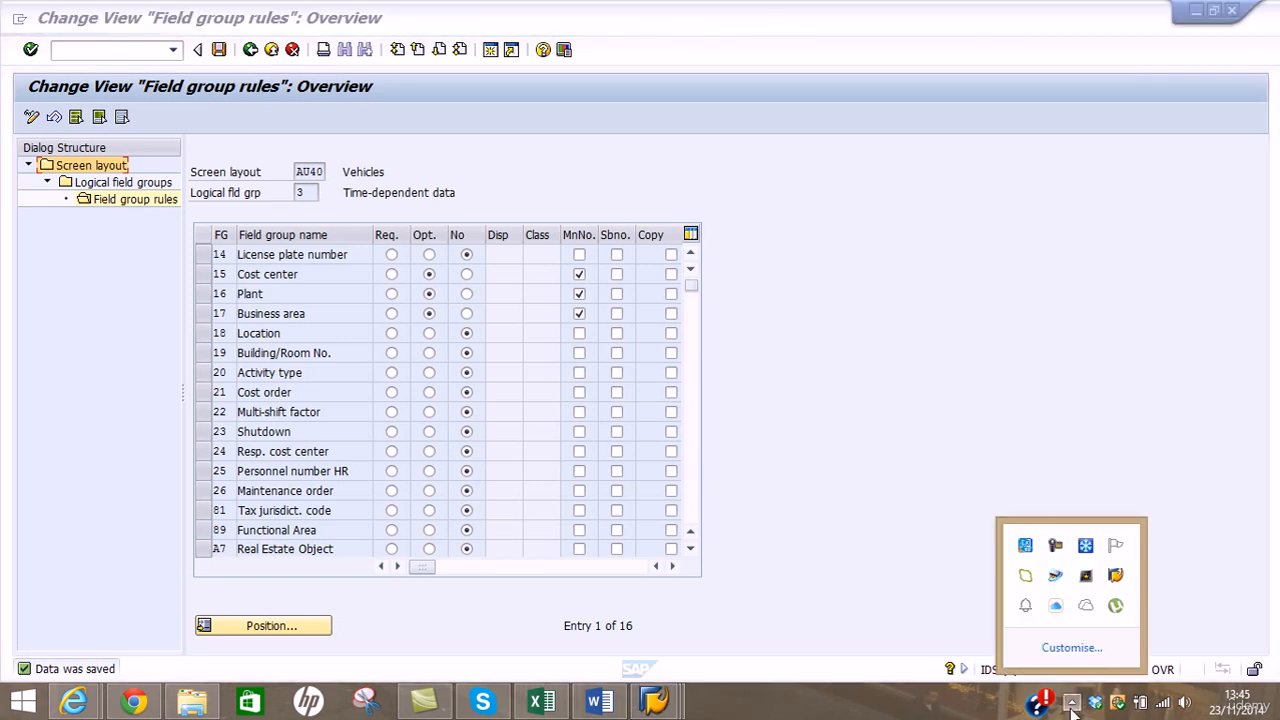
pyautogui.click(1055, 545)
pyautogui.click(1190, 610)
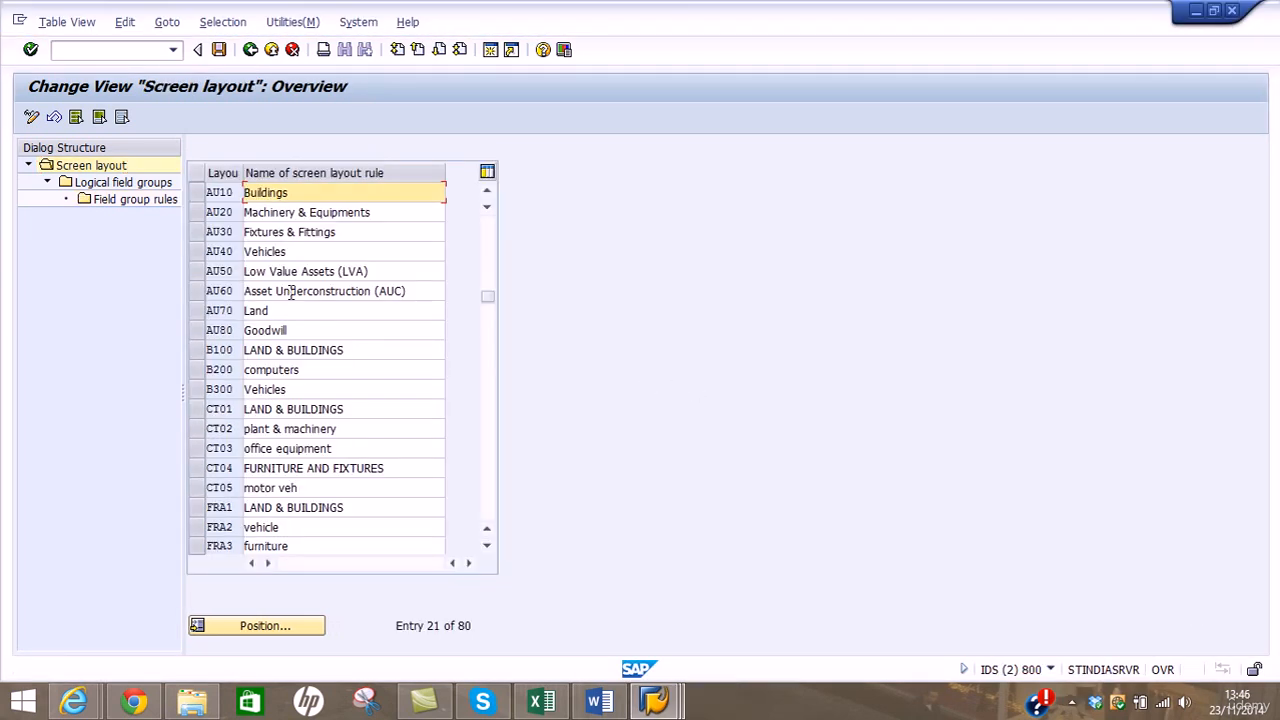
# Go through the Time-dependent data field group rules of screen layout AU50 (Low Value Assets) and return to the screen layout overview
pyautogui.click(195, 278)
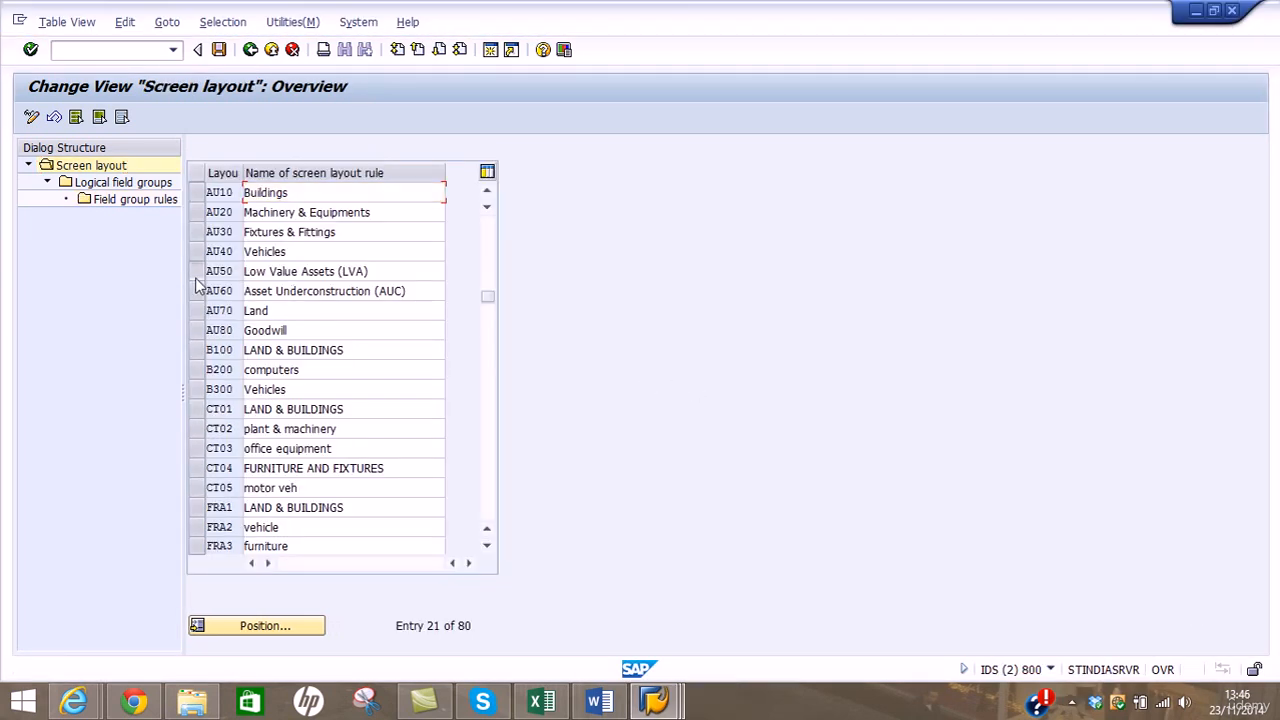
pyautogui.doubleClick(136, 186)
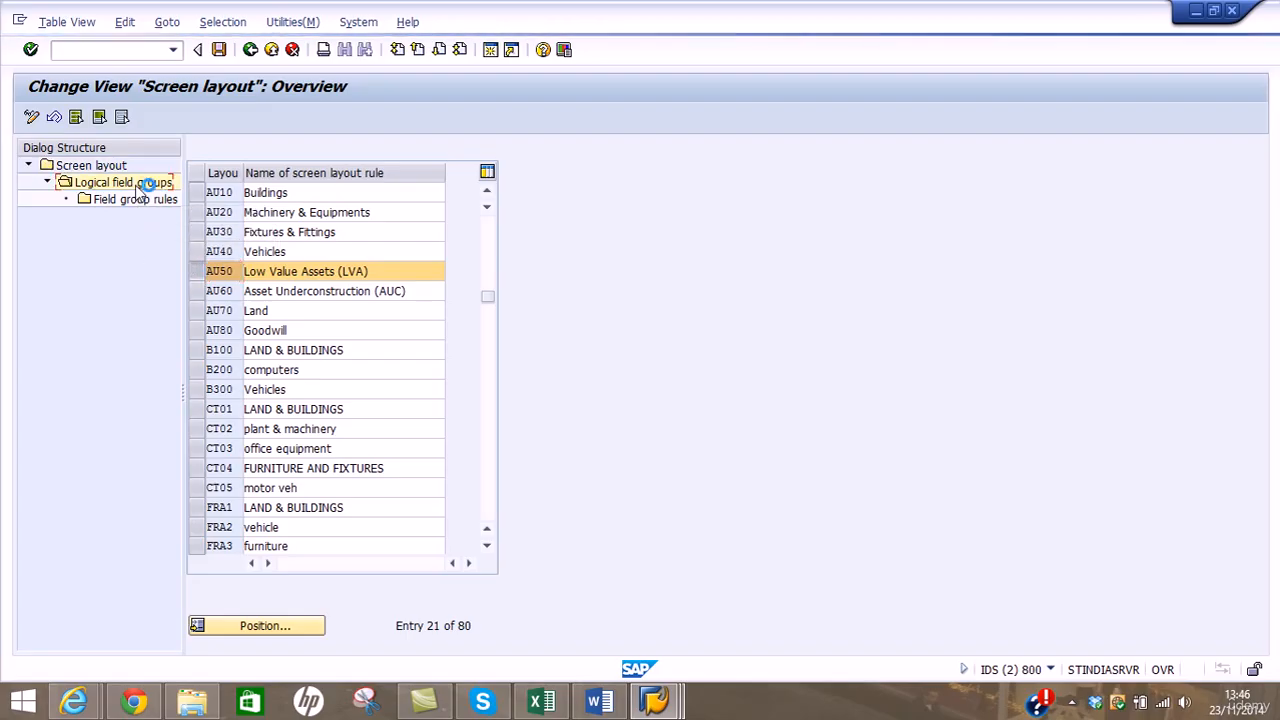
pyautogui.click(196, 234)
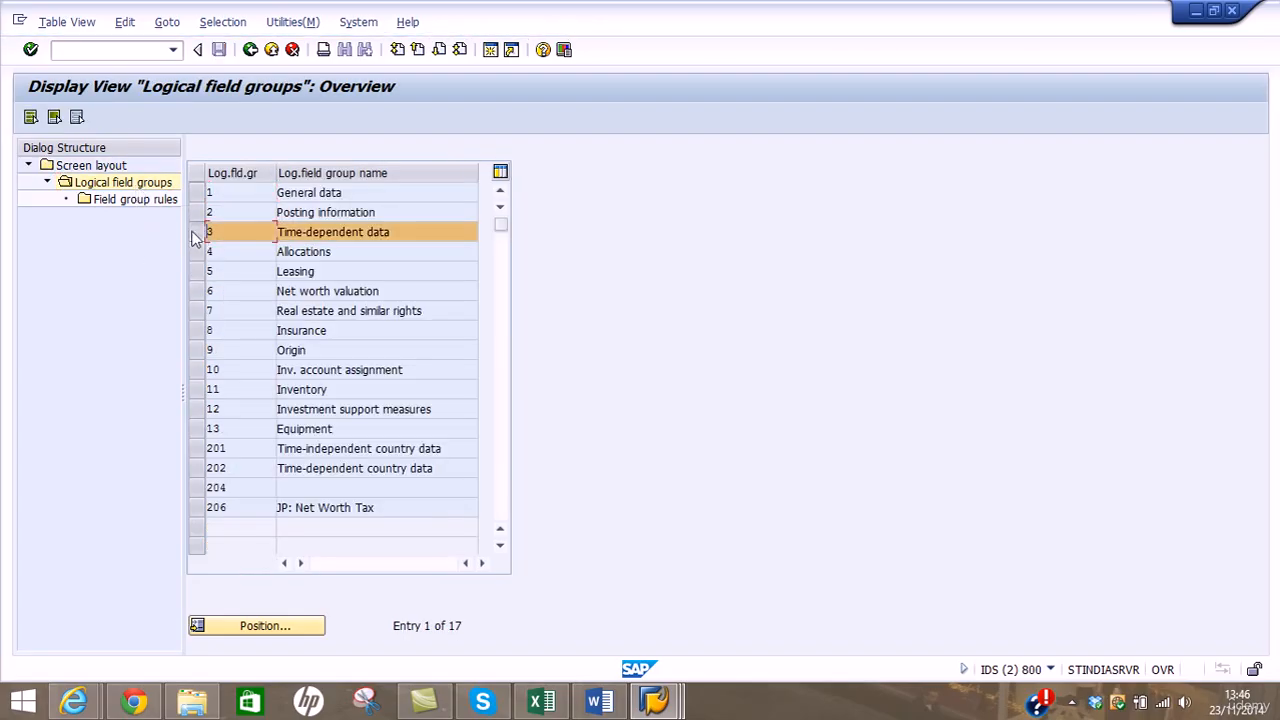
pyautogui.doubleClick(140, 200)
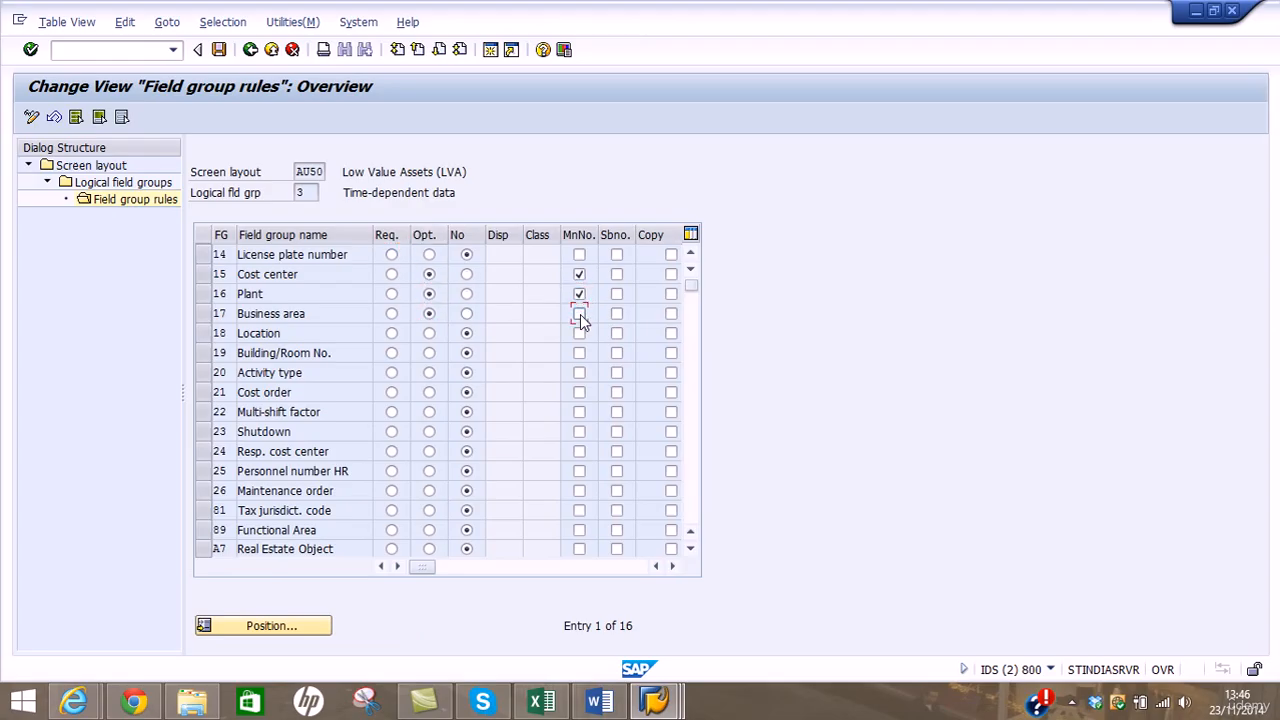
pyautogui.doubleClick(100, 166)
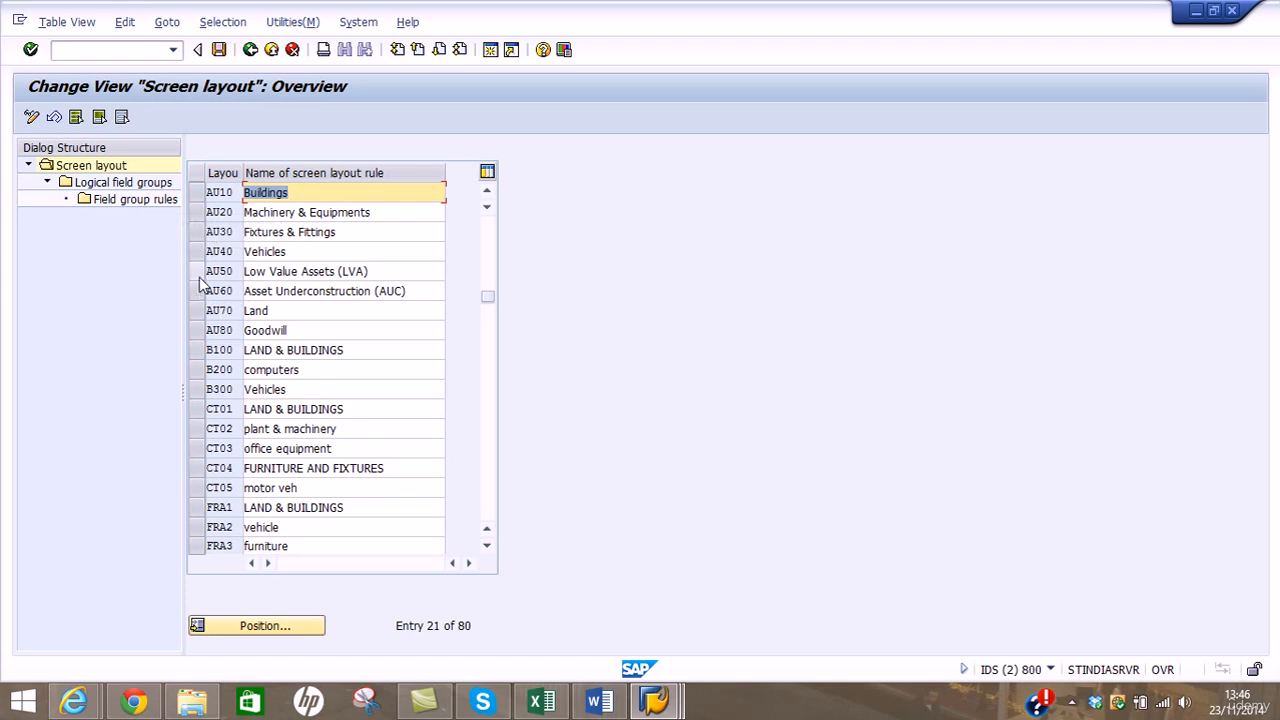
# Open the field group rules of logical field group 3 (Time-dependent data) for screen layout AU60 (Asset Underconstruction)
pyautogui.click(198, 290)
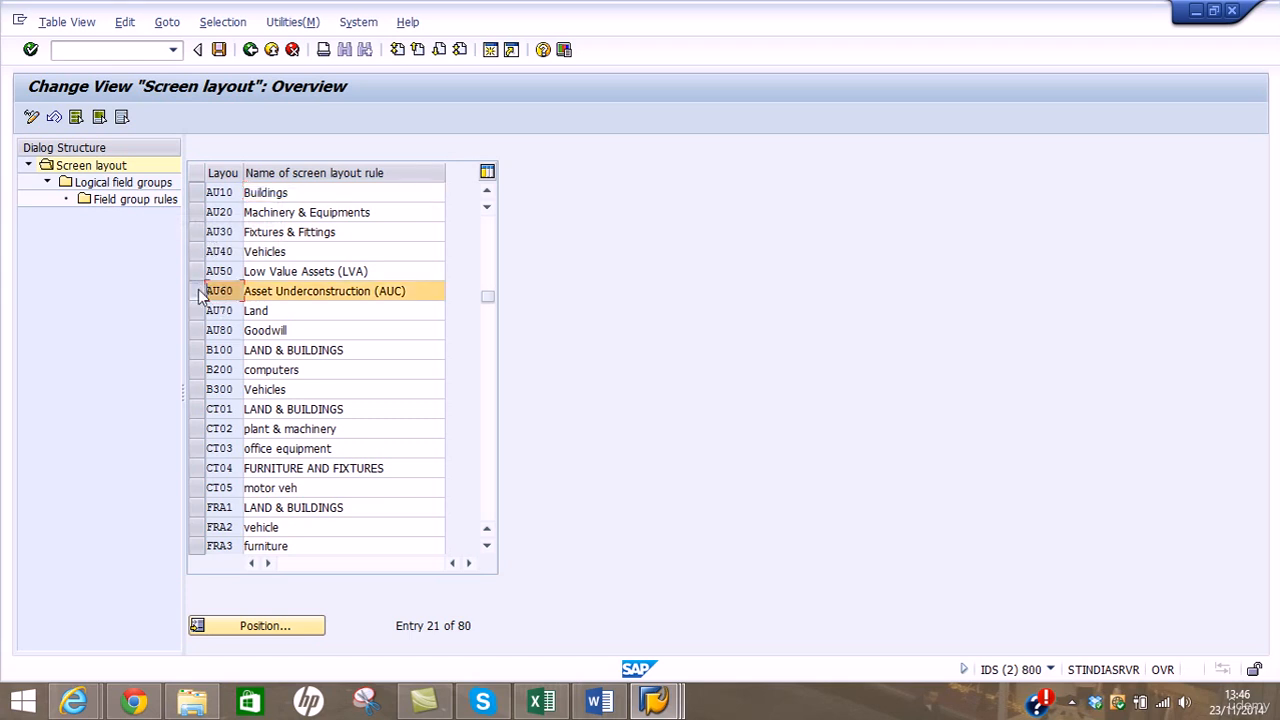
pyautogui.click(126, 184)
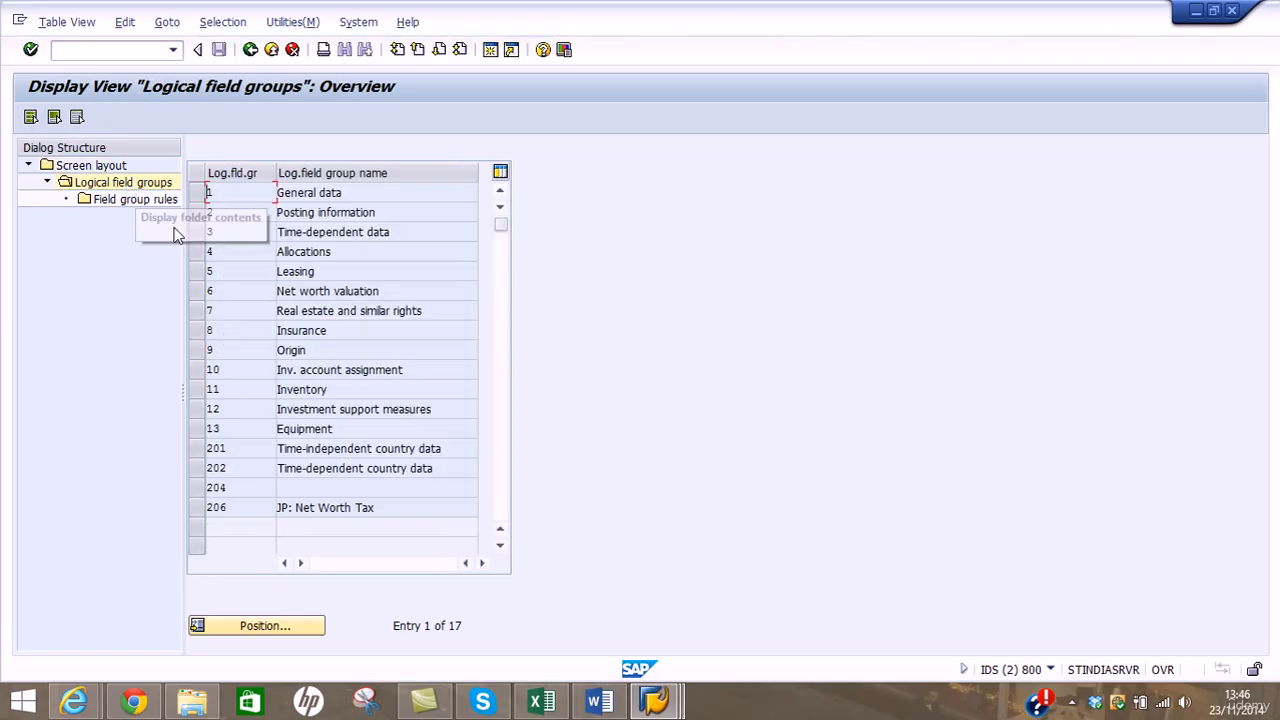
pyautogui.click(199, 232)
pyautogui.doubleClick(146, 202)
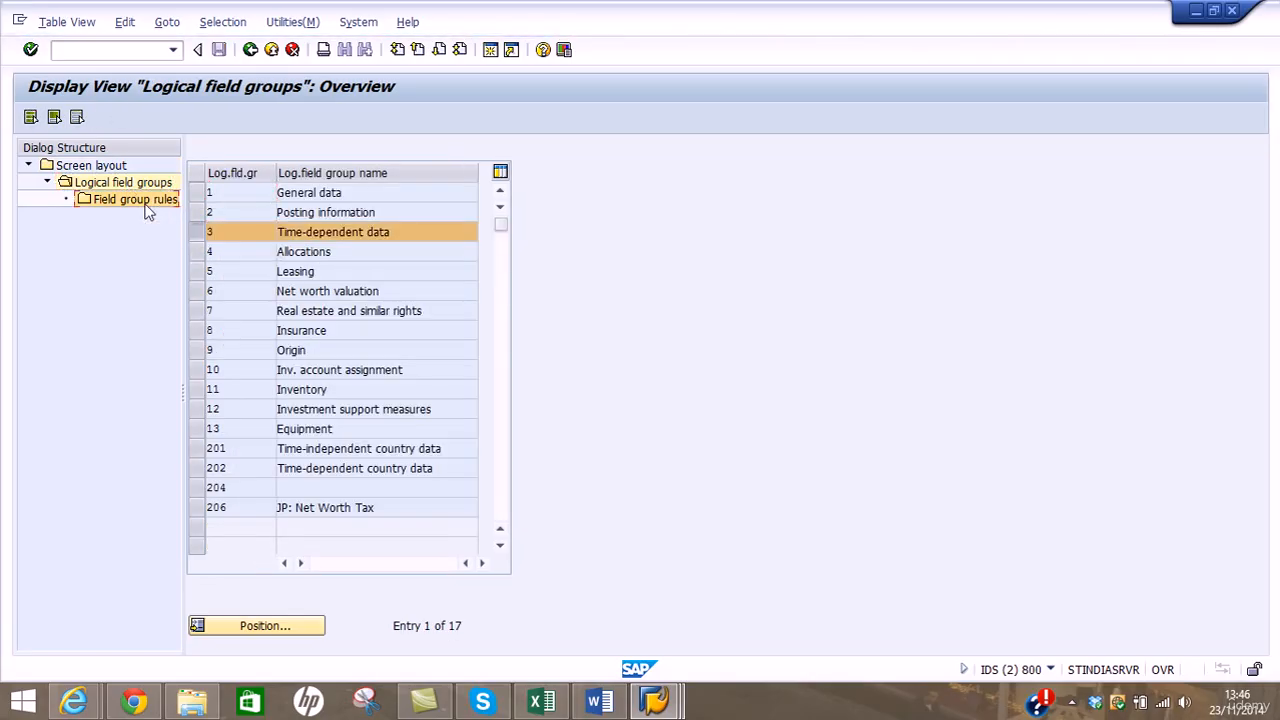
# Make Cost center, Plant and Business area optional with main asset number maintenance (MnNo.) in AU60, and return to the screen layout overview
pyautogui.doubleClick(448, 229)
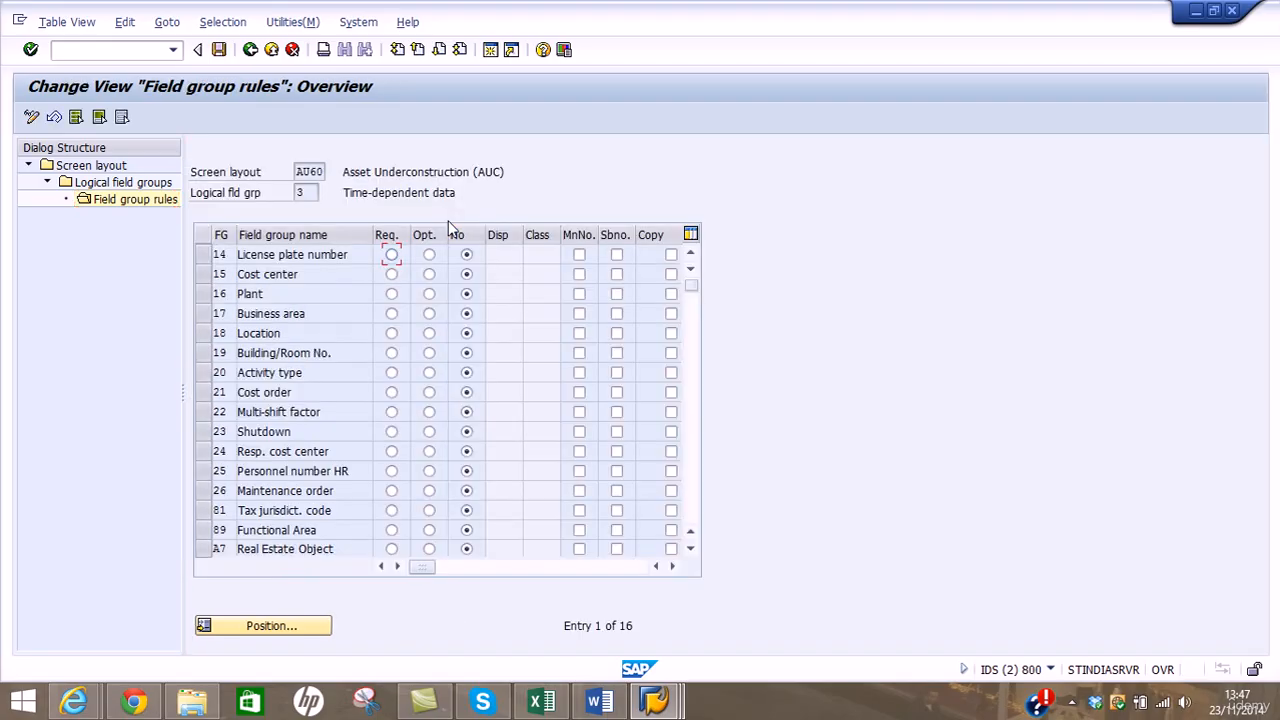
pyautogui.click(430, 275)
pyautogui.click(429, 294)
pyautogui.click(429, 313)
pyautogui.click(579, 274)
pyautogui.click(579, 294)
pyautogui.click(579, 313)
pyautogui.doubleClick(90, 166)
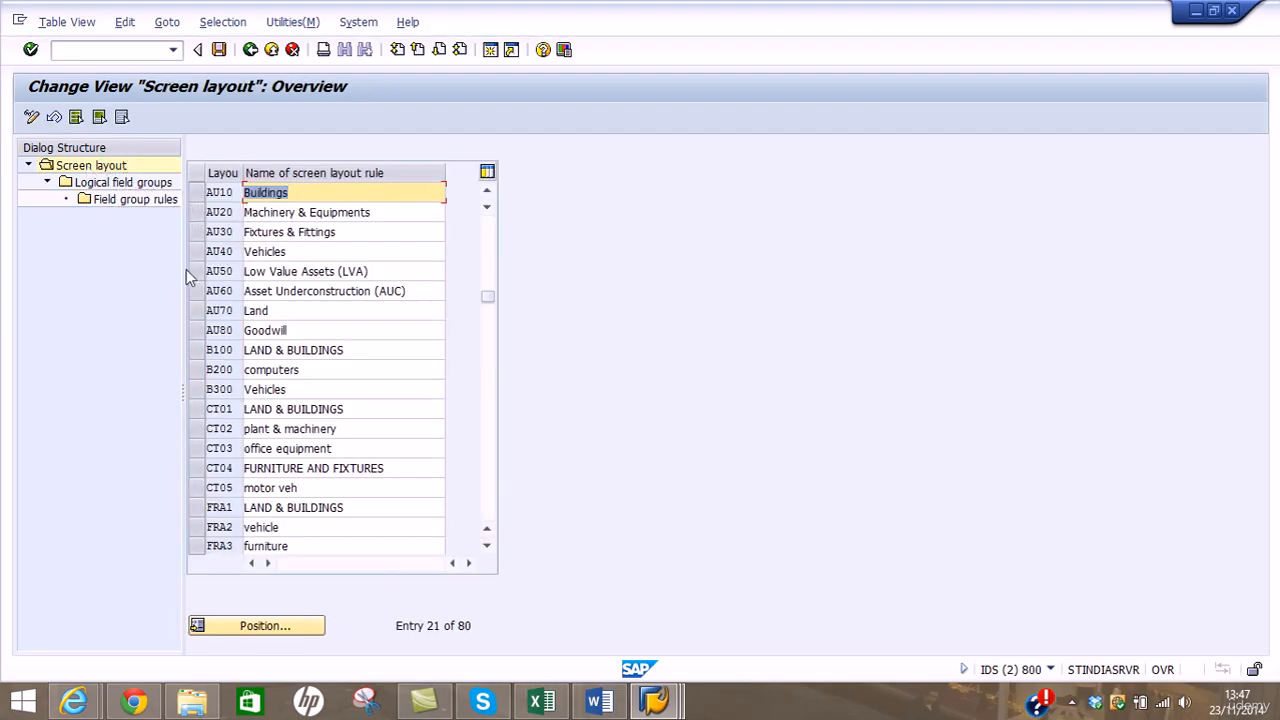
# Check the Time-dependent data field group rules of screen layout AU70 (Land) and return to the screen layout overview
pyautogui.click(196, 311)
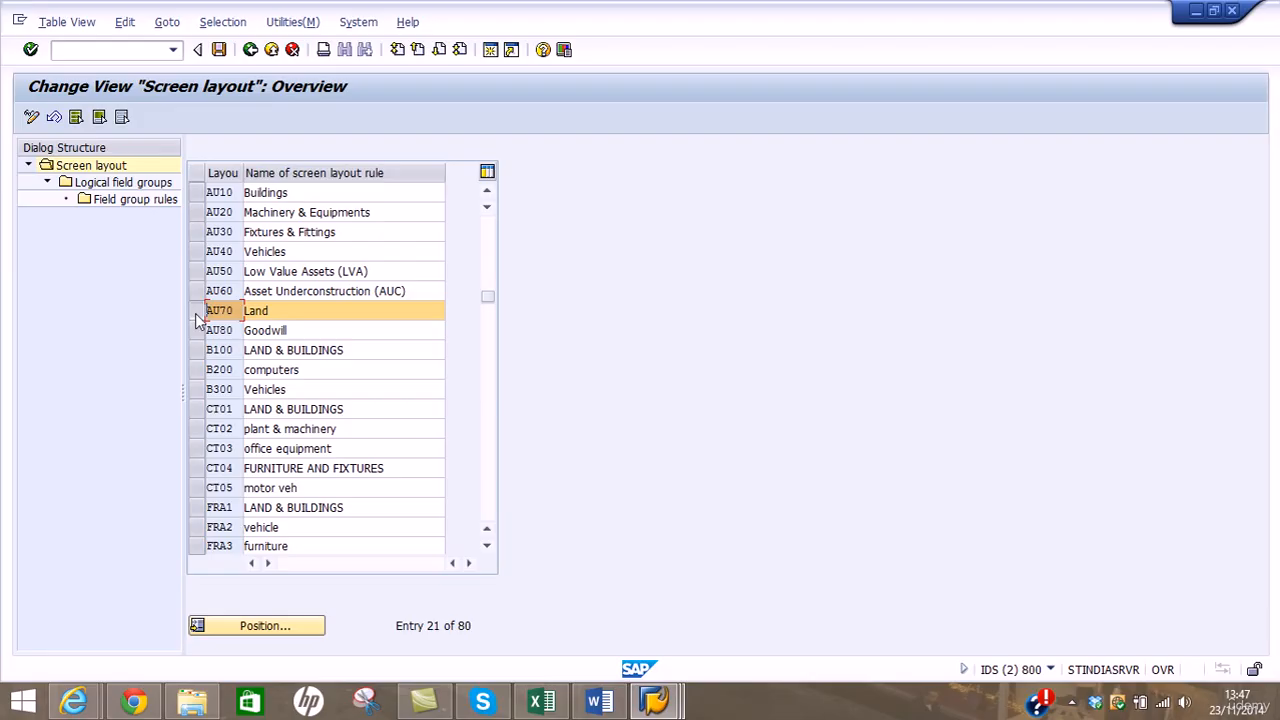
pyautogui.doubleClick(141, 183)
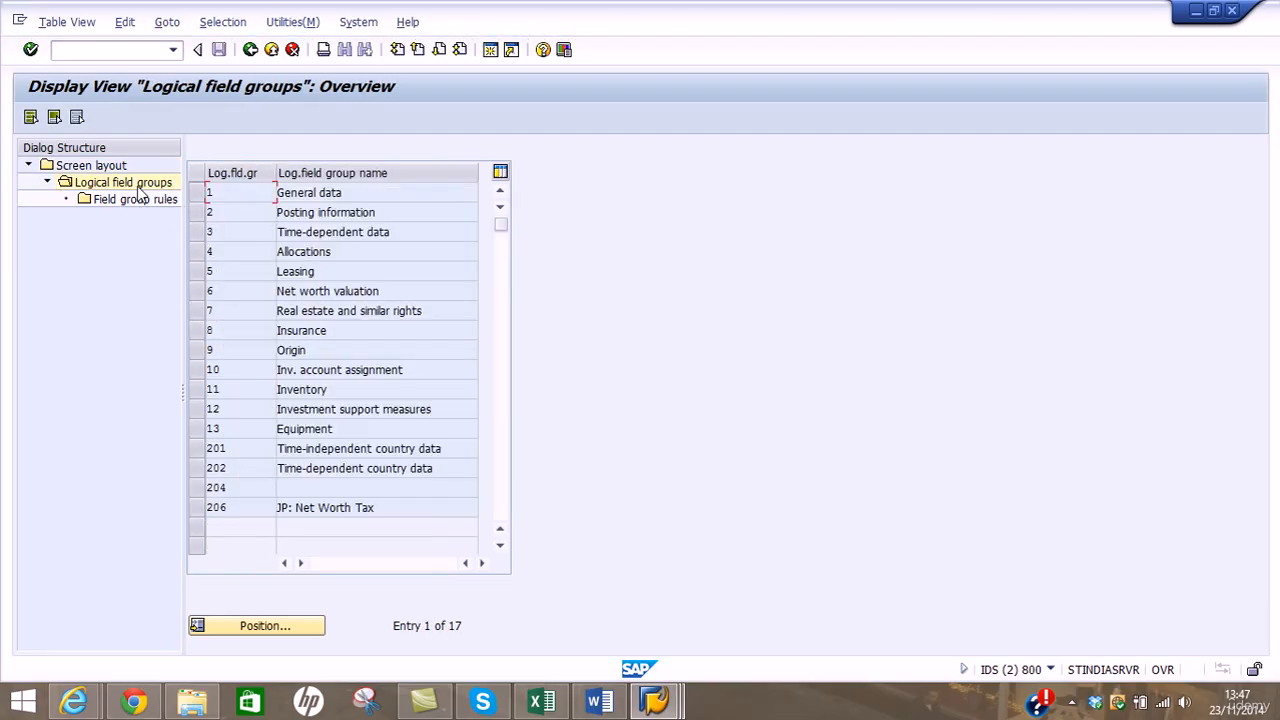
pyautogui.click(198, 232)
pyautogui.doubleClick(135, 196)
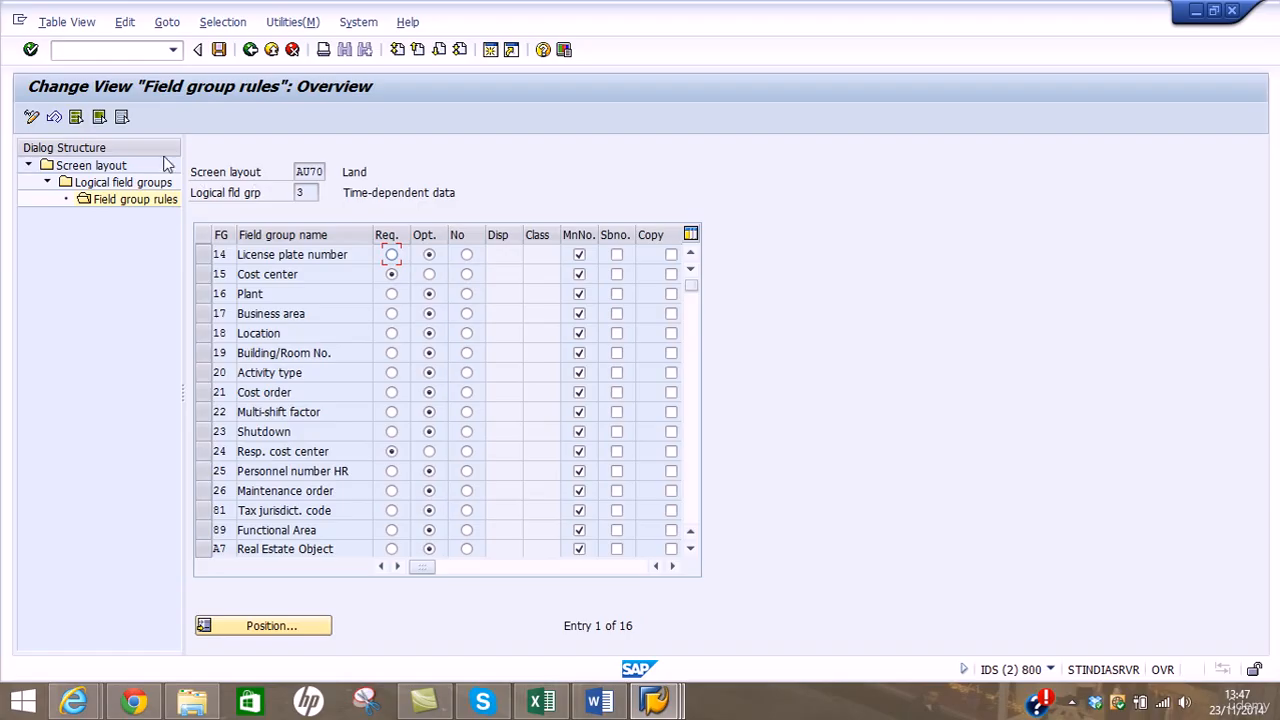
pyautogui.doubleClick(110, 166)
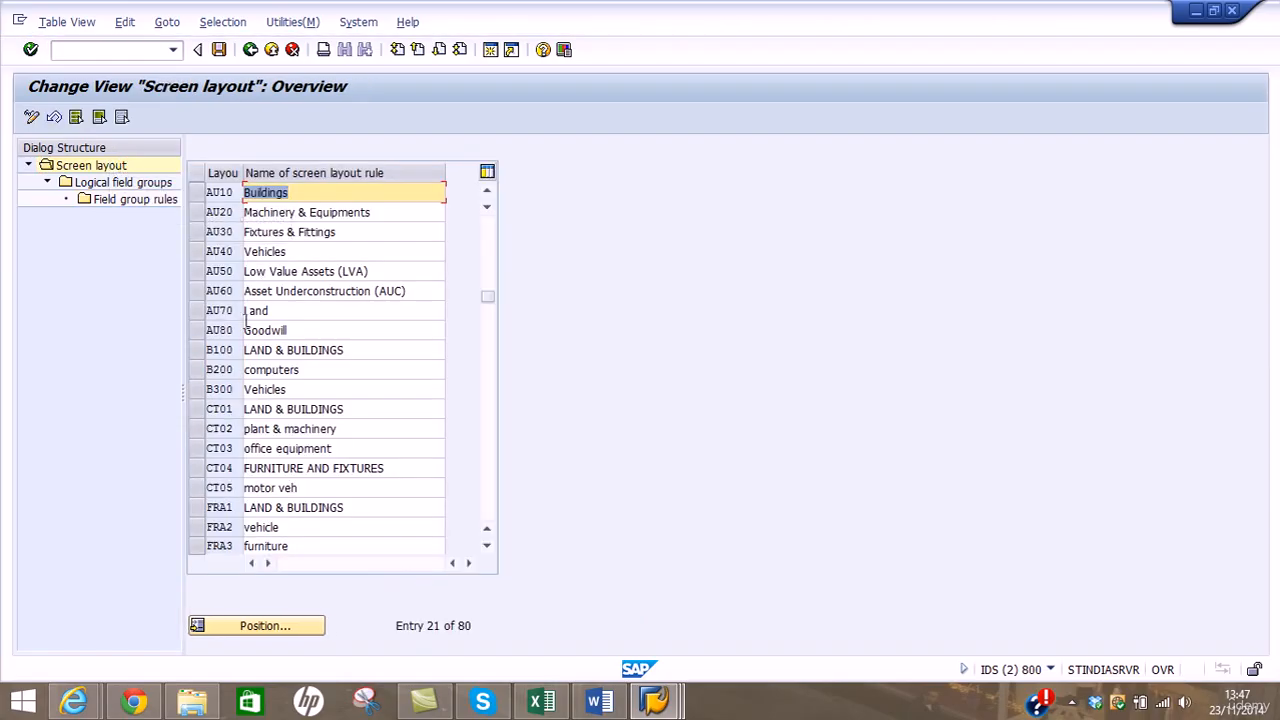
# Open the field group rules of logical field group 3 (Time-dependent data) for screen layout AU80 (Goodwill)
pyautogui.click(198, 331)
pyautogui.doubleClick(124, 183)
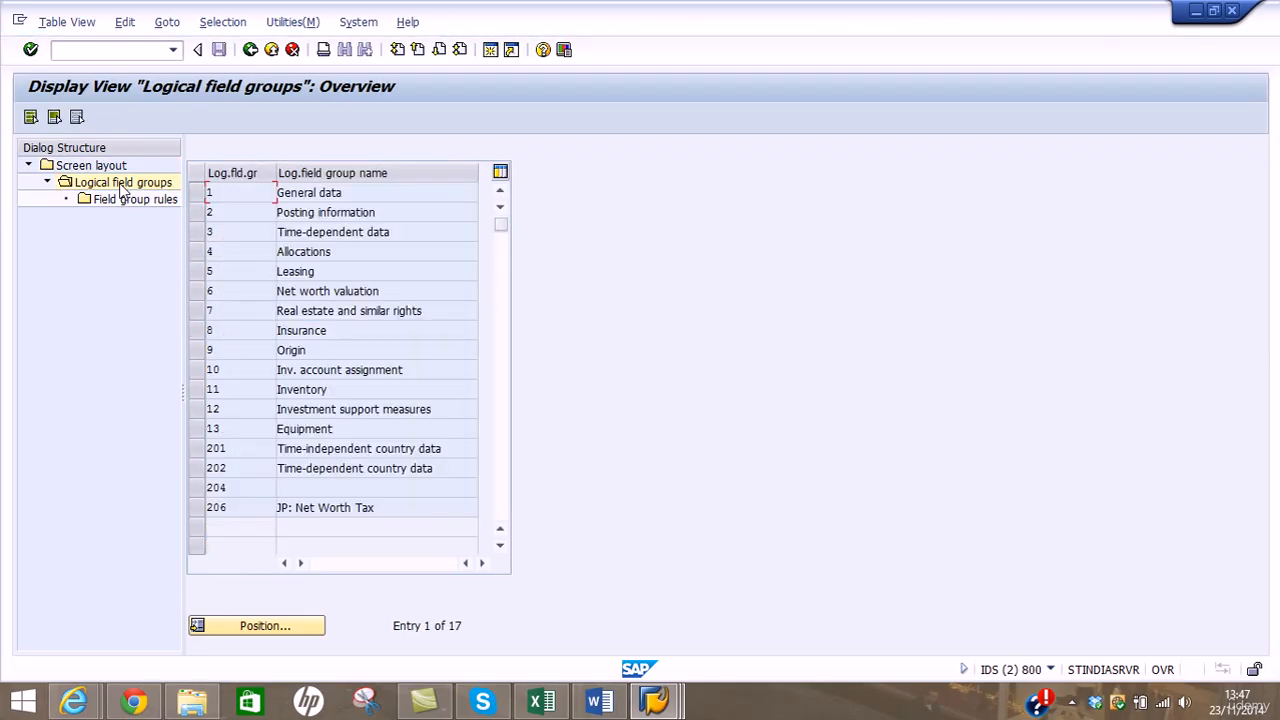
pyautogui.click(197, 234)
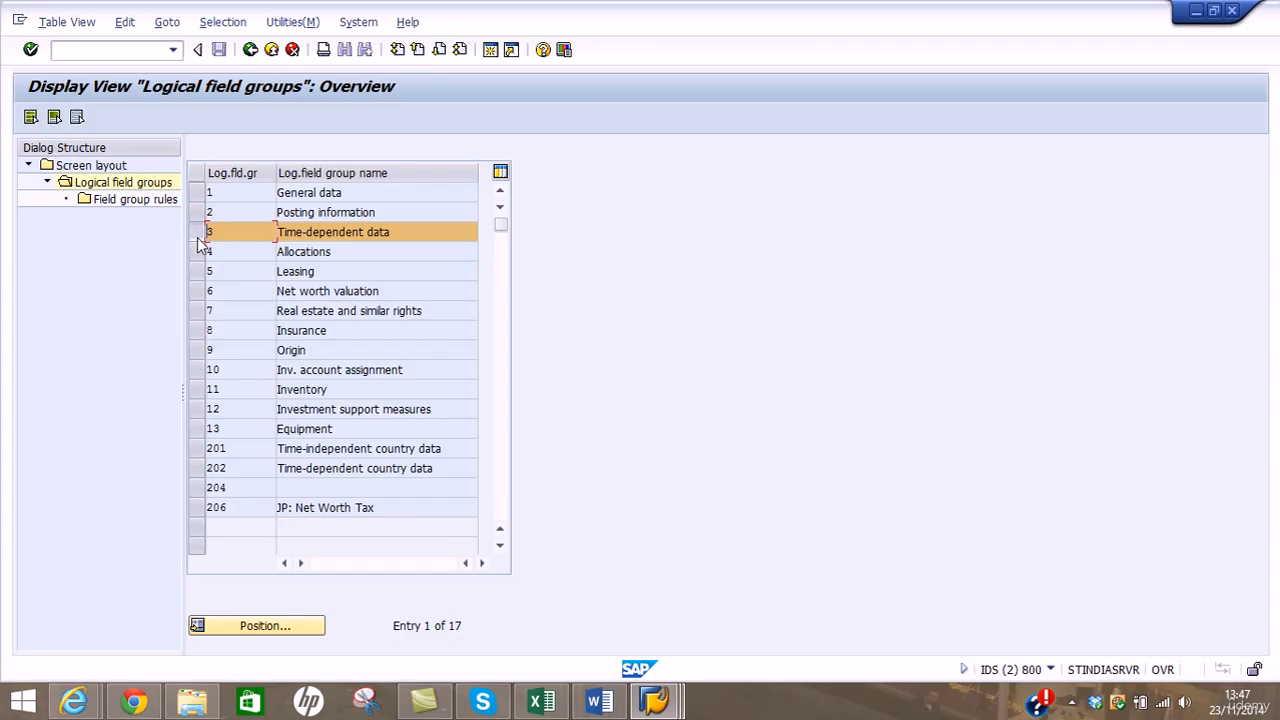
pyautogui.doubleClick(154, 205)
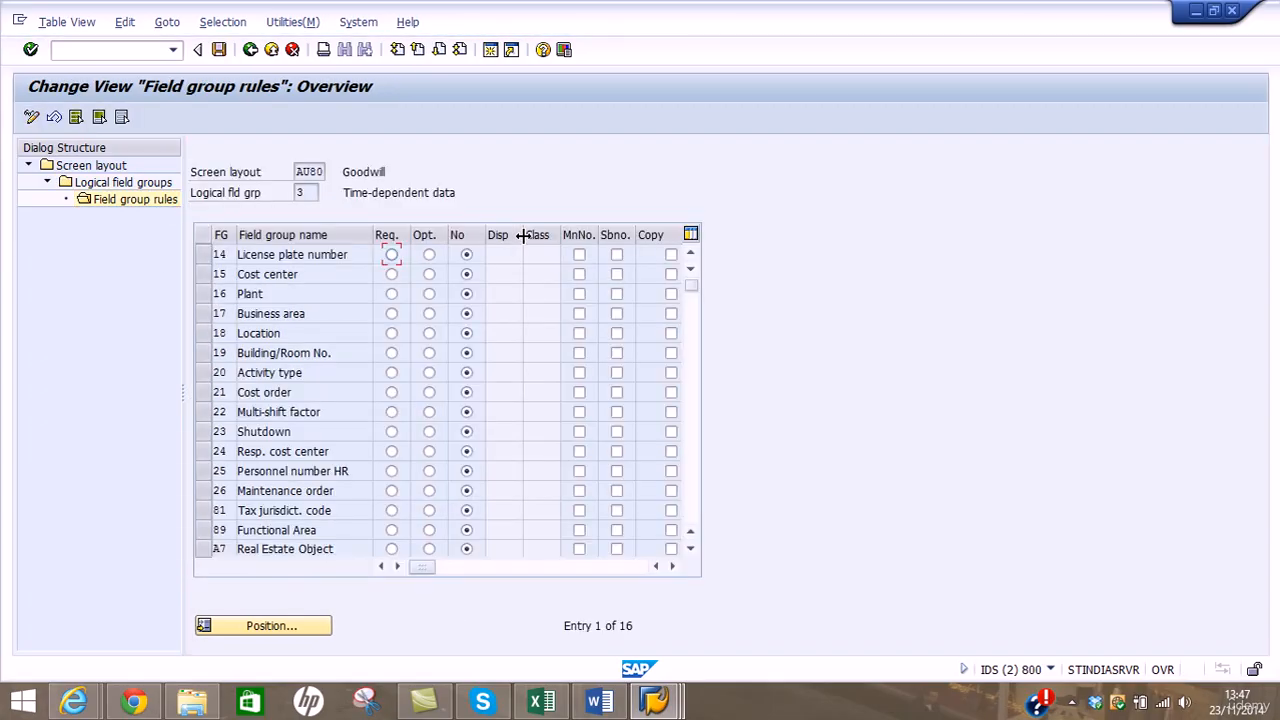
# Make Cost center, Plant and Business area optional with main asset number maintenance (MnNo.) in AU80, and save the rules
pyautogui.click(429, 274)
pyautogui.click(429, 294)
pyautogui.click(429, 314)
pyautogui.click(220, 50)
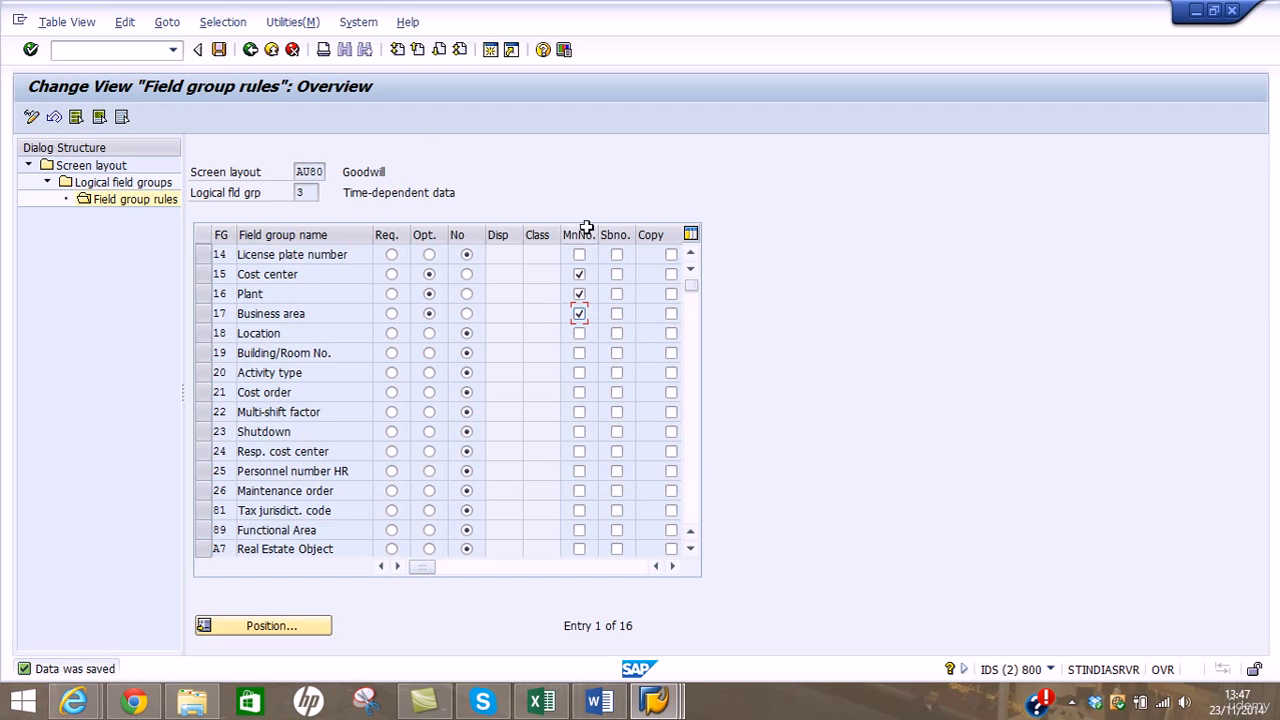
# Switch to the Create Asset session, leave its initial screen, and restart asset creation with transaction AS01
pyautogui.click(655, 703)
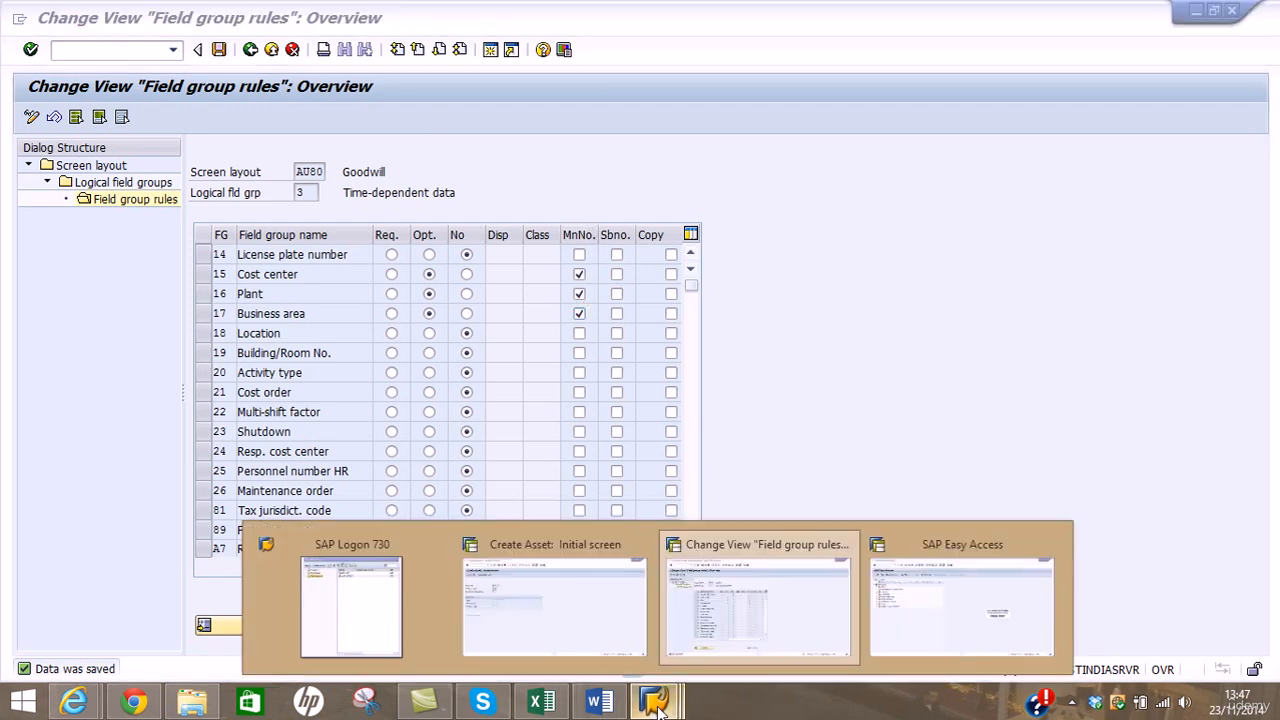
pyautogui.click(569, 588)
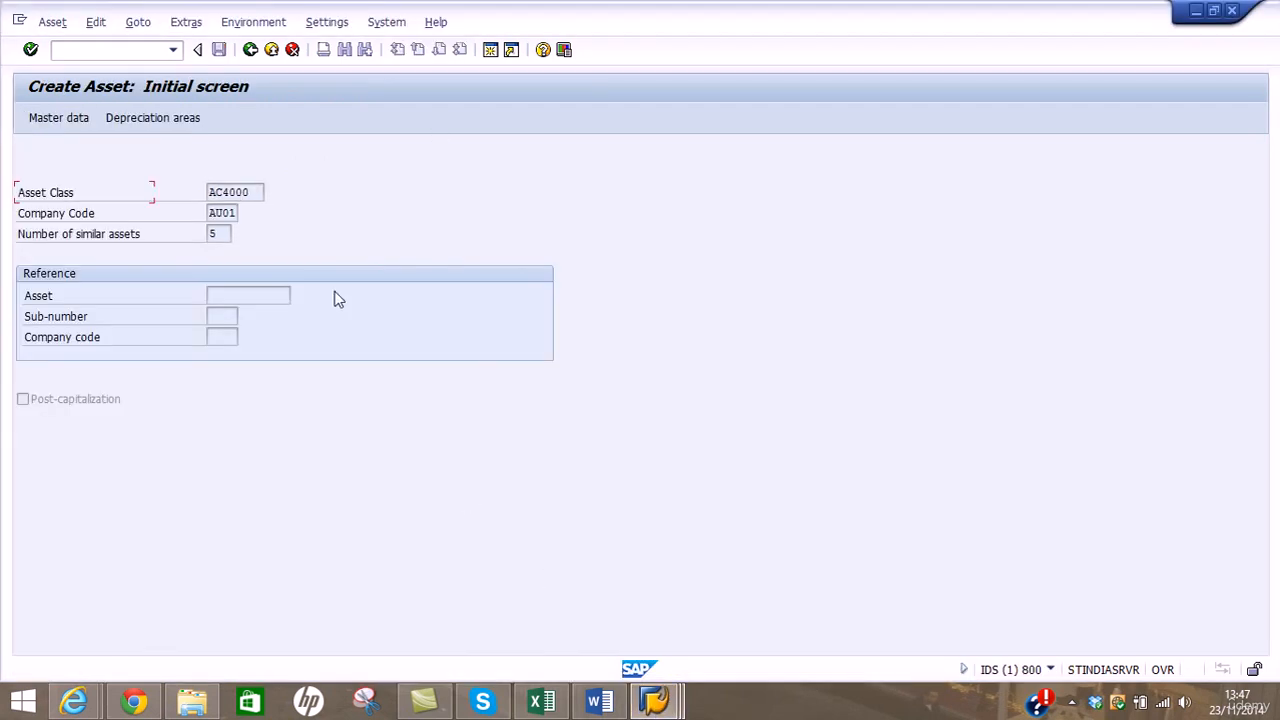
pyautogui.click(251, 50)
pyautogui.click(271, 50)
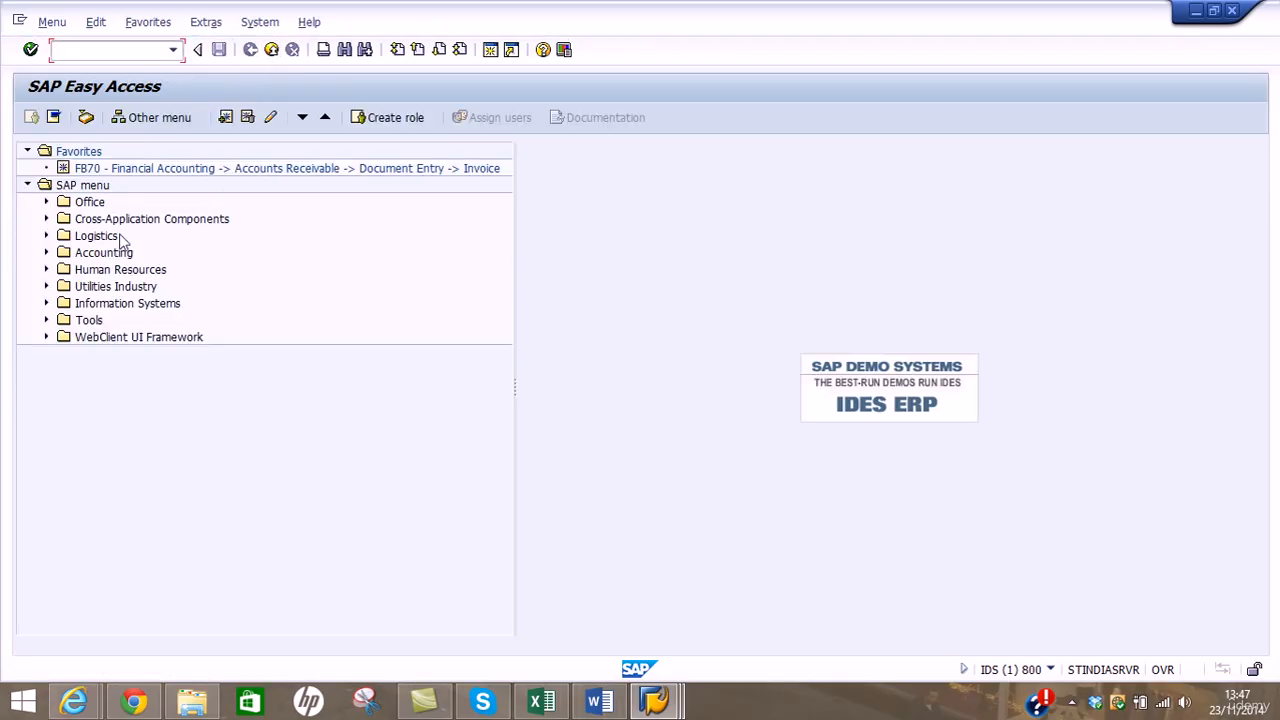
pyautogui.write('as01')
pyautogui.press('Return')
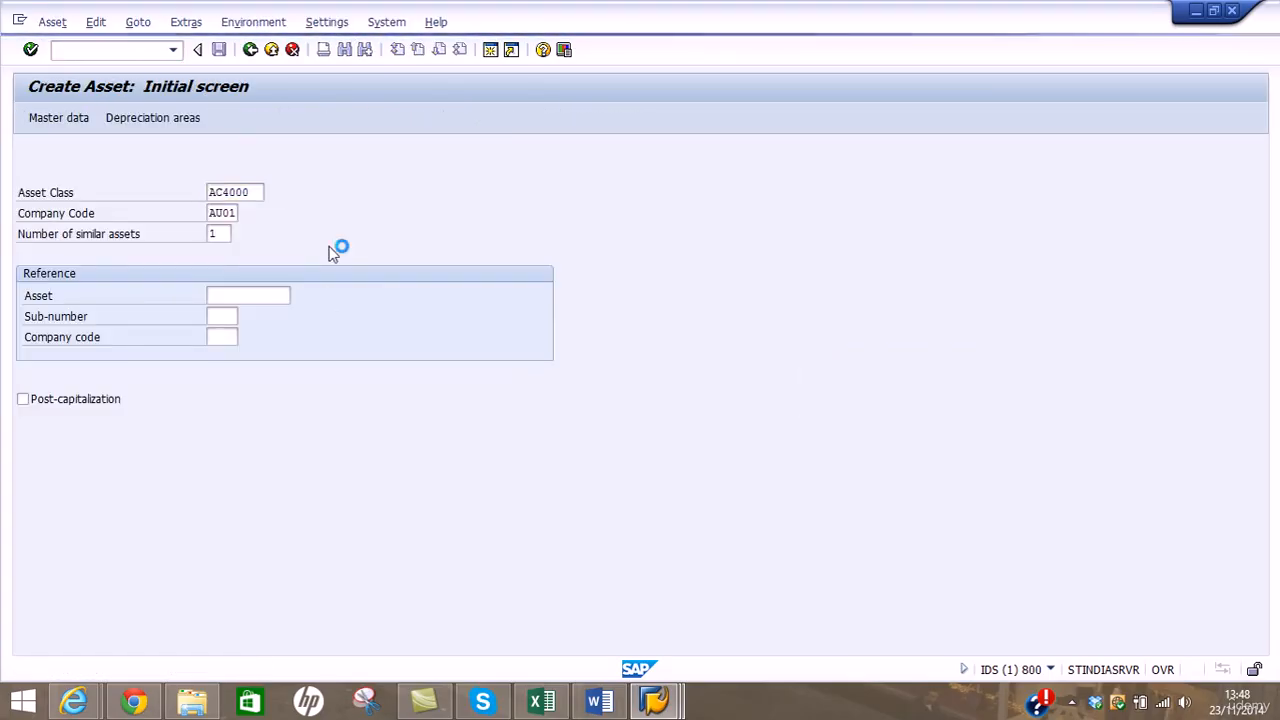
pyautogui.click(218, 234)
pyautogui.press('Return')
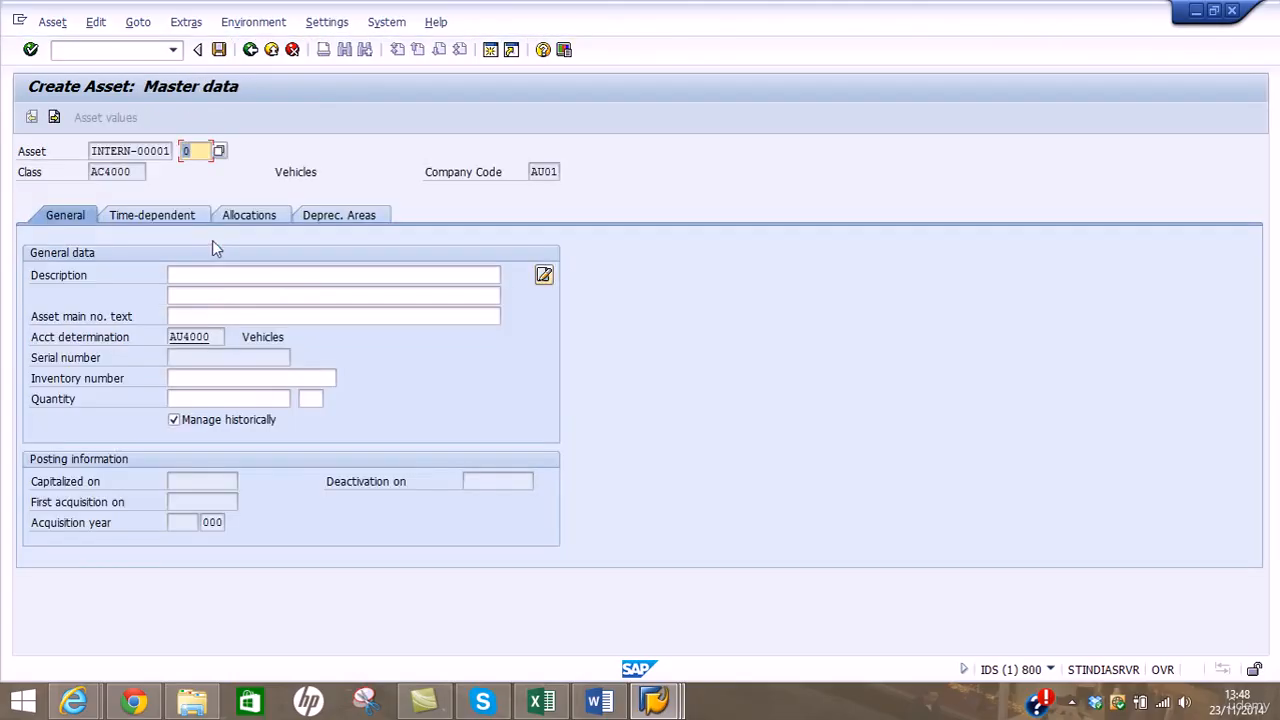
pyautogui.click(251, 50)
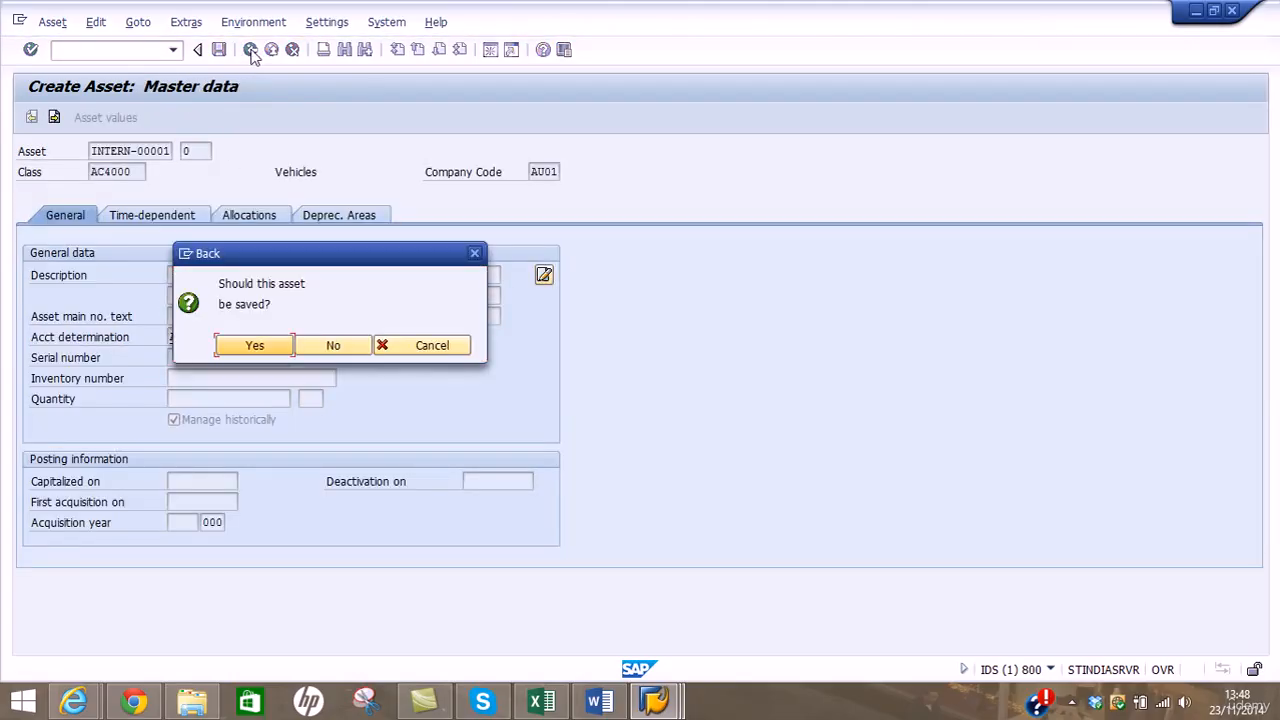
pyautogui.click(333, 346)
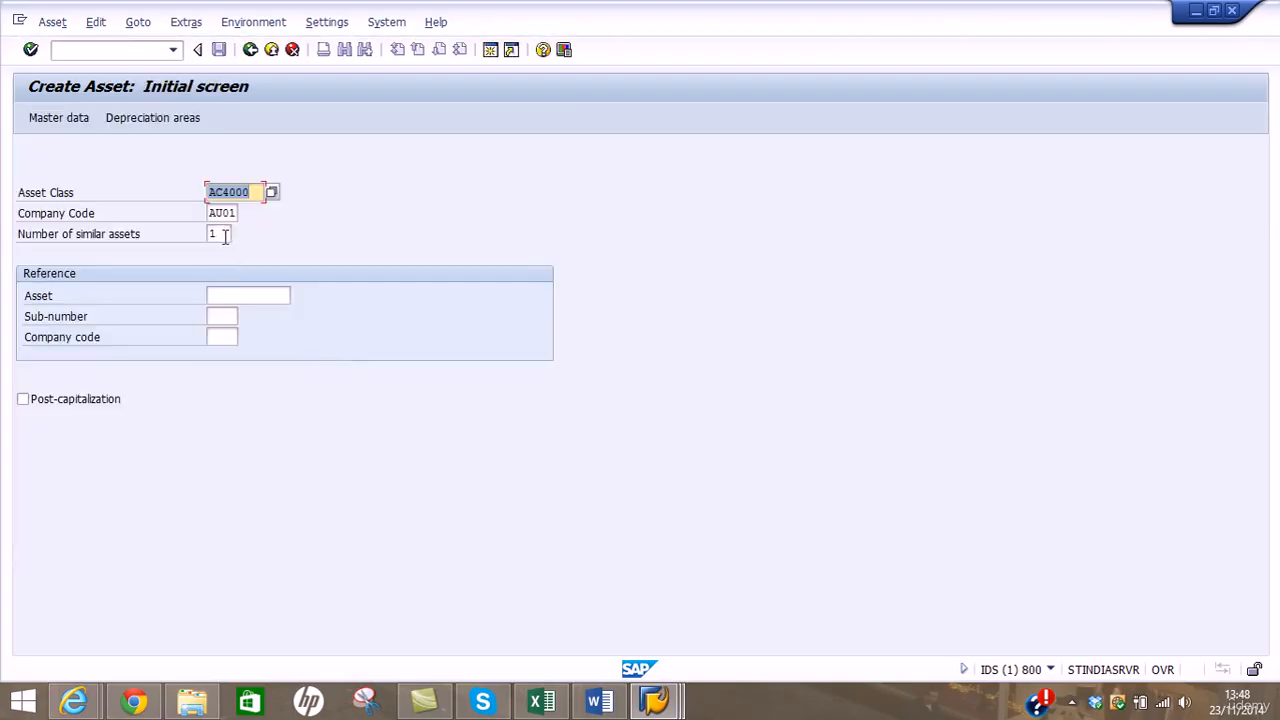
# Open the master data for 5 similar assets of class AC4000 in company code AU01, and clear the asset sub-number
pyautogui.moveTo(226, 235); pyautogui.dragTo(153, 226)
pyautogui.write('5')
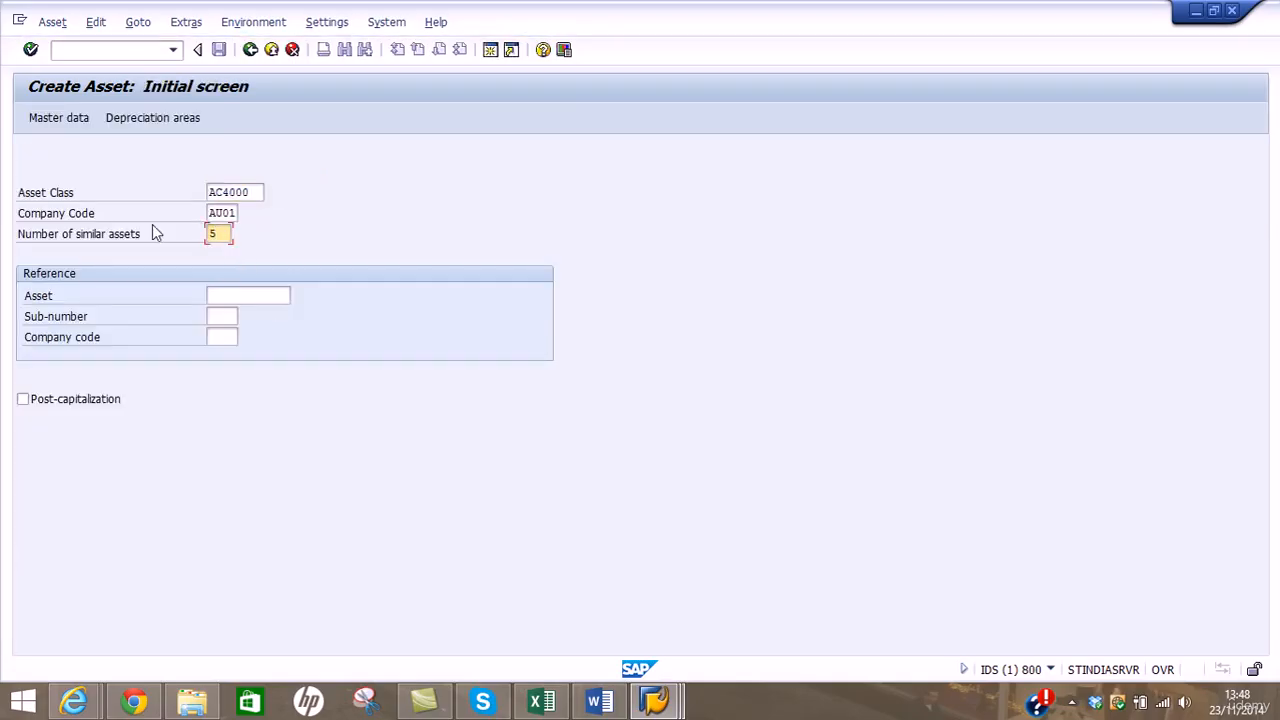
pyautogui.press('Return')
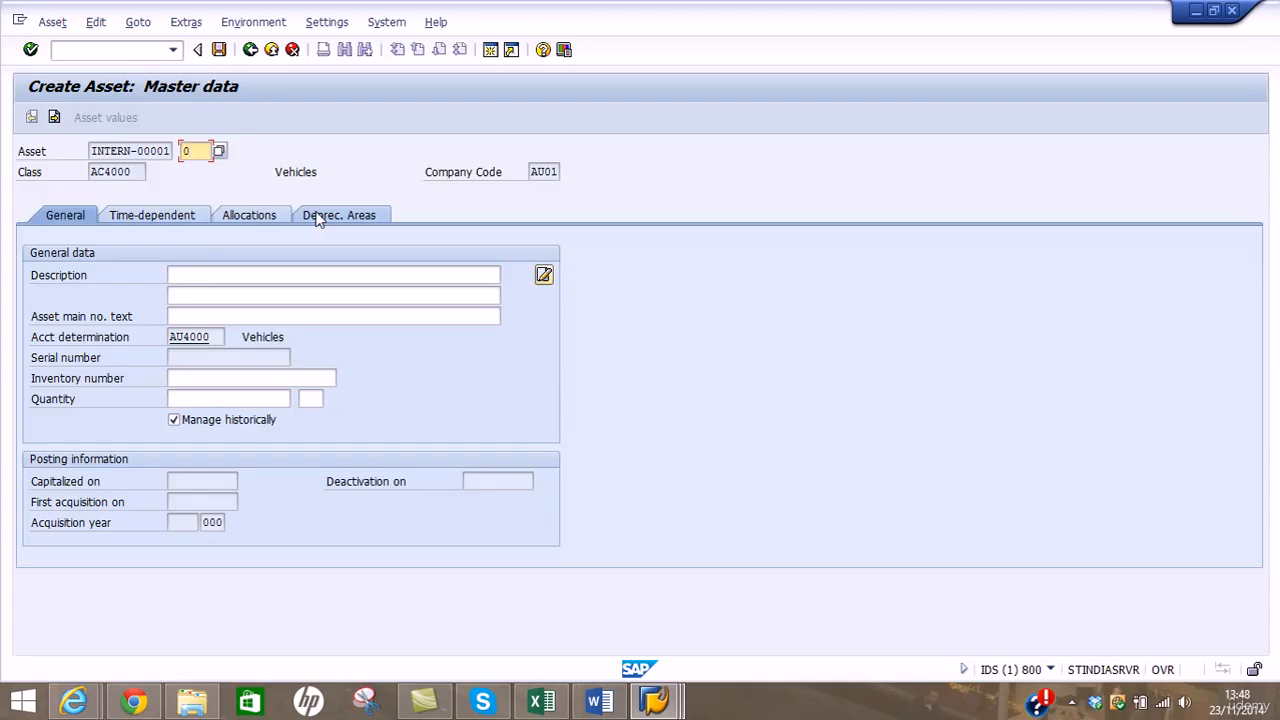
pyautogui.press('BackSpace')
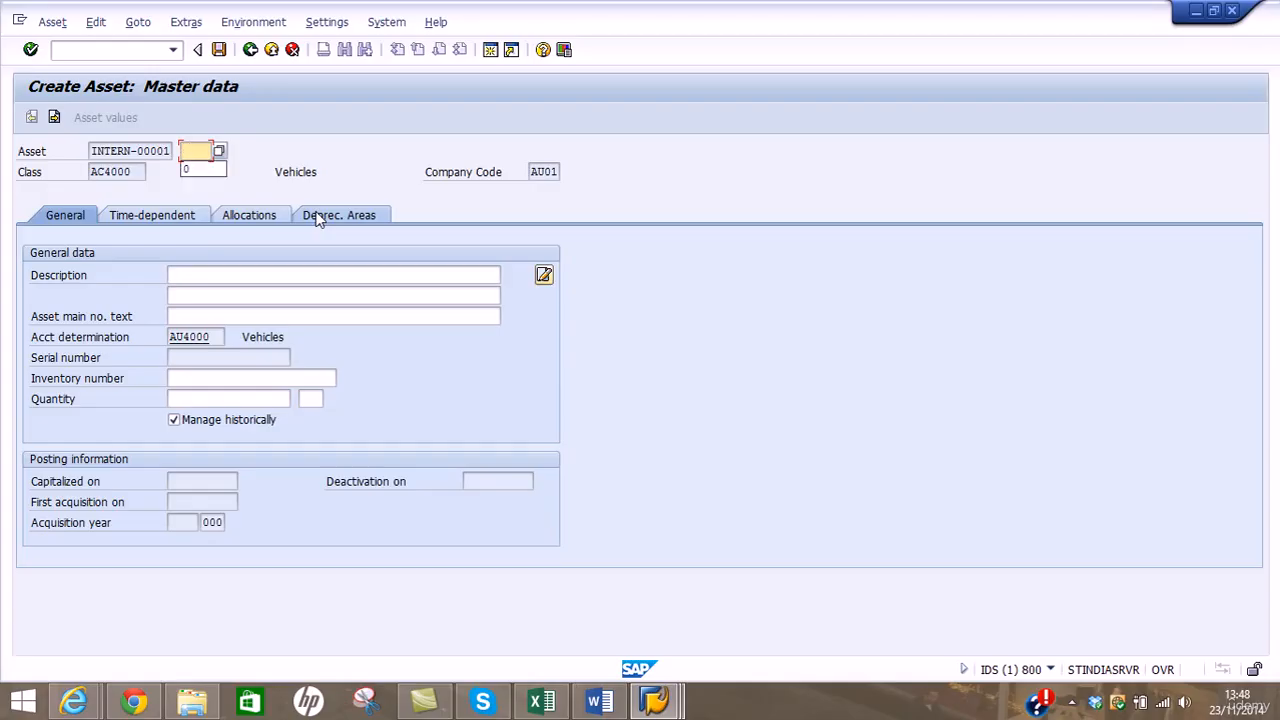
# Give the vehicle asset sub-number 50, the description "Ford Focus" and the asset main number text "01"
pyautogui.write('50')
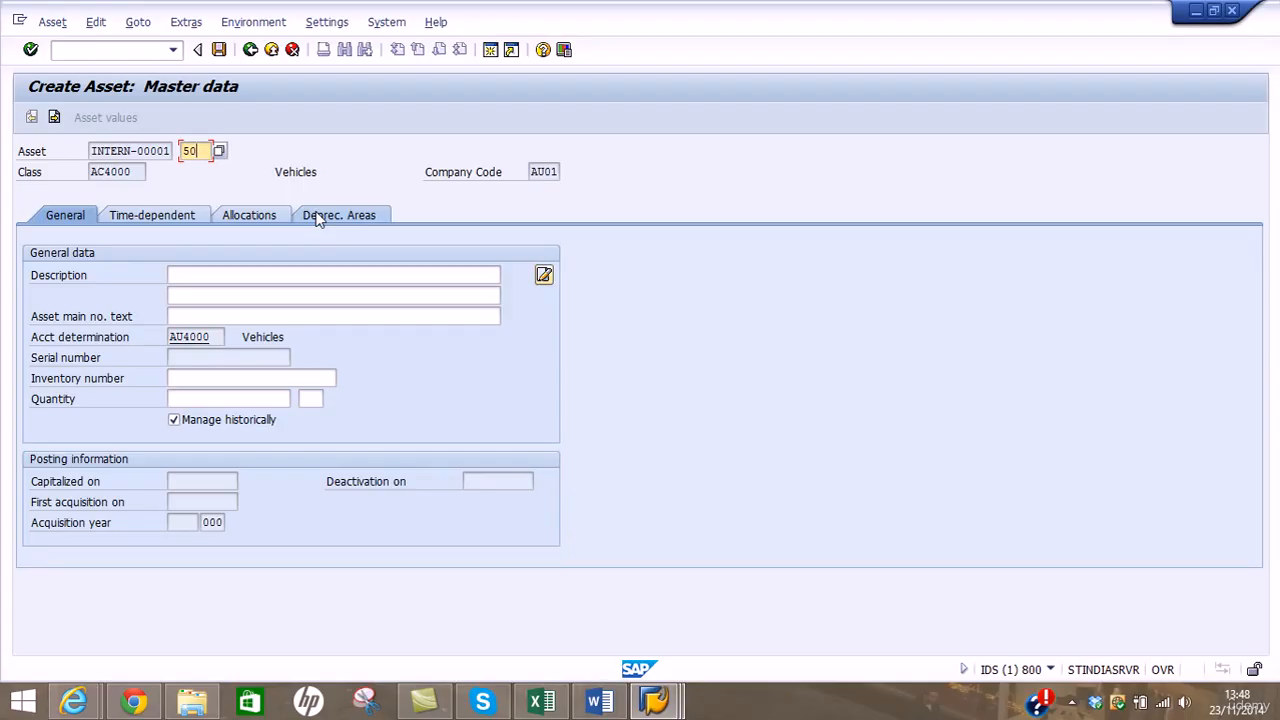
pyautogui.click(237, 273)
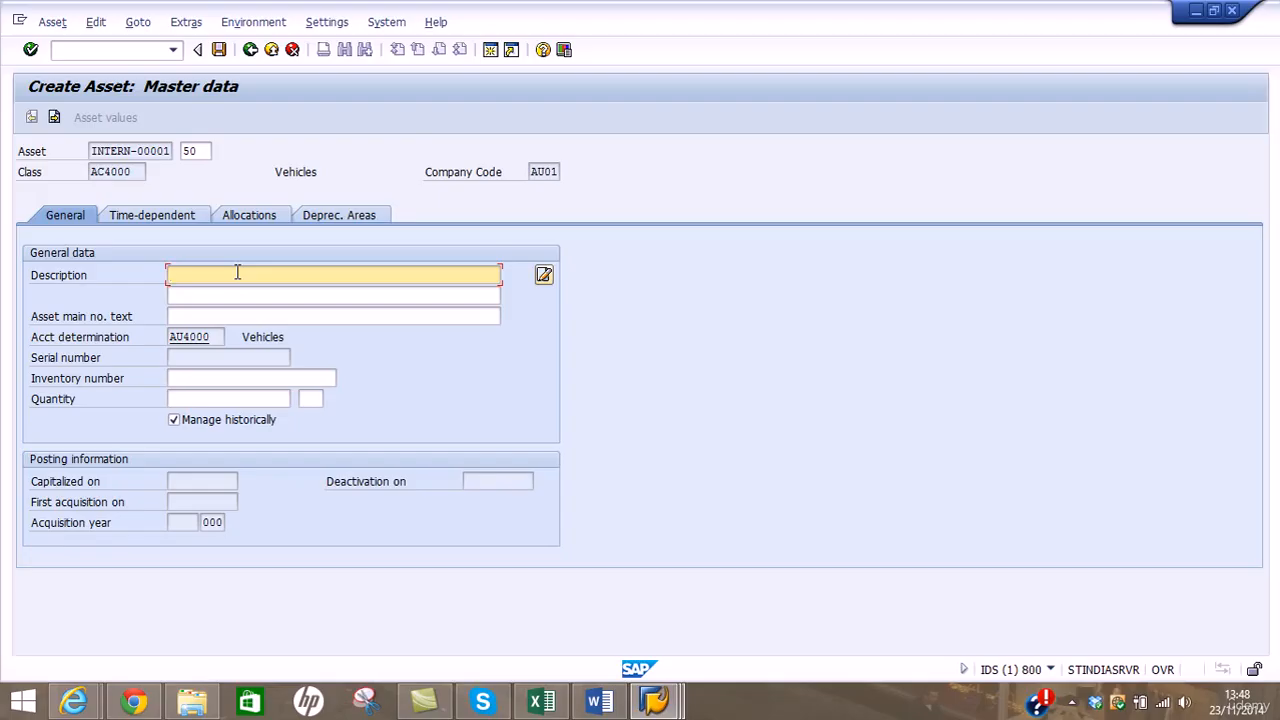
pyautogui.write('Ford Focus')
pyautogui.click(247, 316)
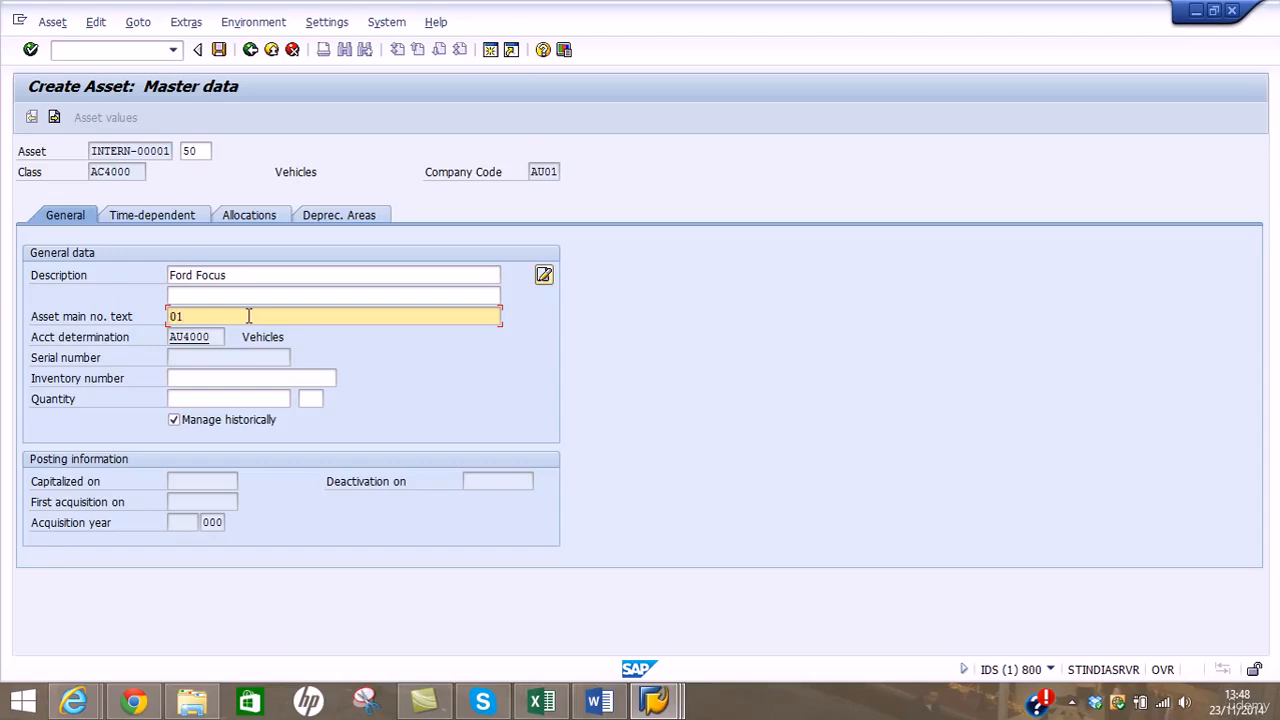
# Assign business area AU02 and the VEHICLES cost center 1AU01AVE01 in the asset's time-dependent data
pyautogui.click(190, 216)
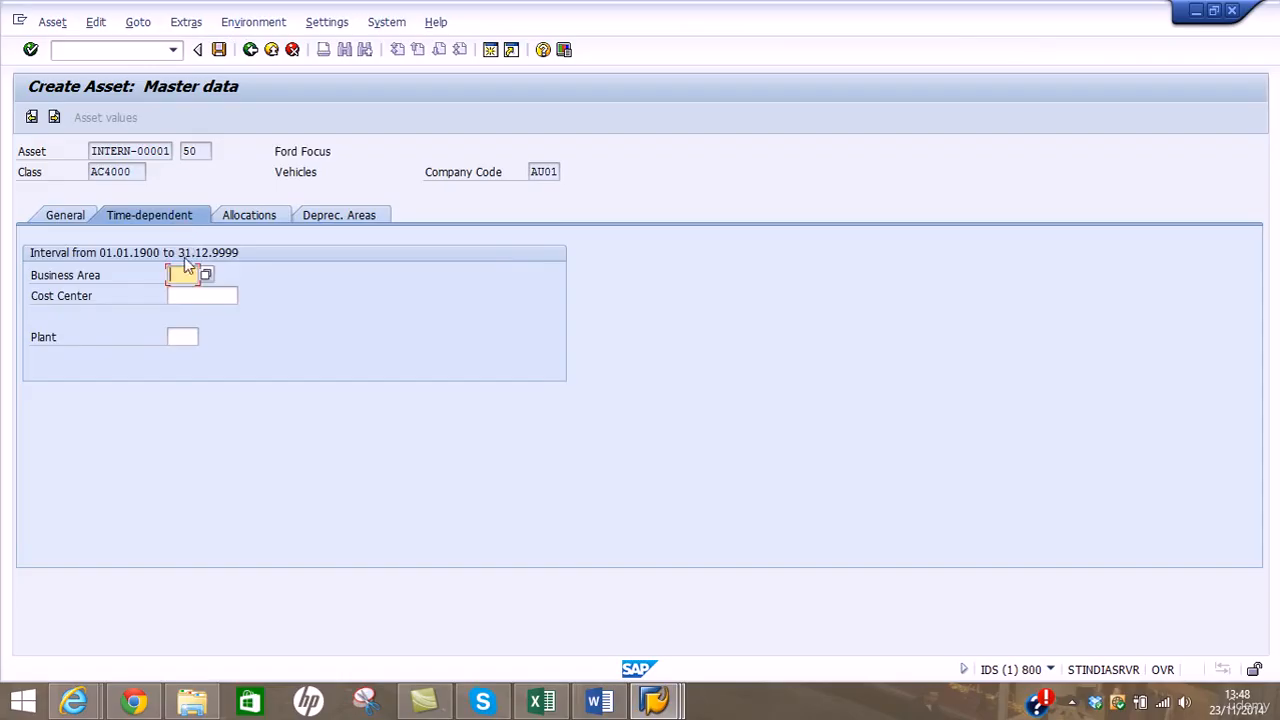
pyautogui.click(209, 296)
pyautogui.click(244, 295)
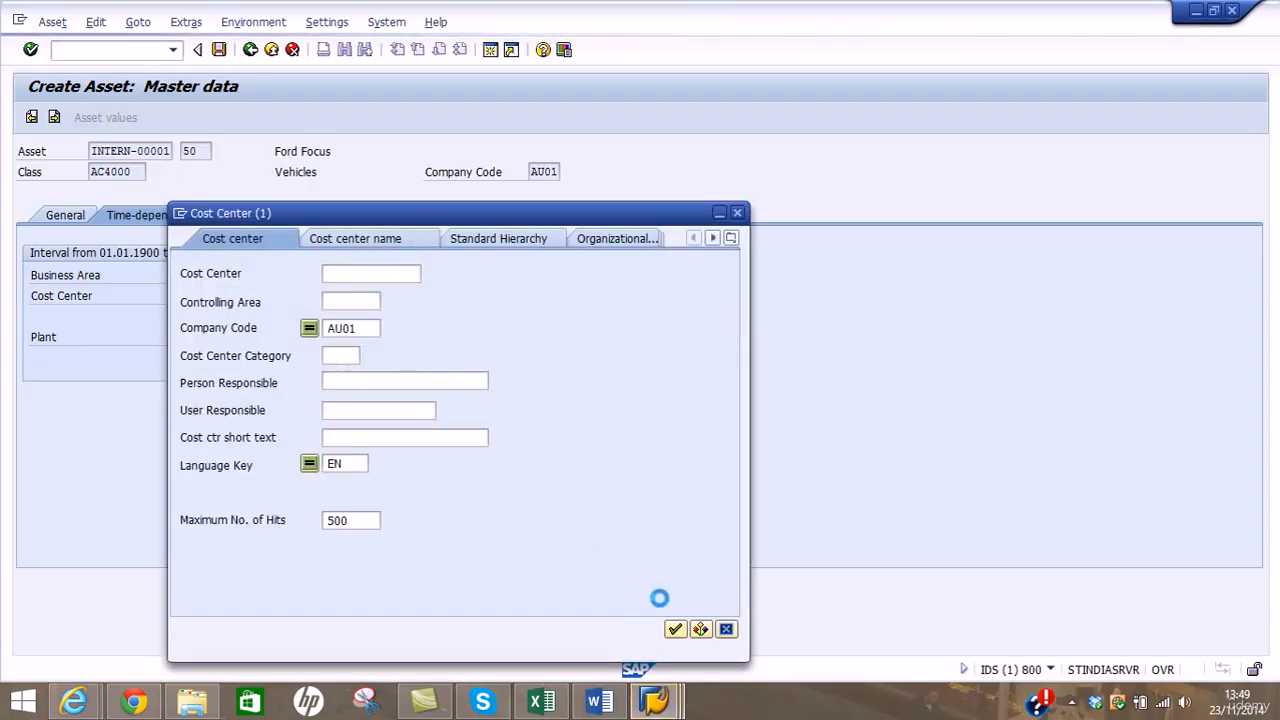
pyautogui.click(675, 628)
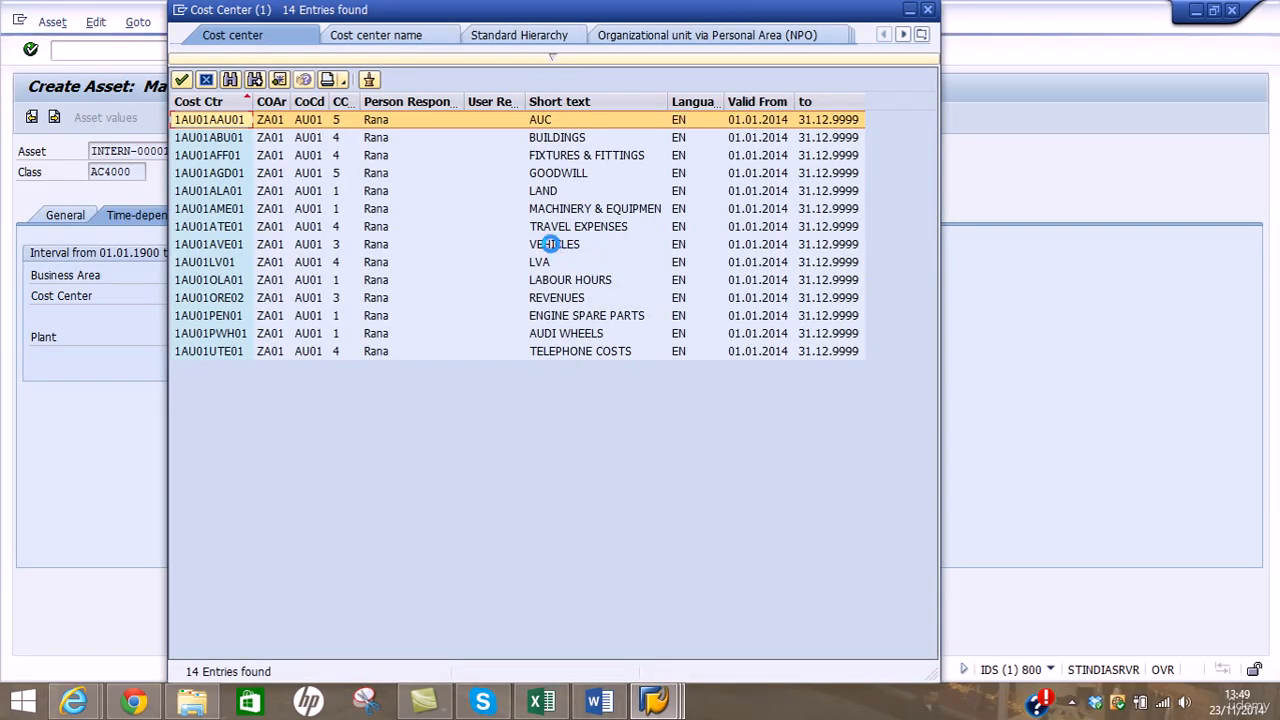
pyautogui.click(553, 248)
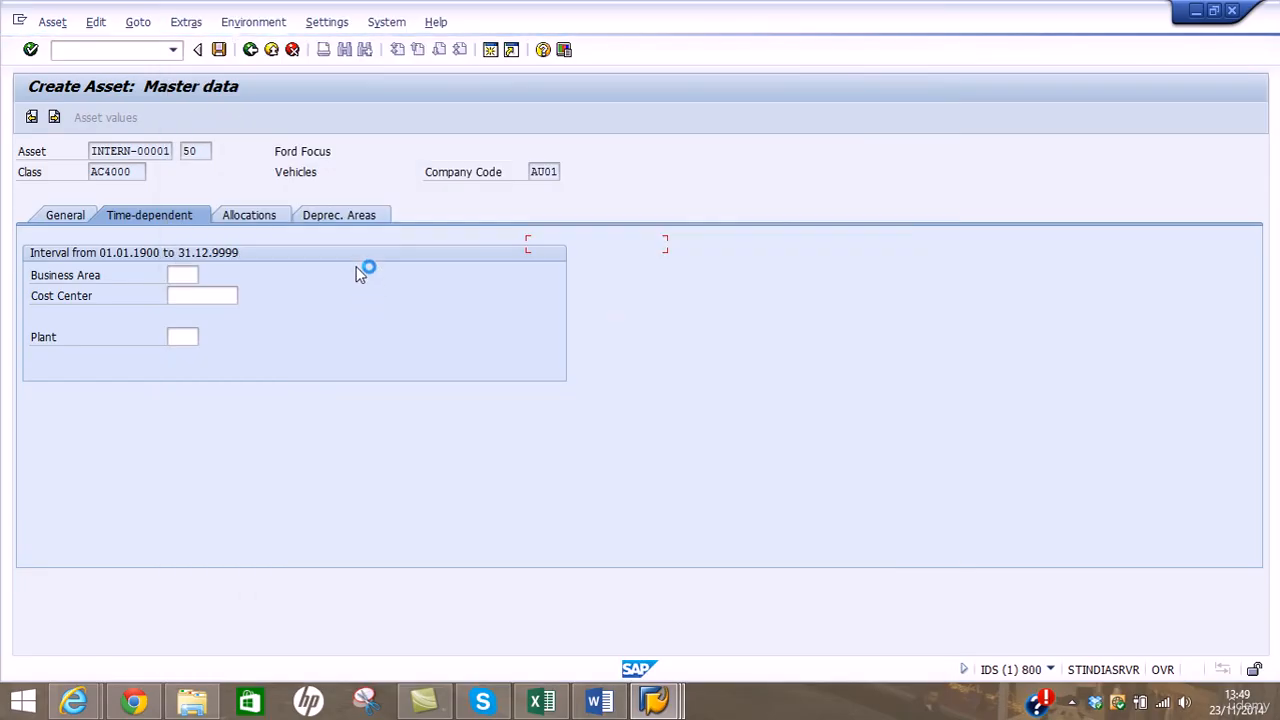
# Check the depreciation areas and save the similar vehicle assets, choosing to maintain their individual fields
pyautogui.click(350, 222)
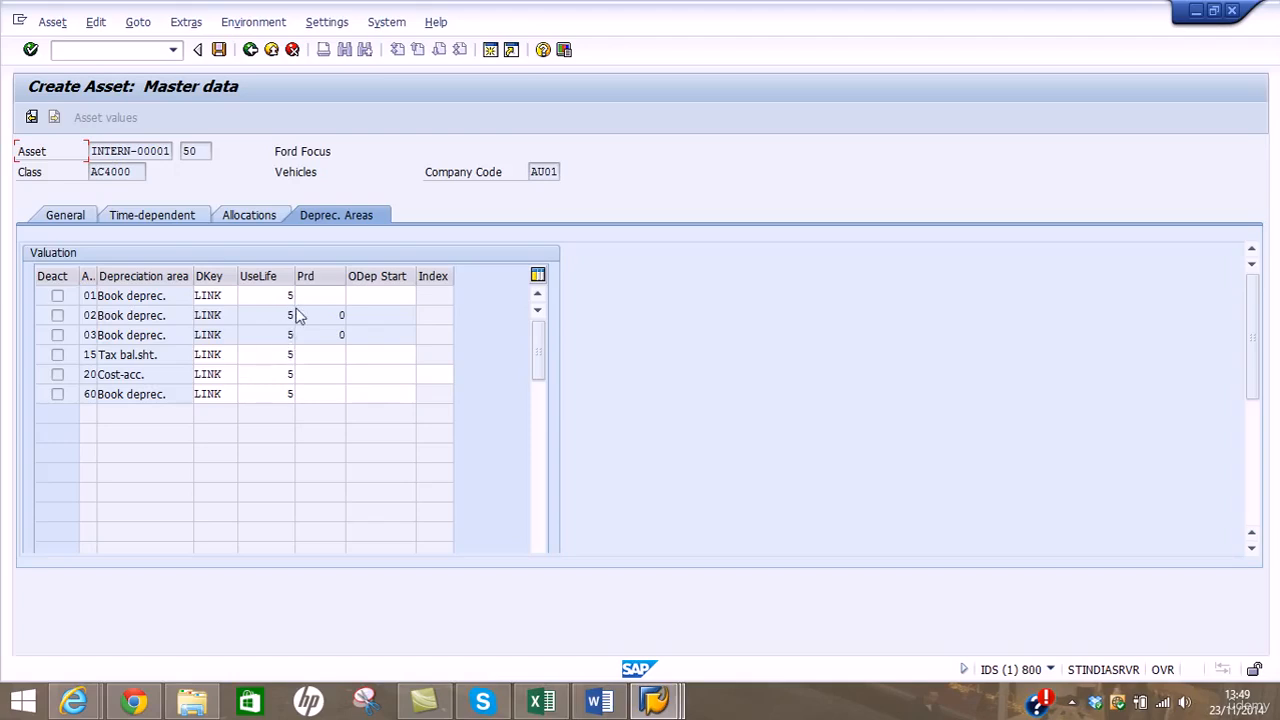
pyautogui.click(222, 50)
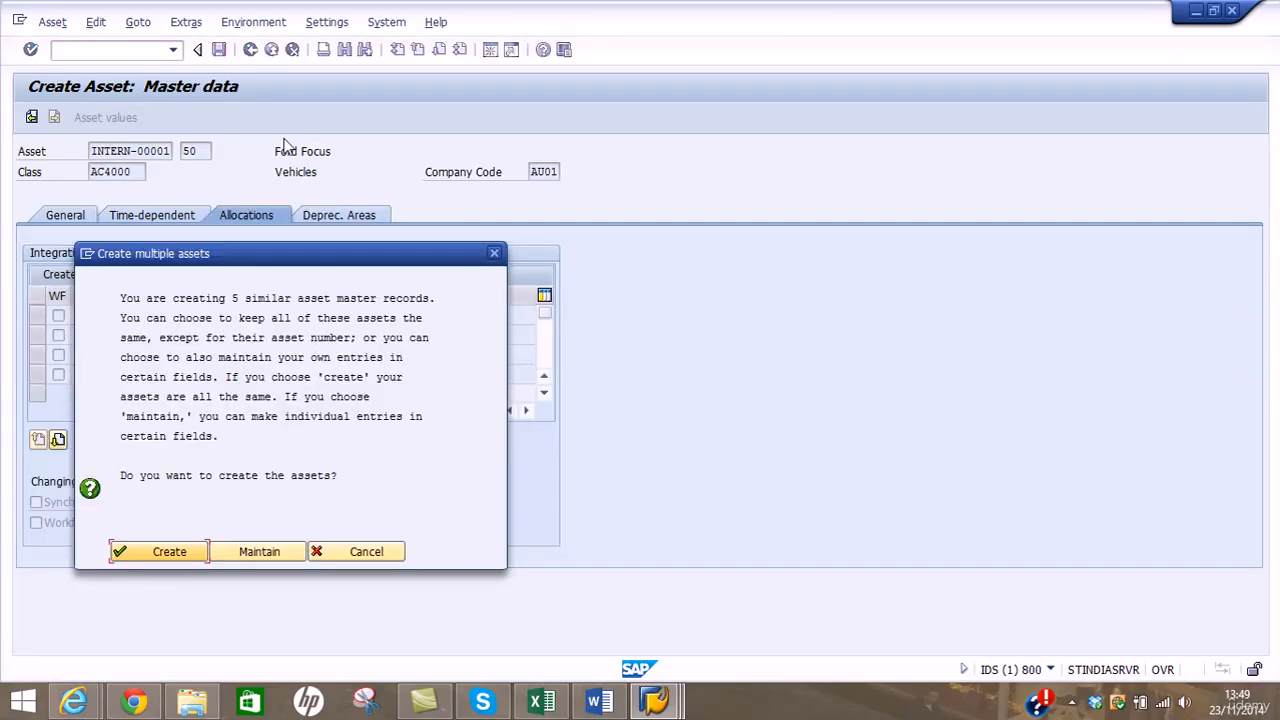
pyautogui.click(264, 557)
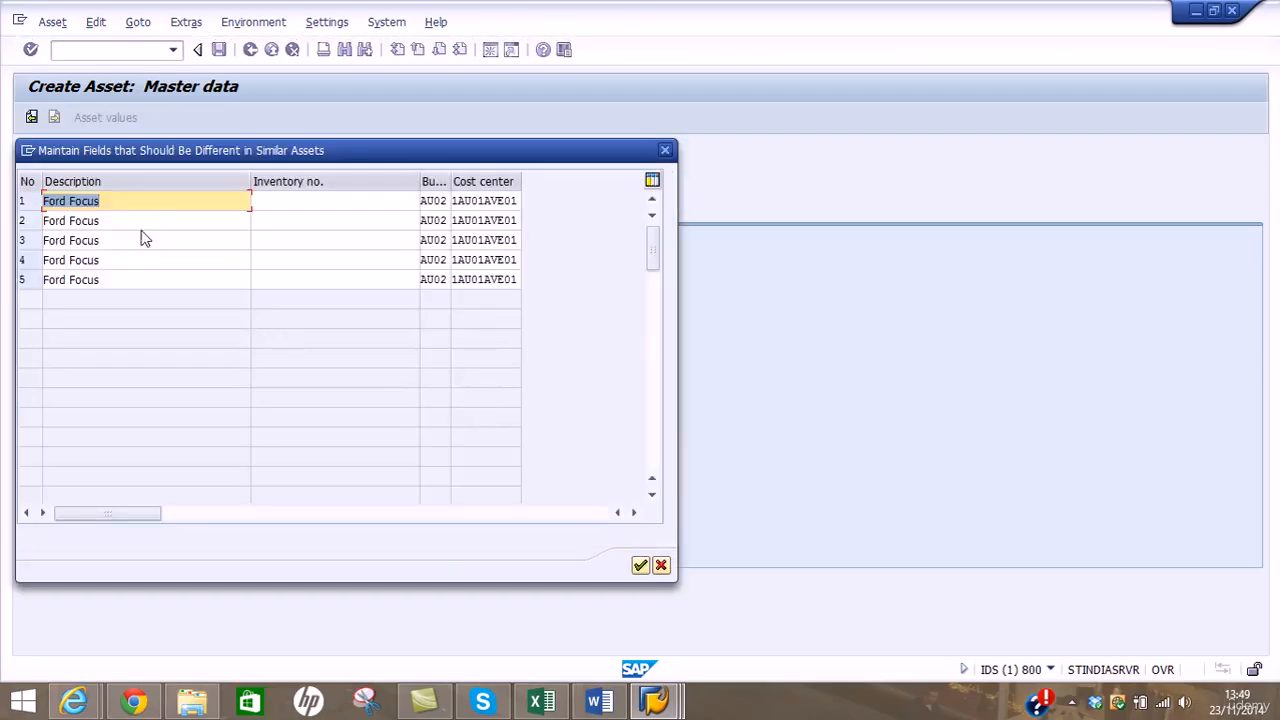
# Set the second similar asset's description to "Range Rover" and the third's to "Audi A6"
pyautogui.moveTo(125, 221); pyautogui.dragTo(3, 200)
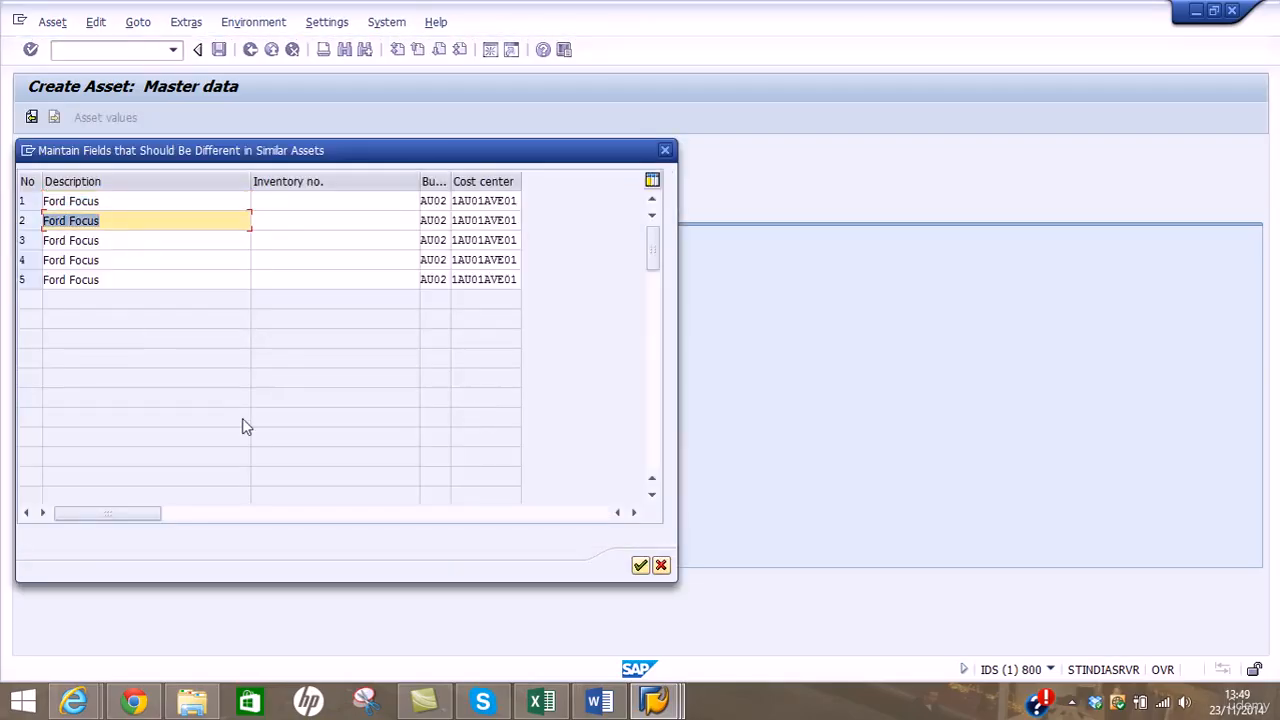
pyautogui.write('Rna')
pyautogui.write('nge Rover')
pyautogui.press('Tab')
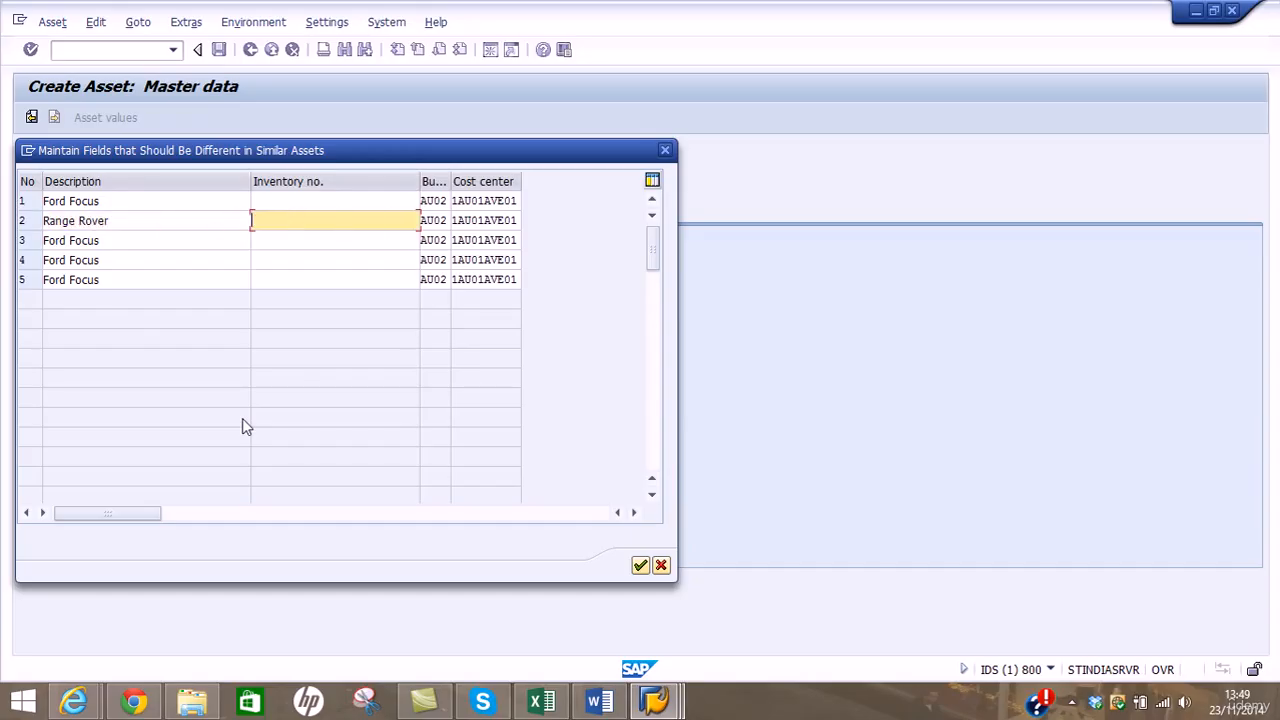
pyautogui.moveTo(154, 243); pyautogui.dragTo(2, 256)
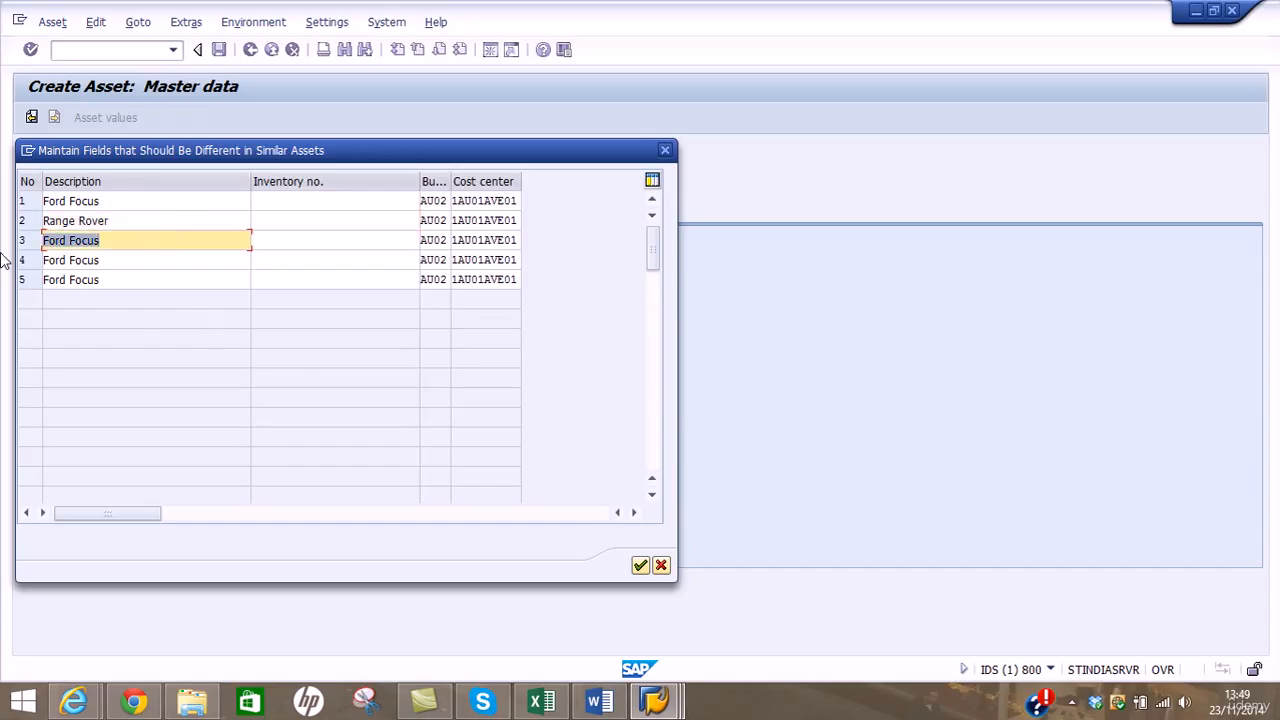
pyautogui.write('Aud')
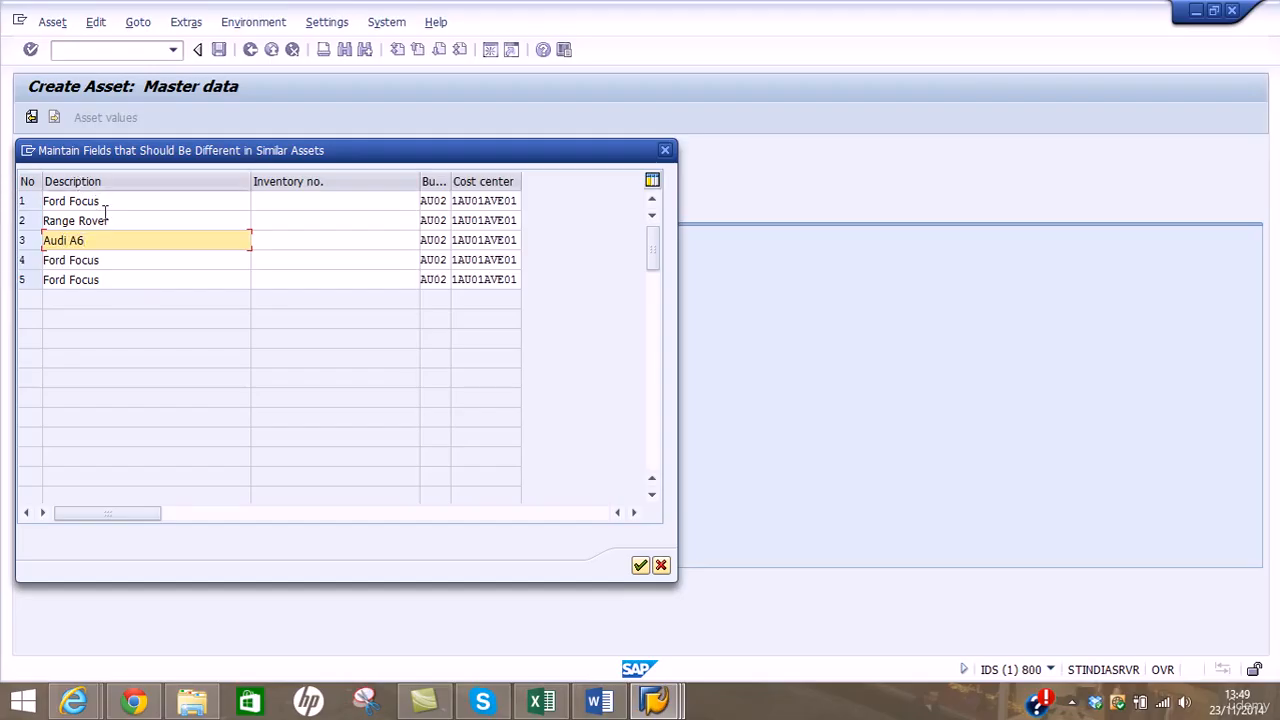
pyautogui.write('i A6')
# Correct the third asset's description to "Audi A4" and set the fourth's to "BMW X6"
pyautogui.moveTo(105, 259); pyautogui.dragTo(9, 250)
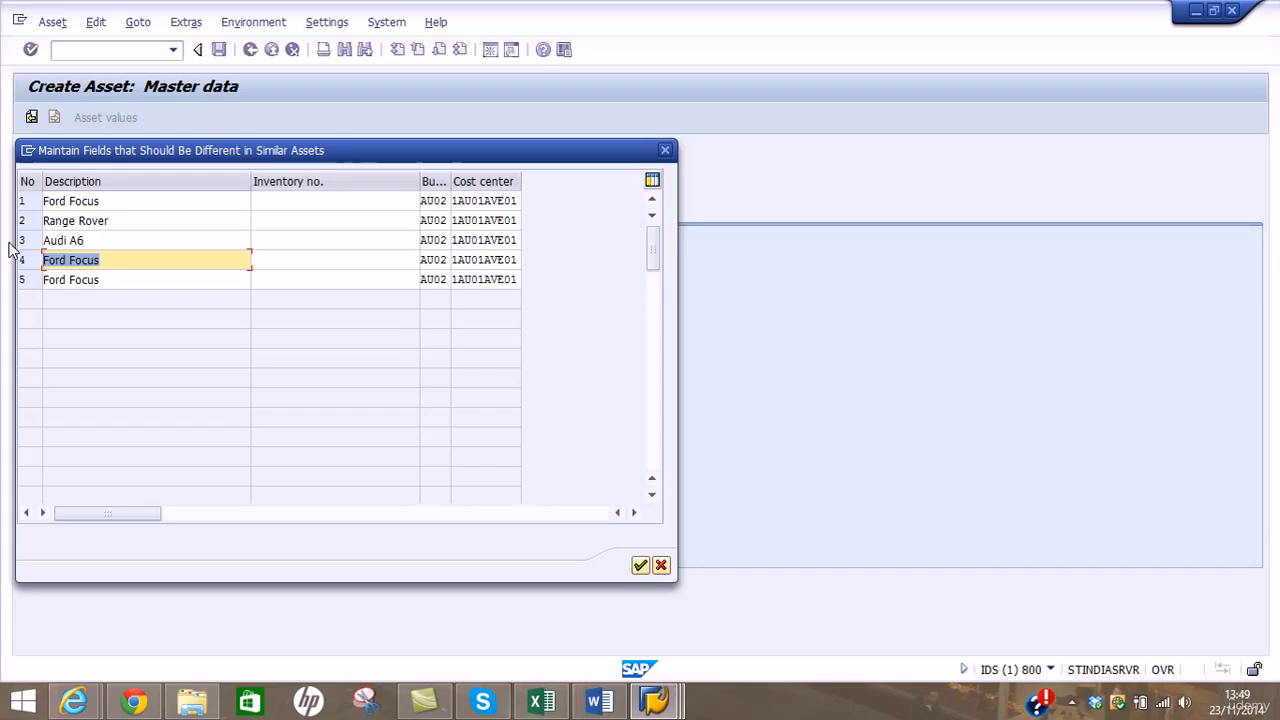
pyautogui.click(92, 240)
pyautogui.moveTo(108, 259); pyautogui.dragTo(4, 252)
pyautogui.write('BMW X6')
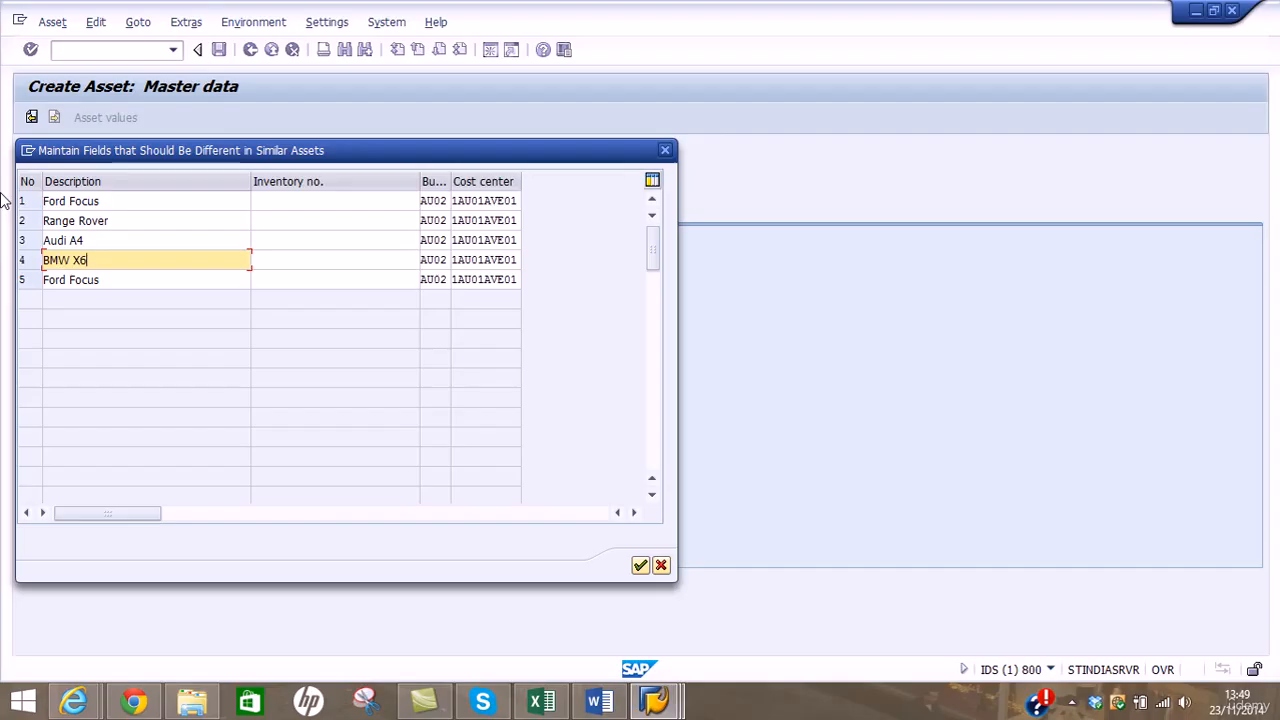
# Set the fifth asset's description to "Mercedes CLS", accept the individual entries and create the five vehicle assets
pyautogui.moveTo(120, 279); pyautogui.dragTo(3, 260)
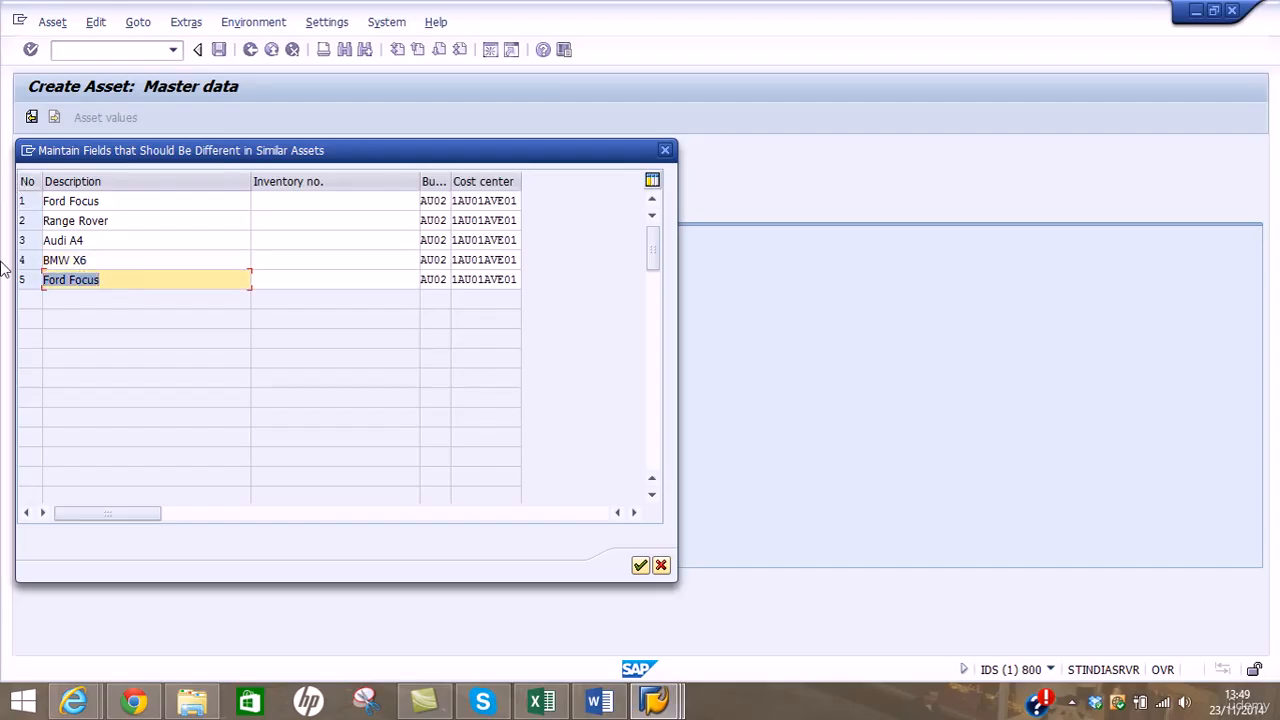
pyautogui.write('Mercedes CLS')
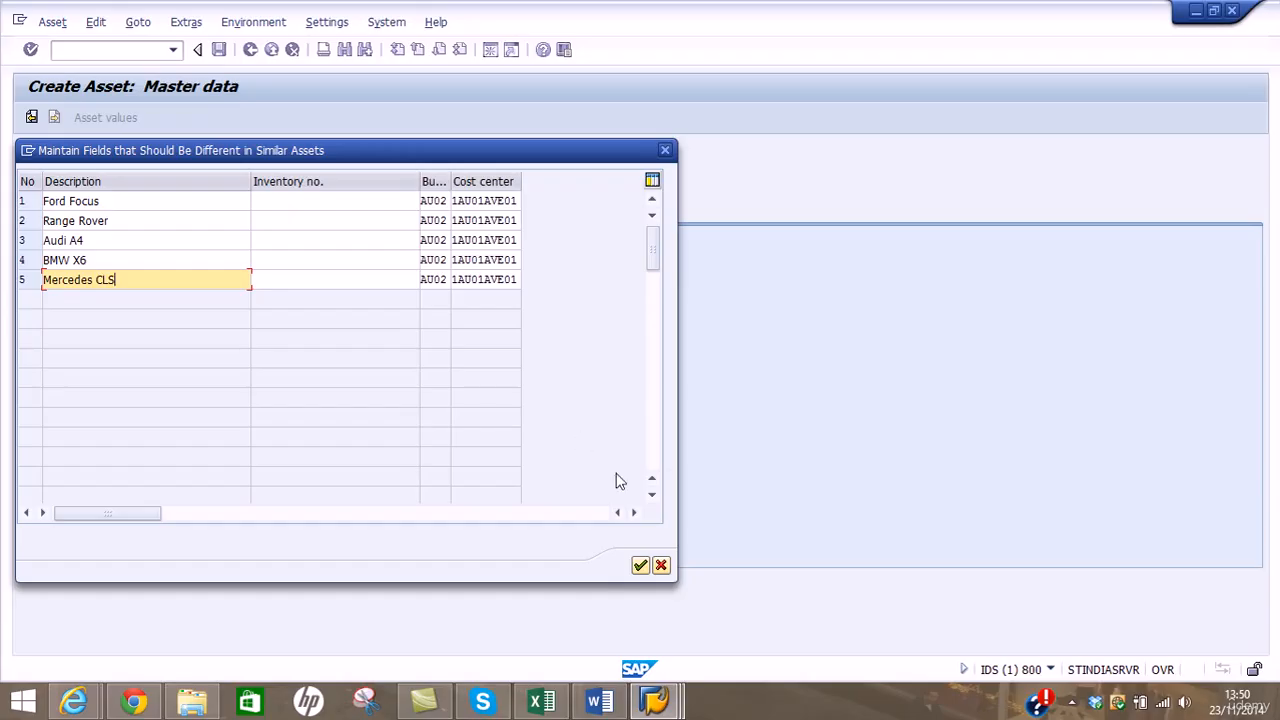
pyautogui.click(640, 567)
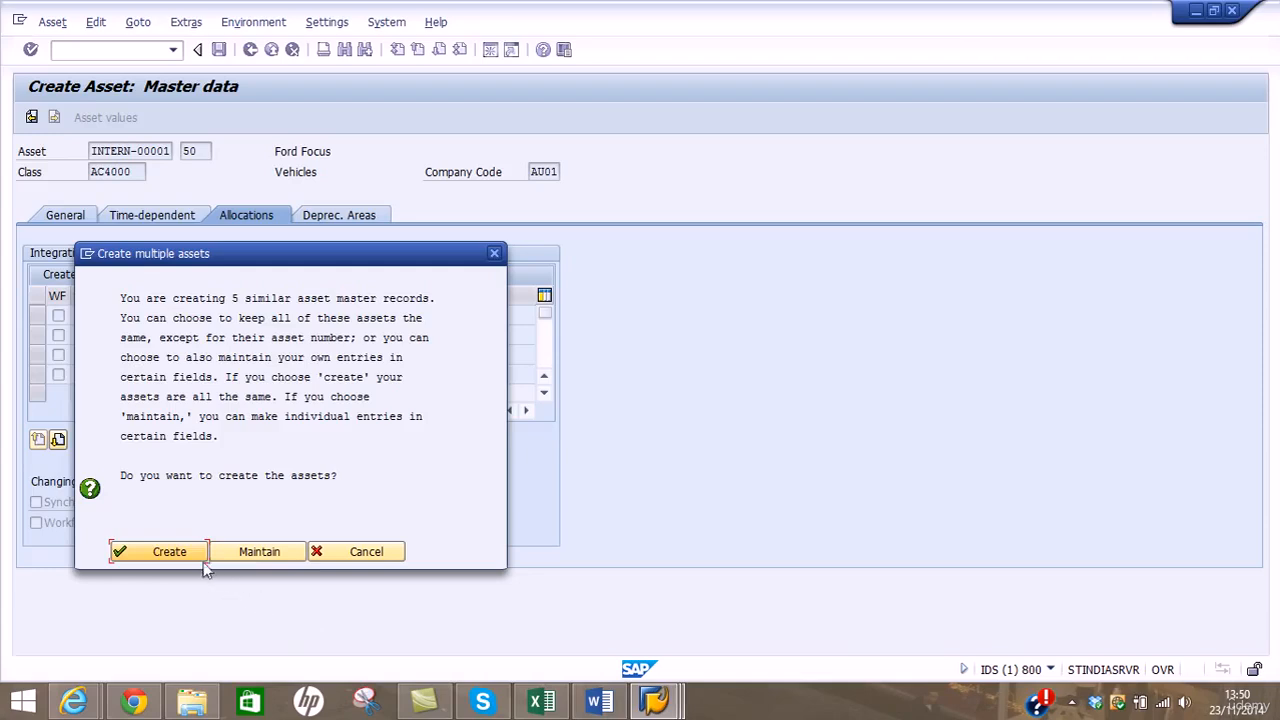
pyautogui.click(175, 551)
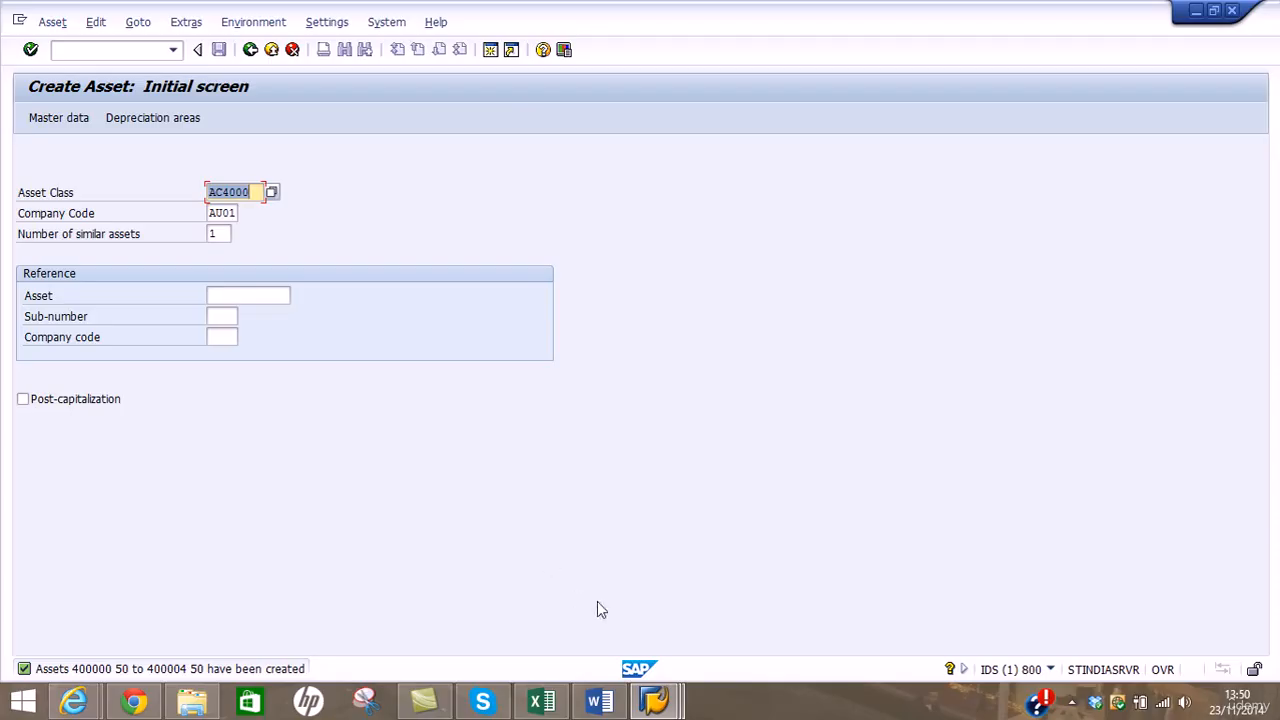
# Switch to the Training Notes workbook in Excel and add a green-filled "Vehicles" heading in A63 of Sheet4
pyautogui.click(557, 708)
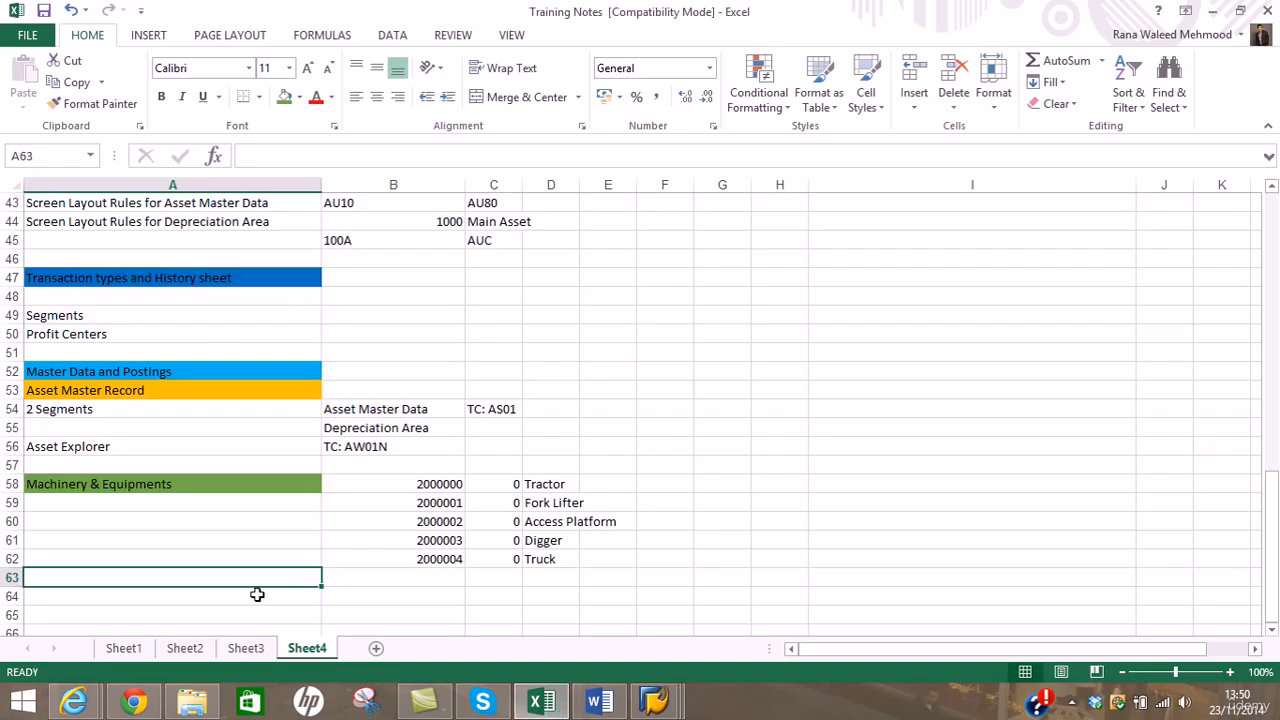
pyautogui.write('Vehicles')
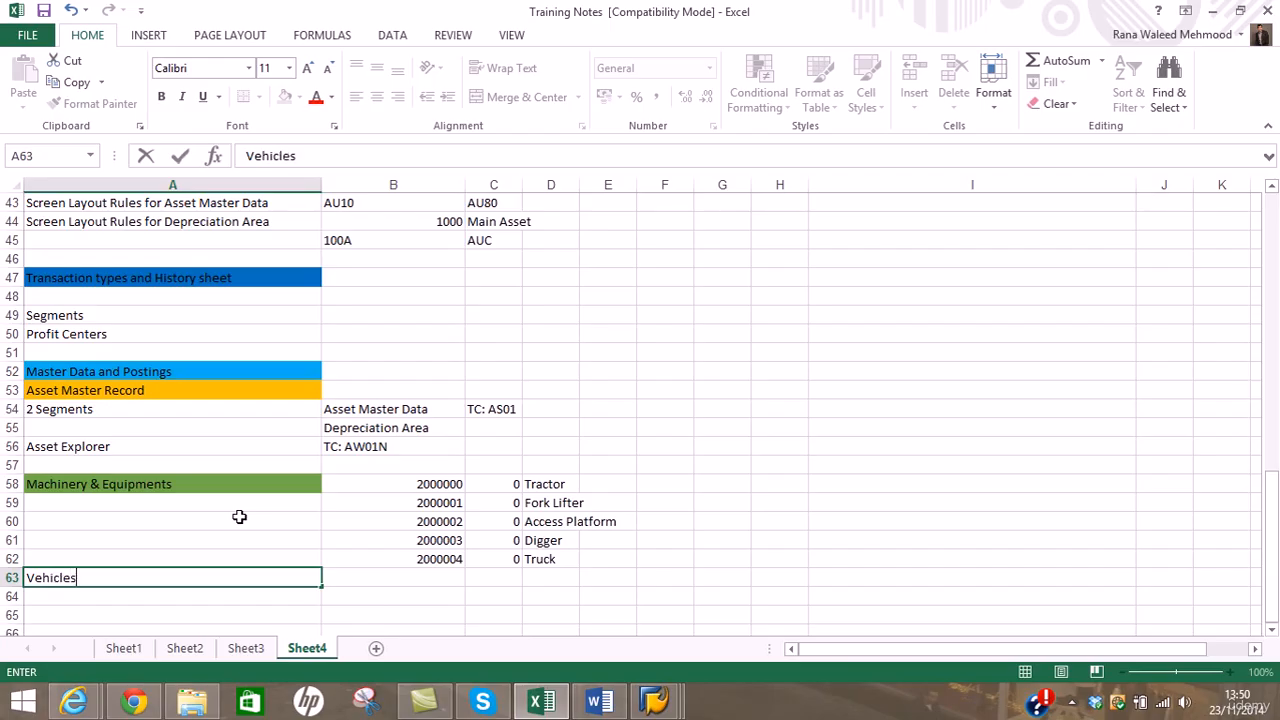
pyautogui.press('Return')
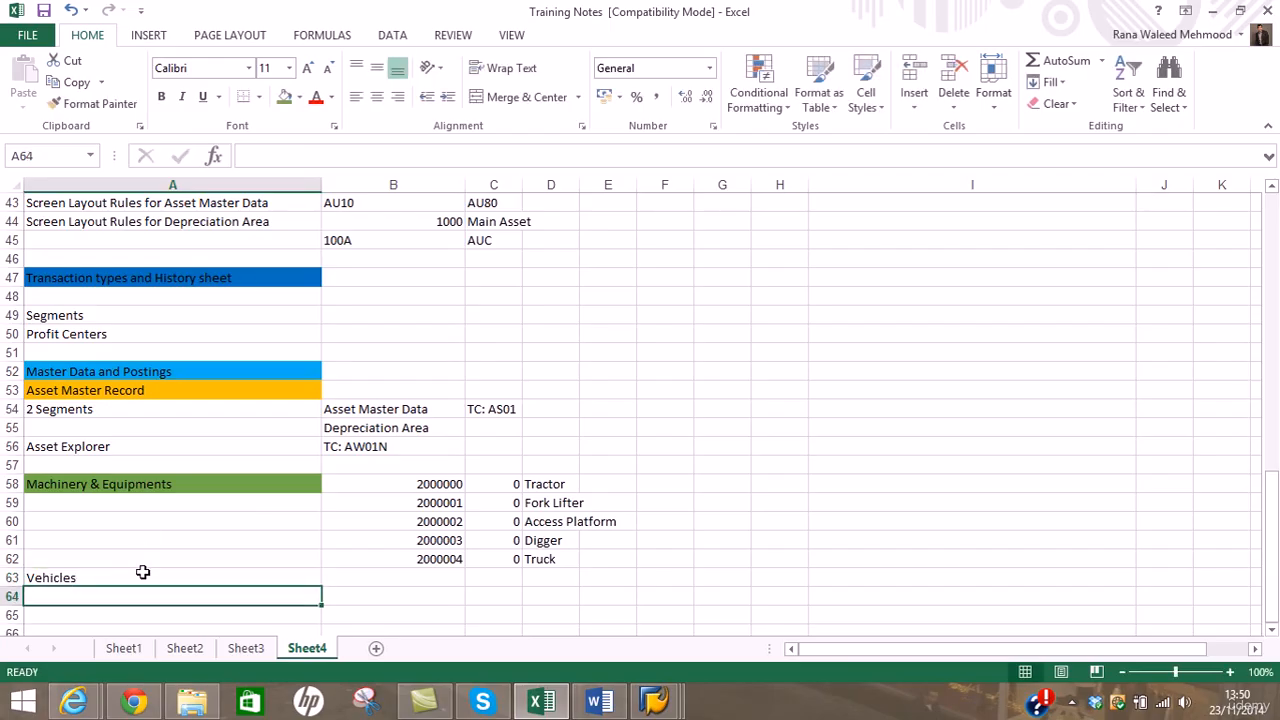
pyautogui.click(145, 575)
pyautogui.click(284, 96)
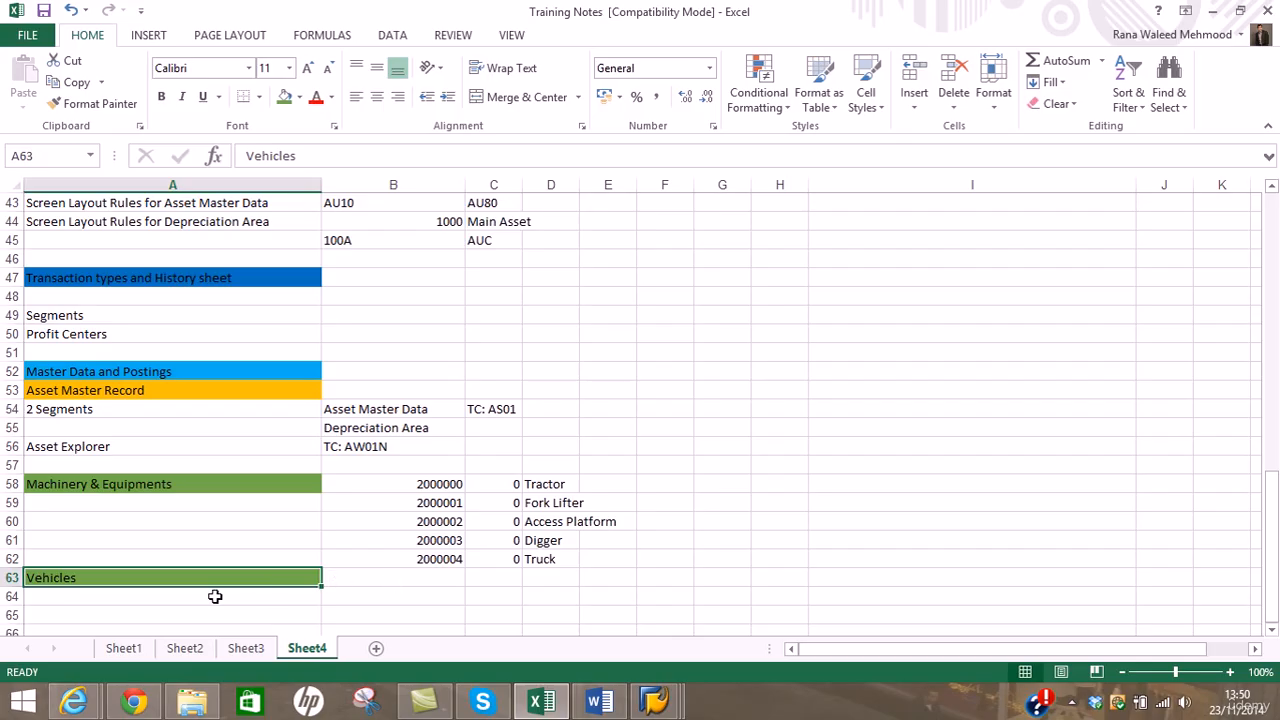
# Move the "Vehicles" heading with its green fill from A63 to A64
pyautogui.hotkey('ctrl', 'c')
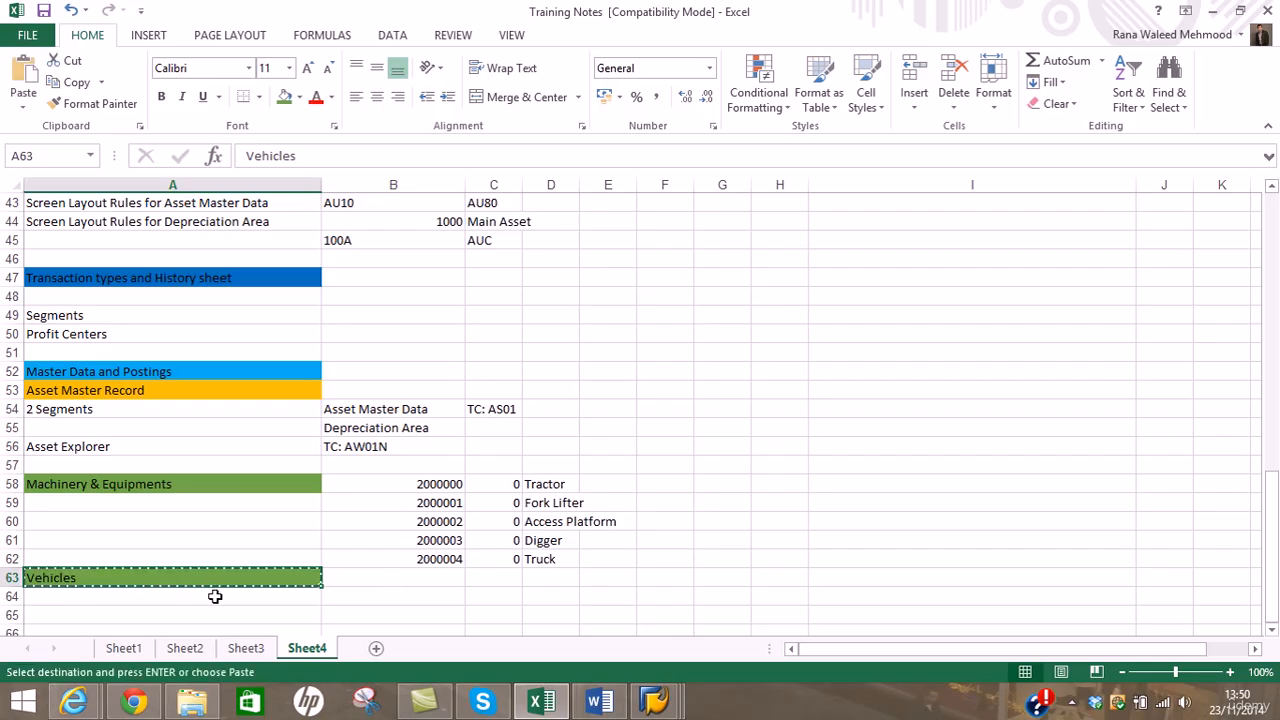
pyautogui.click(190, 598)
pyautogui.hotkey('ctrl', 'v')
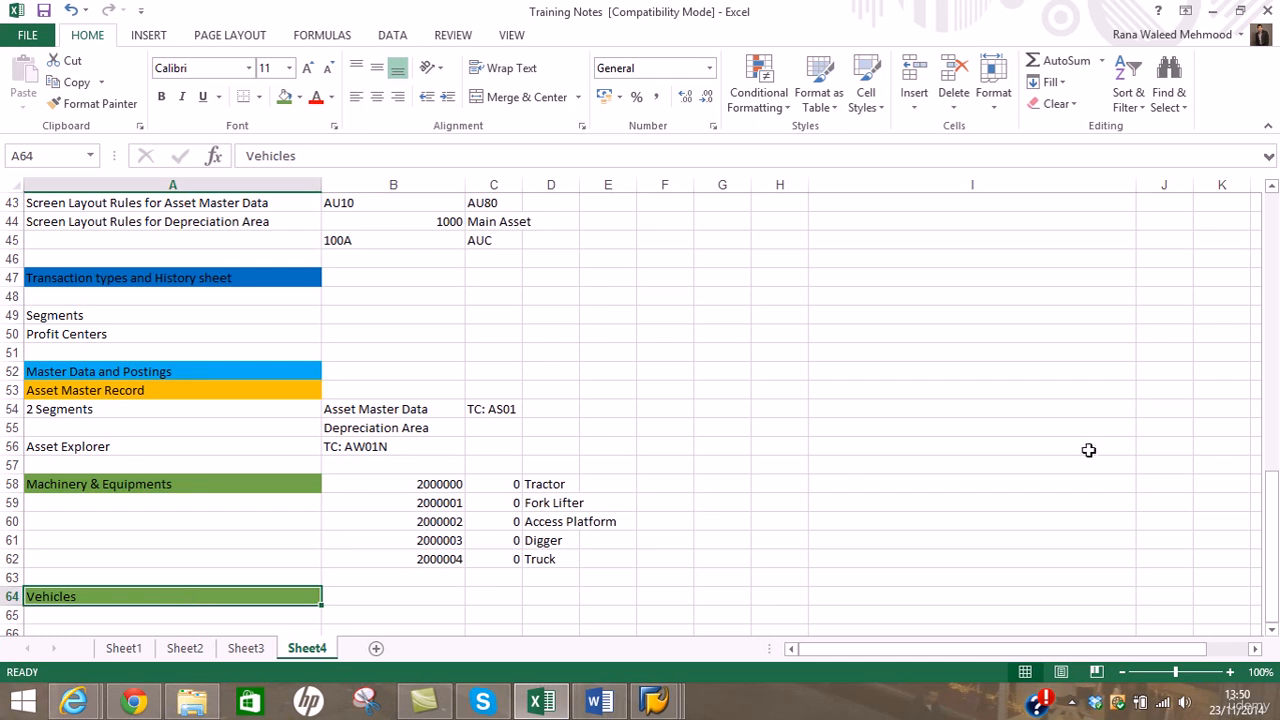
# Enter the first vehicle asset number, 4000000, in B64 beside the "Vehicles" heading
pyautogui.scroll(-4, 1271, 630)
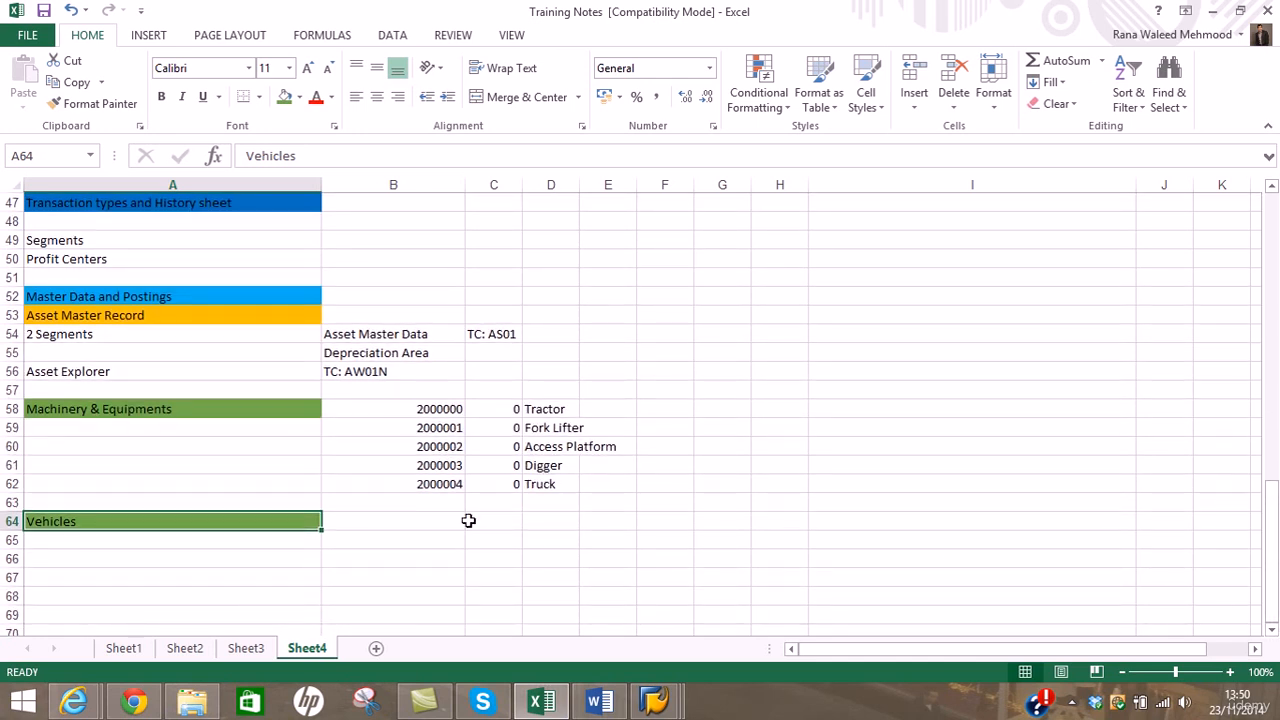
pyautogui.click(440, 528)
pyautogui.write('4')
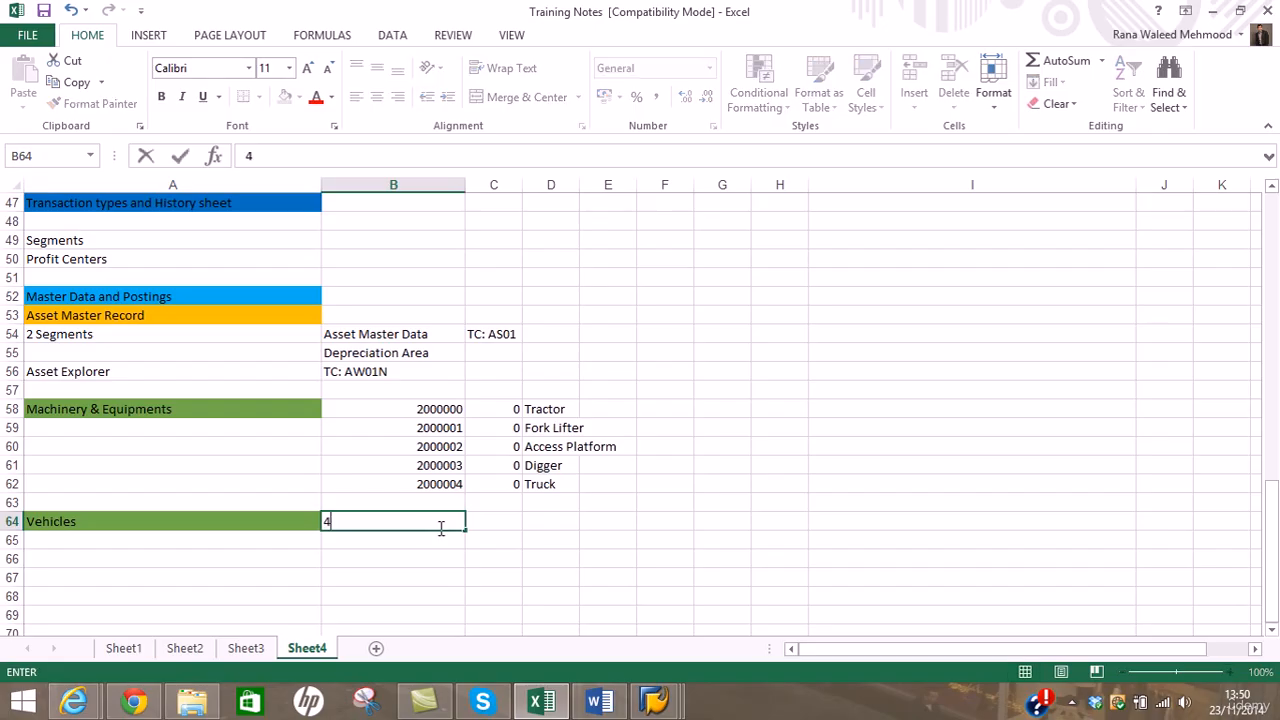
pyautogui.write('00000000')
pyautogui.hotkey('ctrl', 'Return')
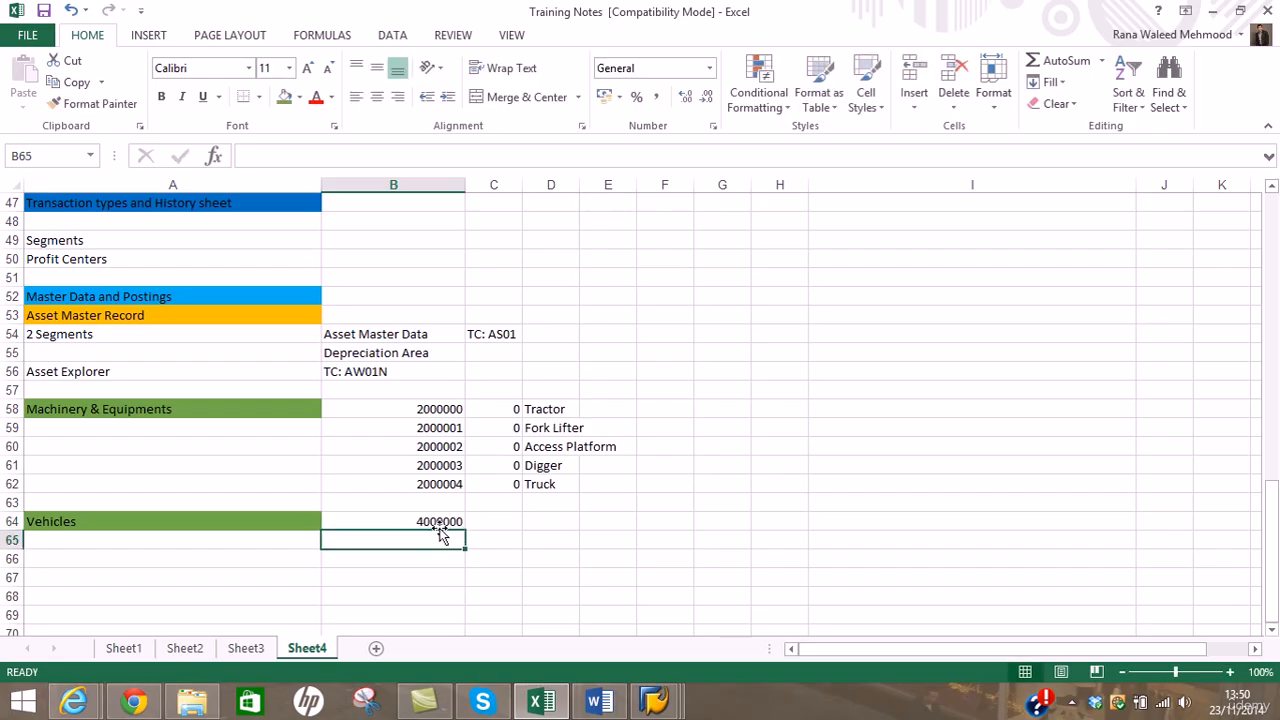
# Fill the vehicle asset numbers from B64 down to B68 as a series ending at 4000004
pyautogui.click(452, 520)
pyautogui.moveTo(467, 532); pyautogui.dragTo(467, 585)
pyautogui.click(477, 596)
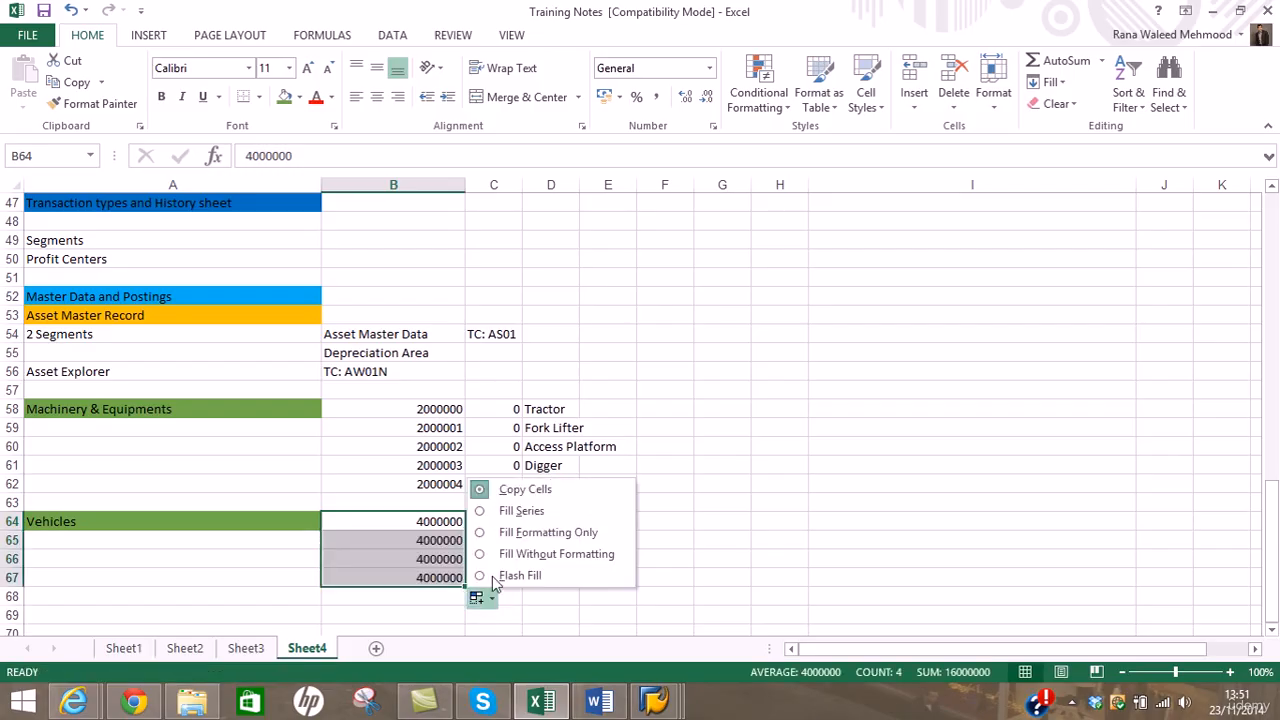
pyautogui.click(507, 506)
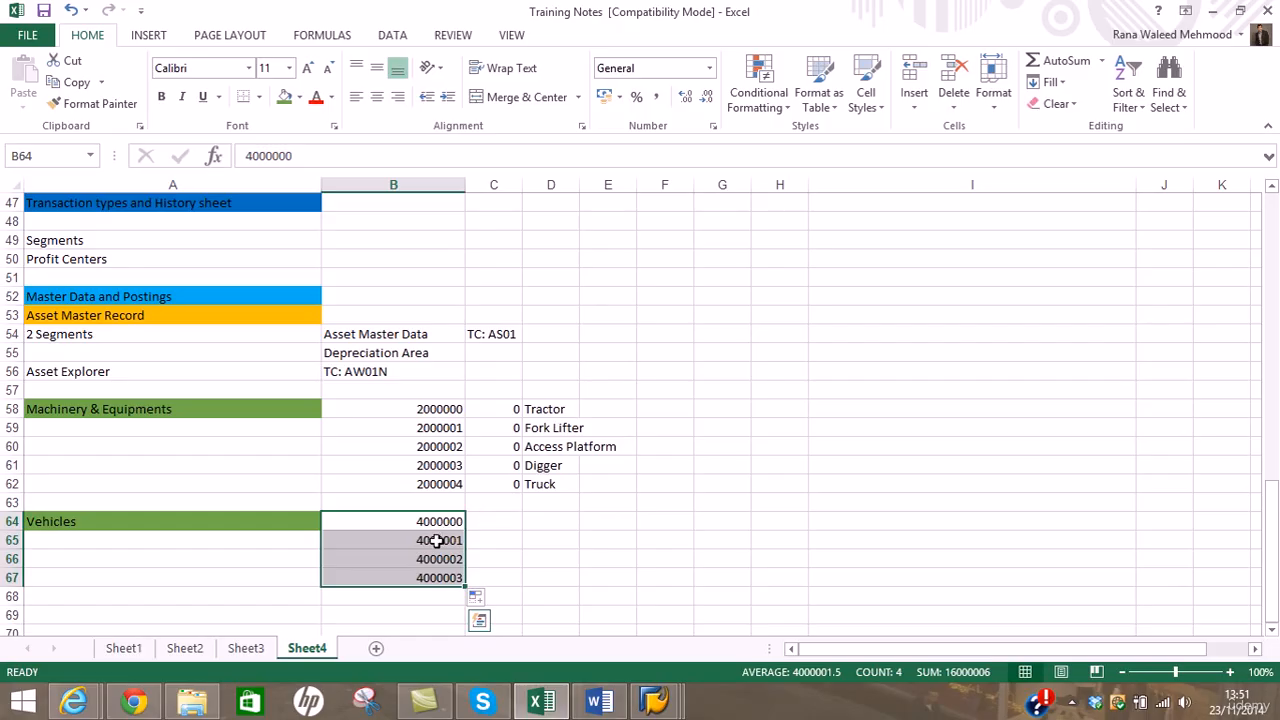
pyautogui.moveTo(467, 586); pyautogui.dragTo(467, 604)
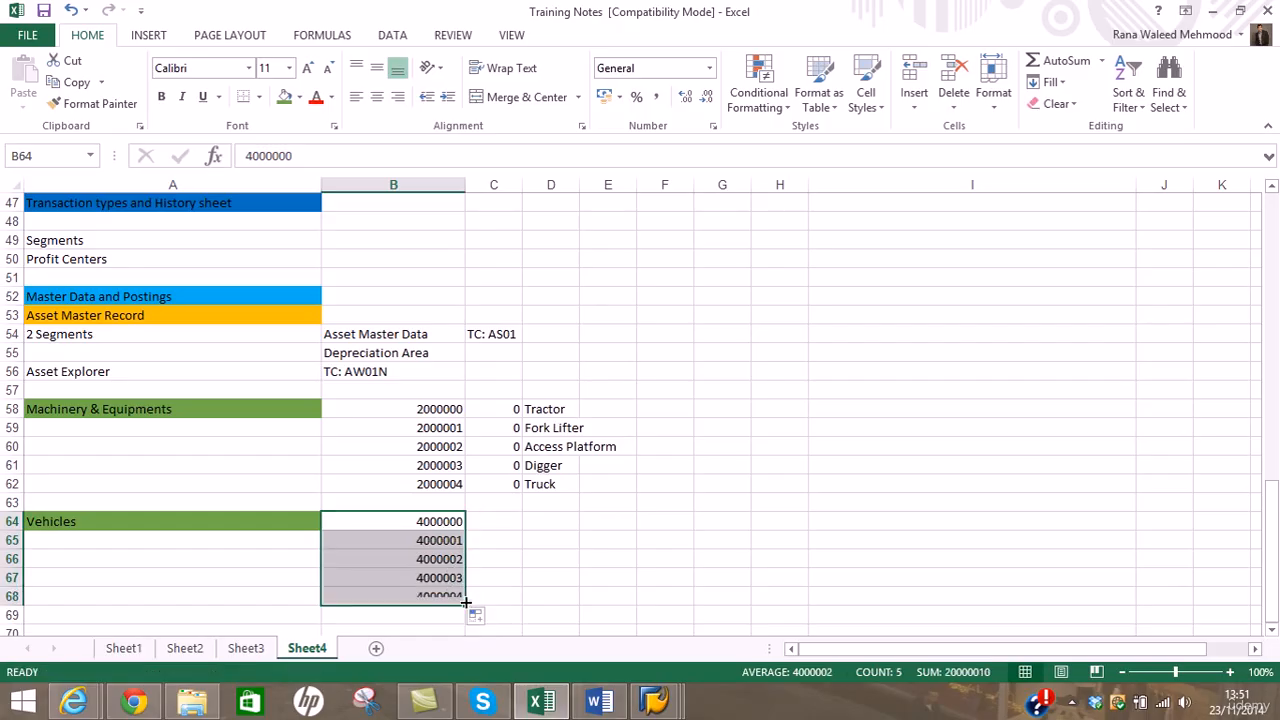
# Enter sub-number 50 in C64 and copy it down to C68 for all five vehicles
pyautogui.click(512, 523)
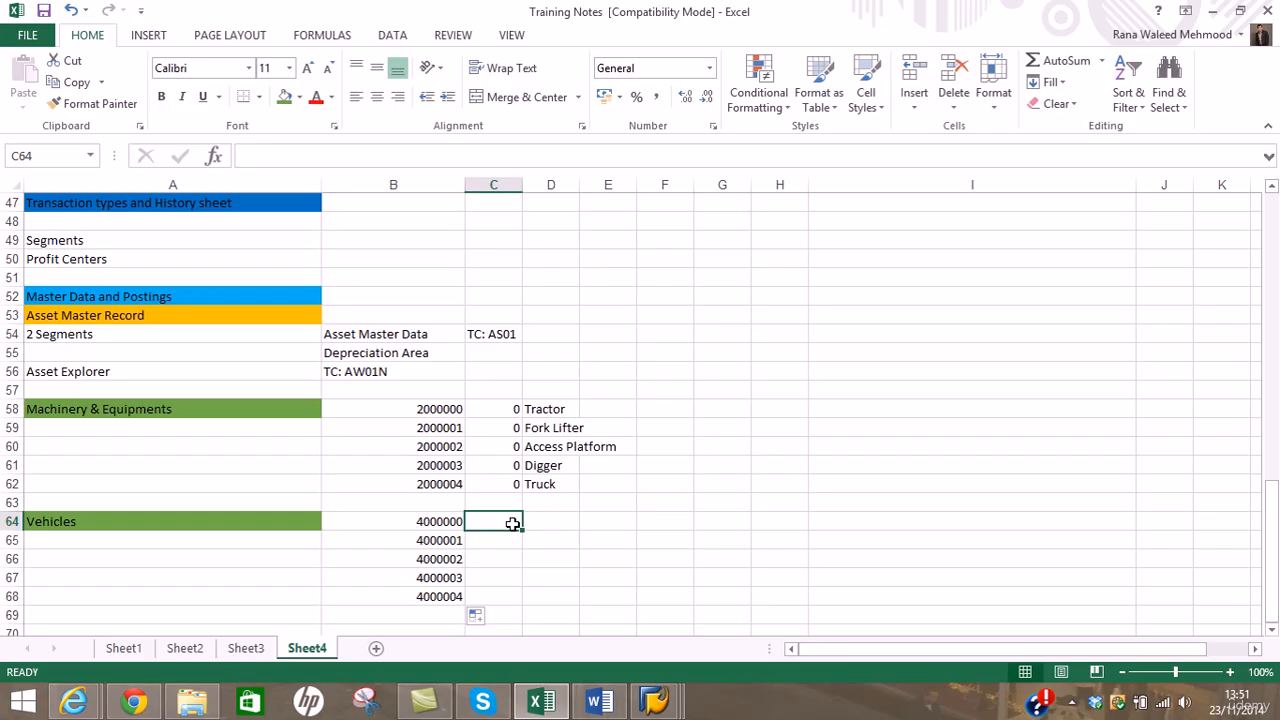
pyautogui.write('00')
pyautogui.press('Return')
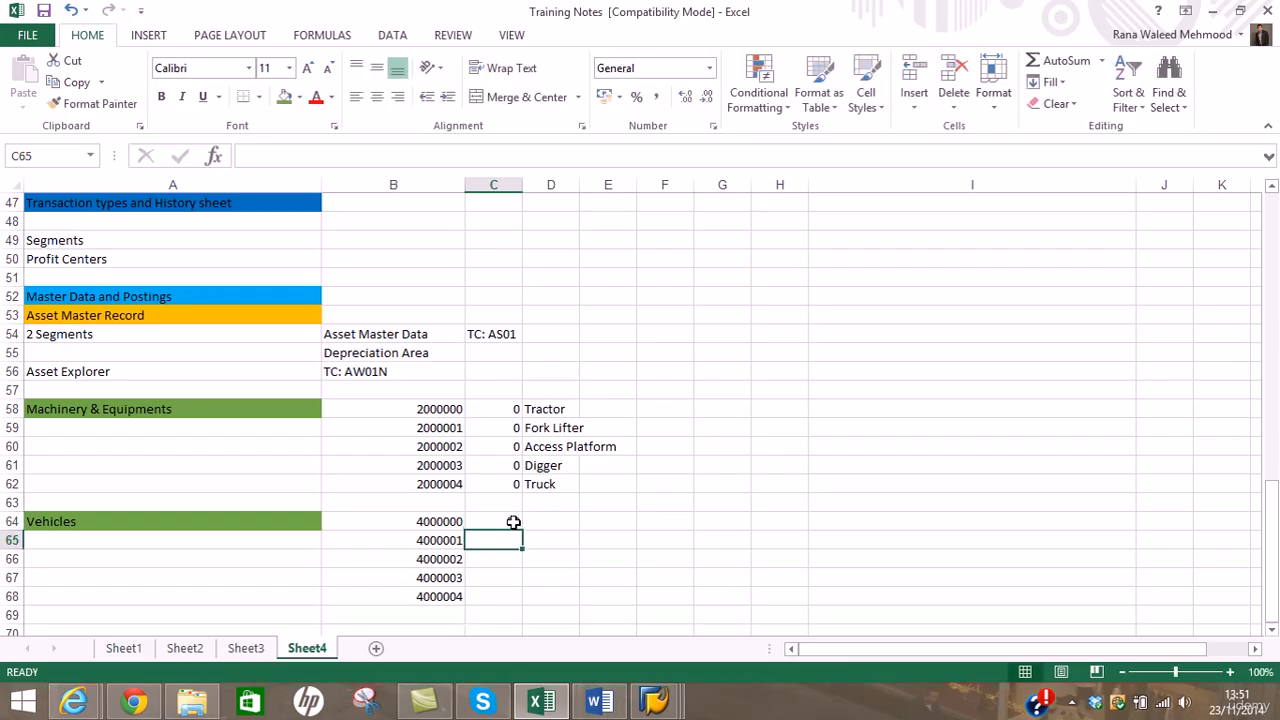
pyautogui.click(513, 522)
pyautogui.moveTo(522, 531); pyautogui.dragTo(523, 598)
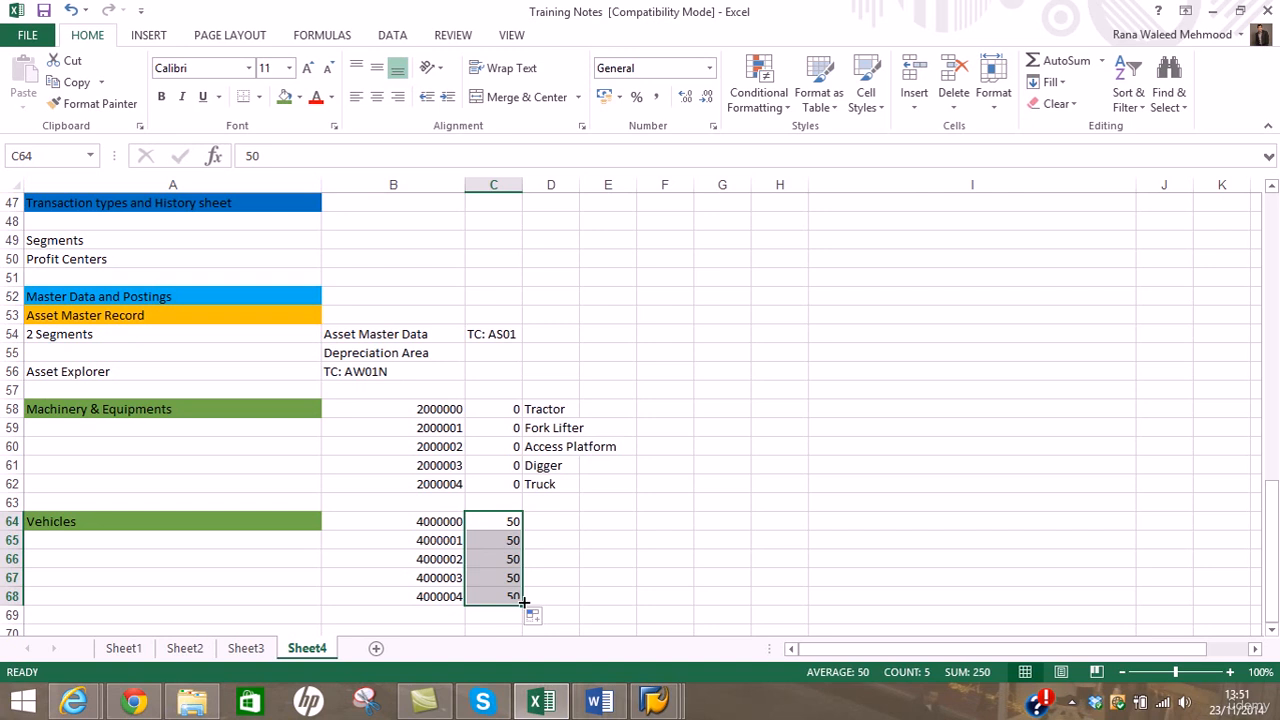
# Enter the first two vehicle descriptions, Ford Focus in D64 and Range Rover in D65
pyautogui.click(542, 524)
pyautogui.write('F')
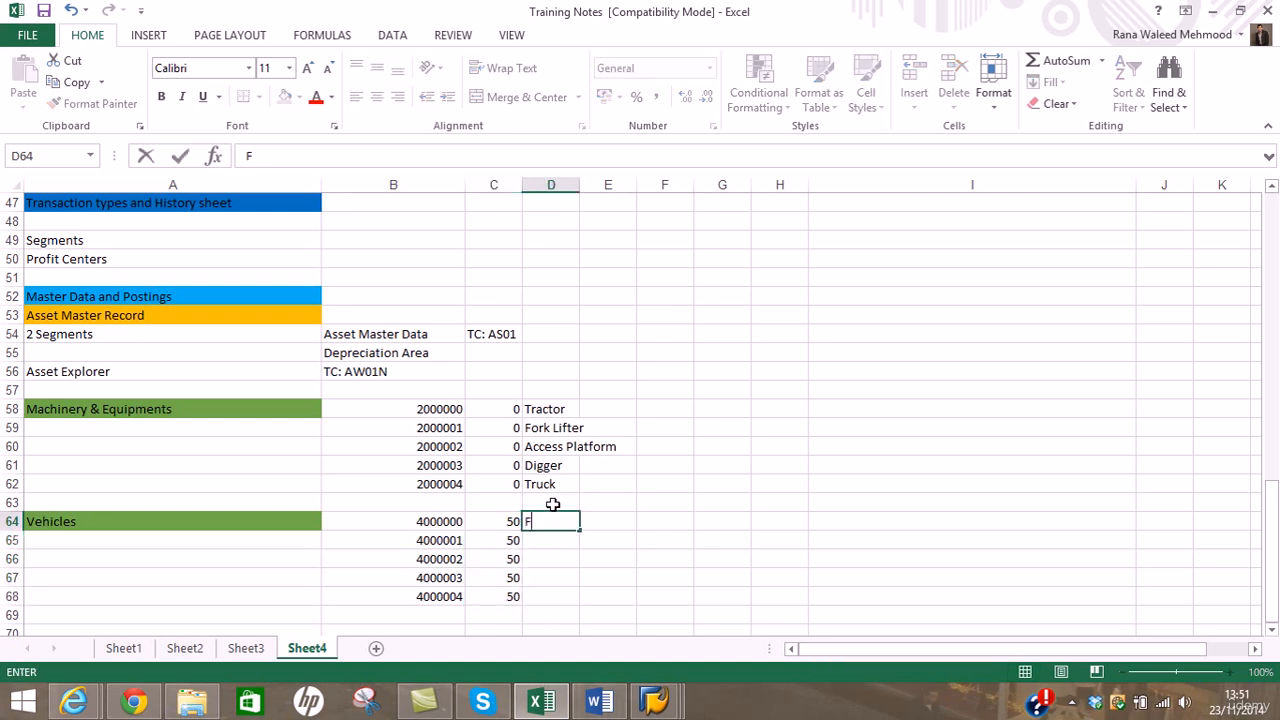
pyautogui.write('ord Focus')
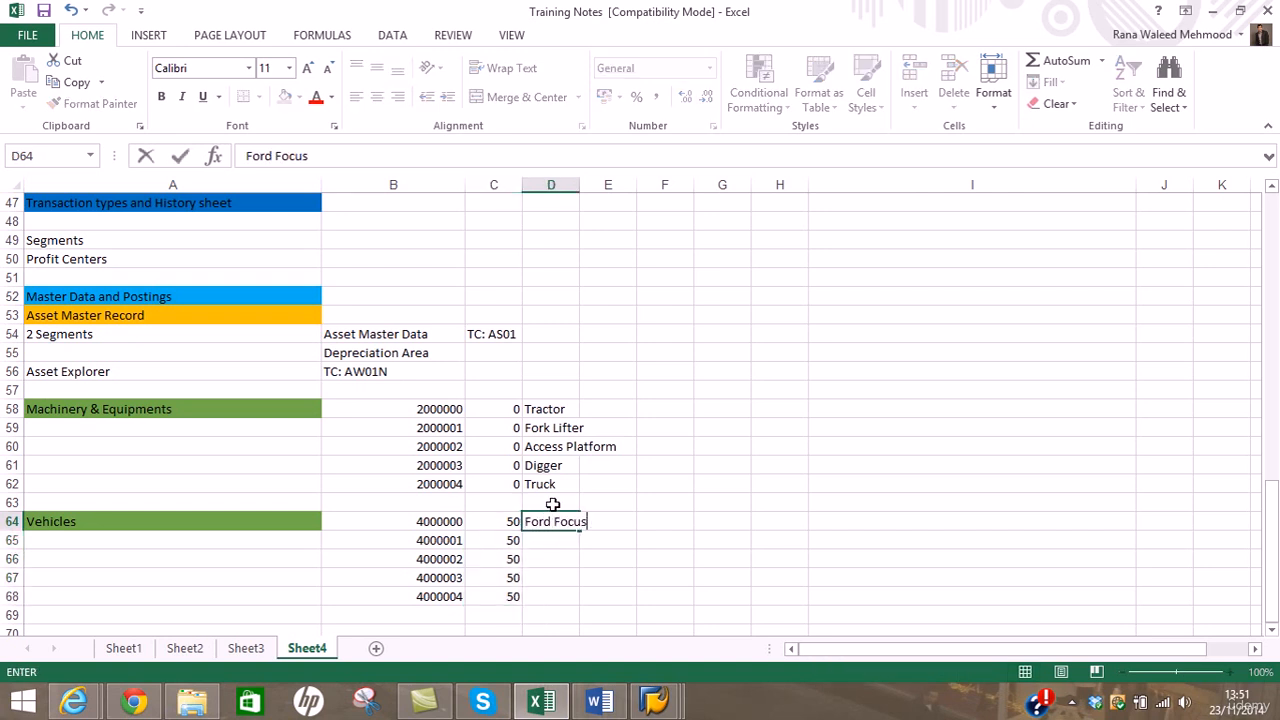
pyautogui.press('Return')
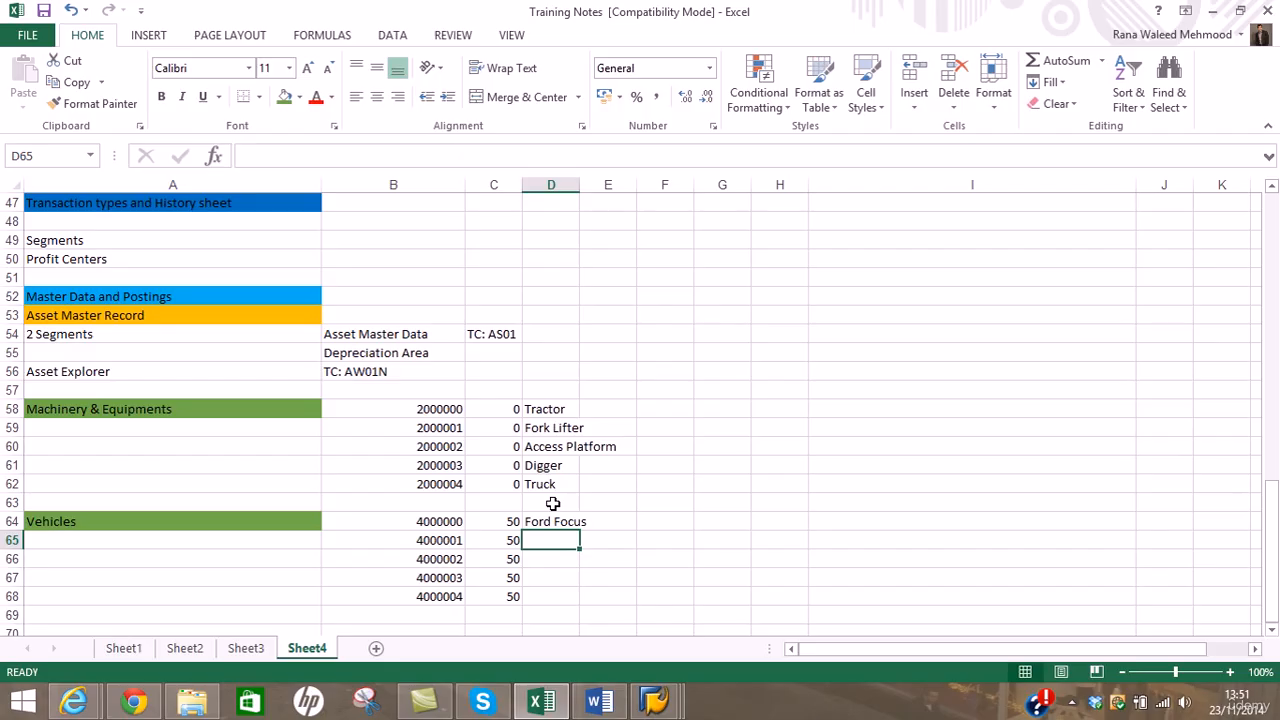
pyautogui.write('Range')
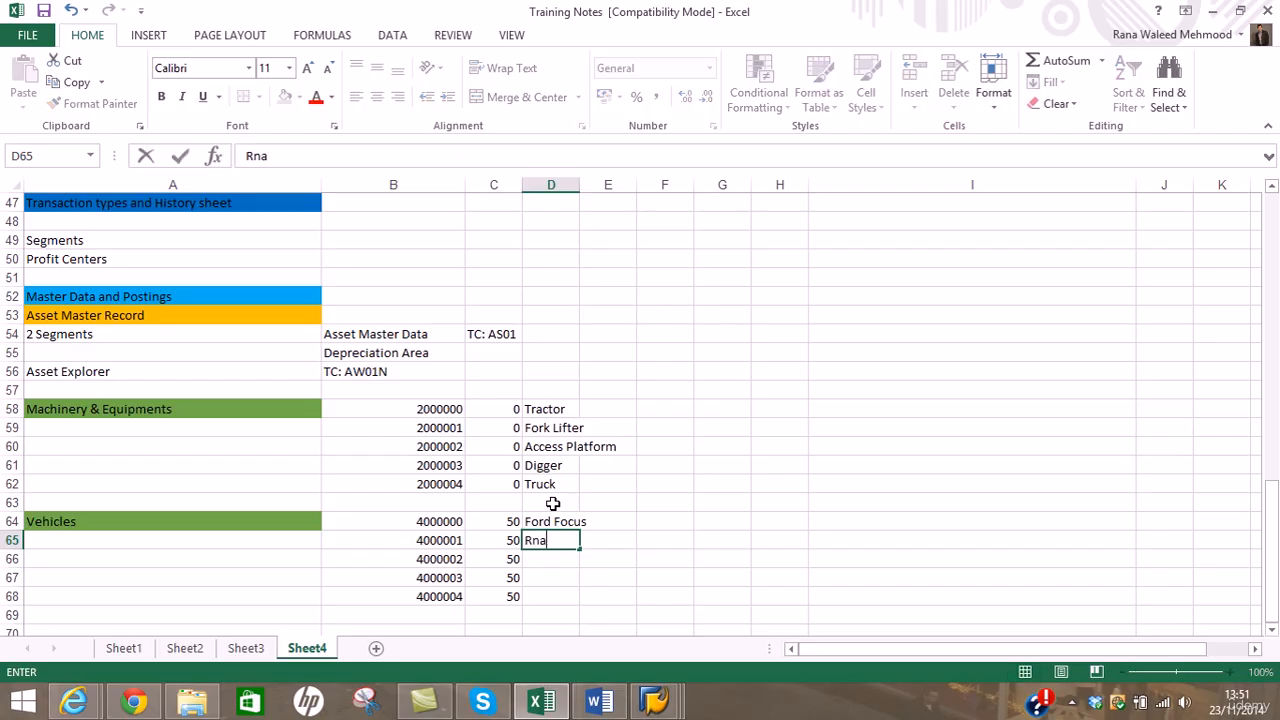
pyautogui.write(' Rover')
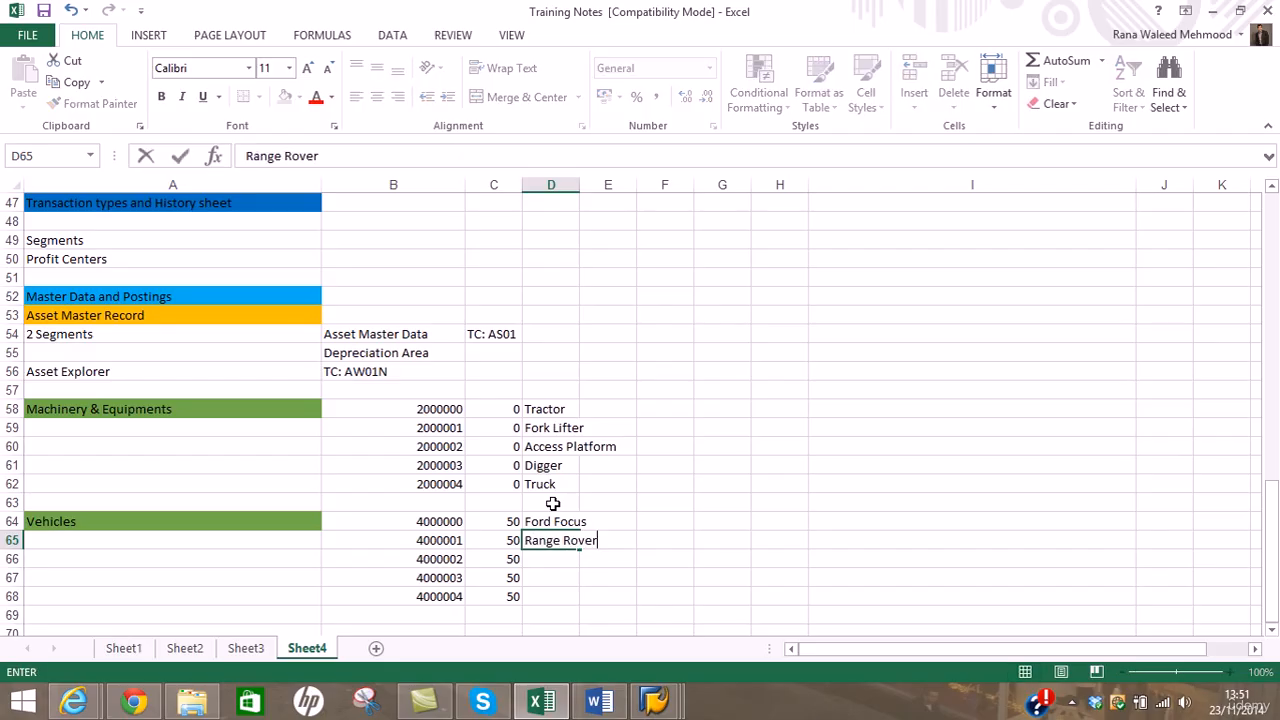
pyautogui.press('Return')
# Enter the remaining vehicle descriptions in D66 to D68: Audi A4, BMW X6 and Mercedes CLS
pyautogui.write('Audi A4')
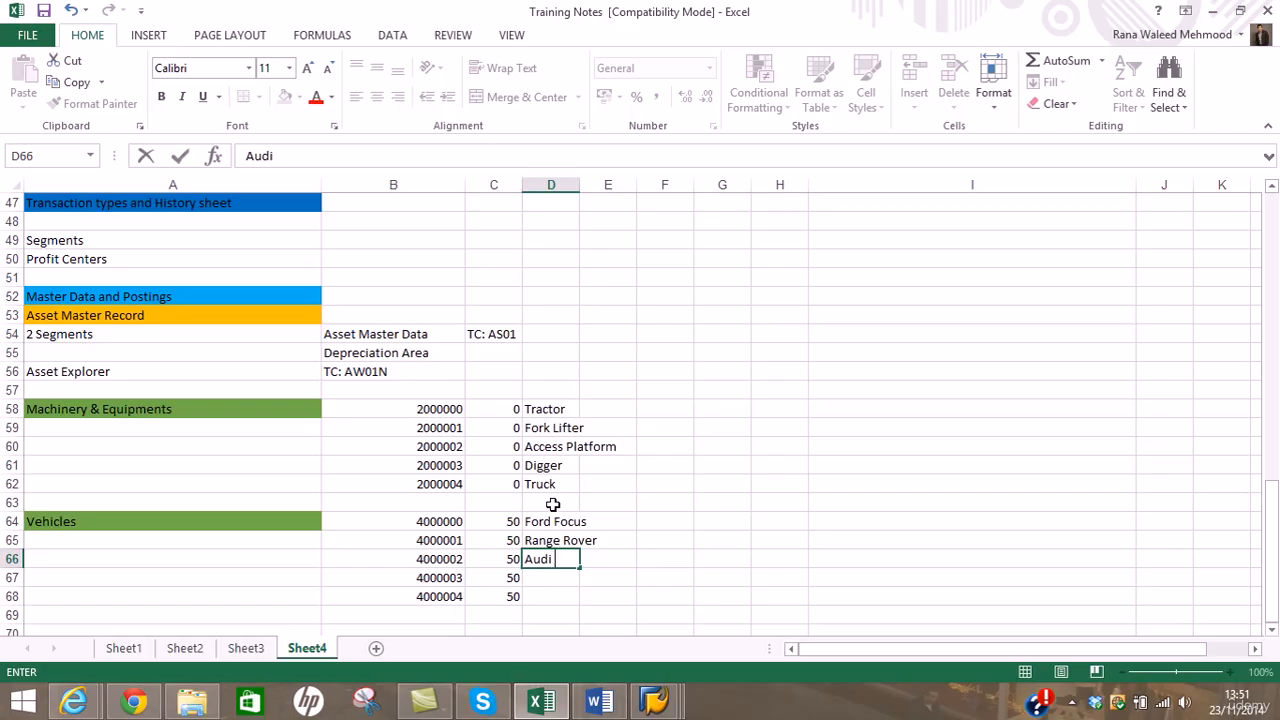
pyautogui.press('Return')
pyautogui.write('B')
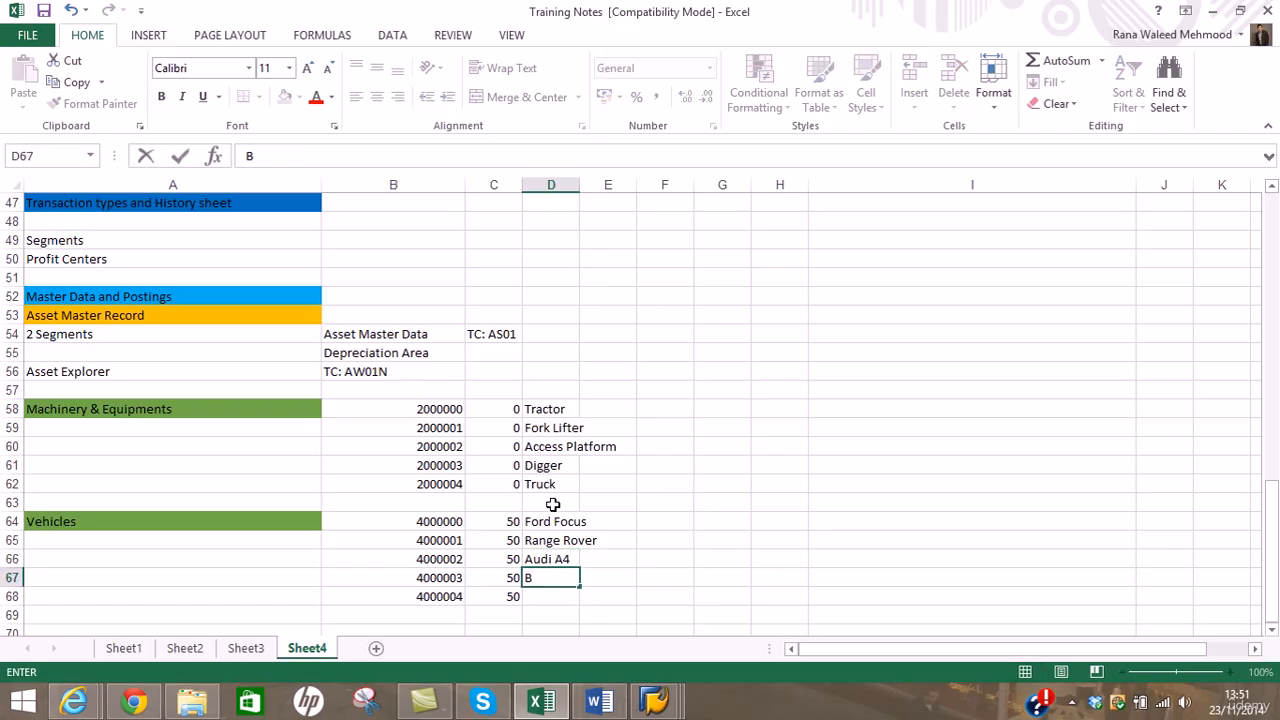
pyautogui.write('MW X6')
pyautogui.press('Return')
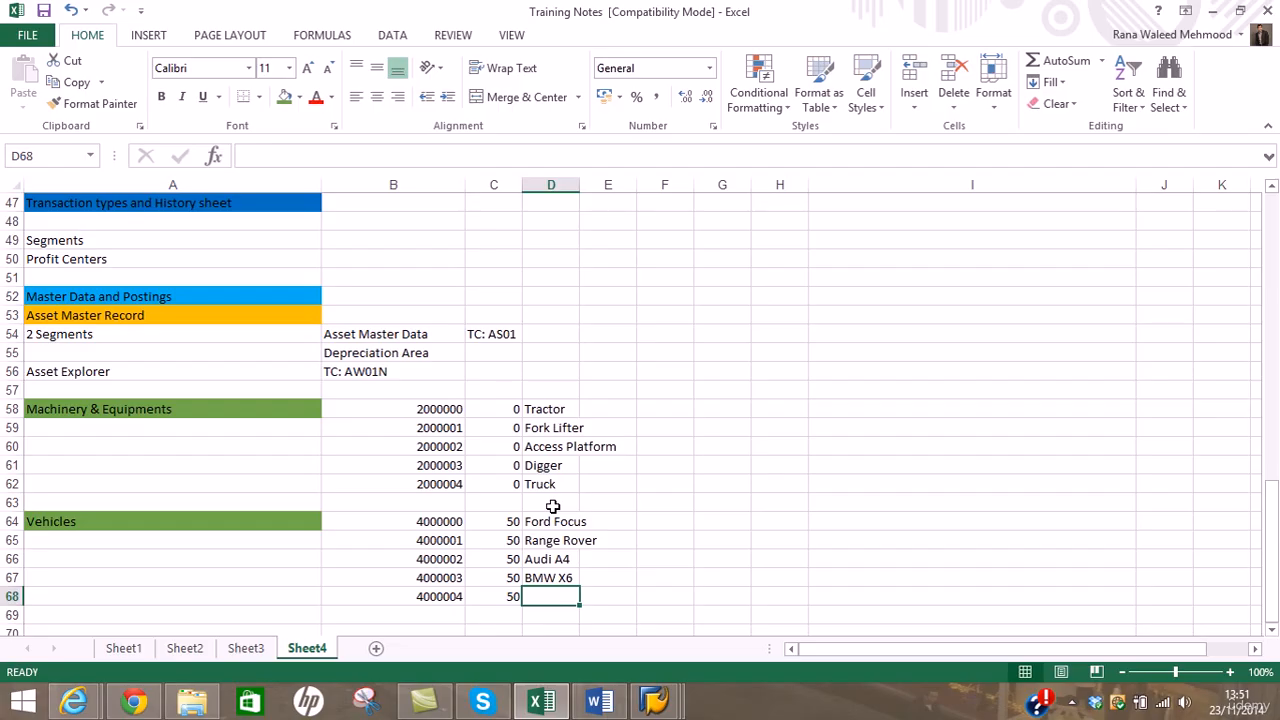
pyautogui.write('Mer')
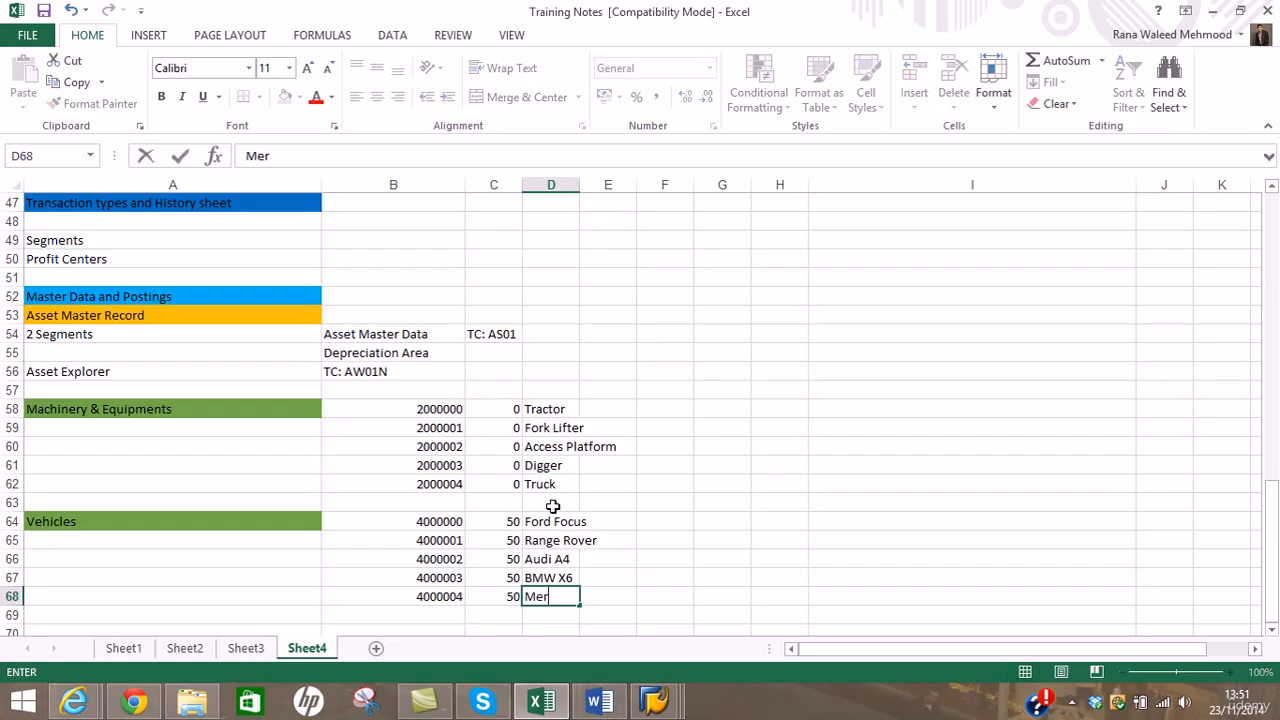
pyautogui.write('cedes CLS')
pyautogui.press('Return')
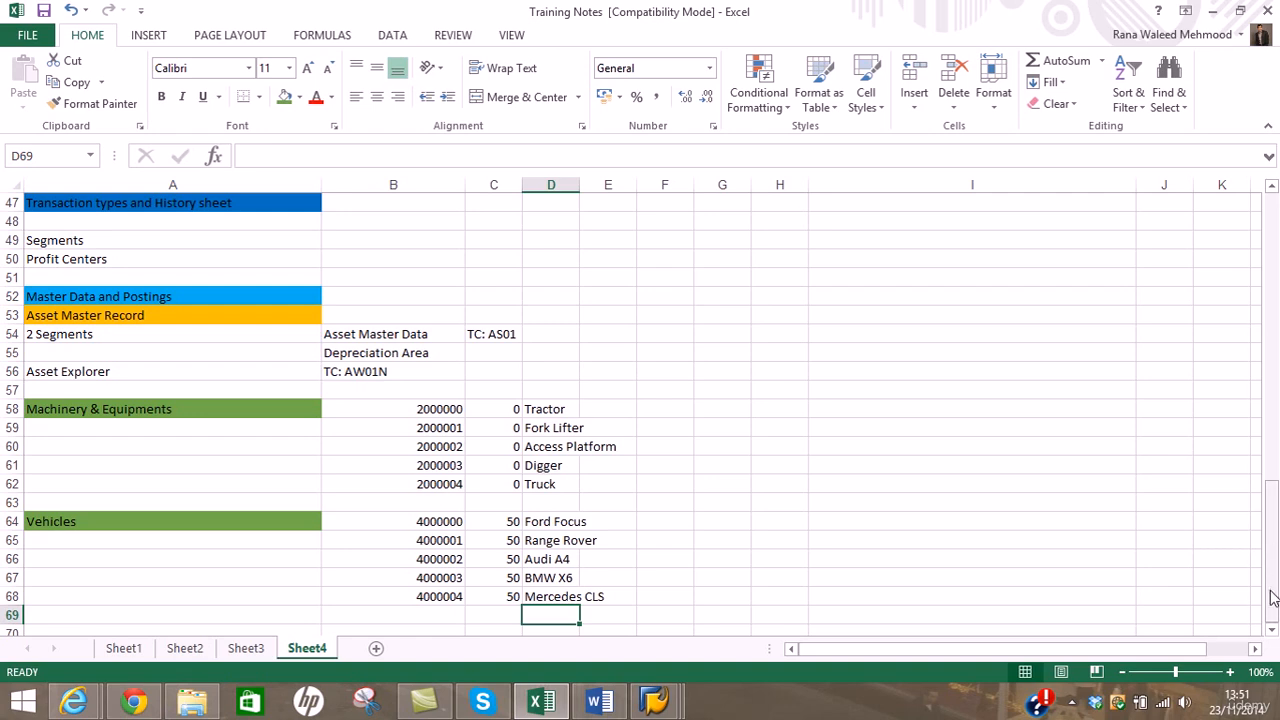
# Add the heading "Low Value Assets" in A70 below the vehicles list and give it the same green fill
pyautogui.click(1272, 632)
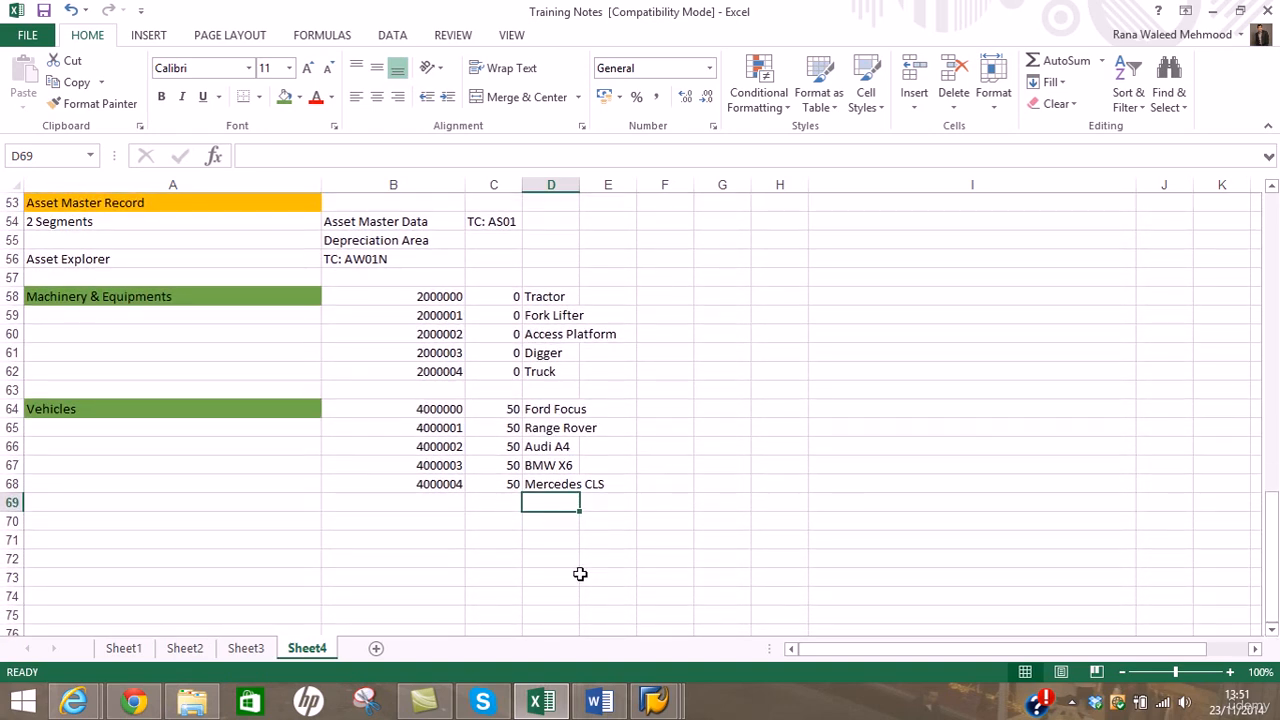
pyautogui.click(255, 518)
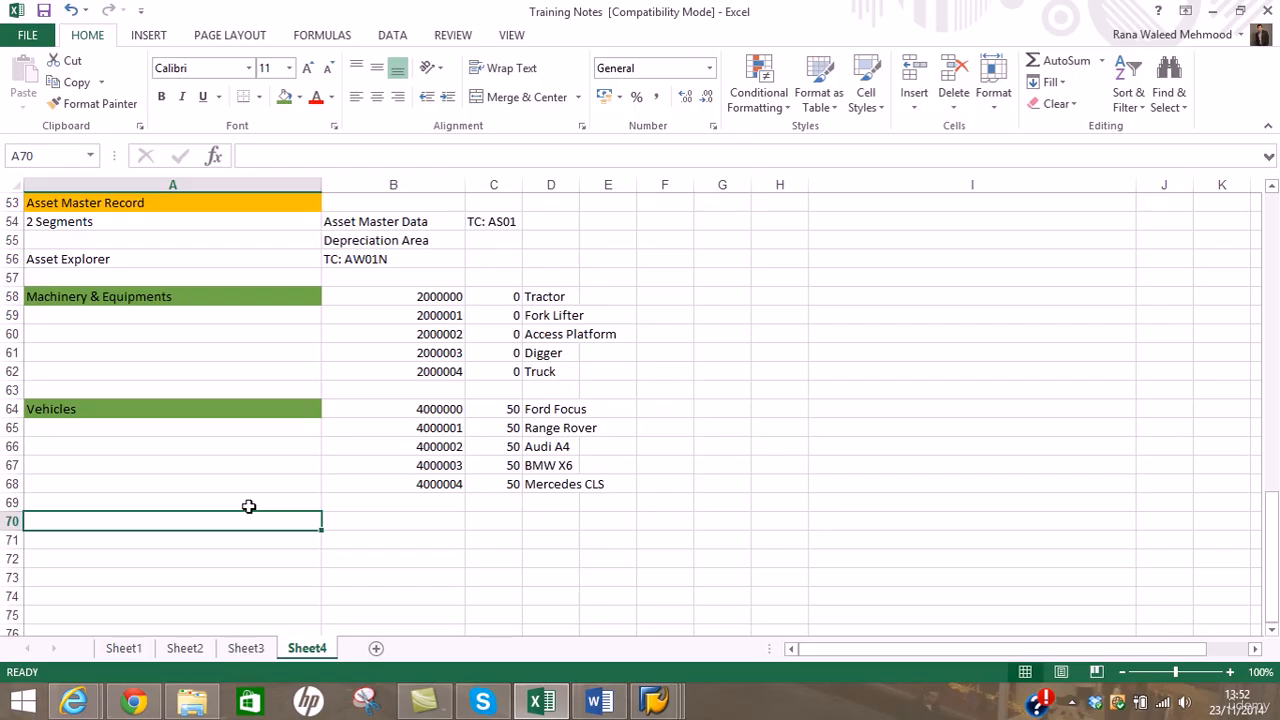
pyautogui.write('L')
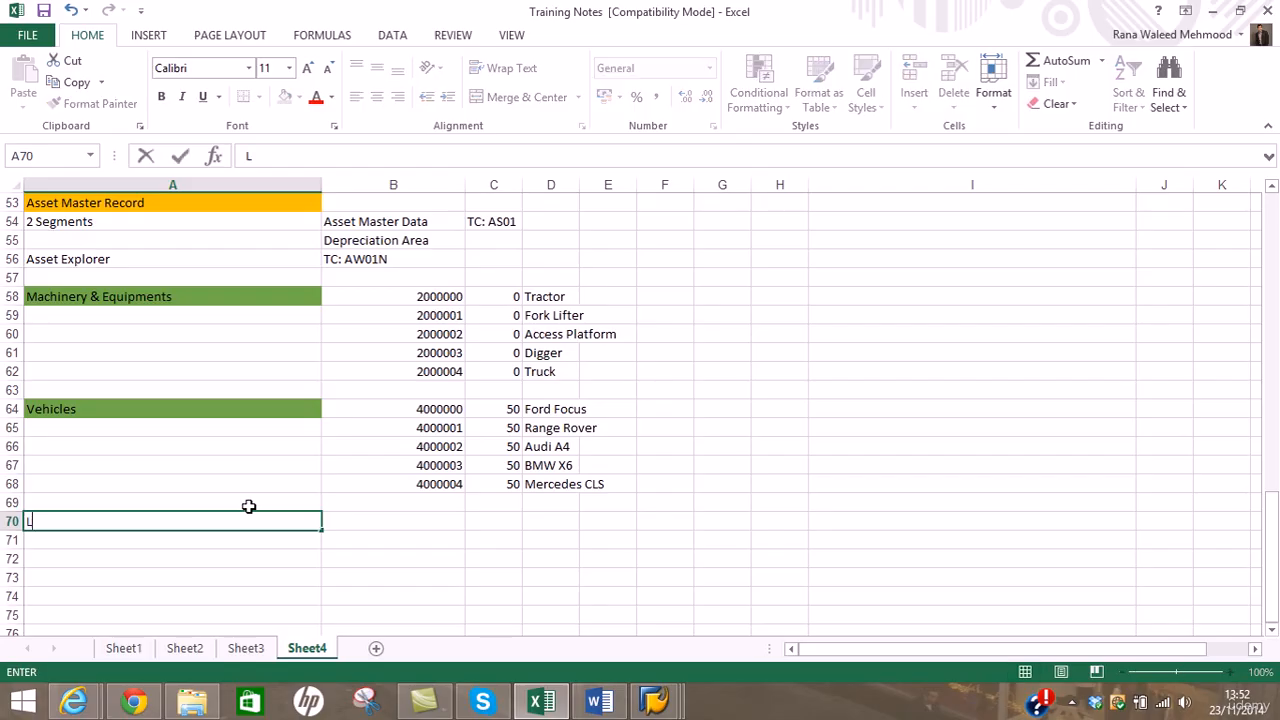
pyautogui.write('ow Value Assets')
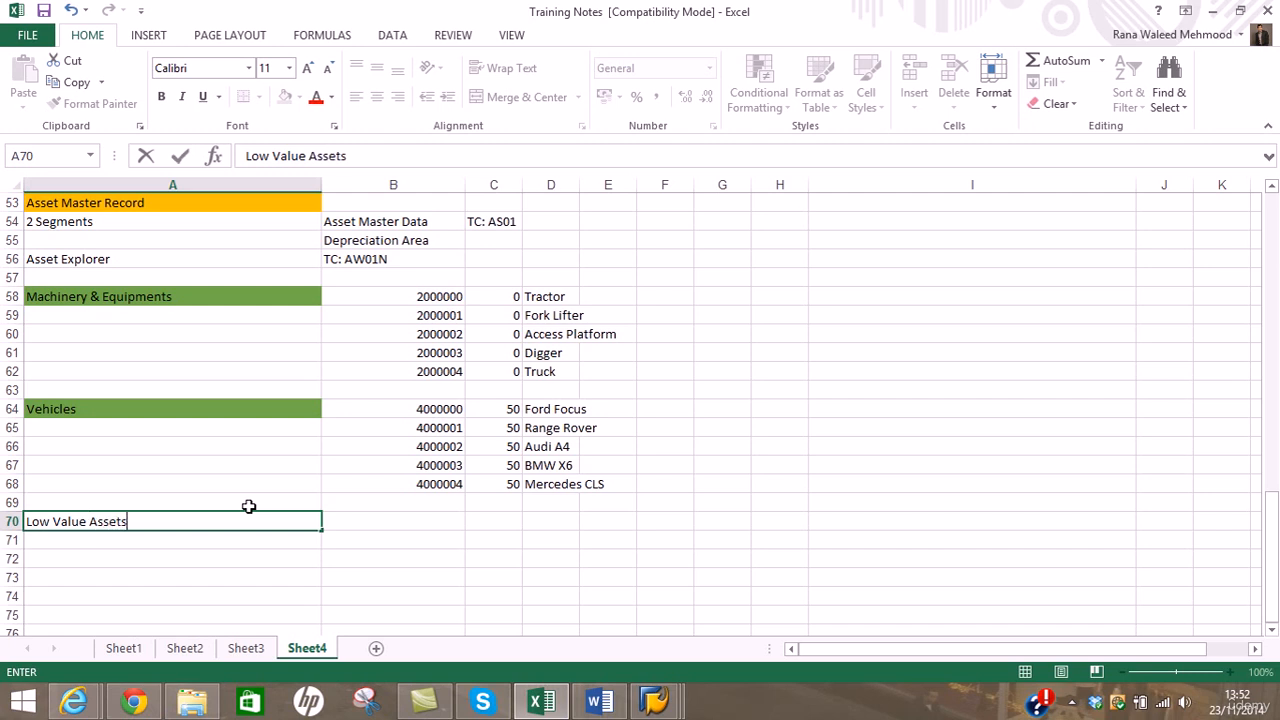
pyautogui.press('Return')
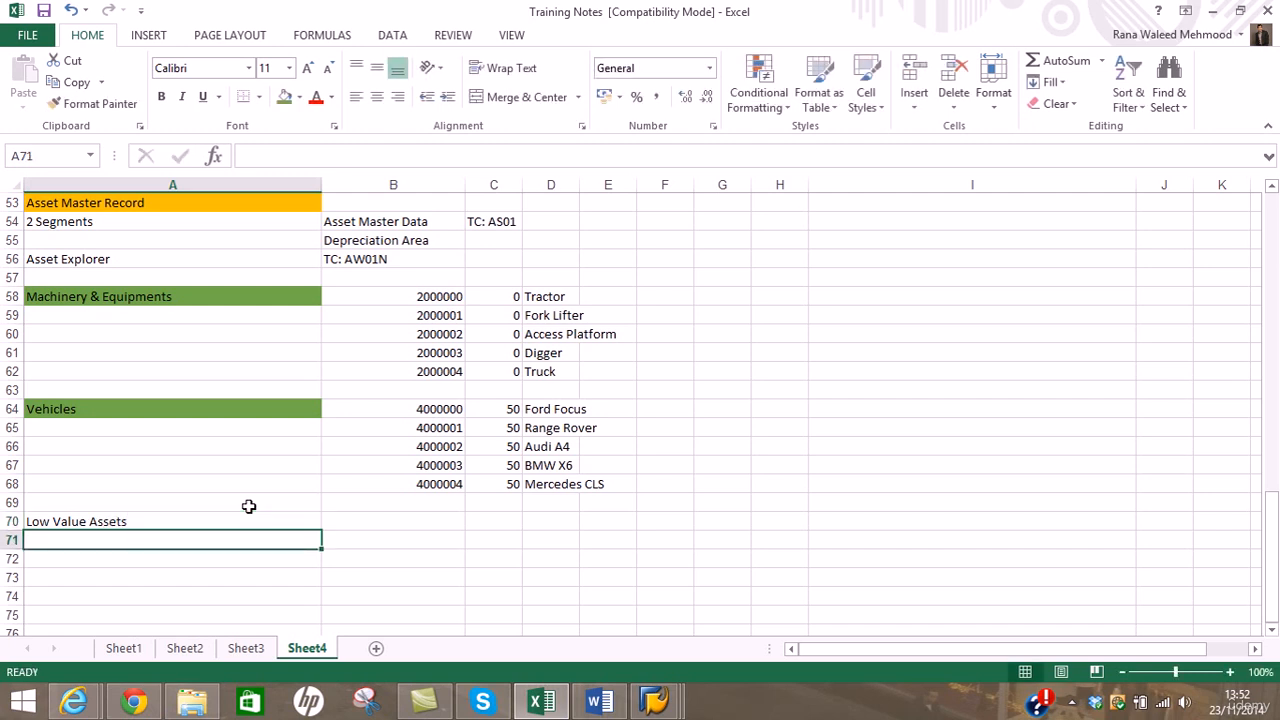
pyautogui.click(242, 521)
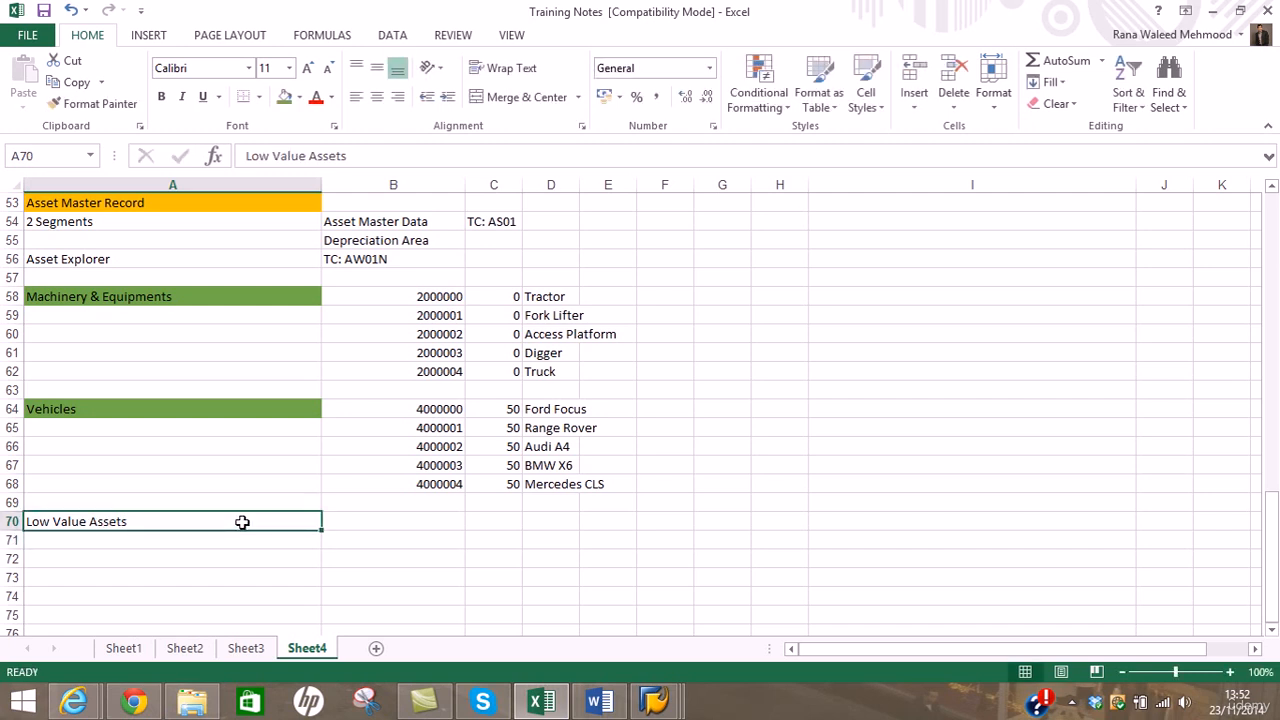
pyautogui.click(285, 97)
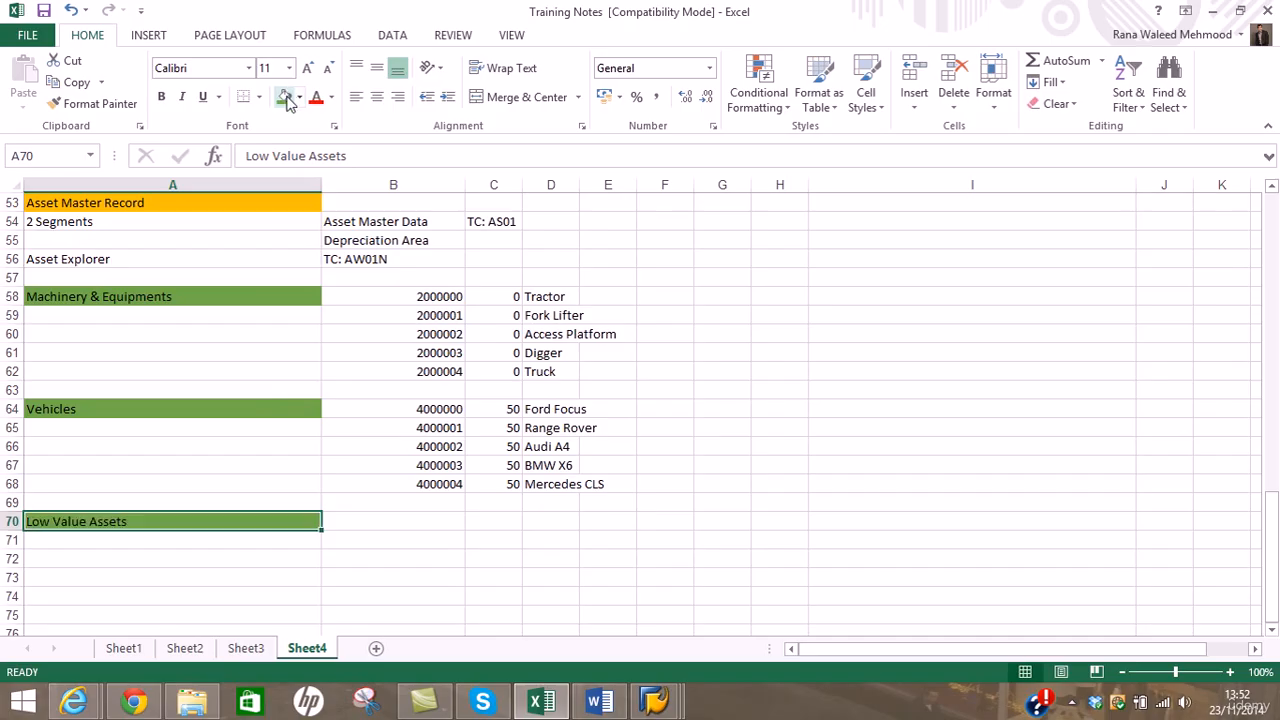
pyautogui.click(414, 537)
pyautogui.click(421, 523)
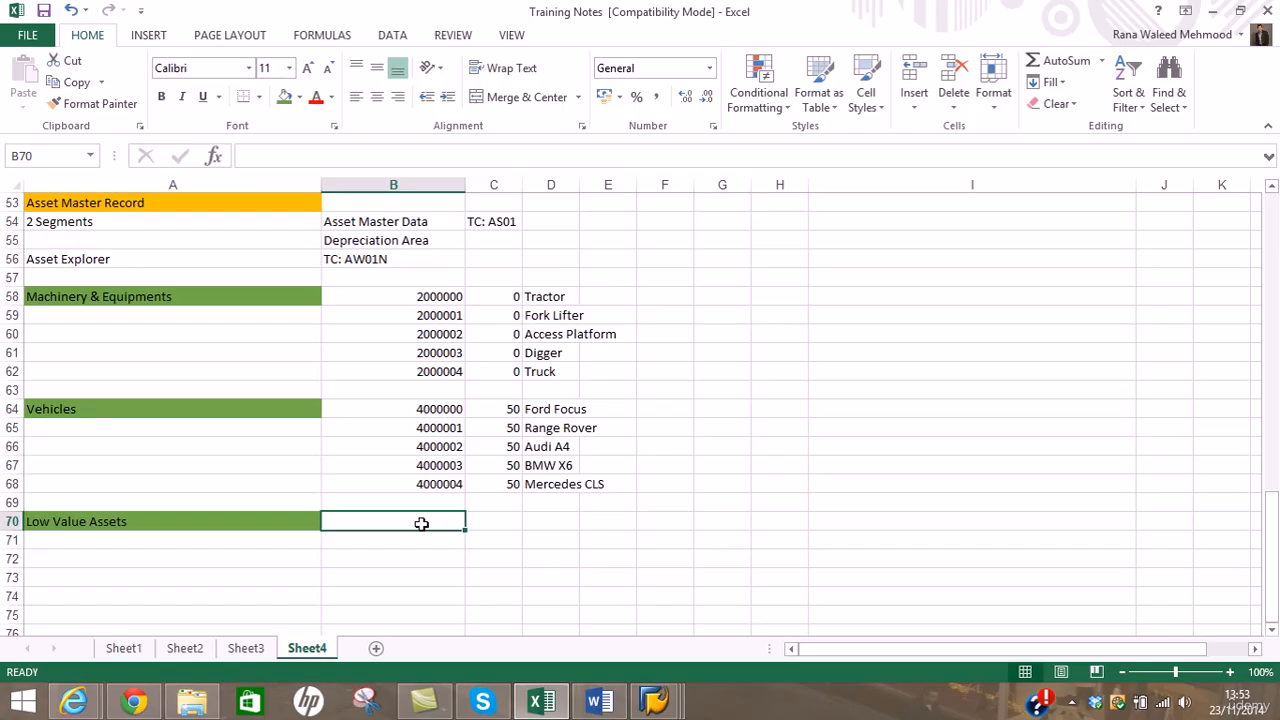
# Switch to SAP's Create Asset screen and start master data for 5 similar assets in asset class AC5000
pyautogui.moveTo(656, 700)
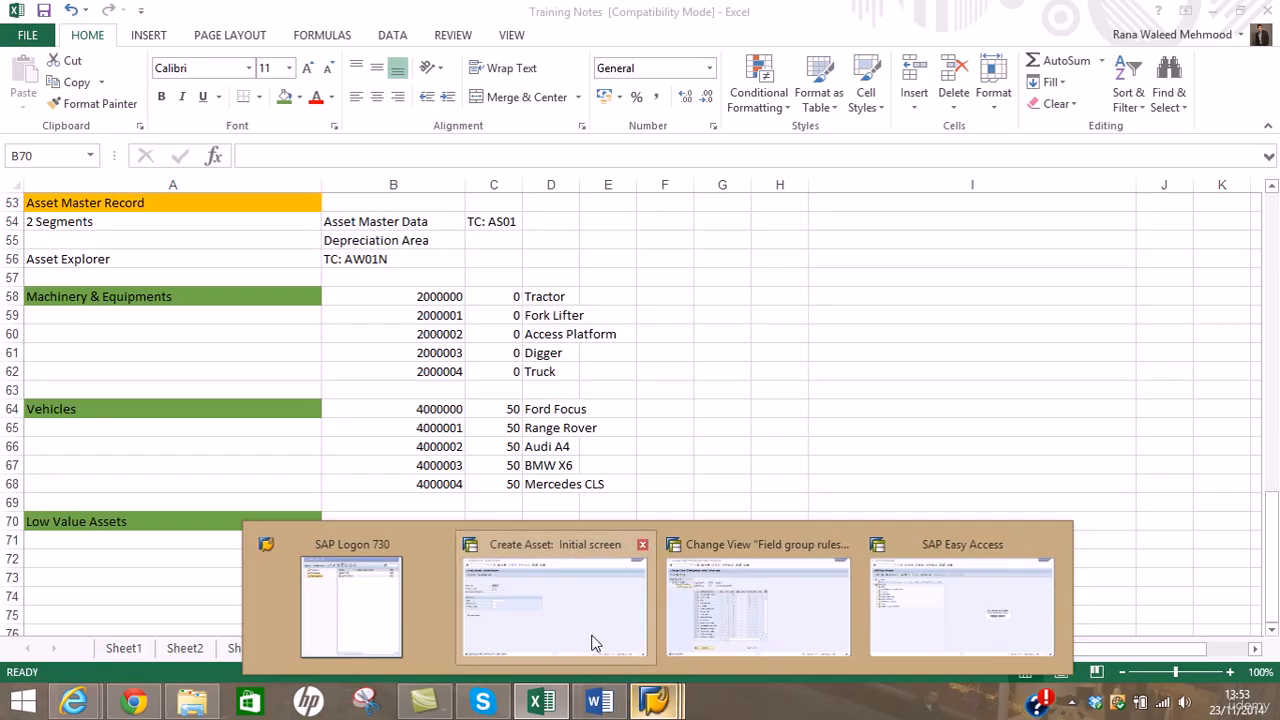
pyautogui.click(592, 642)
pyautogui.click(260, 191)
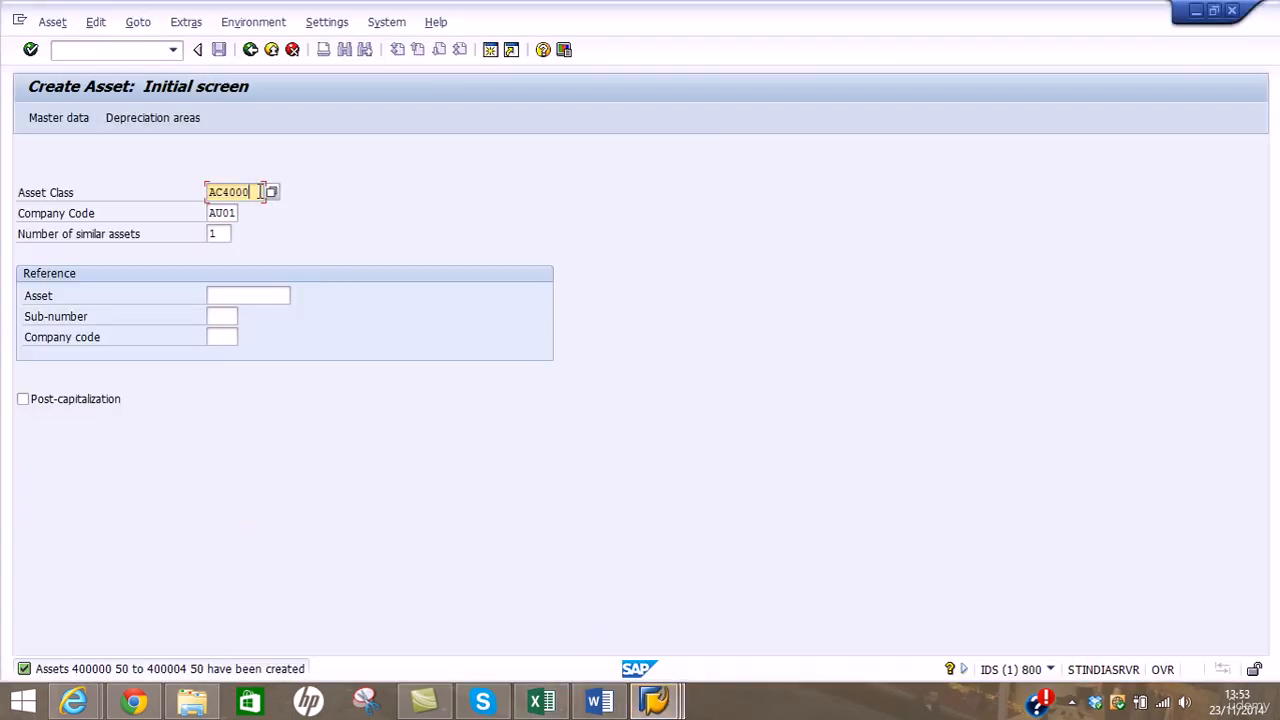
pyautogui.press('BackSpace')
pyautogui.press('BackSpace')
pyautogui.press('BackSpace')
pyautogui.press('BackSpace')
pyautogui.write('5000')
pyautogui.press('Tab')
pyautogui.press('Tab')
pyautogui.write('5')
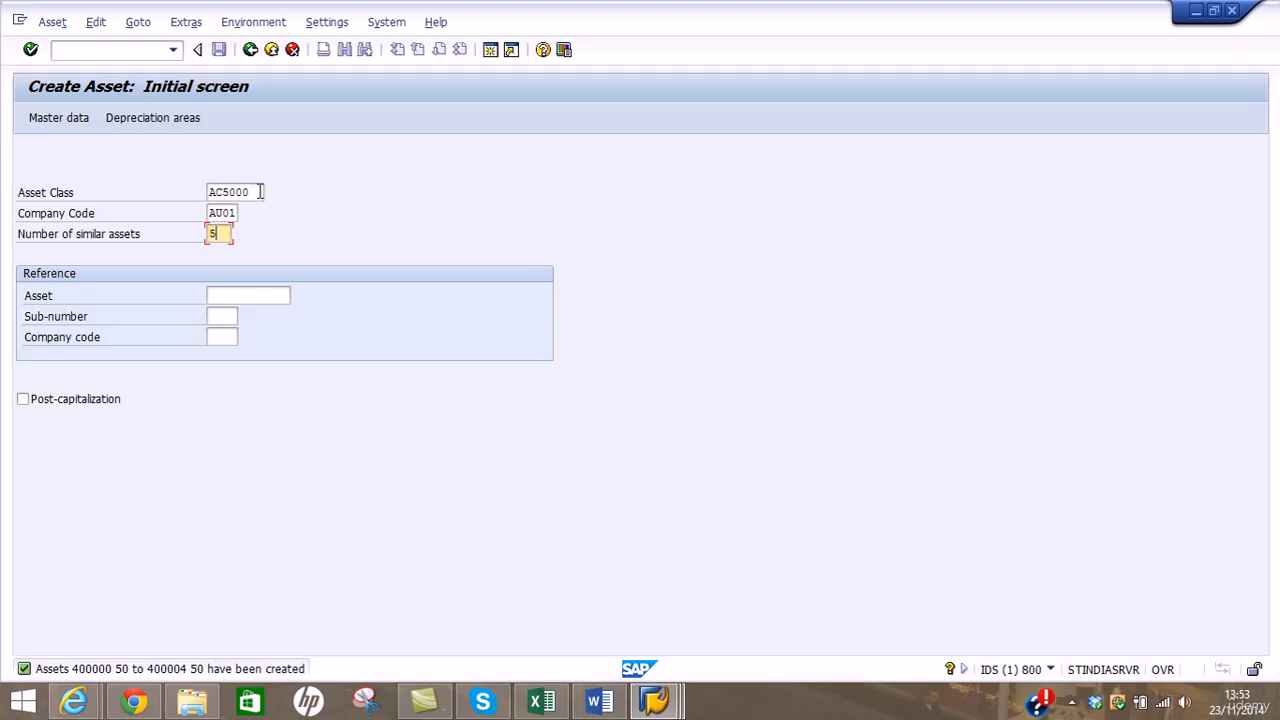
pyautogui.press('Return')
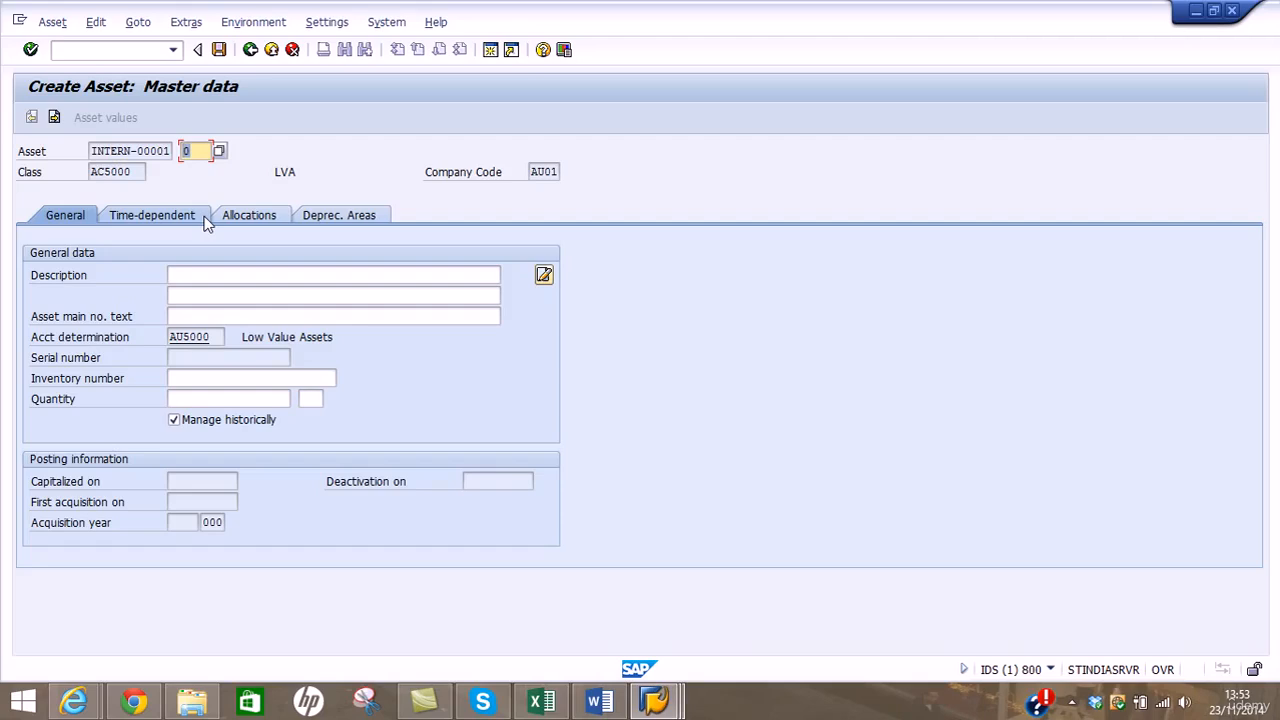
# Set the new low value asset's sub-number to 500 and its description to Apple Desktop
pyautogui.write('60')
pyautogui.click(237, 274)
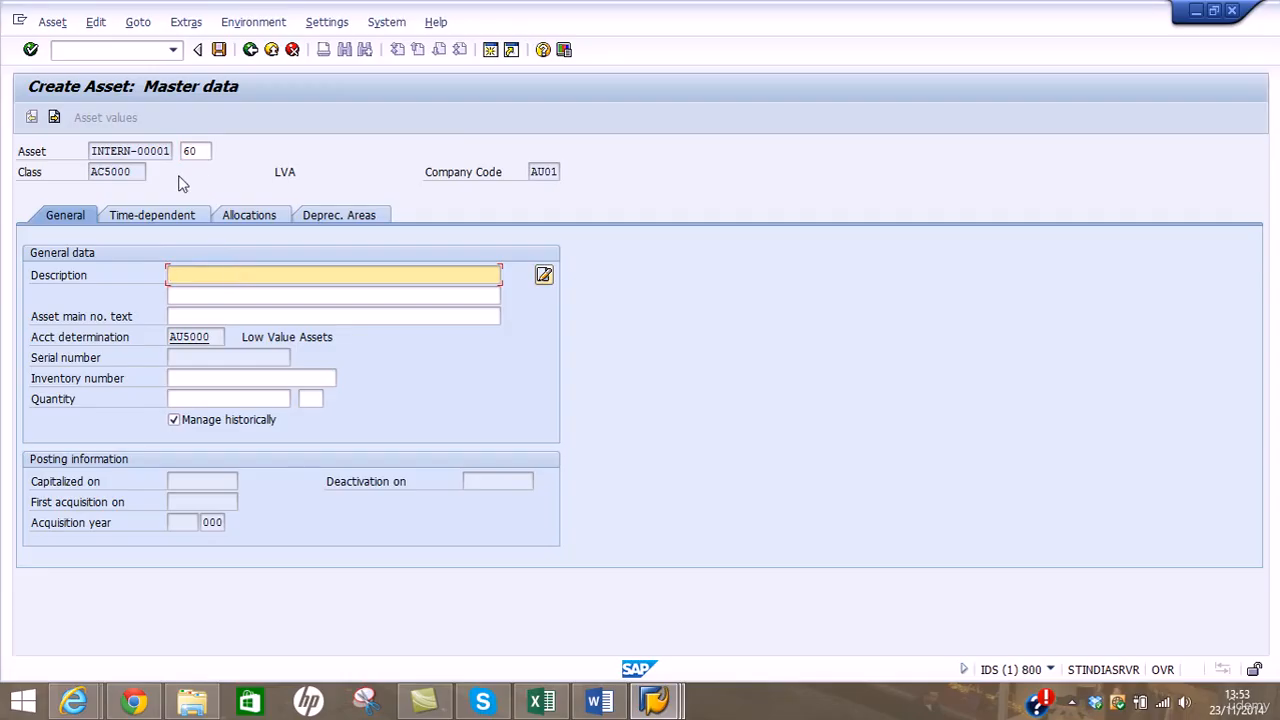
pyautogui.moveTo(198, 153); pyautogui.dragTo(153, 150)
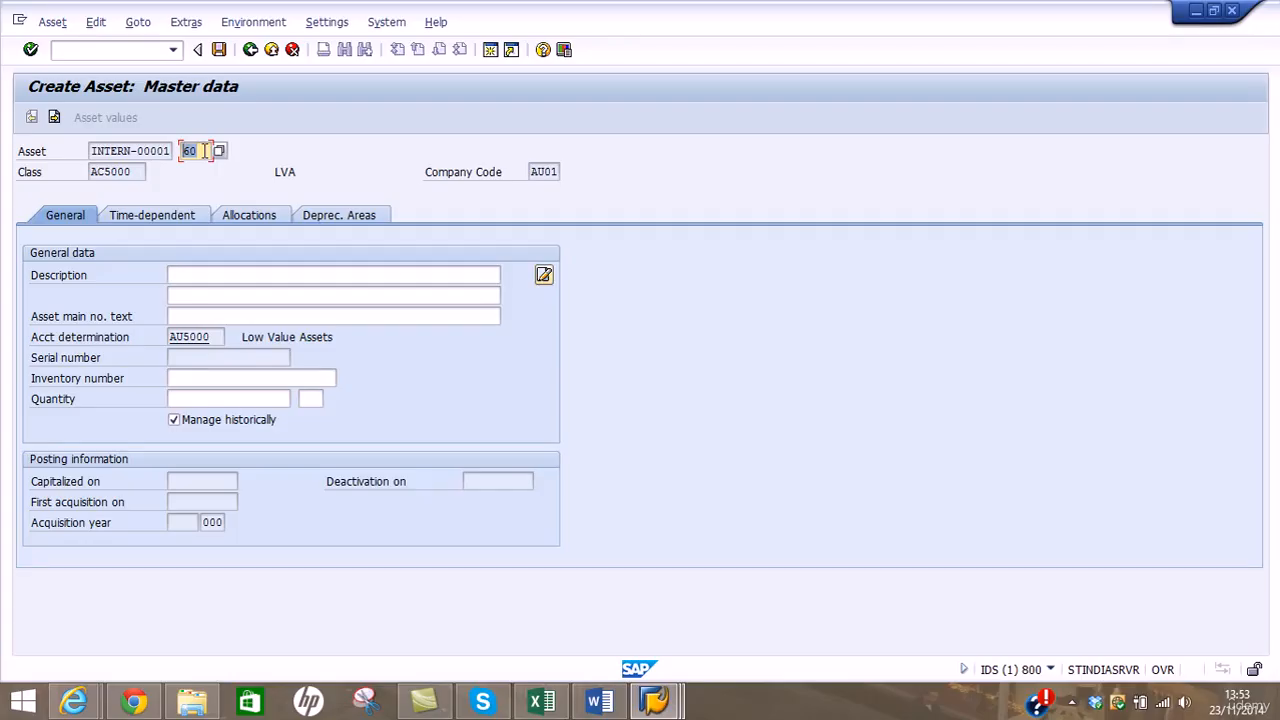
pyautogui.write('00')
pyautogui.click(219, 274)
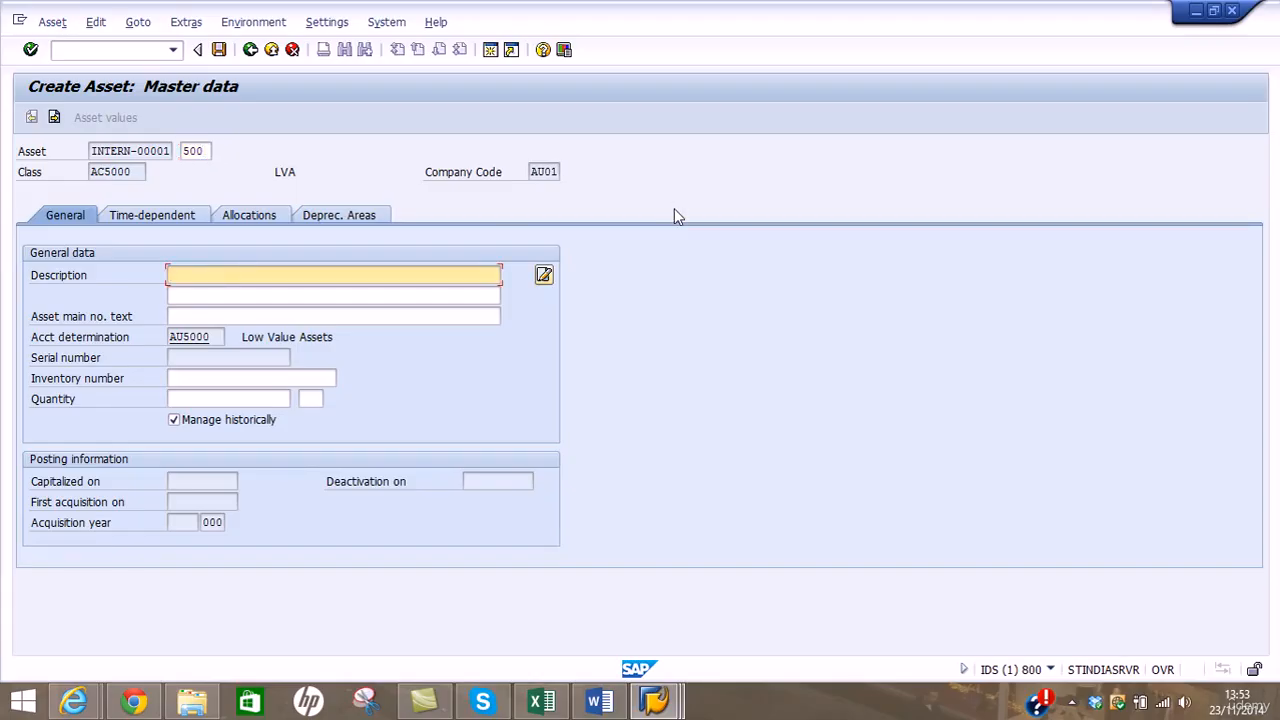
pyautogui.write('Apple Desktop')
# Look up the cost centers and assign the LVA cost center 1AU01LV01 in the asset's time-dependent data
pyautogui.click(194, 218)
pyautogui.click(216, 295)
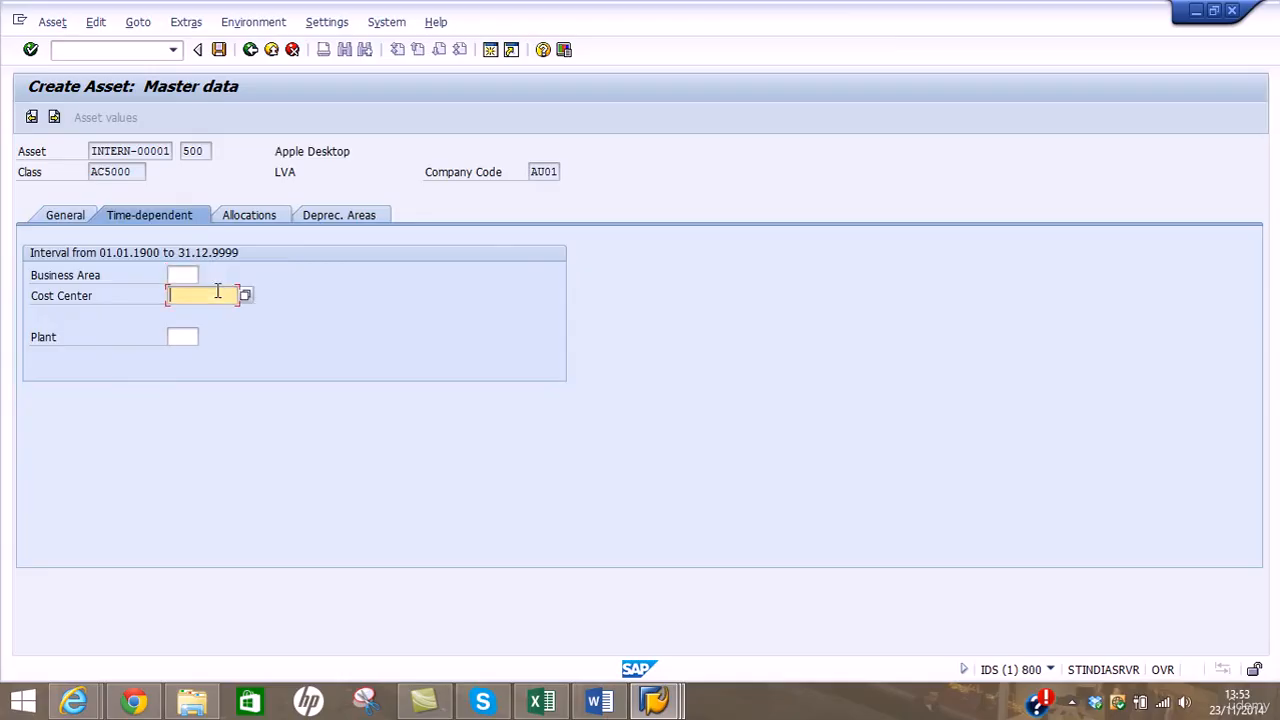
pyautogui.click(246, 296)
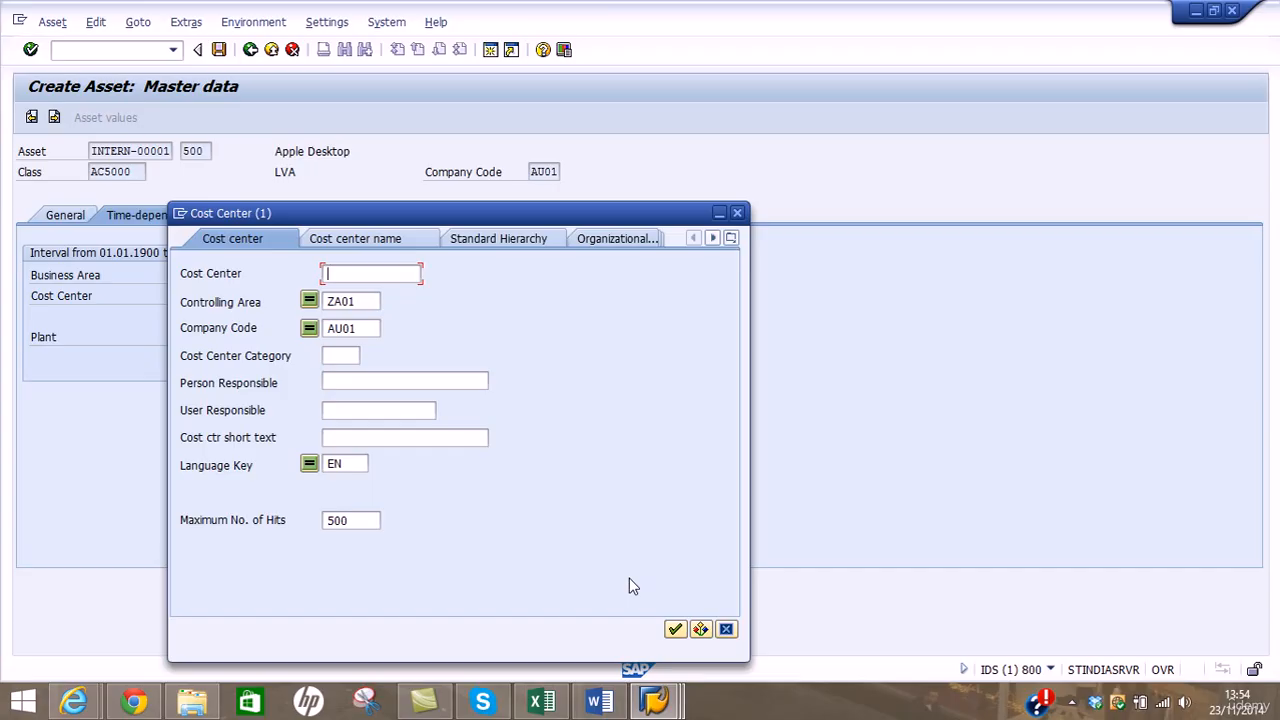
pyautogui.click(675, 628)
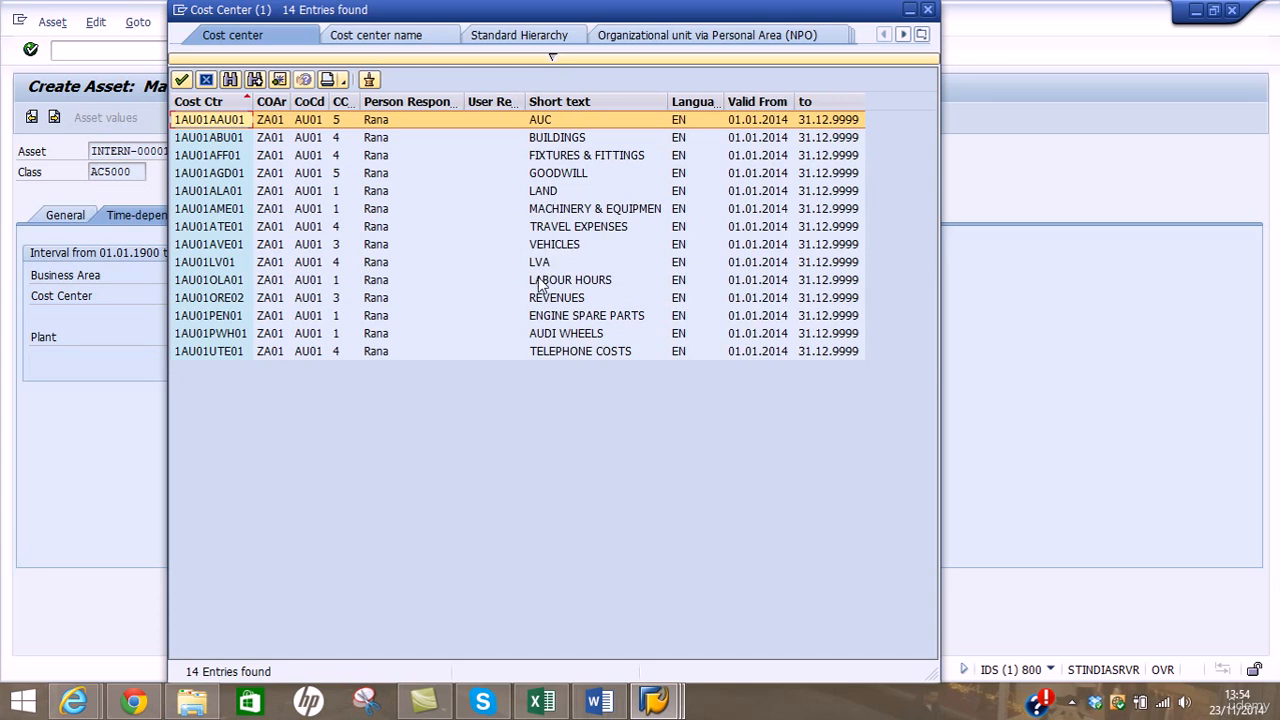
pyautogui.click(538, 262)
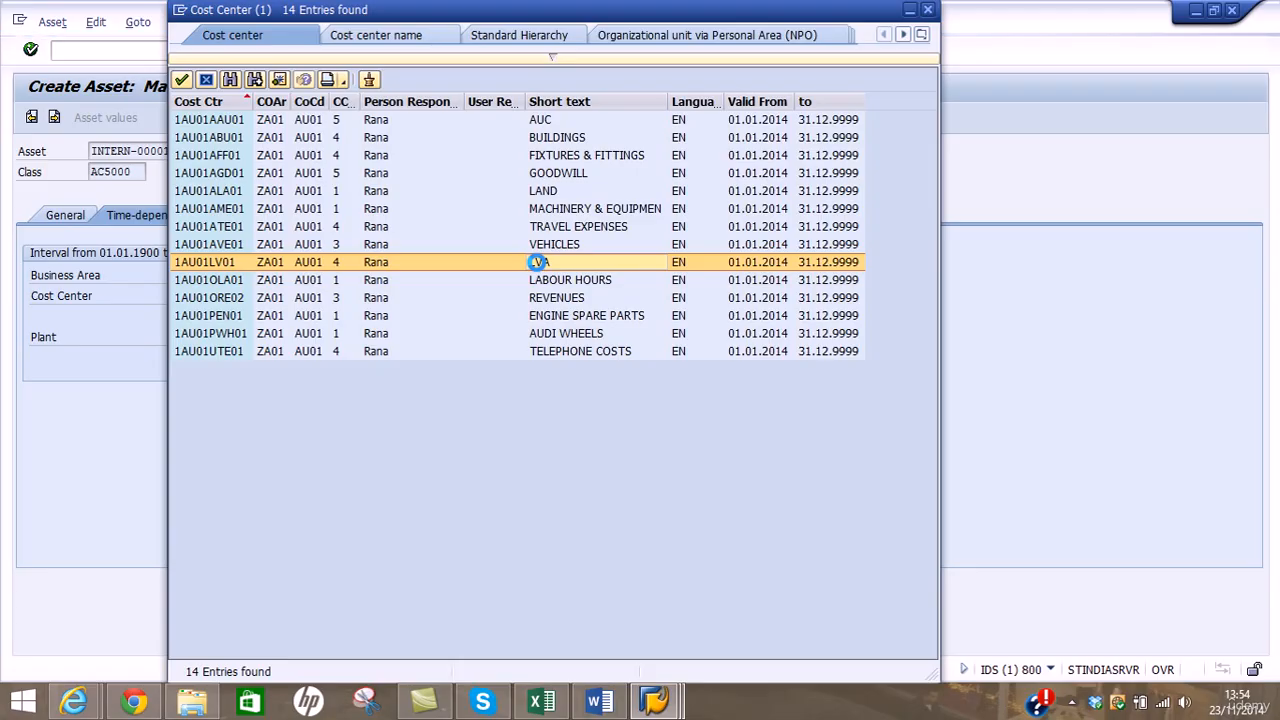
pyautogui.doubleClick(538, 262)
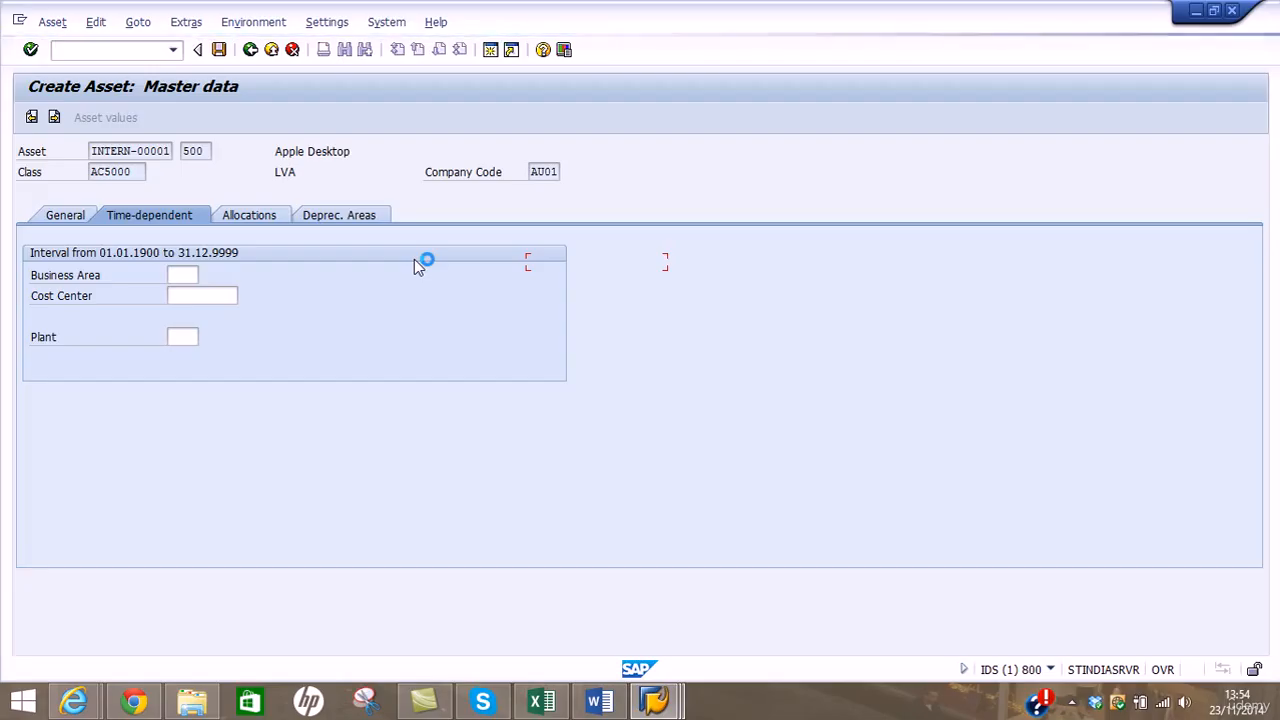
# Check the asset's depreciation areas, save it, and choose to maintain the differing fields of the similar assets
pyautogui.click(360, 222)
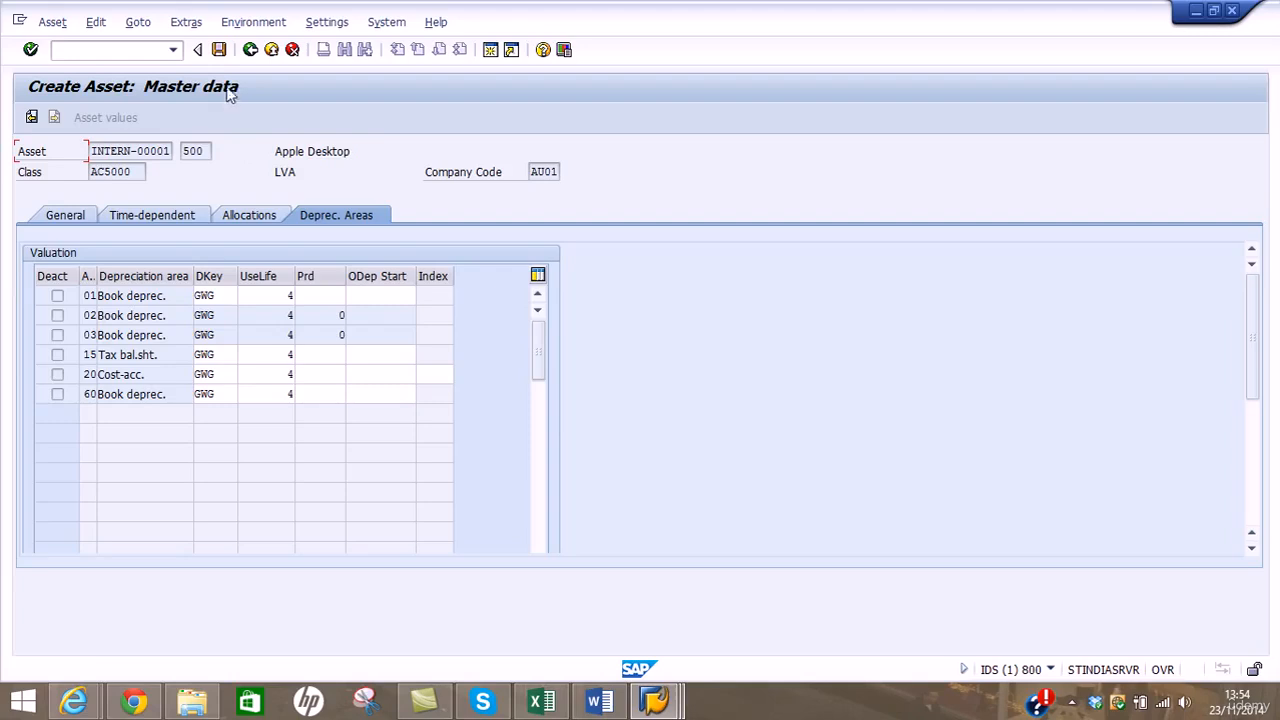
pyautogui.click(220, 56)
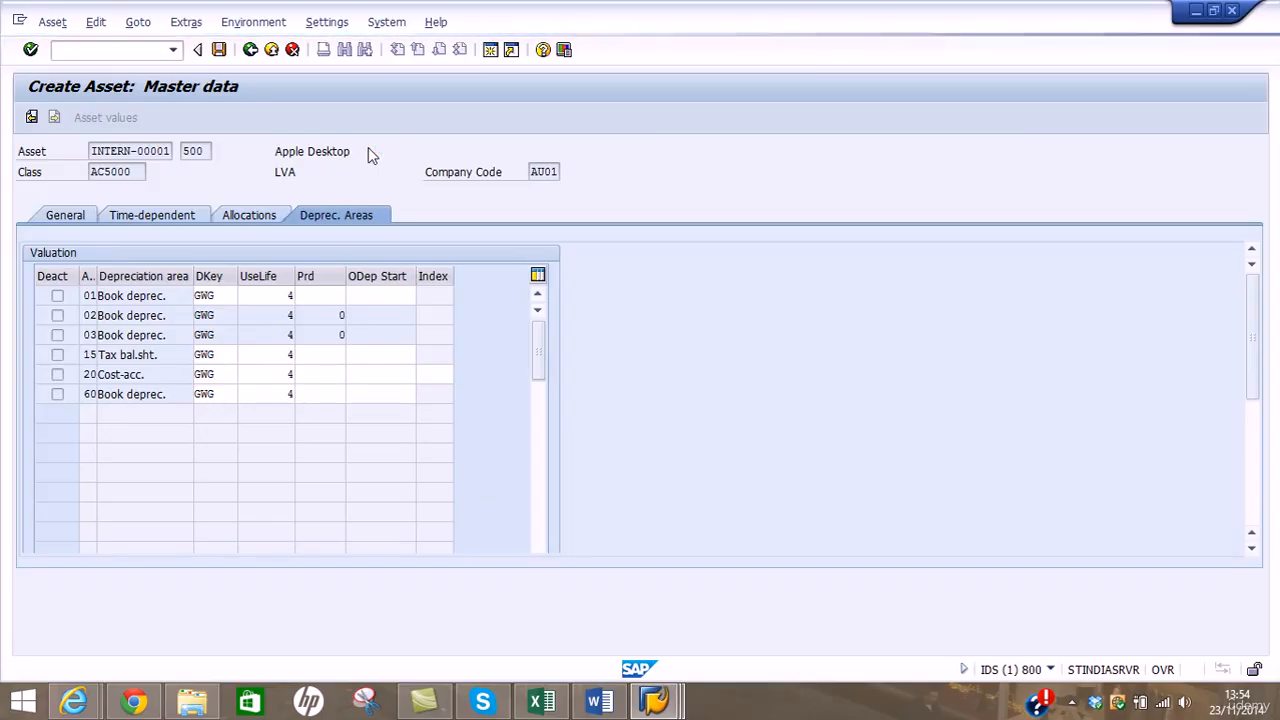
pyautogui.click(261, 549)
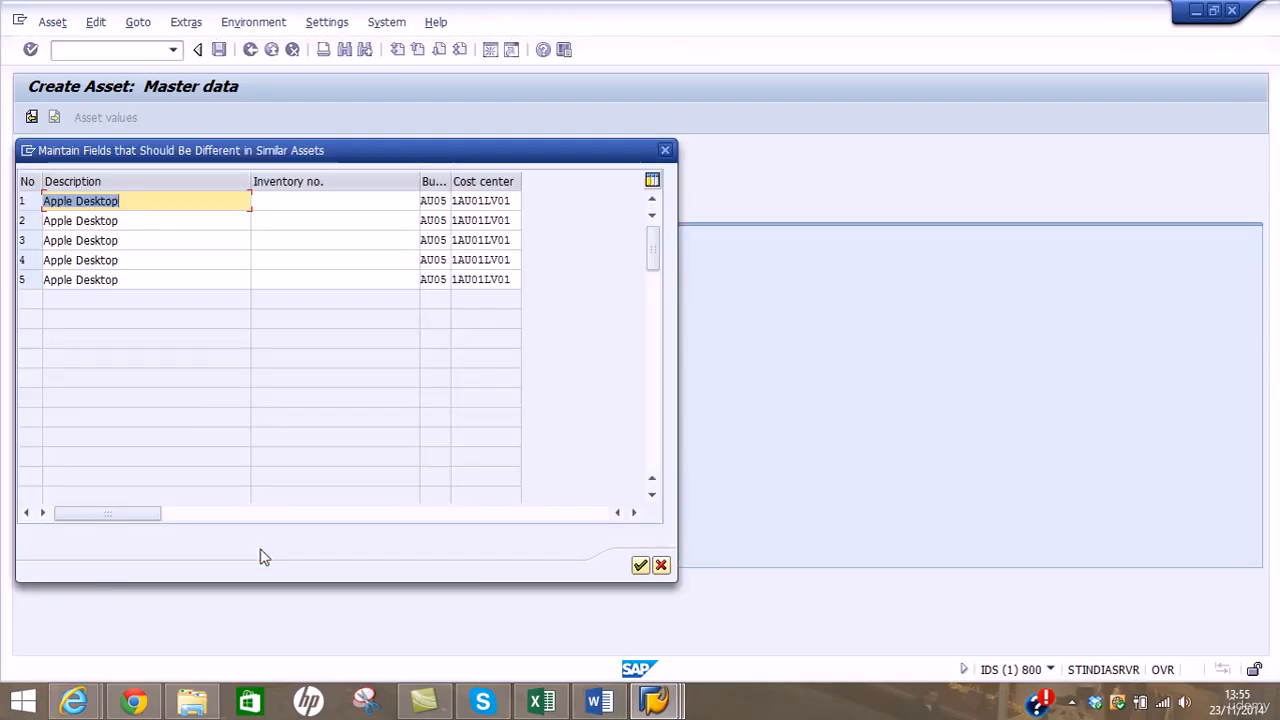
# Set the second similar asset's description to HP Printer and the third's to Cannon Scanner
pyautogui.click(137, 220)
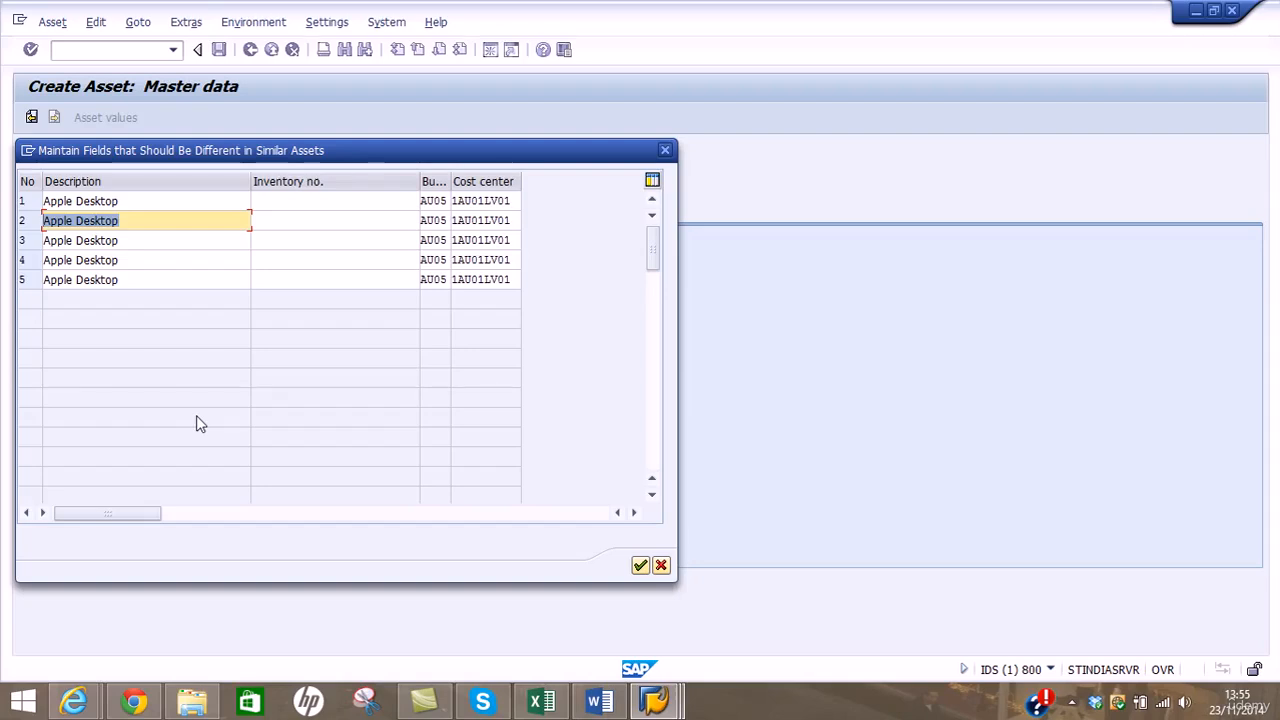
pyautogui.write('H')
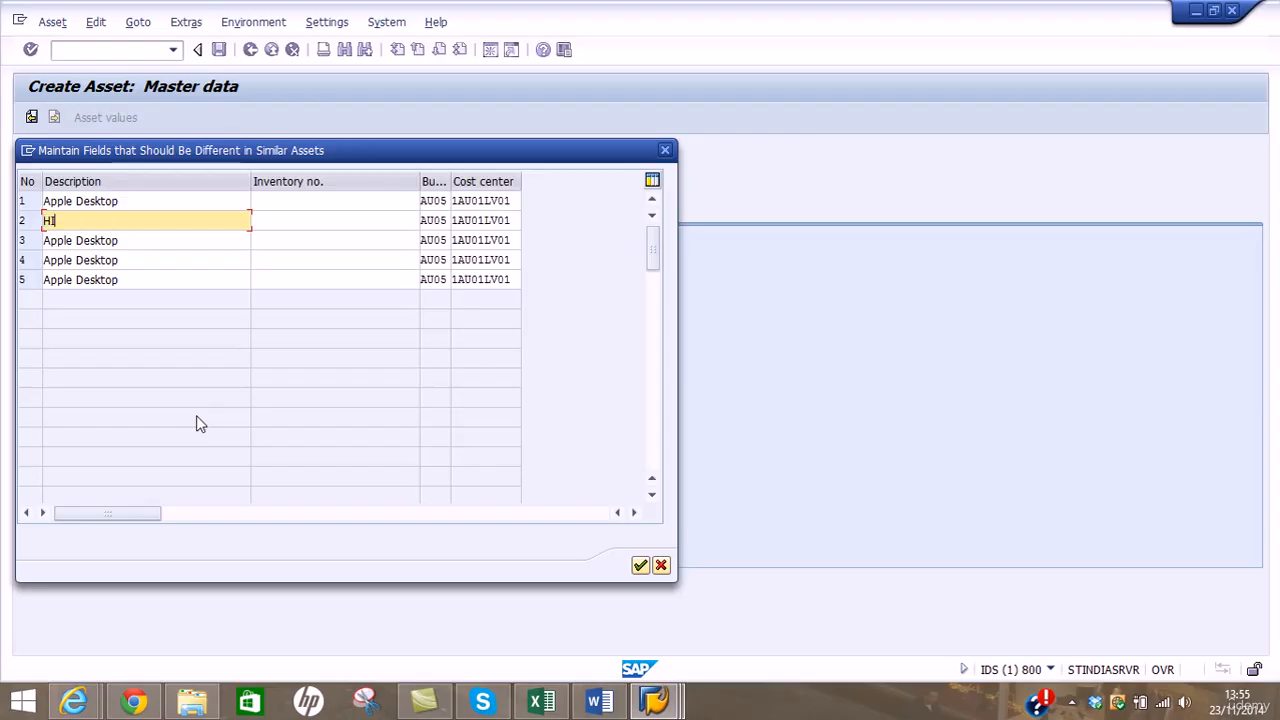
pyautogui.write('P Printer')
pyautogui.moveTo(178, 243); pyautogui.dragTo(5, 230)
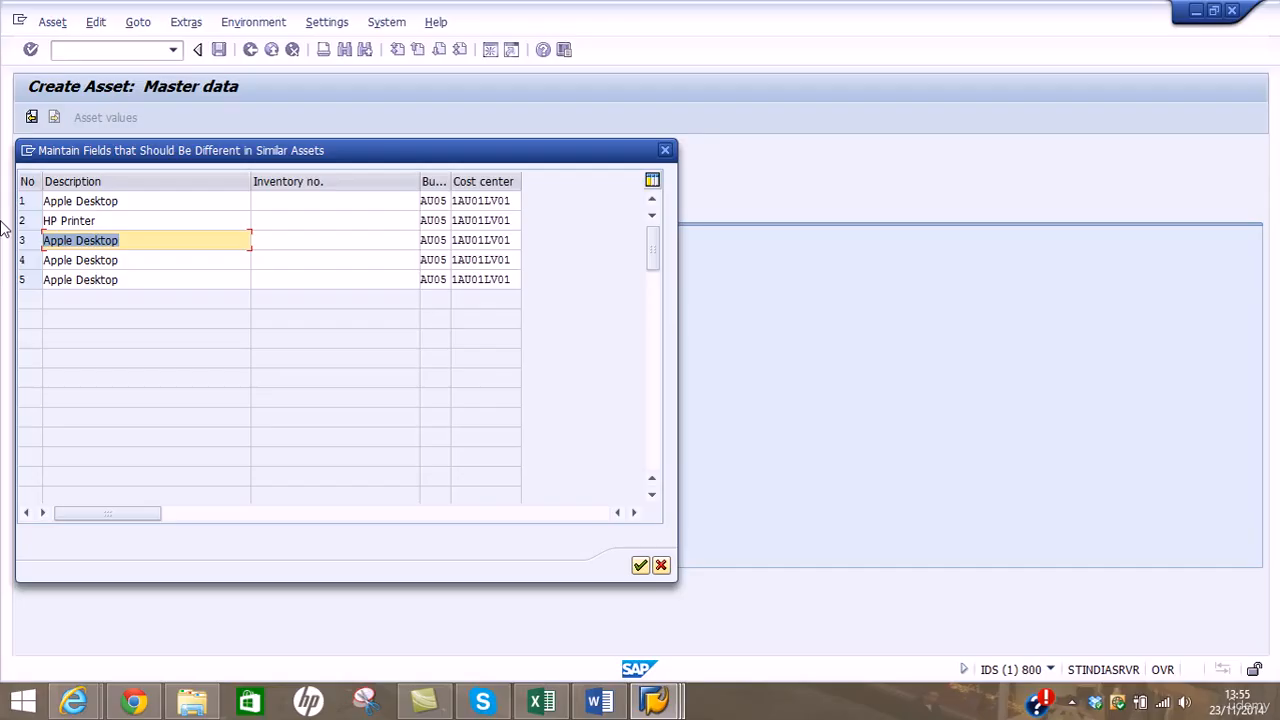
pyautogui.write('Cannon ')
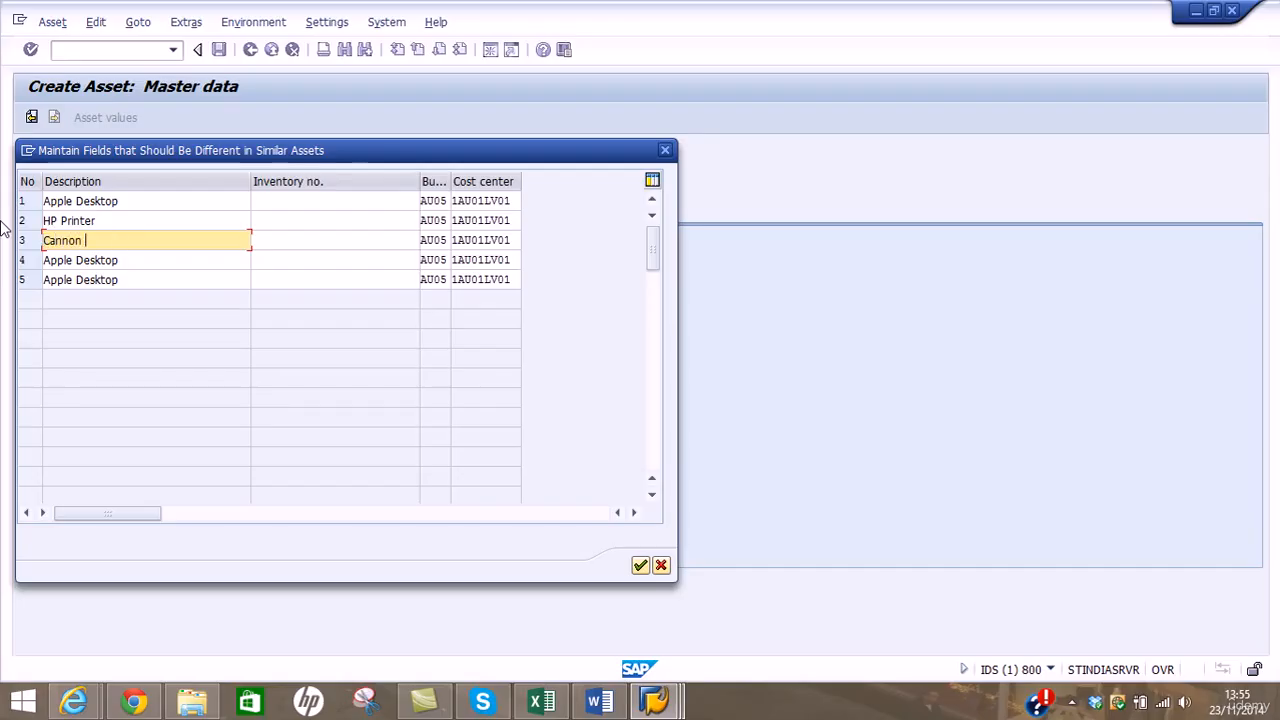
pyautogui.write('Scanner')
# Set the fourth similar asset's description to IBM Laptop
pyautogui.click(125, 260)
pyautogui.moveTo(125, 260); pyautogui.dragTo(8, 235)
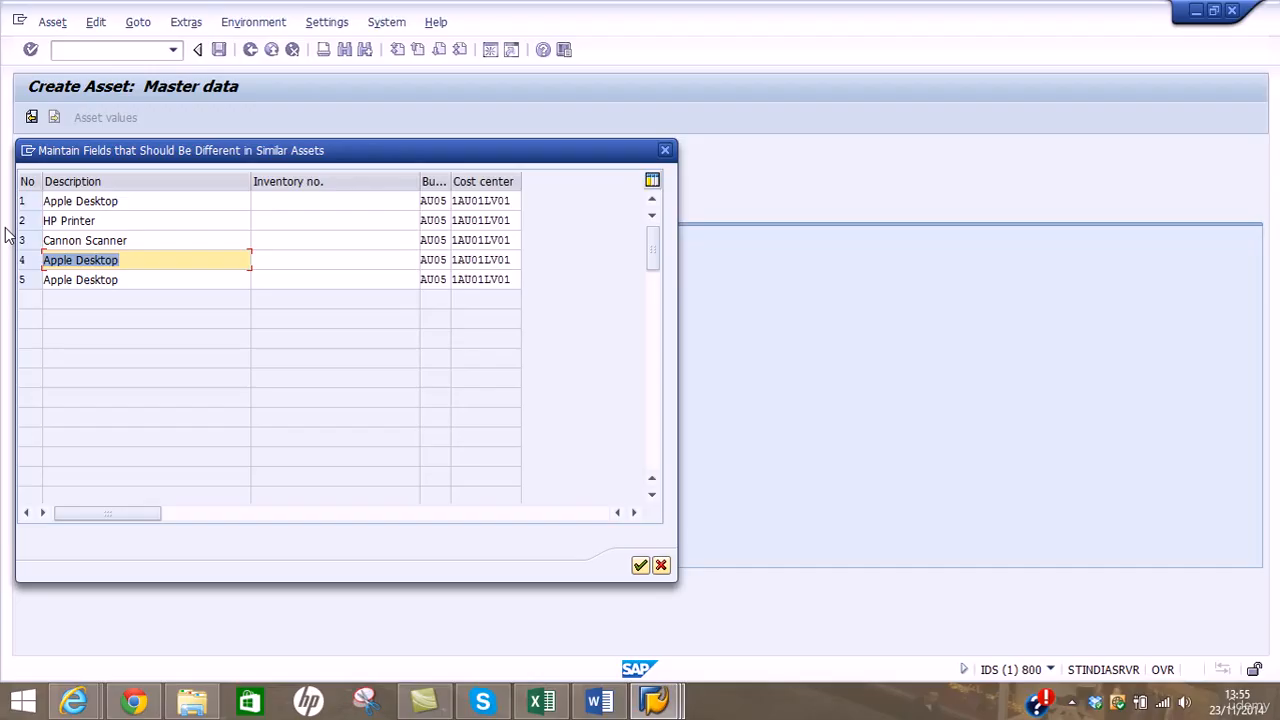
pyautogui.write('Samsung')
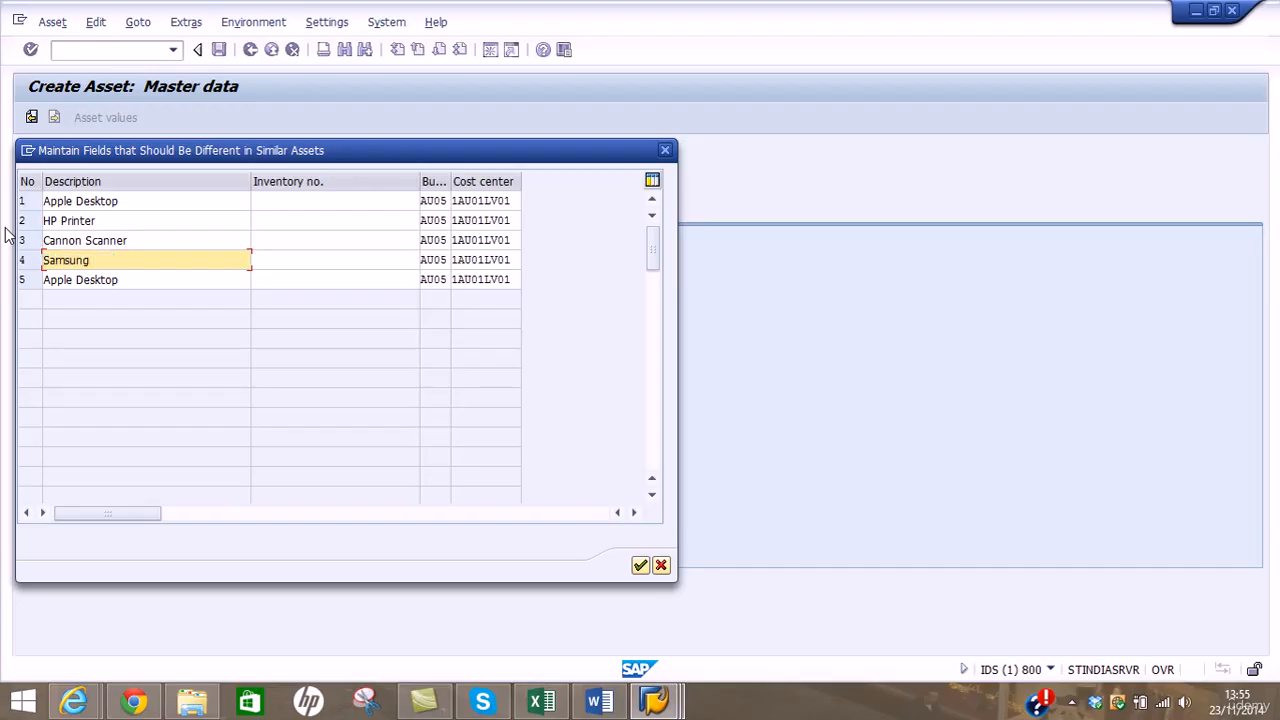
pyautogui.press('BackSpace')
pyautogui.press('BackSpace')
pyautogui.press('BackSpace')
pyautogui.press('BackSpace')
pyautogui.press('BackSpace')
pyautogui.press('BackSpace')
pyautogui.press('BackSpace')
pyautogui.write('IBM ')
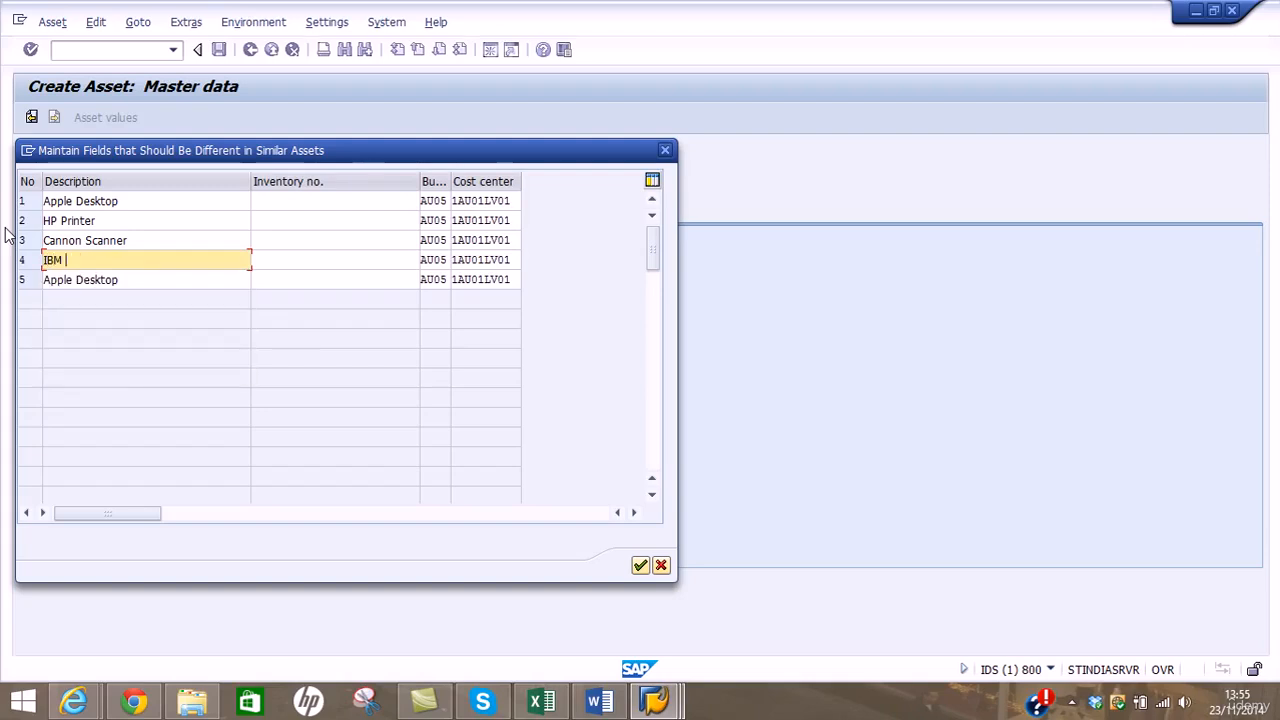
pyautogui.write('Laptop')
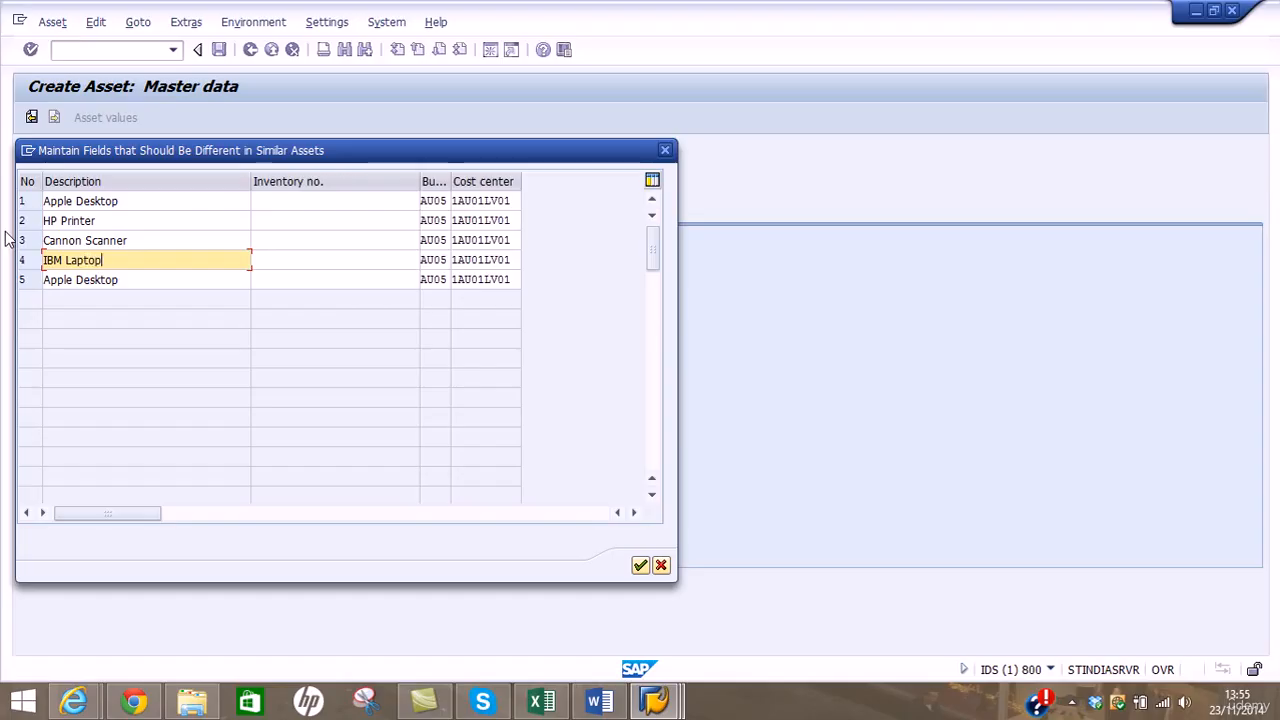
# Replace the fourth similar asset's description with Dell Laptop
pyautogui.moveTo(62, 257); pyautogui.dragTo(3, 258)
pyautogui.press('Delete')
pyautogui.write('Dell La')
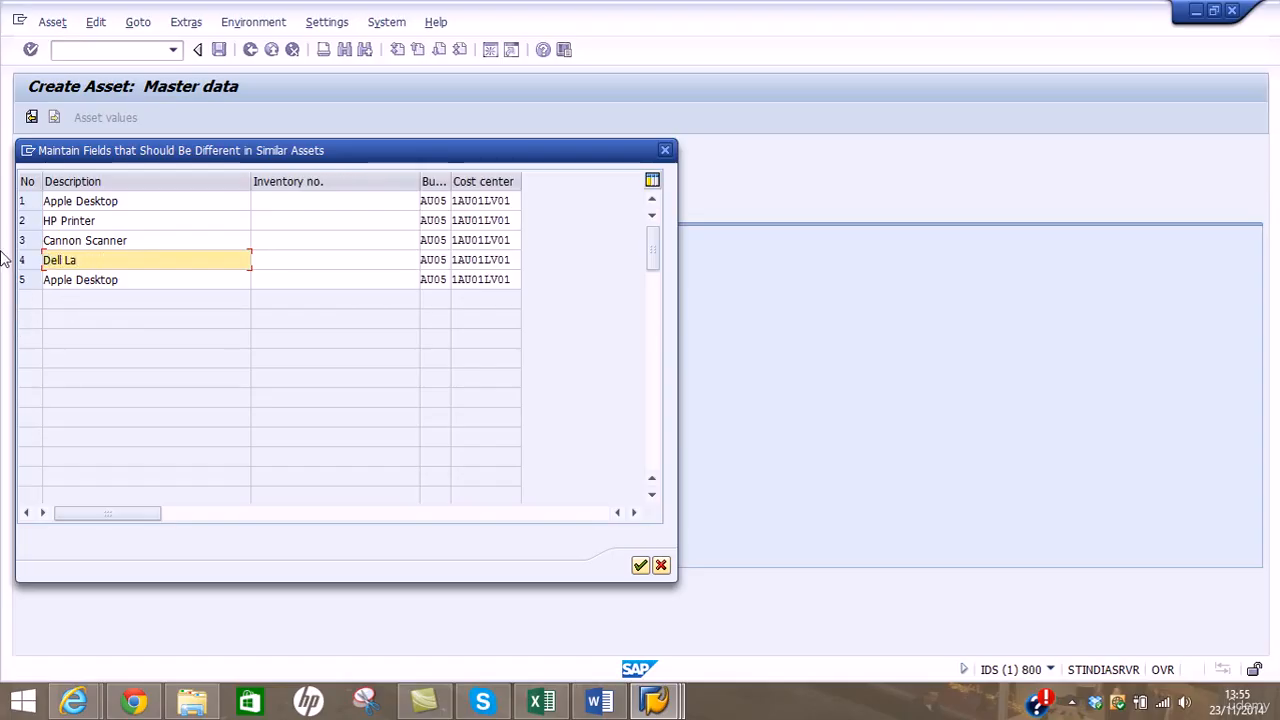
pyautogui.write('ptop')
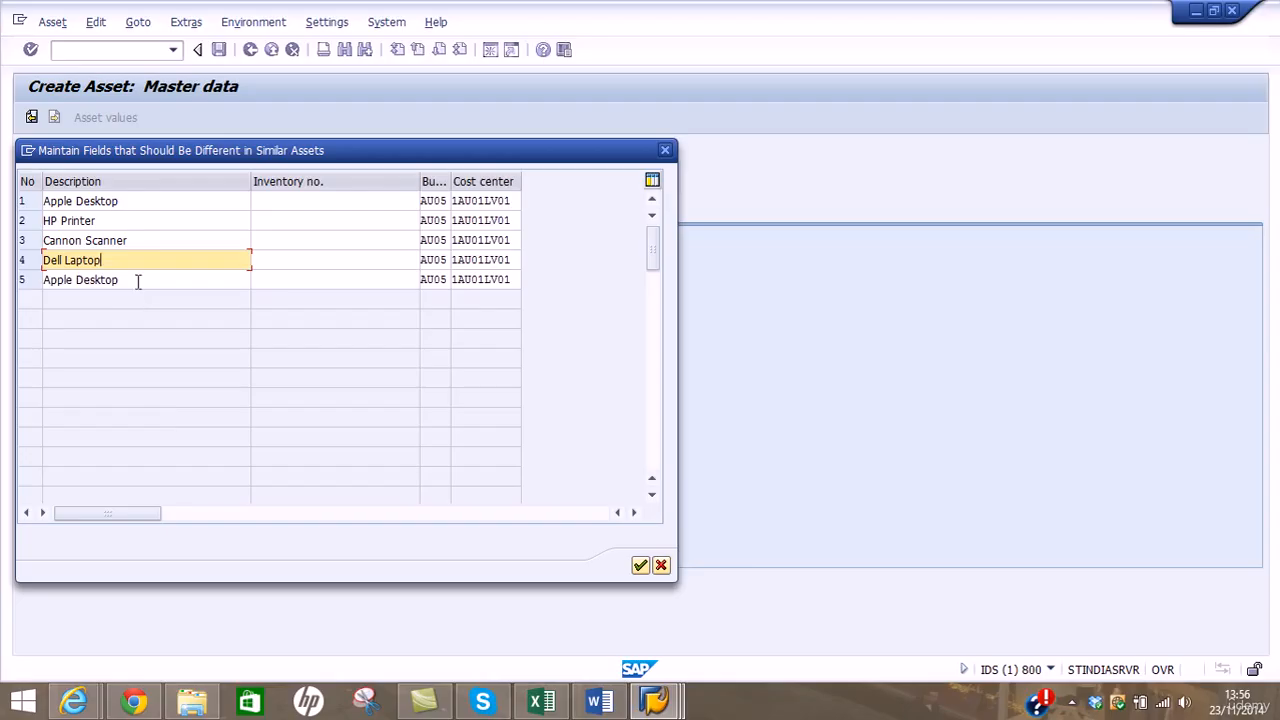
# Set the fifth similar asset's description to Samsung Fax Machines
pyautogui.click(137, 280)
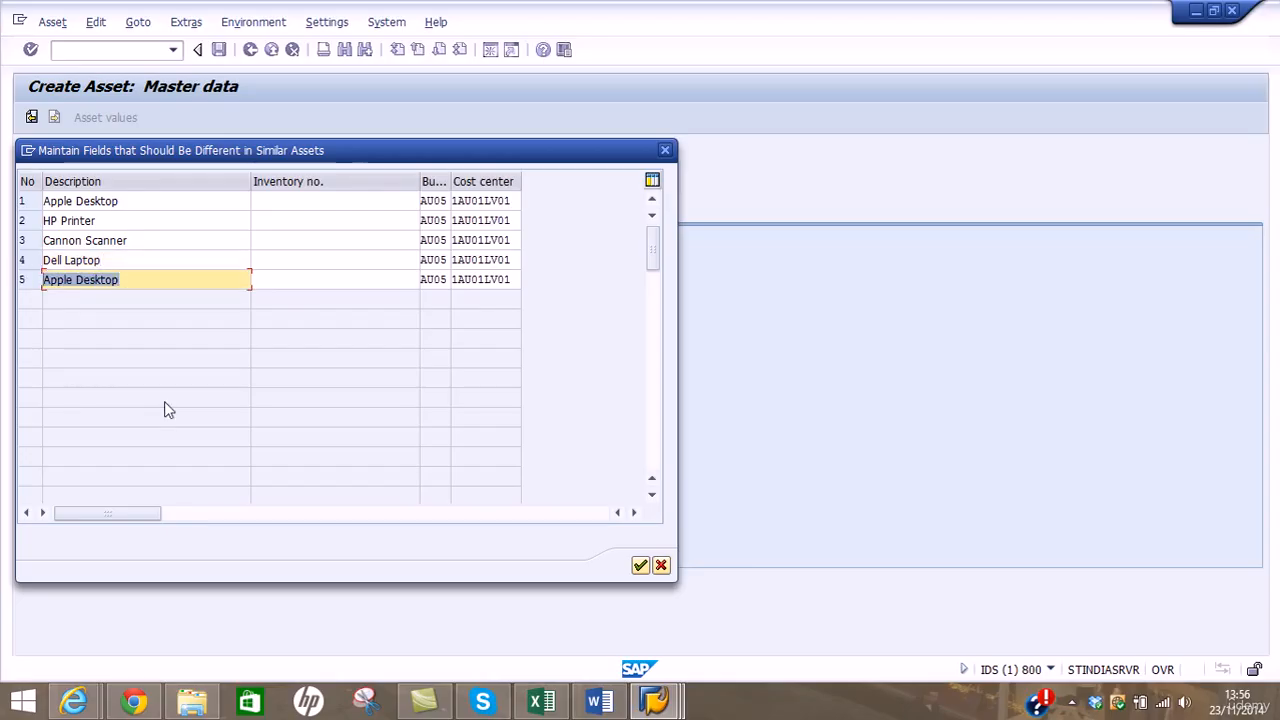
pyautogui.write('Samsun')
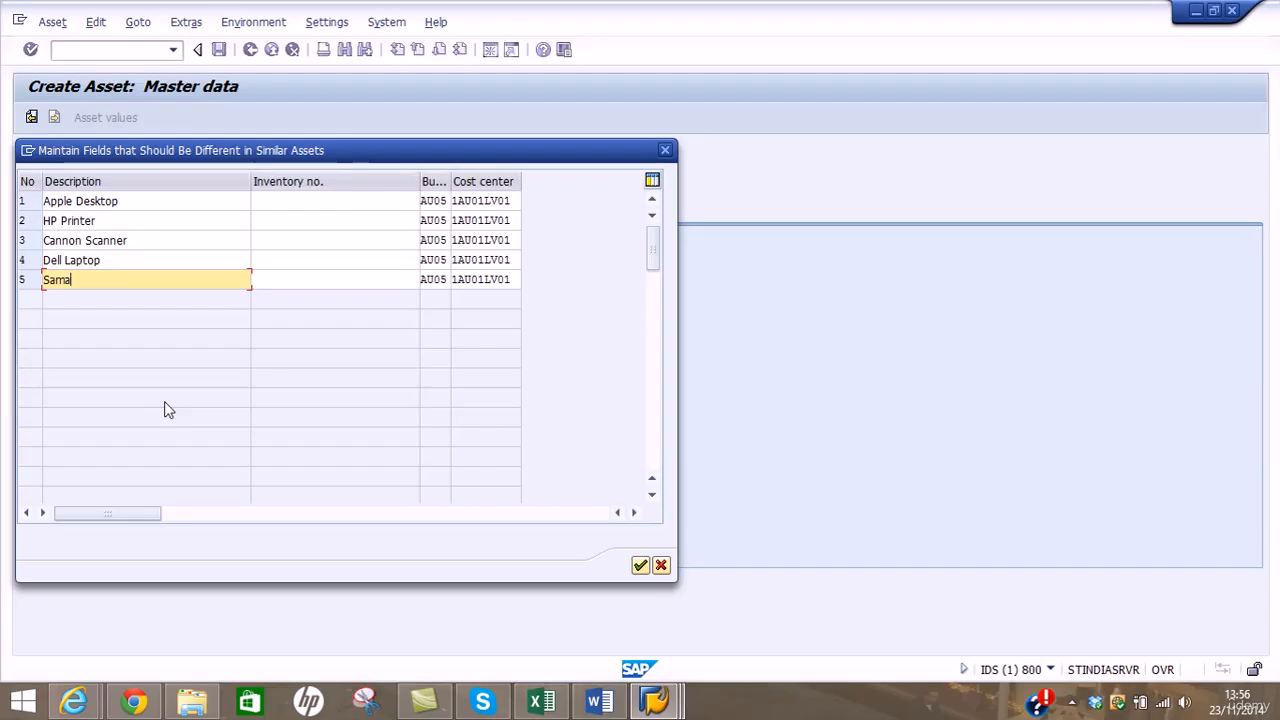
pyautogui.write('g ')
pyautogui.write('Ta')
pyautogui.press('BackSpace')
pyautogui.press('BackSpace')
pyautogui.write('Fax Machiner')
pyautogui.press('BackSpace')
pyautogui.write('s')
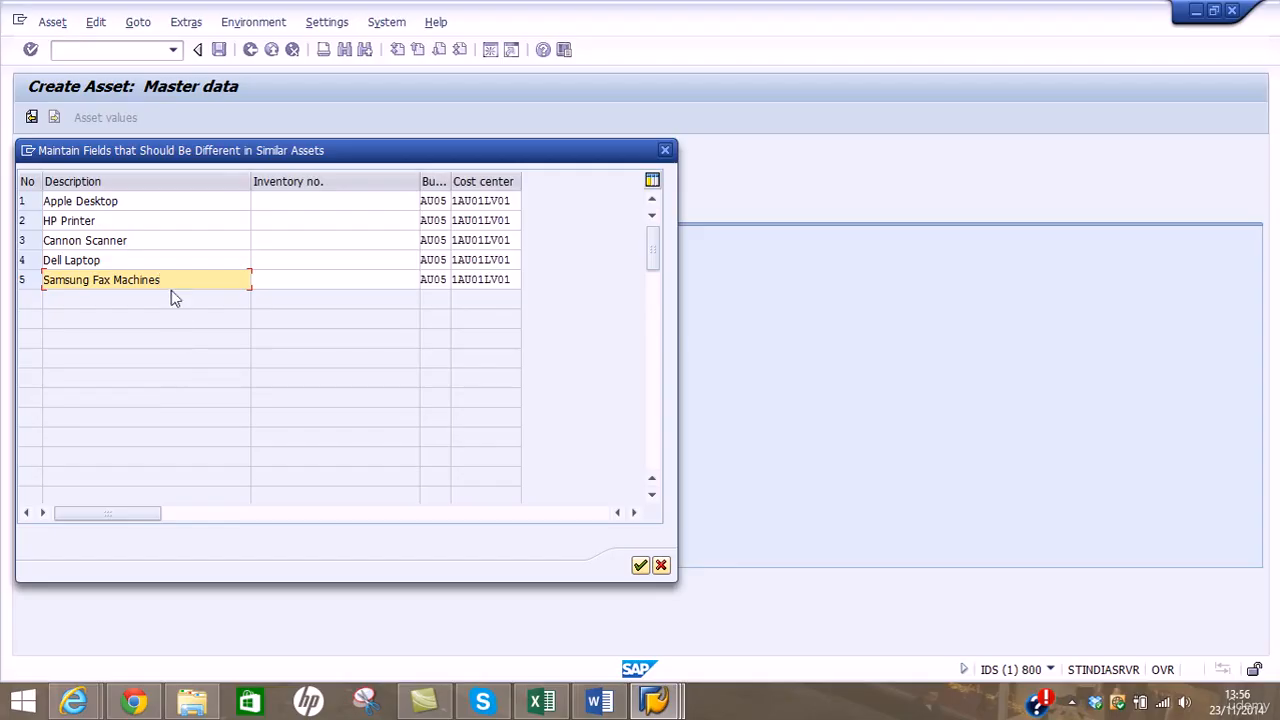
# Change the fifth asset's description to Samsung Galaxy Tablet, then accept the entries and create the five similar assets
pyautogui.moveTo(178, 280); pyautogui.dragTo(96, 287)
pyautogui.write('Galx')
pyautogui.write('xy Ta')
pyautogui.write('blet')
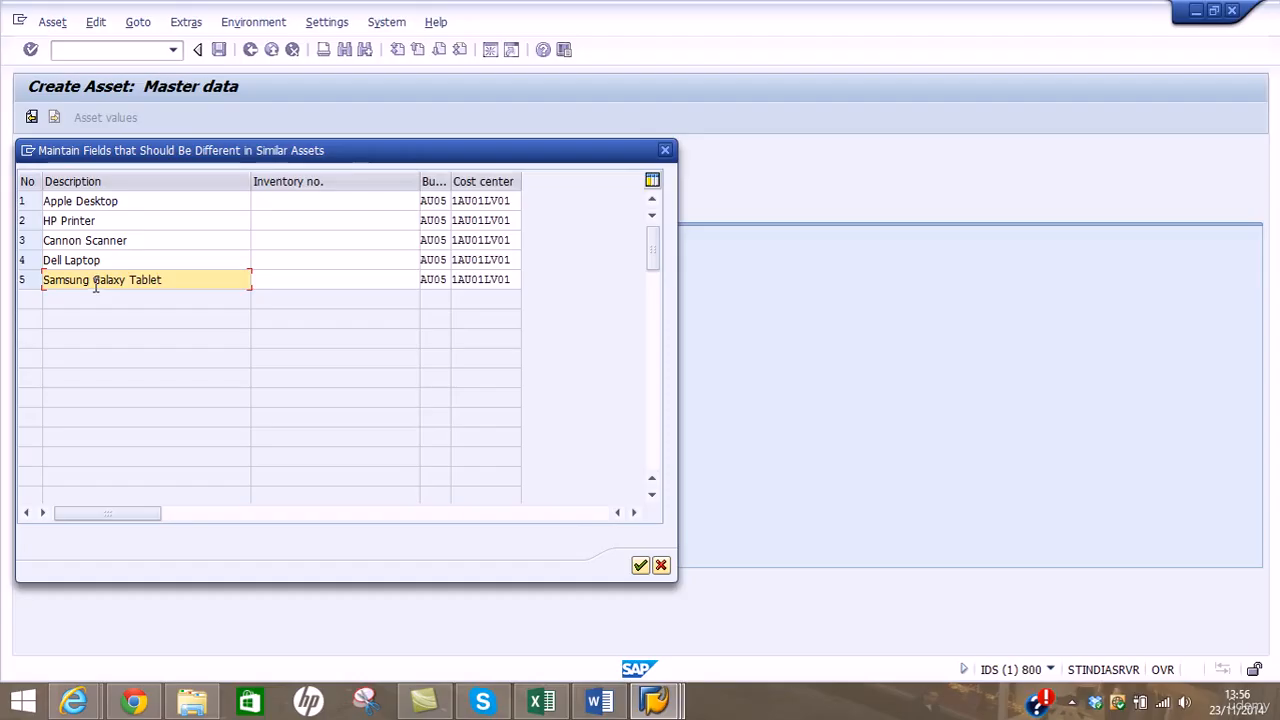
pyautogui.click(641, 565)
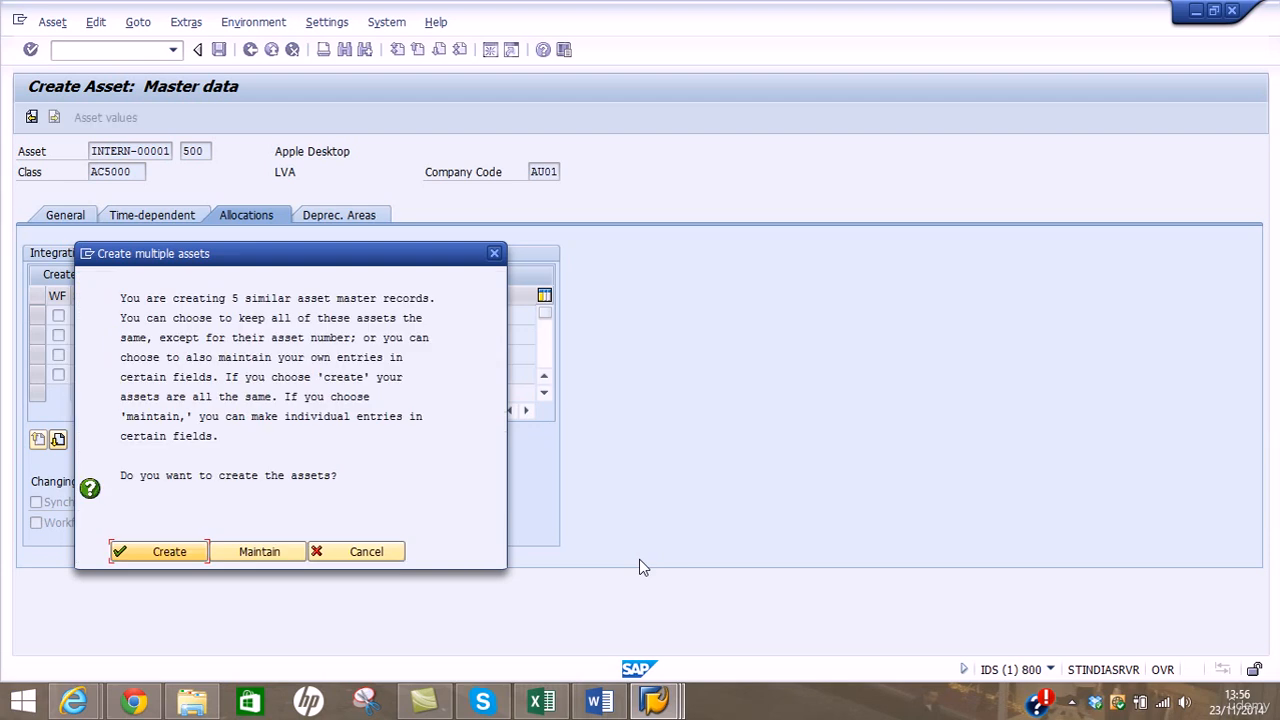
pyautogui.click(168, 552)
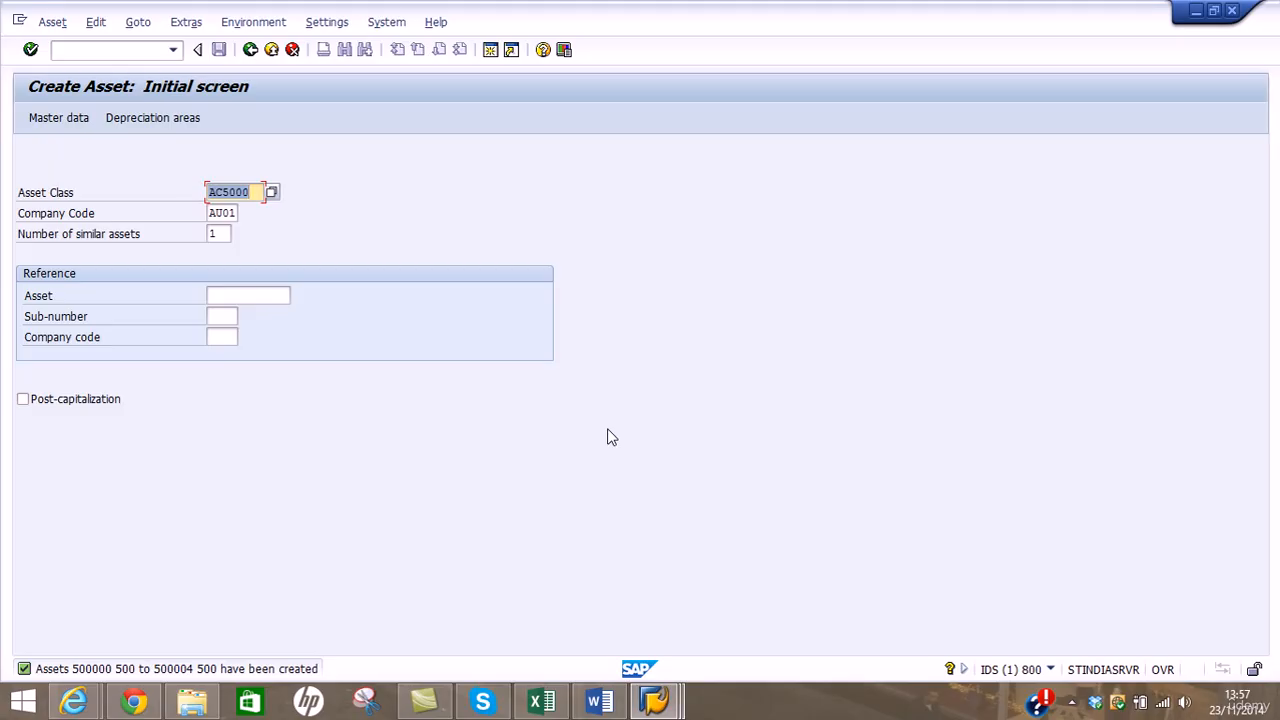
# Switch to the training contents in Word and highlight the Asset Acquisition topic under Master Data and Postings
pyautogui.click(599, 702)
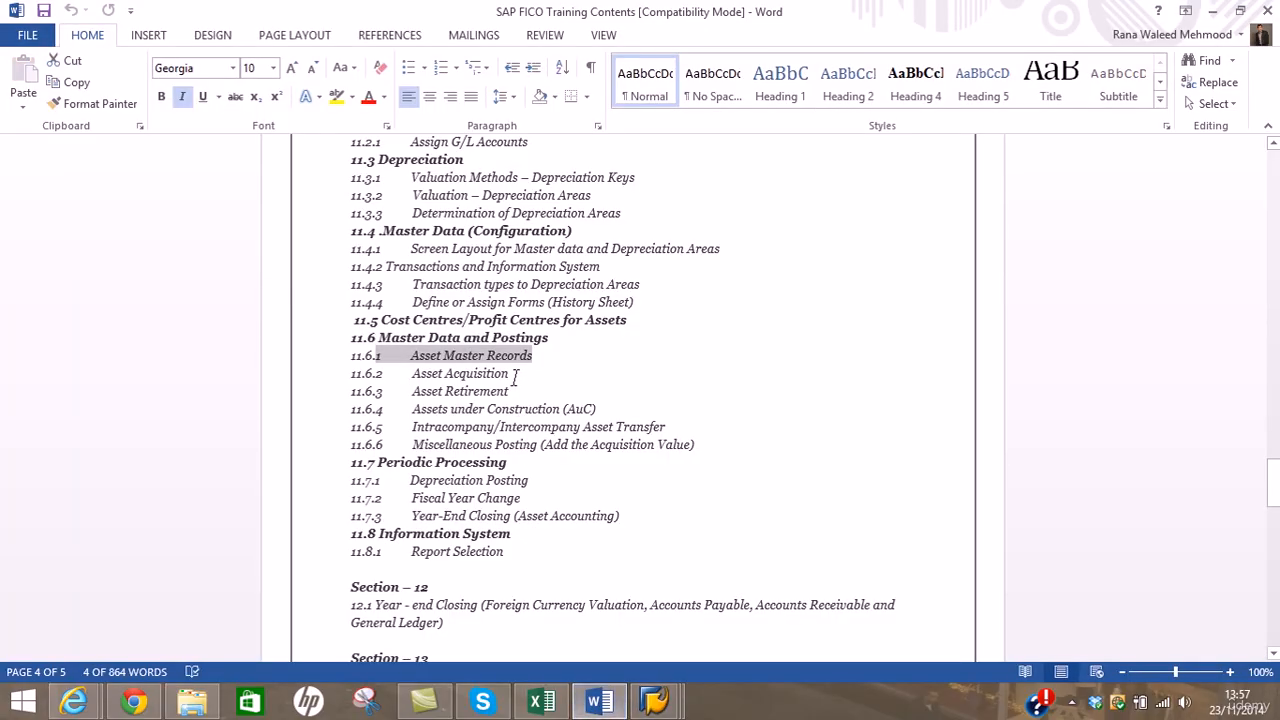
pyautogui.moveTo(514, 376); pyautogui.dragTo(412, 374)
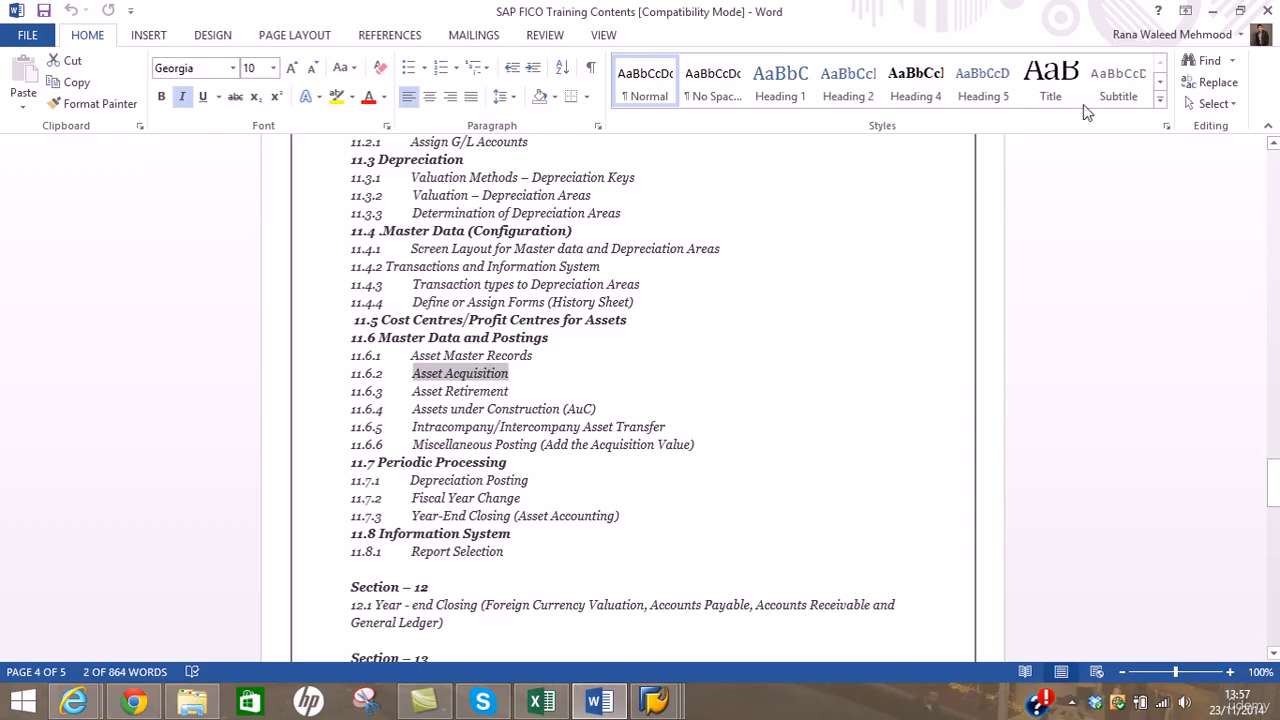
pyautogui.click(1212, 11)
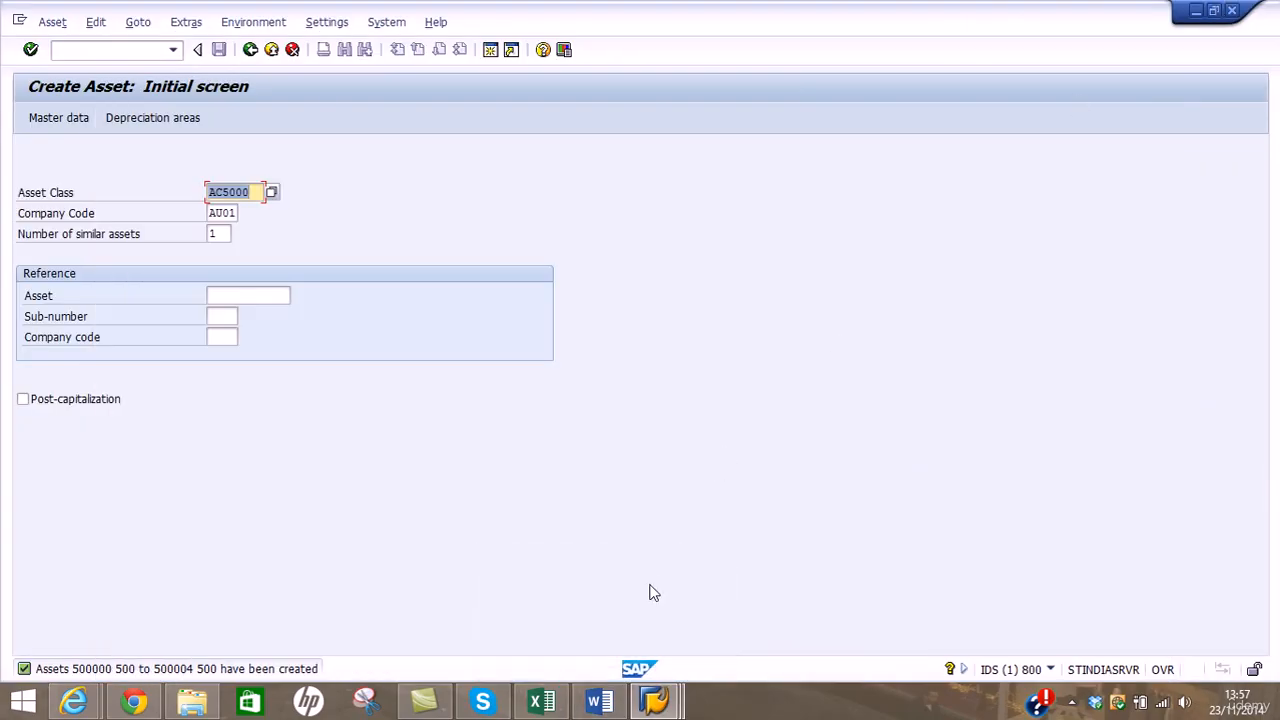
# Check the created asset numbers in SAP and enter 500000 in cell B70 beside Low Value Assets in the Excel notes
pyautogui.click(541, 702)
pyautogui.click(432, 524)
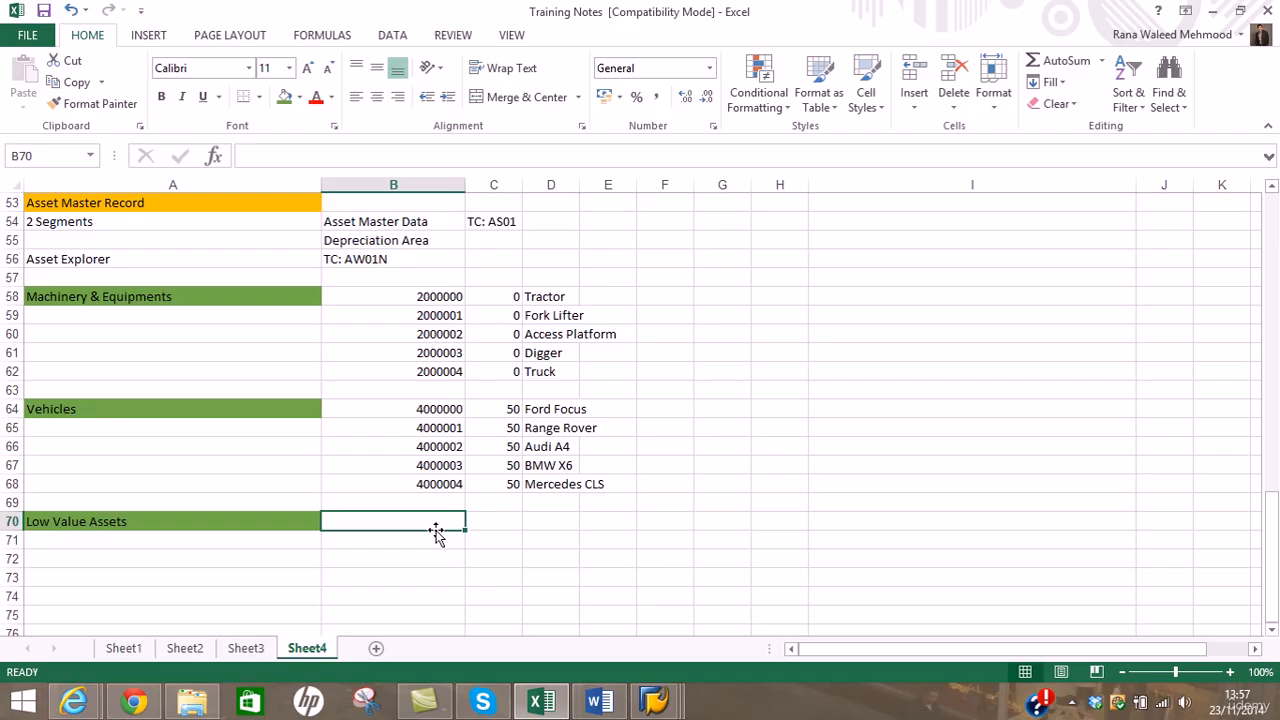
pyautogui.click(634, 694)
pyautogui.click(554, 605)
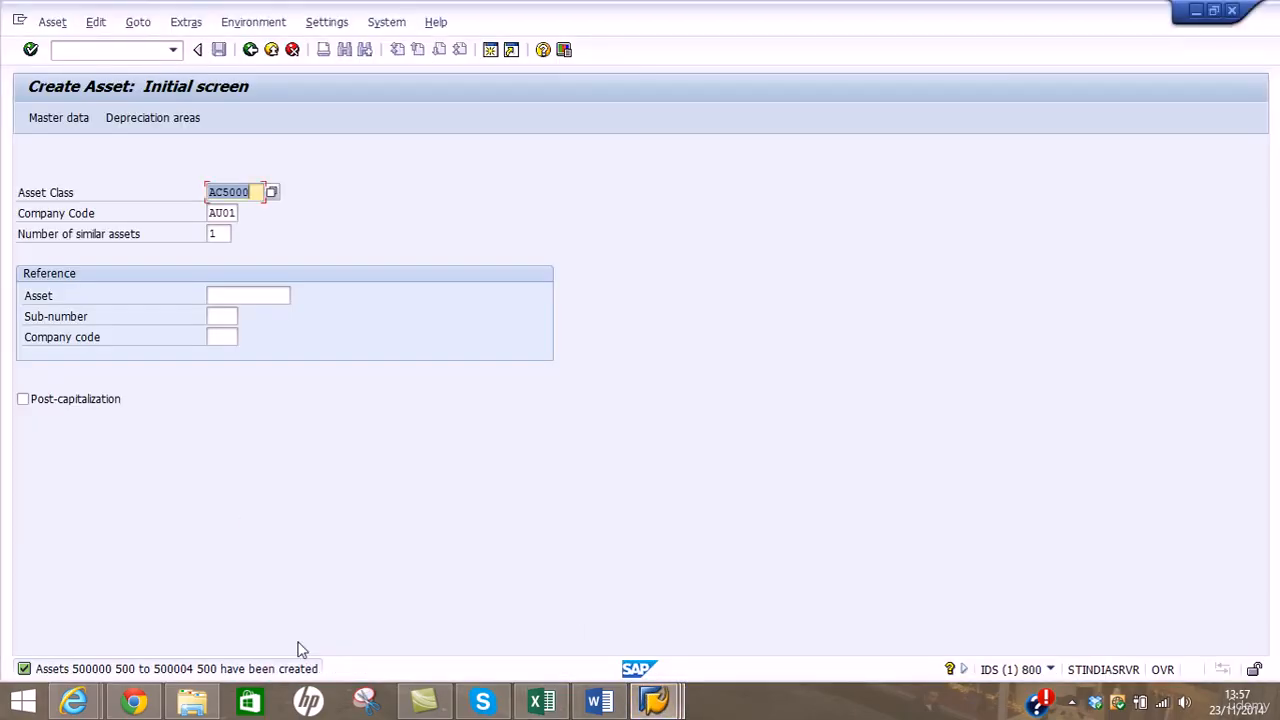
pyautogui.click(1197, 12)
pyautogui.write('500000')
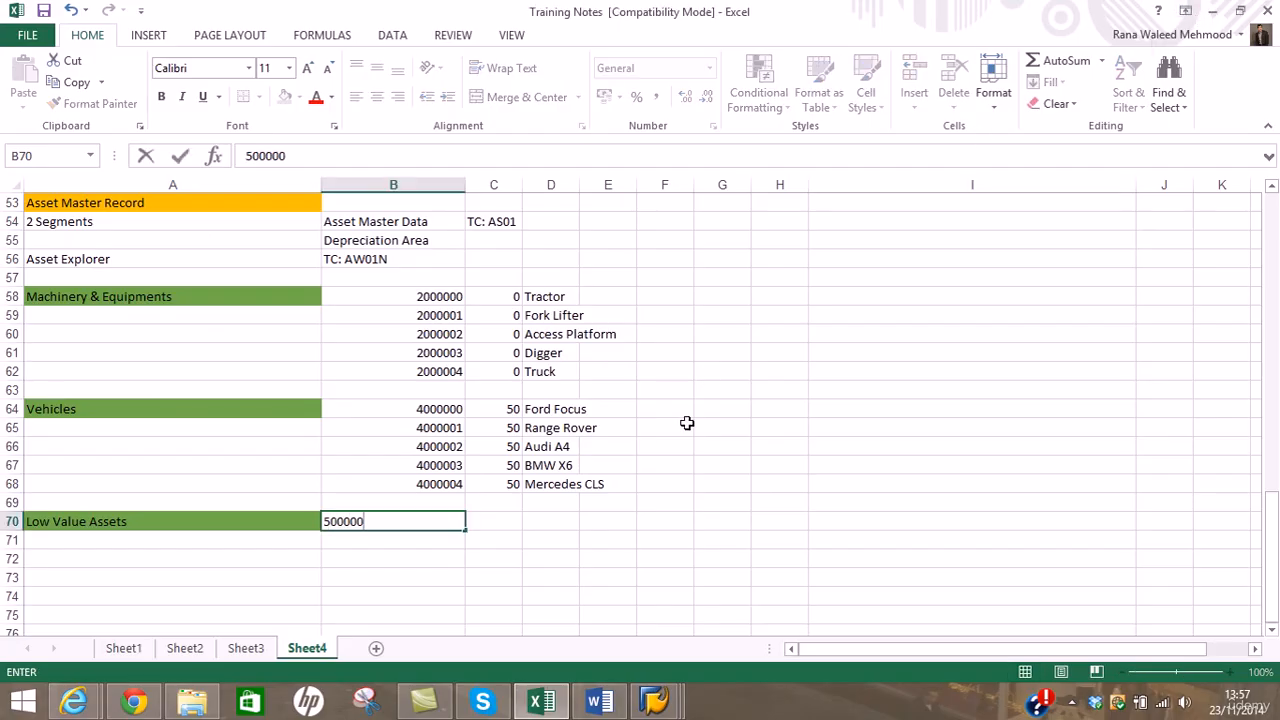
# Complete the first Low Value Assets number in B70 as 5000000 and enter 500 as its sub-number in C70
pyautogui.write('0')
pyautogui.press('Tab')
pyautogui.write('500')
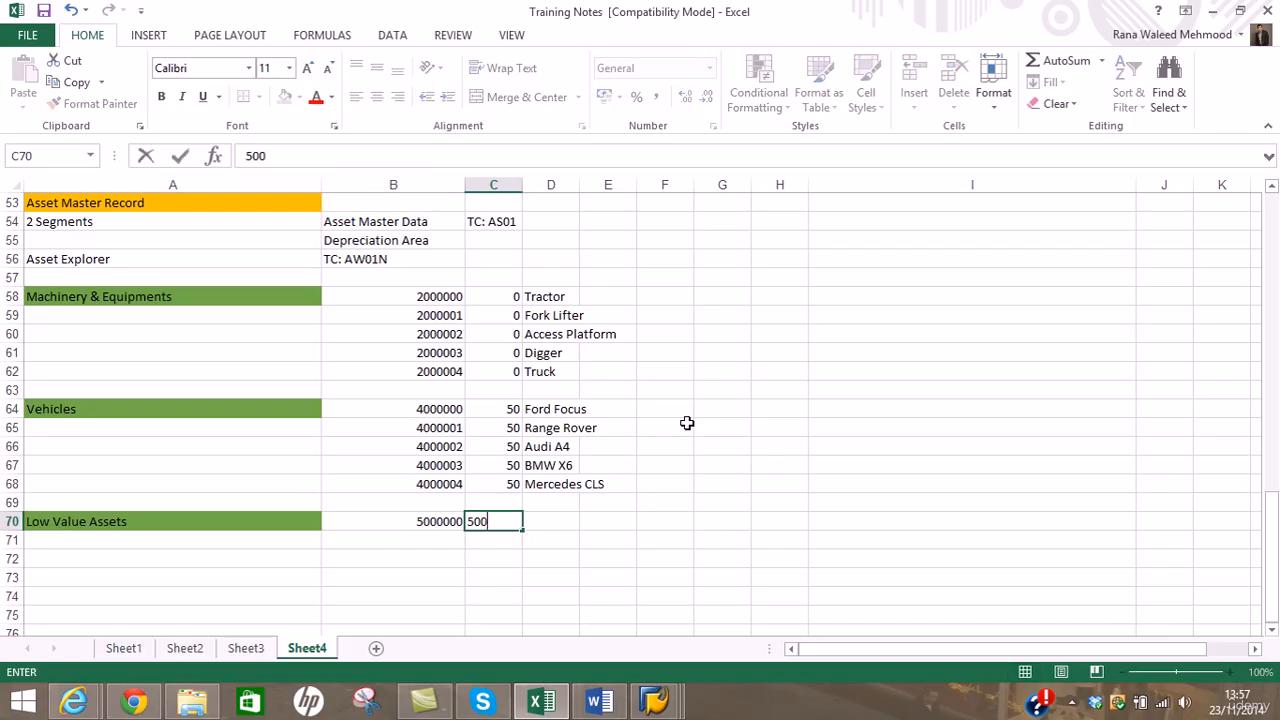
pyautogui.press('Return')
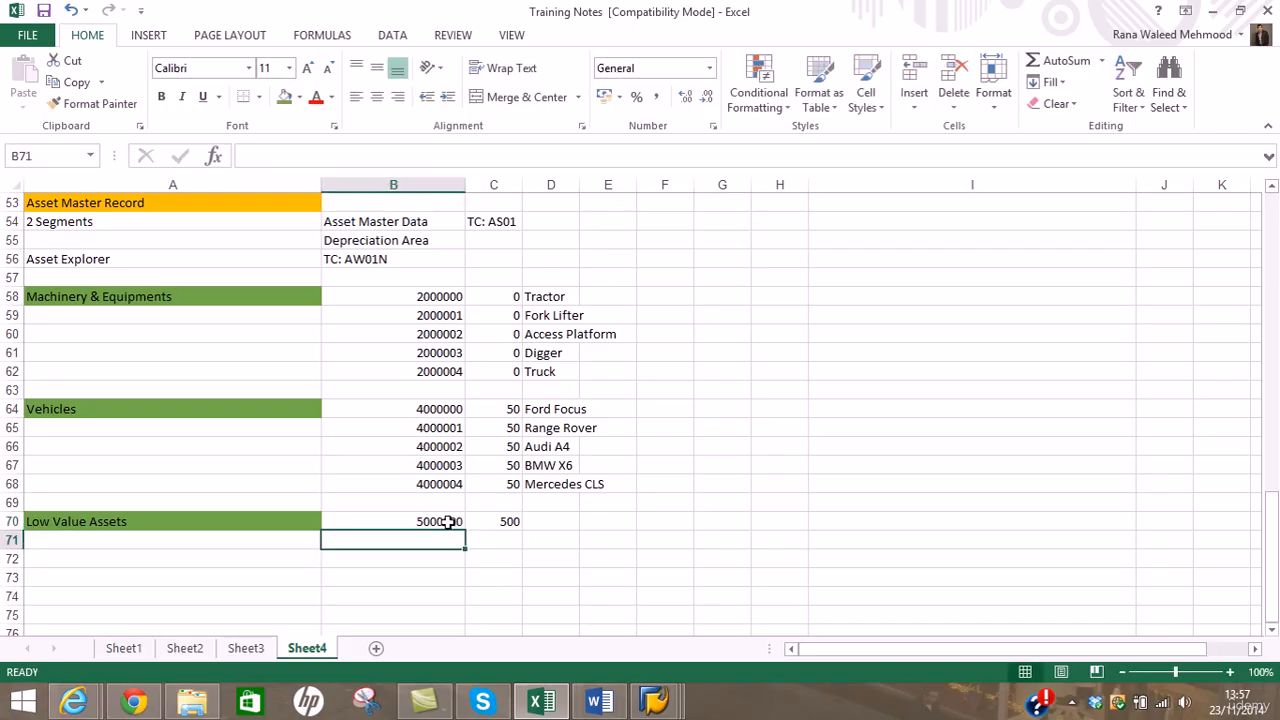
# Check the created asset numbers on SAP's Create Asset screen, then return to Excel and correct B70 to 500000
pyautogui.click(460, 520)
pyautogui.moveTo(655, 700)
pyautogui.click(551, 557)
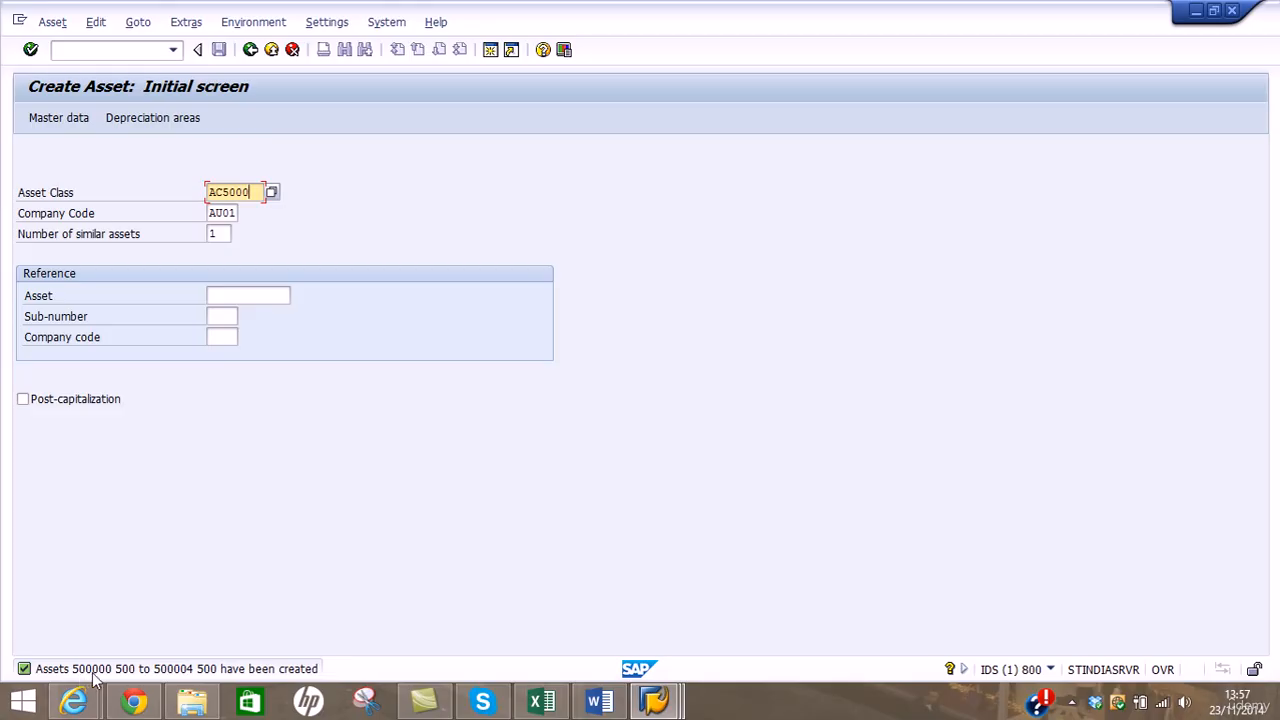
pyautogui.click(1197, 9)
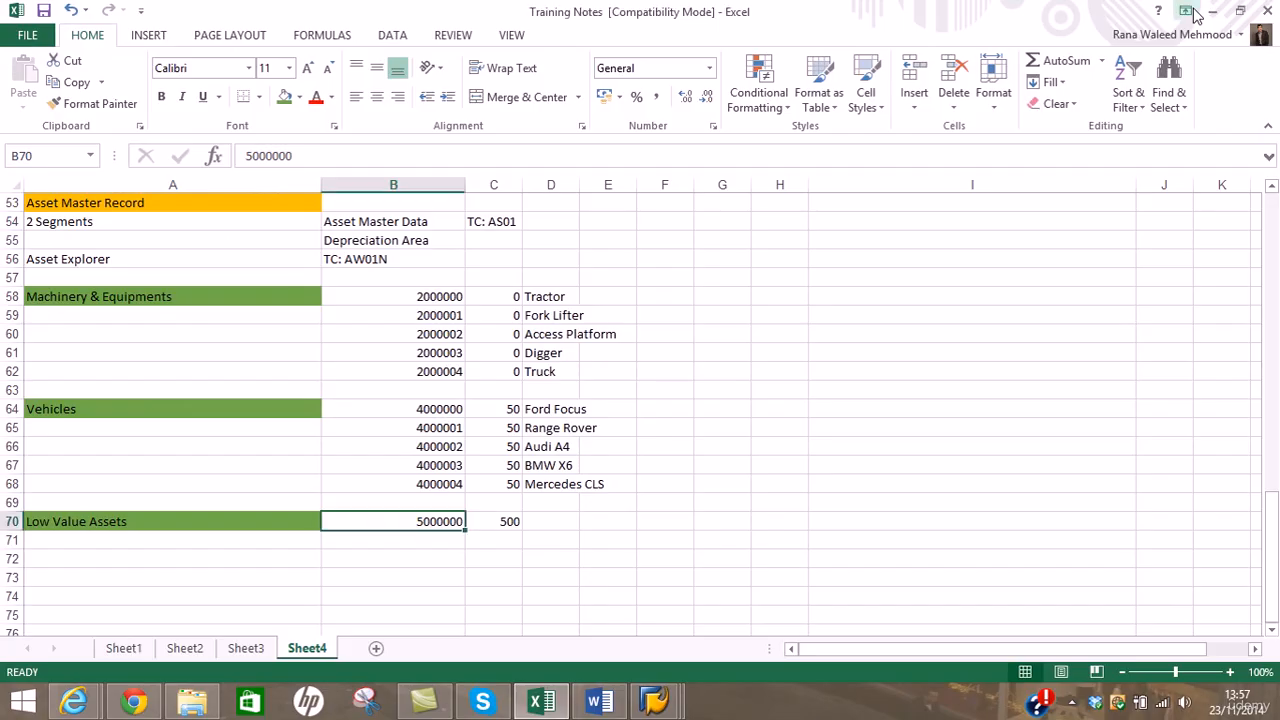
pyautogui.doubleClick(464, 518)
pyautogui.press('BackSpace')
pyautogui.press('Return')
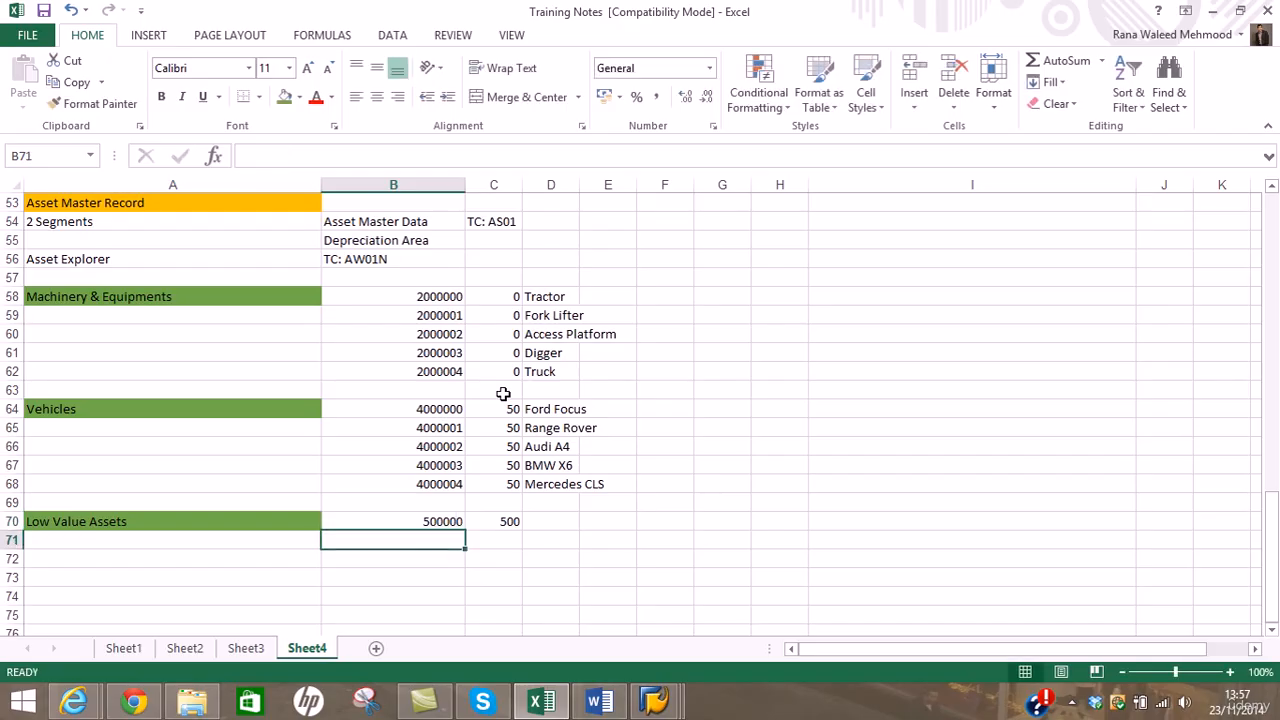
# Fill the low value asset numbers down B70:B74 as a series from 500000 to 500004, and copy 500 down through C74
pyautogui.click(446, 521)
pyautogui.moveTo(465, 530); pyautogui.dragTo(468, 602)
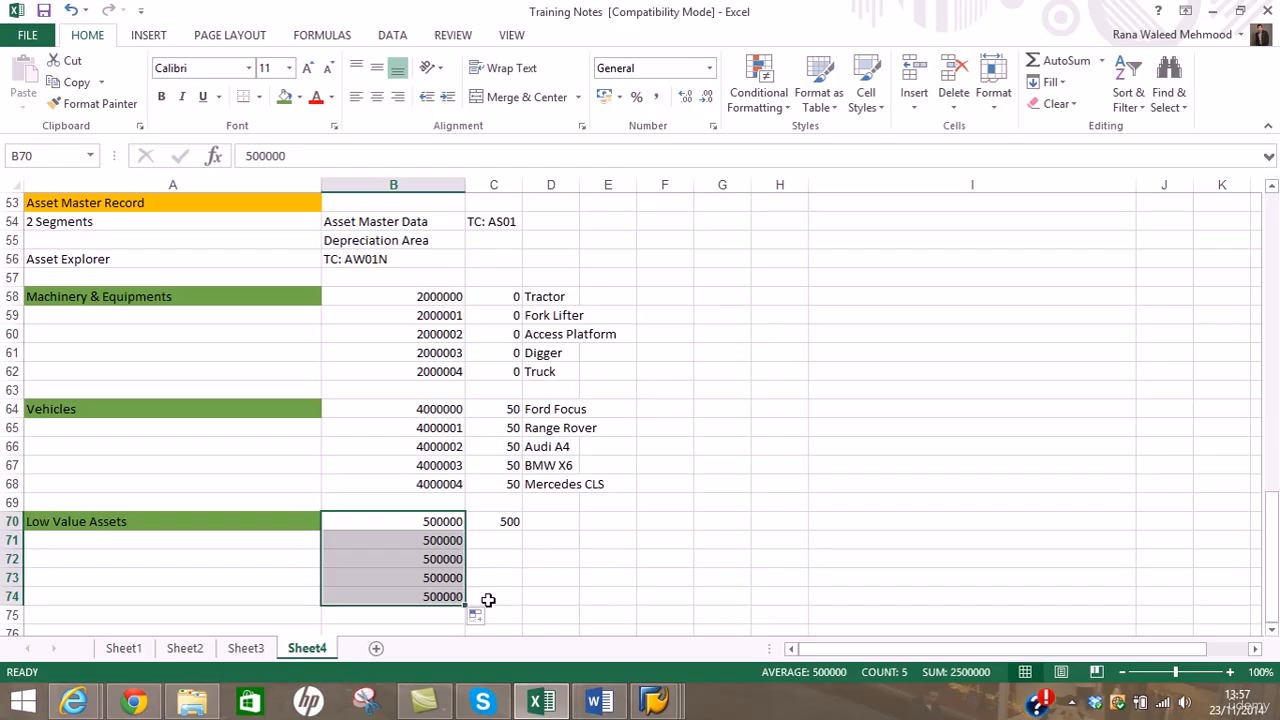
pyautogui.click(484, 611)
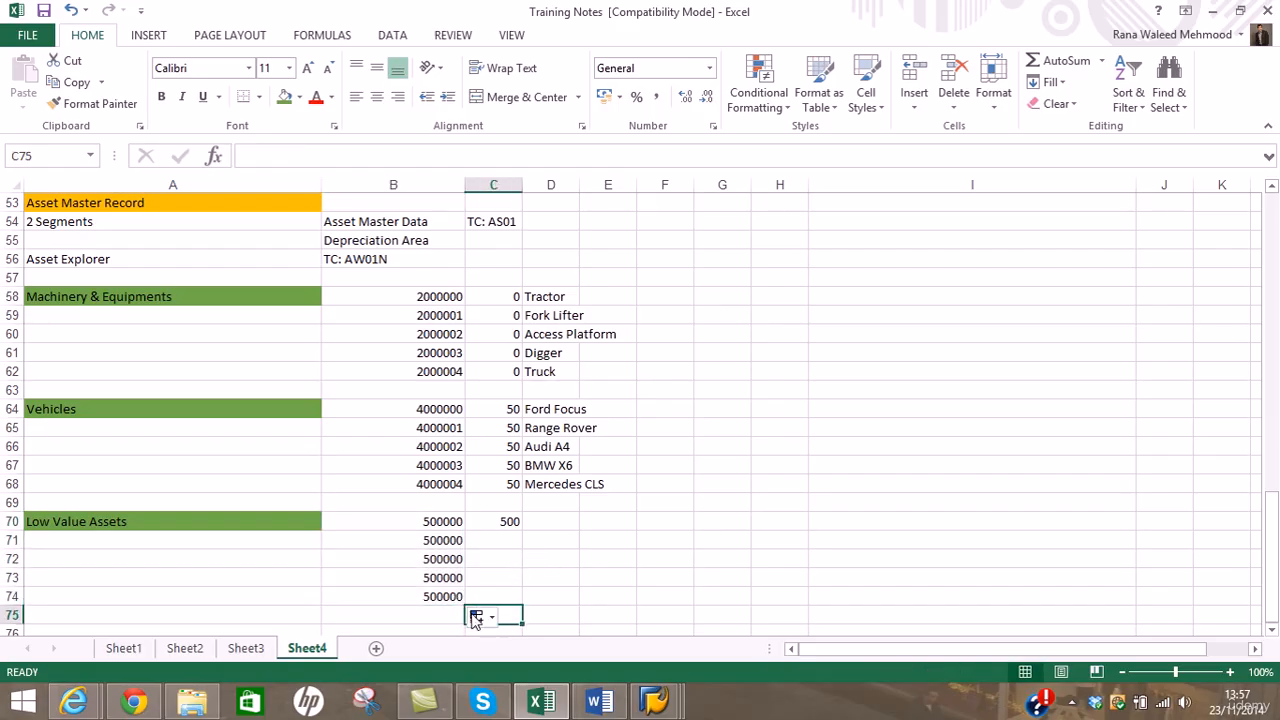
pyautogui.click(476, 615)
pyautogui.click(500, 530)
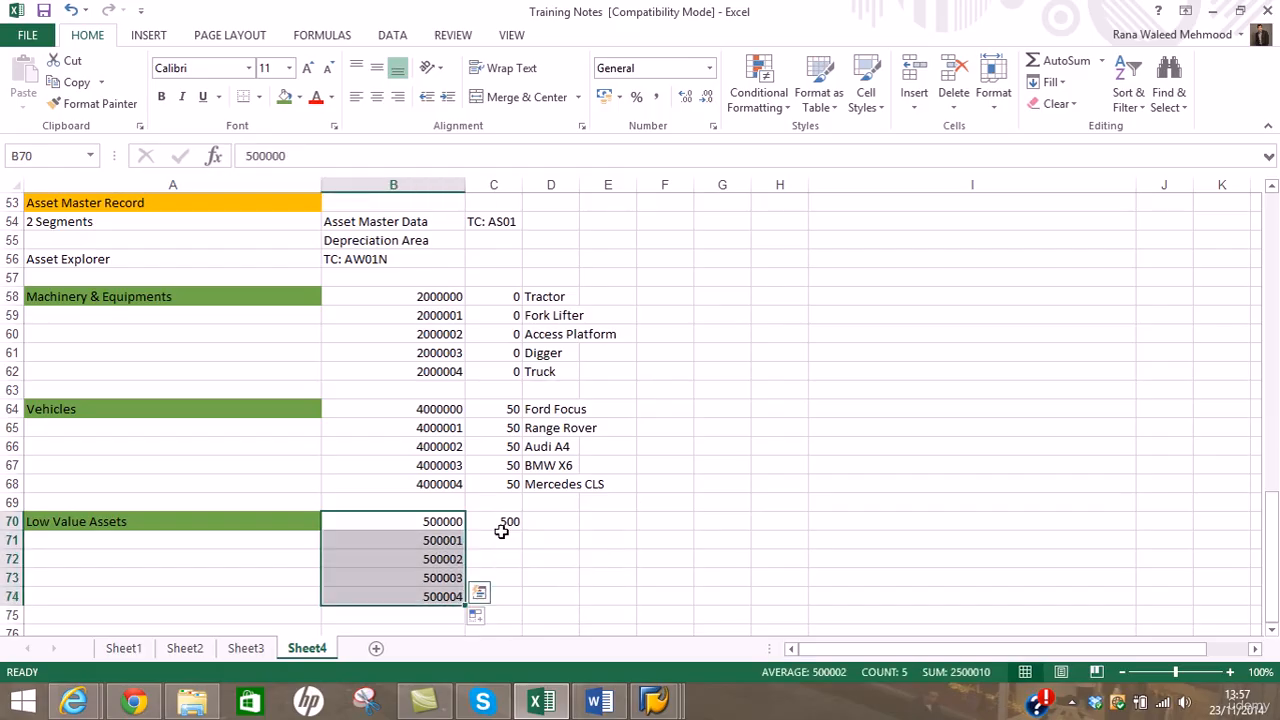
pyautogui.click(507, 527)
pyautogui.moveTo(522, 530); pyautogui.dragTo(508, 606)
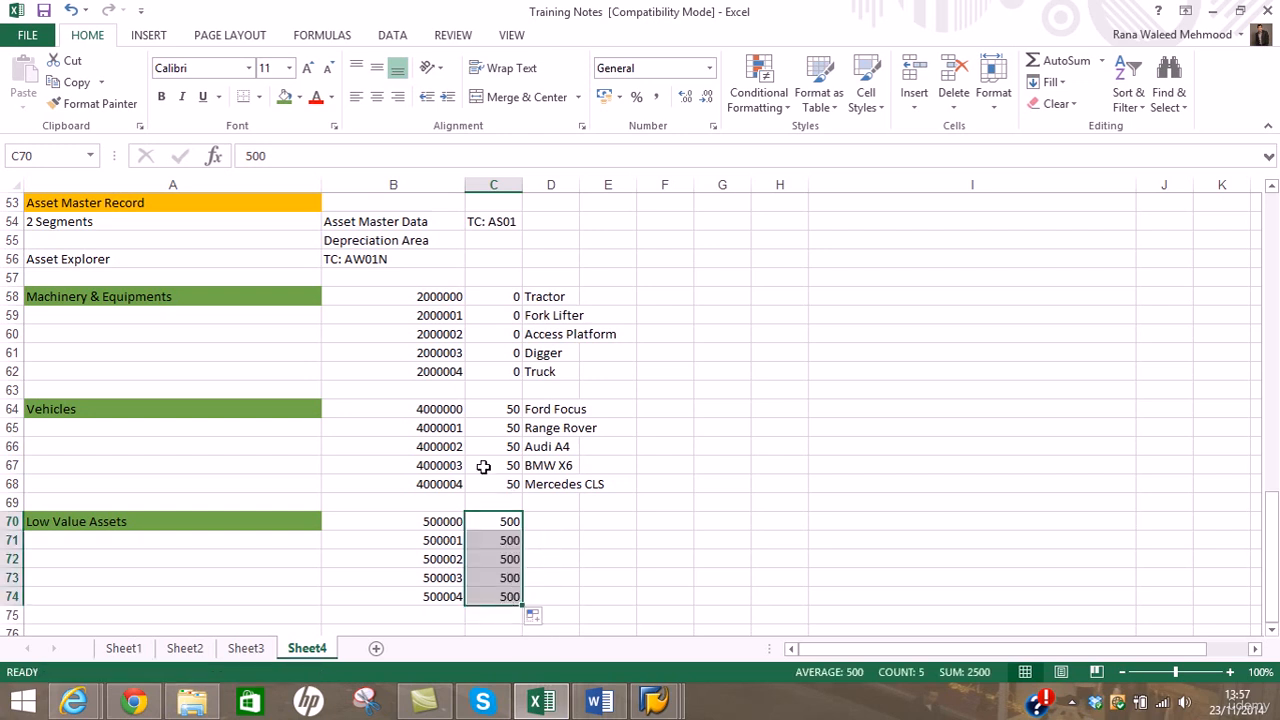
# Correct the first Machinery & Equipments number in B58 to 200000 and fill it as a series down to B62
pyautogui.doubleClick(456, 296)
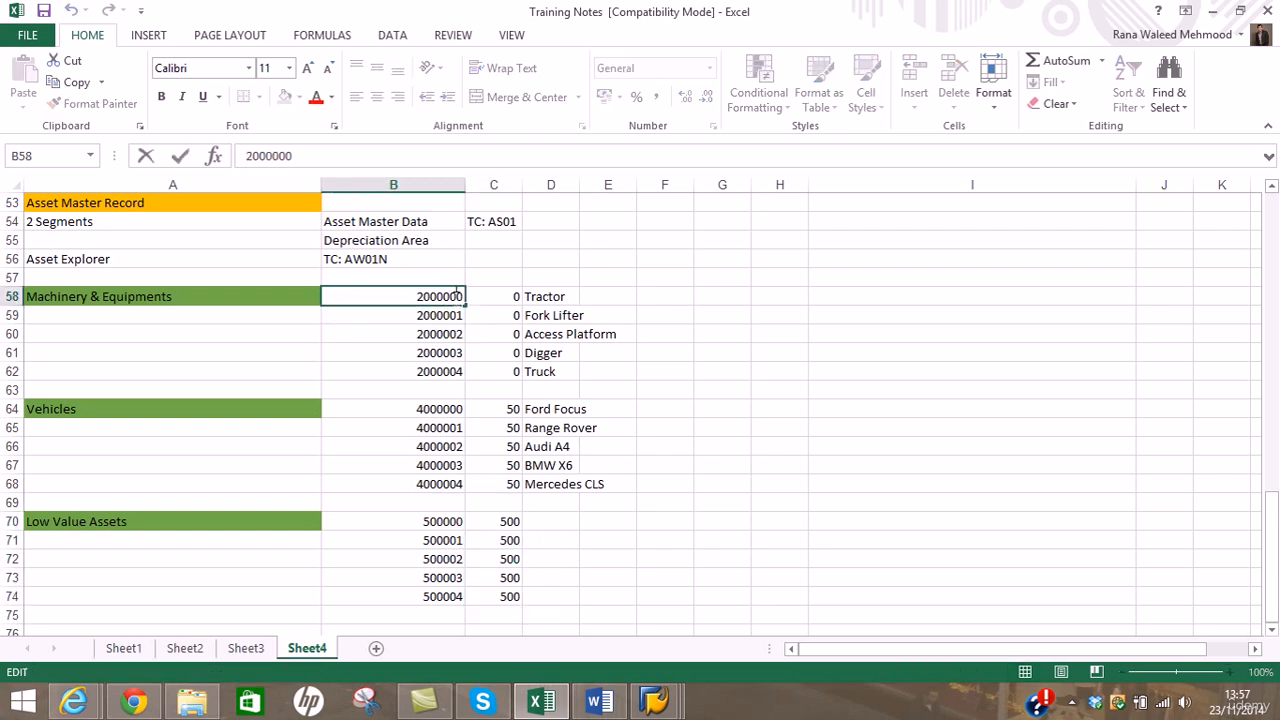
pyautogui.press('BackSpace')
pyautogui.press('Return')
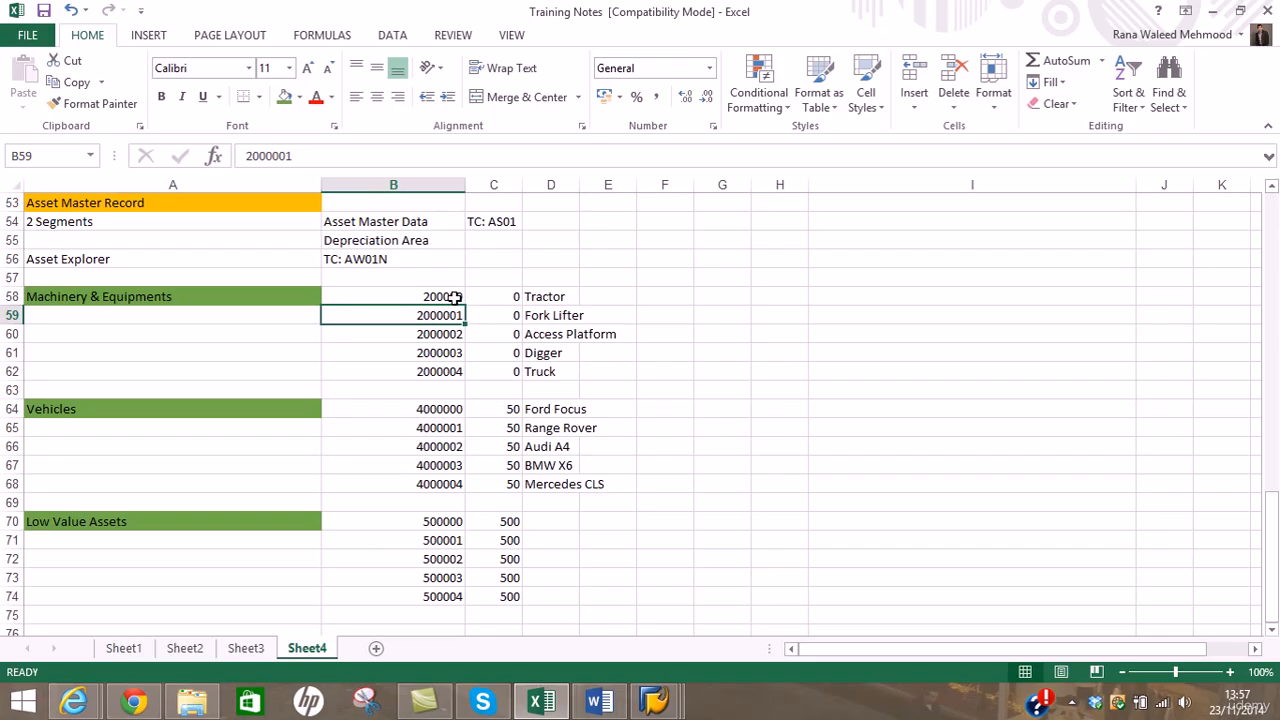
pyautogui.click(455, 297)
pyautogui.moveTo(465, 305); pyautogui.dragTo(466, 378)
pyautogui.click(479, 391)
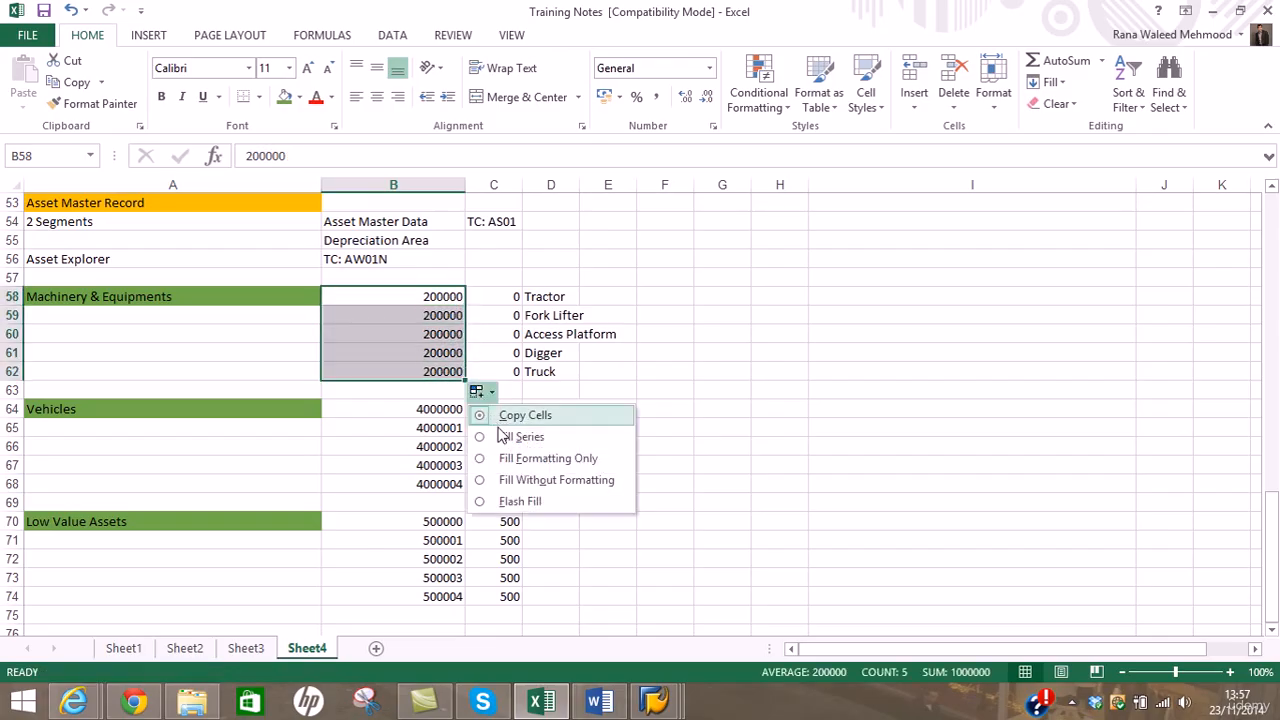
pyautogui.click(502, 437)
# Correct the first Vehicles number in B64 to 400000 and fill it as a series down to B68
pyautogui.doubleClick(444, 409)
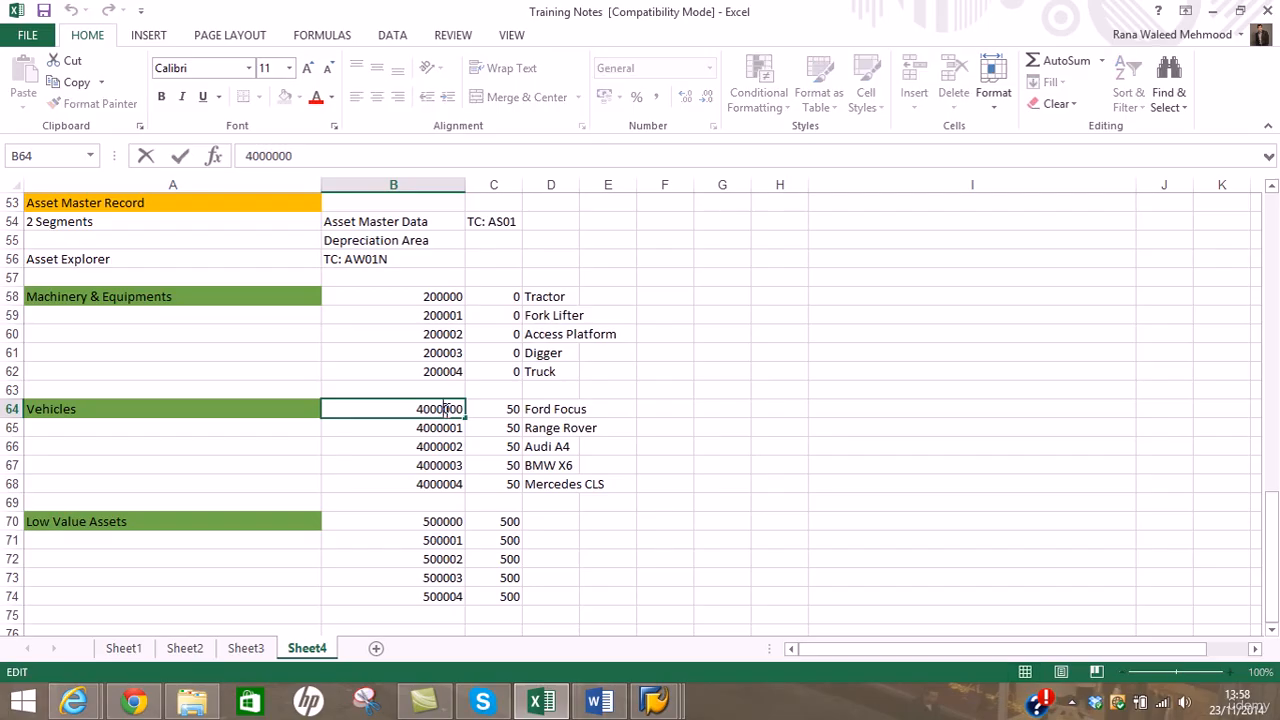
pyautogui.press('BackSpace')
pyautogui.press('Return')
pyautogui.click(444, 409)
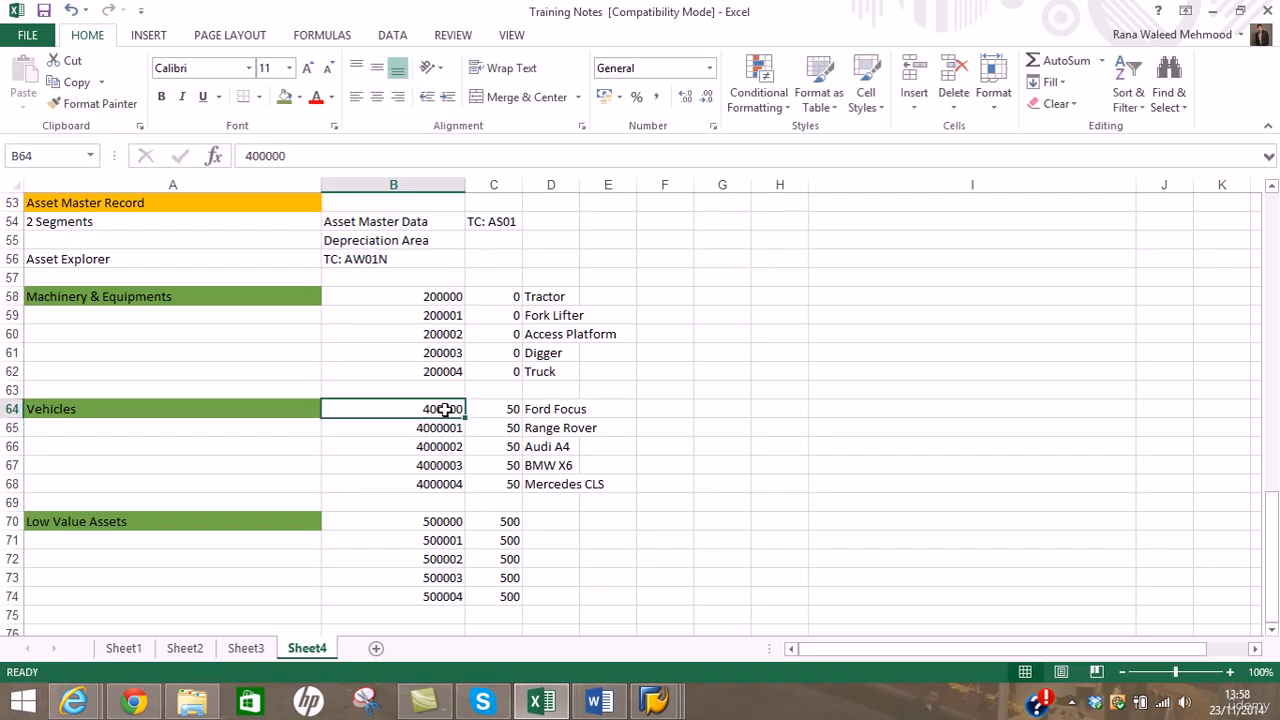
pyautogui.moveTo(463, 418); pyautogui.dragTo(471, 493)
pyautogui.click(480, 505)
pyautogui.click(521, 549)
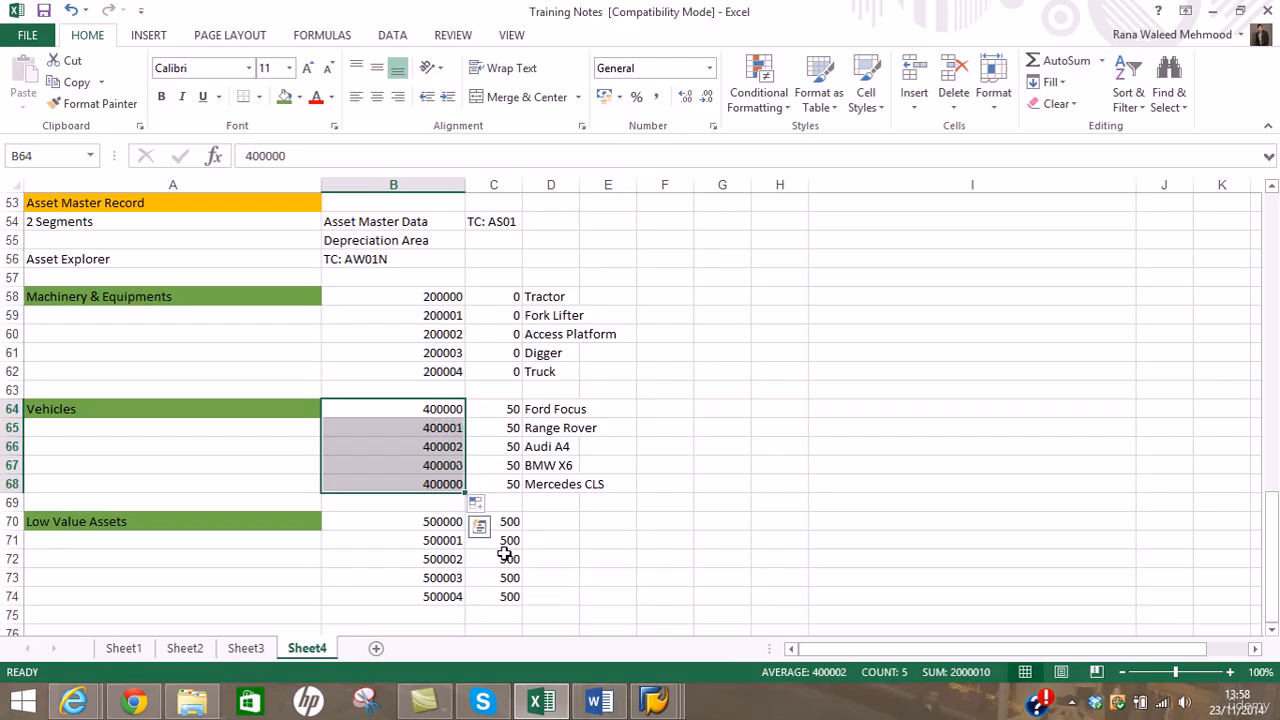
# Enter the low value asset descriptions Apple Desktop in D70 and HP Printer in D71
pyautogui.click(570, 522)
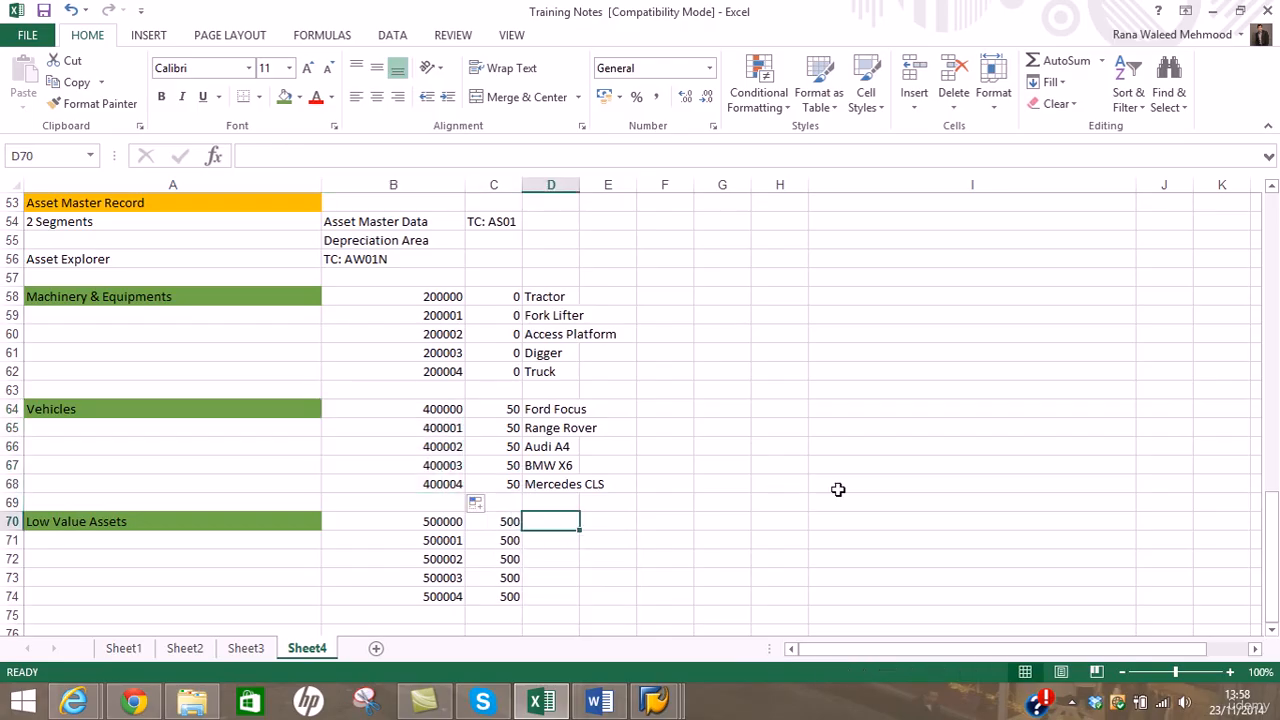
pyautogui.write('Apple Desk')
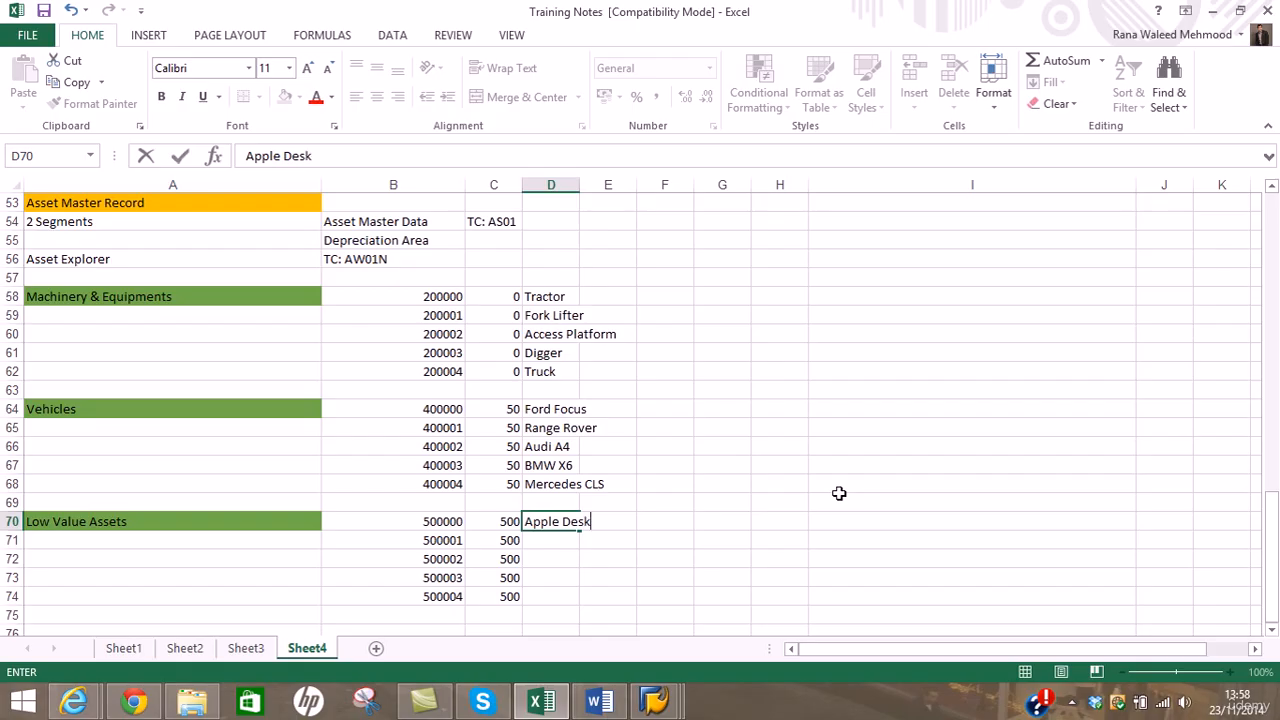
pyautogui.write('top')
pyautogui.press('Return')
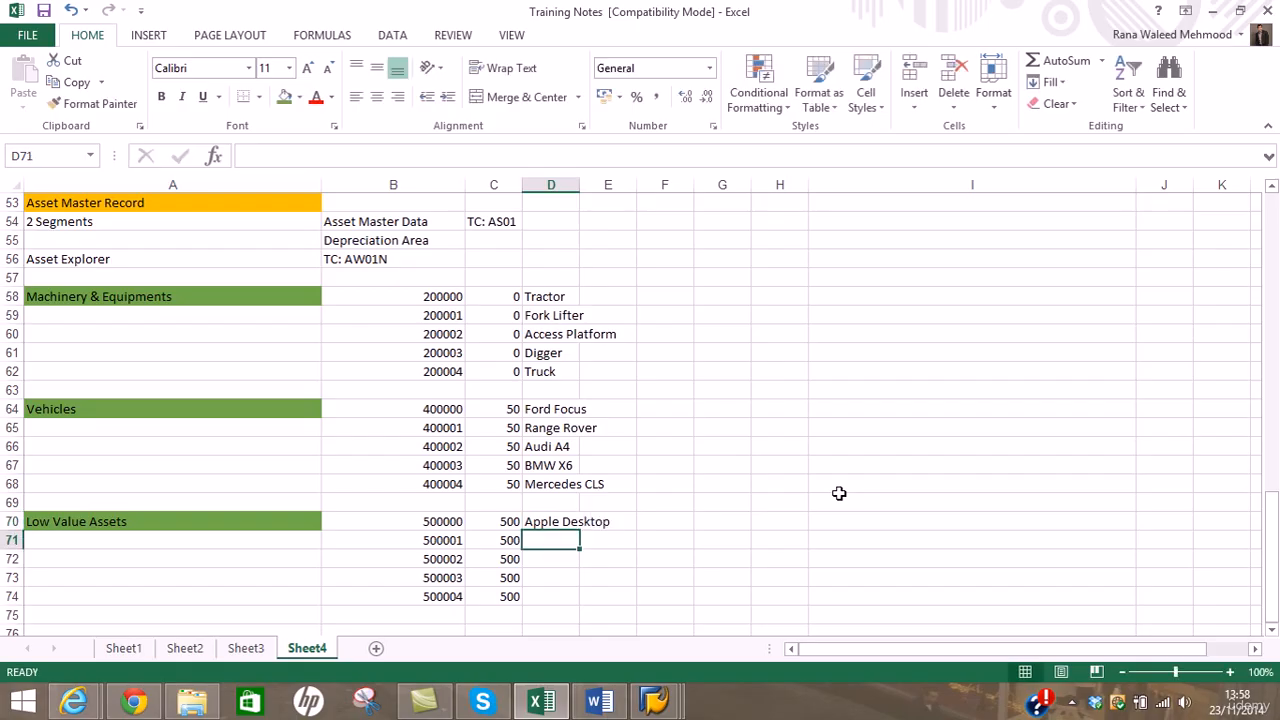
pyautogui.write('HO')
pyautogui.write(' Pri')
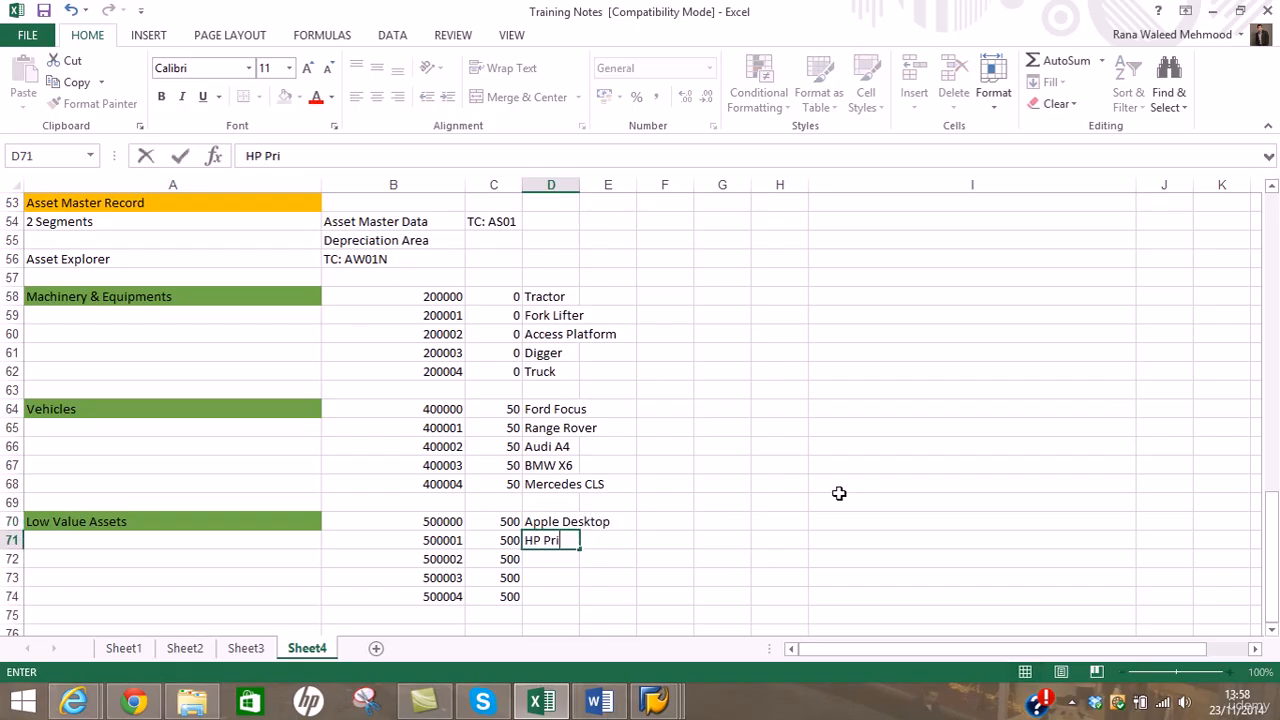
pyautogui.write('nter')
pyautogui.press('Return')
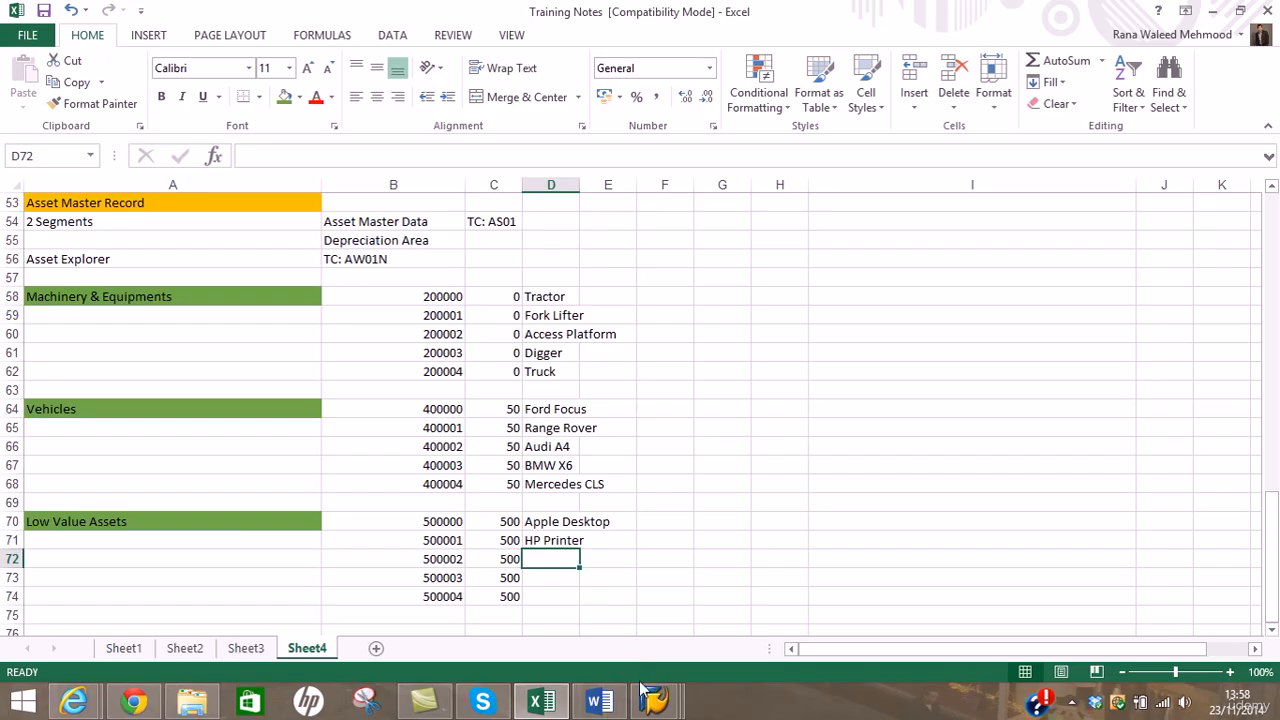
# Switch to SAP's Create Asset window, go to Display Asset, and request the asset values for asset 500000, subnumber 500
pyautogui.moveTo(652, 706)
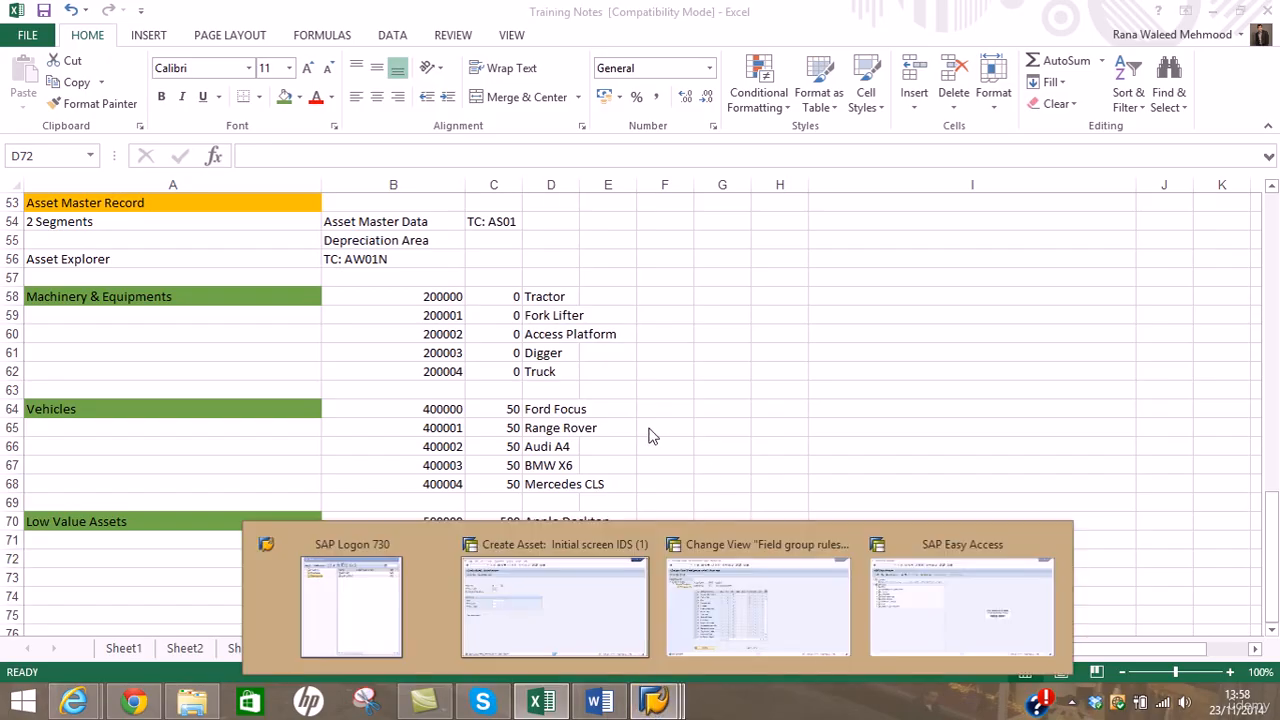
pyautogui.click(526, 606)
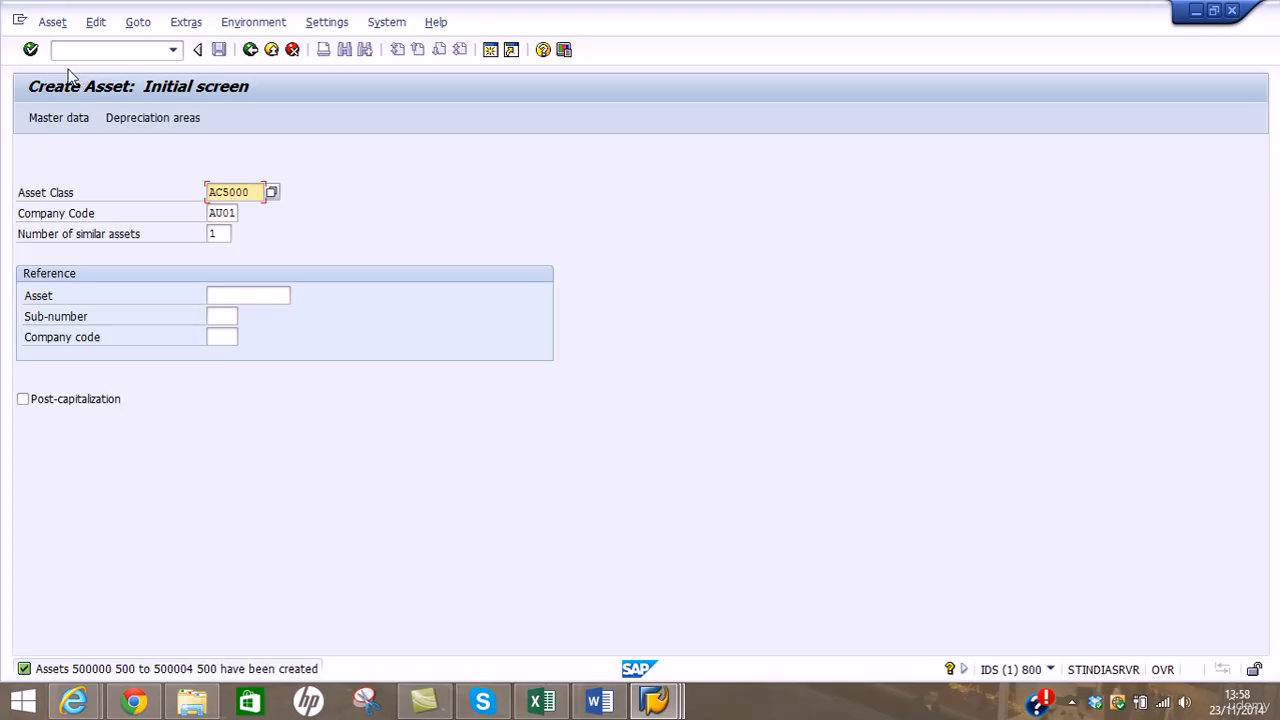
pyautogui.click(52, 21)
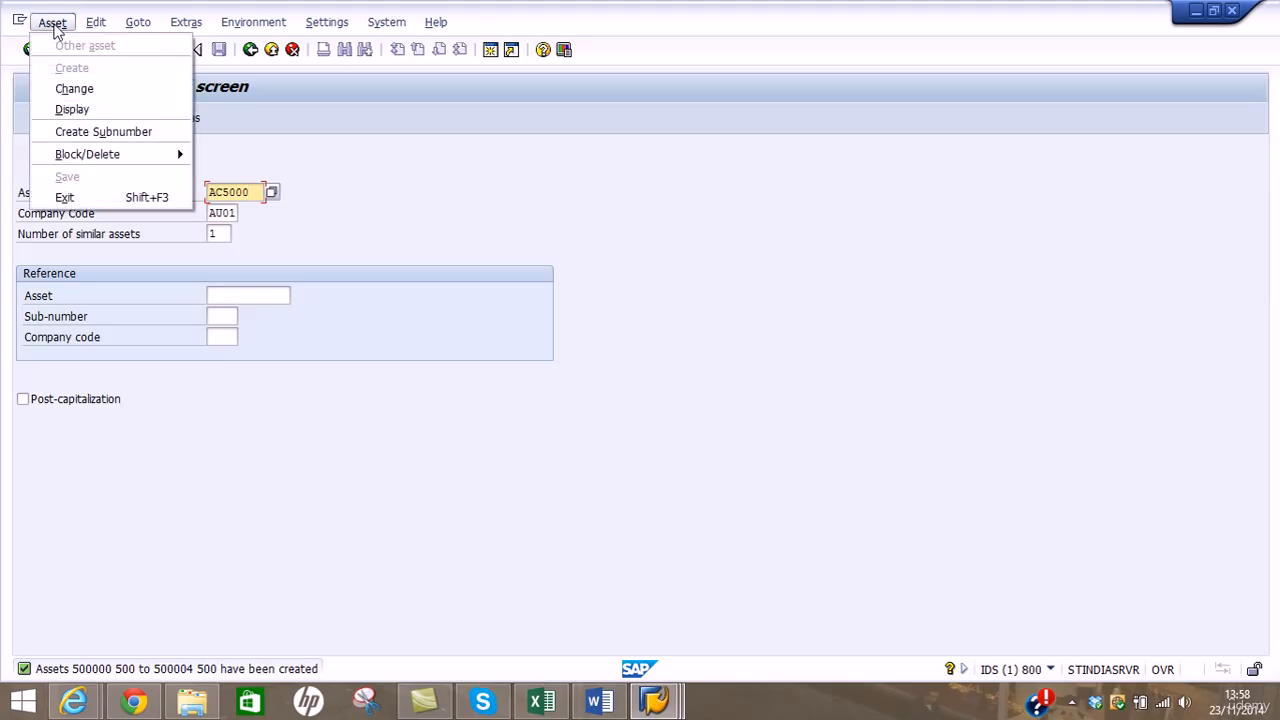
pyautogui.click(63, 108)
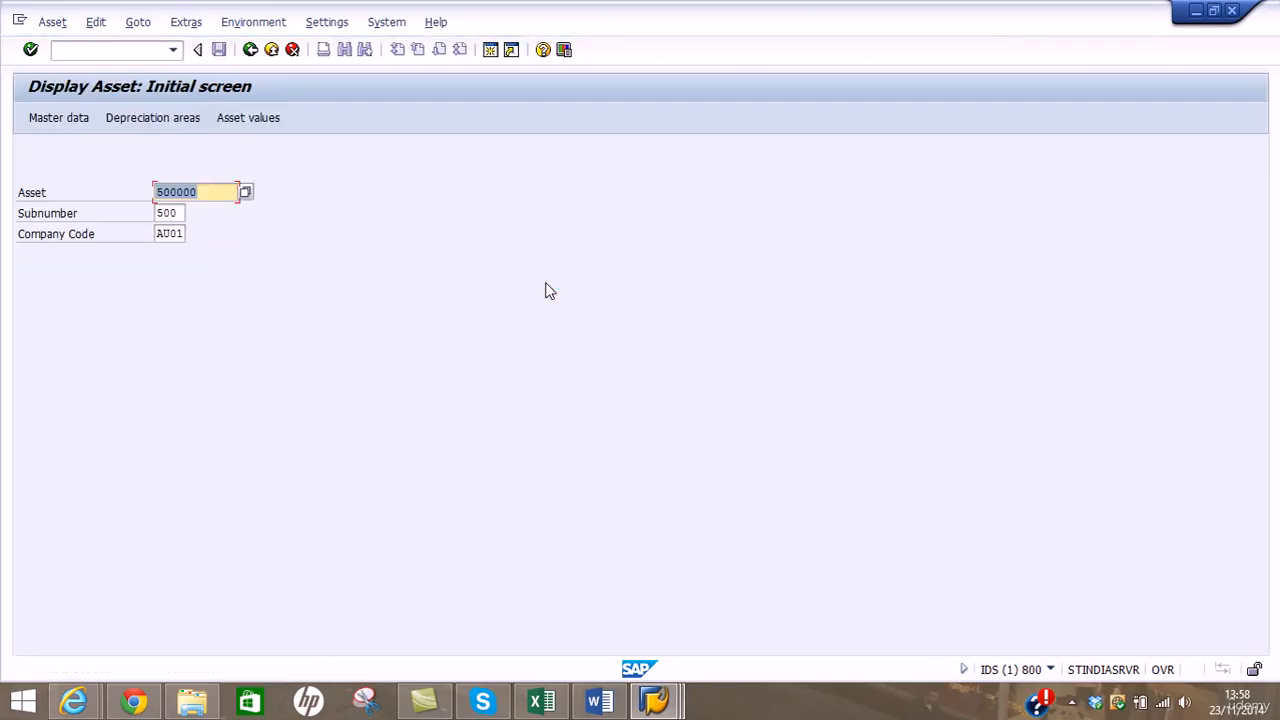
pyautogui.click(272, 121)
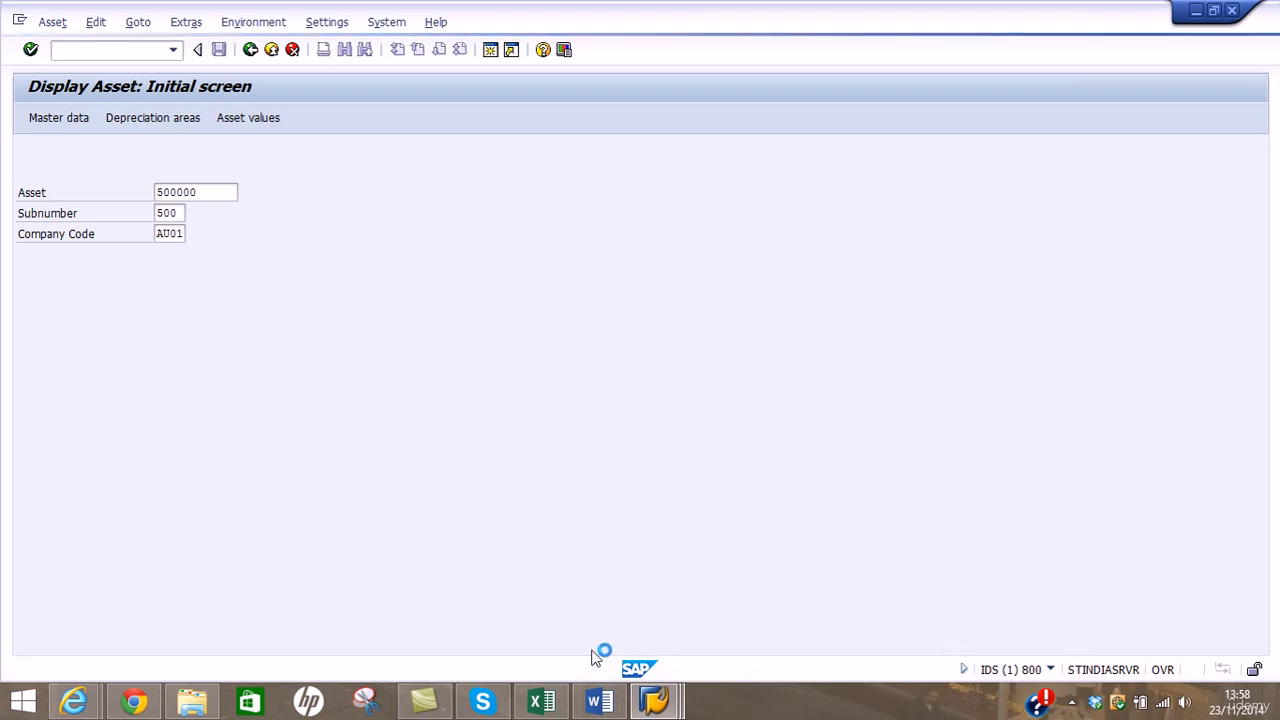
# Switch back to the Excel training notes and enter Samsung Galaxy Tablet as the description in D74
pyautogui.click(548, 704)
pyautogui.click(549, 594)
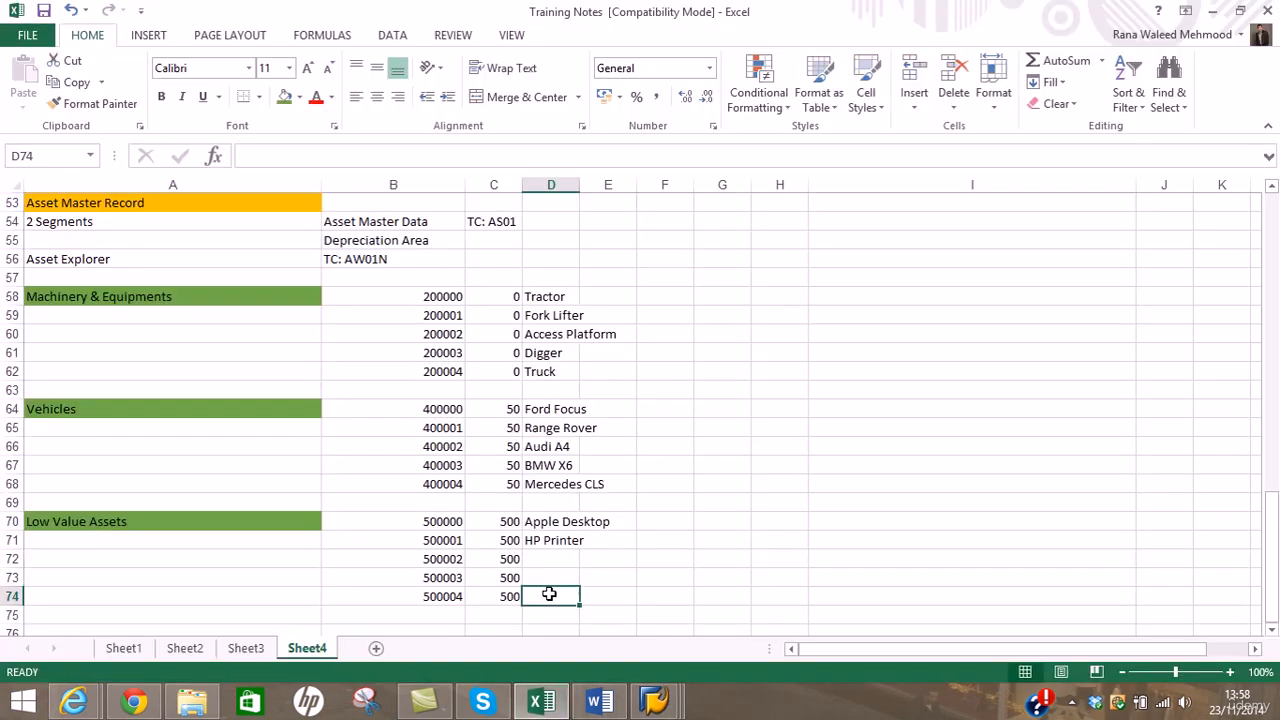
pyautogui.write('Samsung Galaxy')
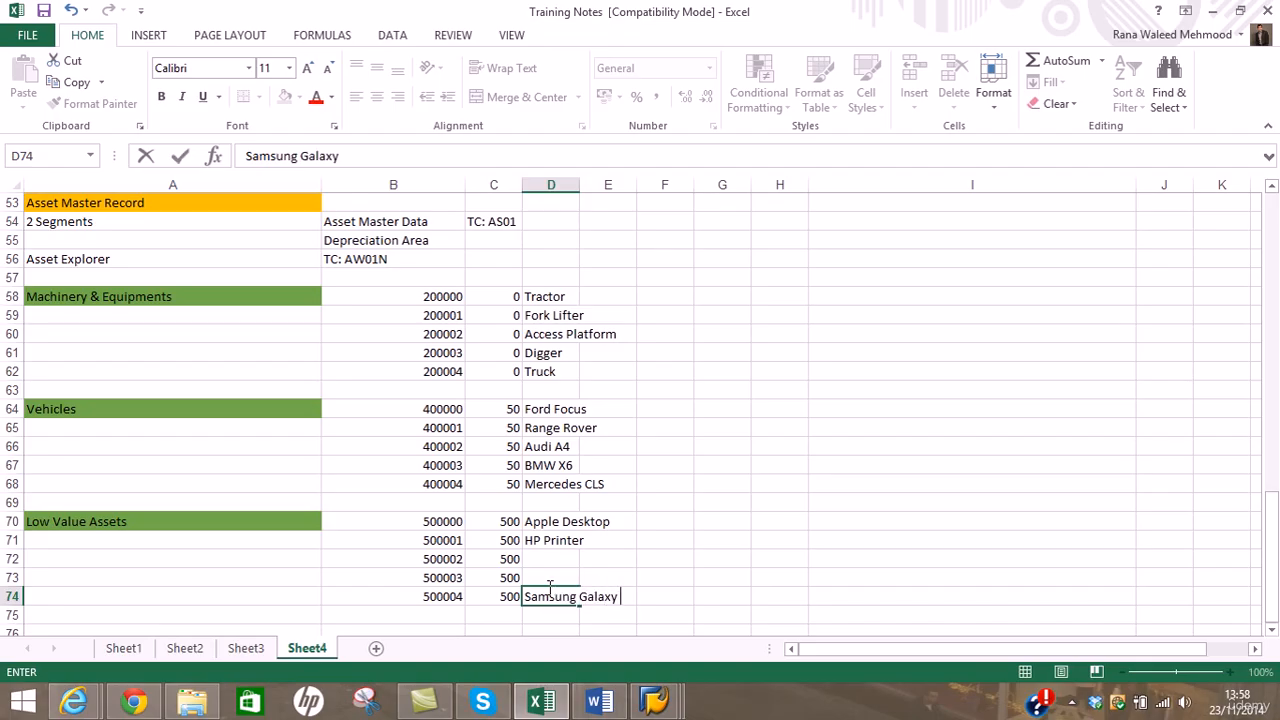
pyautogui.write(' Tablet')
pyautogui.press('Return')
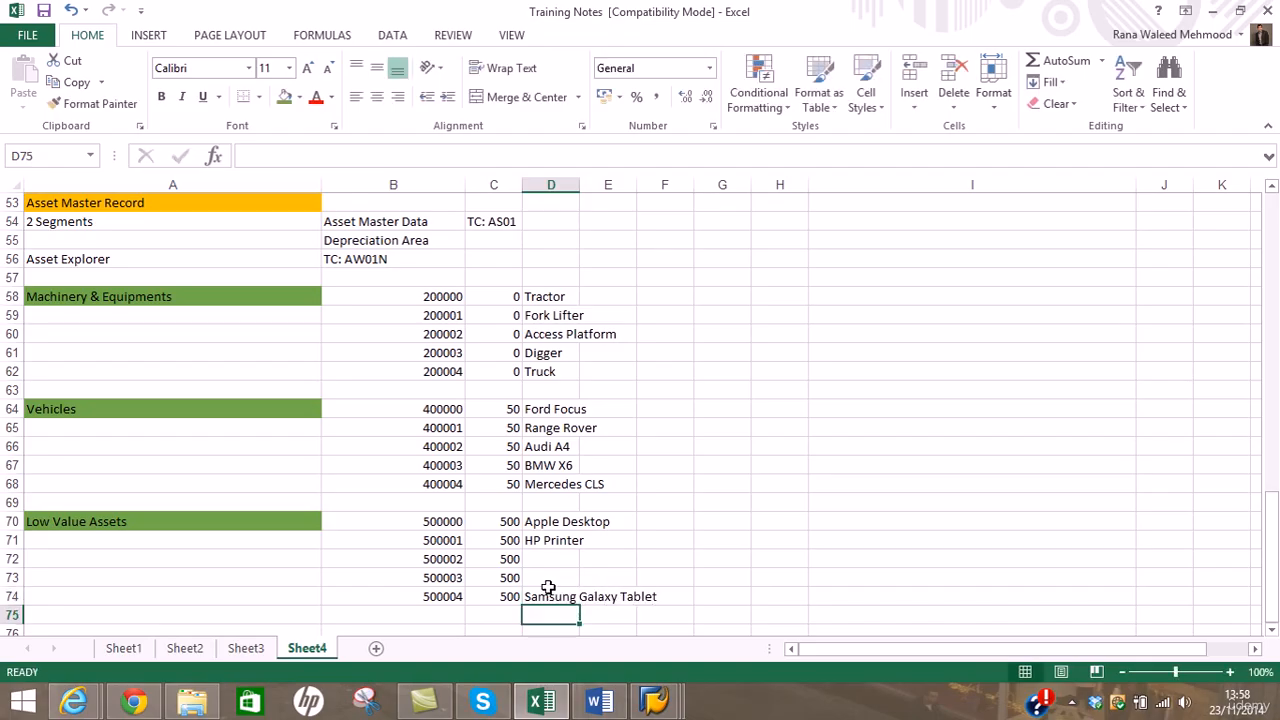
# Enter the description Dell Laptop in D73 and move it up to D72
pyautogui.click(554, 577)
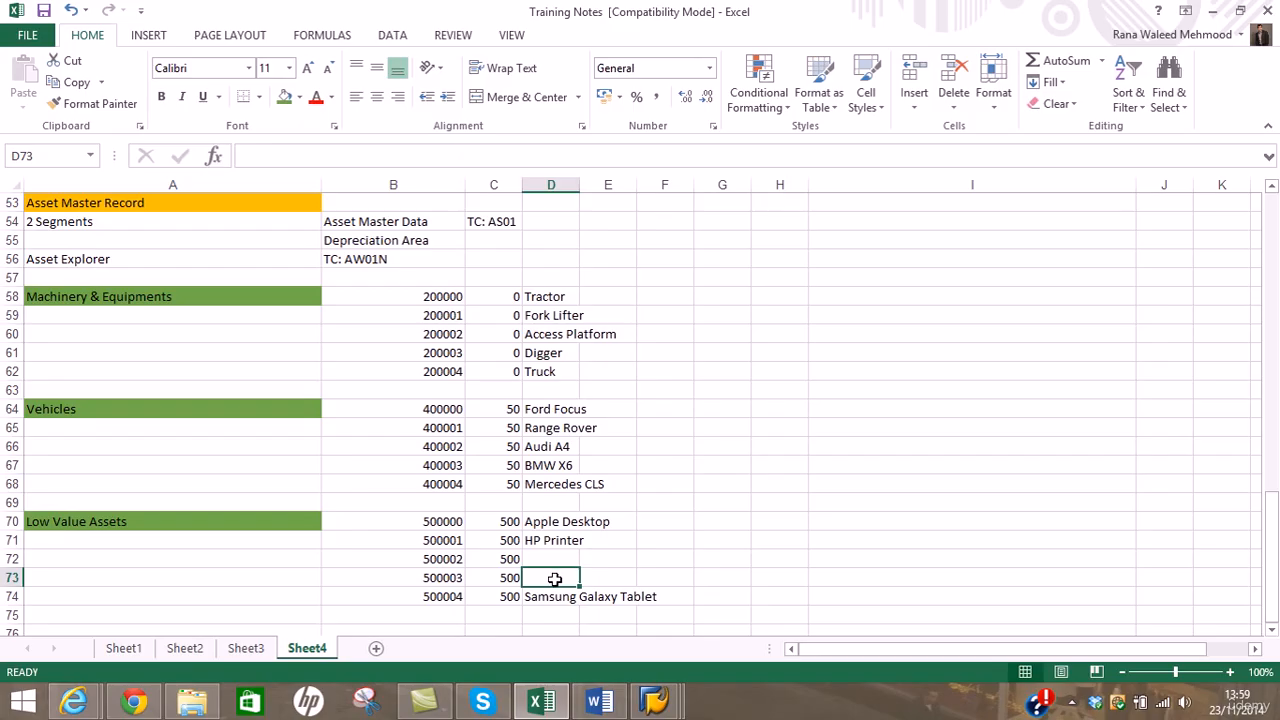
pyautogui.write('Dell')
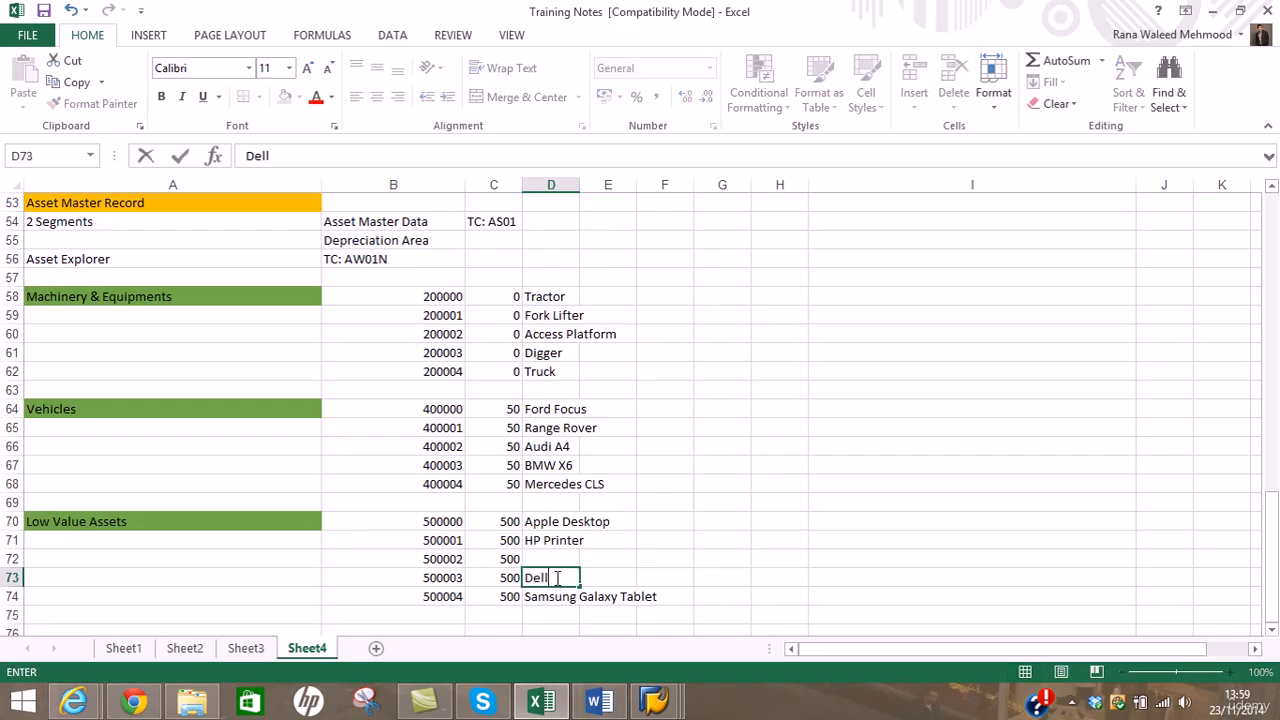
pyautogui.write(' Laptop')
pyautogui.press('Return')
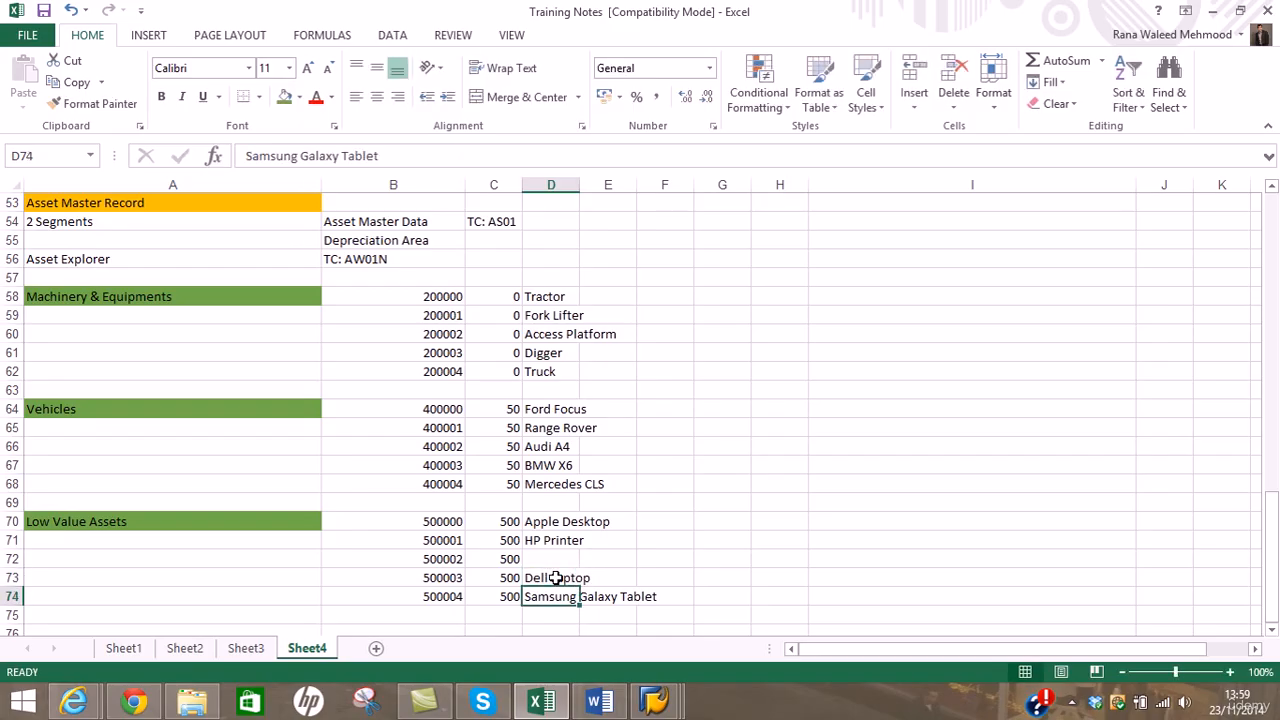
pyautogui.click(557, 578)
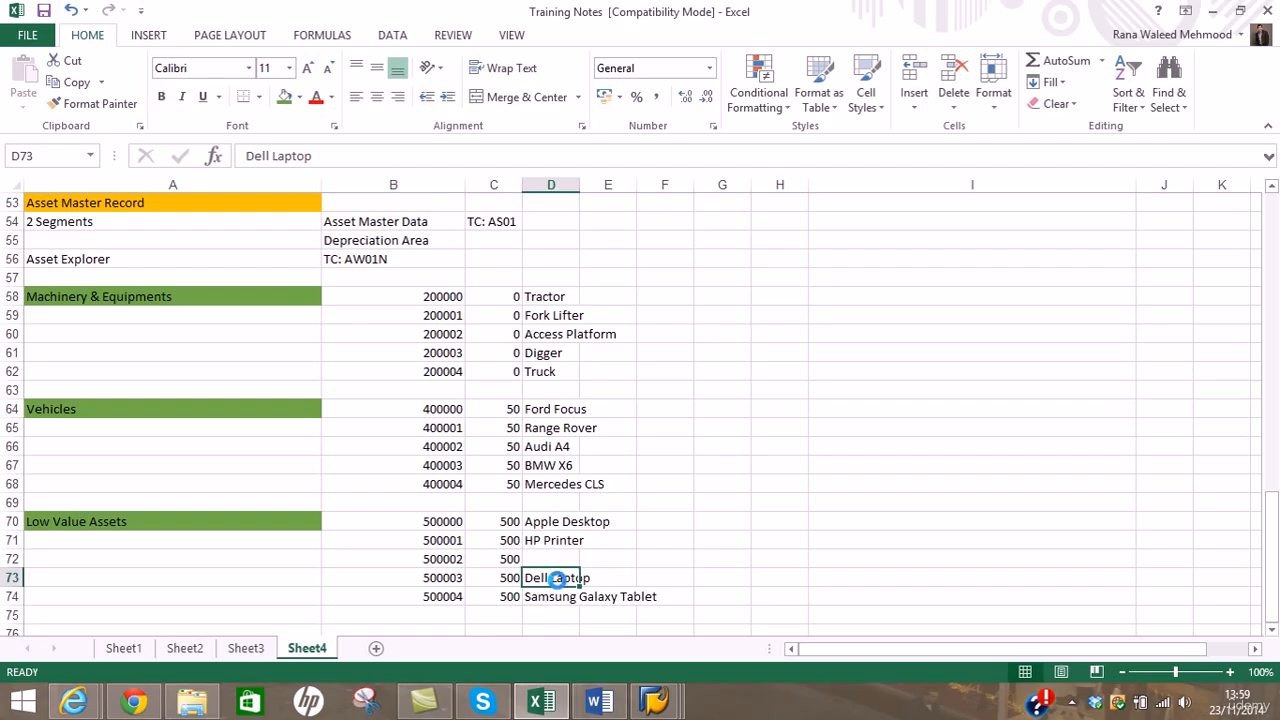
pyautogui.hotkey('ctrl', 'x')
pyautogui.click(551, 561)
pyautogui.hotkey('ctrl', 'v')
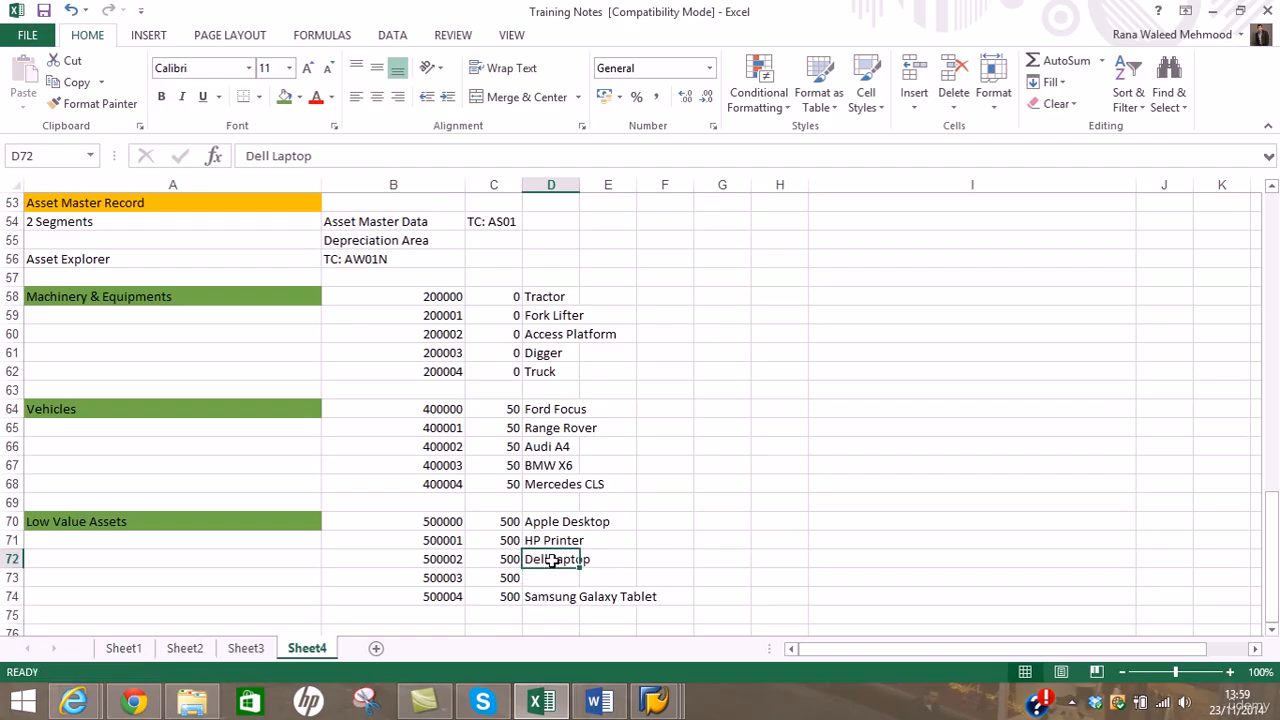
# Enter Cannon Scanner as the description of asset 500003 in D73
pyautogui.click(551, 580)
pyautogui.write('Cannon Sca')
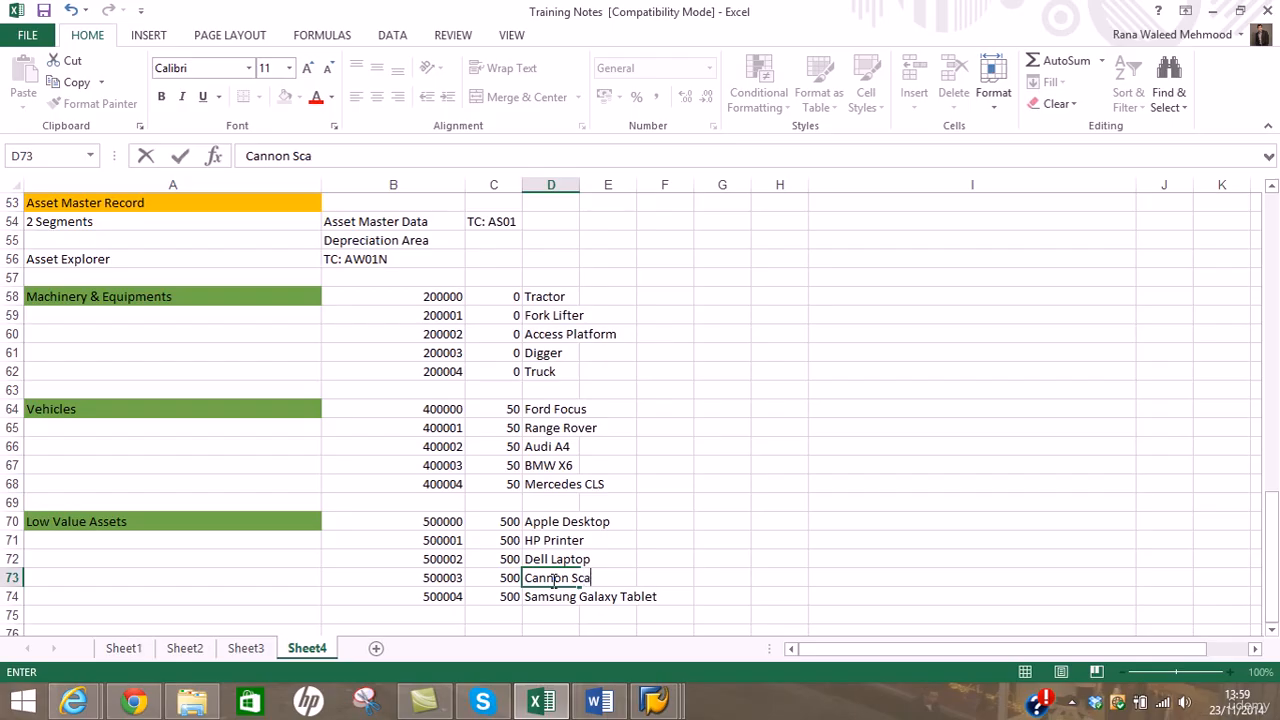
pyautogui.write('nner')
pyautogui.press('Return')
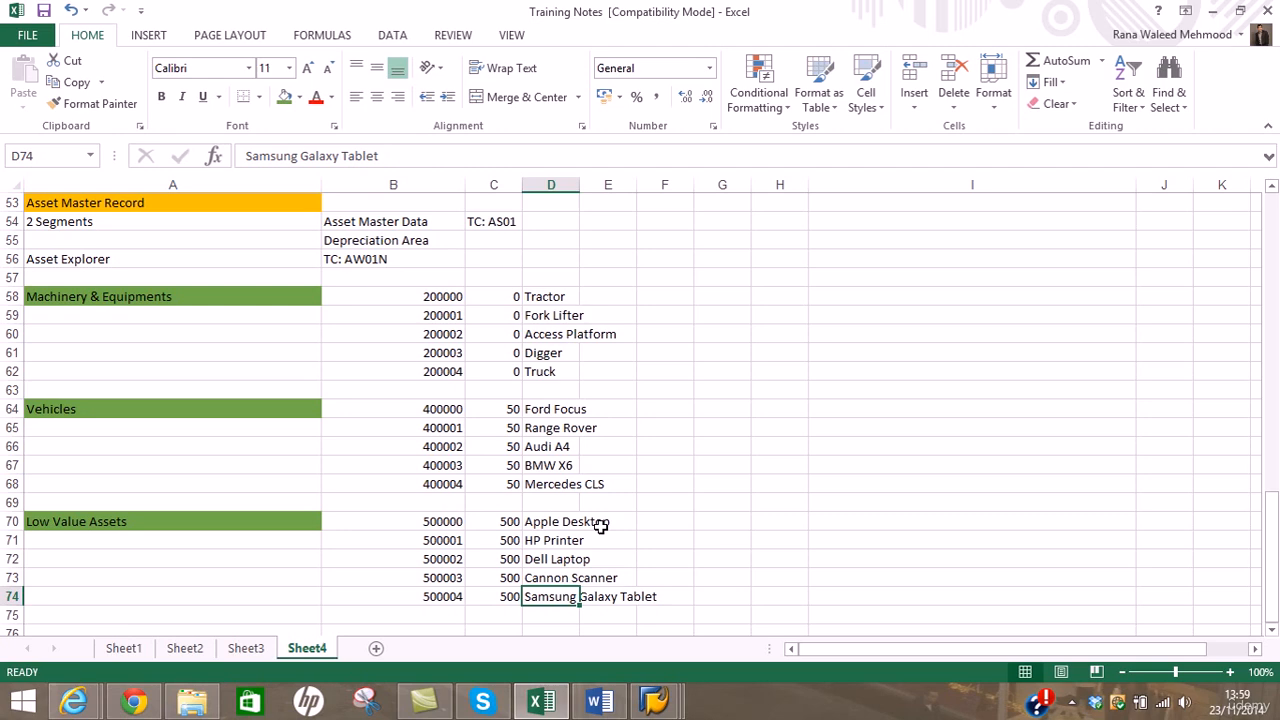
pyautogui.click(1072, 702)
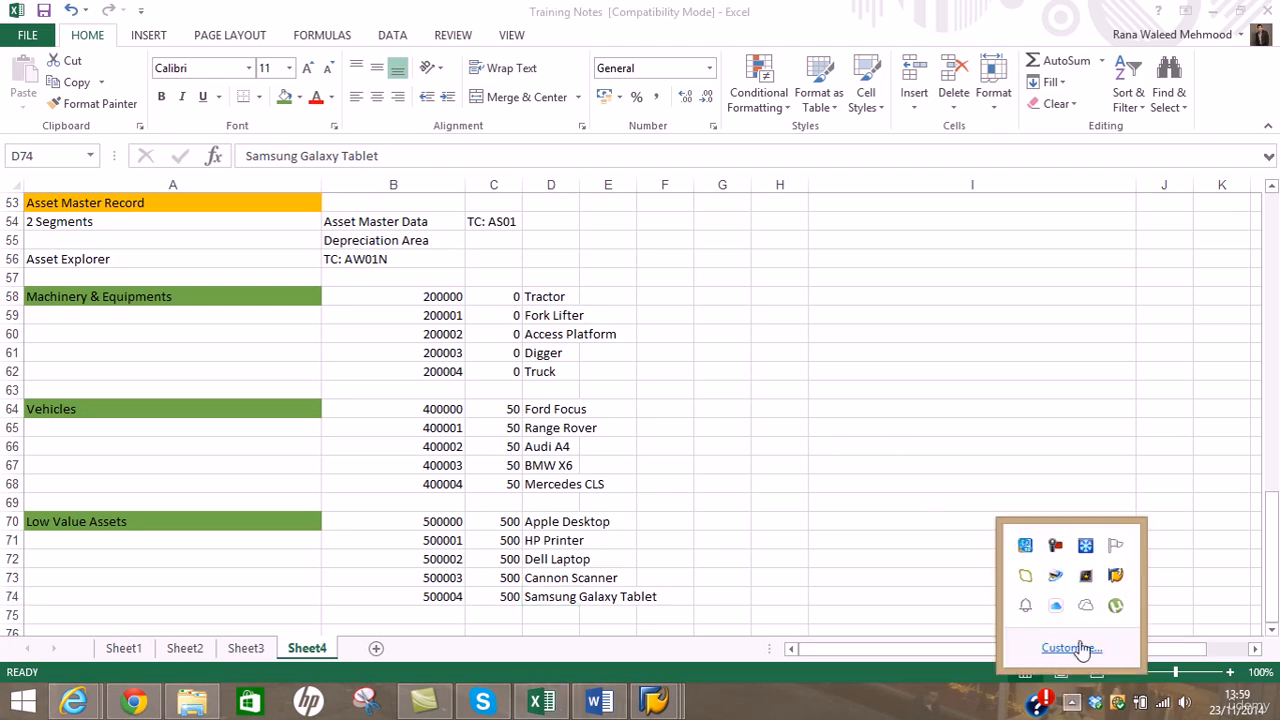
pyautogui.click(1056, 548)
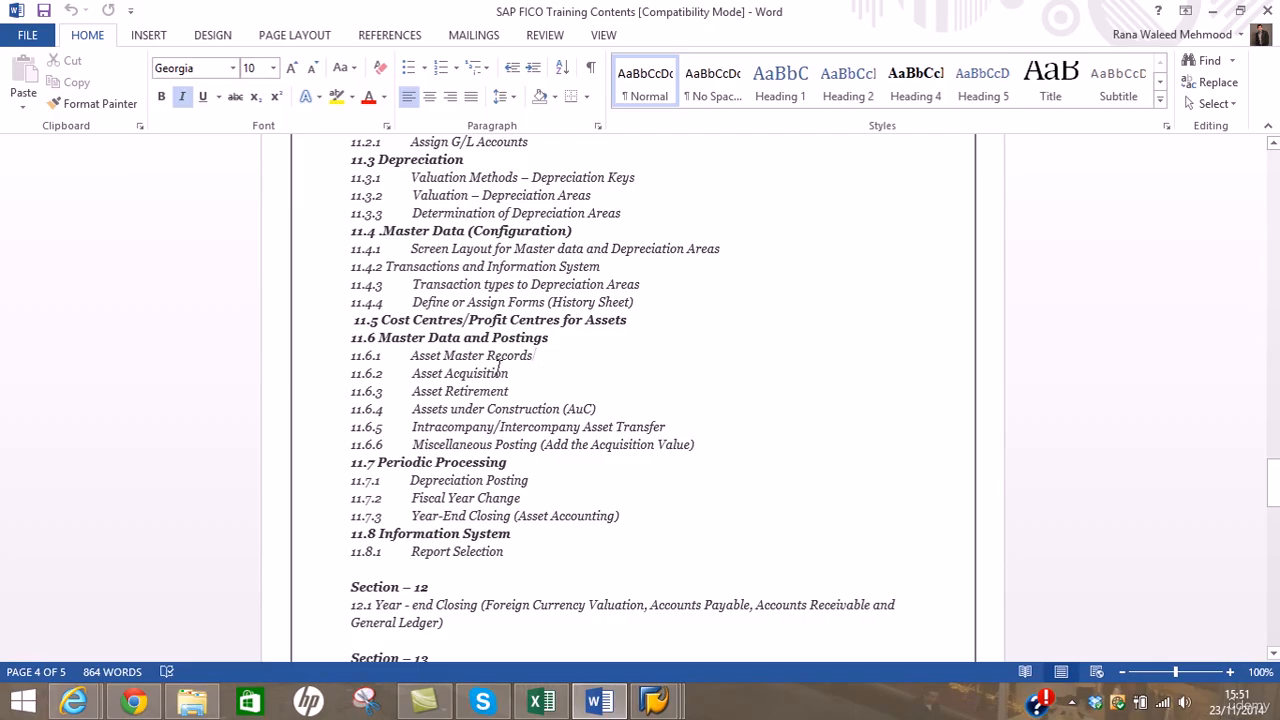
# Highlight Asset Master Records in the training contents, switch to SAP, and expand the Accounting tree through Financial Accounting, Fixed Assets, Posting and Acquisition to External Acquisition
pyautogui.keyDown('shift'); pyautogui.click(532, 356); pyautogui.keyUp('shift')
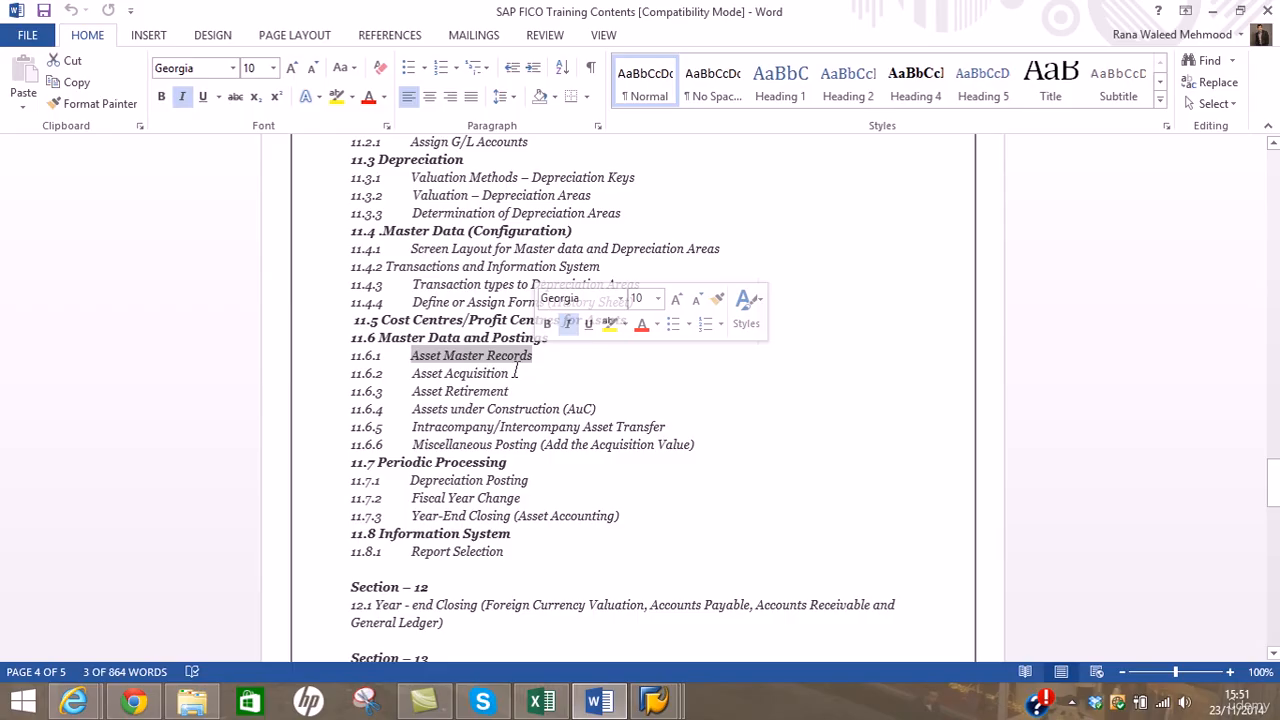
pyautogui.click(1212, 11)
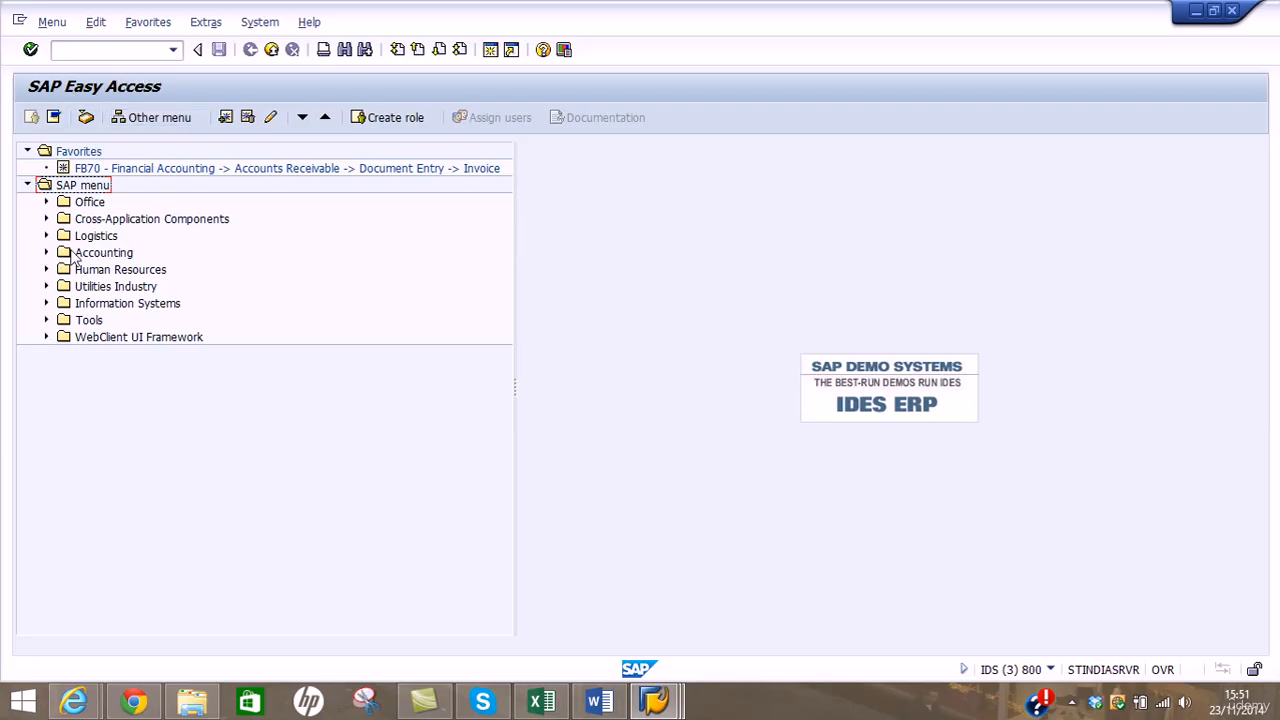
pyautogui.click(46, 254)
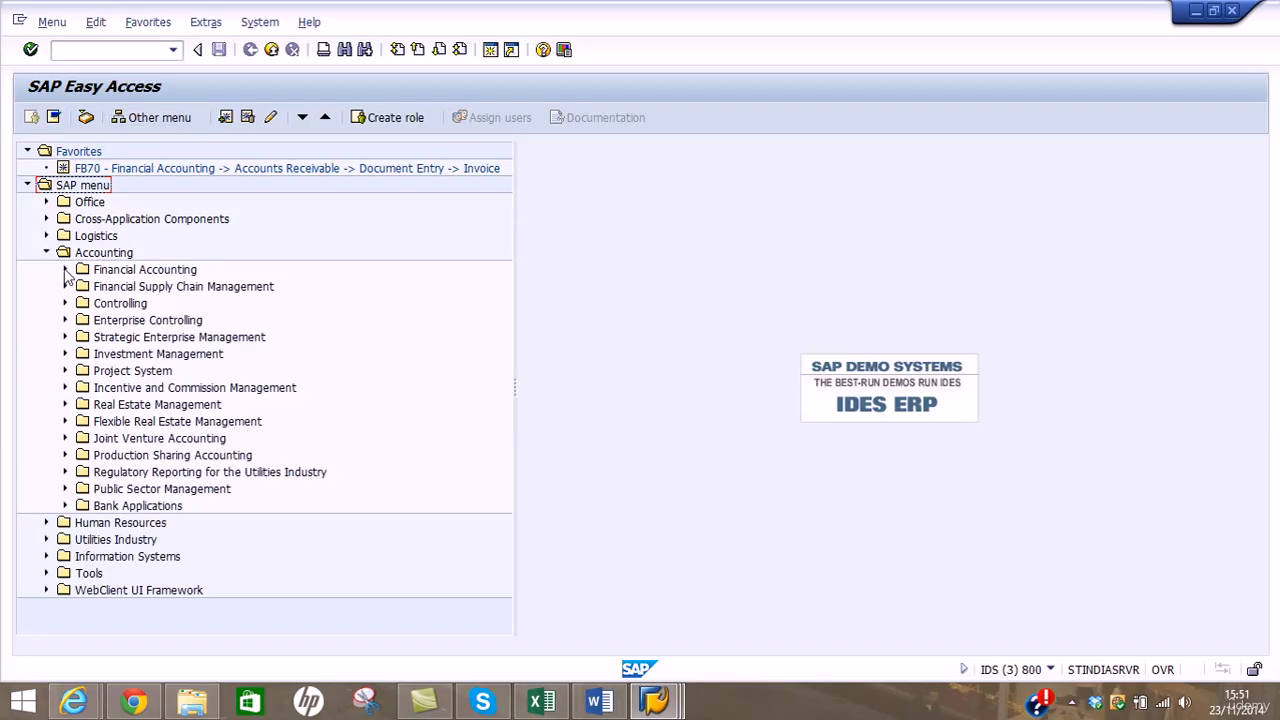
pyautogui.click(65, 270)
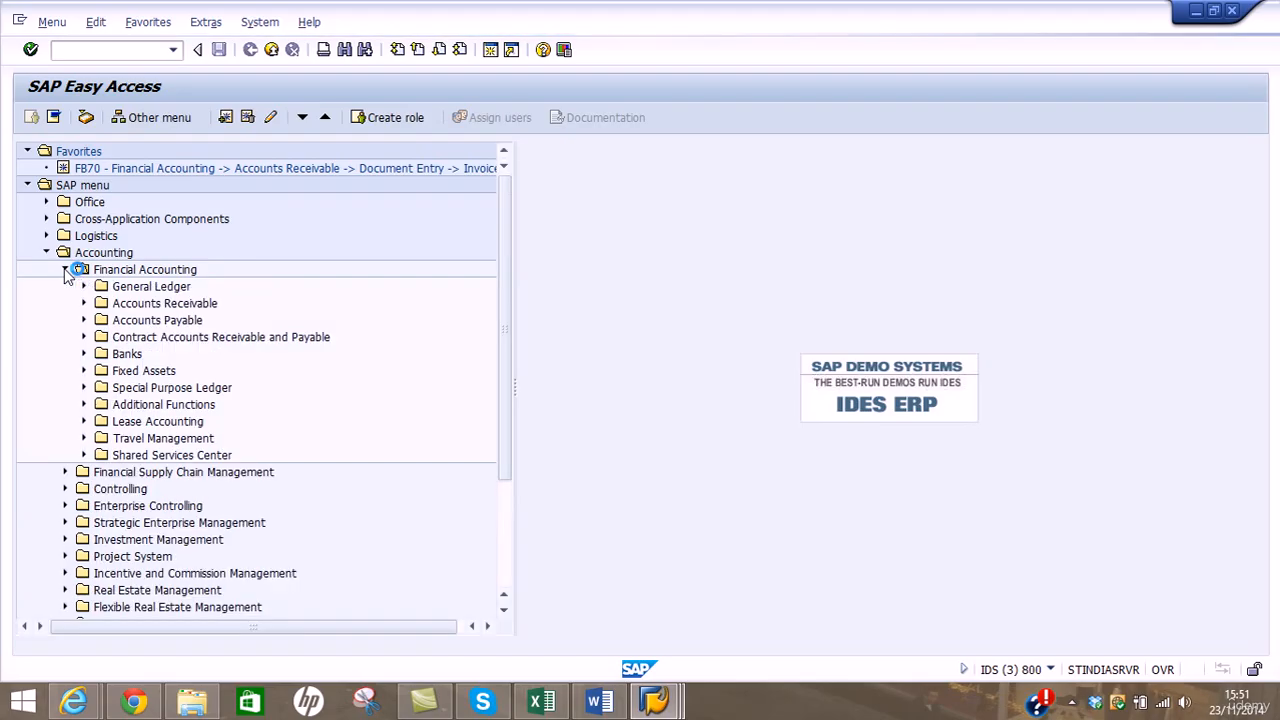
pyautogui.click(84, 371)
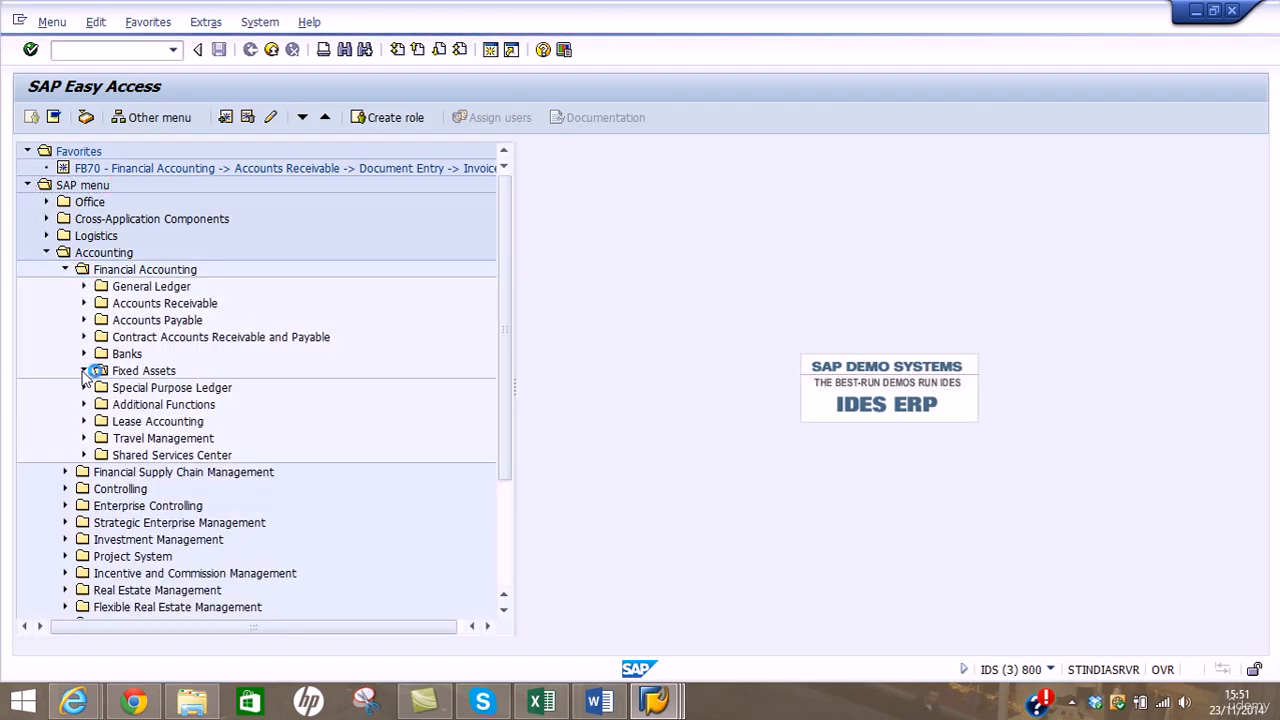
pyautogui.click(102, 388)
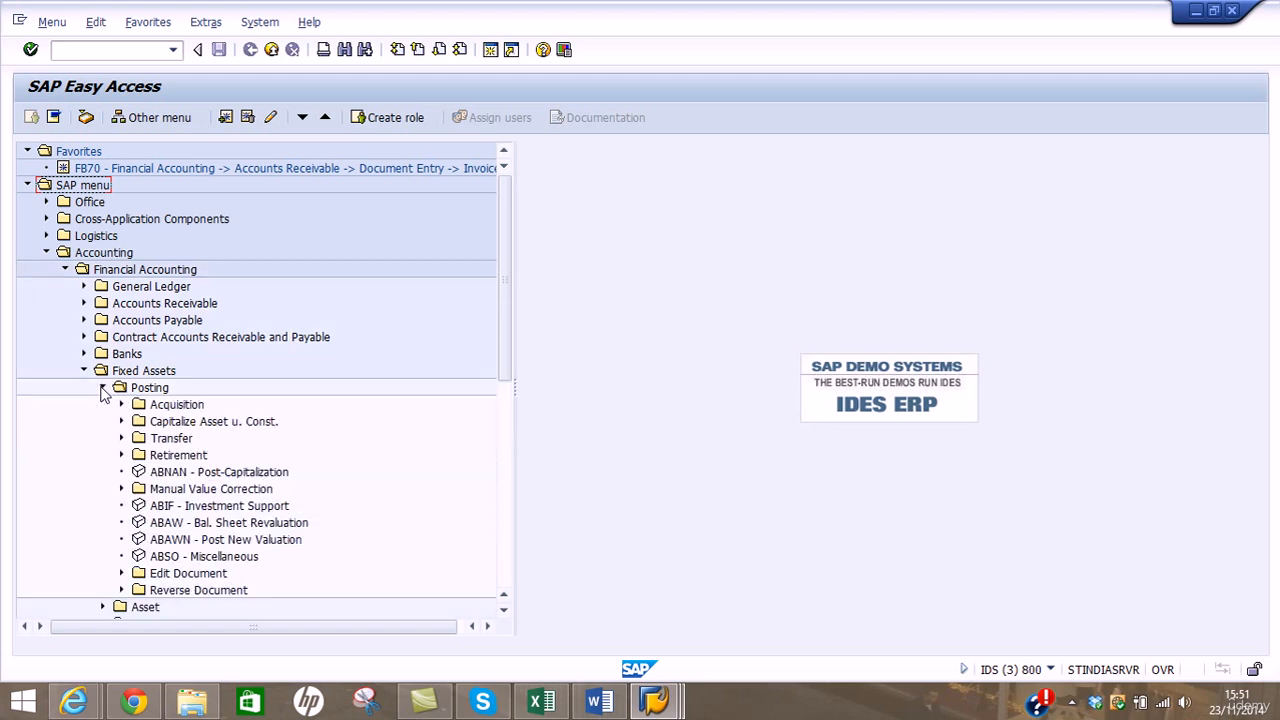
pyautogui.click(121, 405)
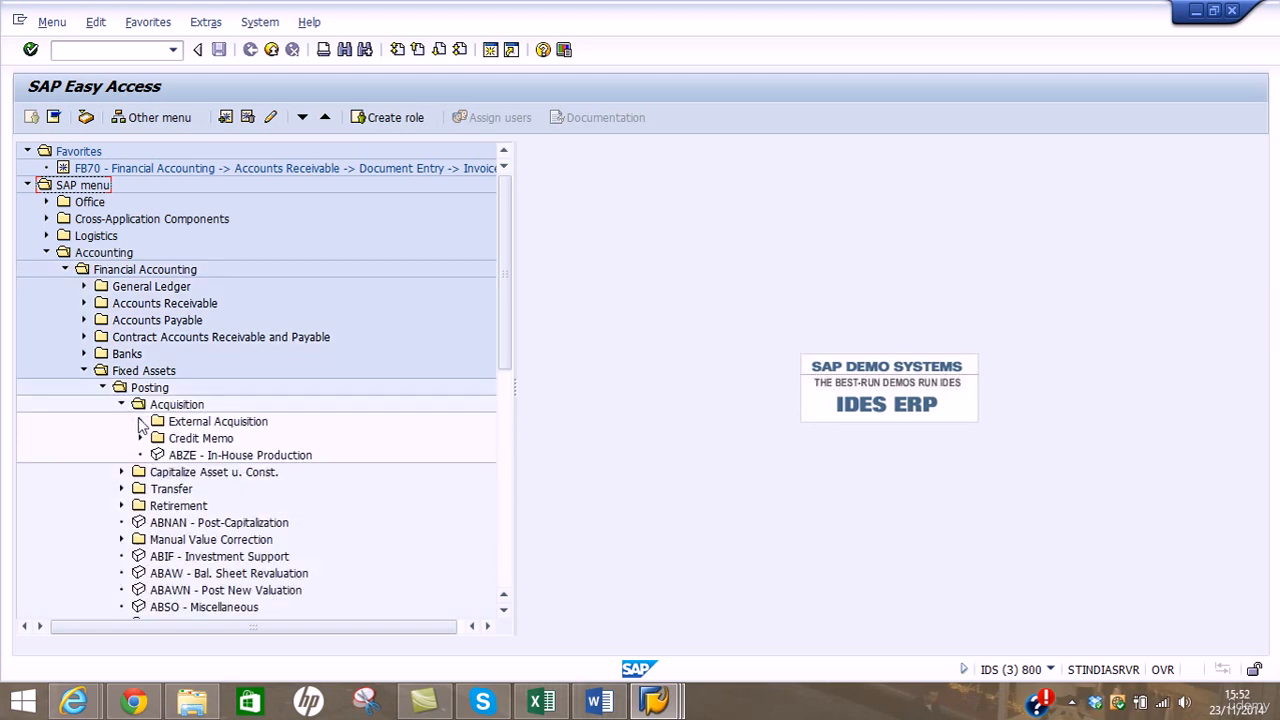
pyautogui.click(141, 422)
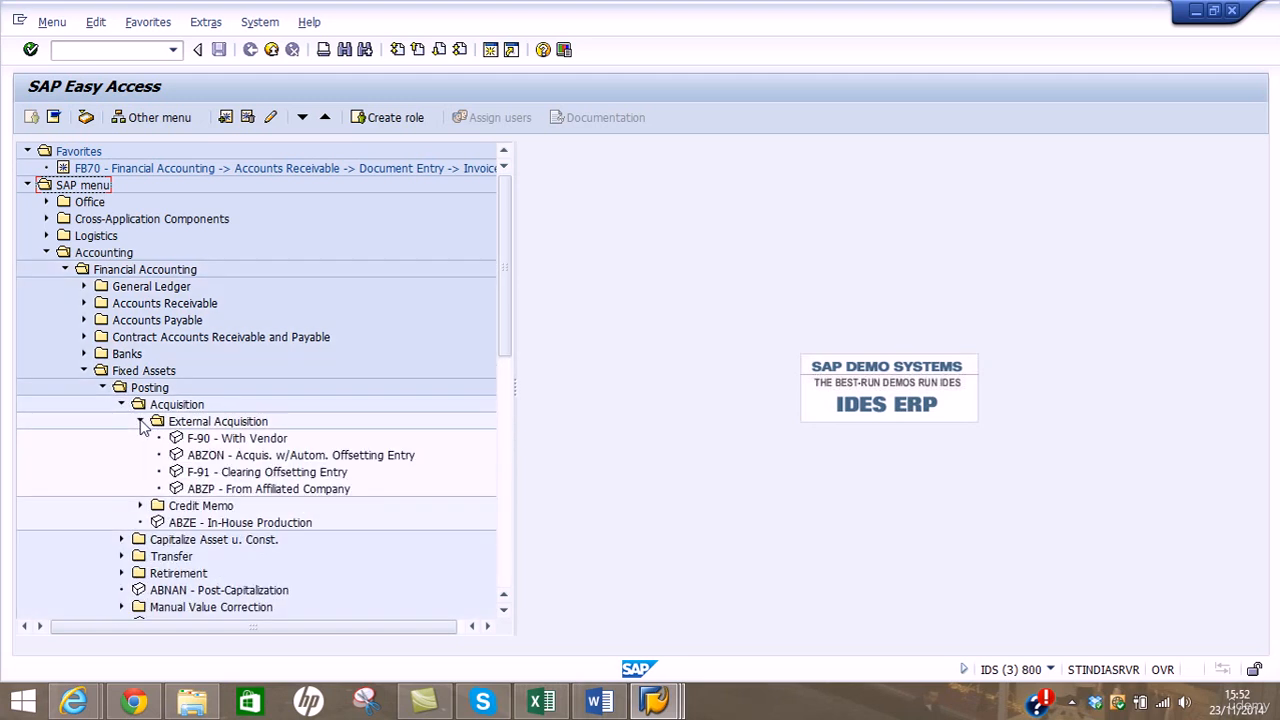
pyautogui.click(206, 443)
pyautogui.click(240, 457)
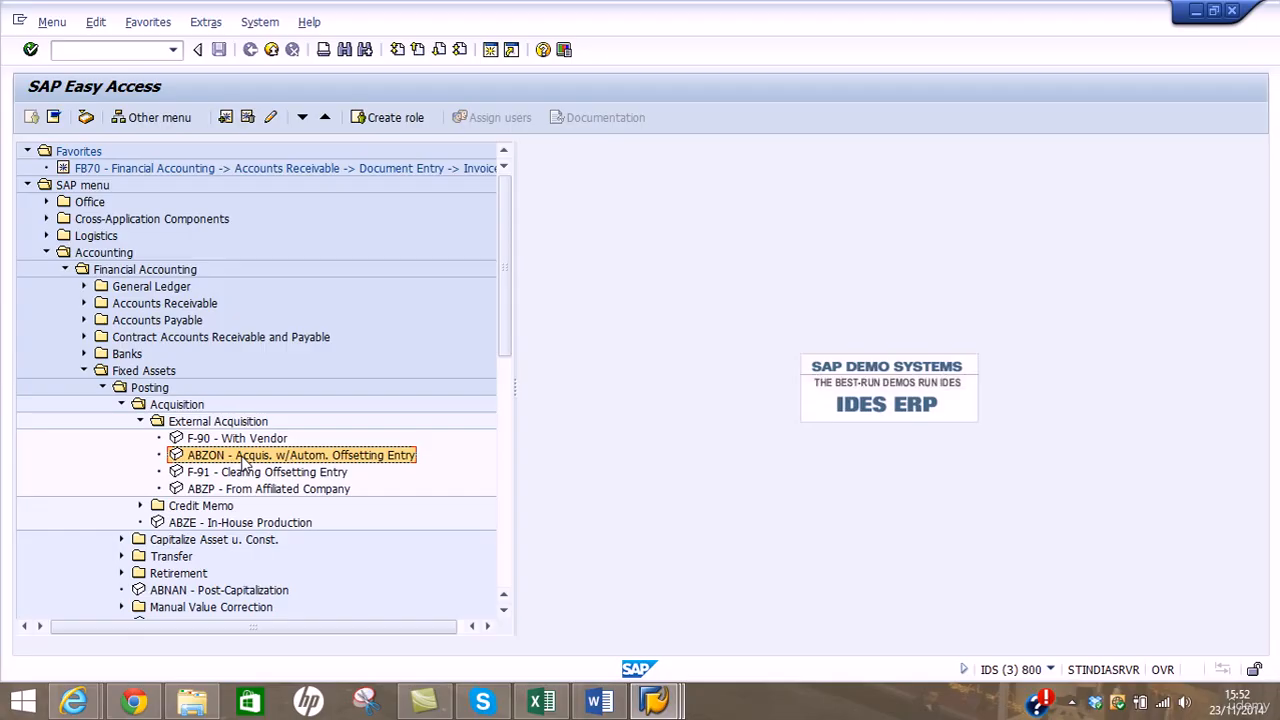
# Switch to the Asset Explorer window, return to Display Asset, and display the master data of Ford Focus, asset 400000, subnumber 50
pyautogui.click(660, 702)
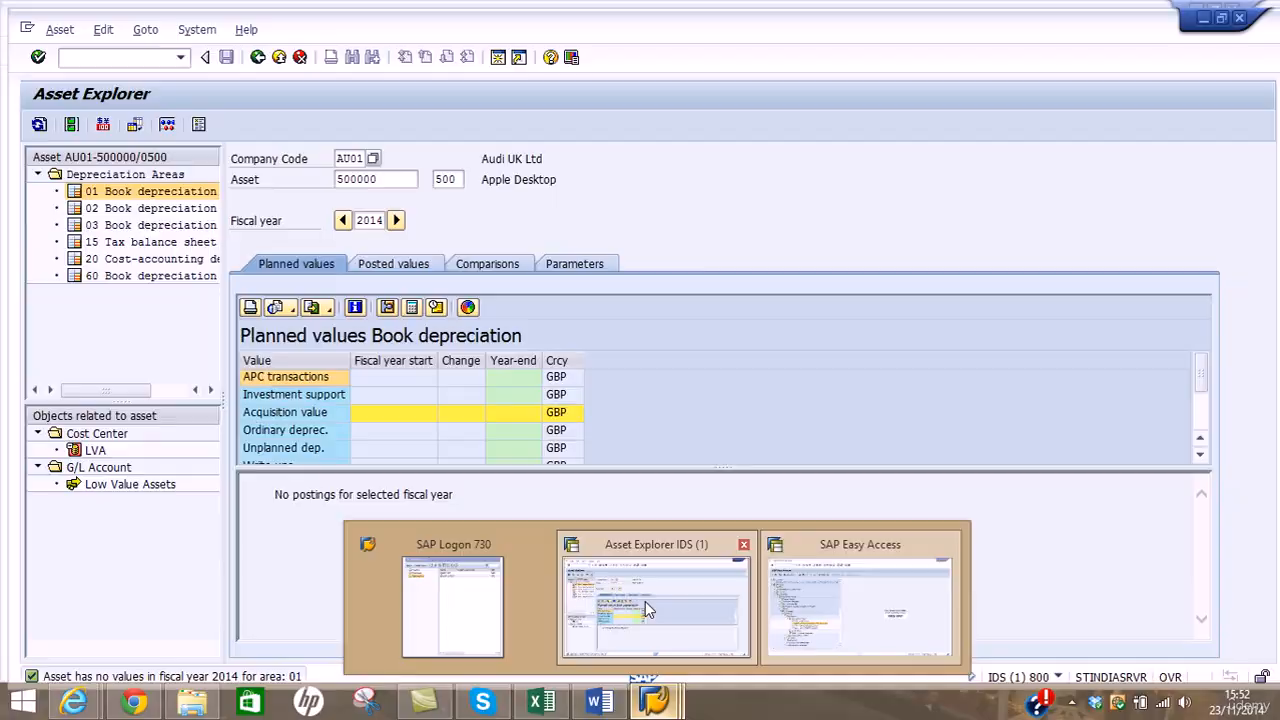
pyautogui.click(655, 605)
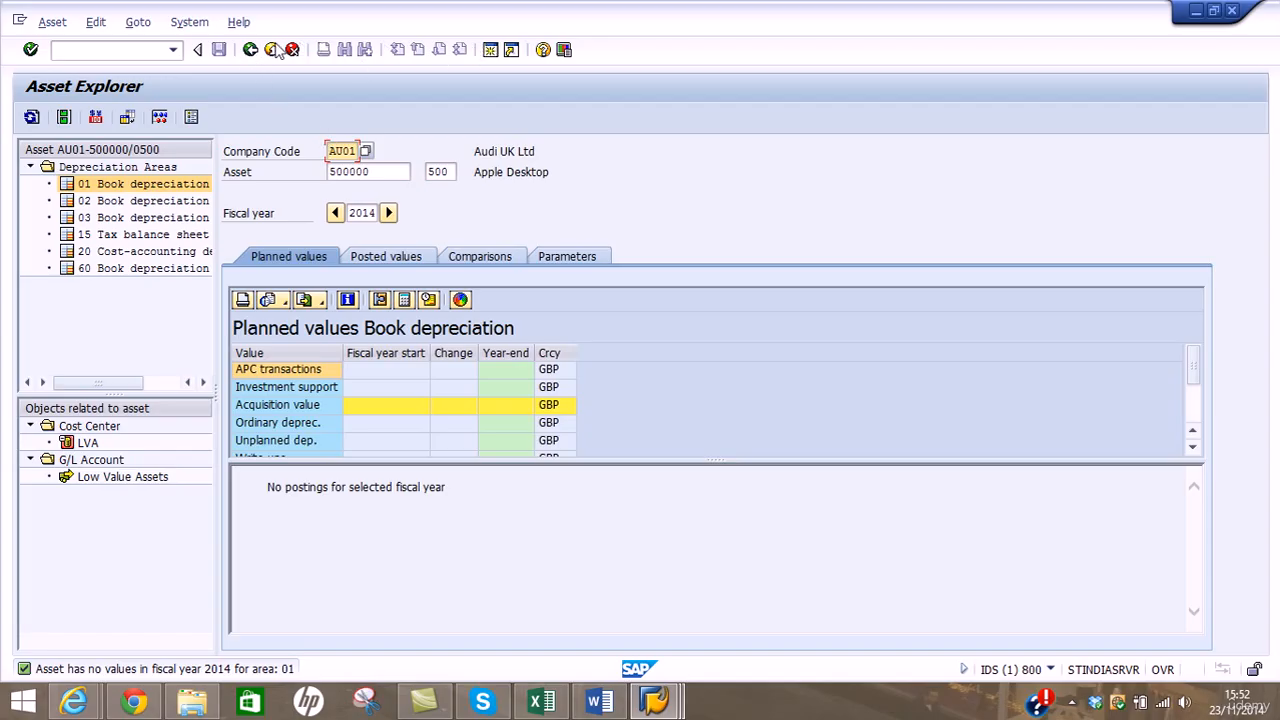
pyautogui.click(658, 690)
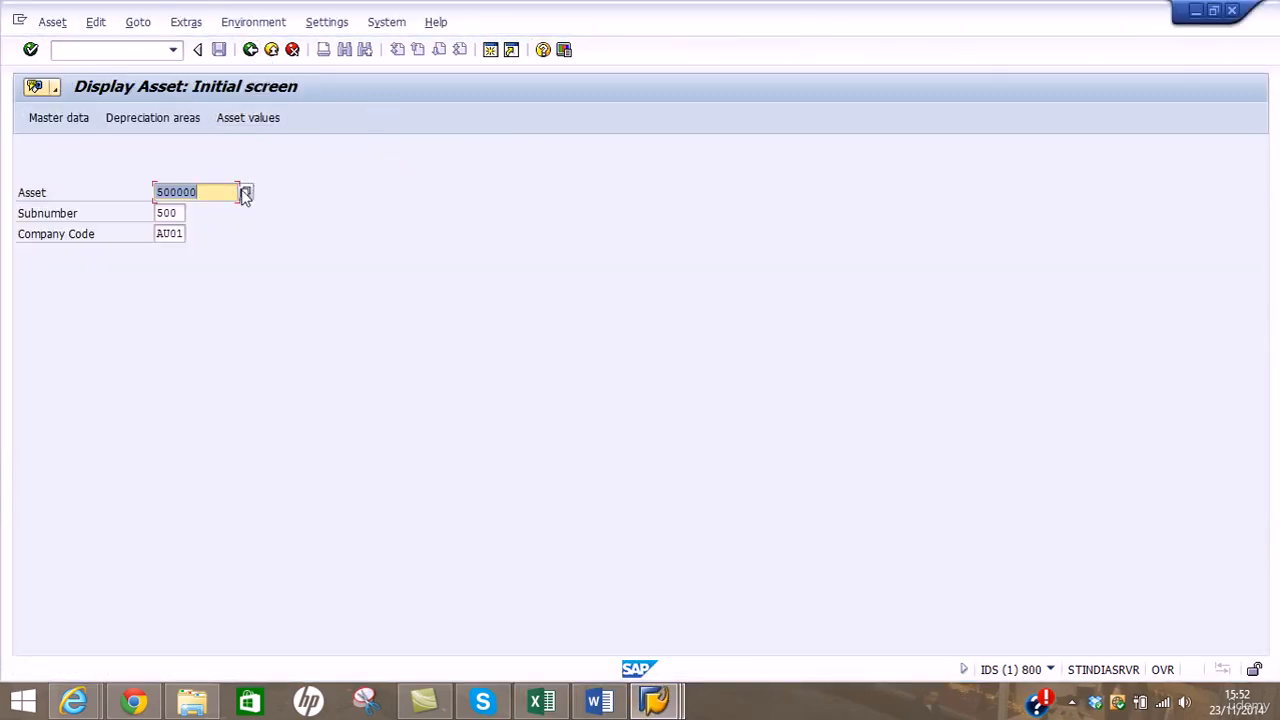
pyautogui.click(246, 194)
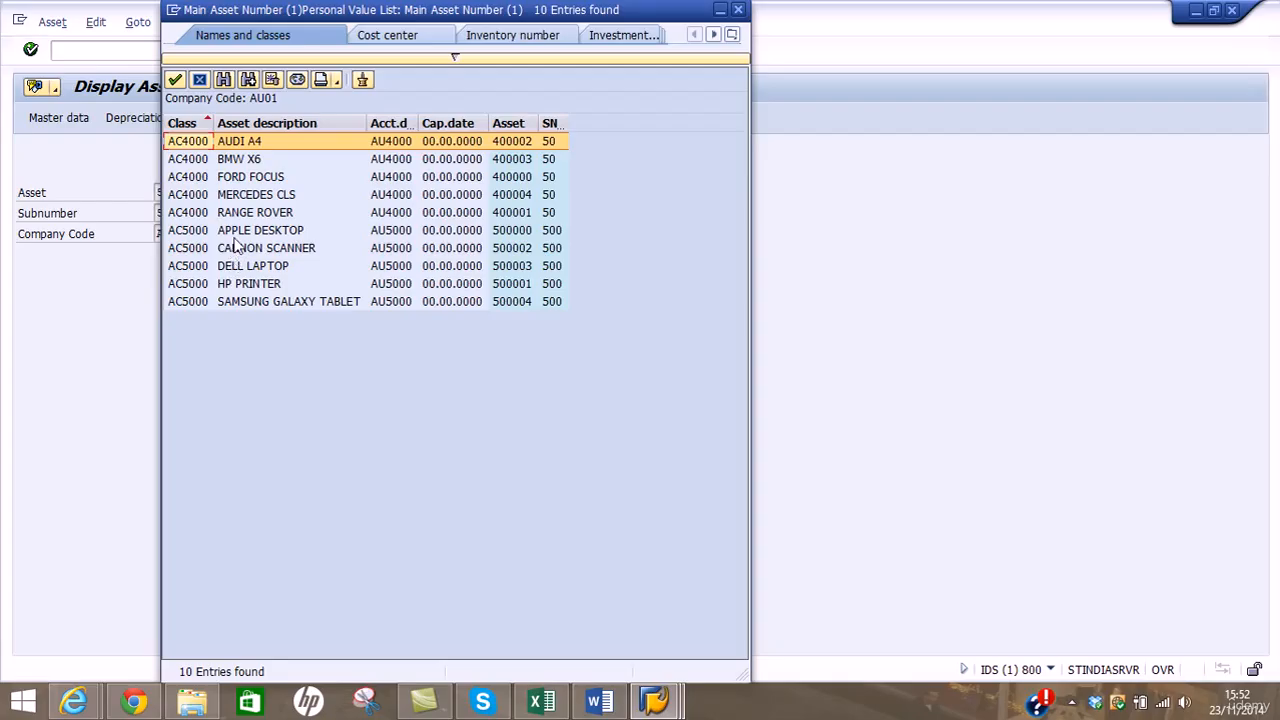
pyautogui.click(199, 180)
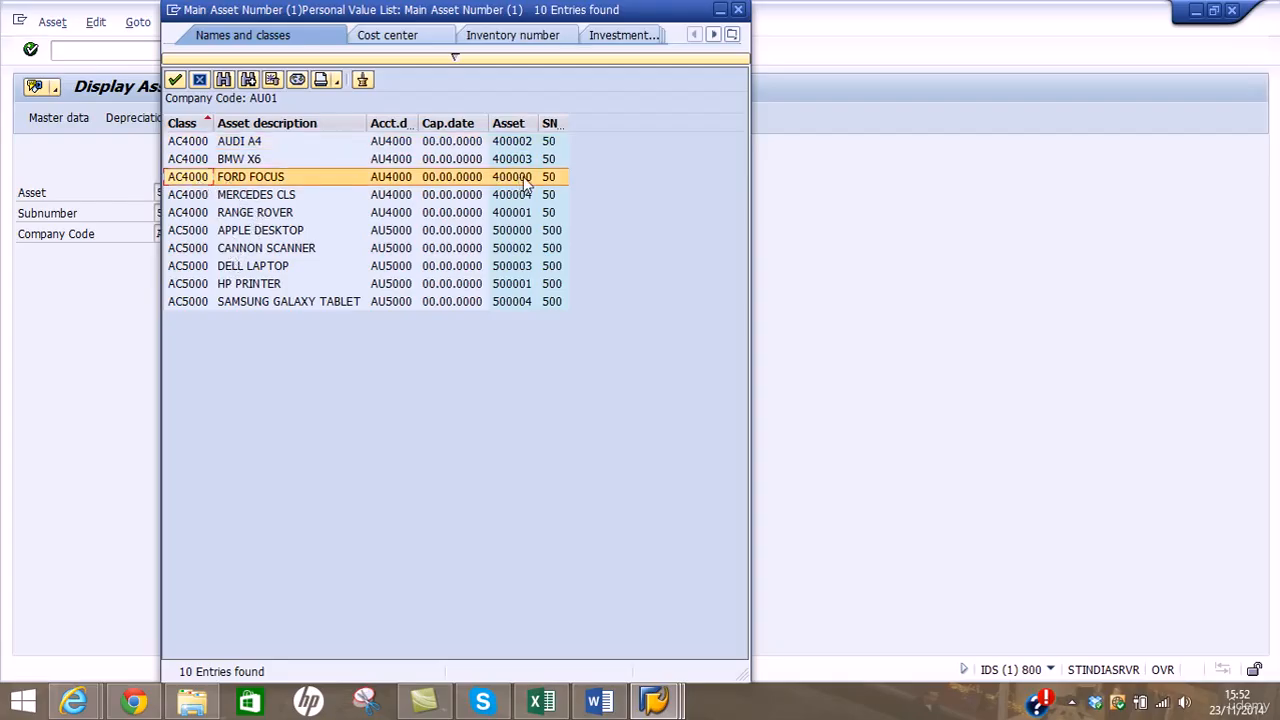
pyautogui.doubleClick(203, 177)
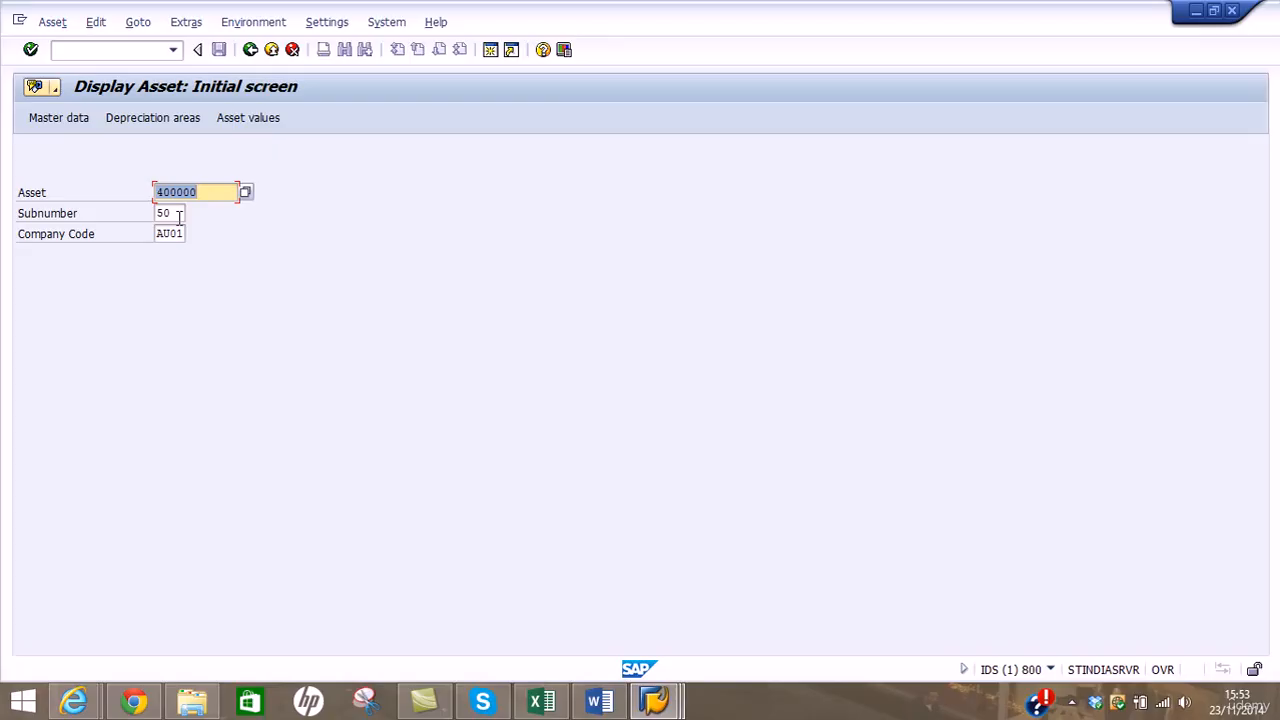
pyautogui.press('Return')
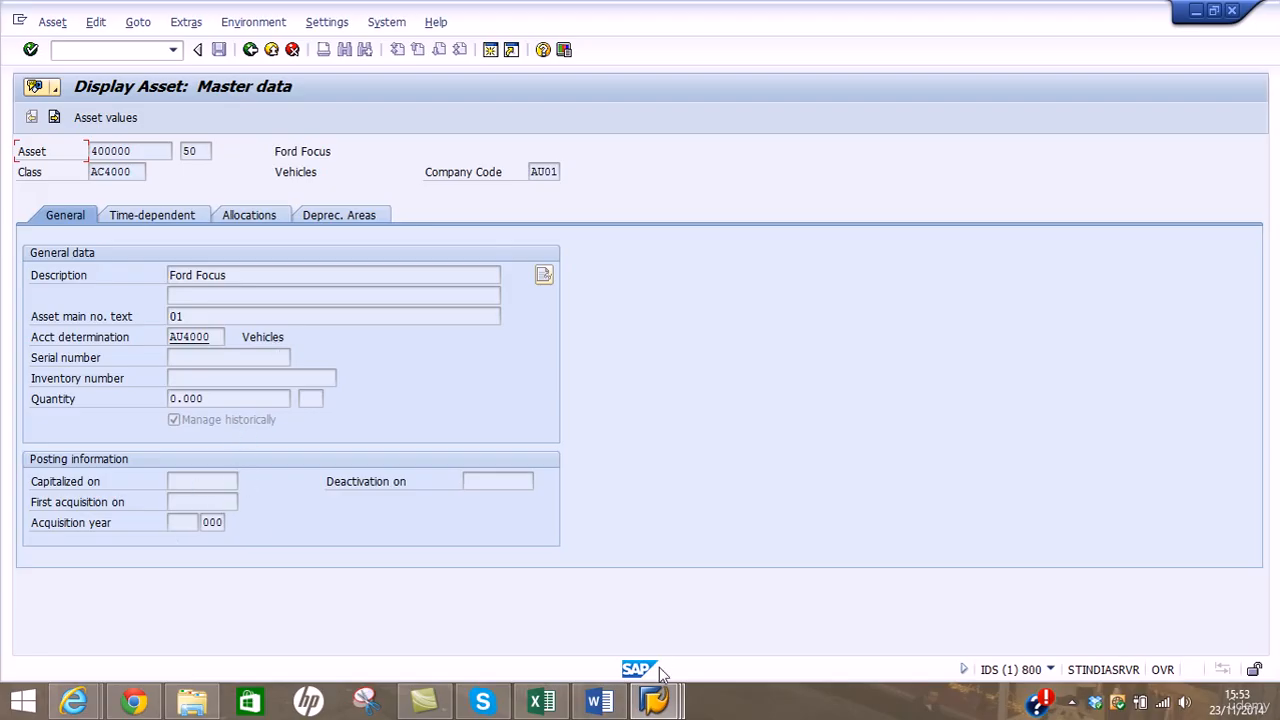
# Switch to the SAP Easy Access window and start the external acquisition transaction F-90 - With Vendor
pyautogui.click(655, 700)
pyautogui.click(808, 614)
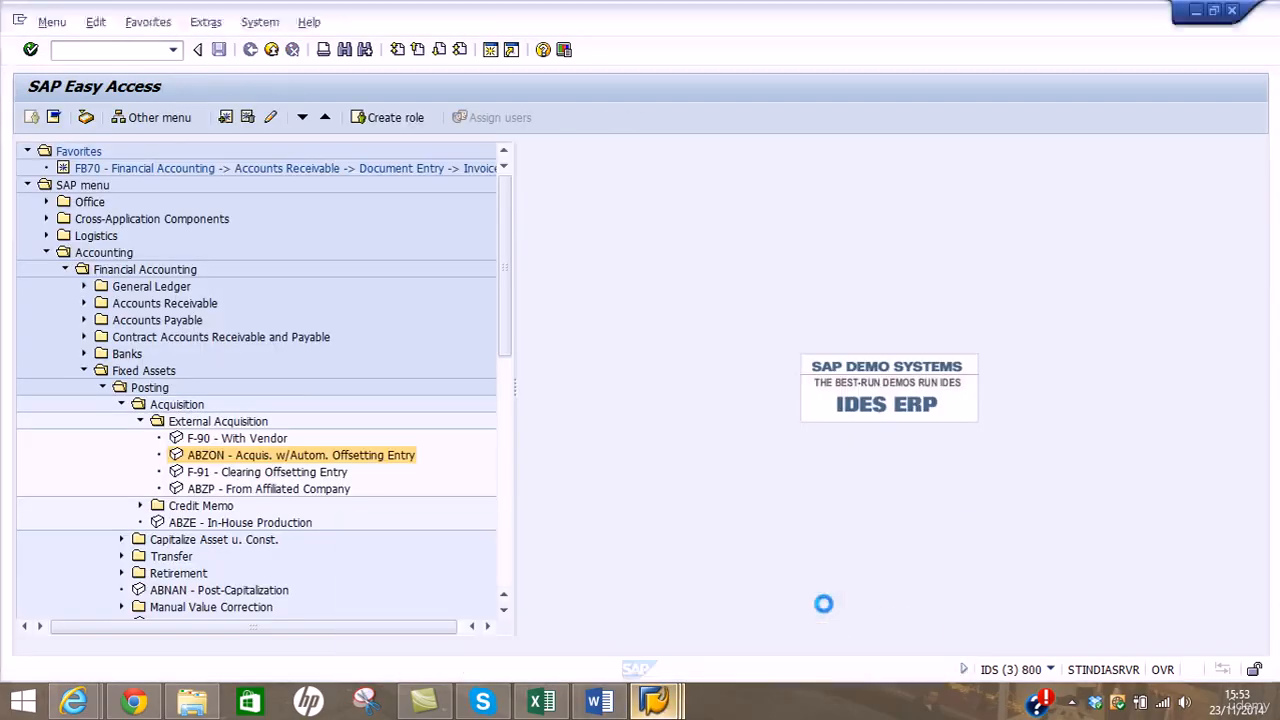
pyautogui.click(258, 440)
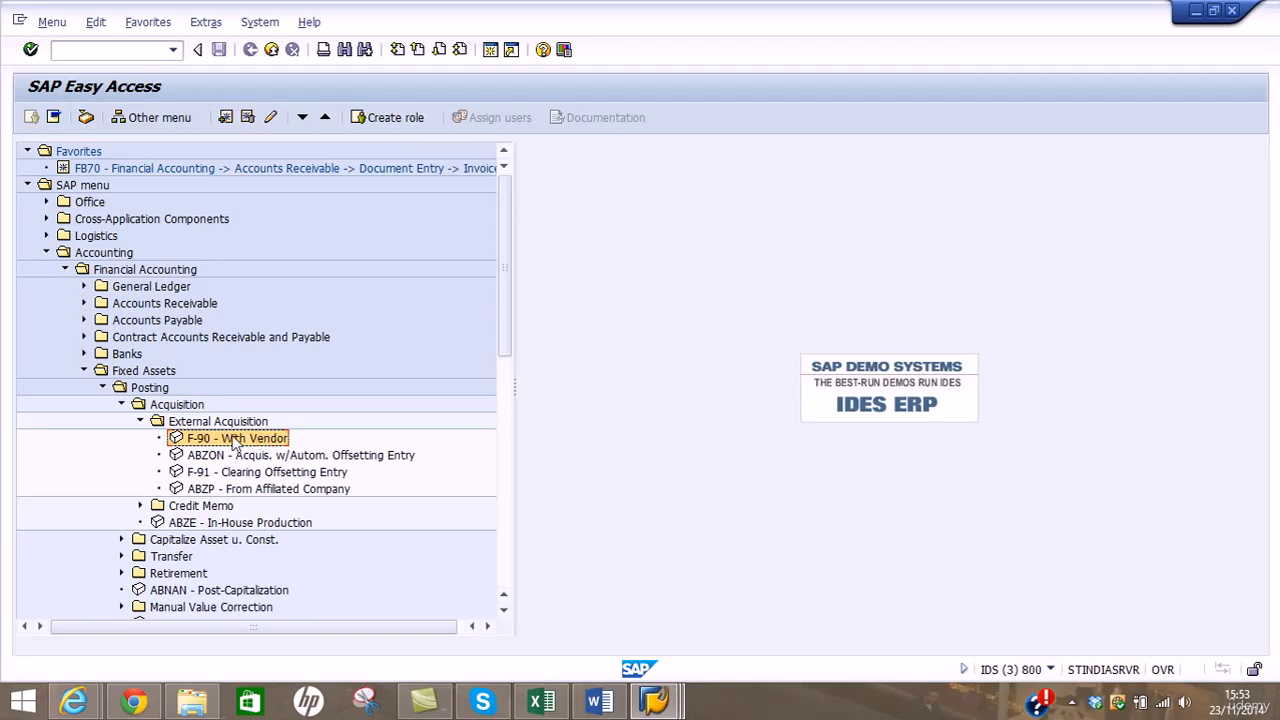
pyautogui.doubleClick(235, 441)
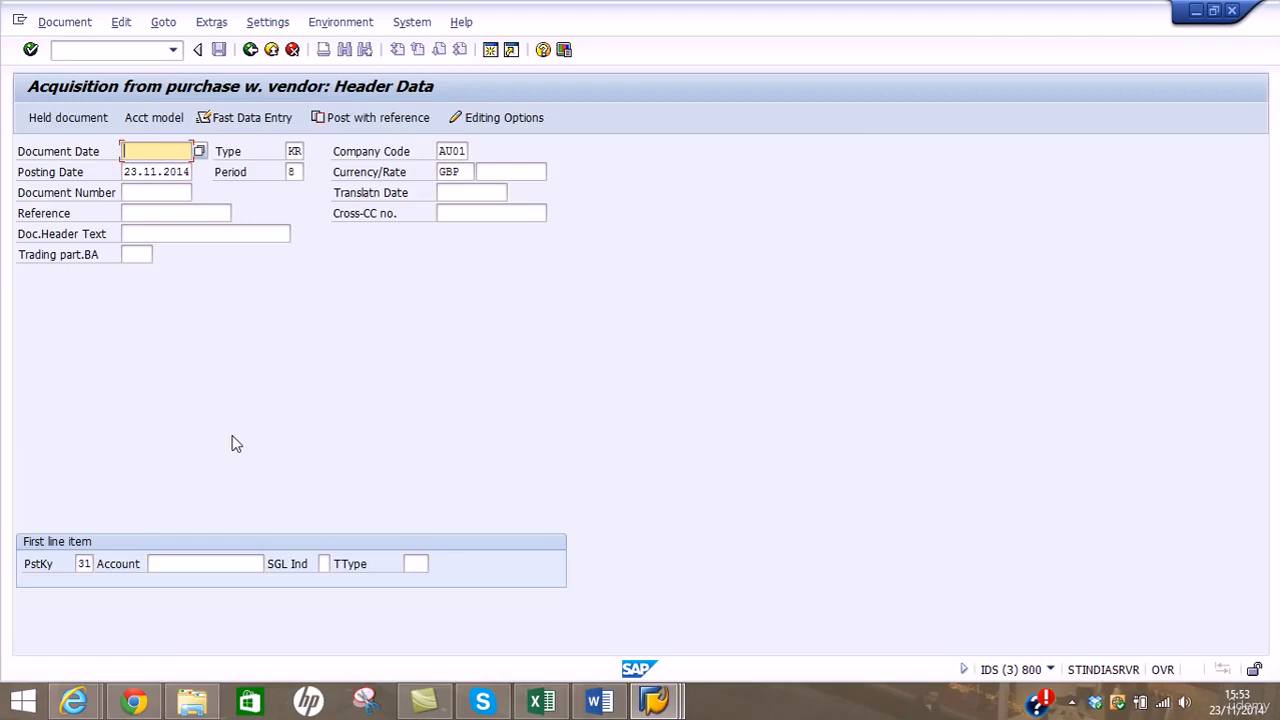
# Set both the document date and the posting date of the acquisition to 01.10.2014
pyautogui.write('01.10.2014')
pyautogui.press('Tab')
pyautogui.write('01.1')
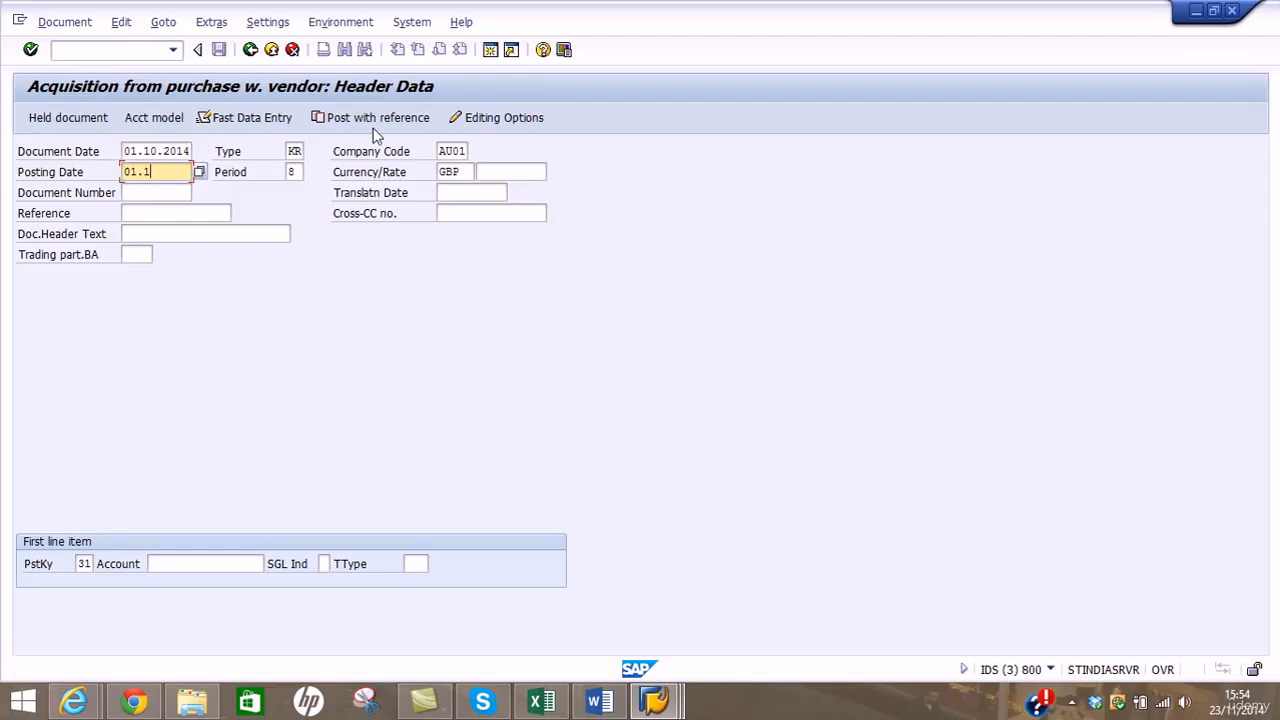
pyautogui.write('0.2014')
# Look up the vendors of company code AU01 and choose Berlin Rental Company DE as the first line item's account
pyautogui.doubleClick(88, 564)
pyautogui.click(195, 564)
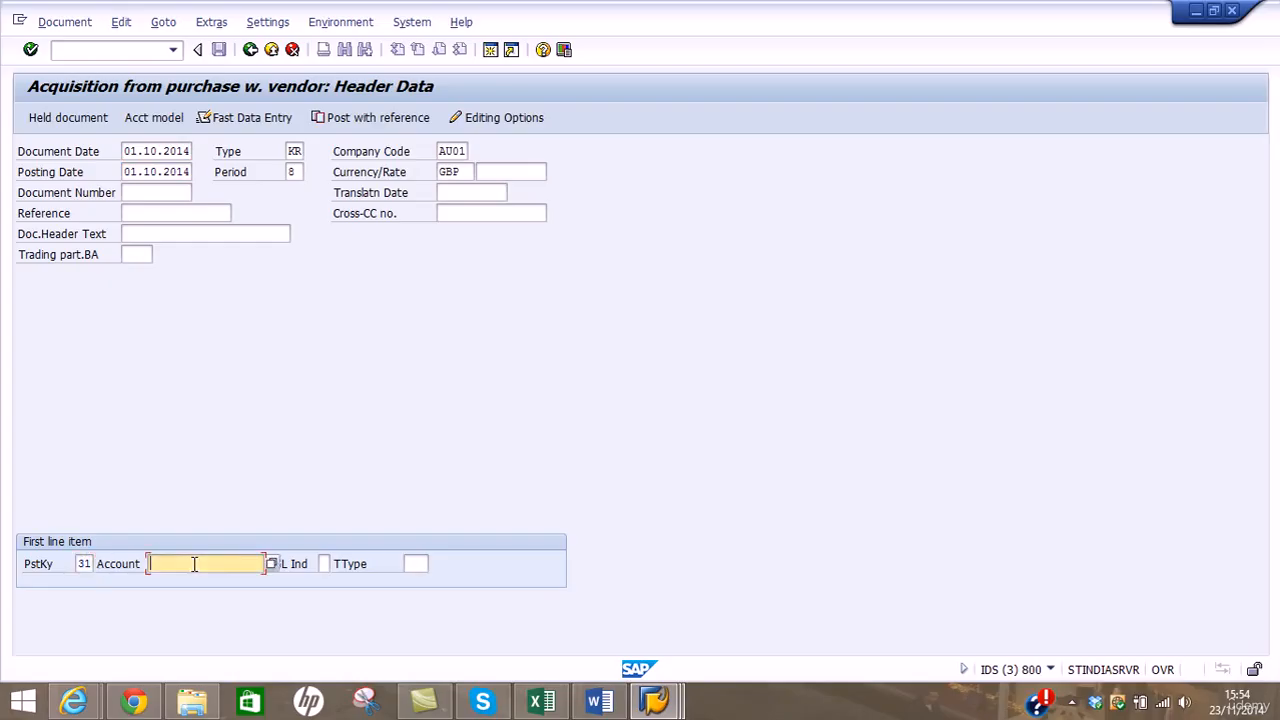
pyautogui.click(272, 565)
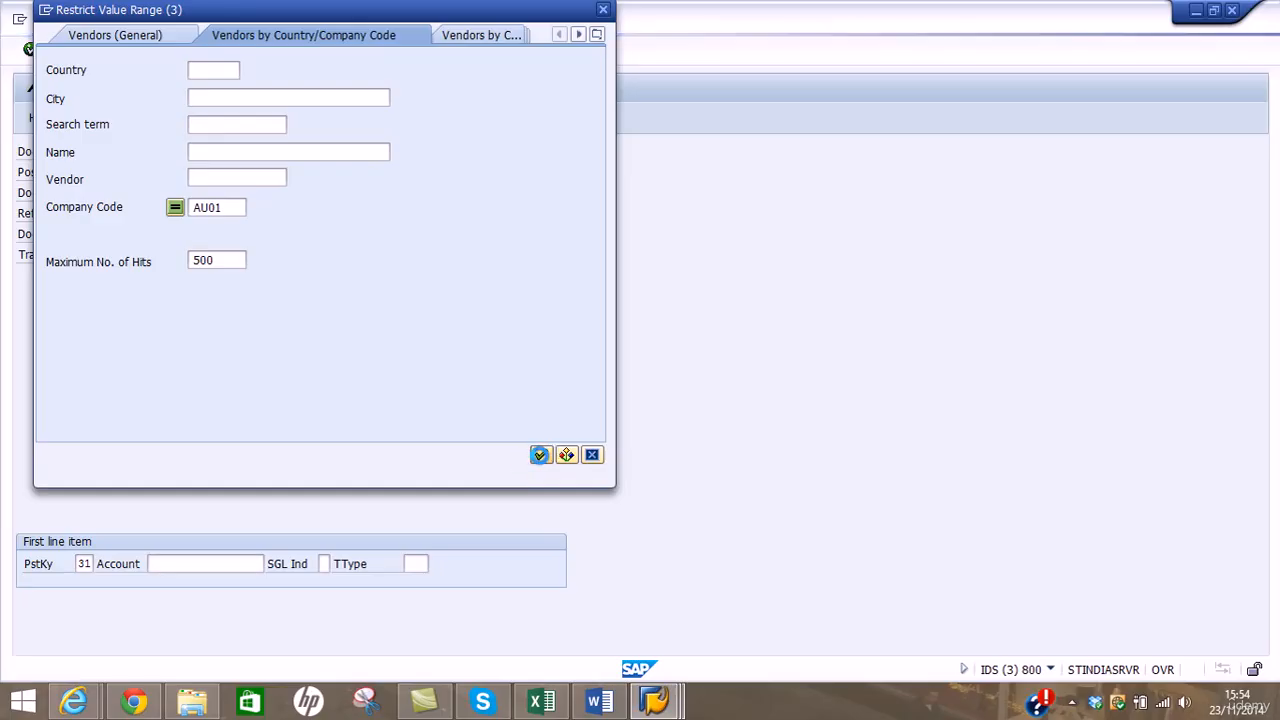
pyautogui.click(540, 455)
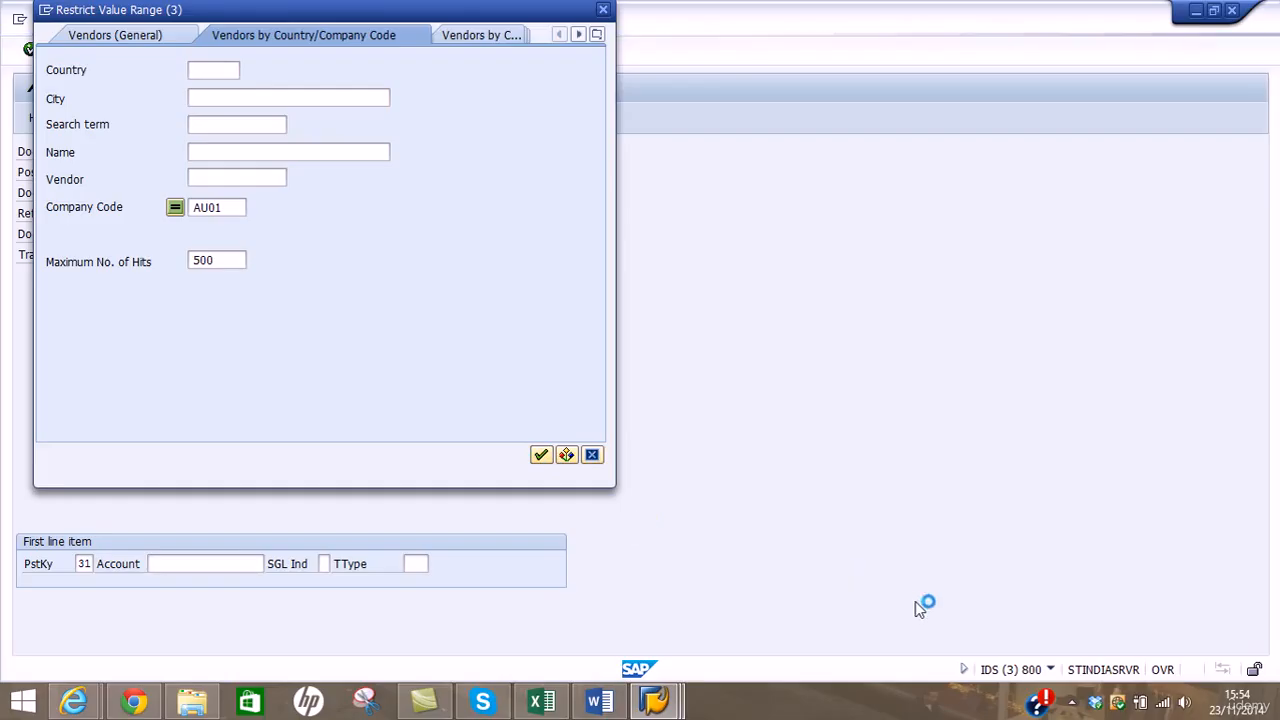
pyautogui.click(541, 456)
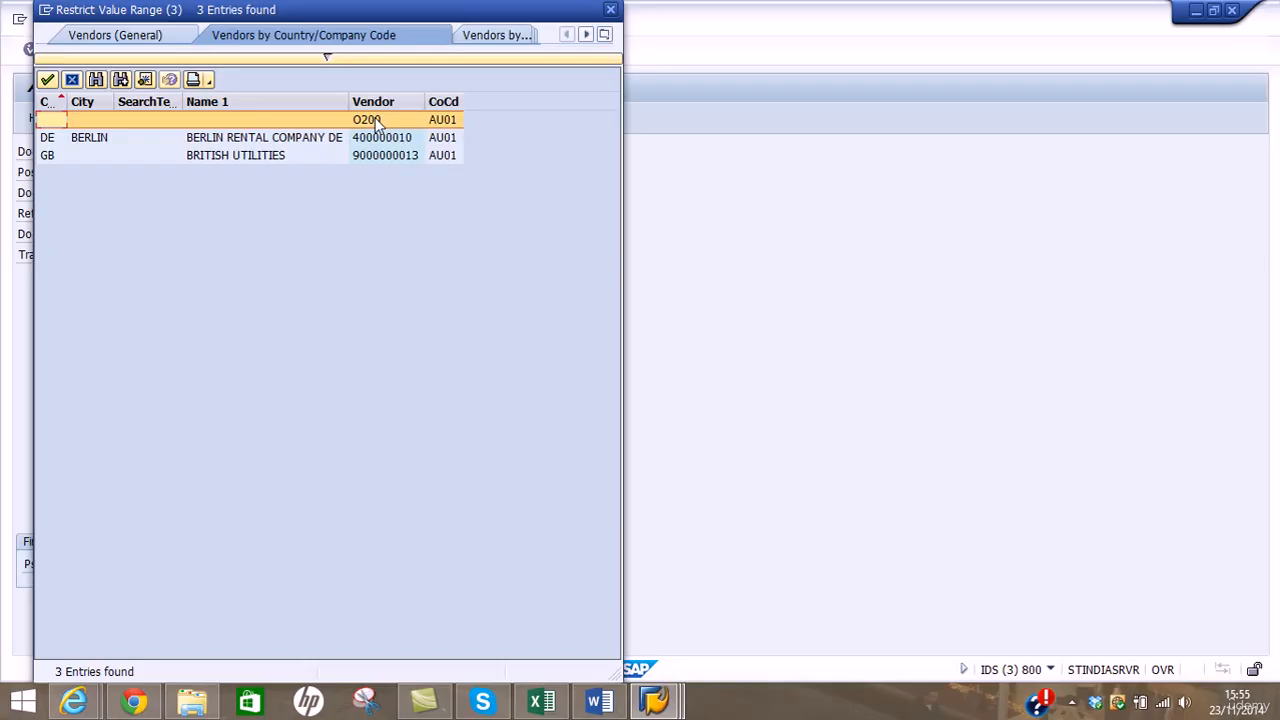
pyautogui.click(328, 142)
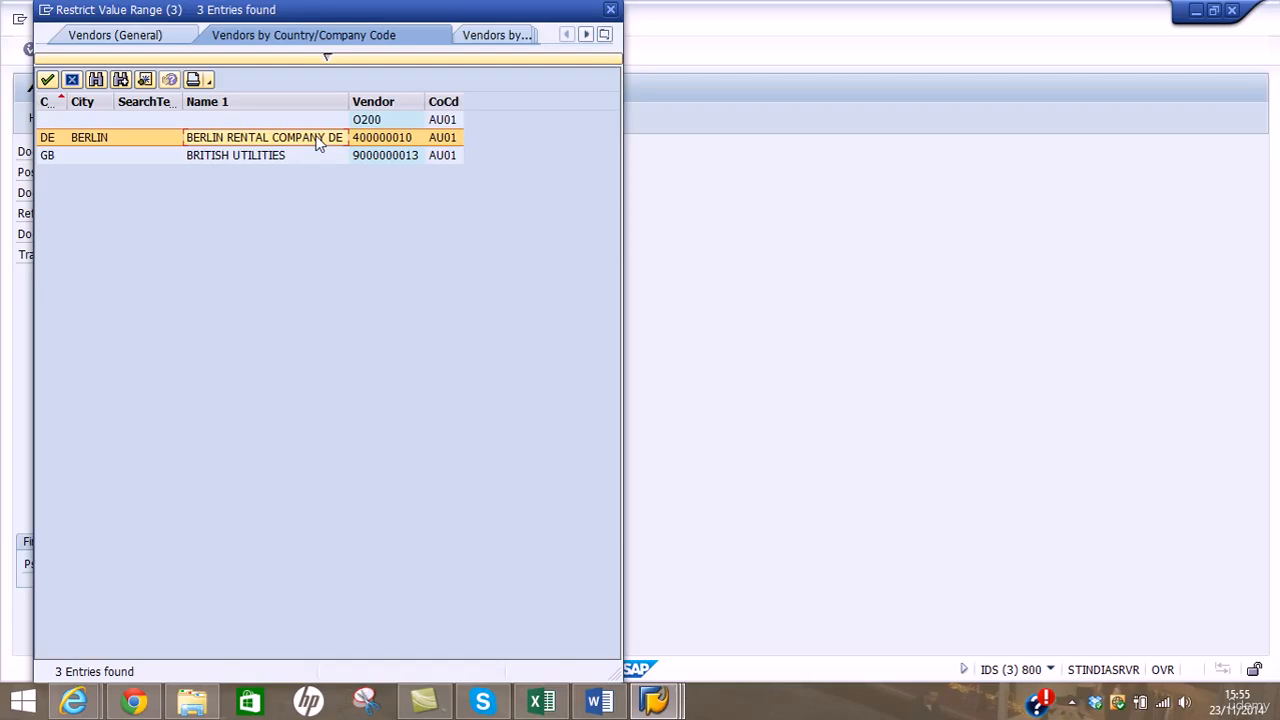
pyautogui.doubleClick(318, 143)
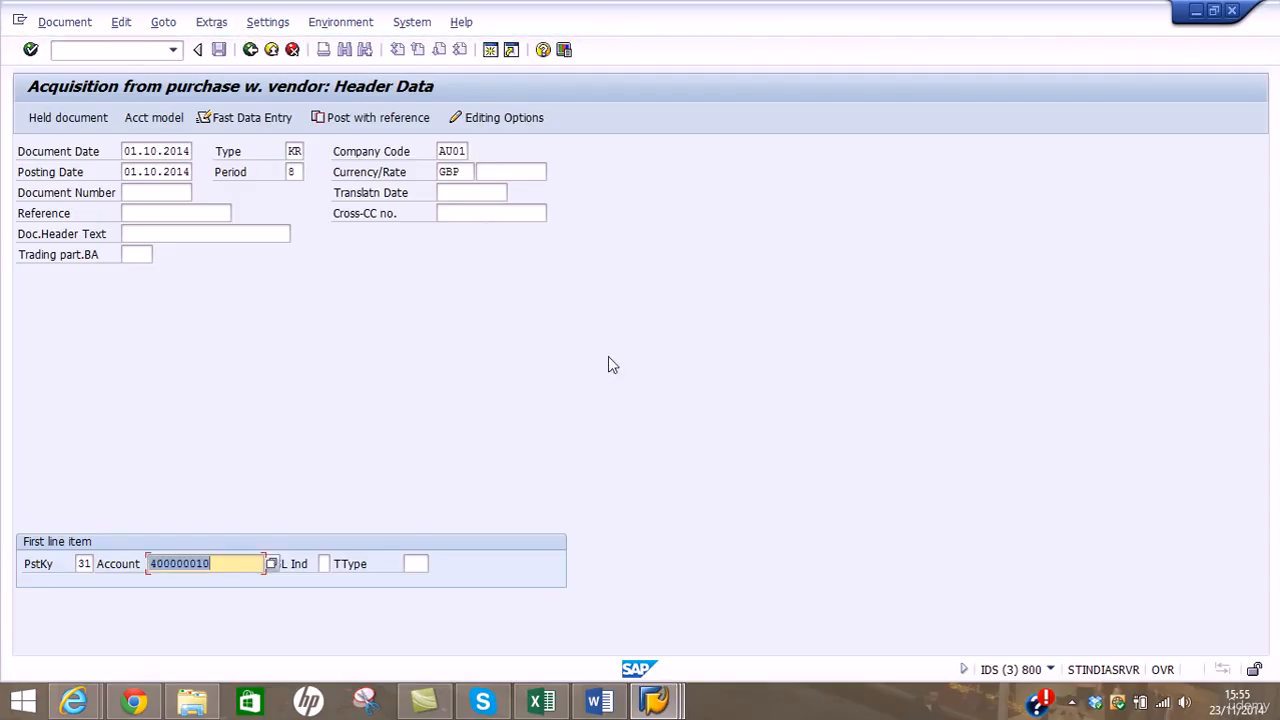
# Set the document currency to EUR and accept the header data to reach the vendor item
pyautogui.click(463, 171)
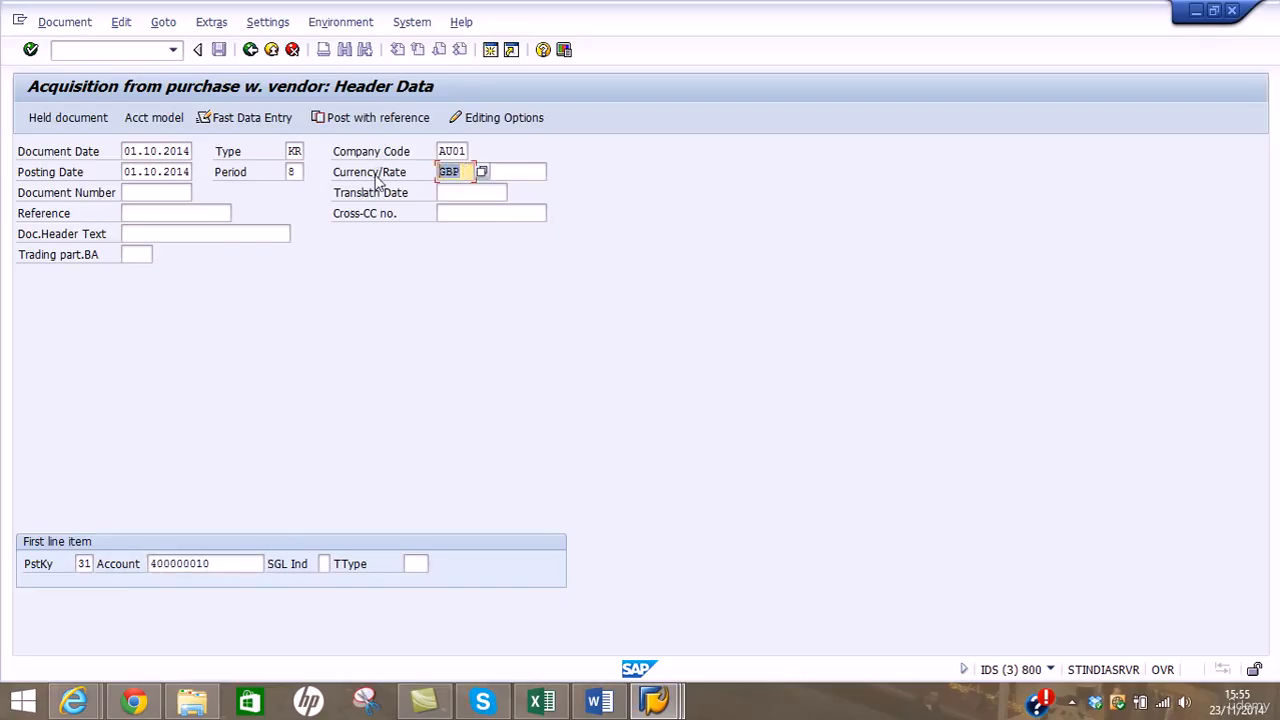
pyautogui.write('EUR')
pyautogui.click(30, 50)
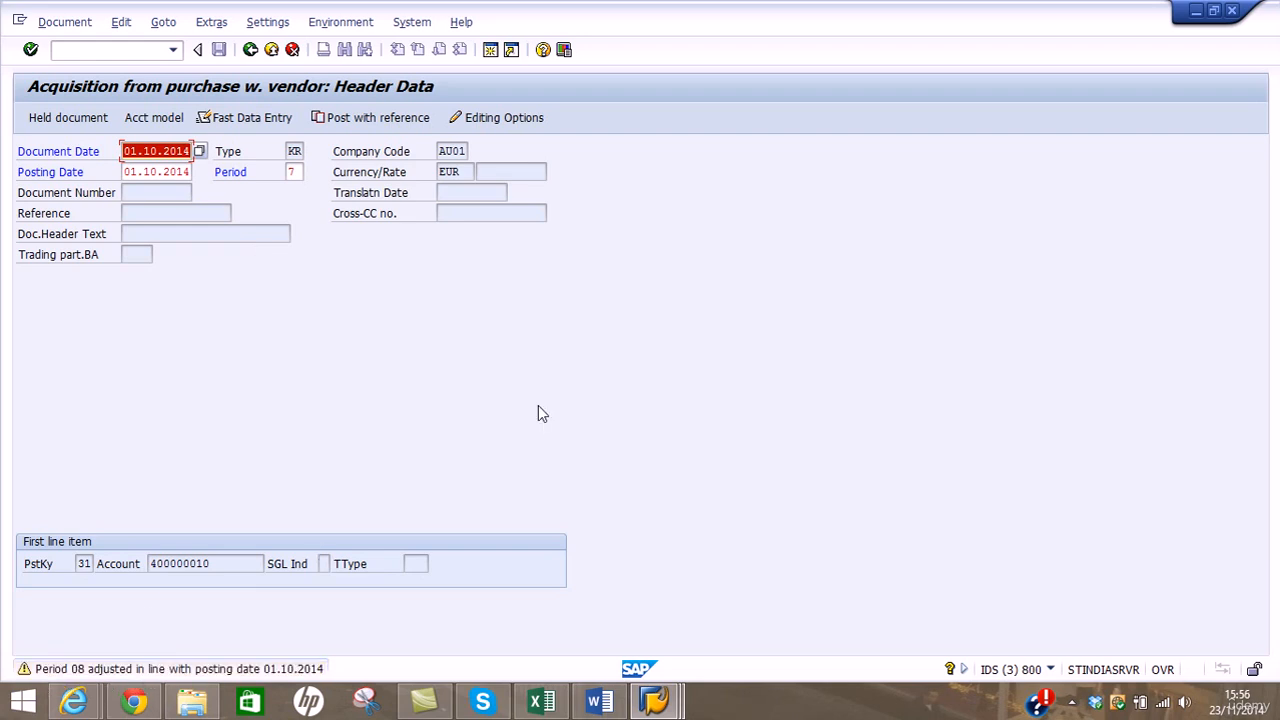
pyautogui.press('Return')
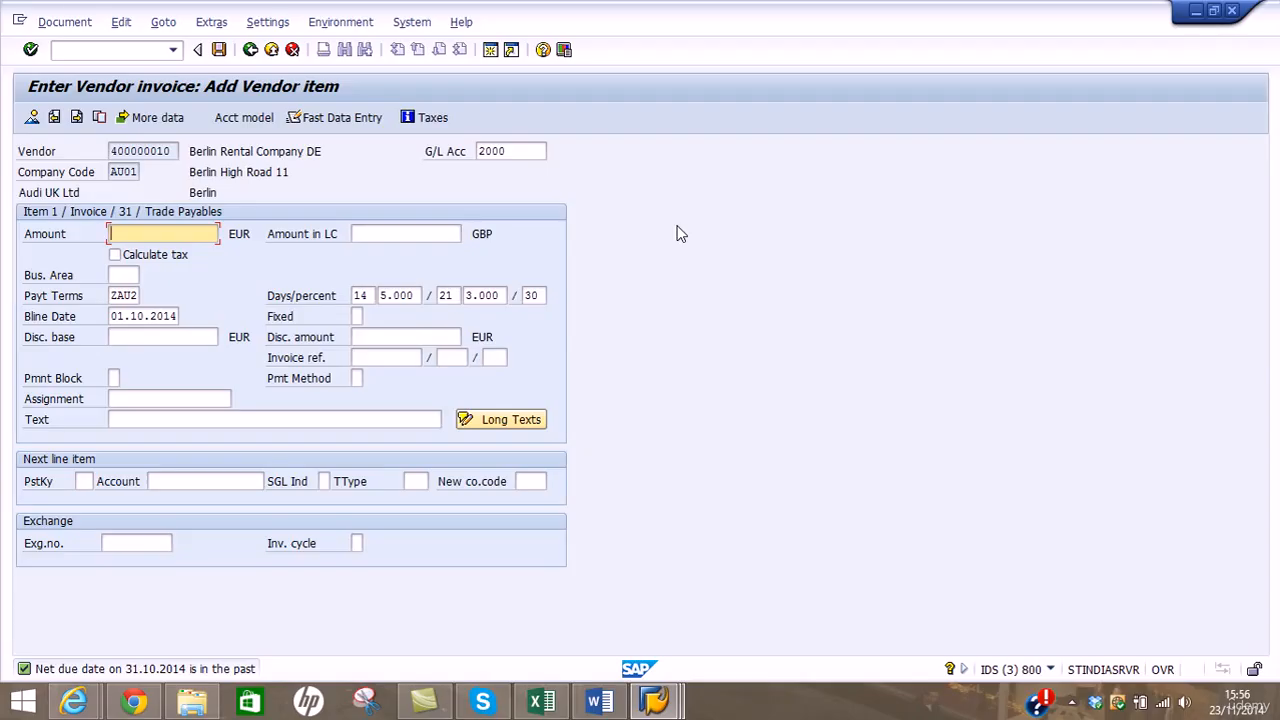
# Enter an amount of 15000 EUR for the vendor item and list the available posting keys for the next line item
pyautogui.write('15000')
pyautogui.click(84, 481)
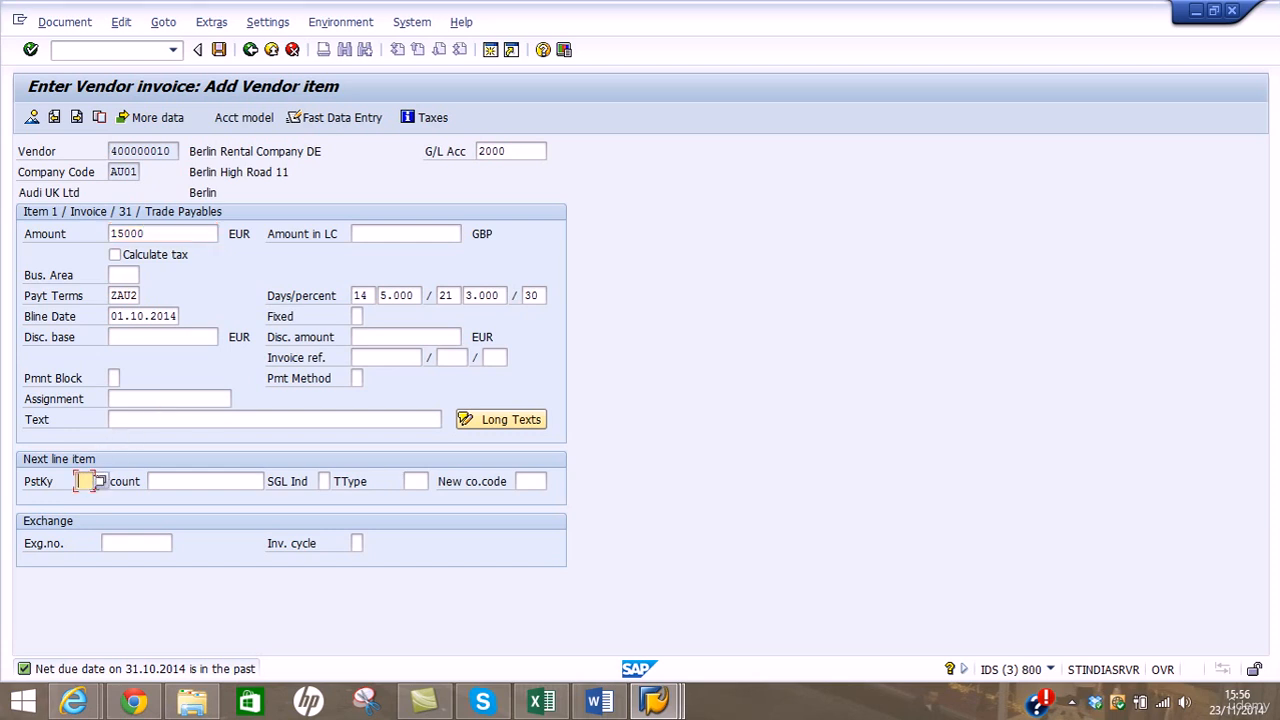
pyautogui.click(99, 484)
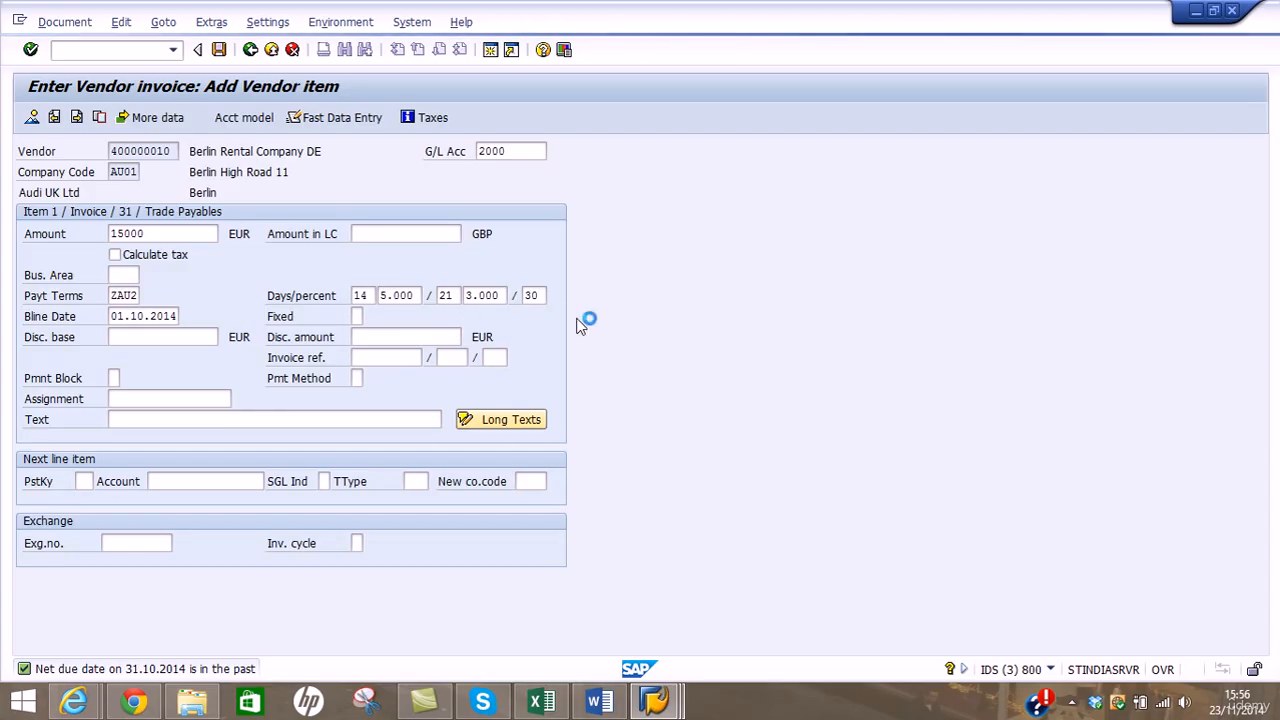
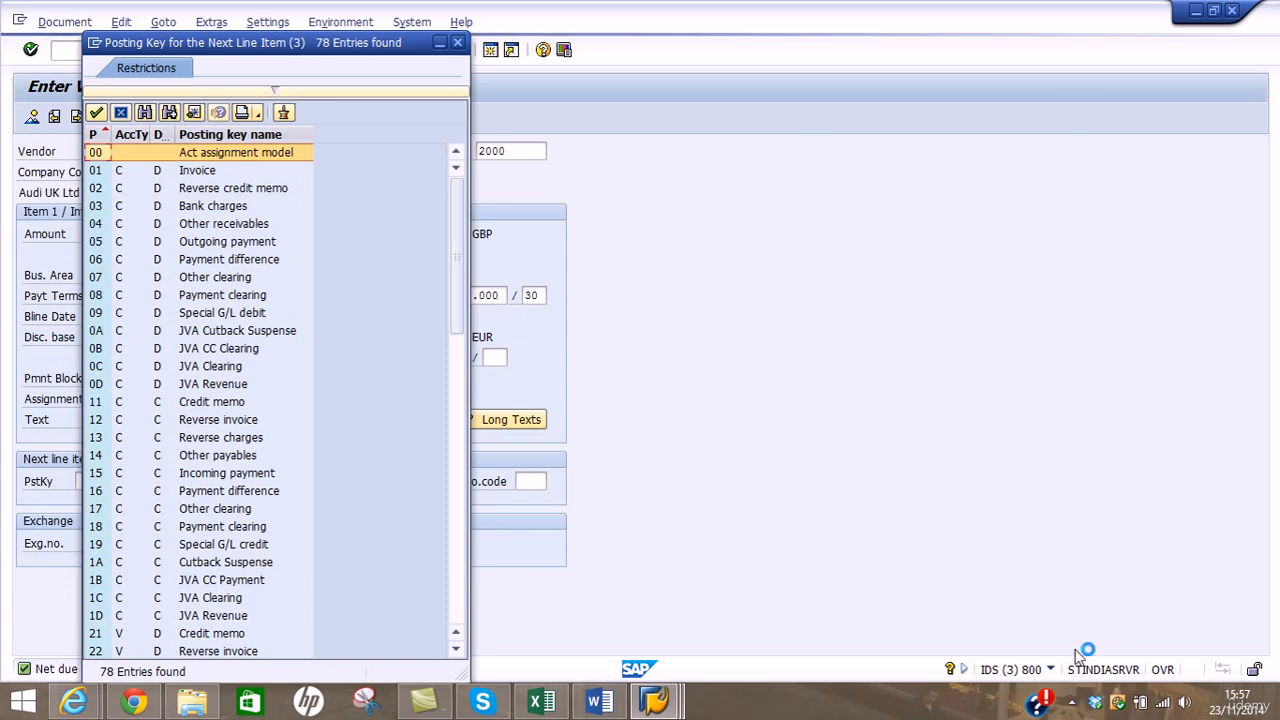
pyautogui.click(1072, 704)
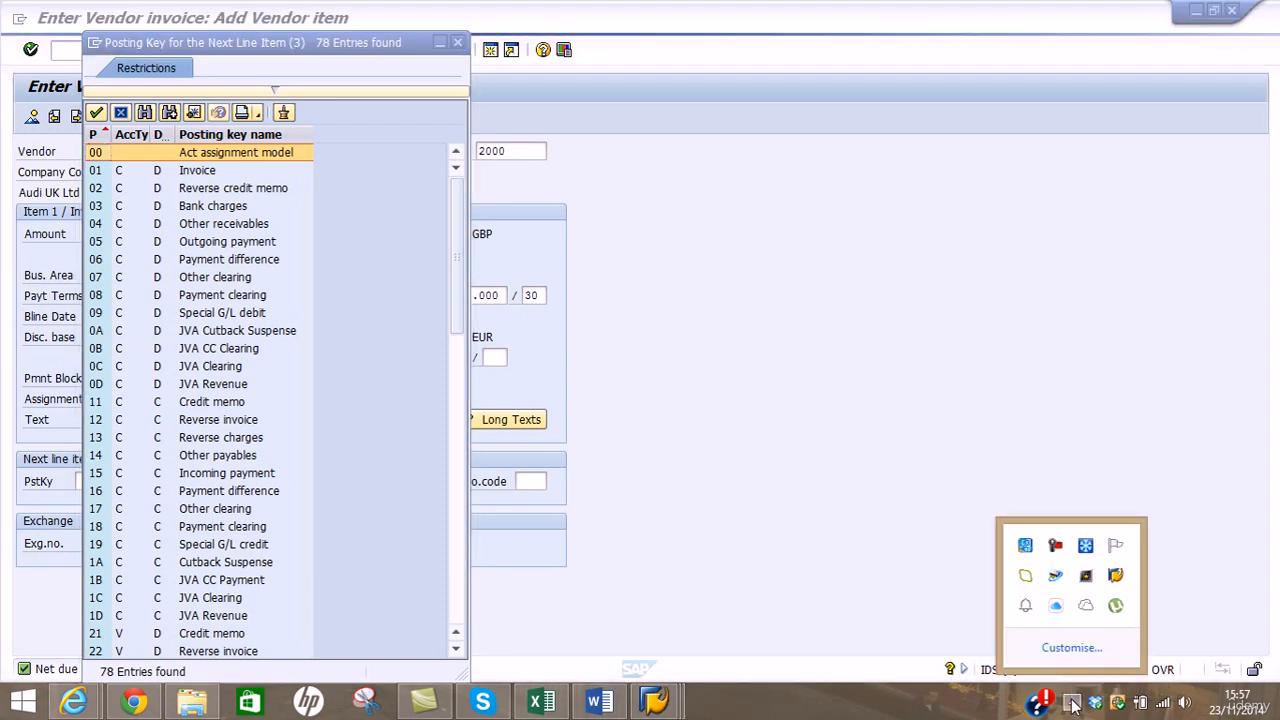
# Set the next line item's posting key to 70 (Debit asset) and choose the FORD FOCUS asset, 400000-50, as its account
pyautogui.click(1058, 548)
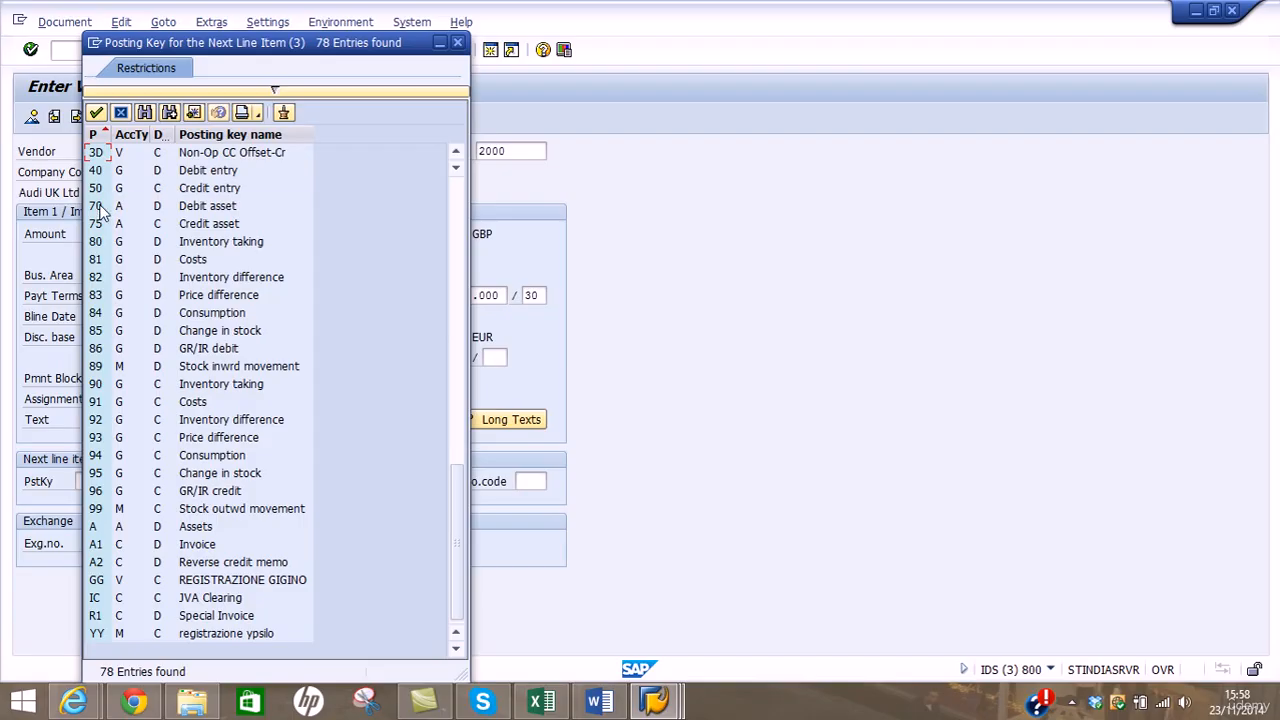
pyautogui.click(101, 206)
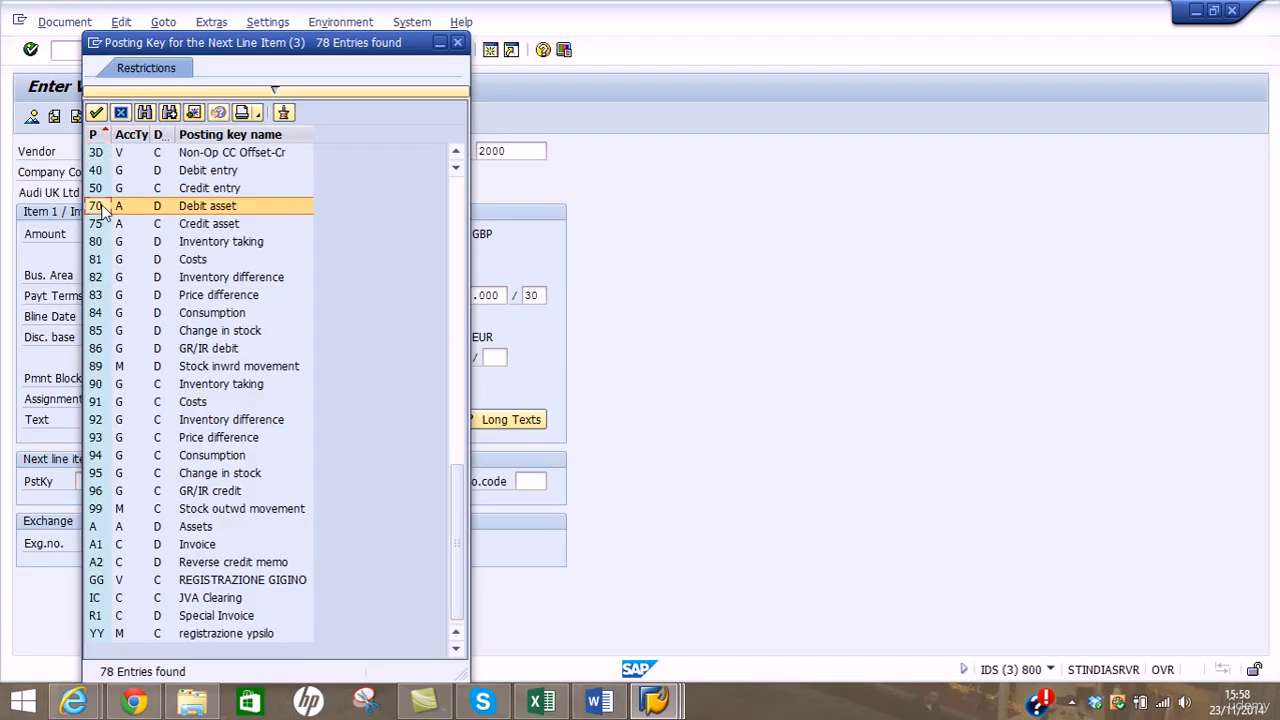
pyautogui.doubleClick(102, 205)
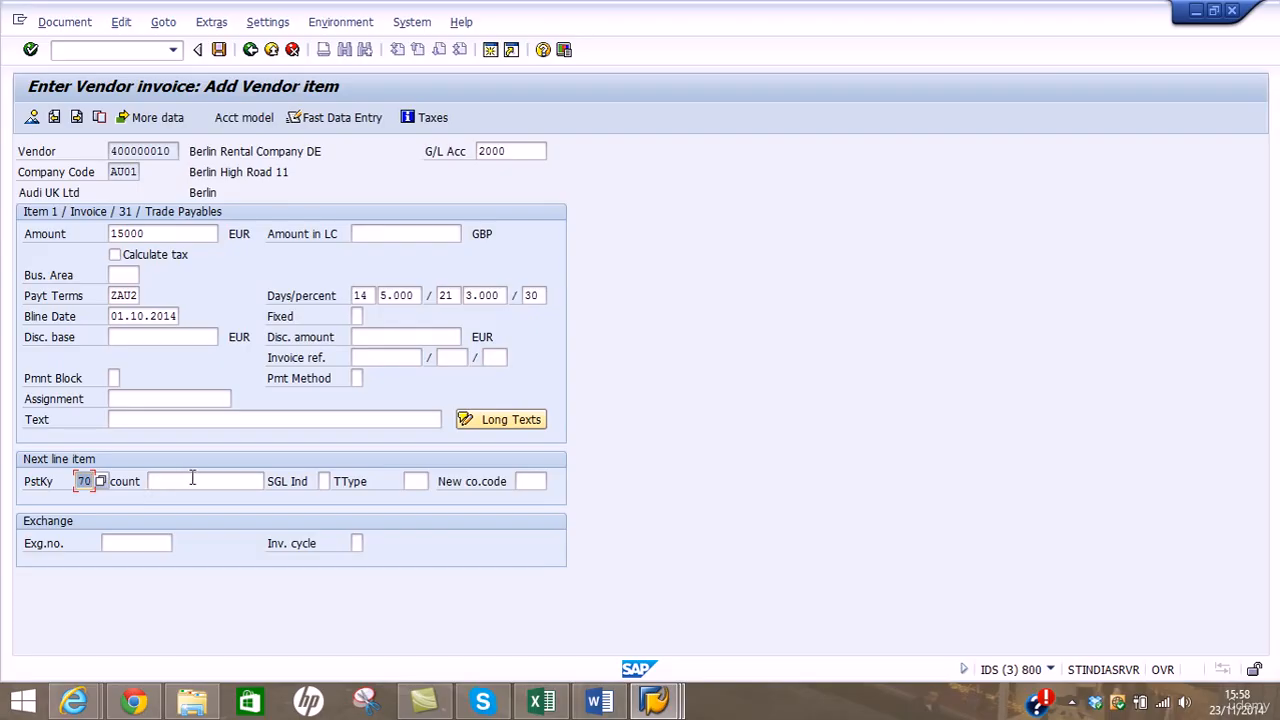
pyautogui.click(194, 478)
pyautogui.click(271, 482)
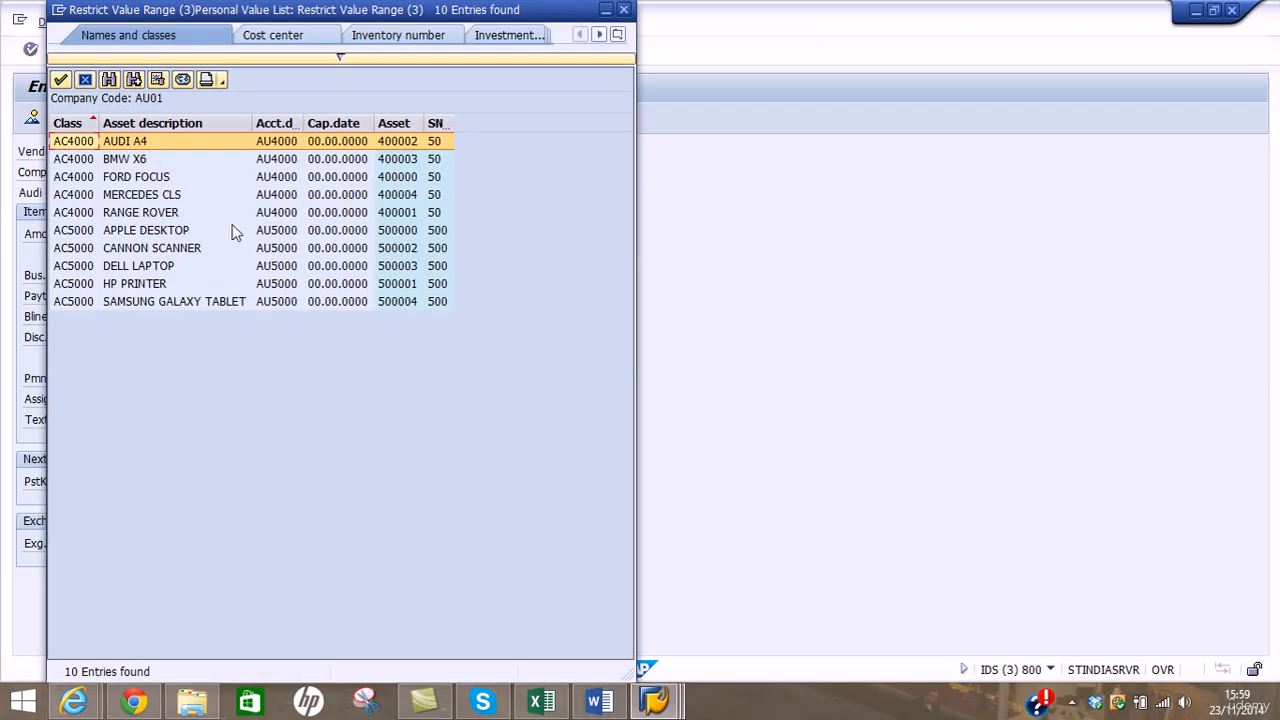
pyautogui.click(155, 180)
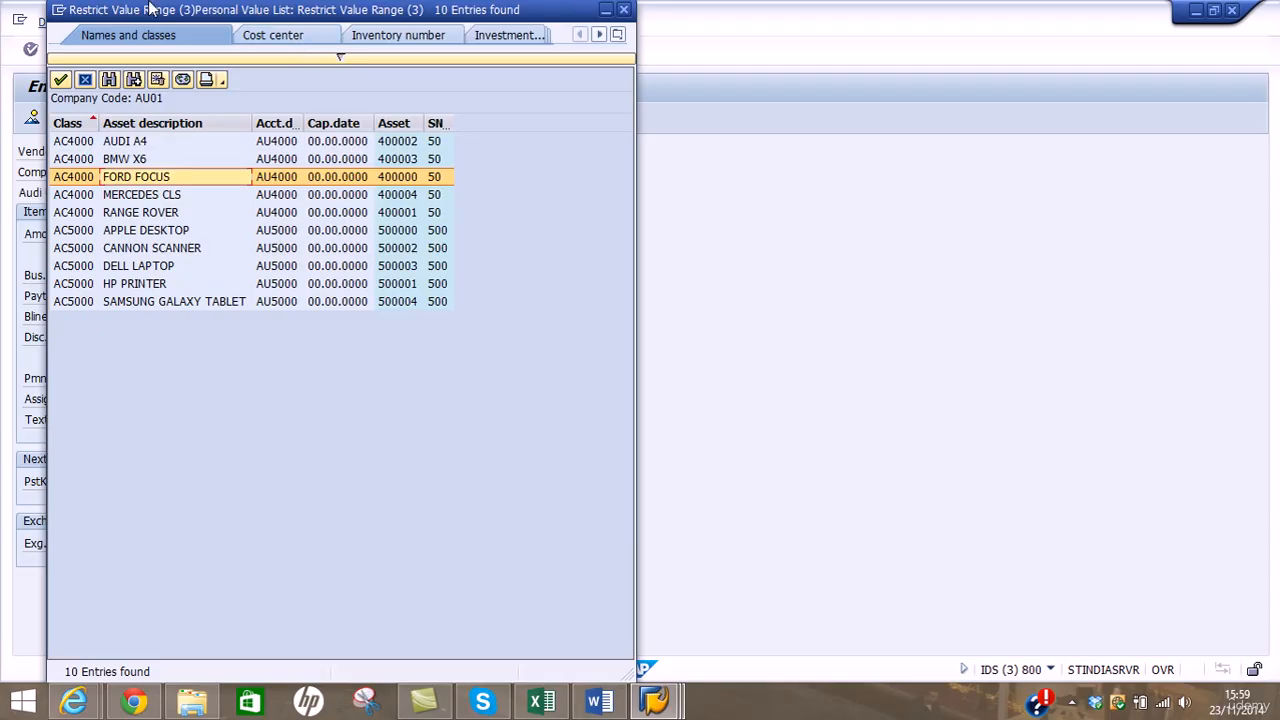
pyautogui.doubleClick(127, 175)
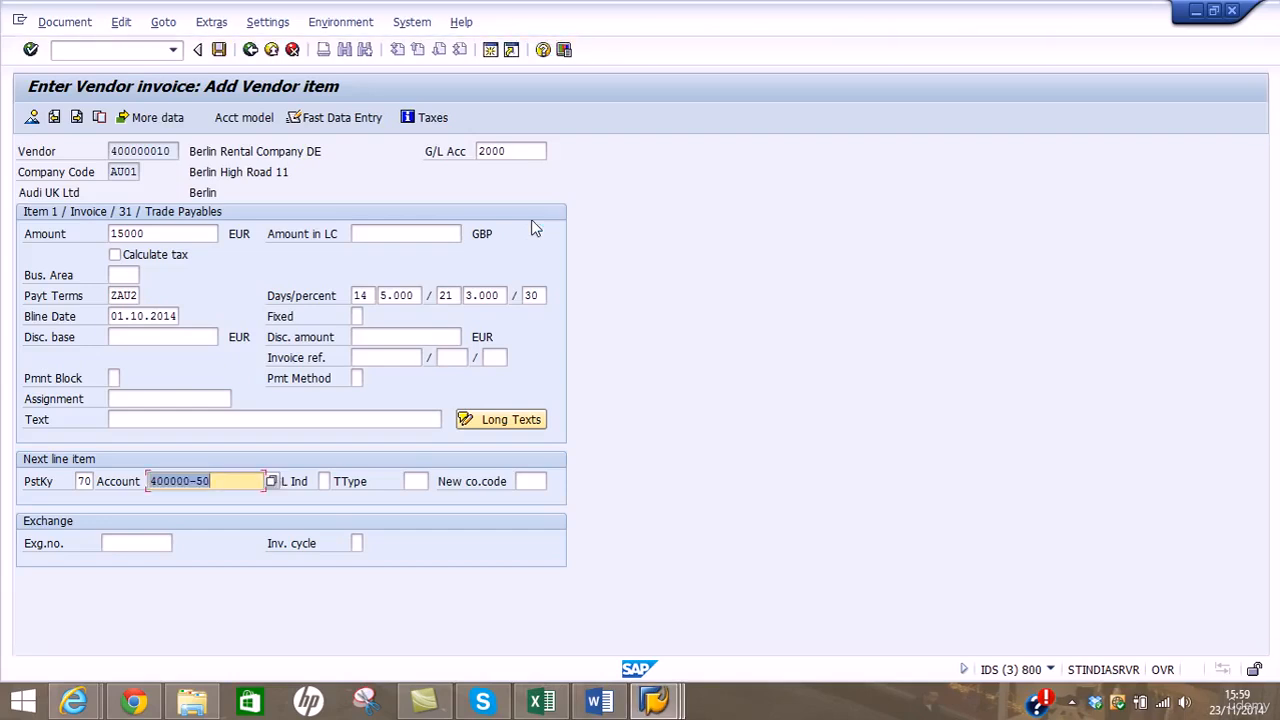
# Look up the asset transaction types and choose 100, External asset acquisition, for the next line item
pyautogui.click(415, 481)
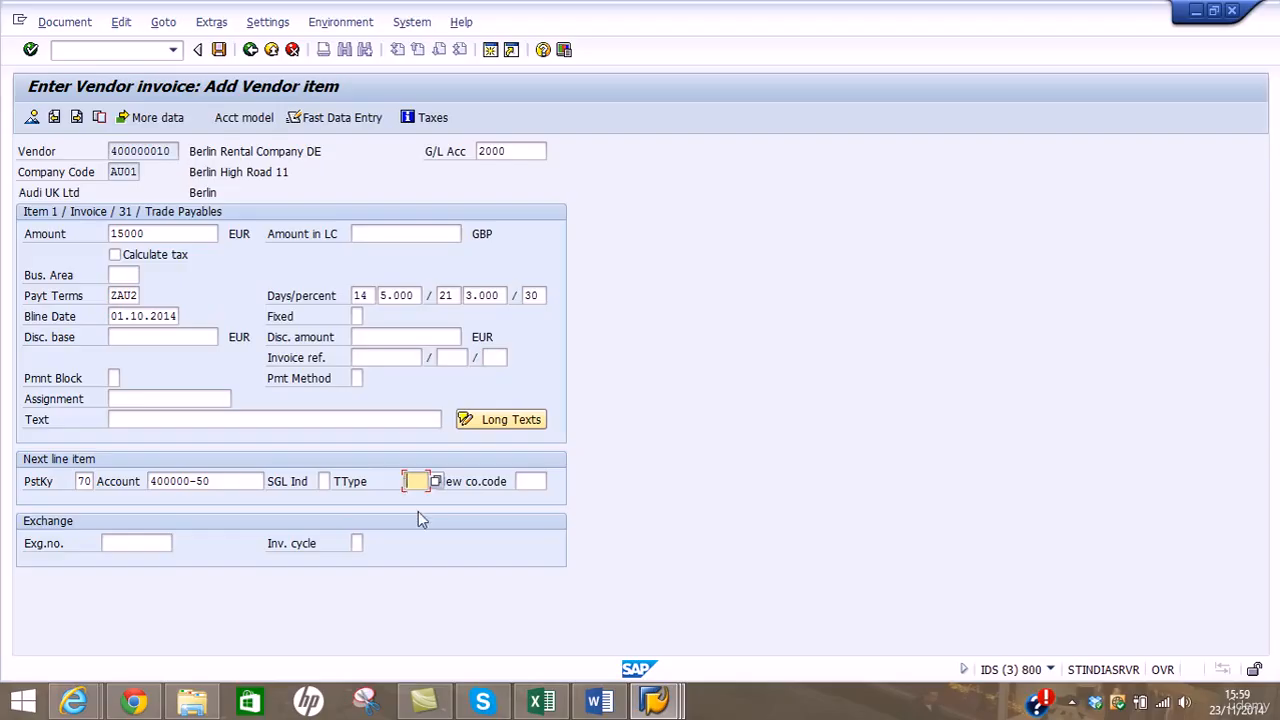
pyautogui.press('Return')
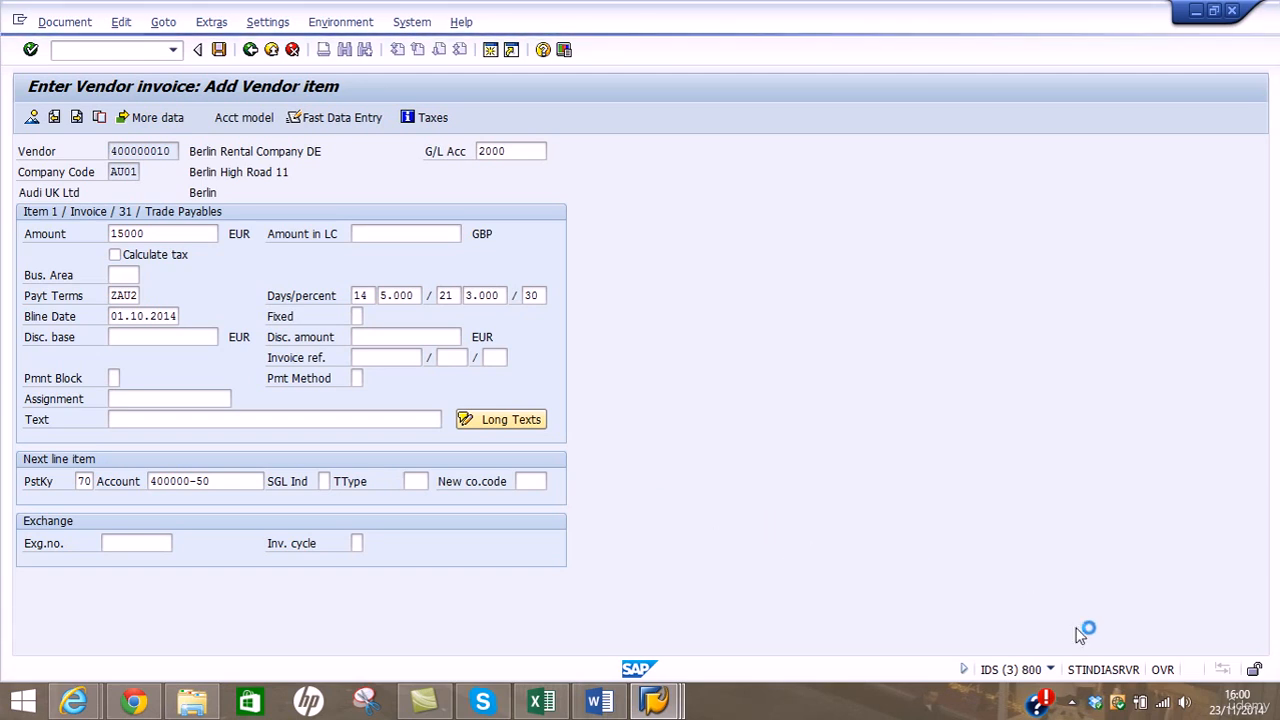
pyautogui.click(1071, 702)
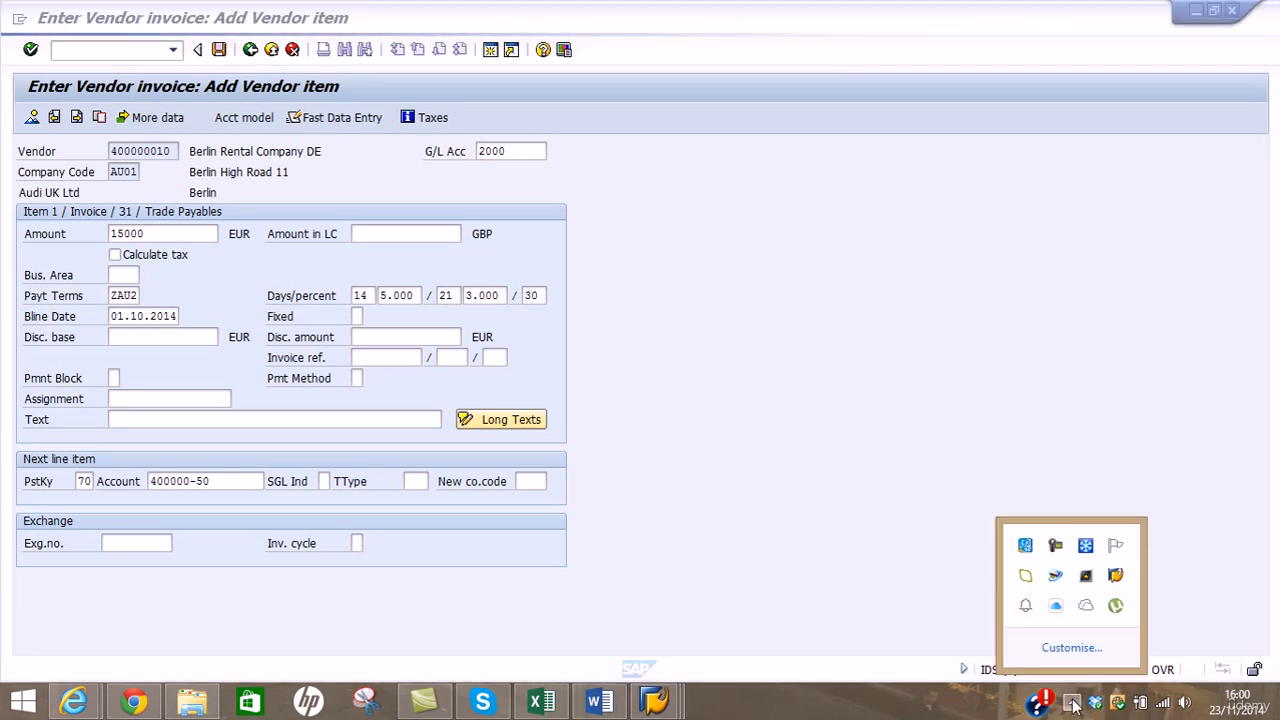
pyautogui.click(1056, 551)
pyautogui.click(1191, 613)
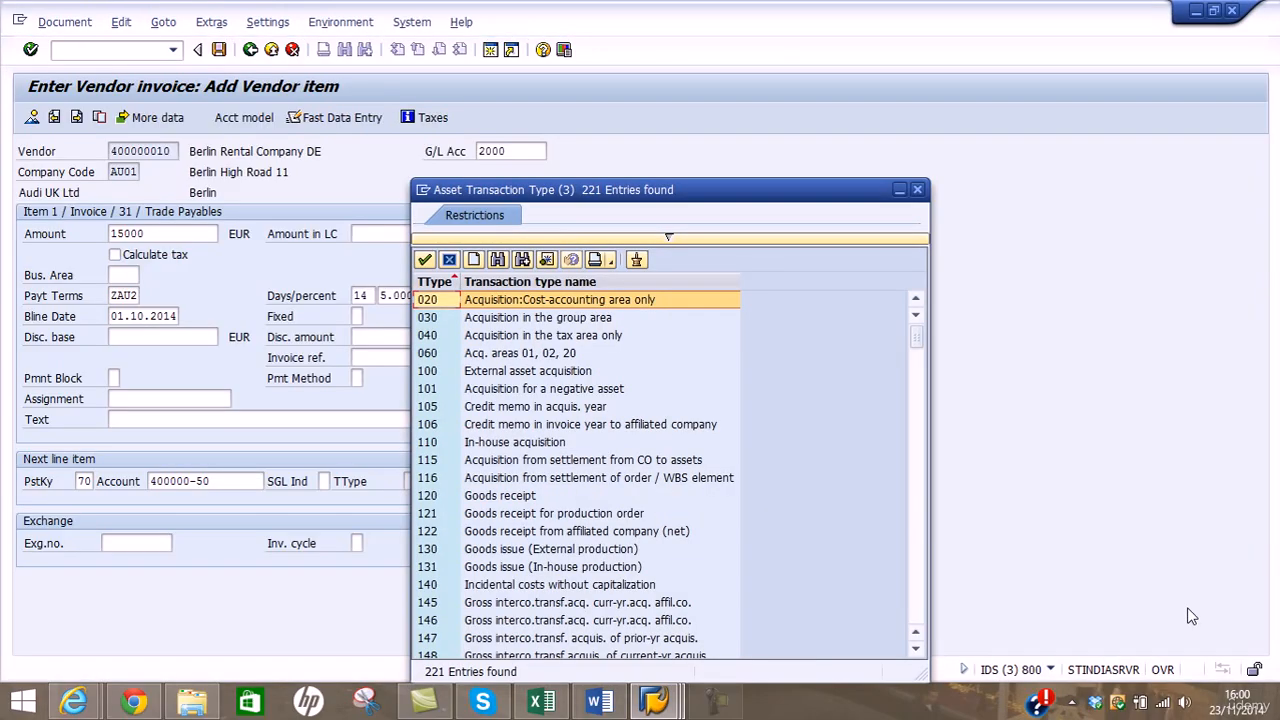
pyautogui.click(476, 374)
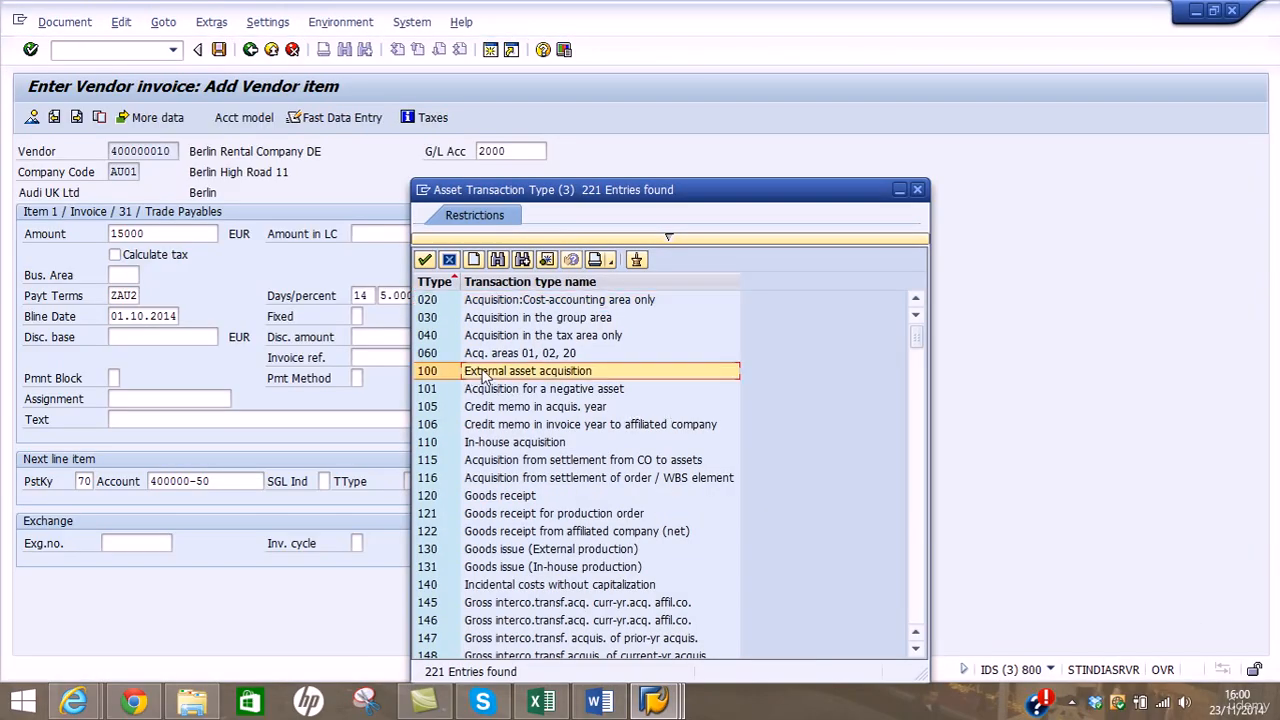
pyautogui.doubleClick(484, 372)
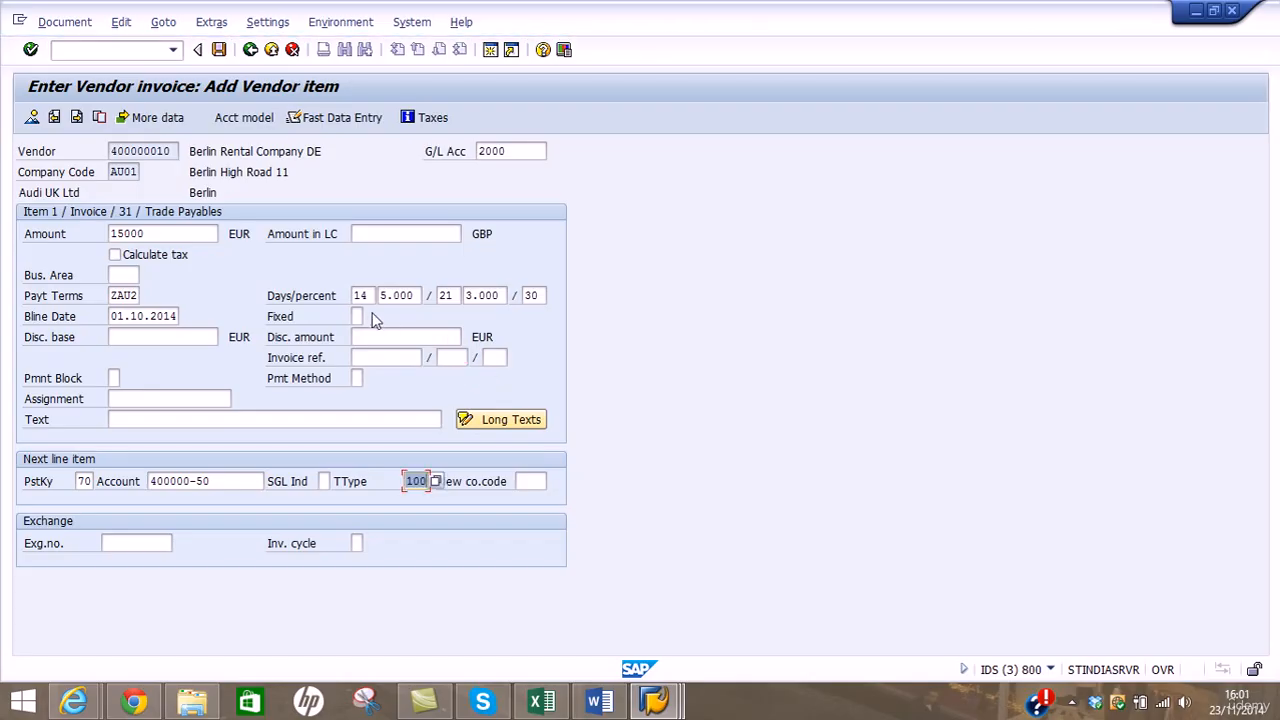
# Proceed to the asset item, enter an amount of 15000 EUR and simulate the document
pyautogui.press('Return')
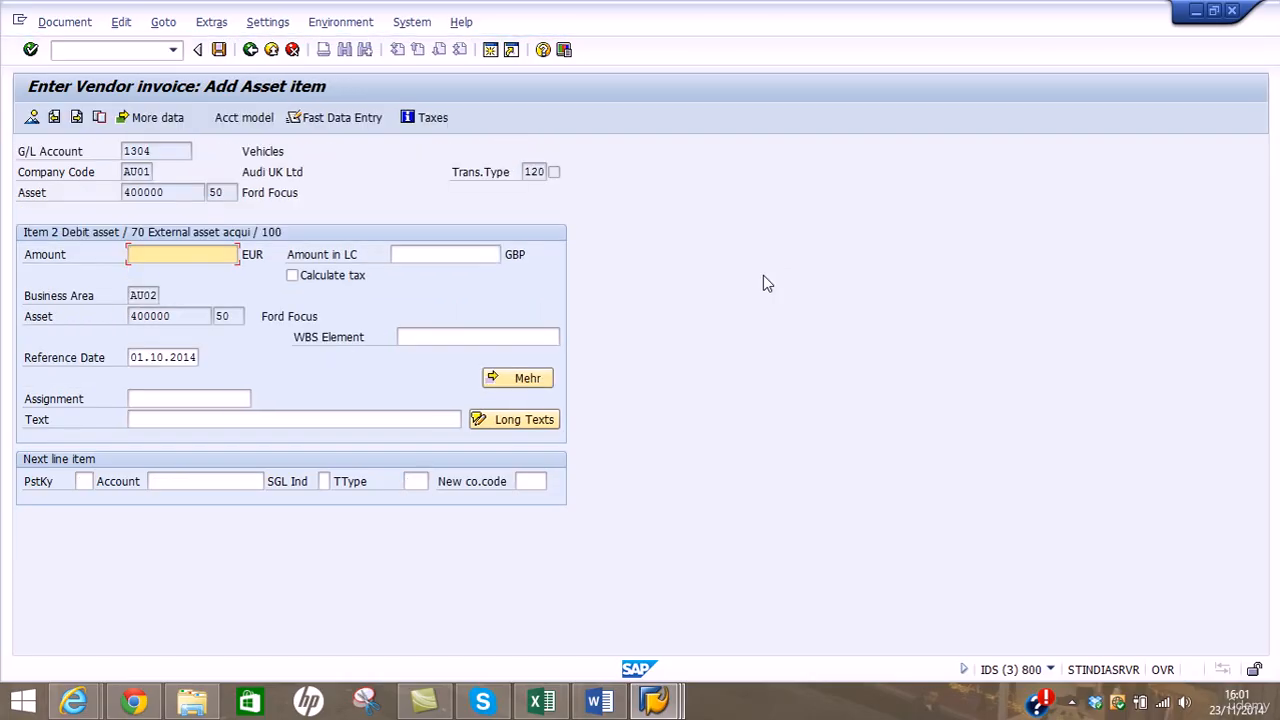
pyautogui.write('15000')
pyautogui.click(66, 22)
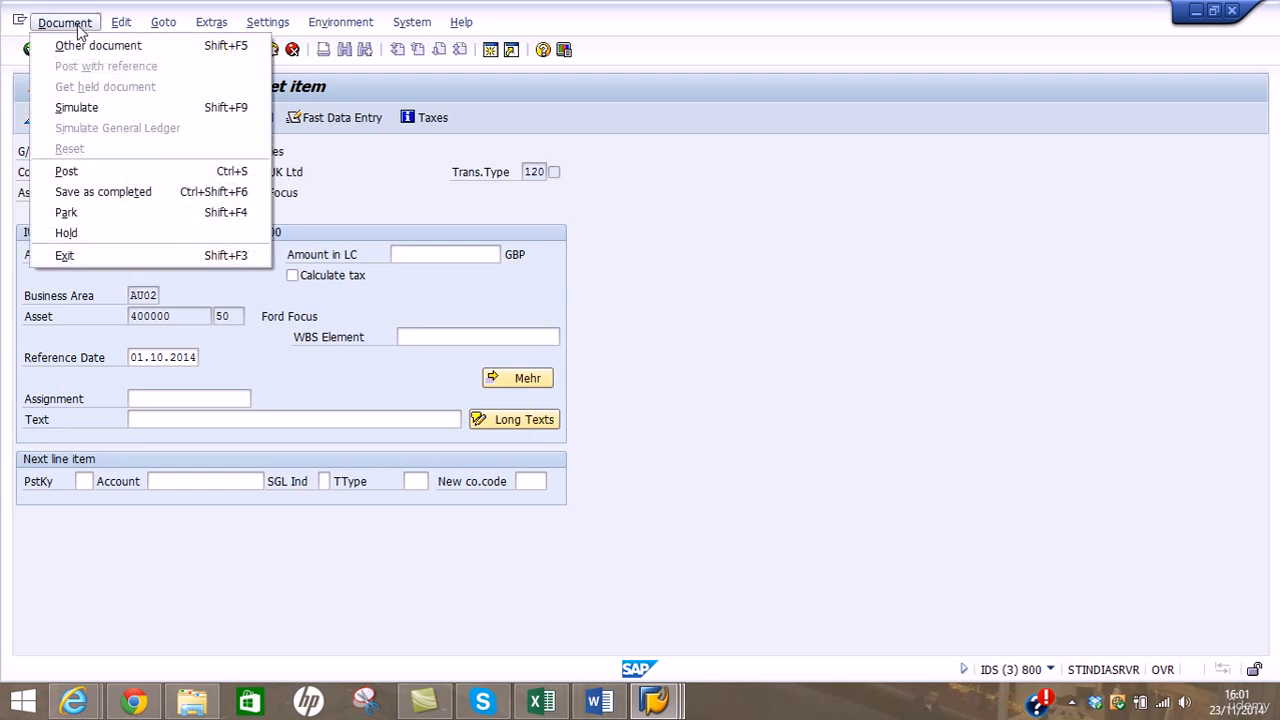
pyautogui.click(93, 108)
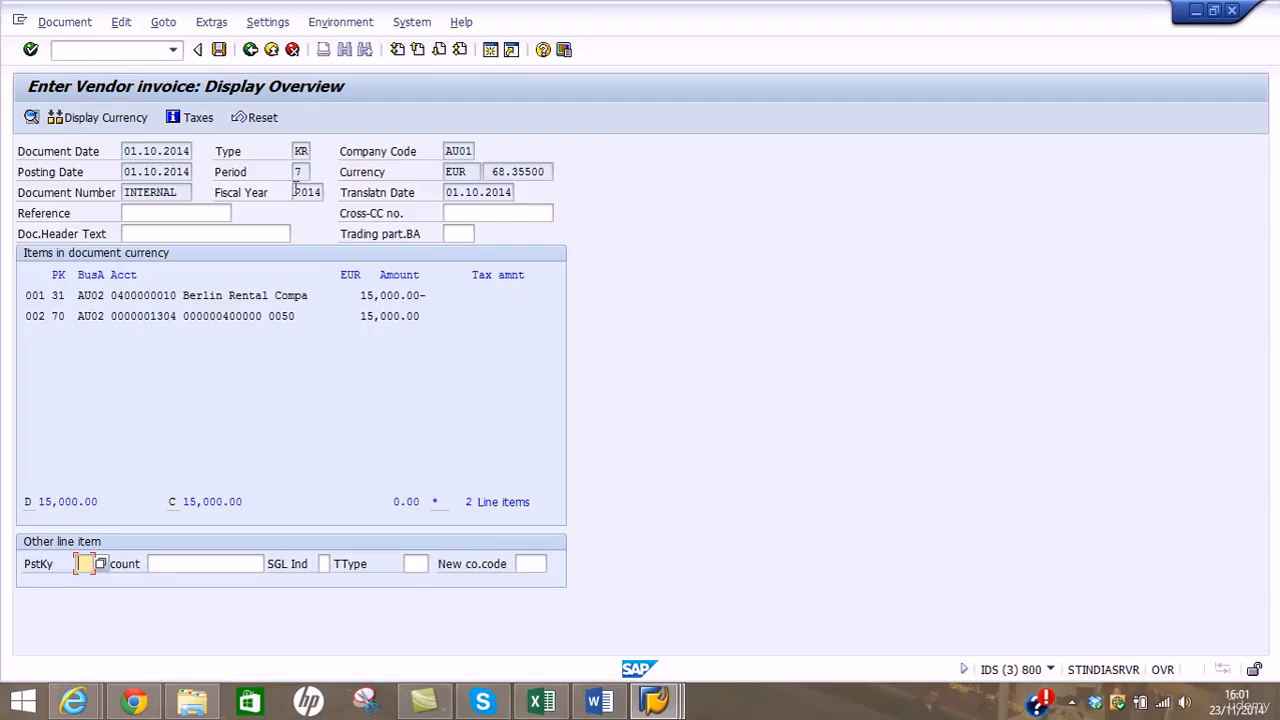
# Post the simulated acquisition document and display the posted document
pyautogui.click(220, 50)
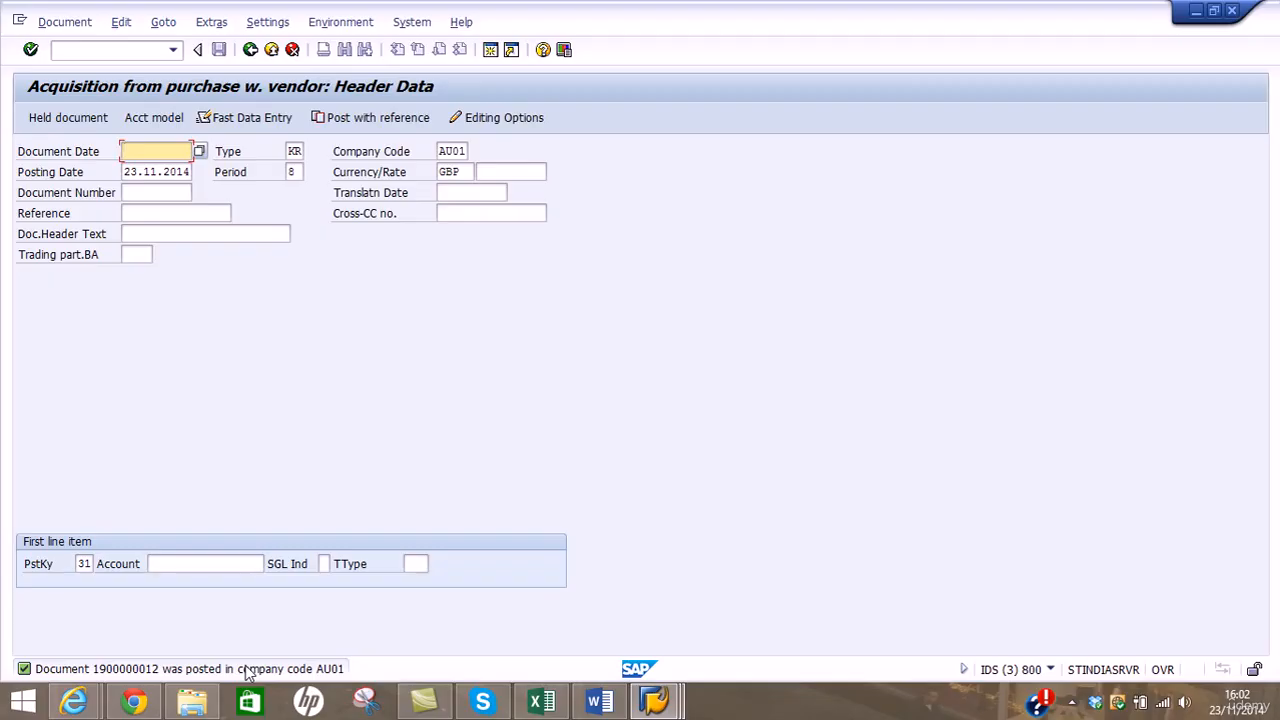
pyautogui.click(73, 30)
pyautogui.click(77, 86)
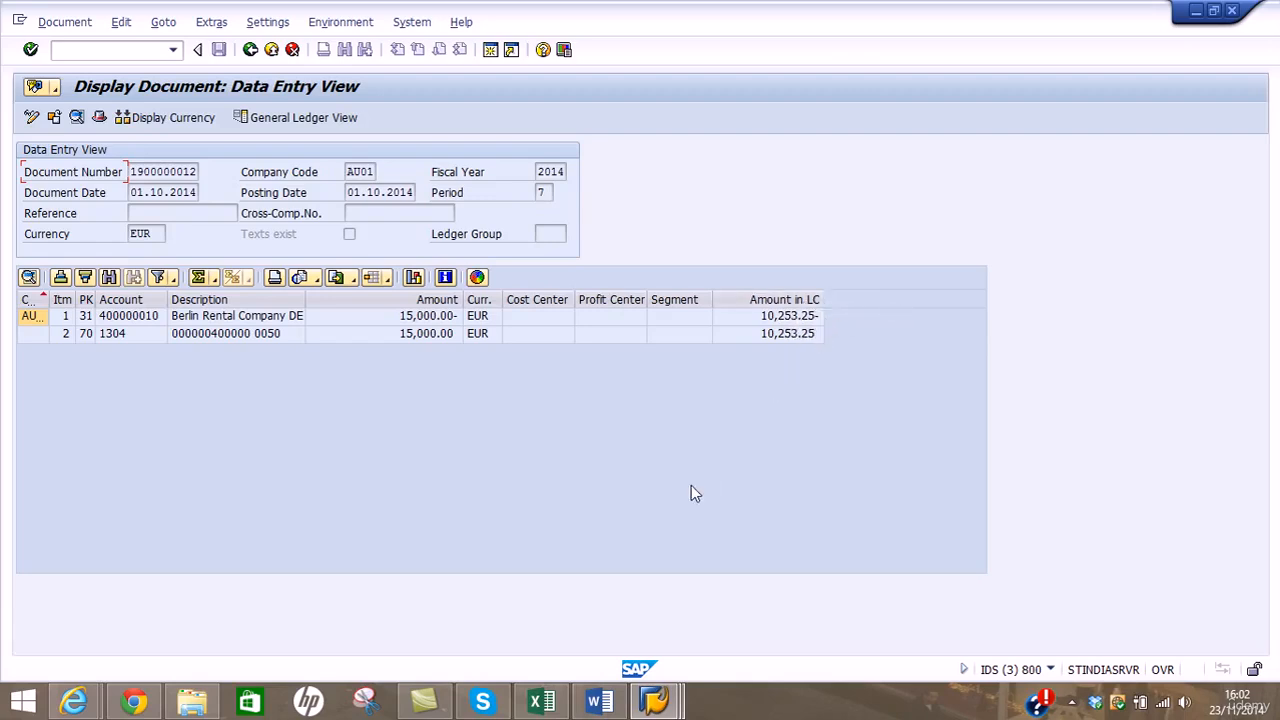
# Switch to the Ford Focus asset master display, reload the asset and check its capitalization and first acquisition dates
pyautogui.click(665, 705)
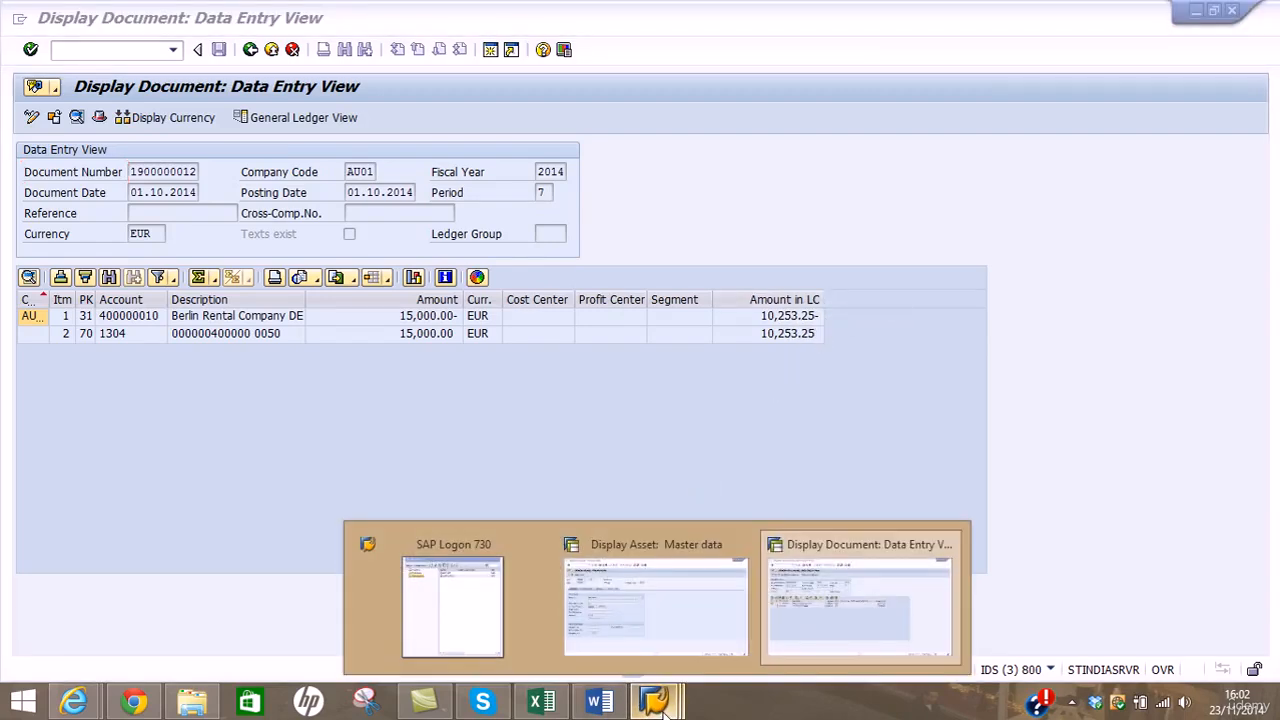
pyautogui.click(658, 610)
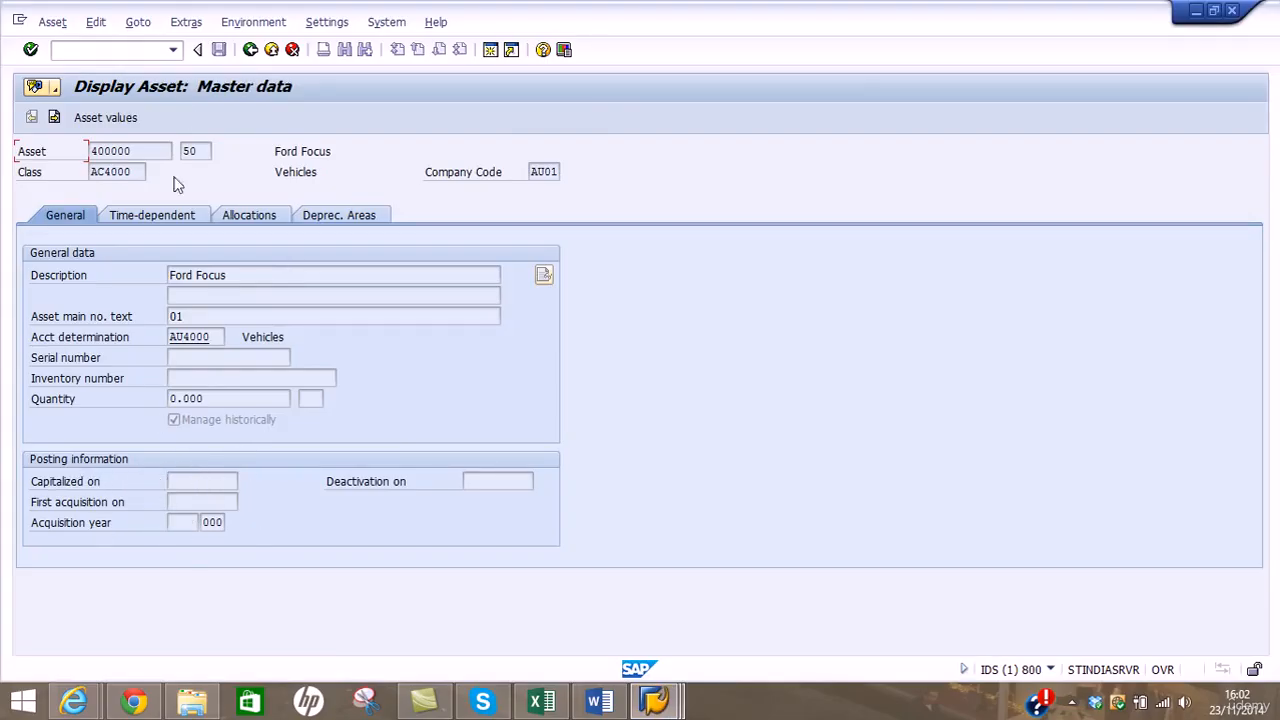
pyautogui.click(250, 52)
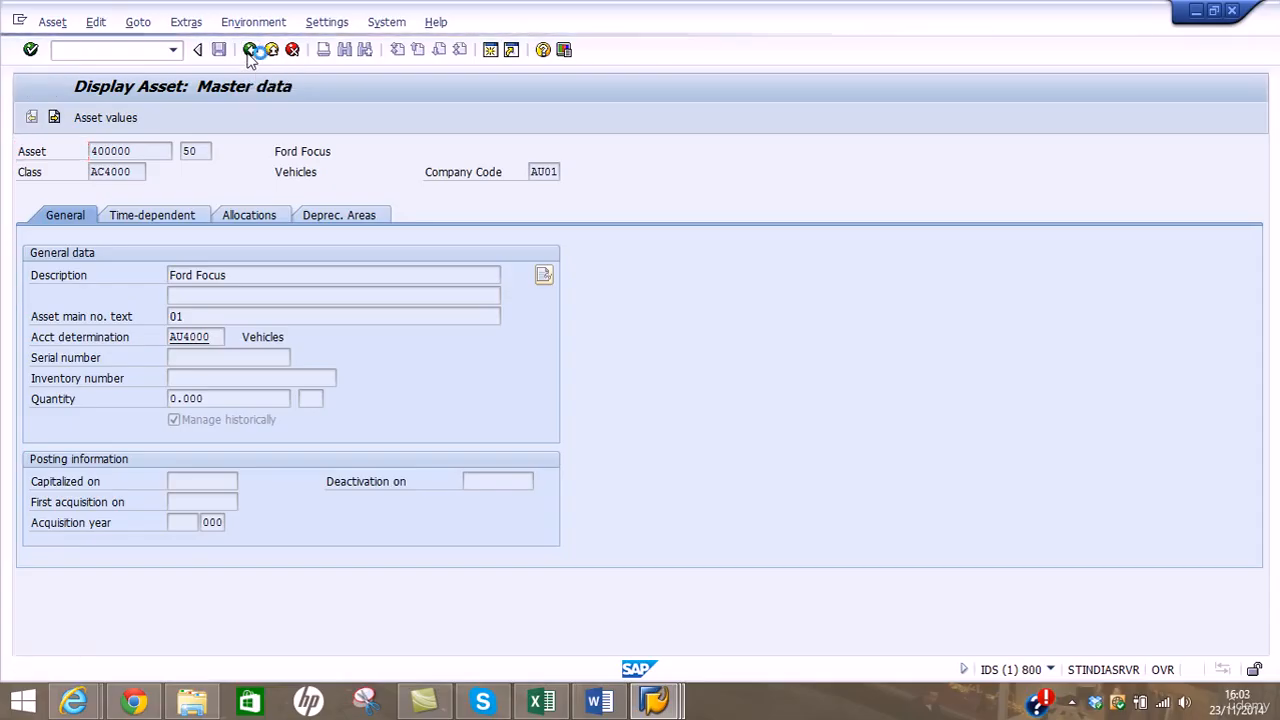
pyautogui.click(30, 49)
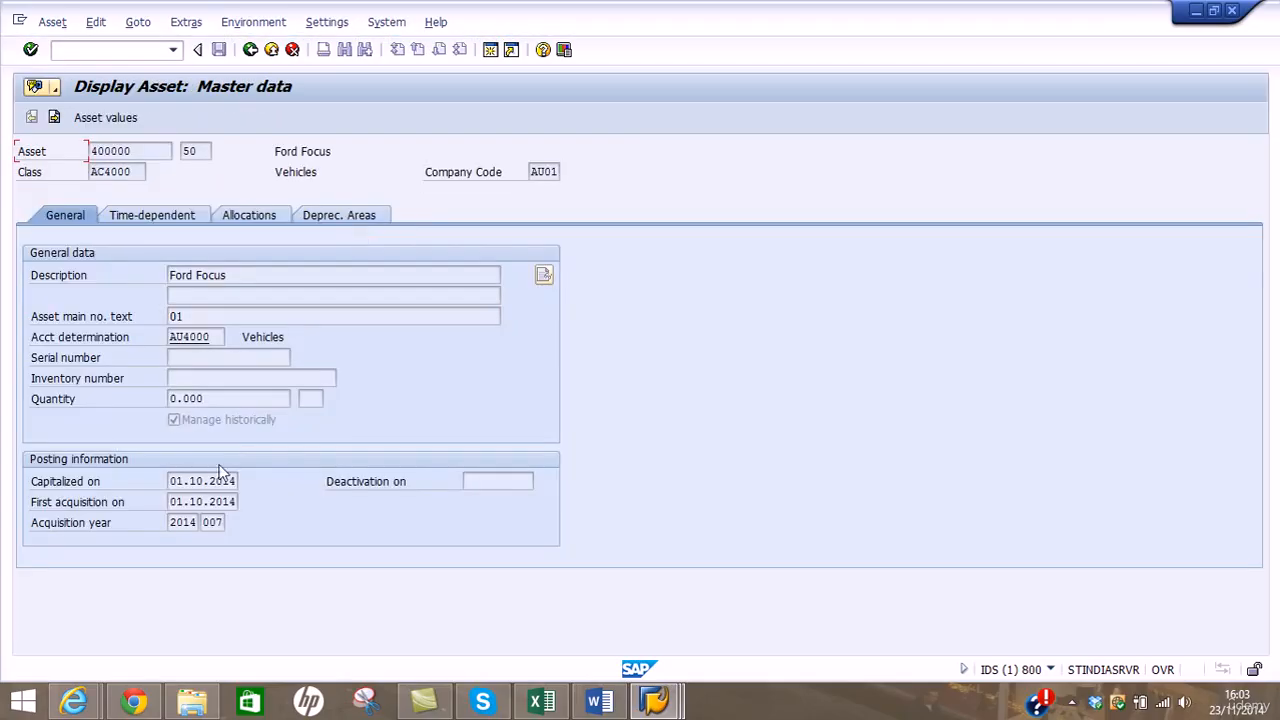
pyautogui.click(172, 483)
pyautogui.click(176, 503)
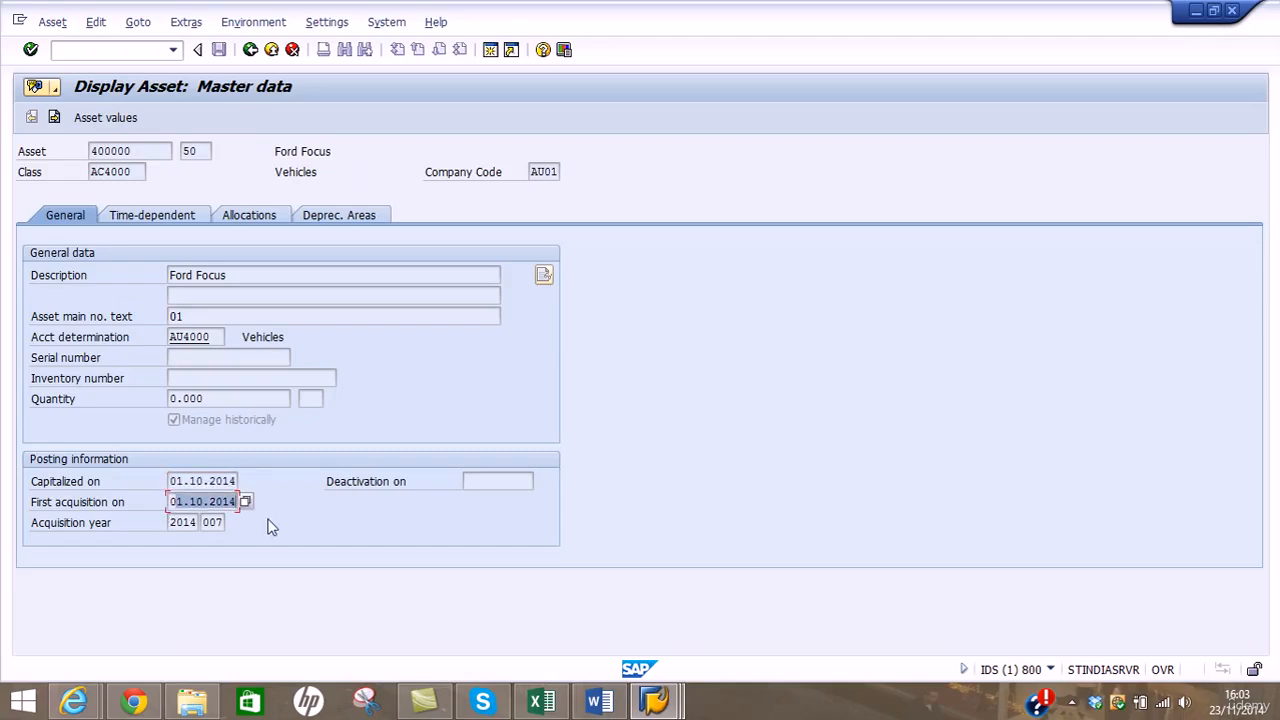
# Show the Ford Focus asset's values in Asset Explorer and examine its related vendor and cost center
pyautogui.click(113, 125)
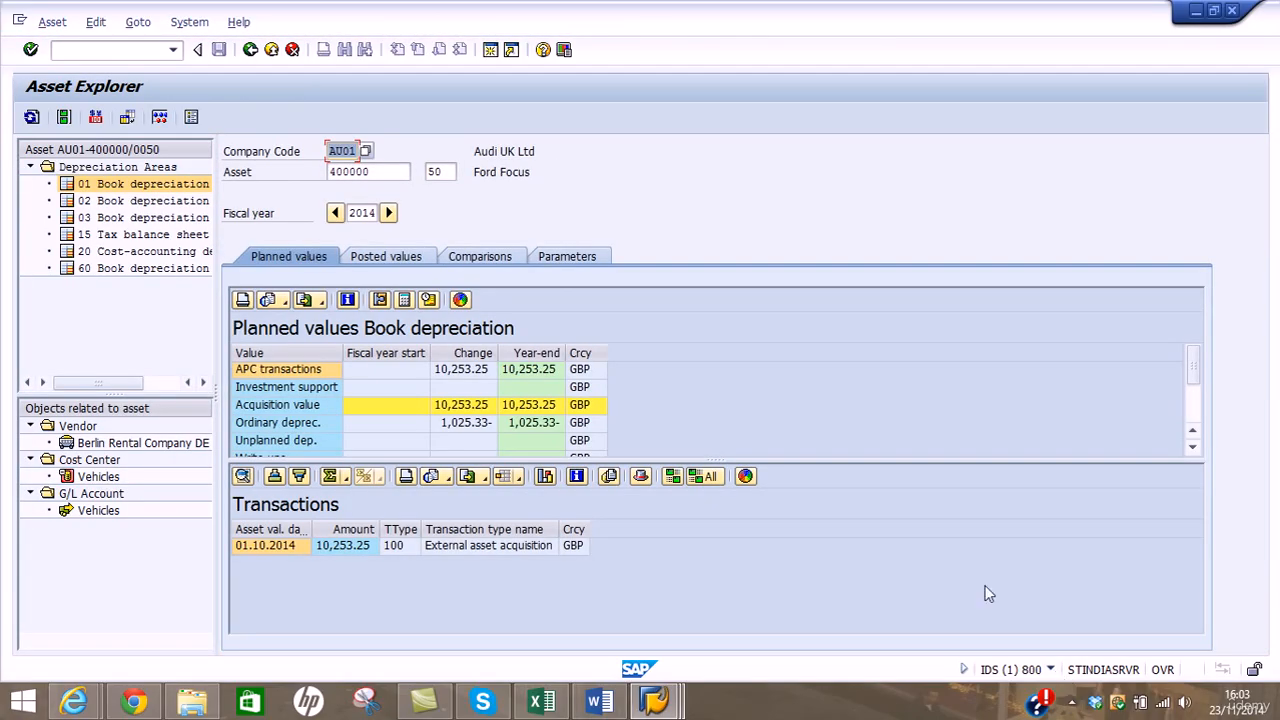
pyautogui.moveTo(396, 172); pyautogui.dragTo(330, 172)
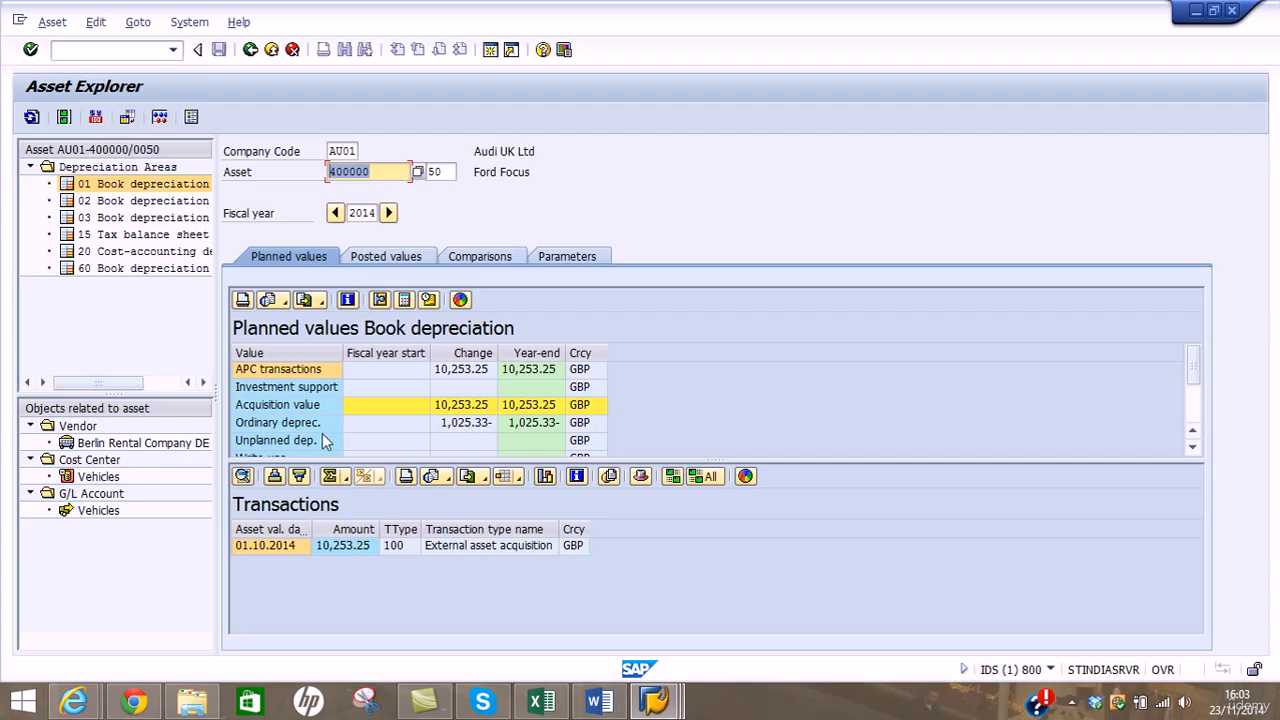
pyautogui.click(146, 448)
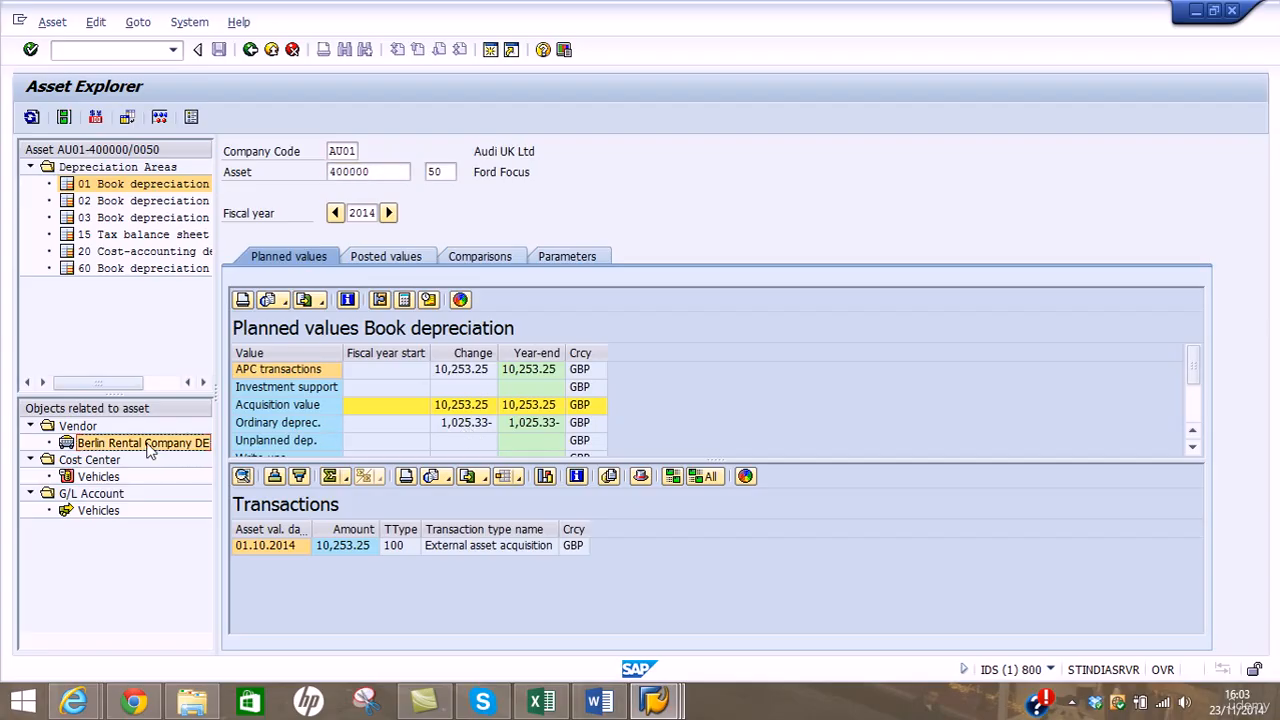
pyautogui.click(100, 477)
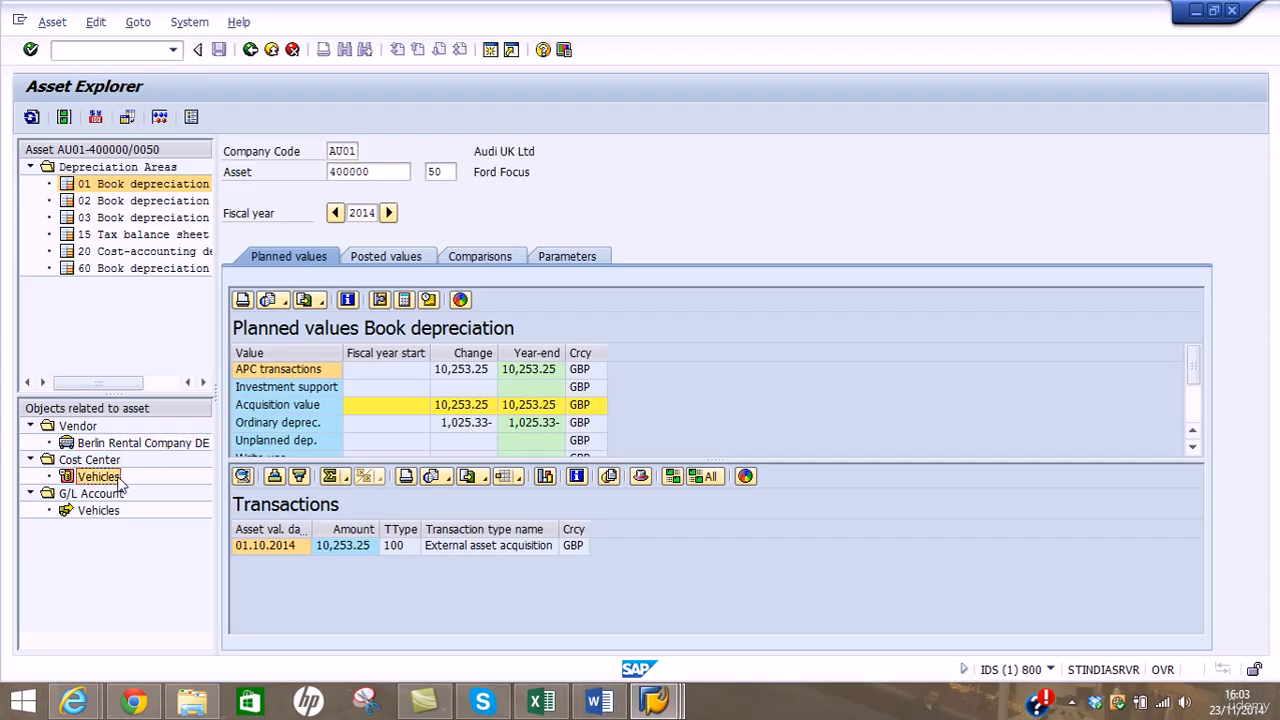
# Apply the EUR Euro translation method to display the Ford Focus asset's values in euros
pyautogui.click(96, 119)
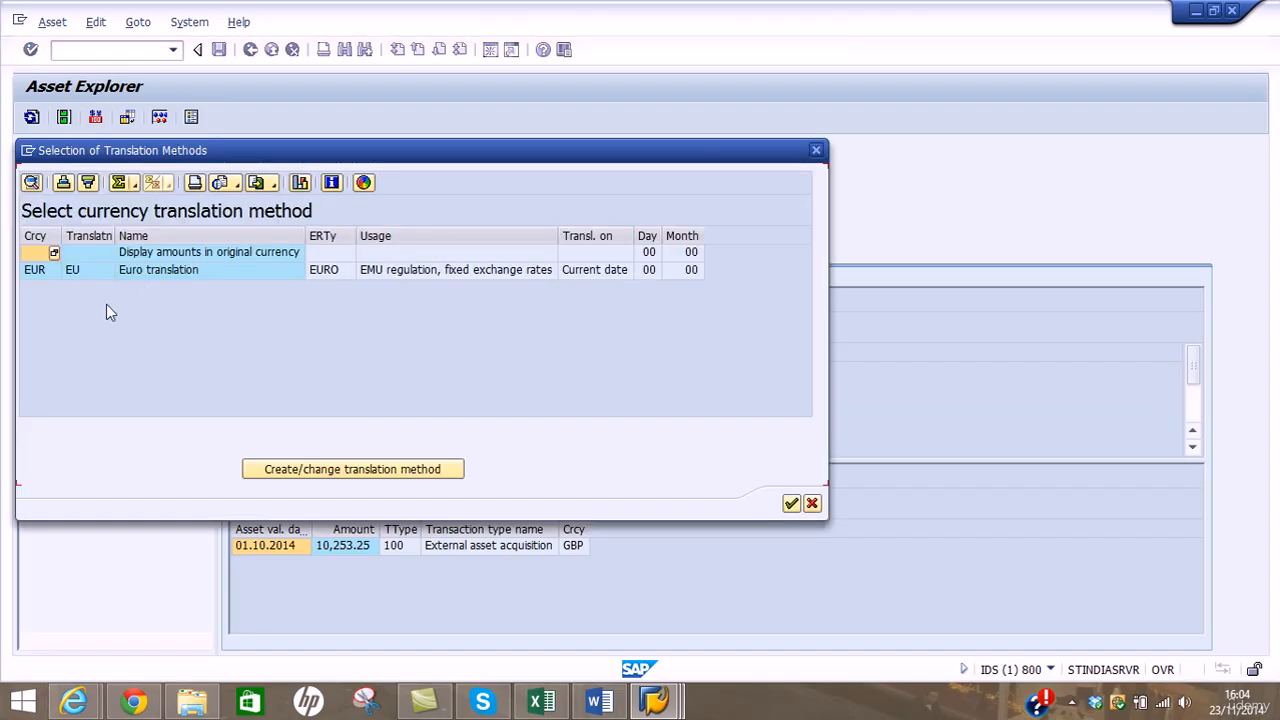
pyautogui.click(33, 272)
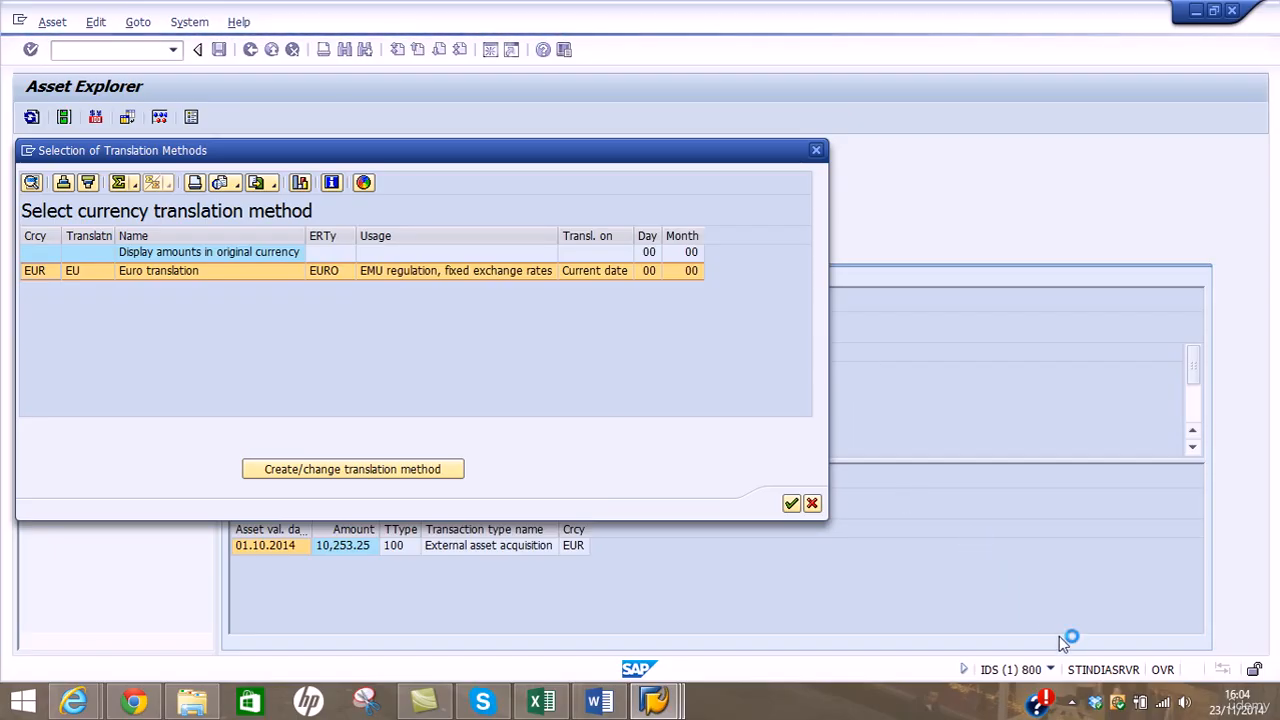
pyautogui.click(1072, 703)
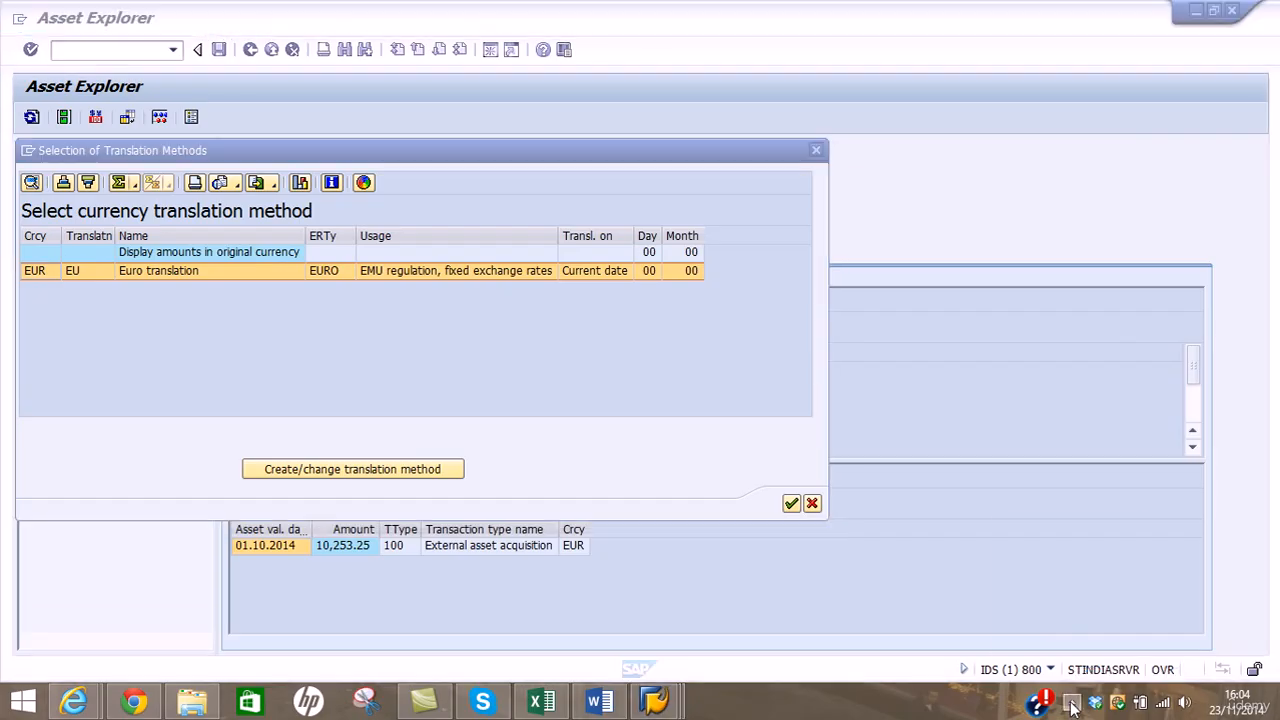
pyautogui.click(1055, 544)
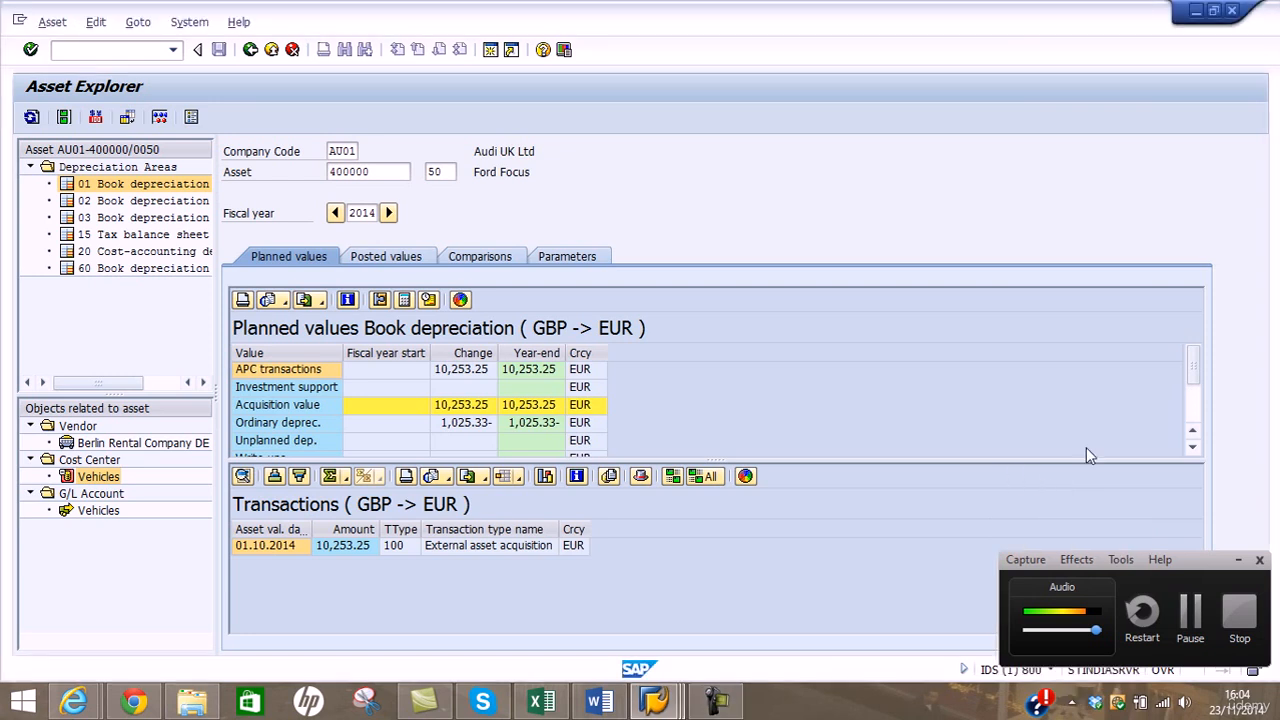
pyautogui.click(1238, 562)
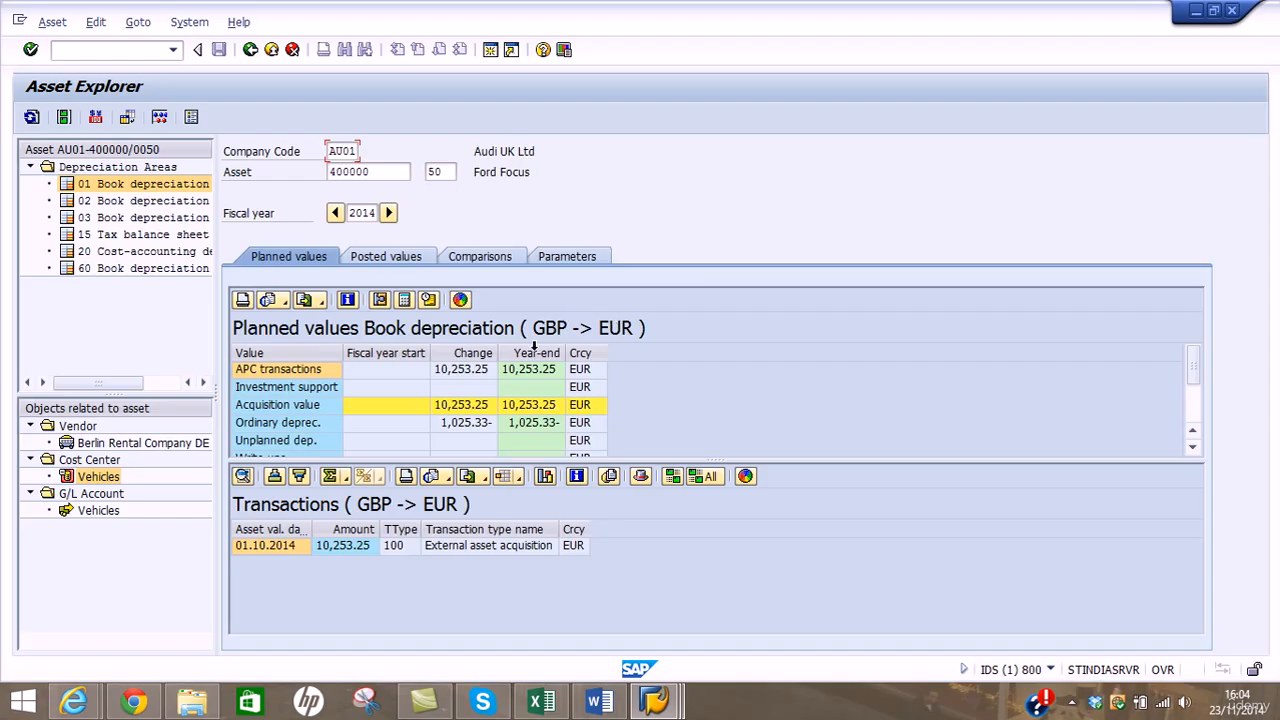
# Review the Ford Focus asset's posted depreciation values and its yearly book depreciation comparison for 2014 to 2019
pyautogui.click(407, 258)
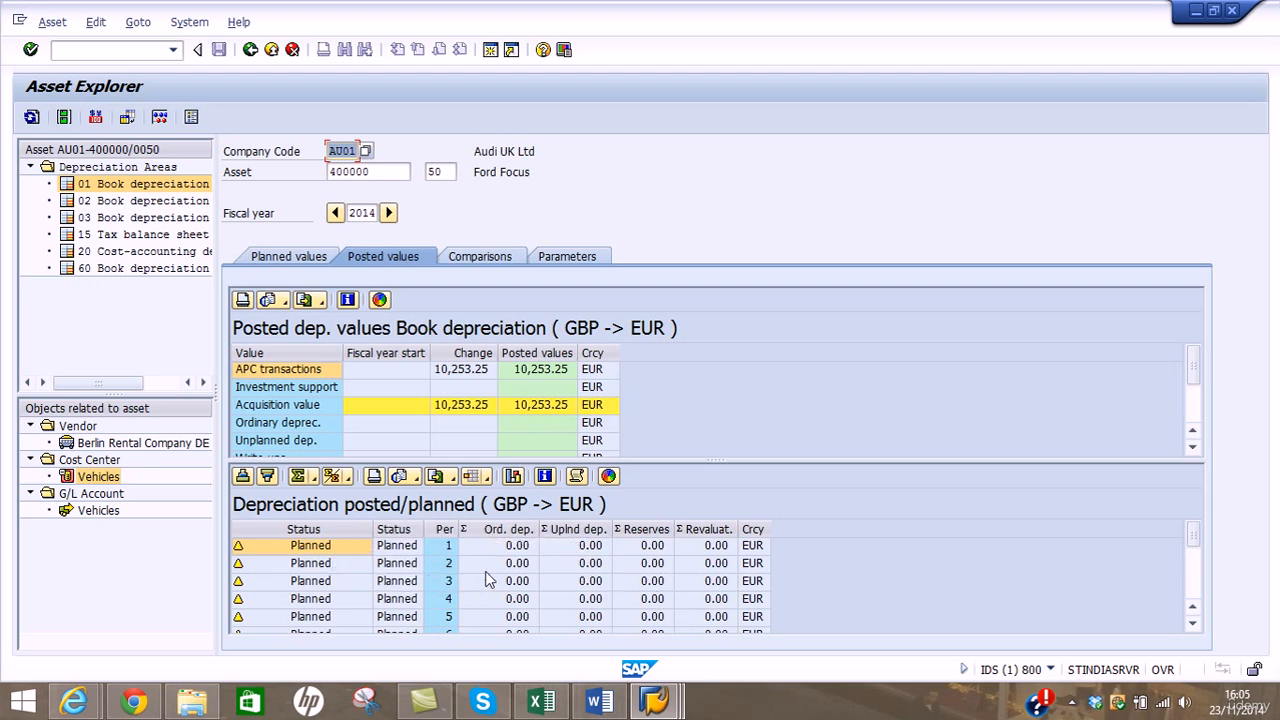
pyautogui.click(479, 259)
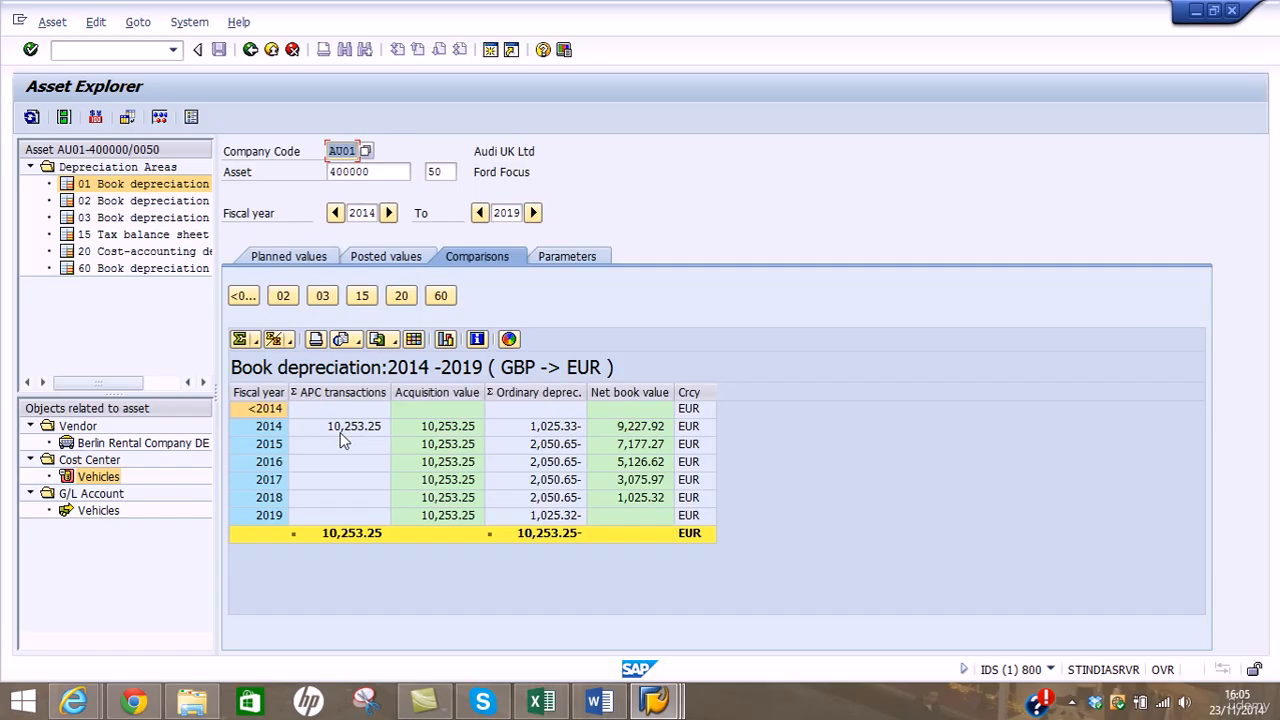
pyautogui.click(375, 258)
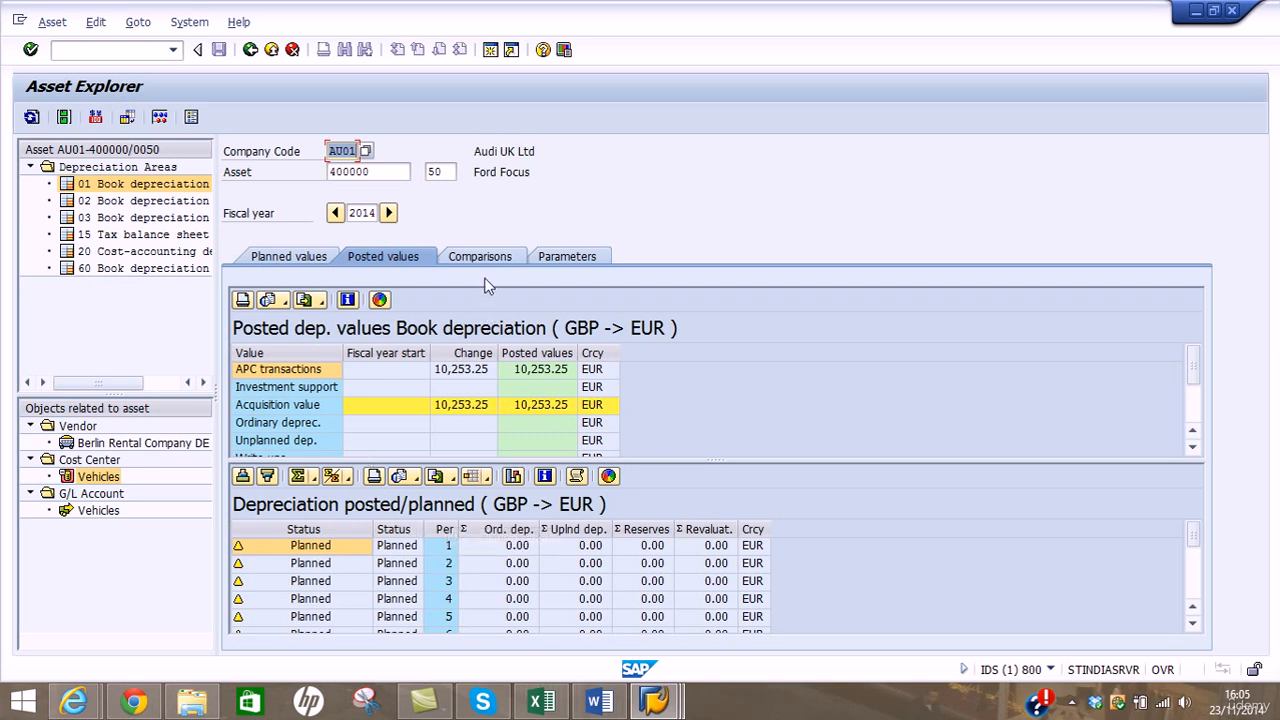
pyautogui.click(493, 256)
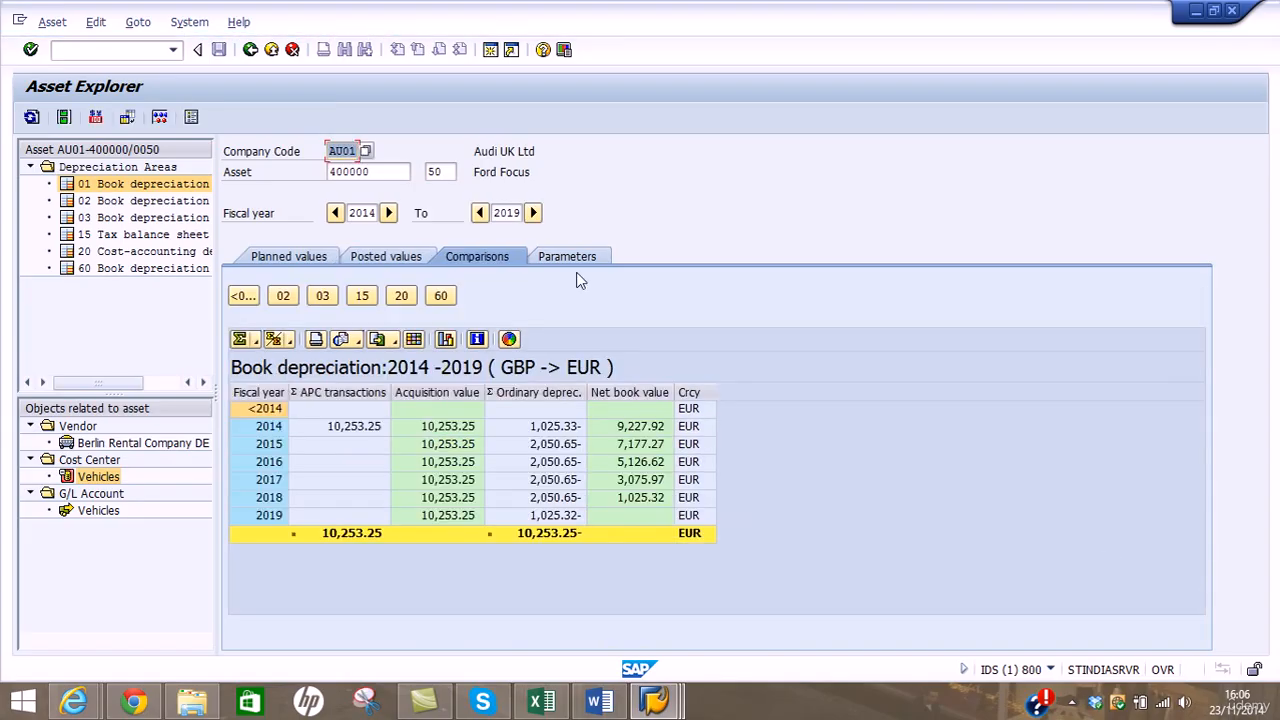
# Examine the Ford Focus asset's planned depreciation for each posting period against its yearly comparison for 2014 to 2019
pyautogui.click(401, 258)
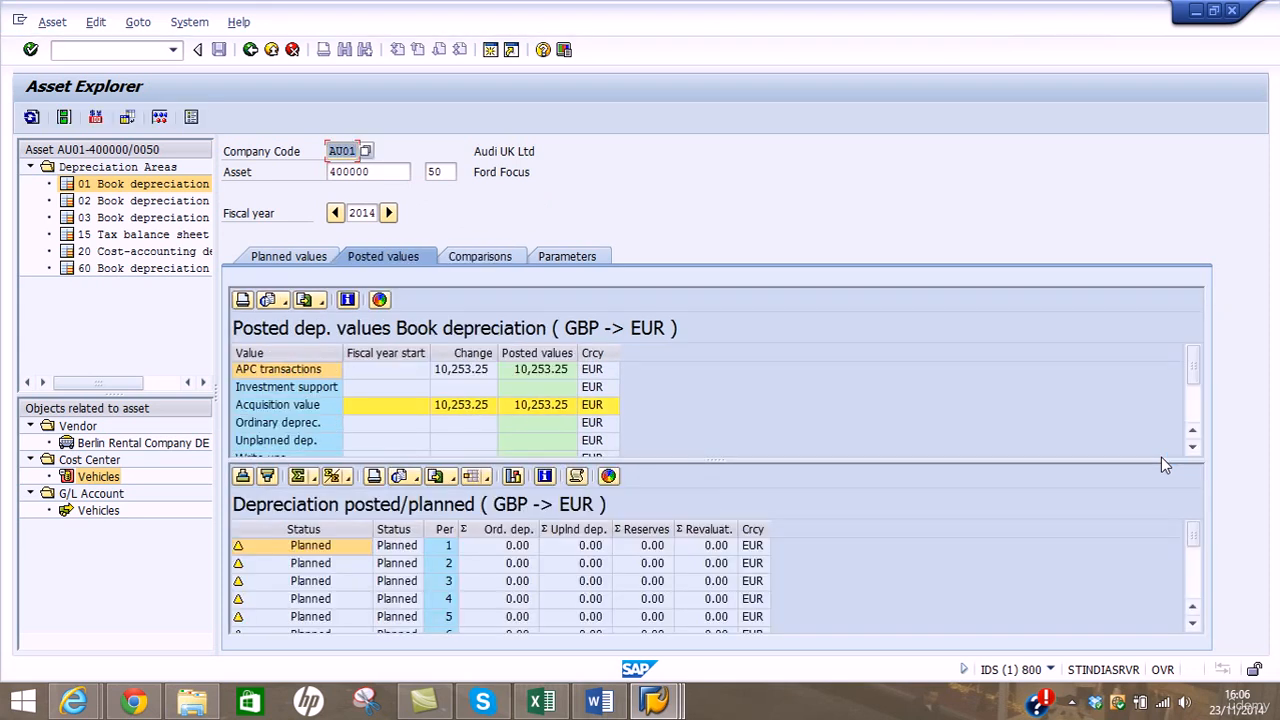
pyautogui.click(1192, 624)
pyautogui.click(1192, 624)
pyautogui.click(1192, 624)
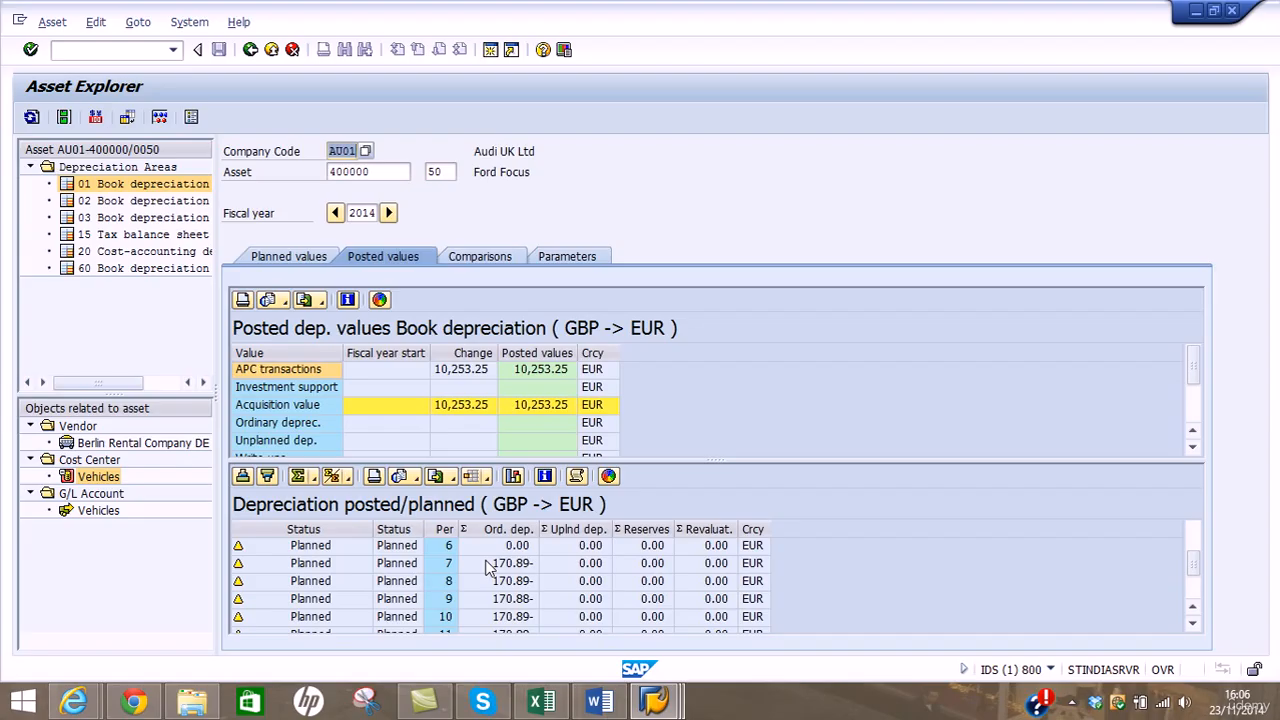
pyautogui.click(484, 259)
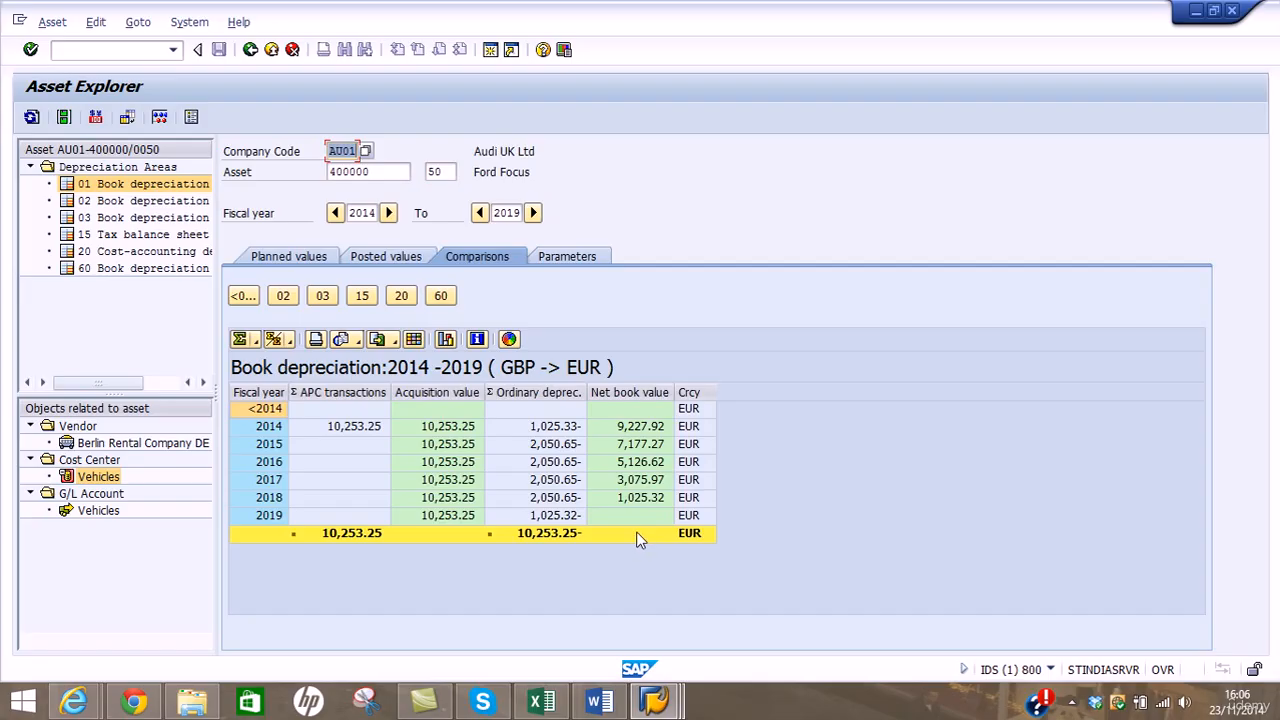
# Check the depreciation parameters for area 01, including start date and useful life, and widen the depreciation area and related objects overview
pyautogui.click(575, 257)
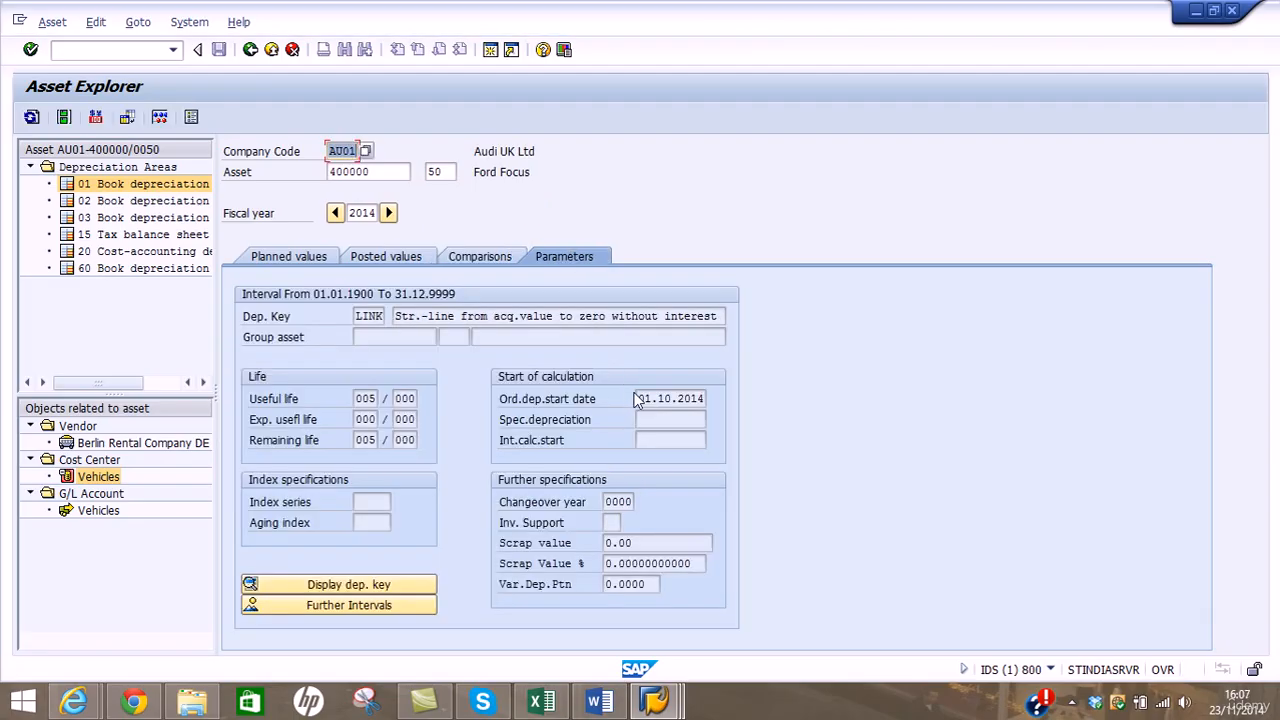
pyautogui.moveTo(639, 398); pyautogui.dragTo(716, 402)
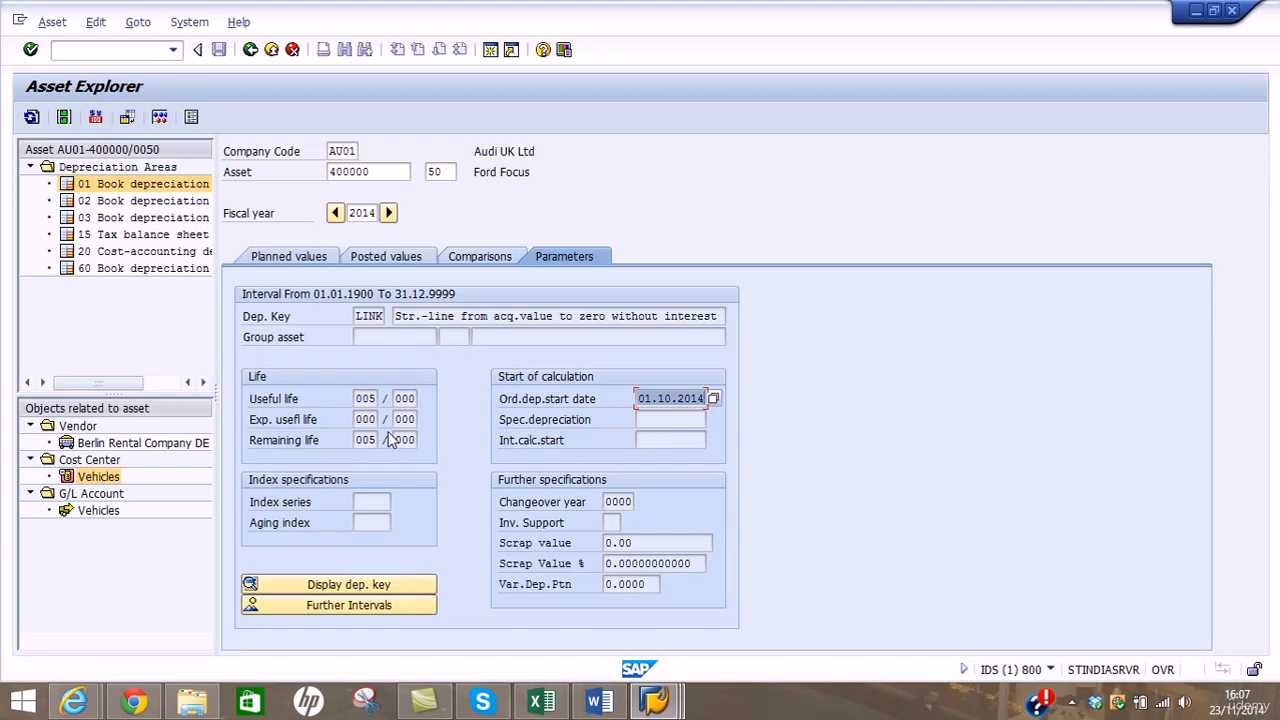
pyautogui.click(376, 398)
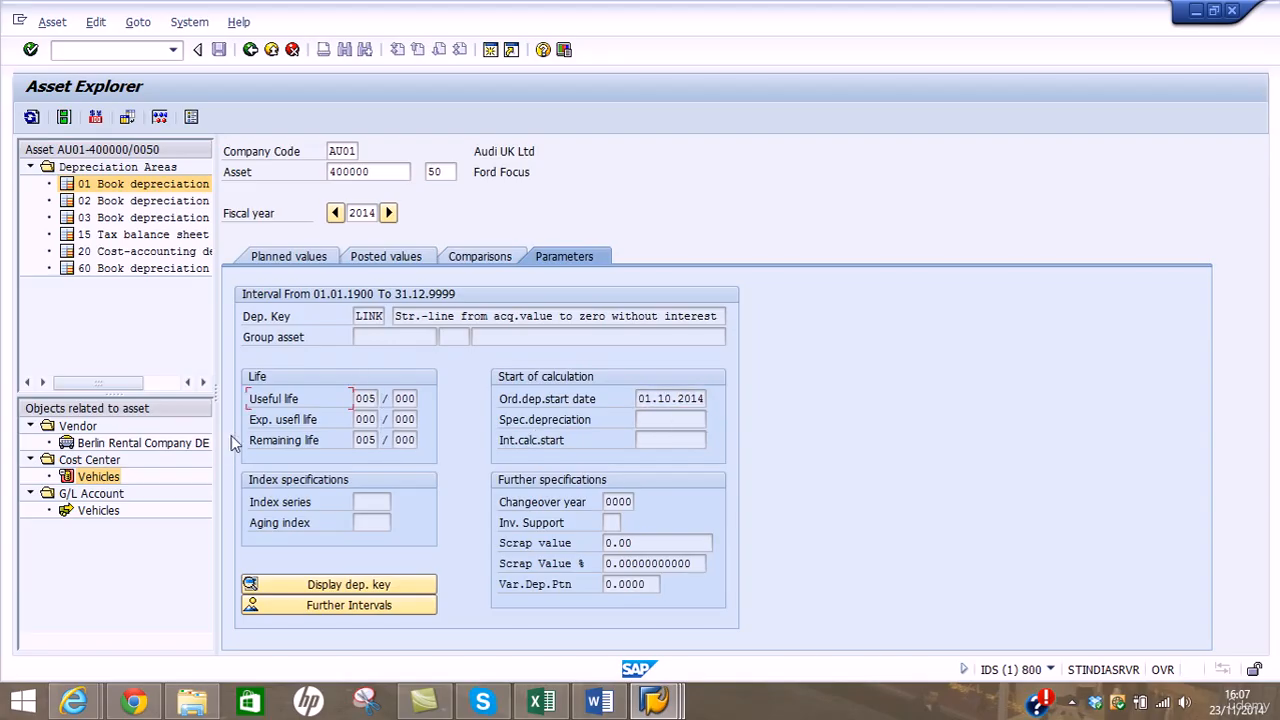
pyautogui.moveTo(215, 400); pyautogui.dragTo(333, 398)
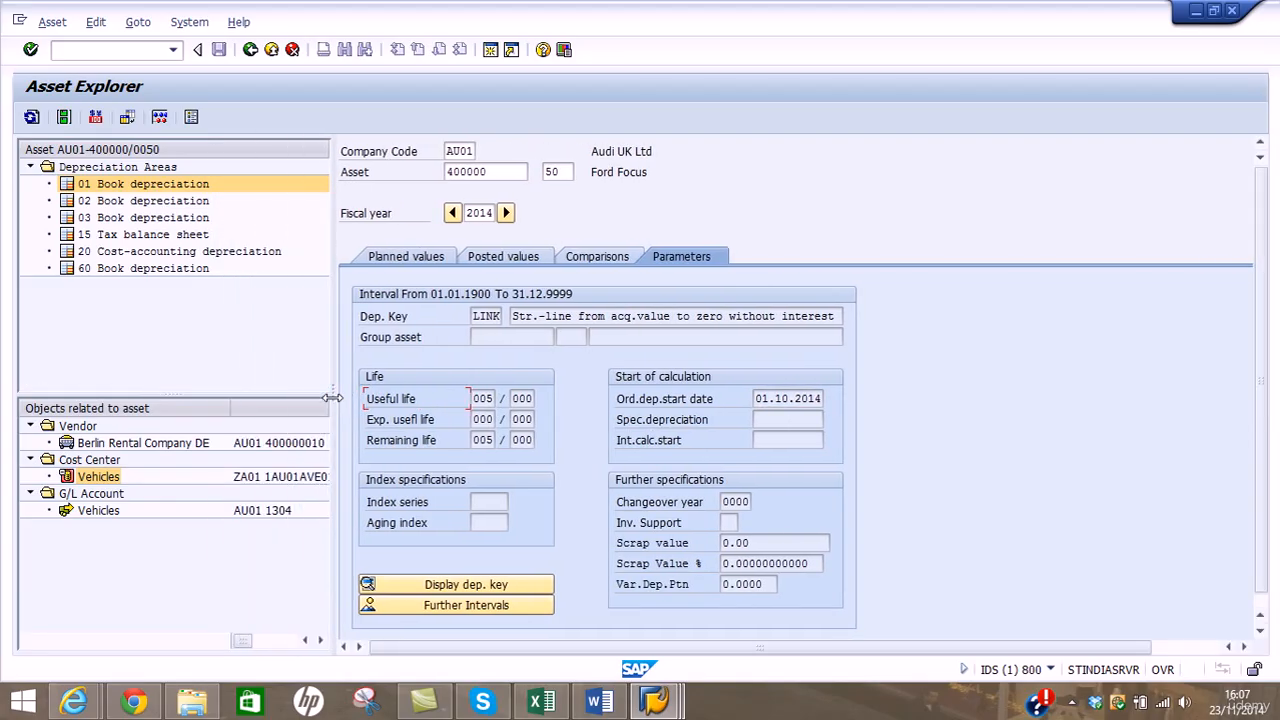
# Return to the asset's planned values and view them for book depreciation areas 02 and 03
pyautogui.click(410, 262)
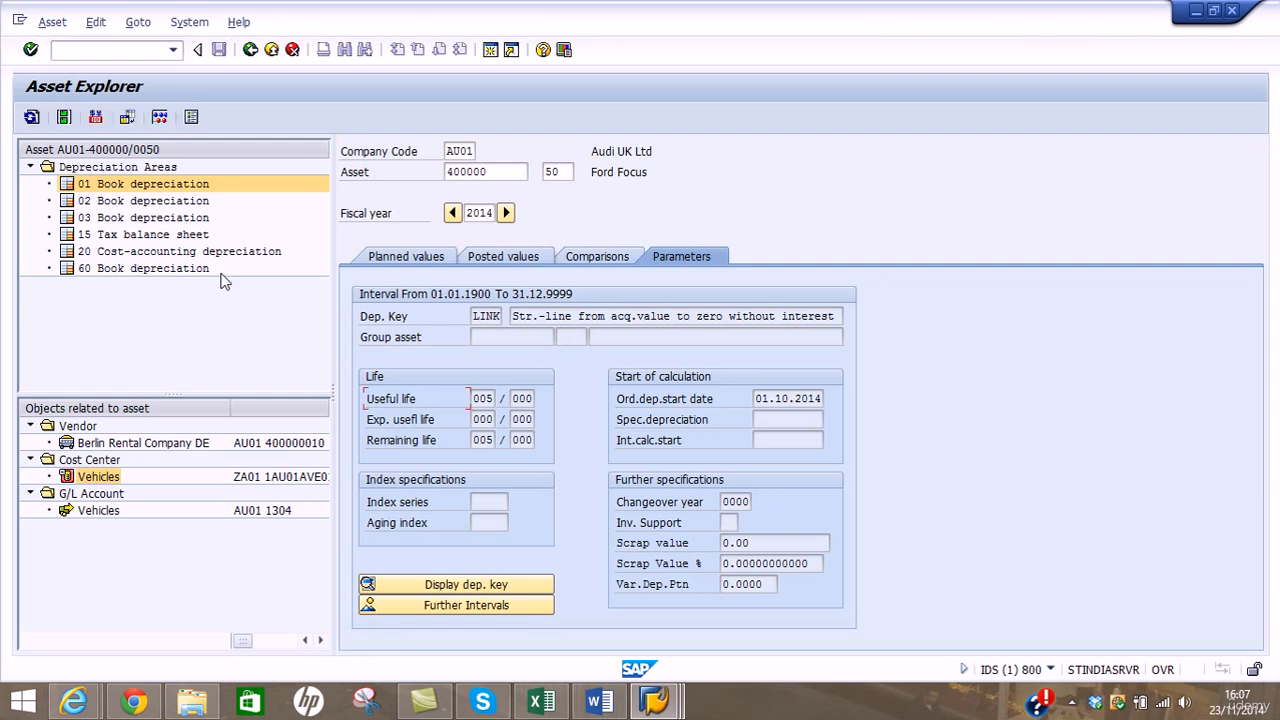
pyautogui.click(413, 256)
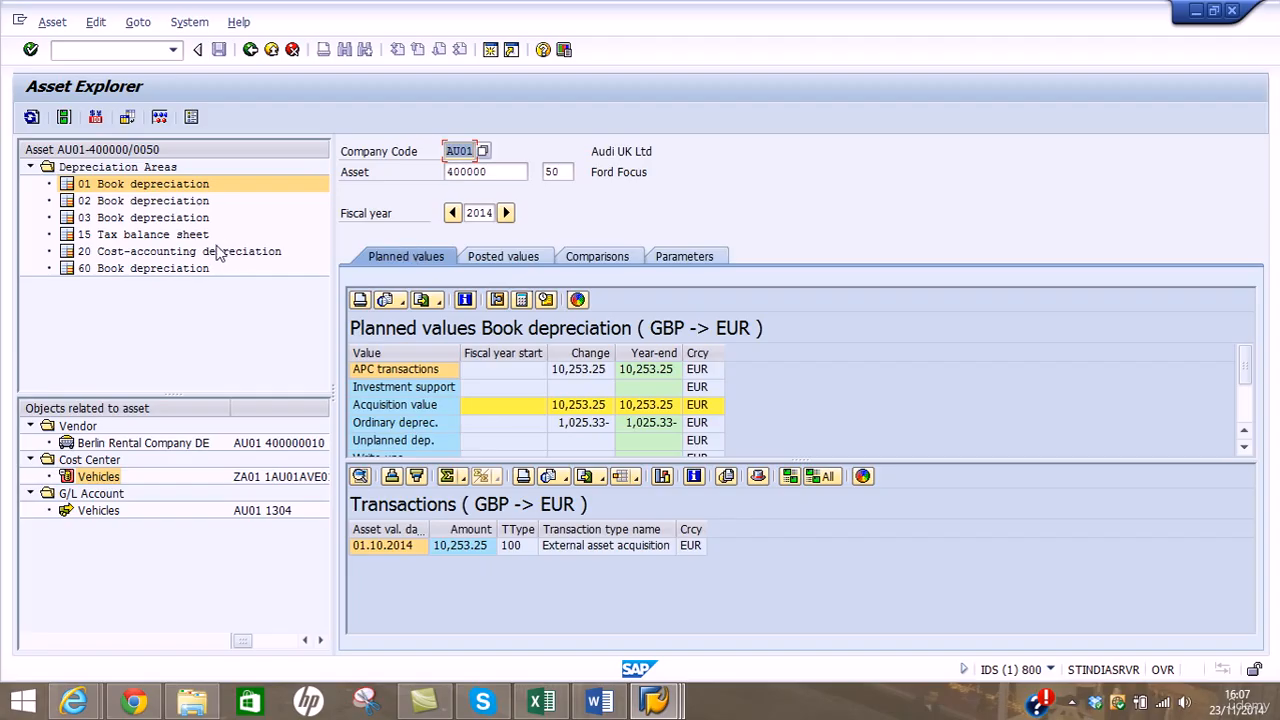
pyautogui.click(139, 201)
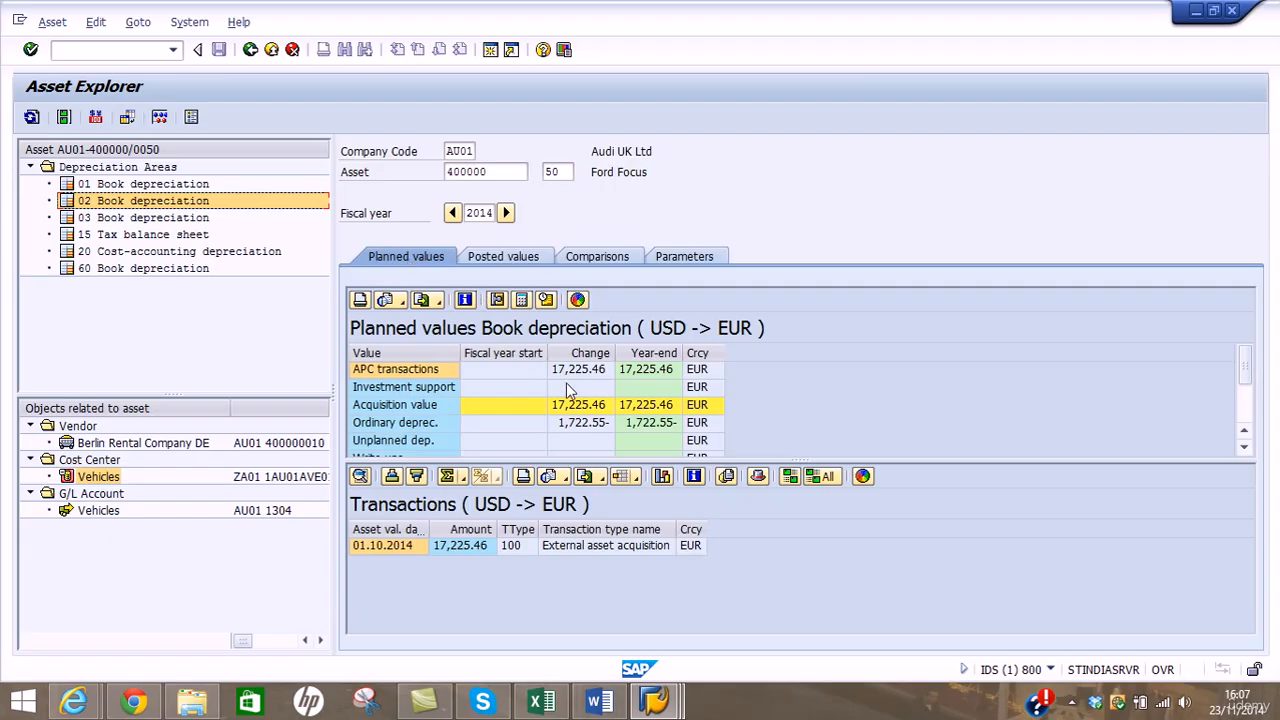
pyautogui.click(175, 219)
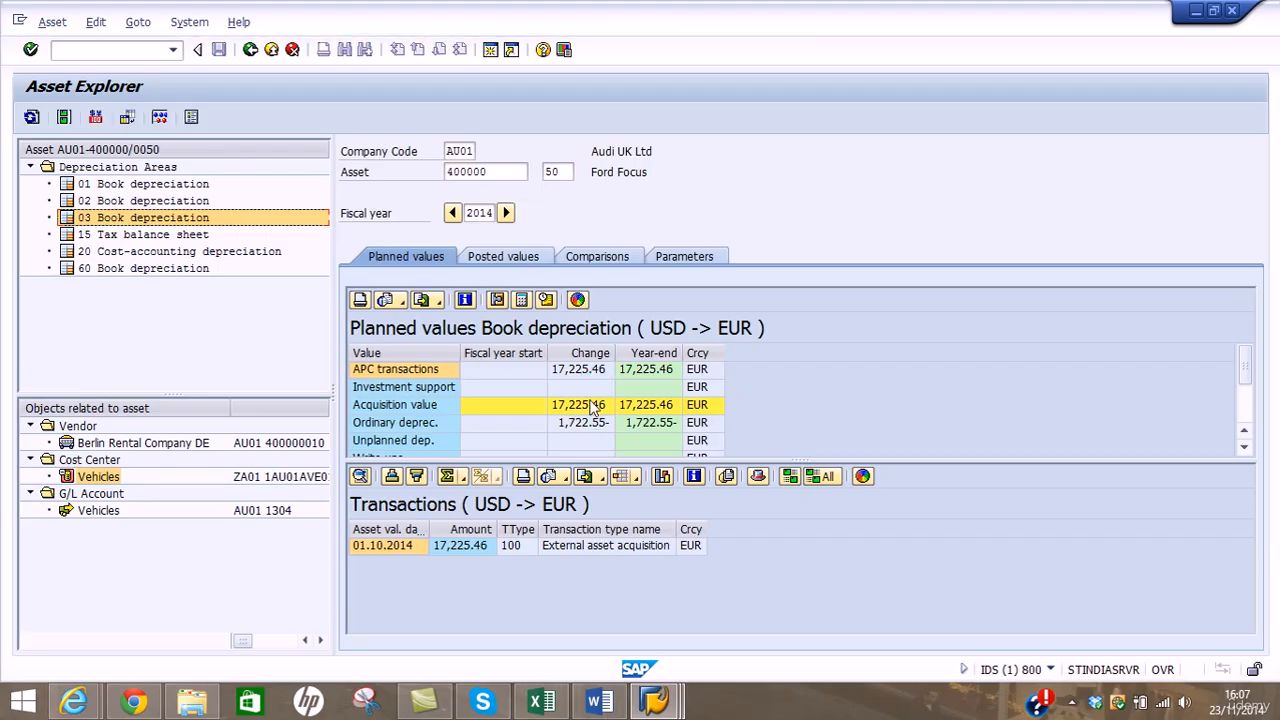
# Apply the translation method "Display amounts in original currency" to the values of depreciation area 03
pyautogui.click(96, 118)
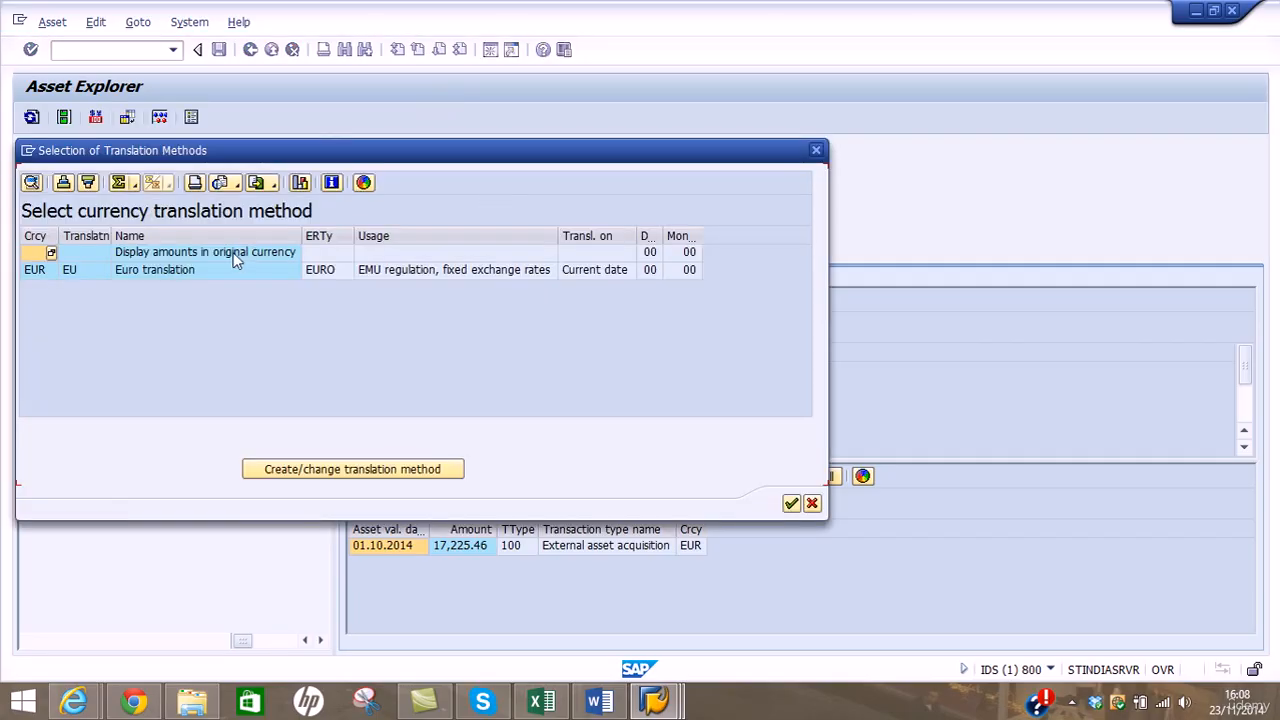
pyautogui.click(235, 256)
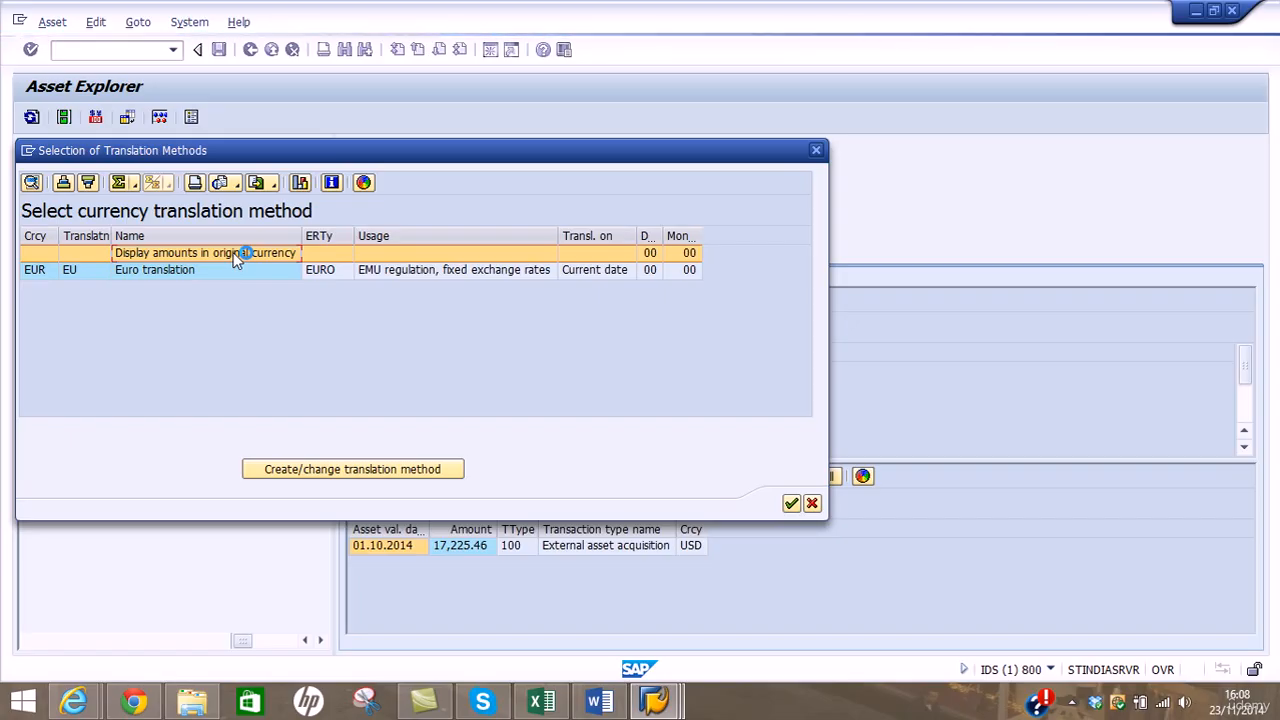
pyautogui.doubleClick(233, 252)
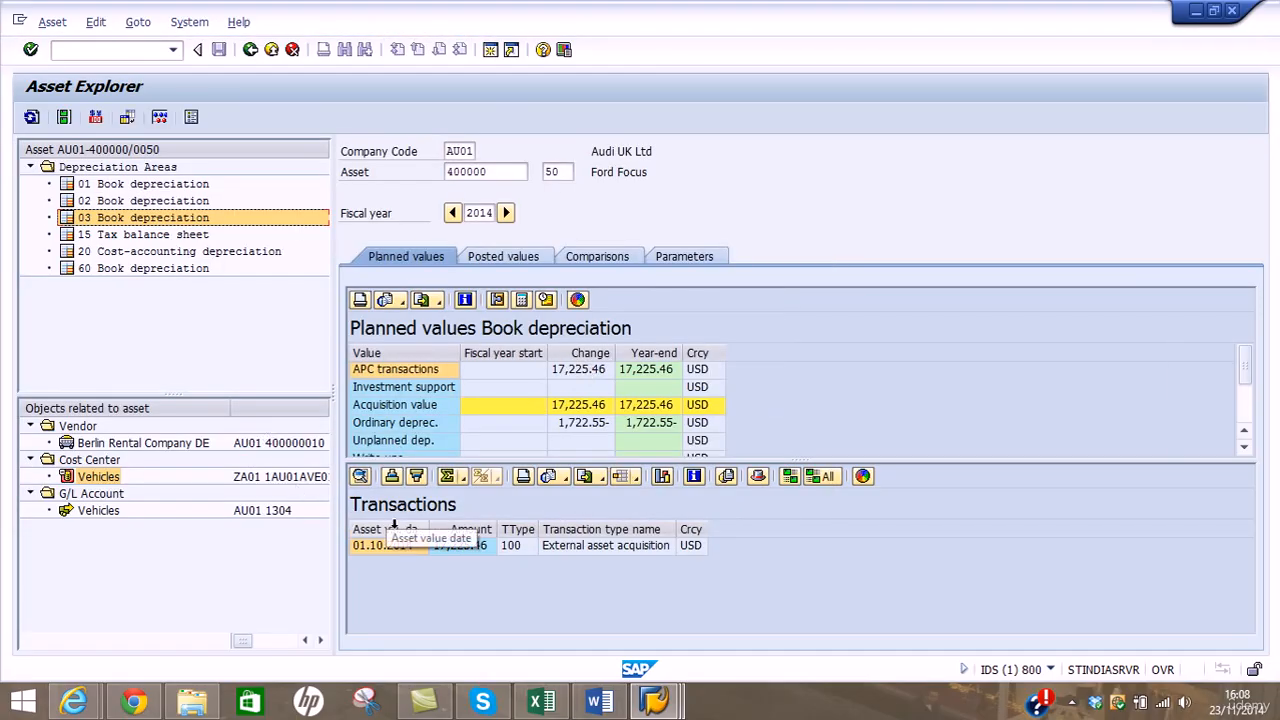
# View the external asset acquisition's document and the related vendor Berlin Rental Company DE, returning to the asset's values each time
pyautogui.doubleClick(429, 544)
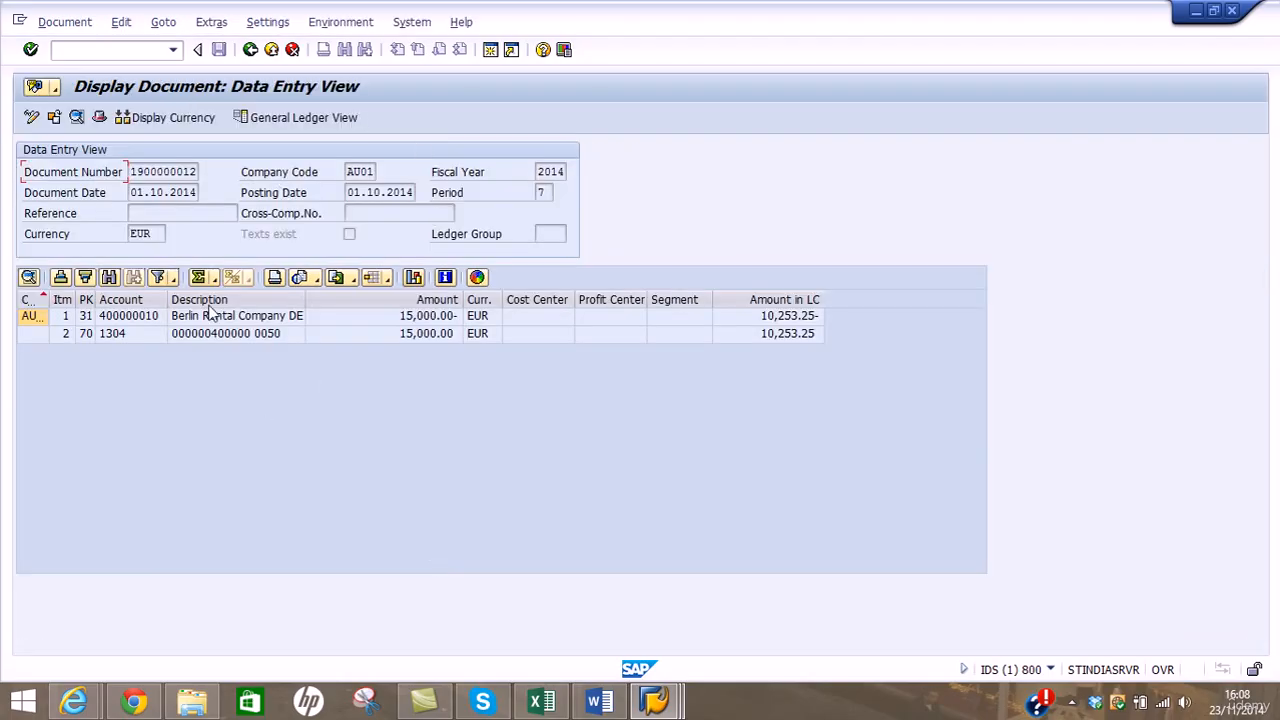
pyautogui.click(250, 55)
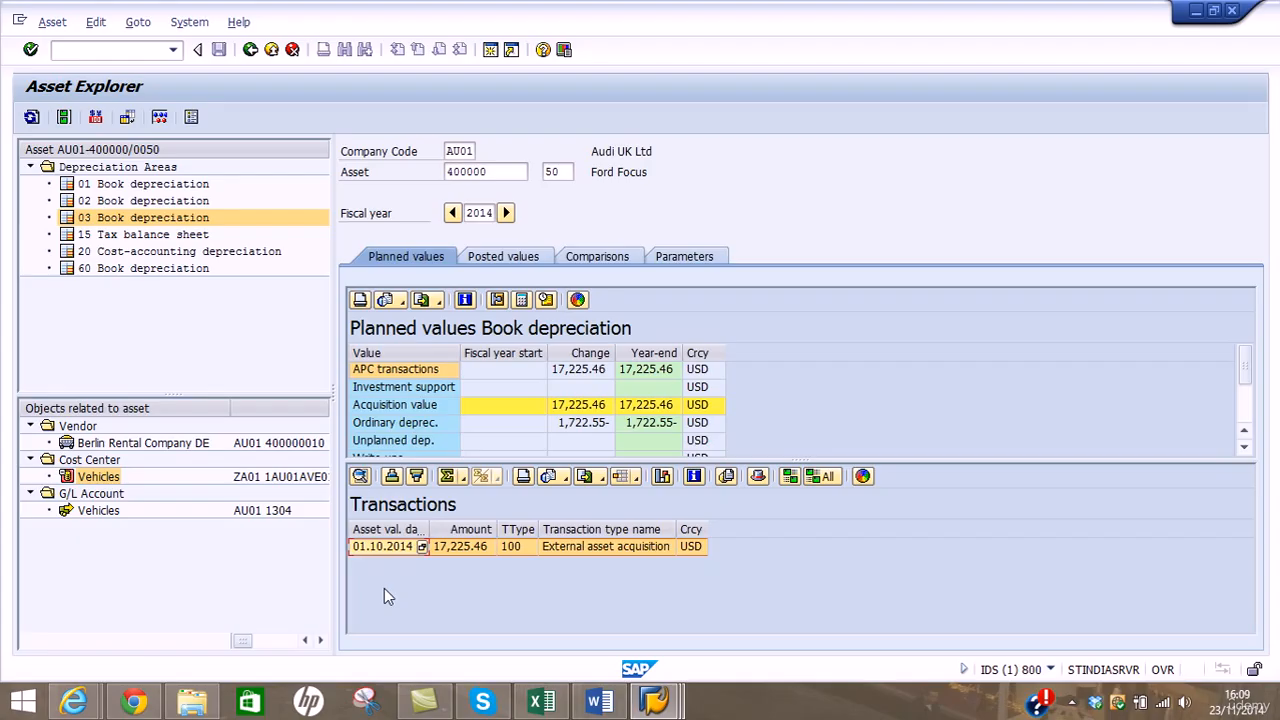
pyautogui.click(133, 443)
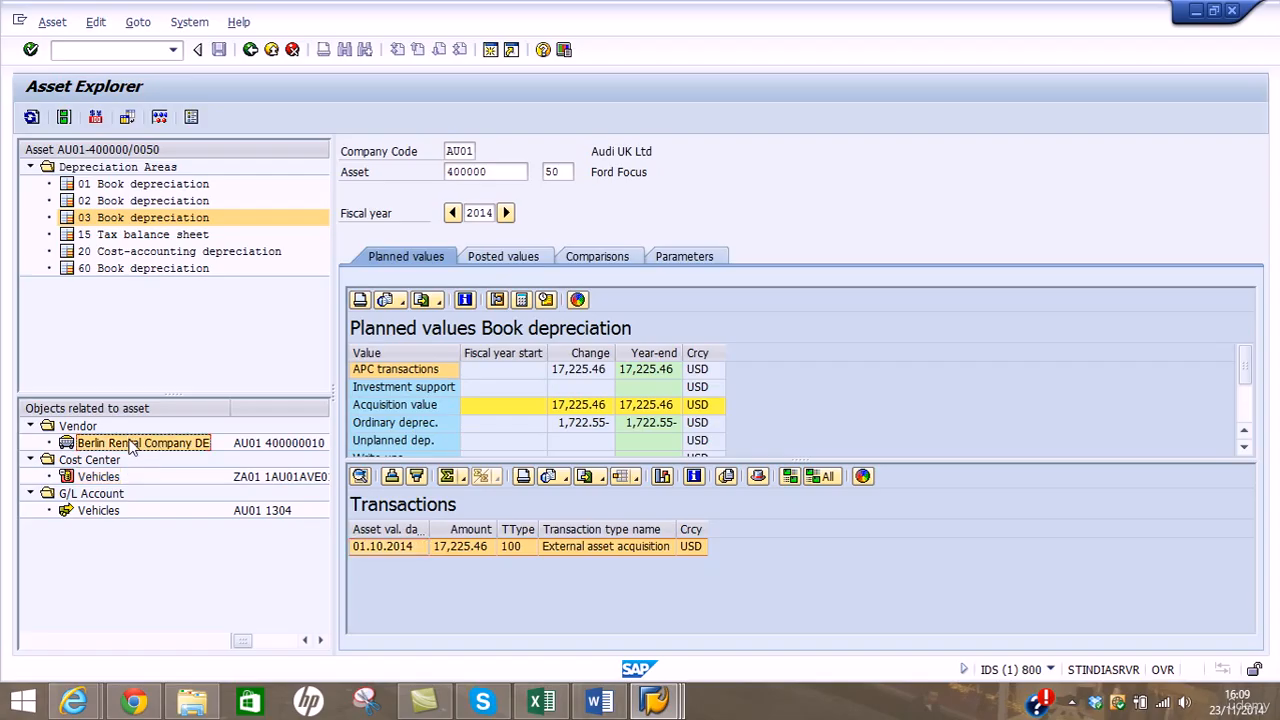
pyautogui.doubleClick(133, 443)
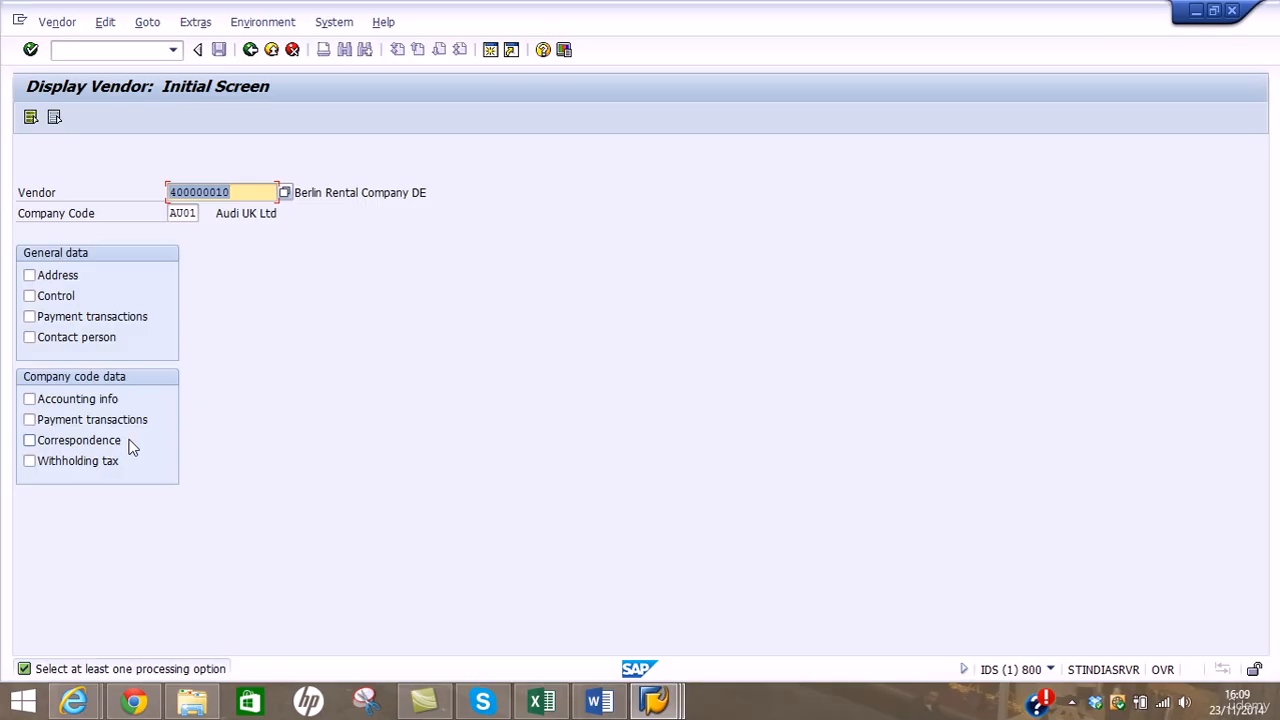
pyautogui.click(250, 50)
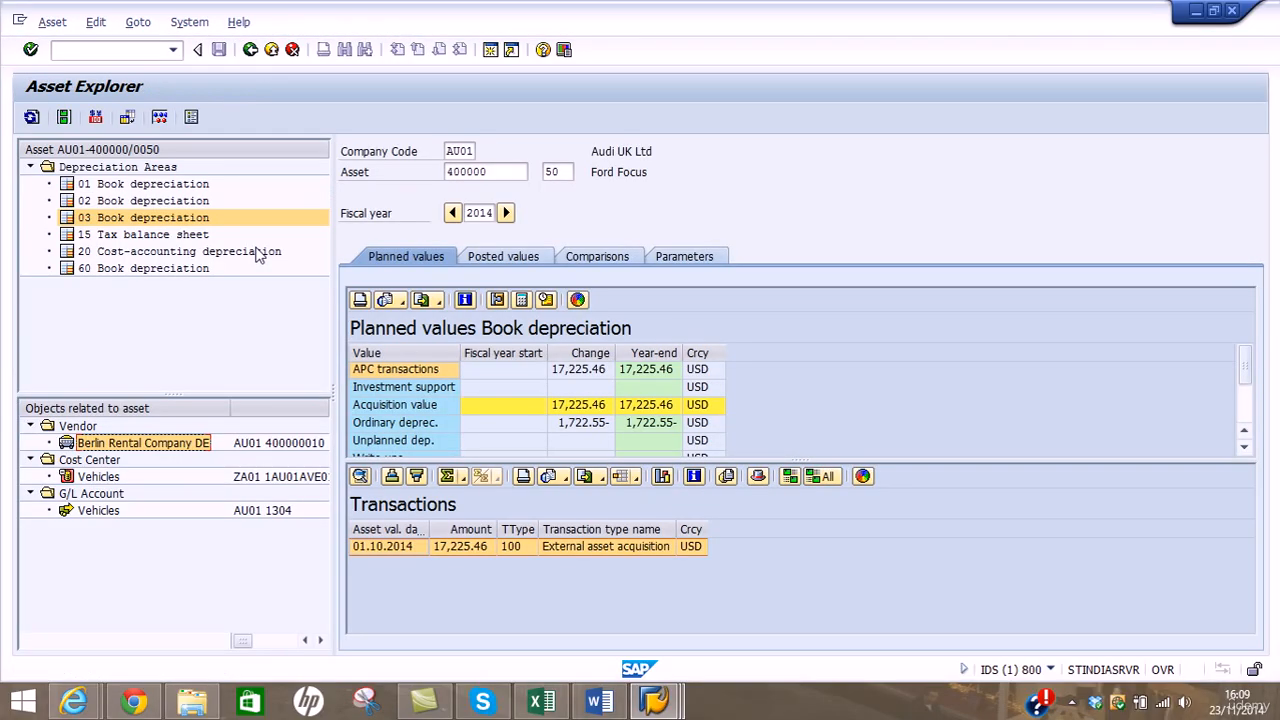
# Display the Vehicles cost center related to the asset
pyautogui.click(99, 477)
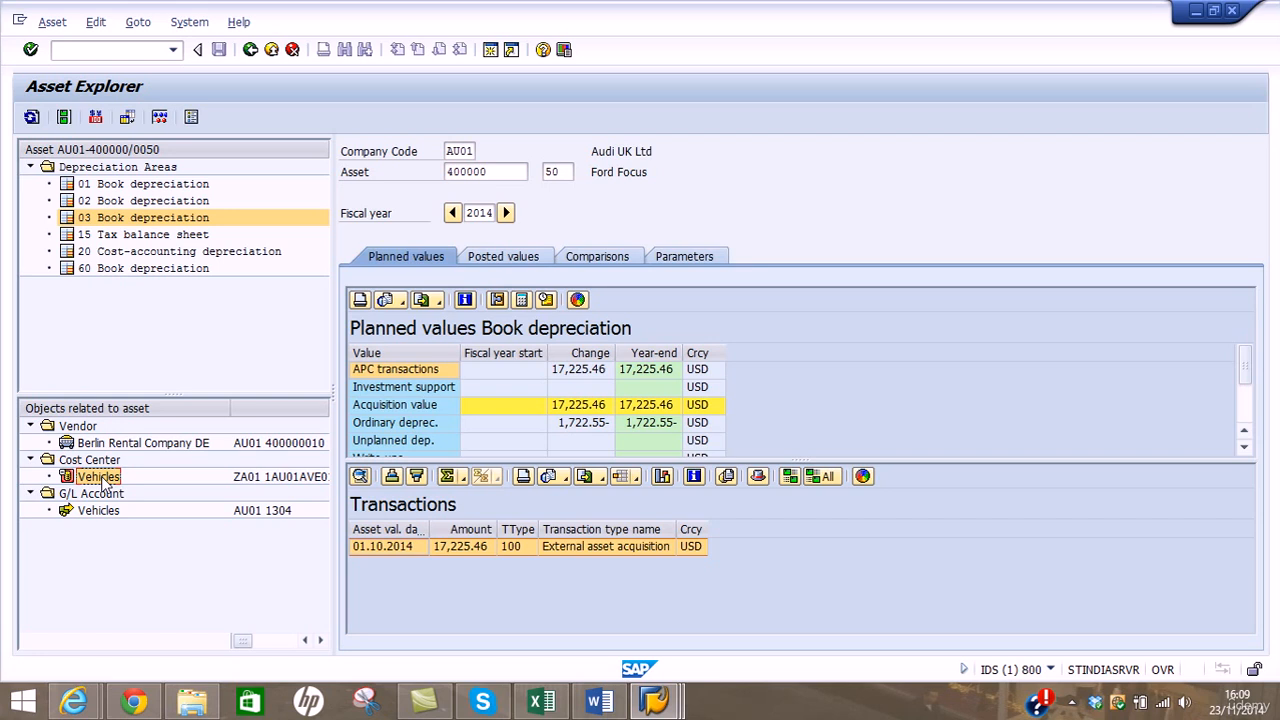
pyautogui.doubleClick(100, 477)
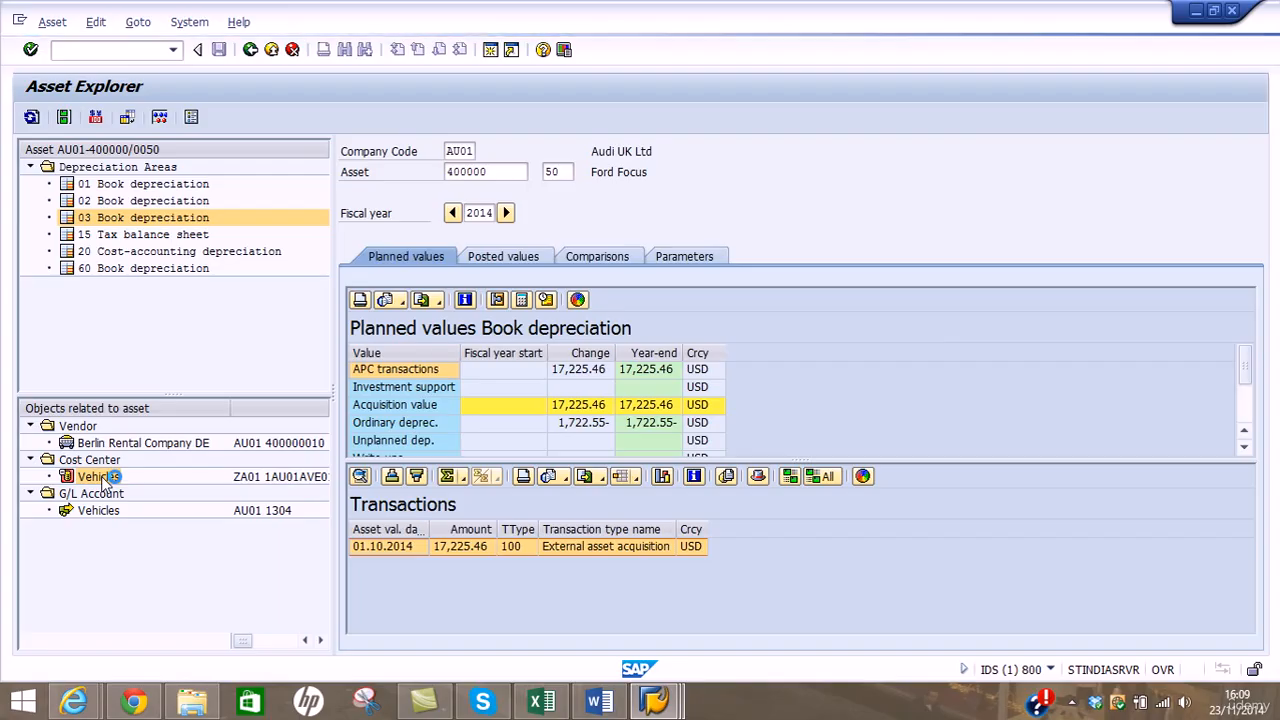
pyautogui.click(688, 528)
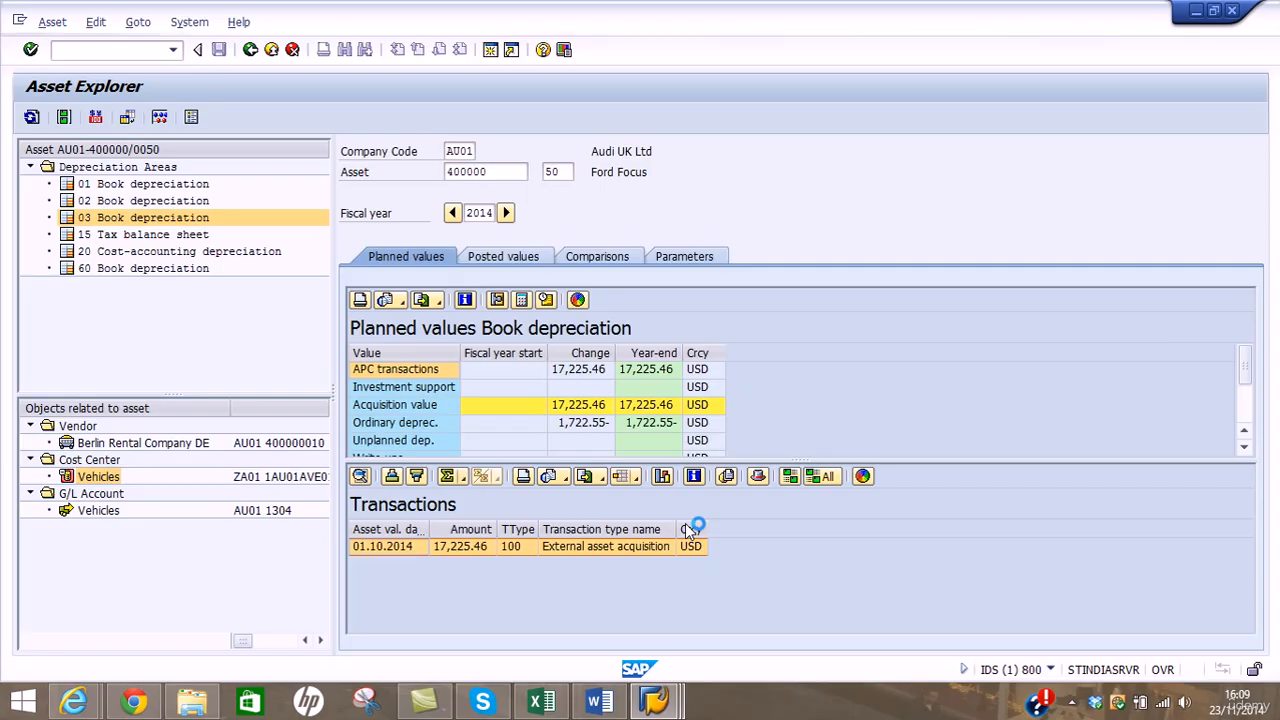
pyautogui.click(1072, 706)
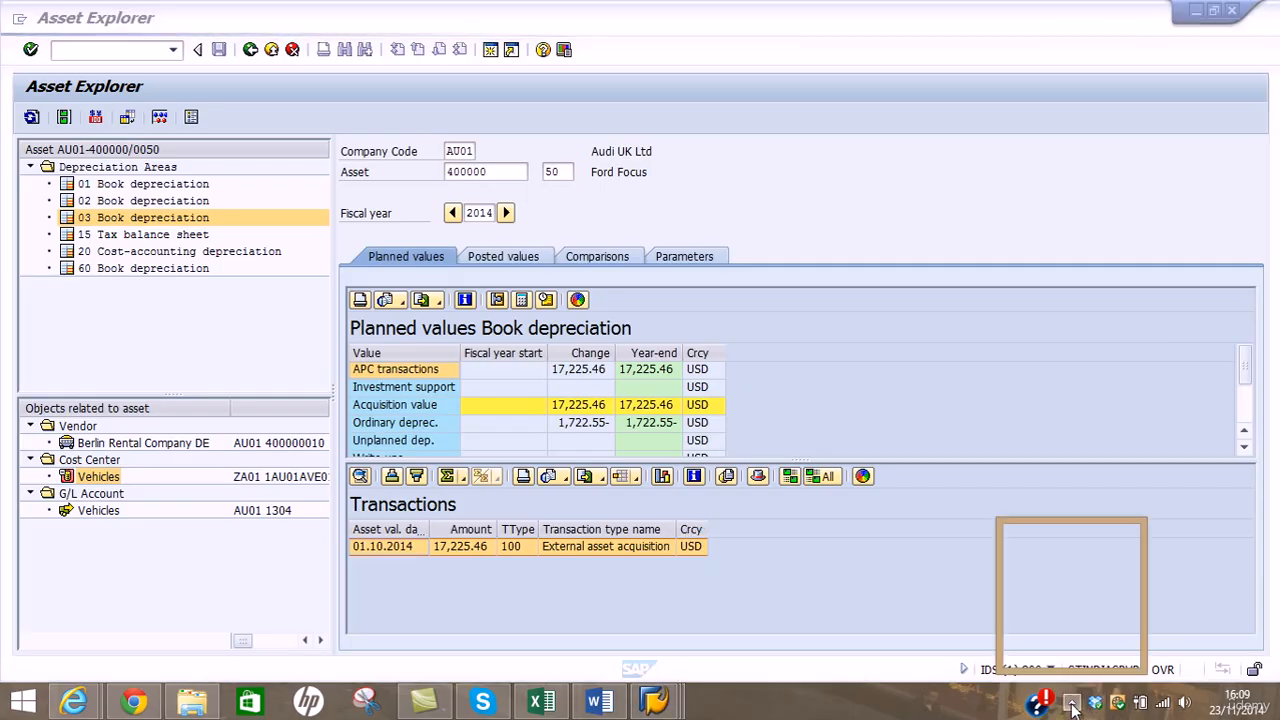
pyautogui.click(1056, 545)
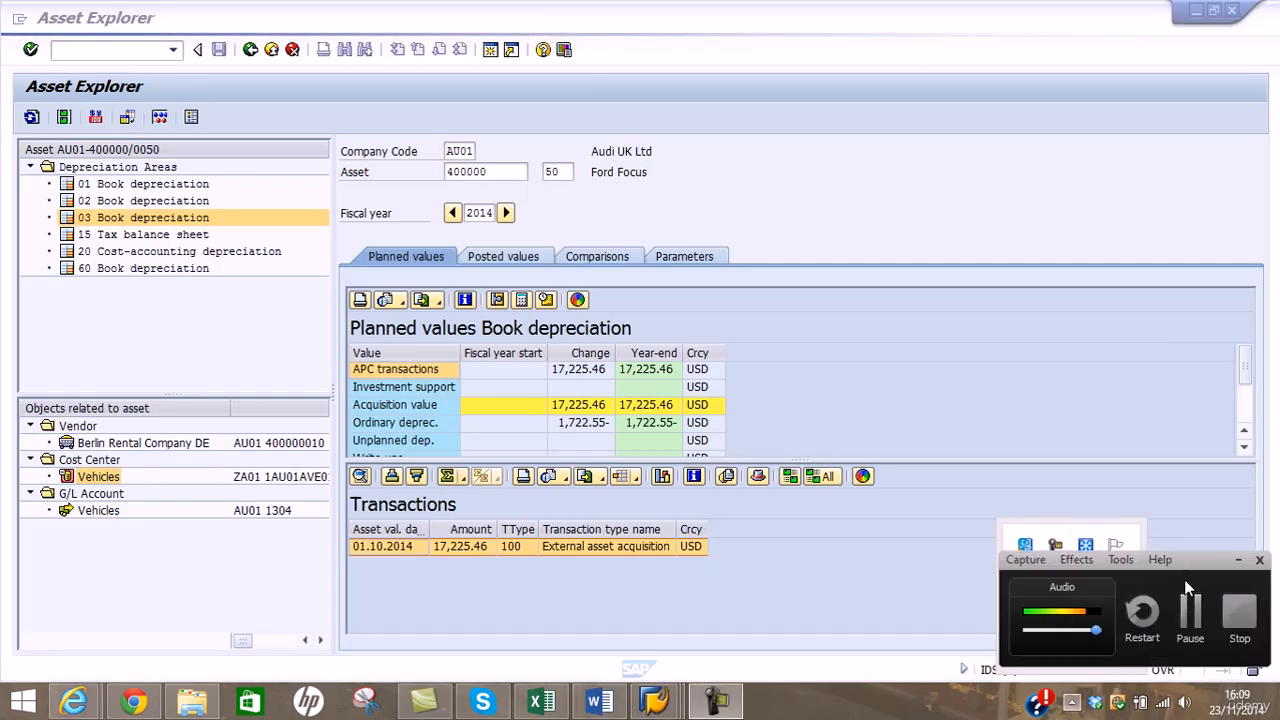
pyautogui.click(1190, 610)
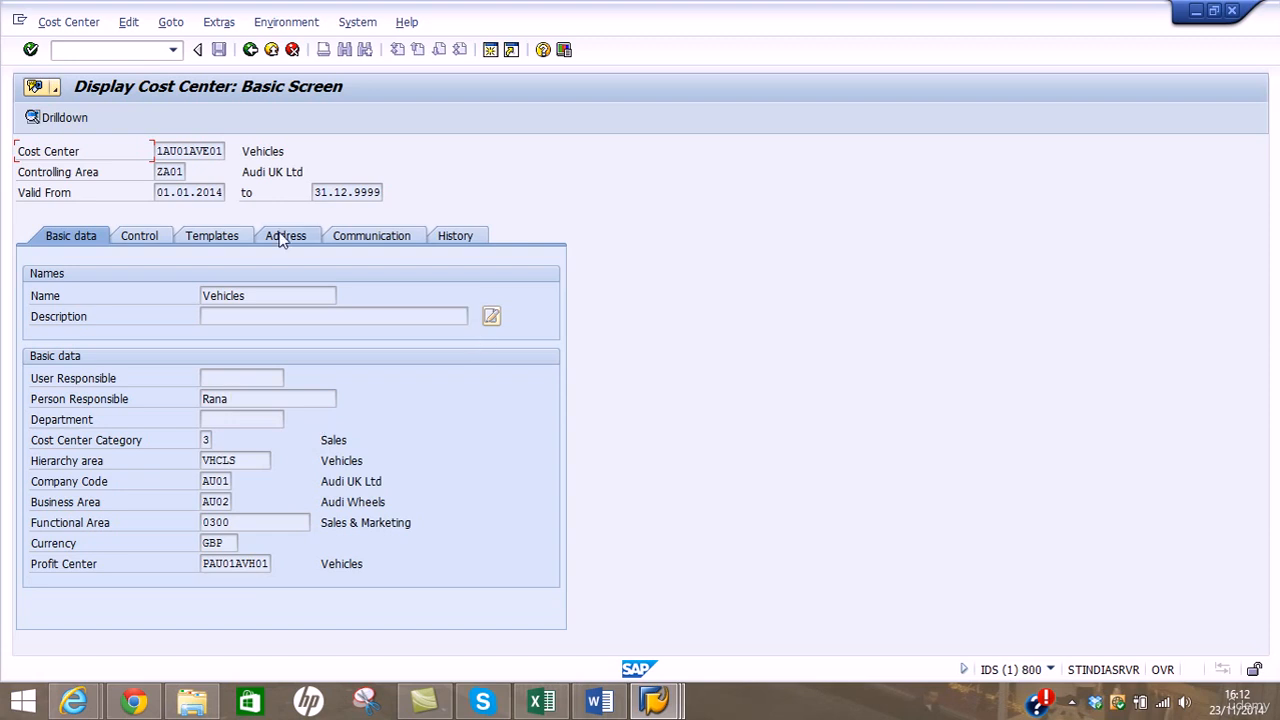
# Leave the Vehicles cost center display and return to the asset's values
pyautogui.click(250, 49)
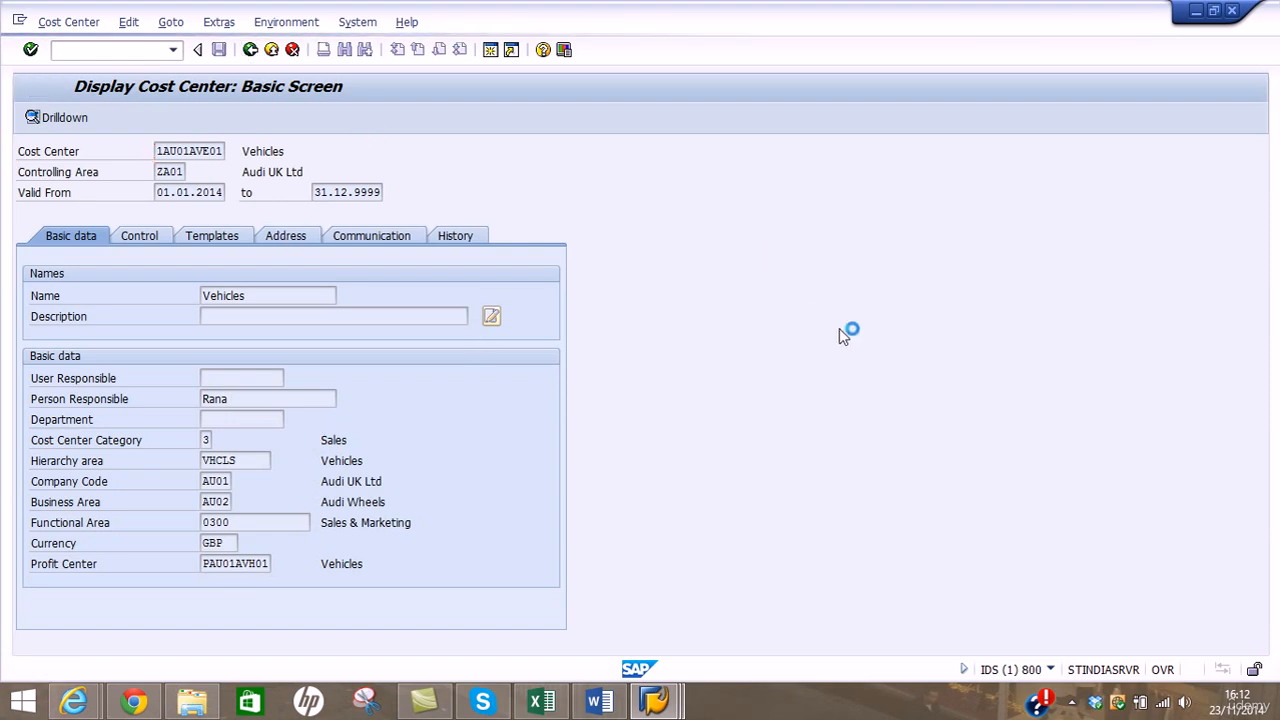
pyautogui.click(1073, 703)
pyautogui.click(1055, 545)
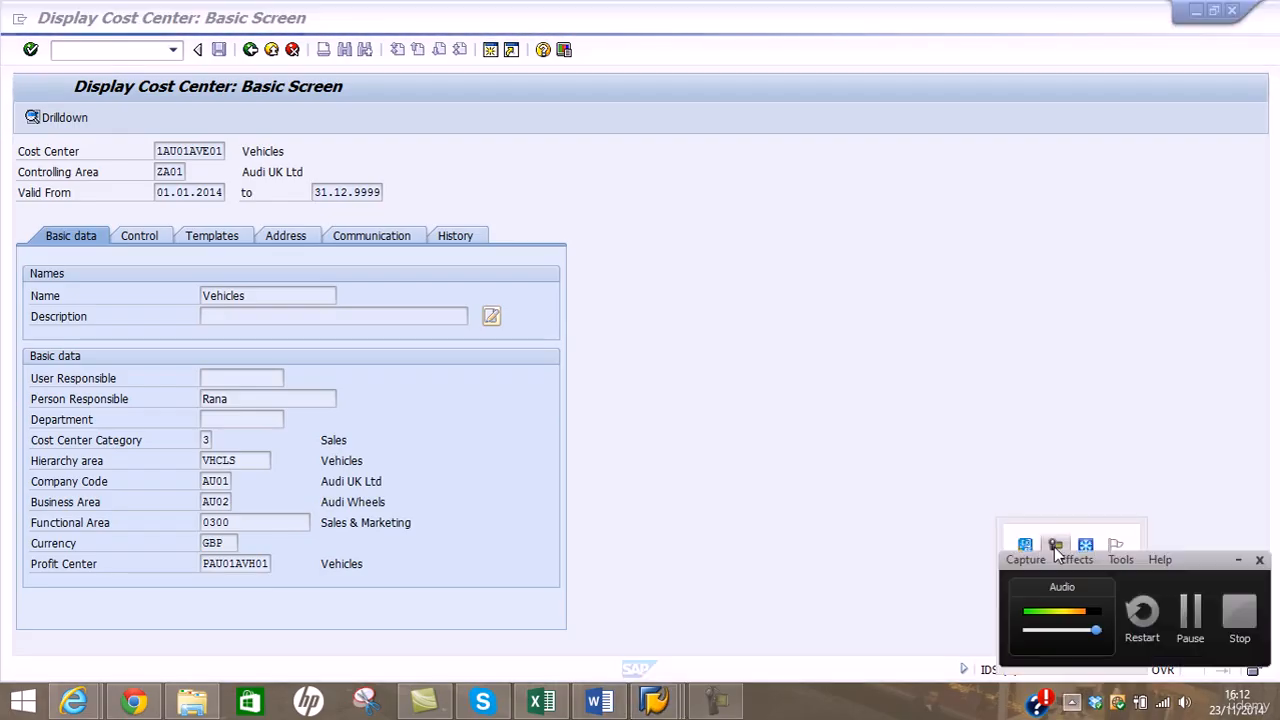
pyautogui.click(1185, 610)
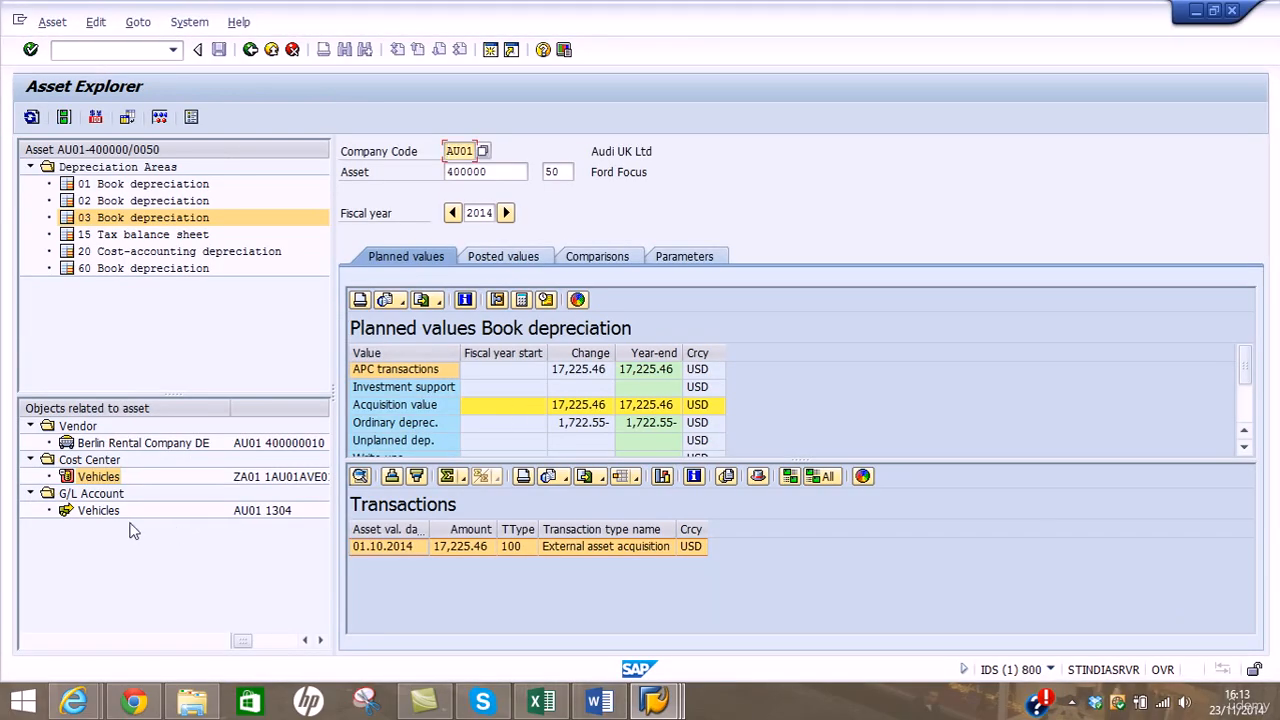
# Select the related Vehicles G/L account, and leave Asset Explorer and the asset master display for the SAP Easy Access screen
pyautogui.click(106, 512)
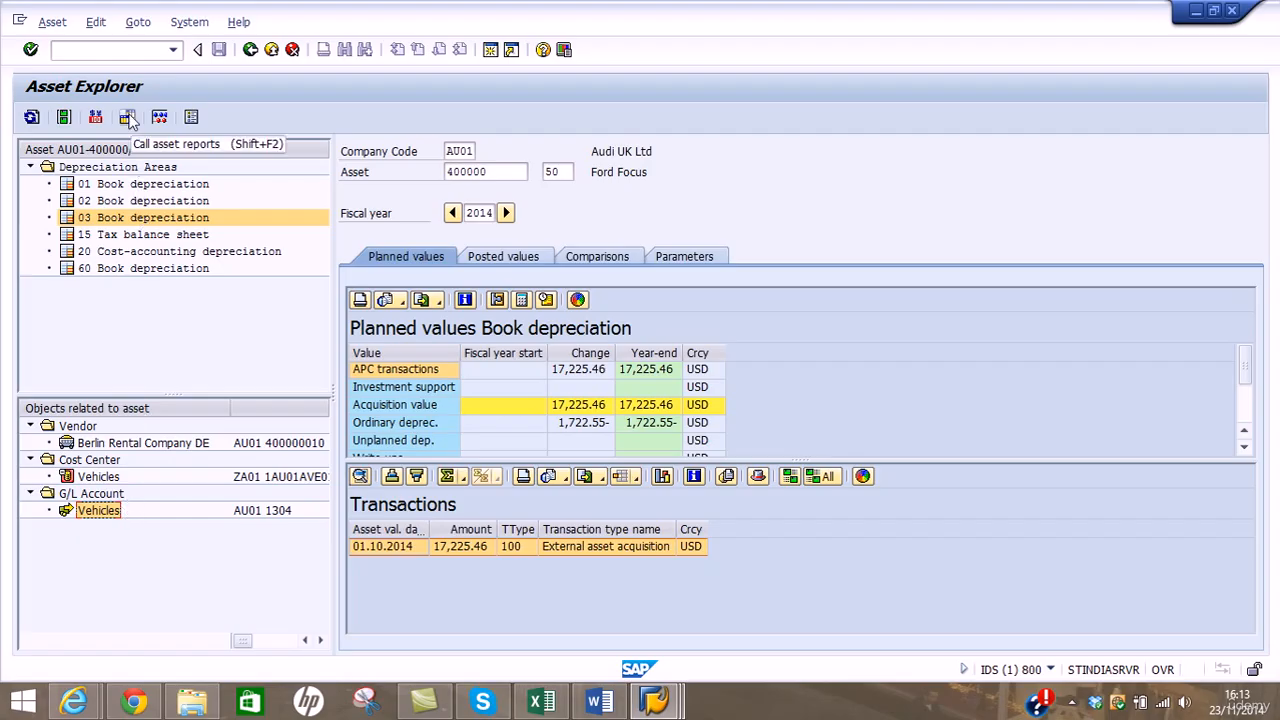
pyautogui.click(250, 50)
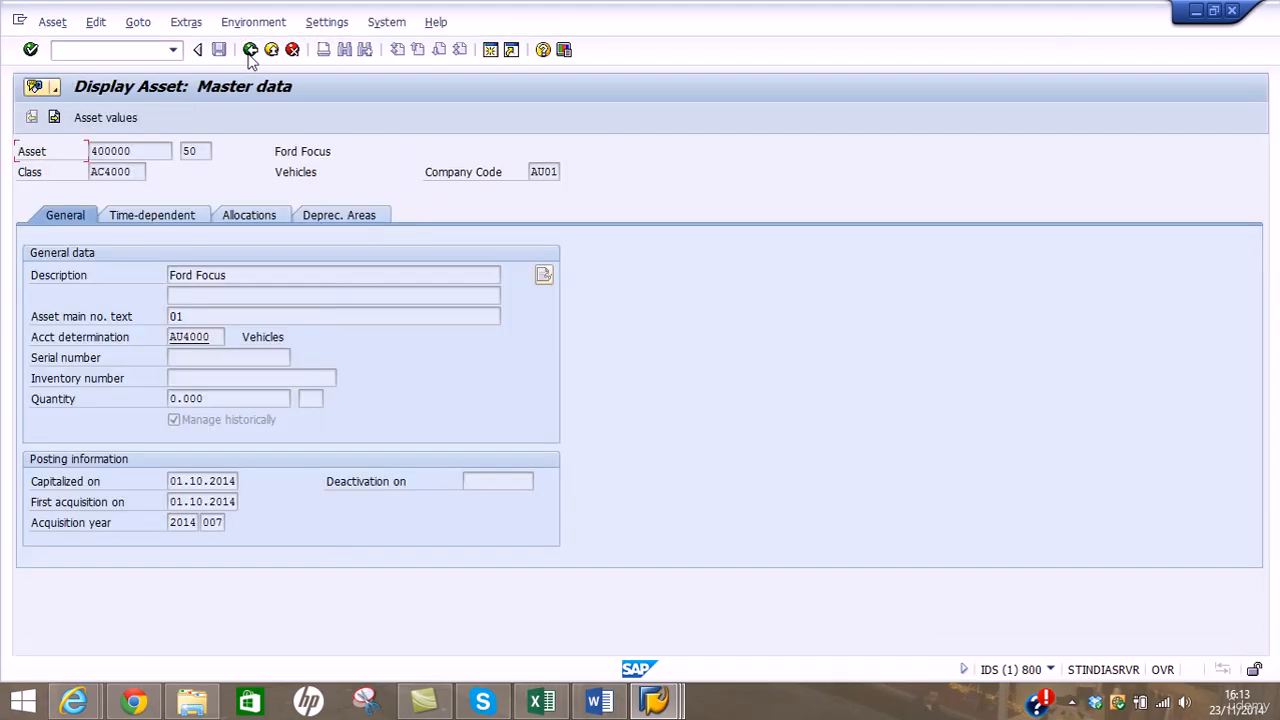
pyautogui.click(250, 50)
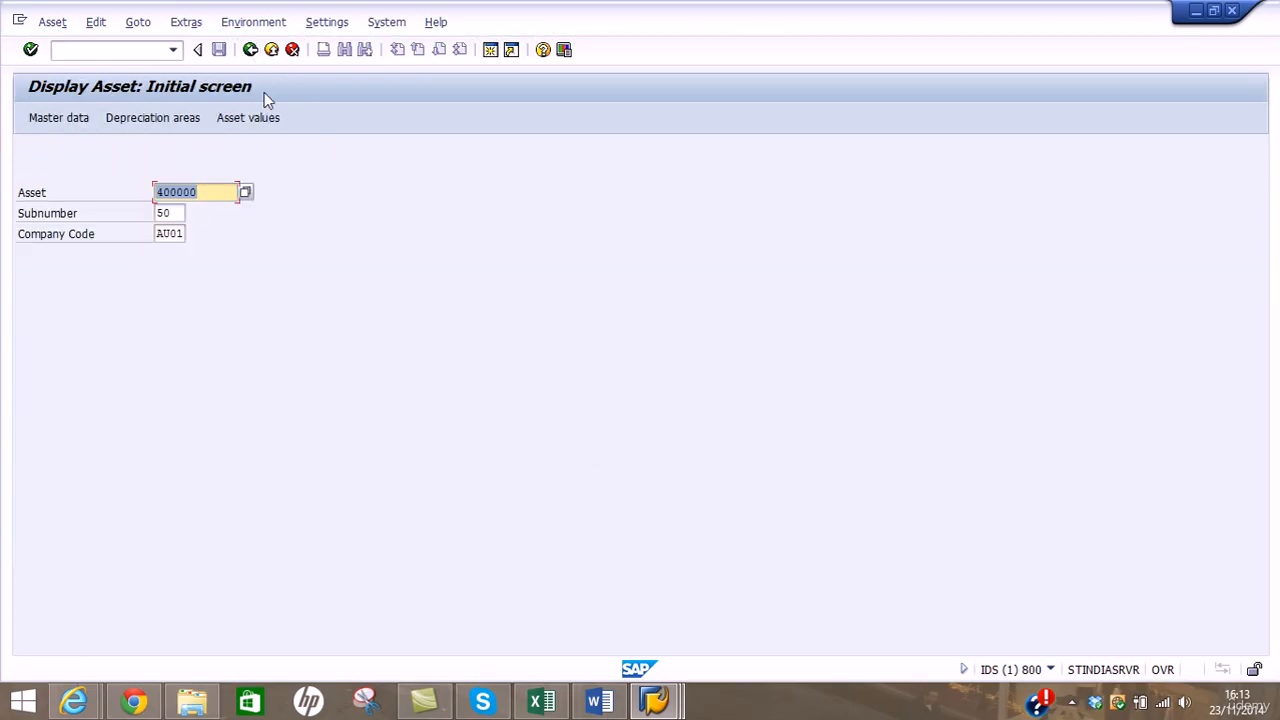
pyautogui.click(250, 50)
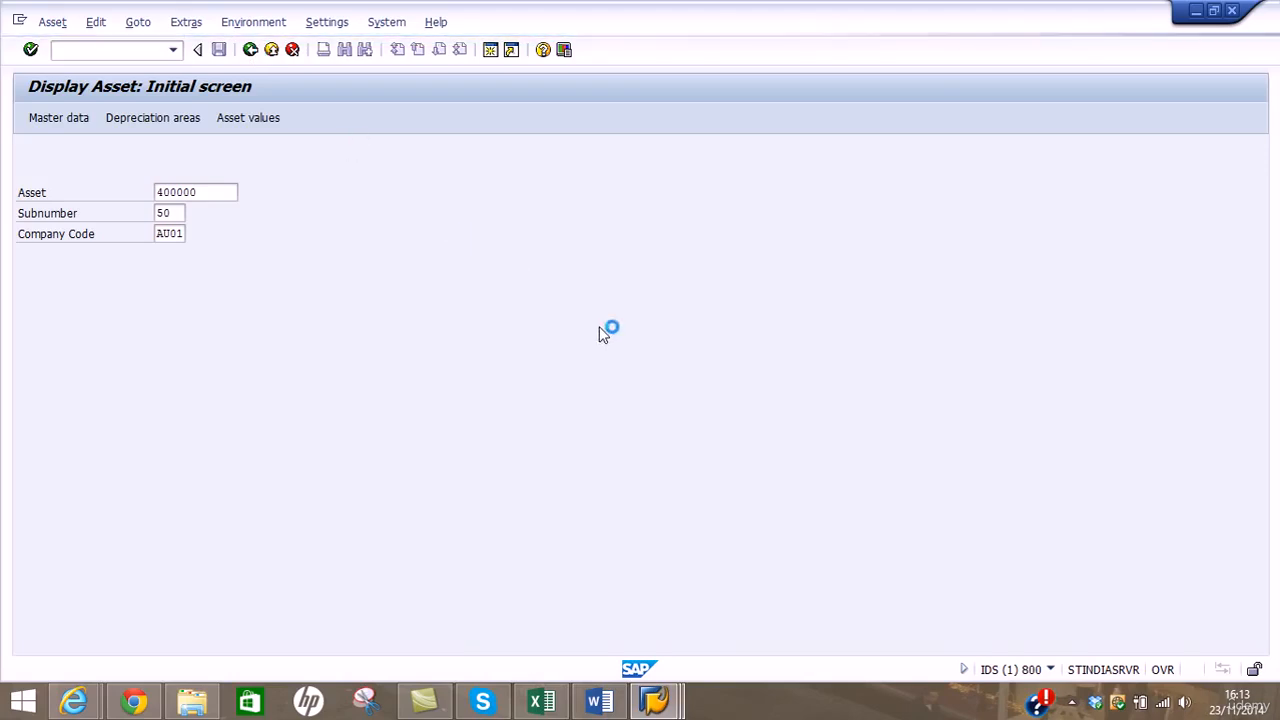
pyautogui.click(1071, 702)
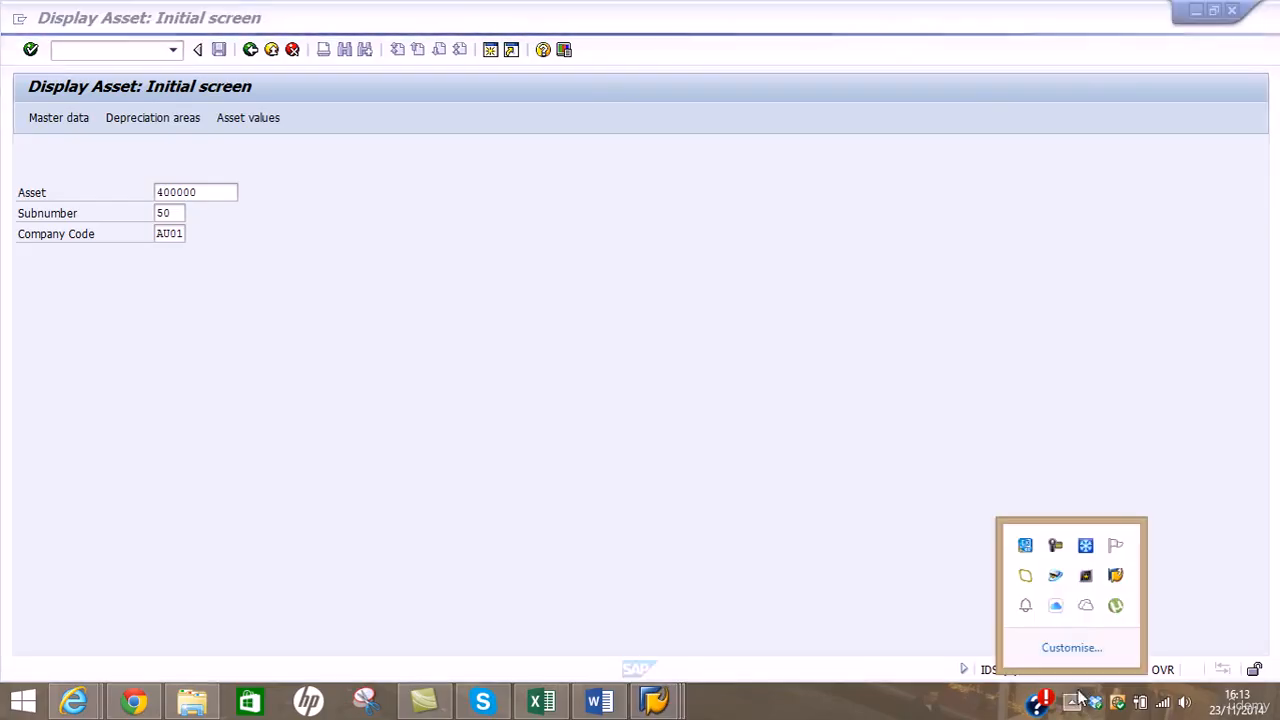
pyautogui.click(1055, 545)
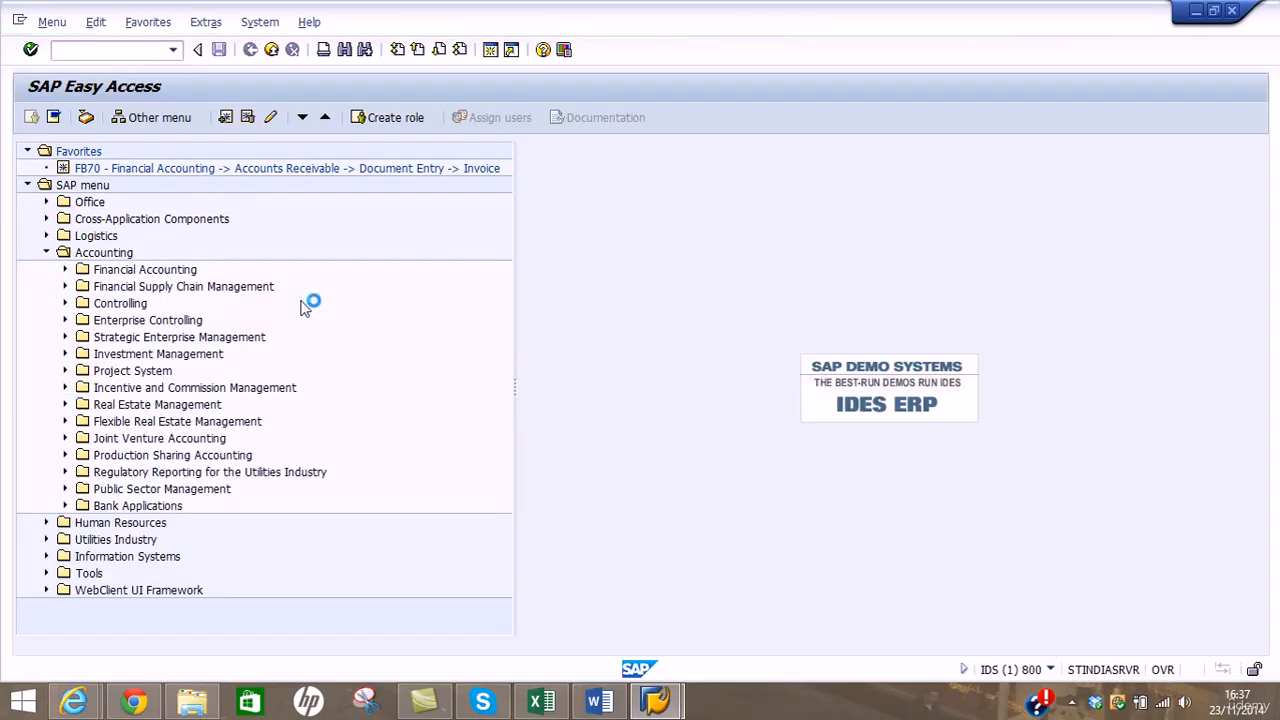
# Start the Fixed Assets external acquisition with automatic offsetting entry (ABZON) for company code AU01
pyautogui.click(63, 270)
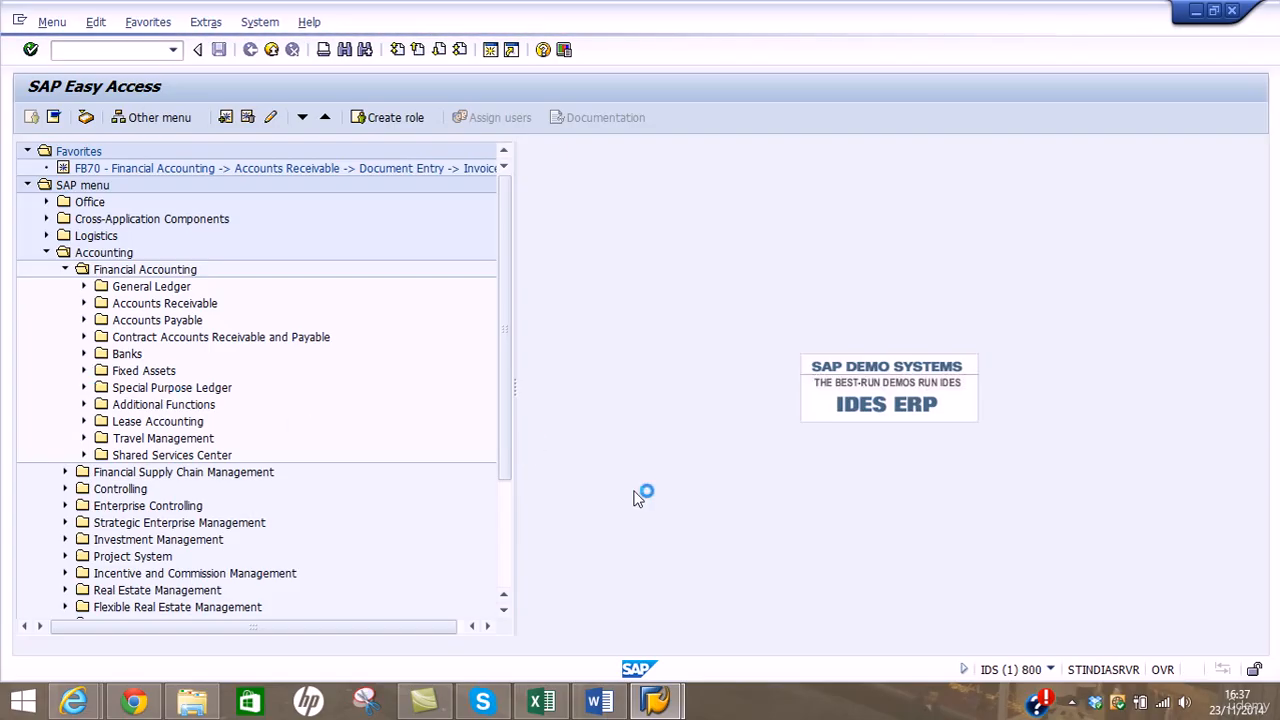
pyautogui.click(84, 372)
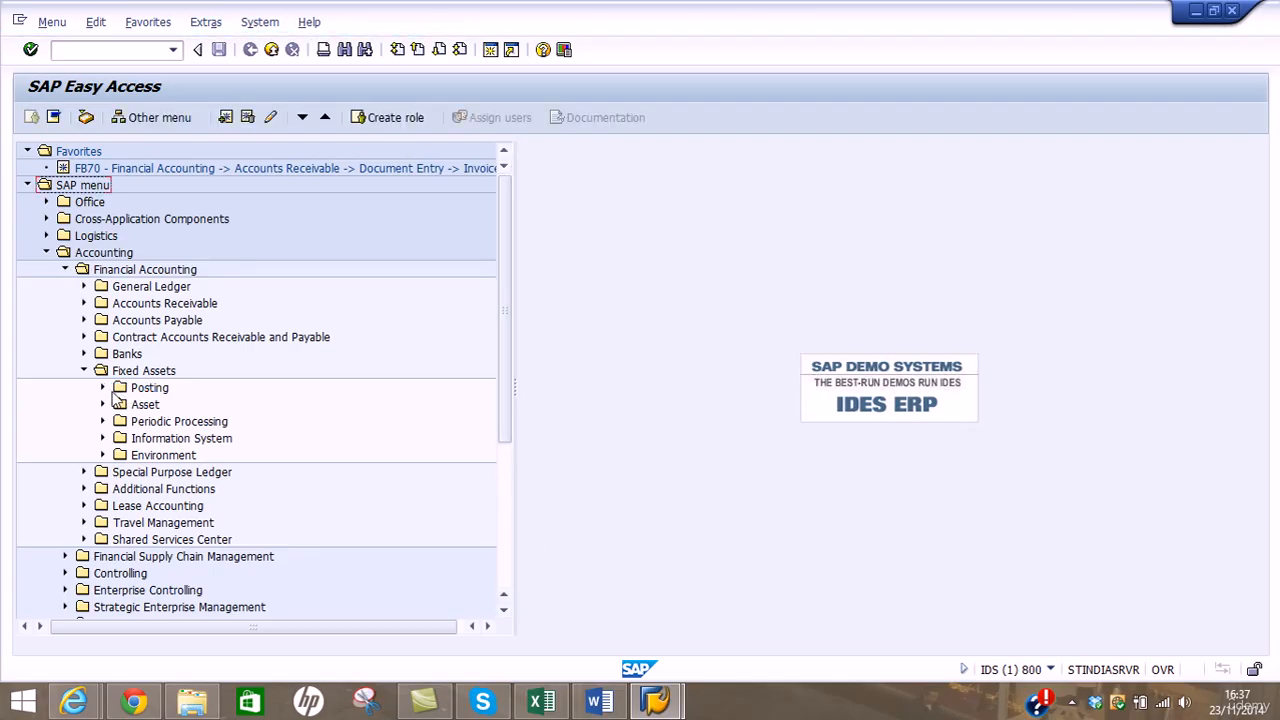
pyautogui.click(103, 388)
pyautogui.click(121, 404)
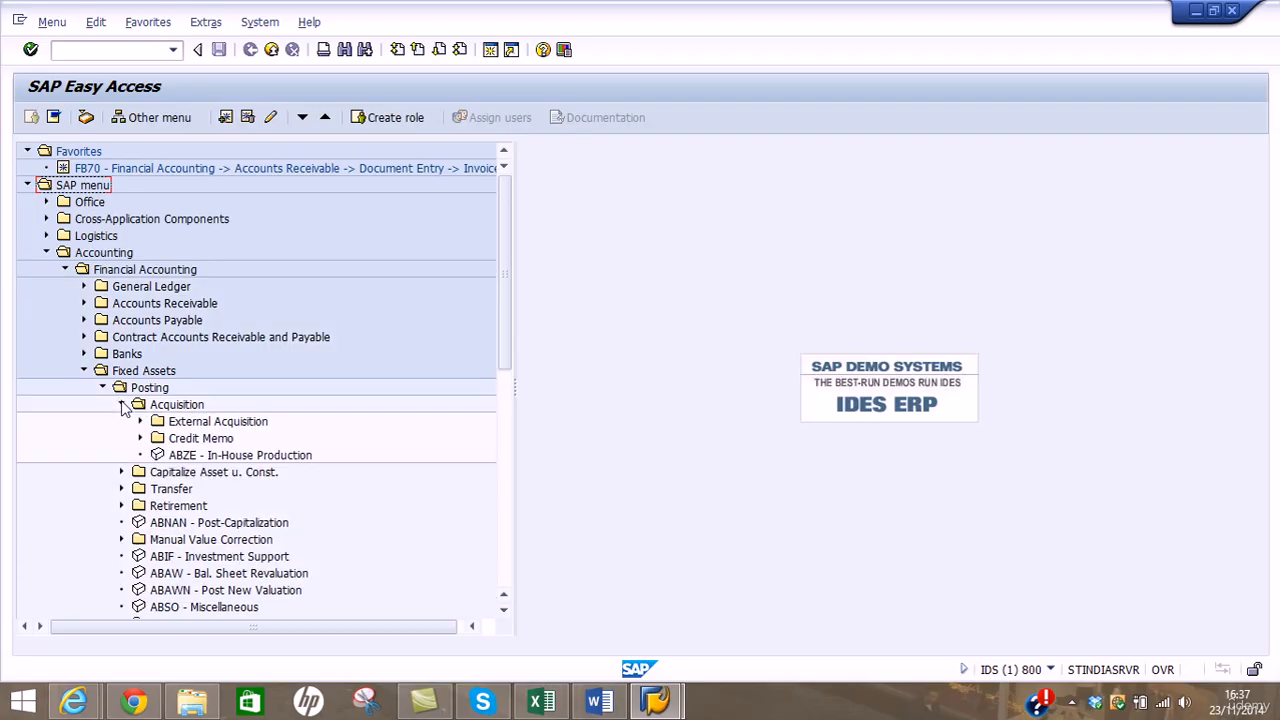
pyautogui.click(140, 421)
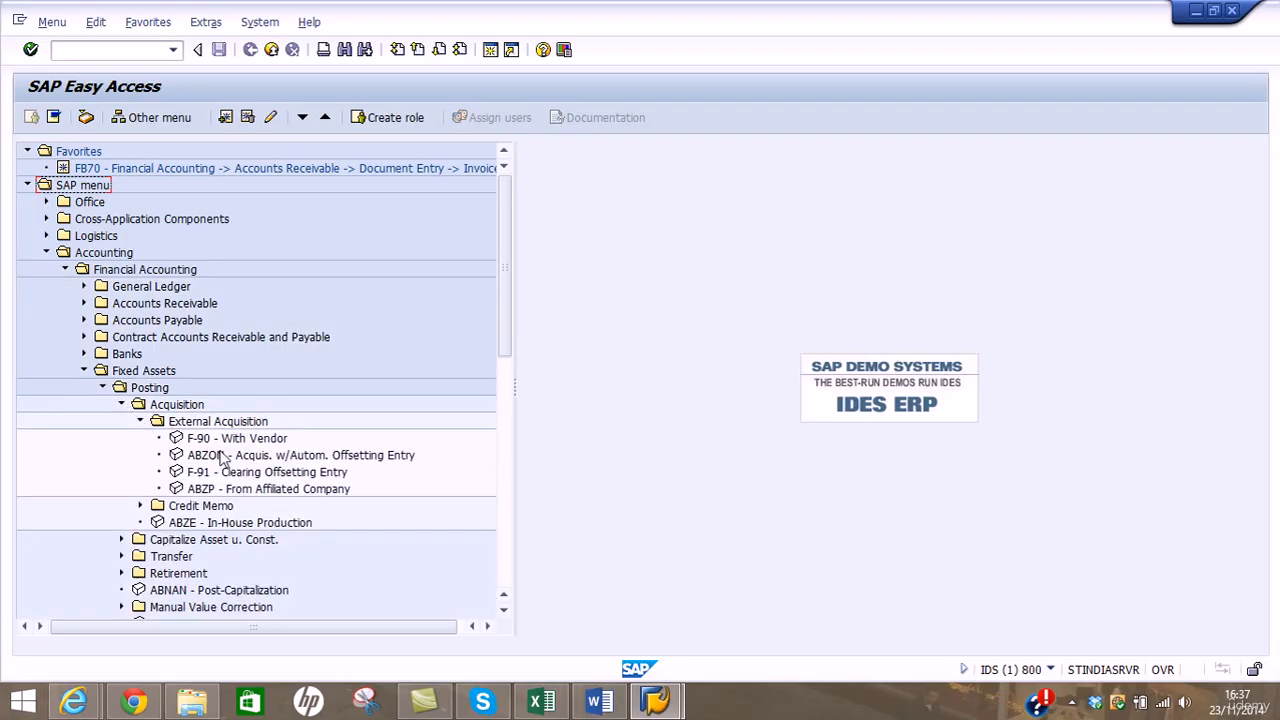
pyautogui.click(252, 456)
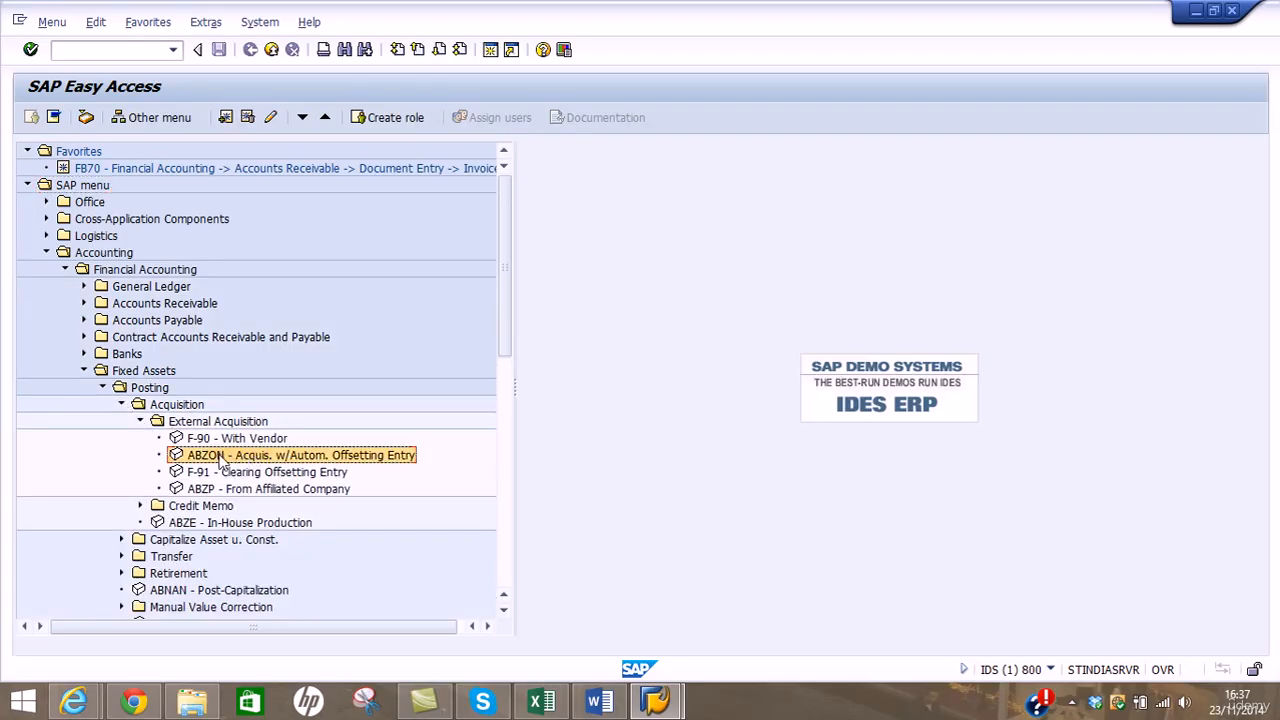
pyautogui.doubleClick(232, 458)
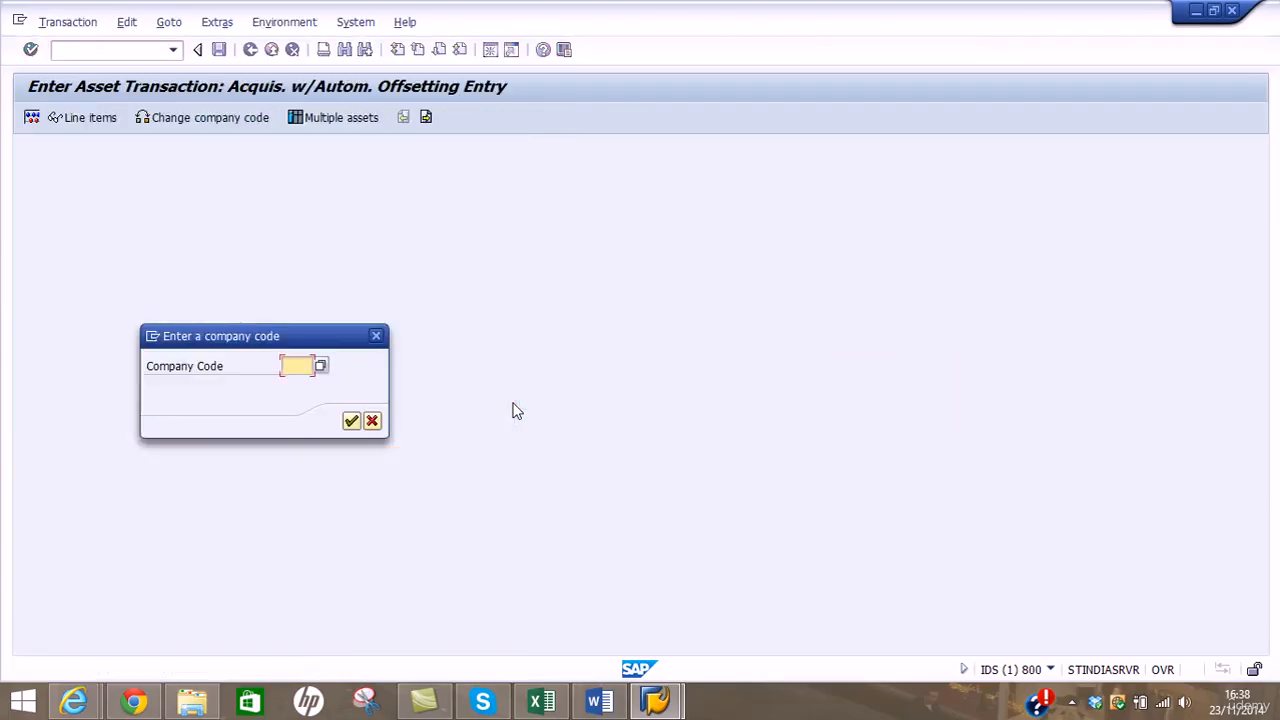
pyautogui.write('AU01')
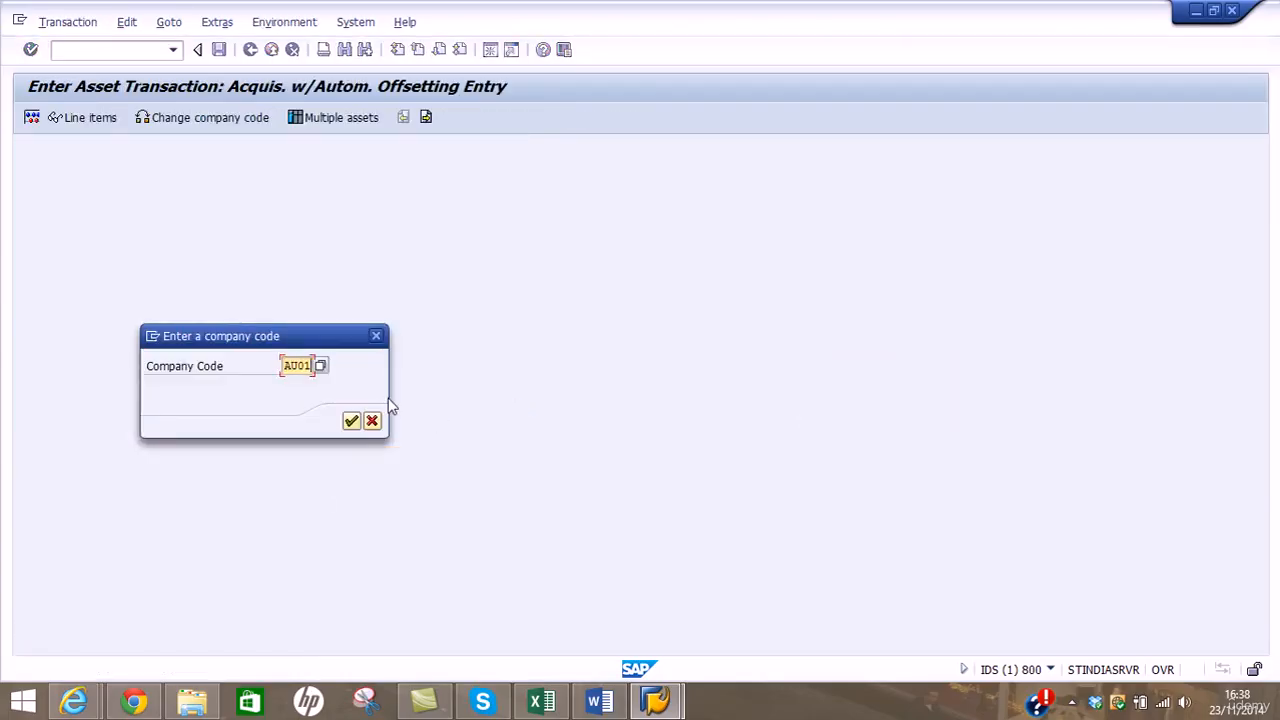
pyautogui.press('Return')
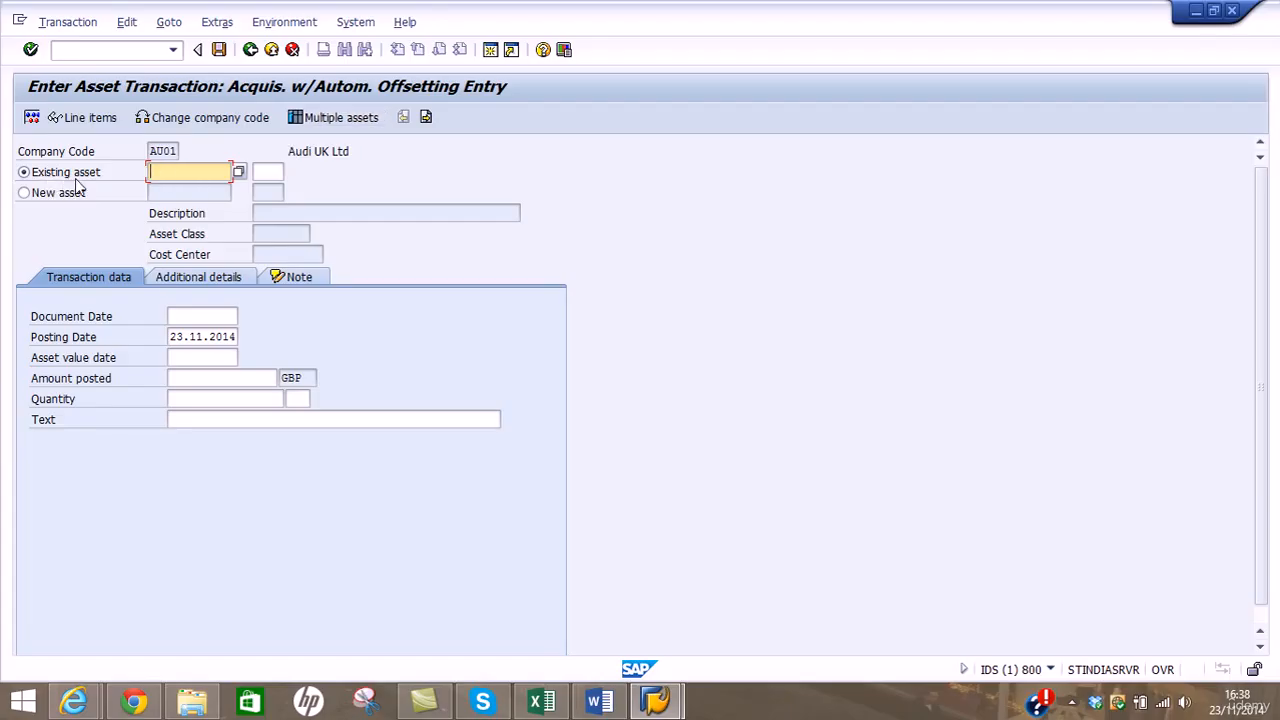
# Choose the Apple Desktop in class AC5000 as the existing asset for the acquisition
pyautogui.click(238, 174)
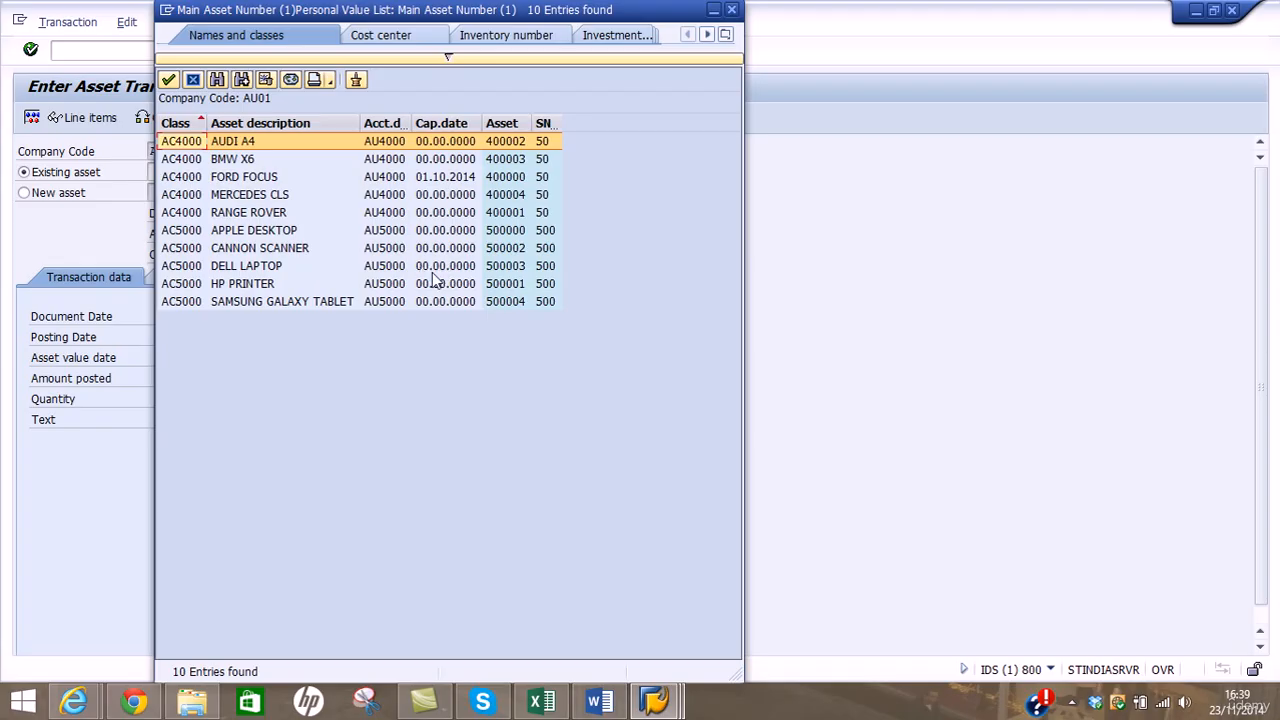
pyautogui.click(479, 232)
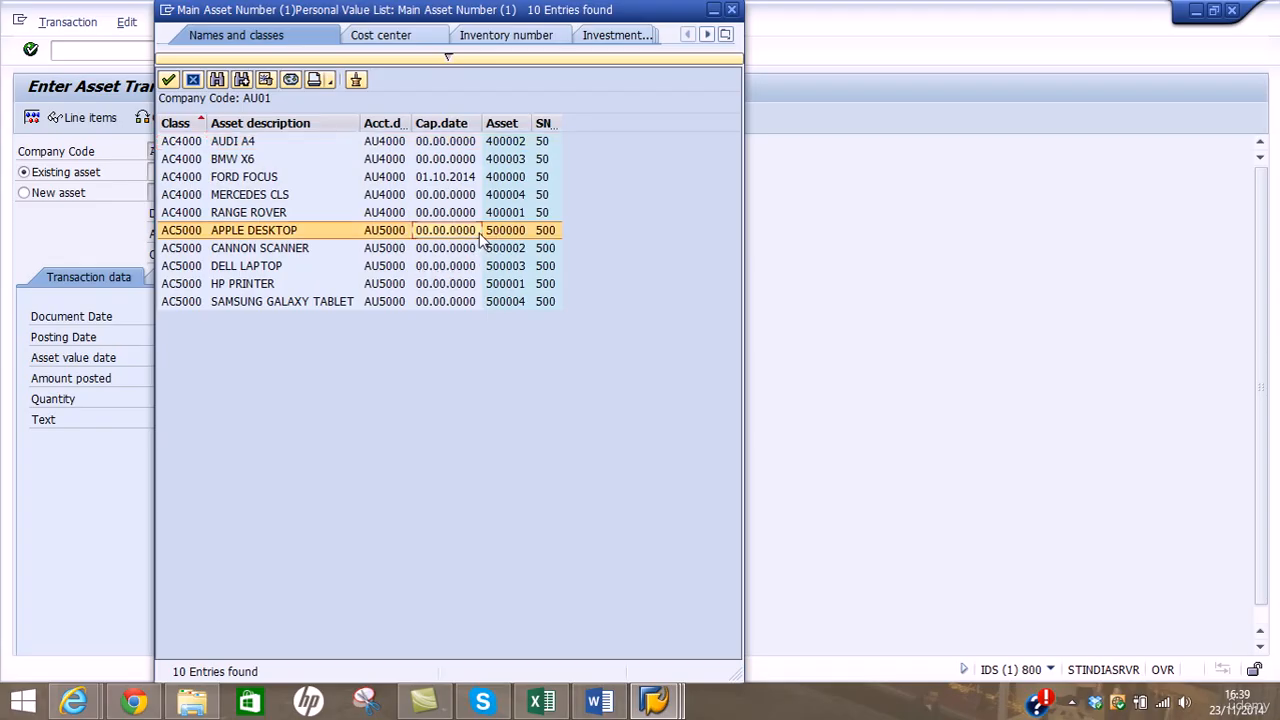
pyautogui.doubleClick(285, 232)
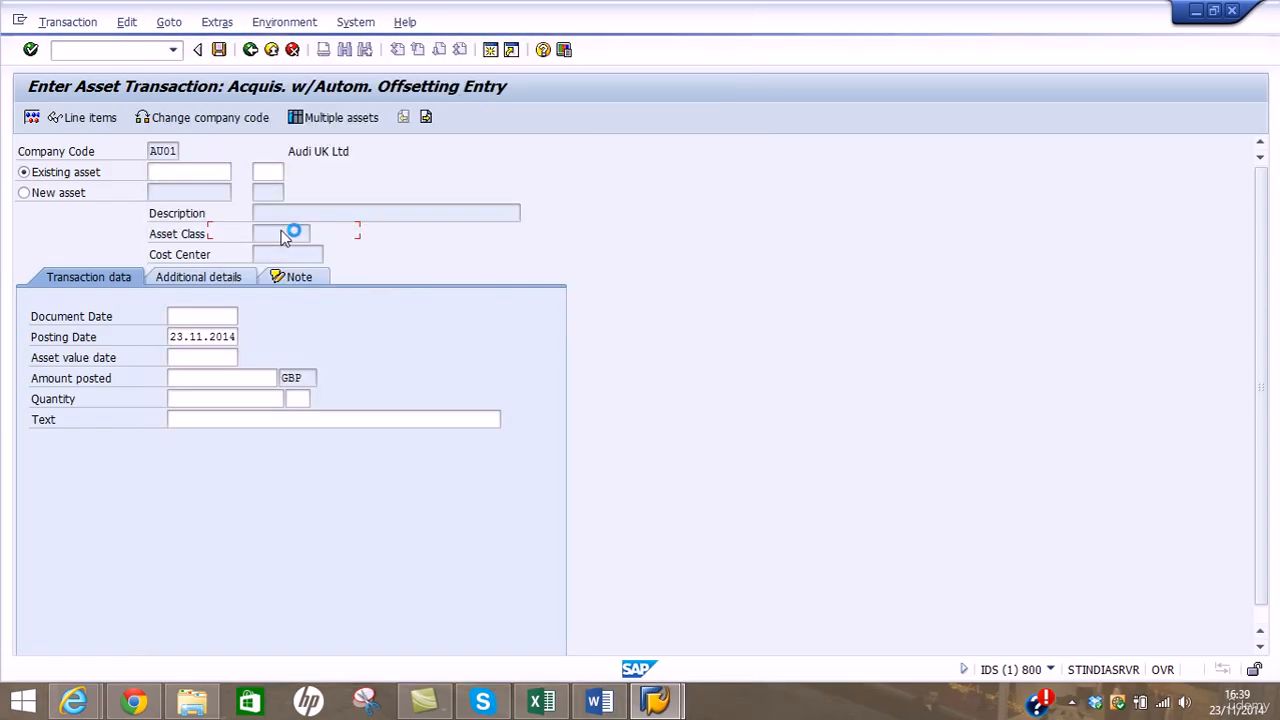
# Set the acquisition's document date, posting date and asset value date to 10.10.2014
pyautogui.click(222, 316)
pyautogui.write('10.1')
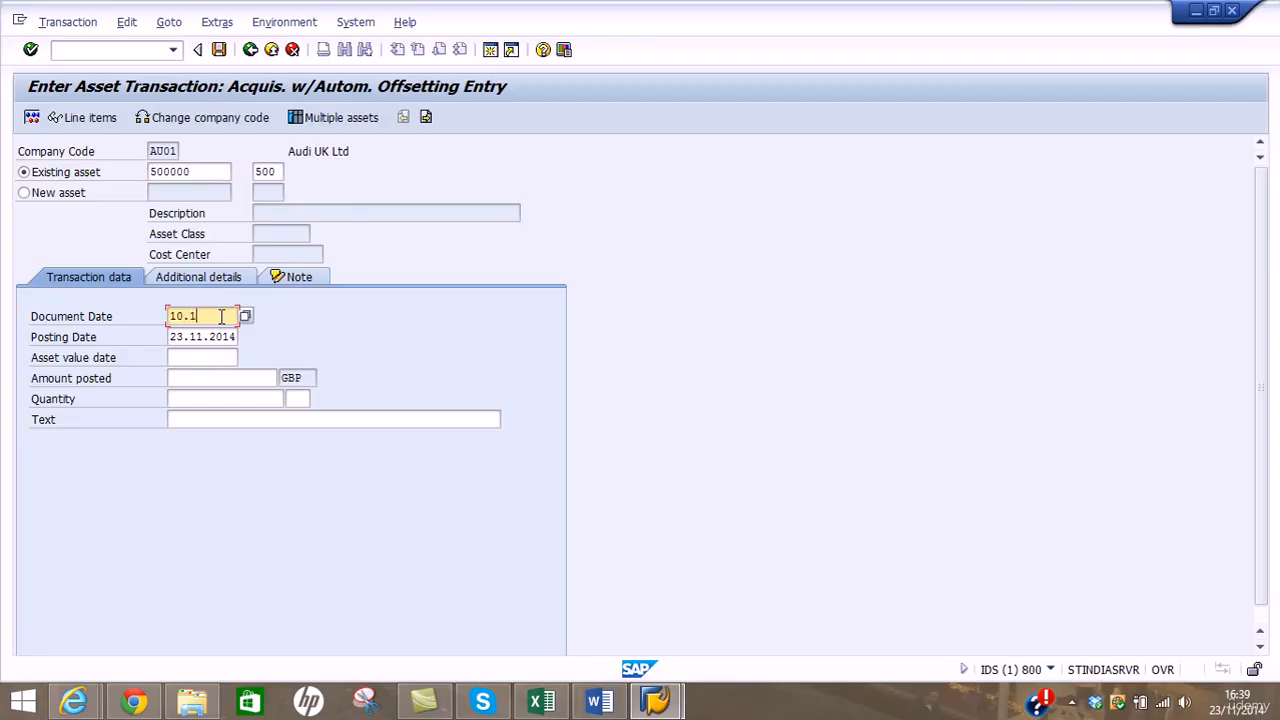
pyautogui.write('0.2014')
pyautogui.press('Tab')
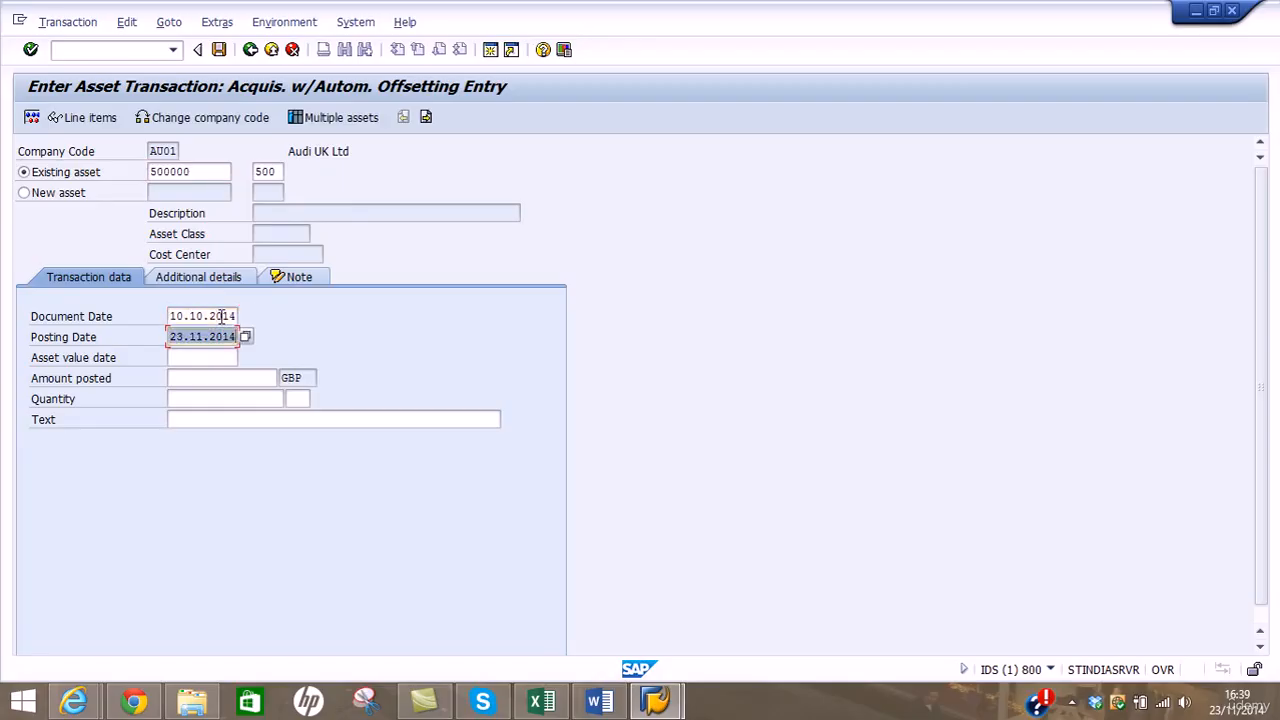
pyautogui.write('10.10.2014')
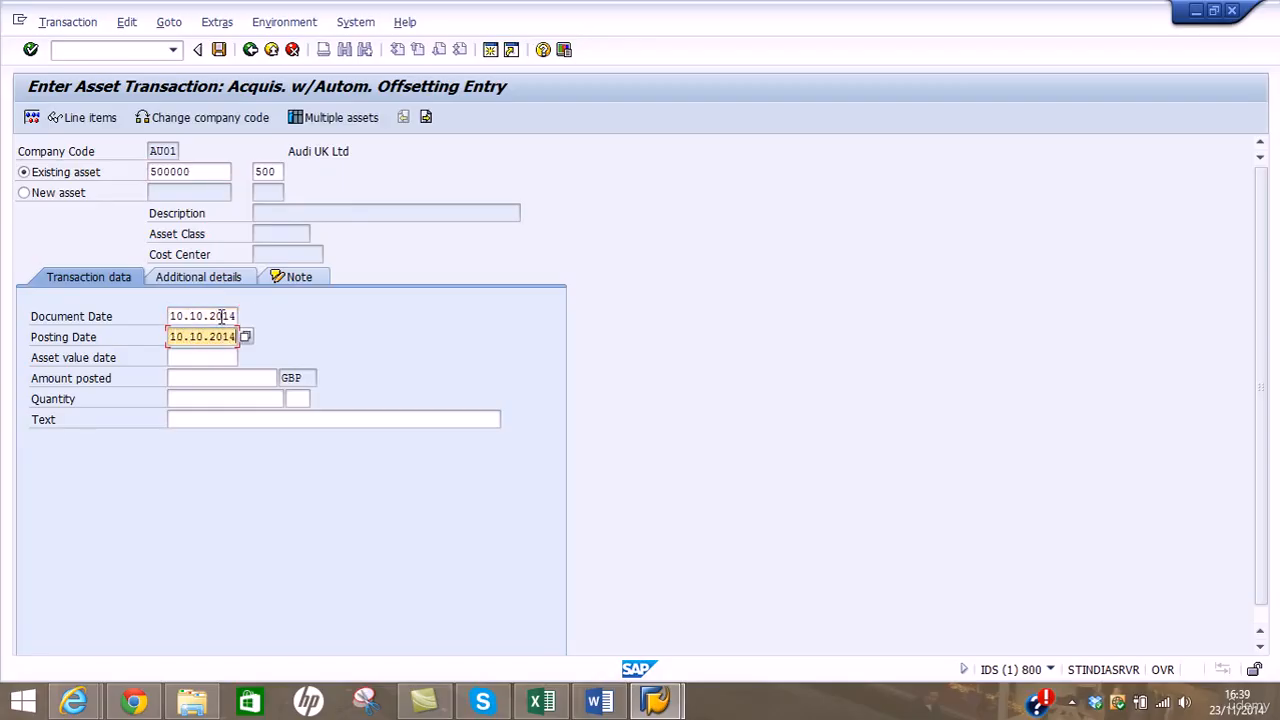
pyautogui.press('Tab')
pyautogui.write('10.10.2014')
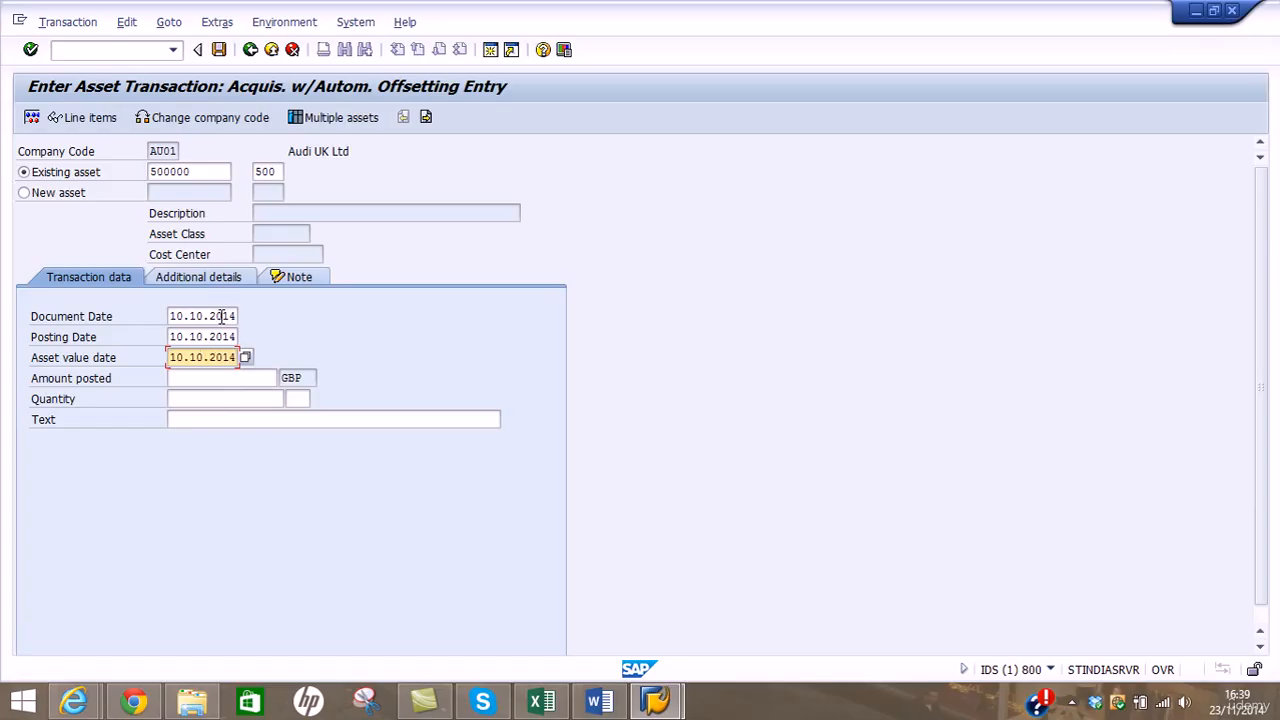
# Enter a posted amount of 1200 GBP, simulate the acquisition's line items, and post the transaction
pyautogui.click(236, 381)
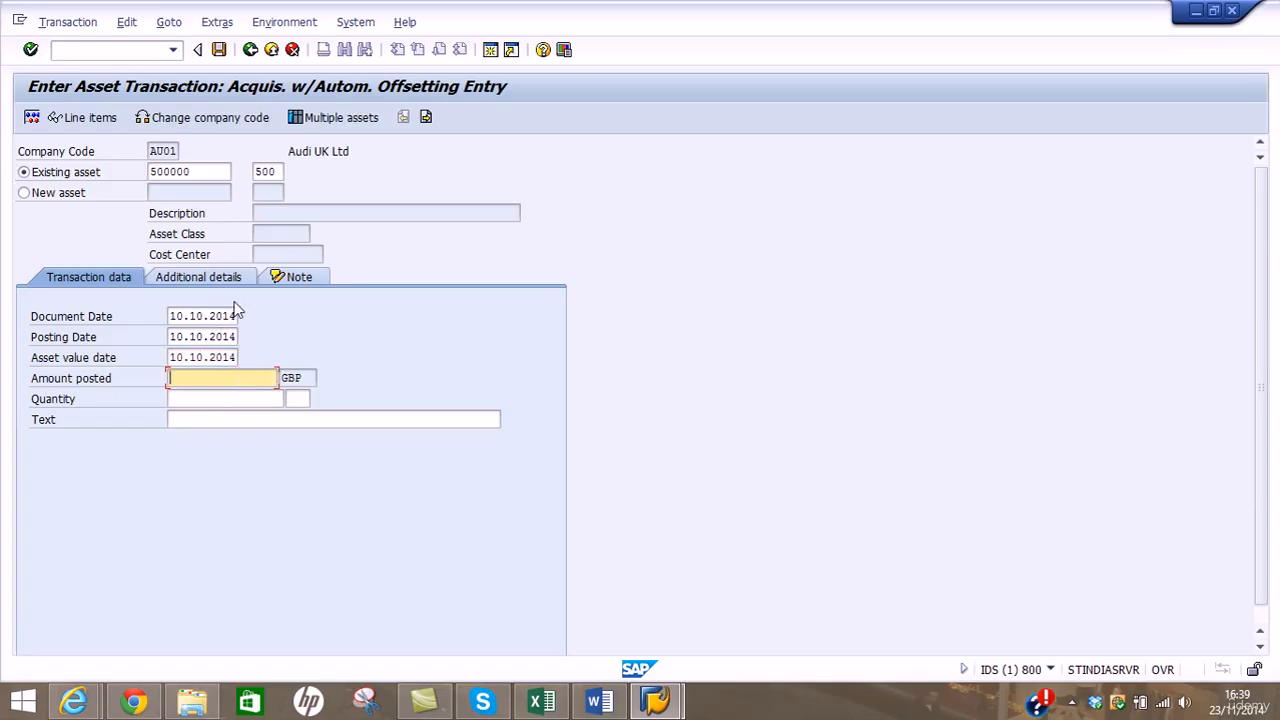
pyautogui.write('1200')
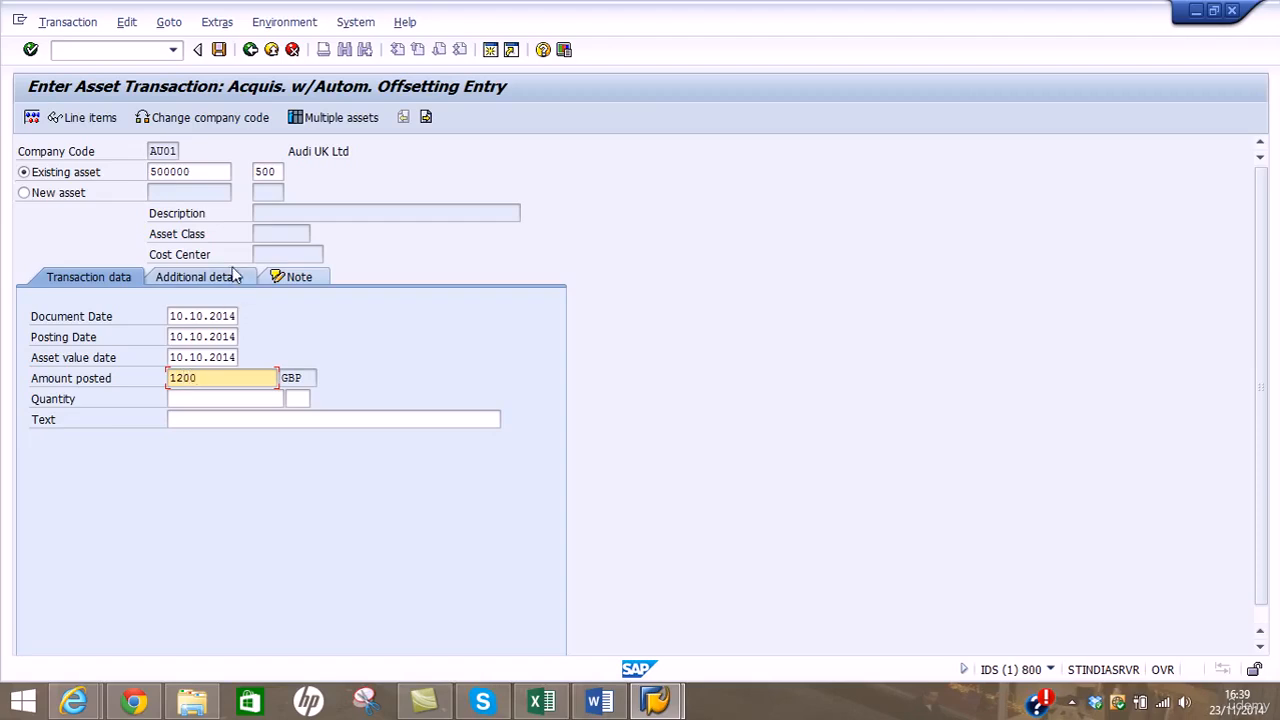
pyautogui.press('Return')
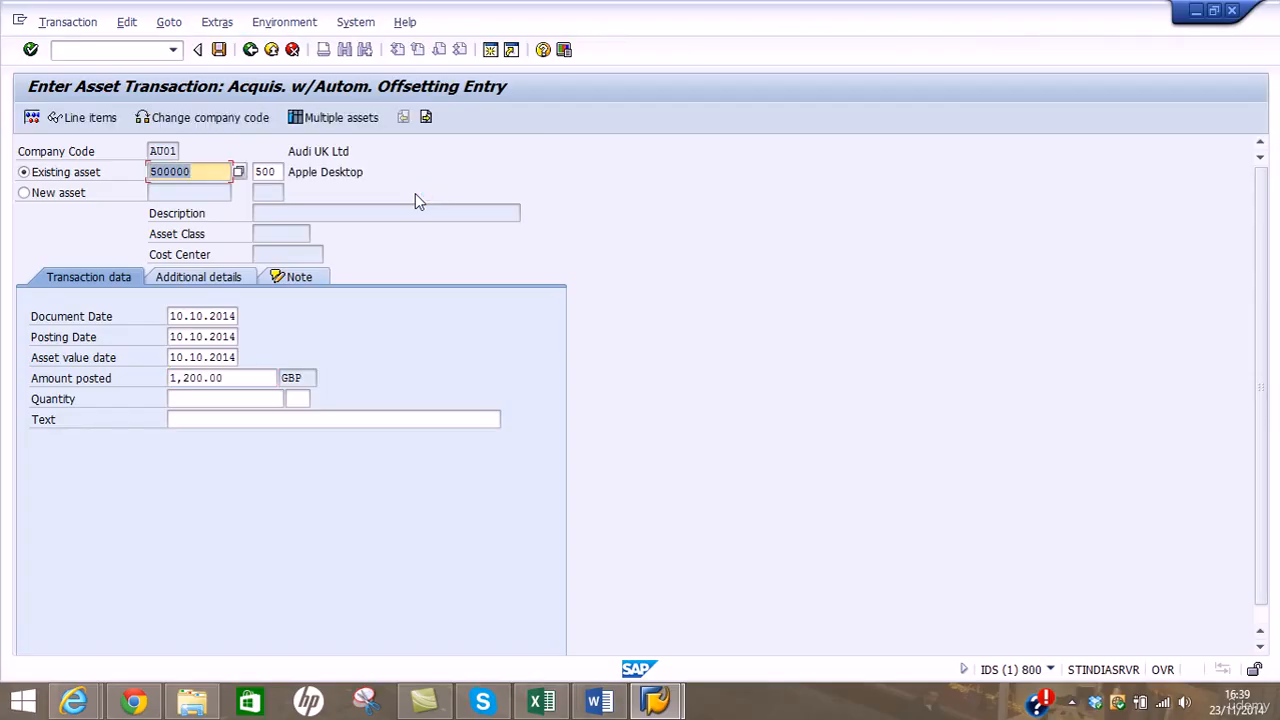
pyautogui.click(32, 118)
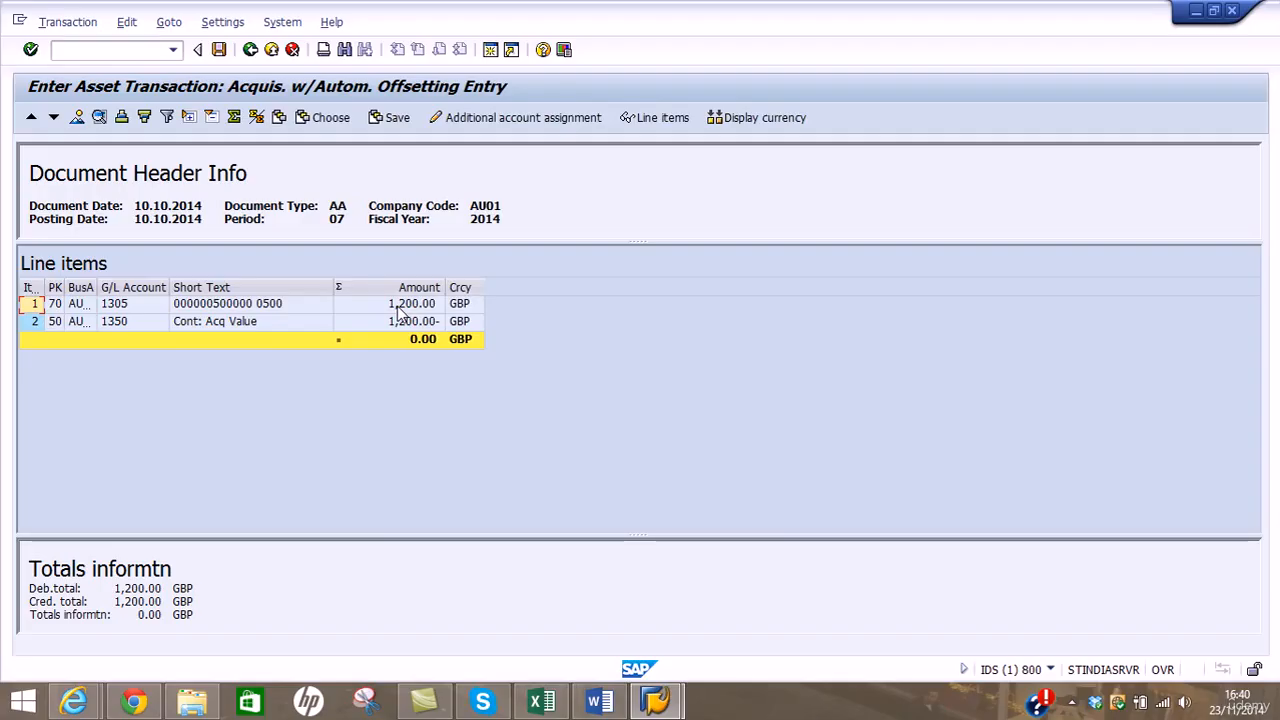
pyautogui.click(221, 52)
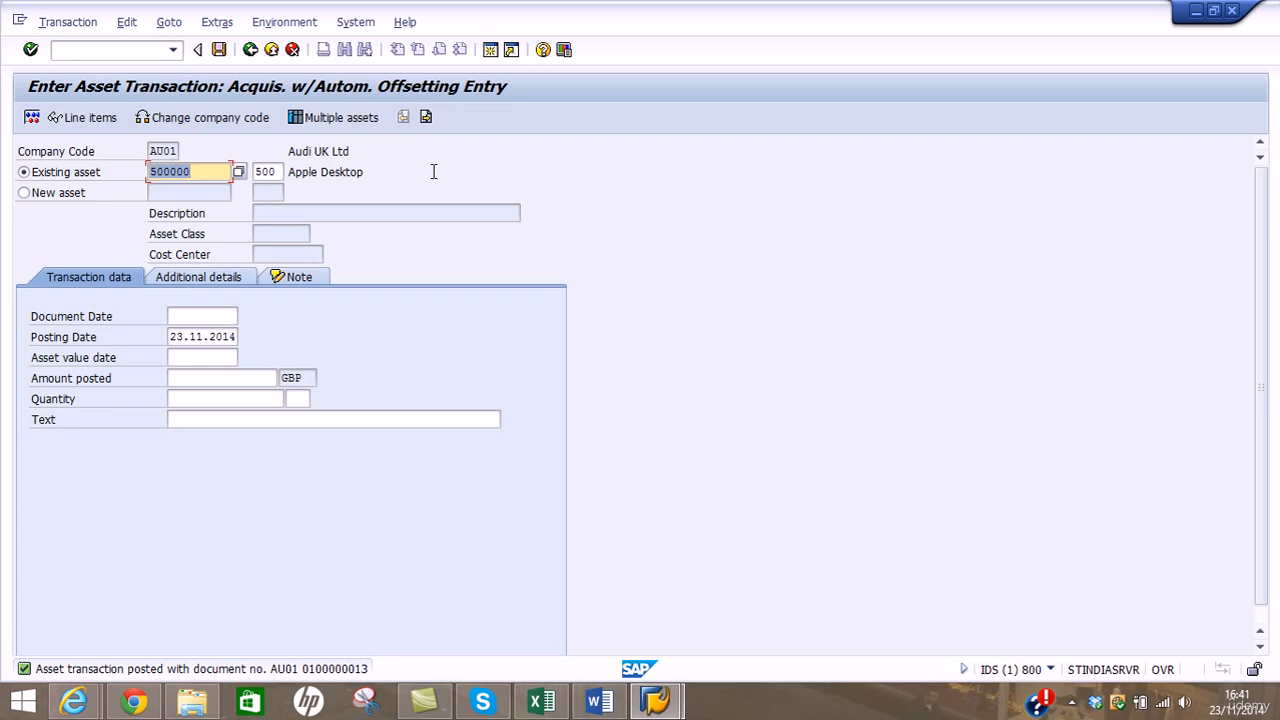
# Open Asset Explorer (AW01N) for the Apple Desktop in a new session and widen the planned values columns
pyautogui.click(492, 52)
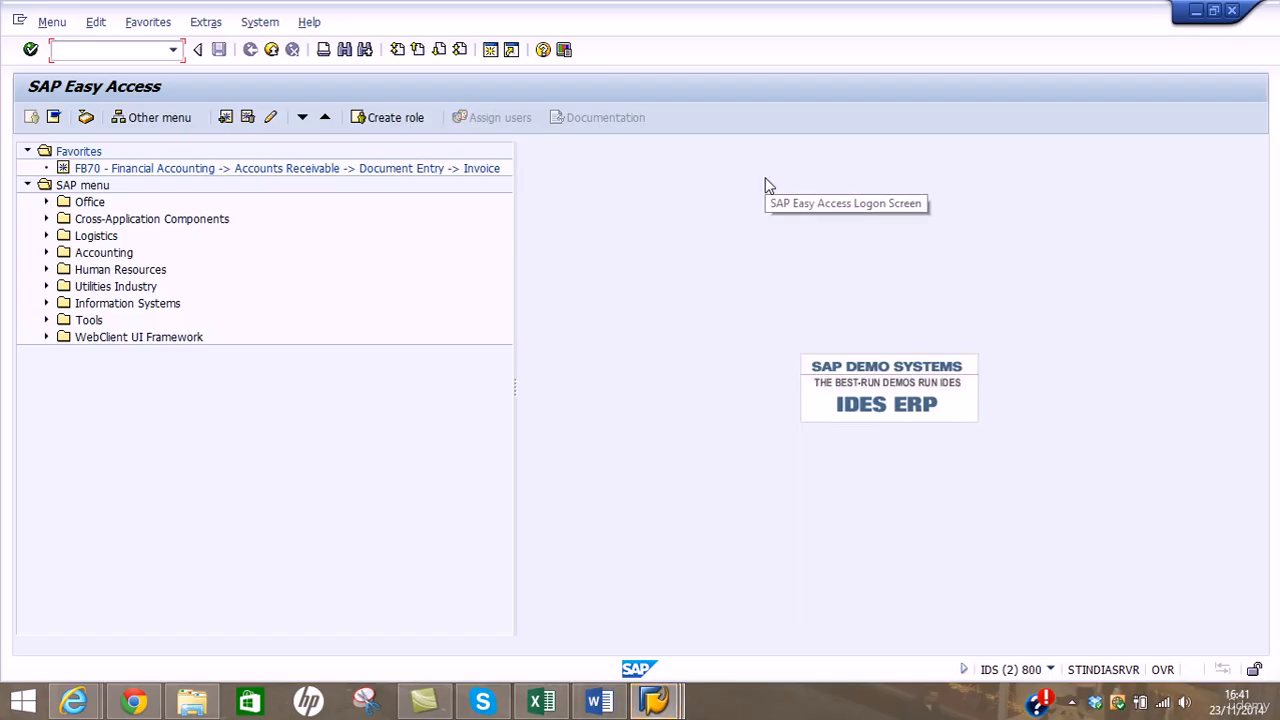
pyautogui.write('aw01n')
pyautogui.press('Return')
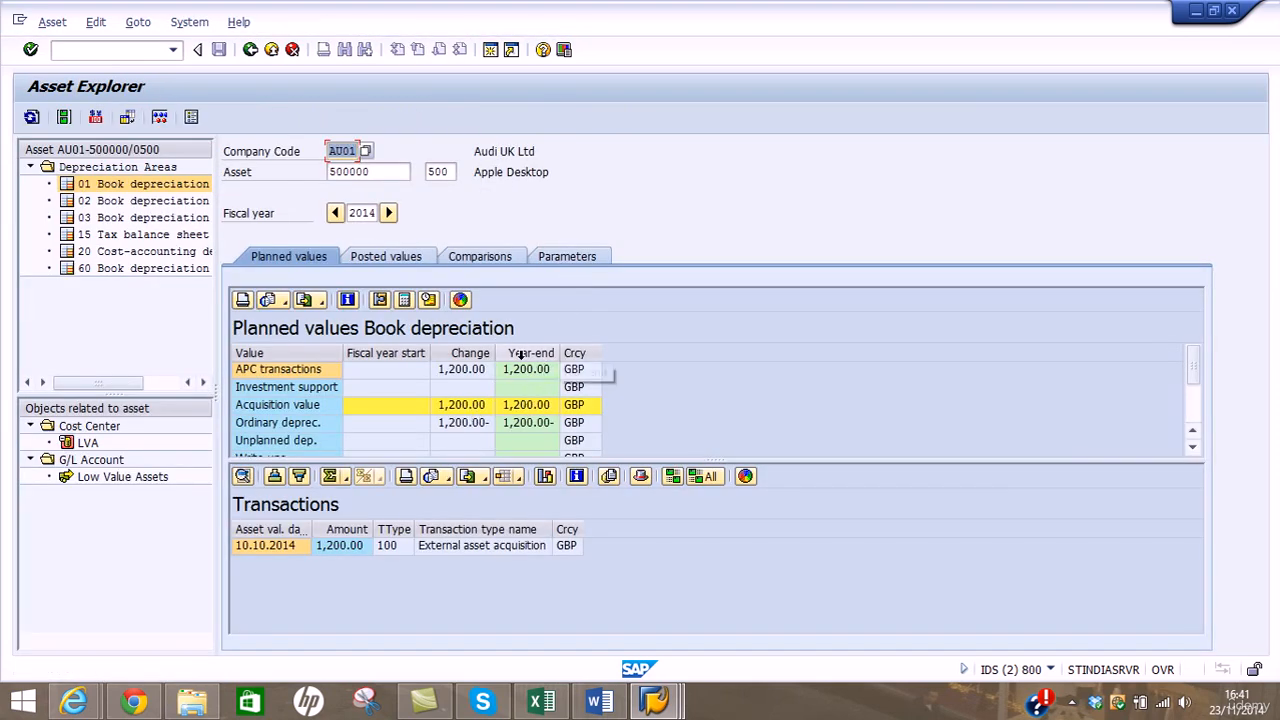
pyautogui.moveTo(497, 353); pyautogui.dragTo(605, 348)
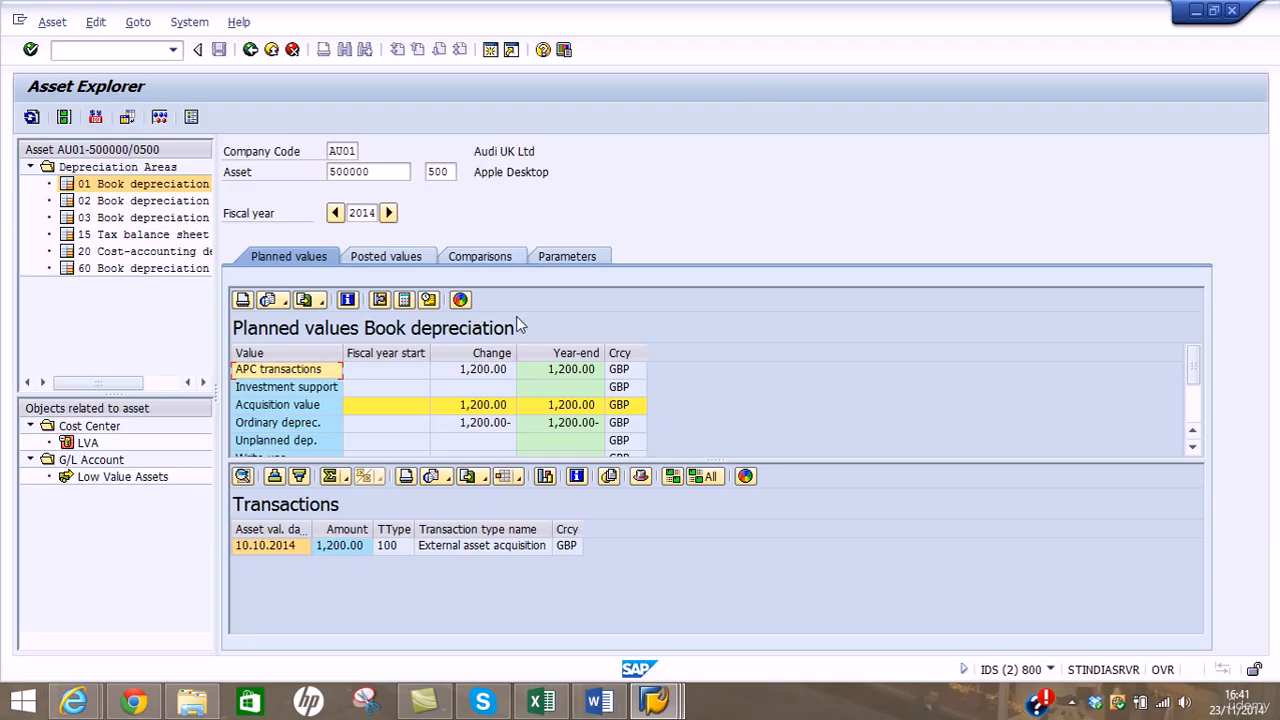
# Examine the Apple Desktop's posted values and its posted and planned depreciation by period
pyautogui.click(416, 256)
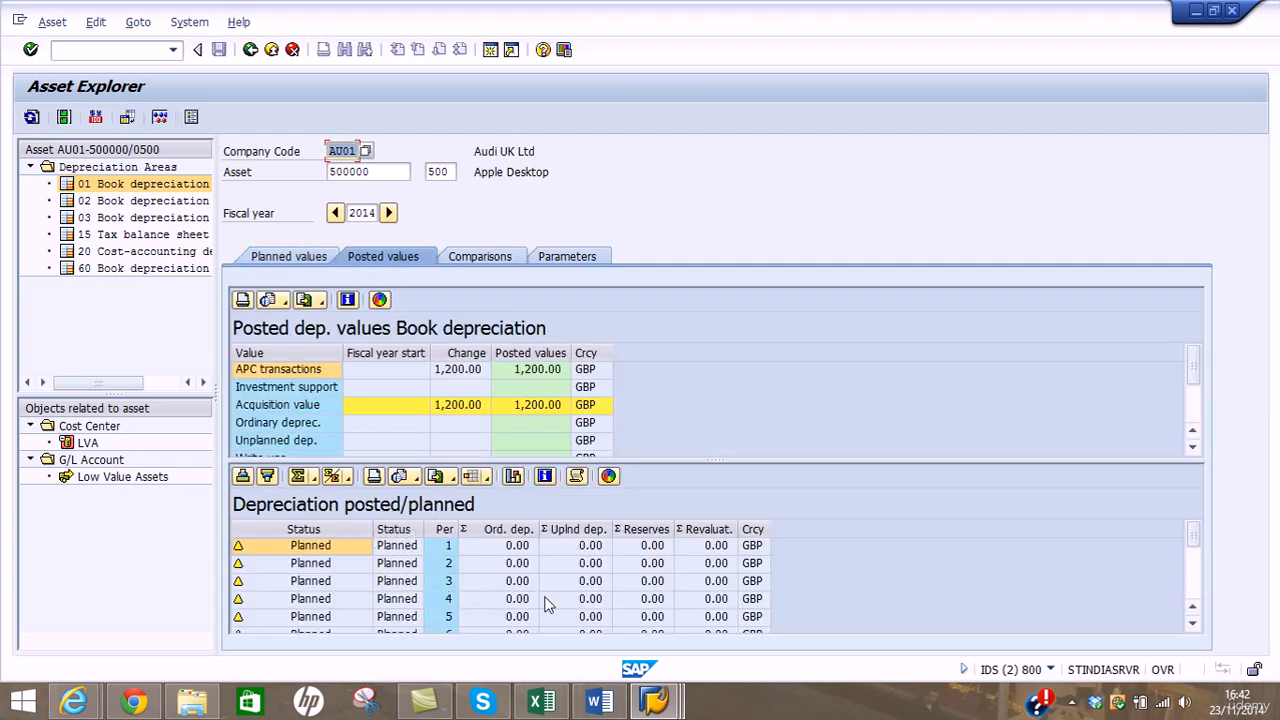
pyautogui.click(1191, 623)
pyautogui.click(1191, 623)
pyautogui.click(1191, 623)
pyautogui.click(1191, 623)
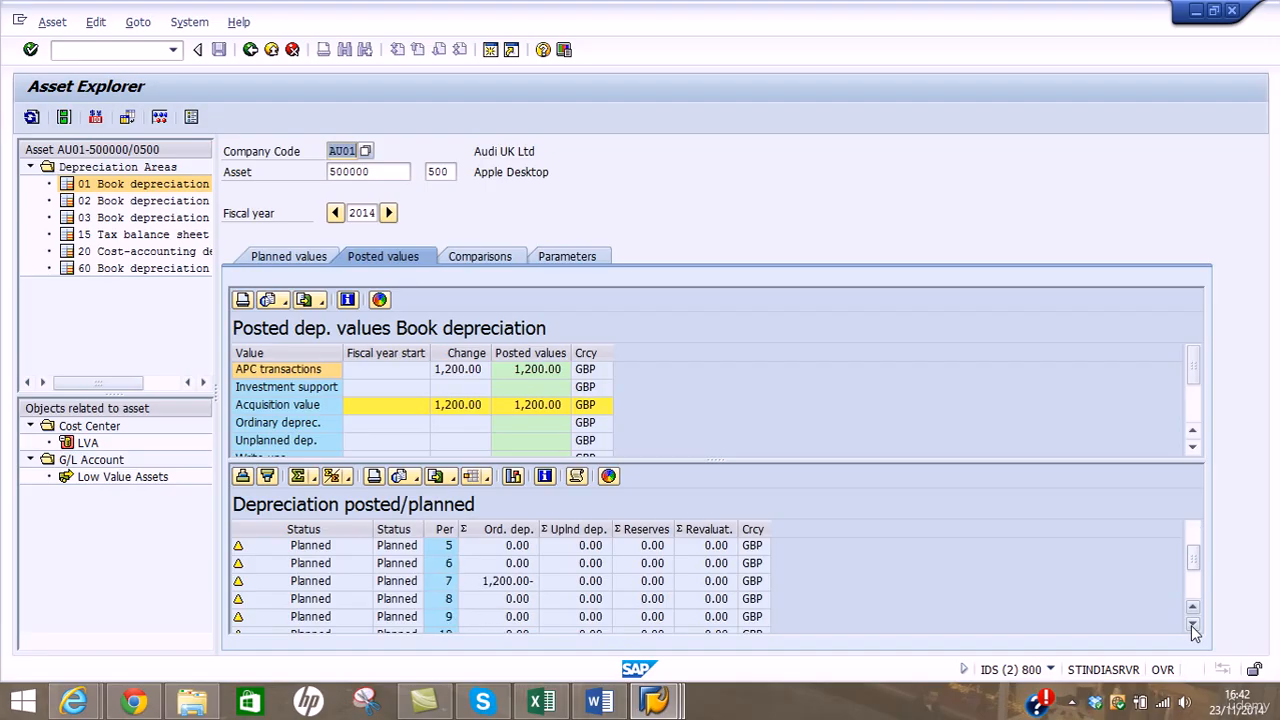
# Review the asset's 2014 to 2018 book depreciation comparison and its depreciation parameters, including the ordinary depreciation start date
pyautogui.click(492, 256)
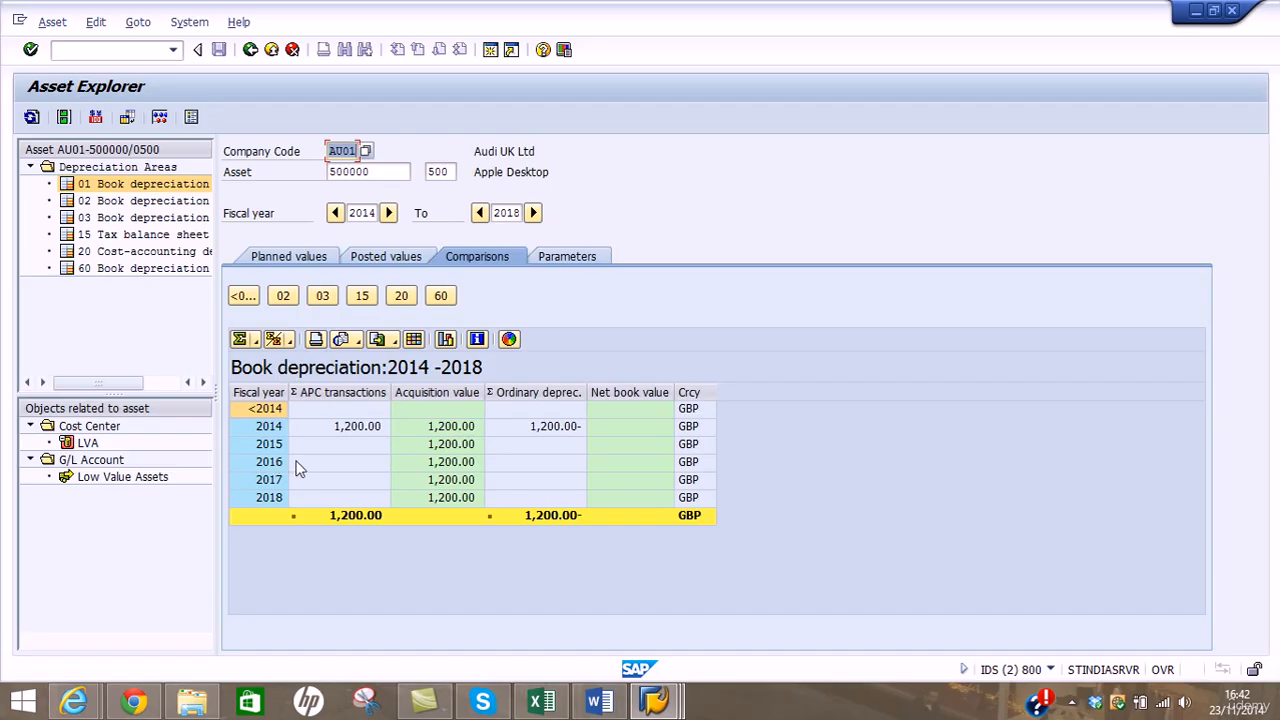
pyautogui.click(562, 257)
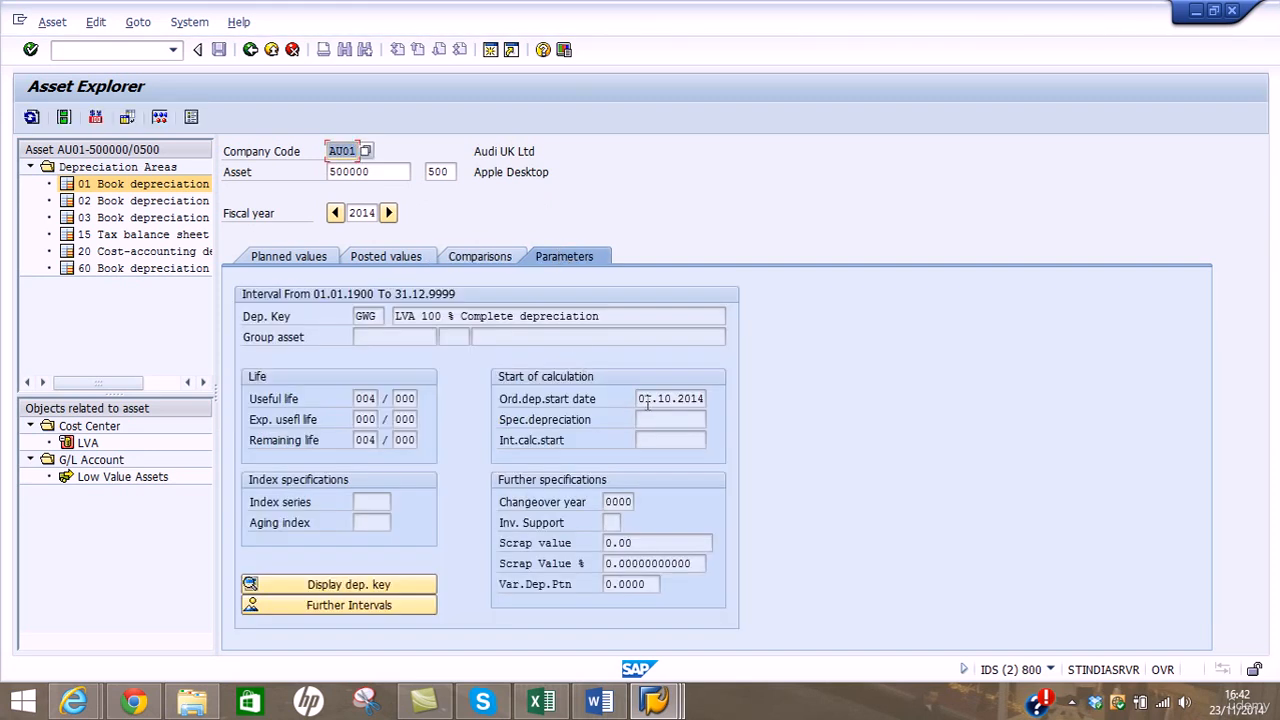
pyautogui.click(641, 398)
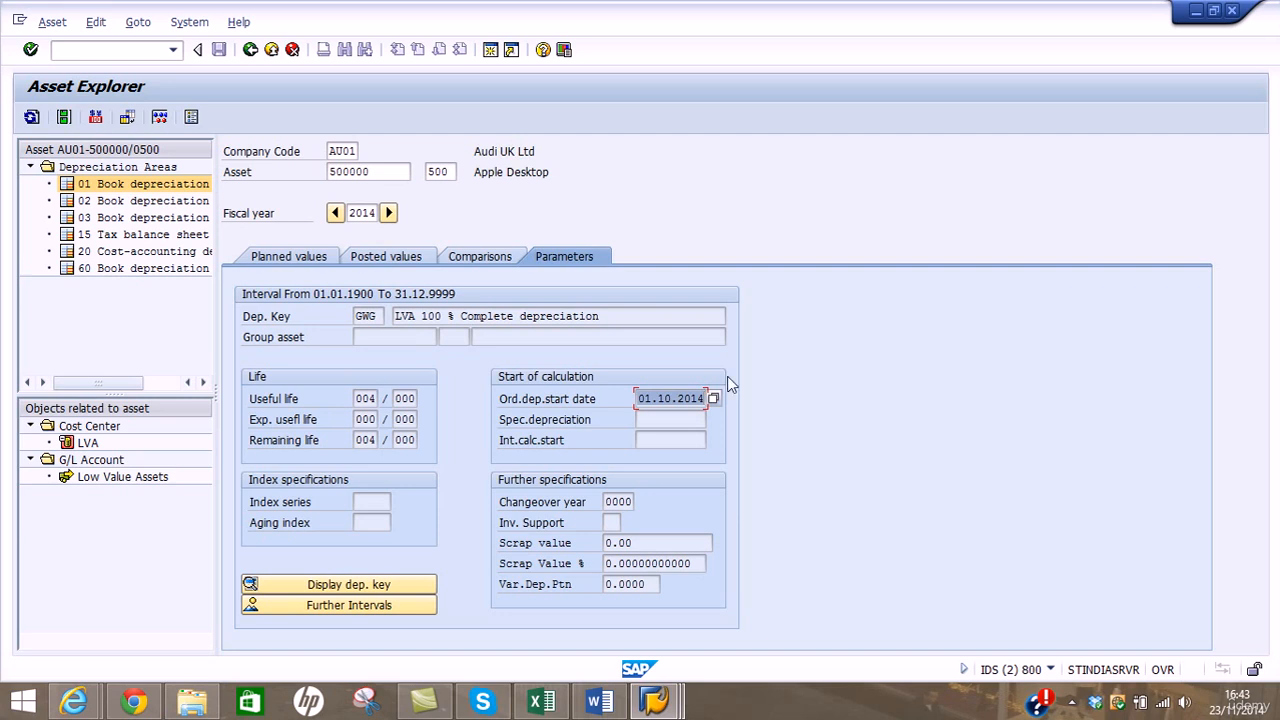
# Return to the asset's planned values and check the posting information in the Apple Desktop's master data
pyautogui.click(300, 258)
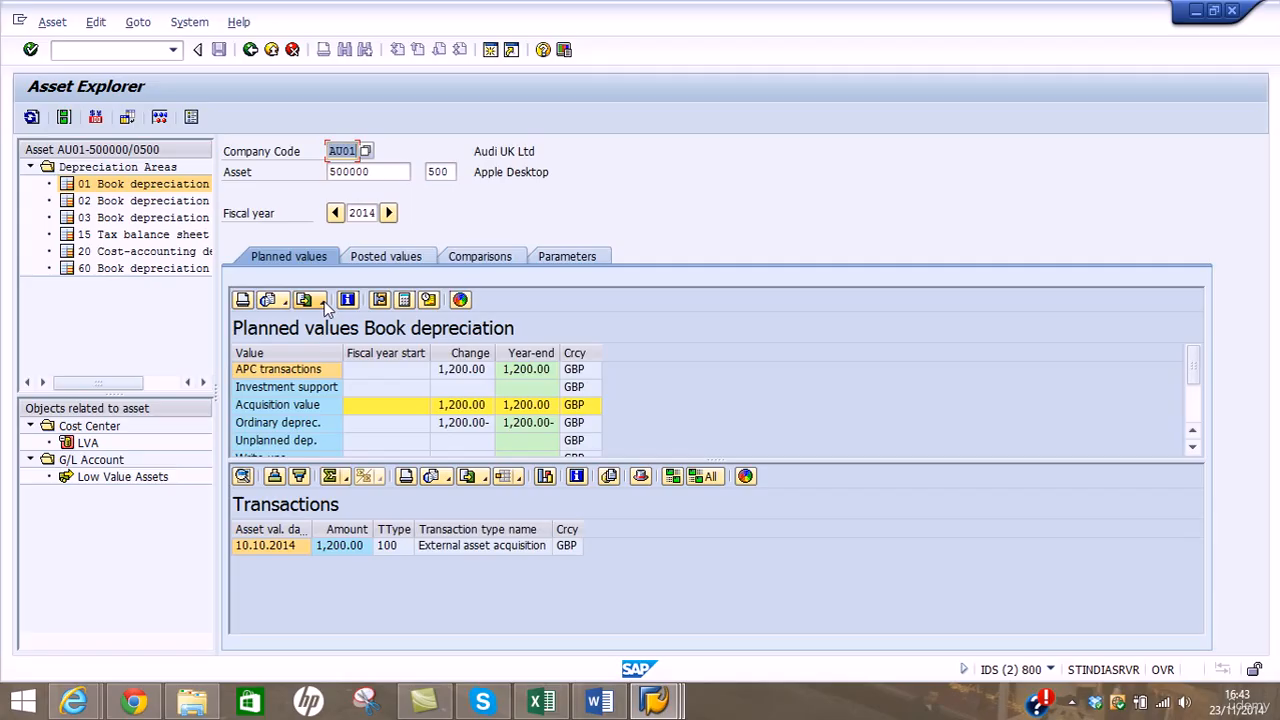
pyautogui.click(65, 120)
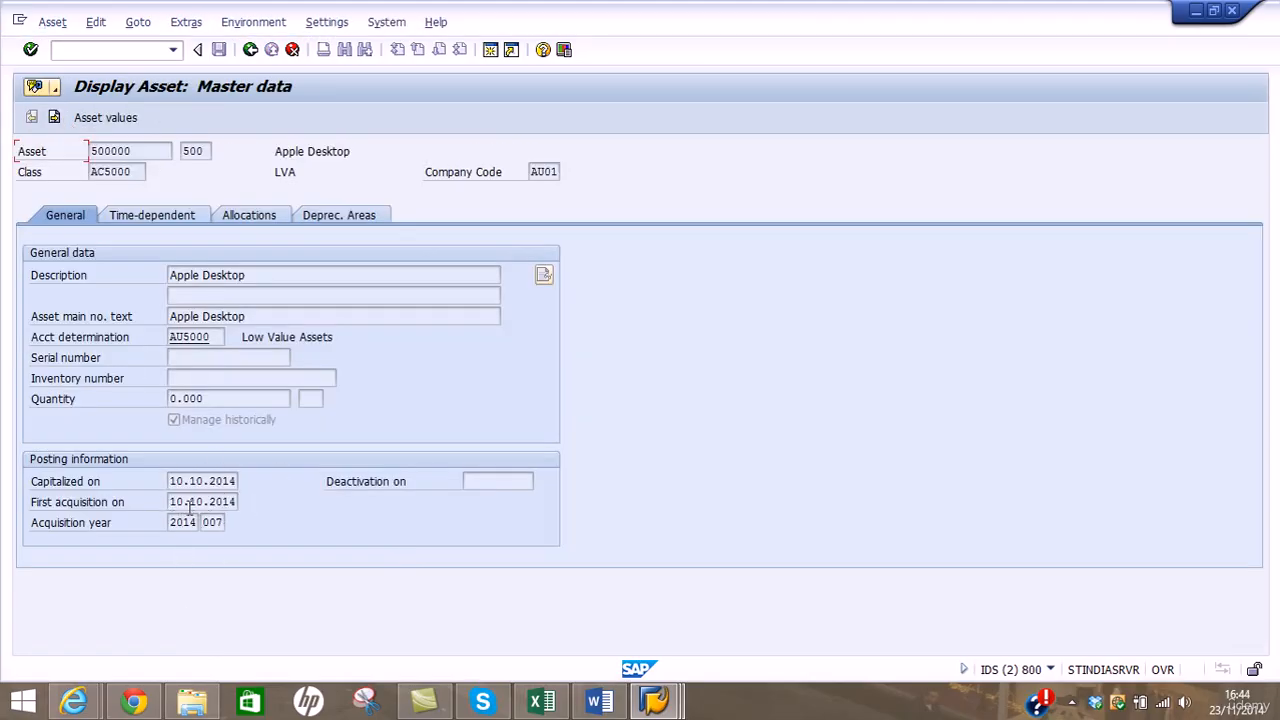
pyautogui.click(250, 50)
pyautogui.moveTo(655, 700)
pyautogui.click(662, 588)
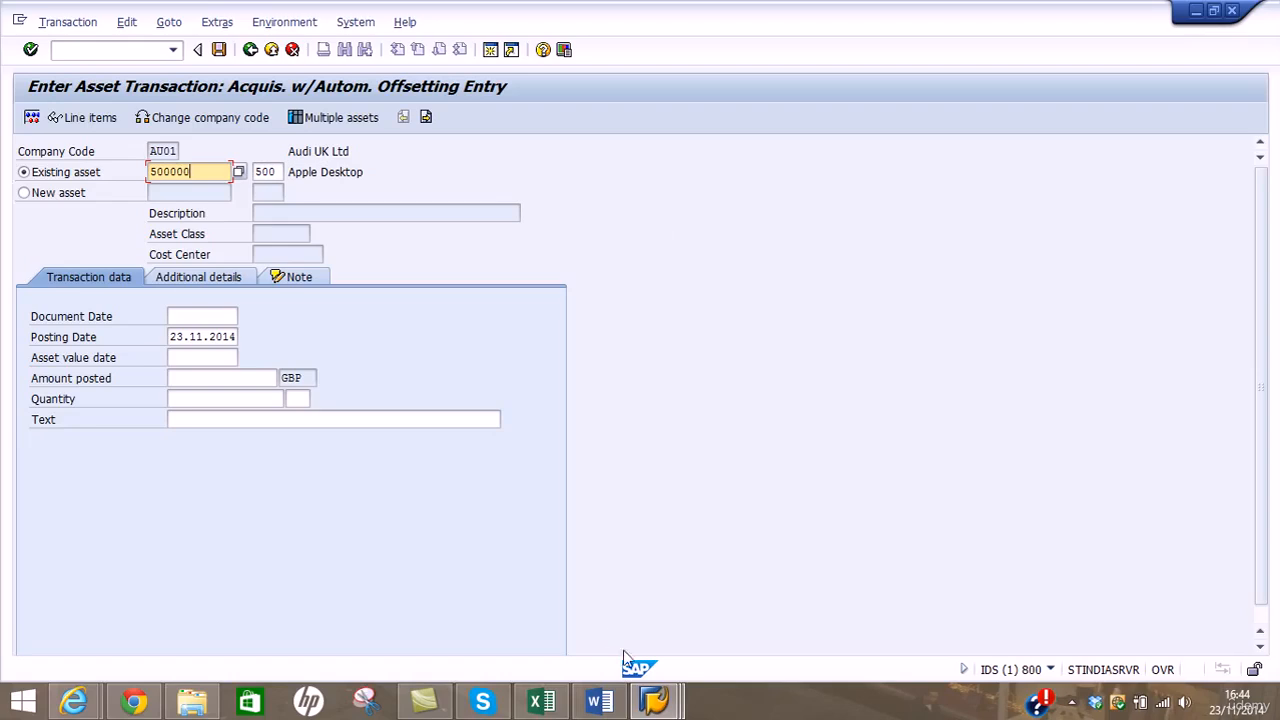
pyautogui.moveTo(655, 700)
pyautogui.click(850, 600)
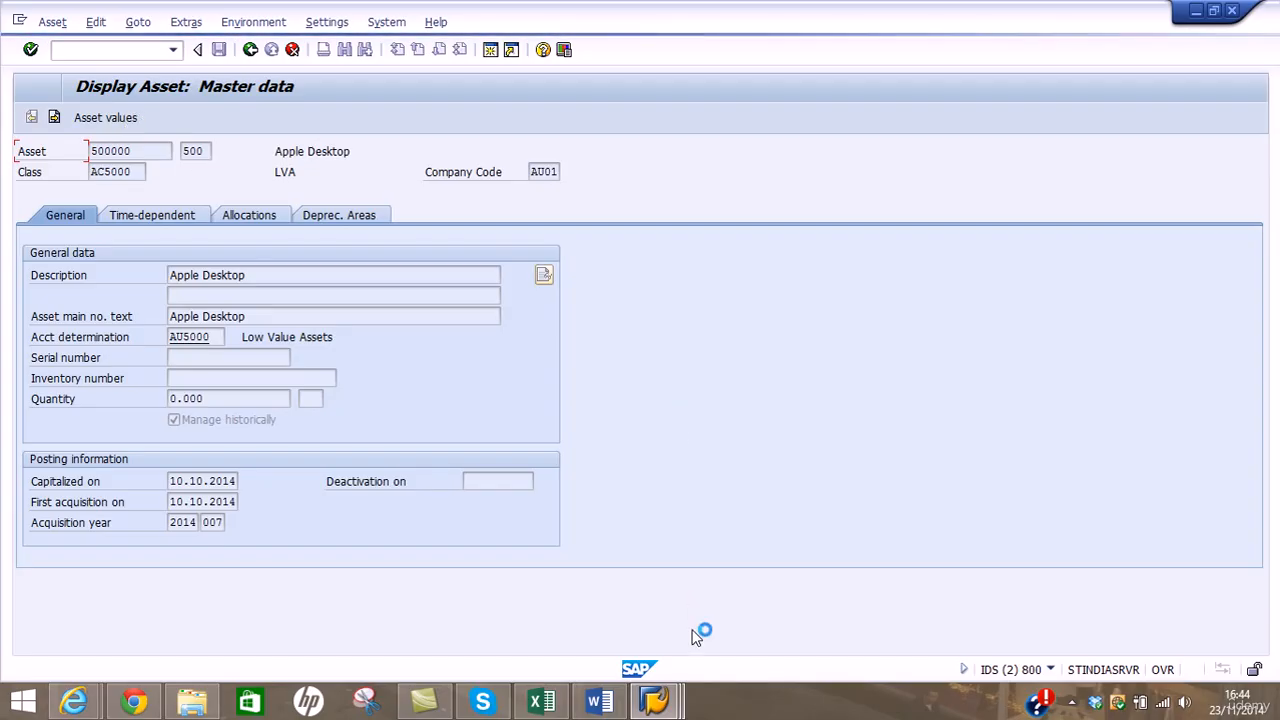
pyautogui.moveTo(654, 700)
pyautogui.click(651, 593)
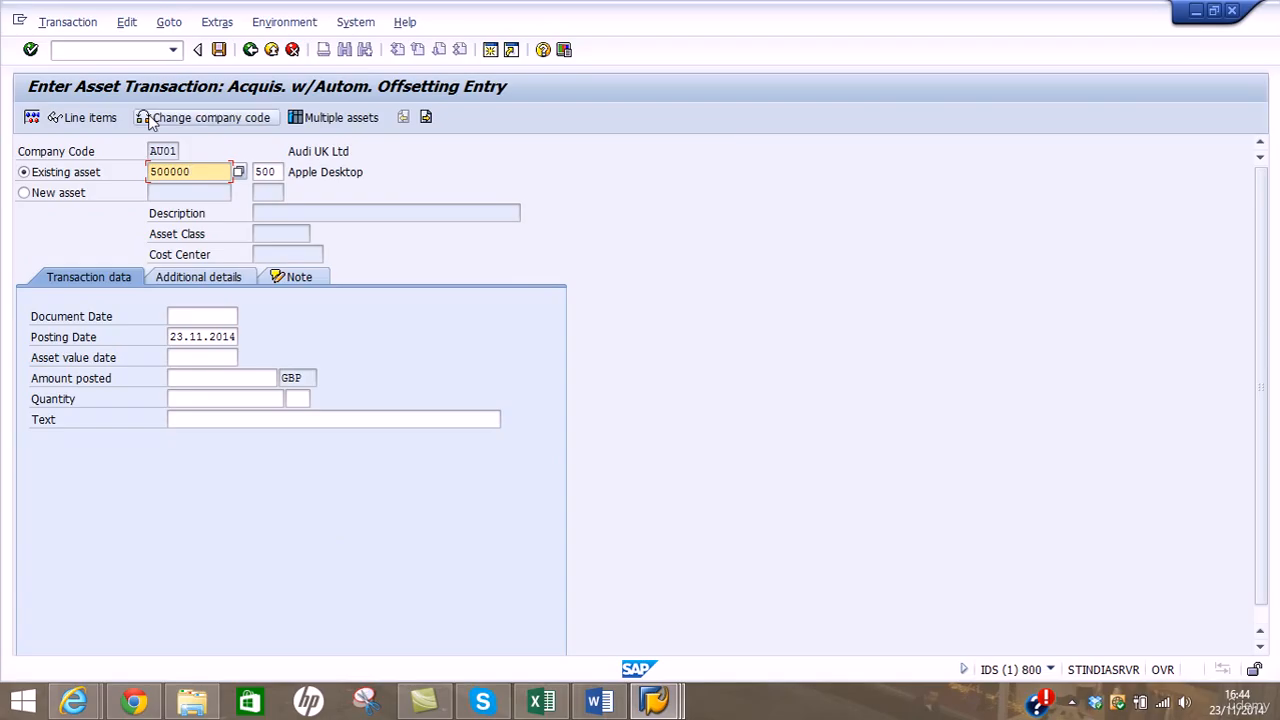
pyautogui.click(72, 23)
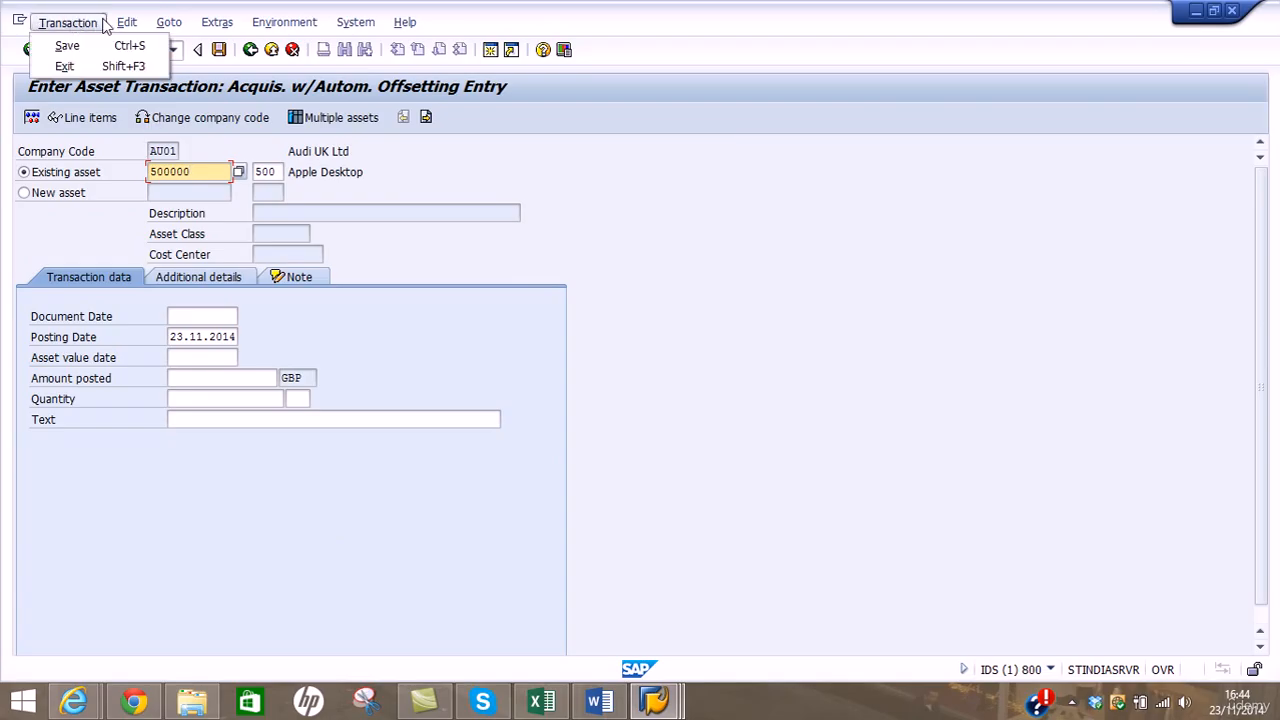
pyautogui.click(668, 702)
pyautogui.click(868, 630)
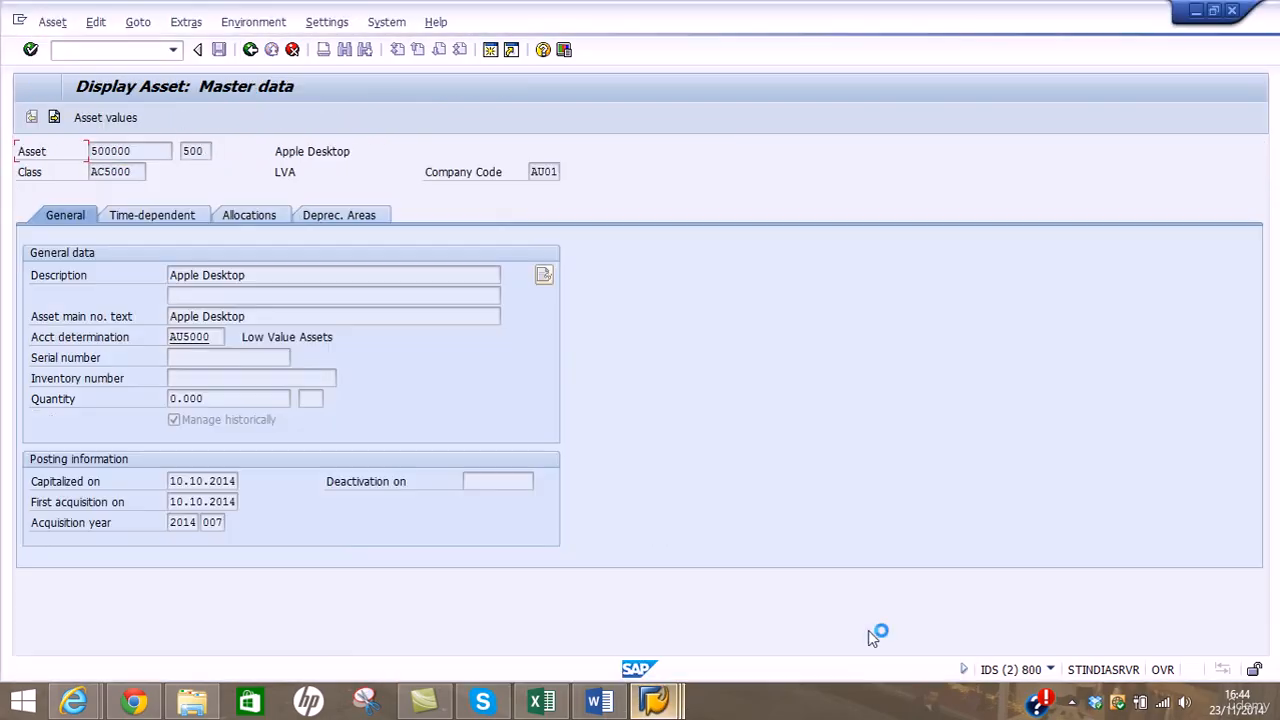
# Return from the Apple Desktop's master data to its asset values
pyautogui.click(118, 120)
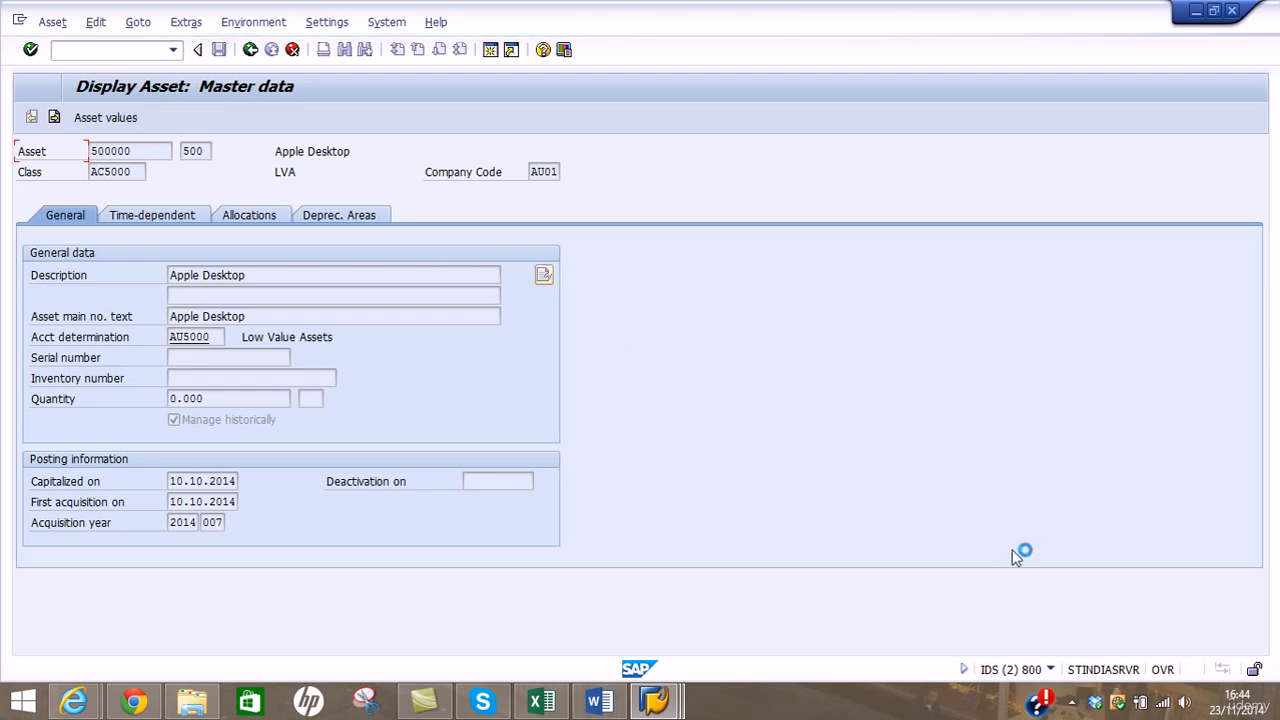
pyautogui.click(1072, 706)
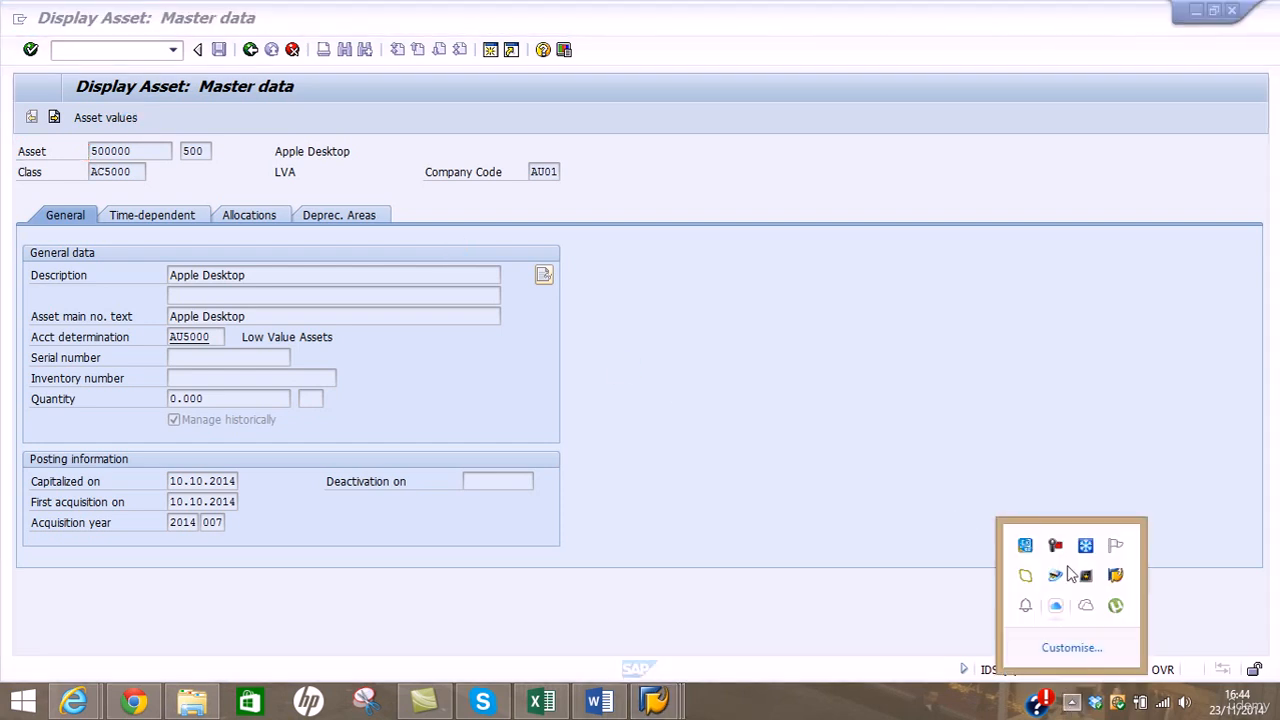
pyautogui.click(1056, 540)
pyautogui.click(1186, 612)
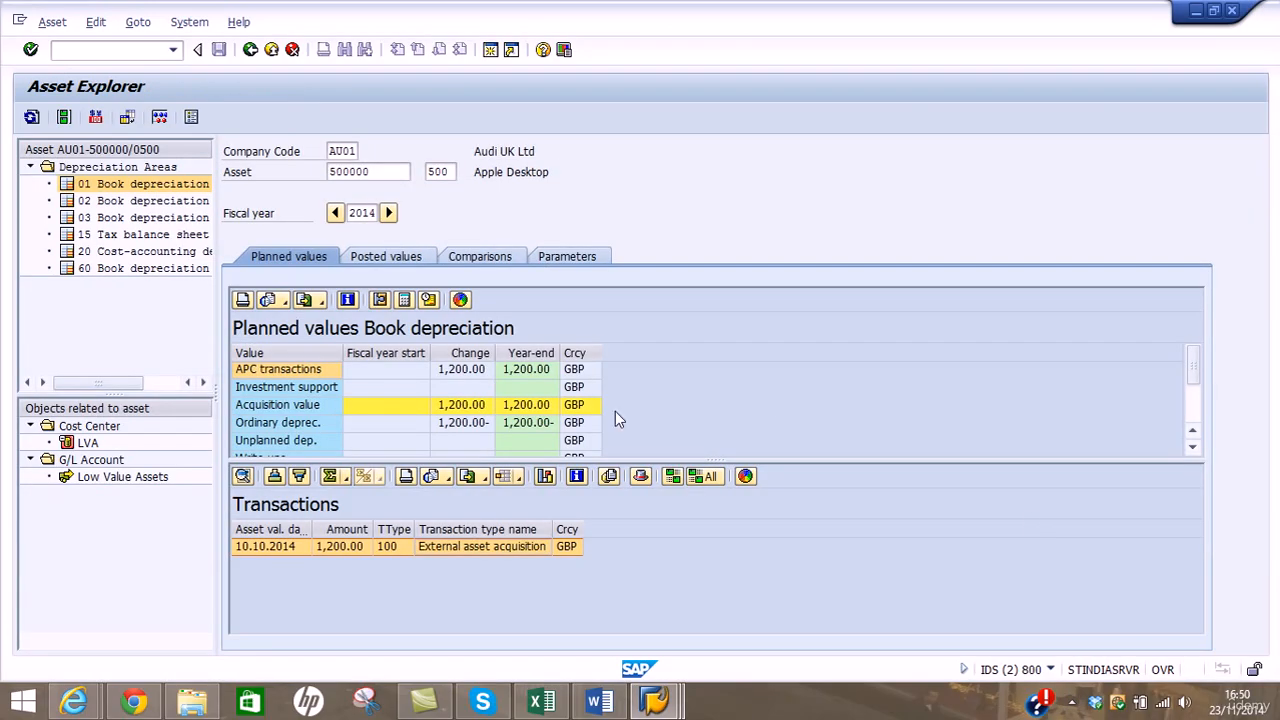
# Open the accounting document of the Apple Desktop's external asset acquisition, check its line items and leave it
pyautogui.click(489, 565)
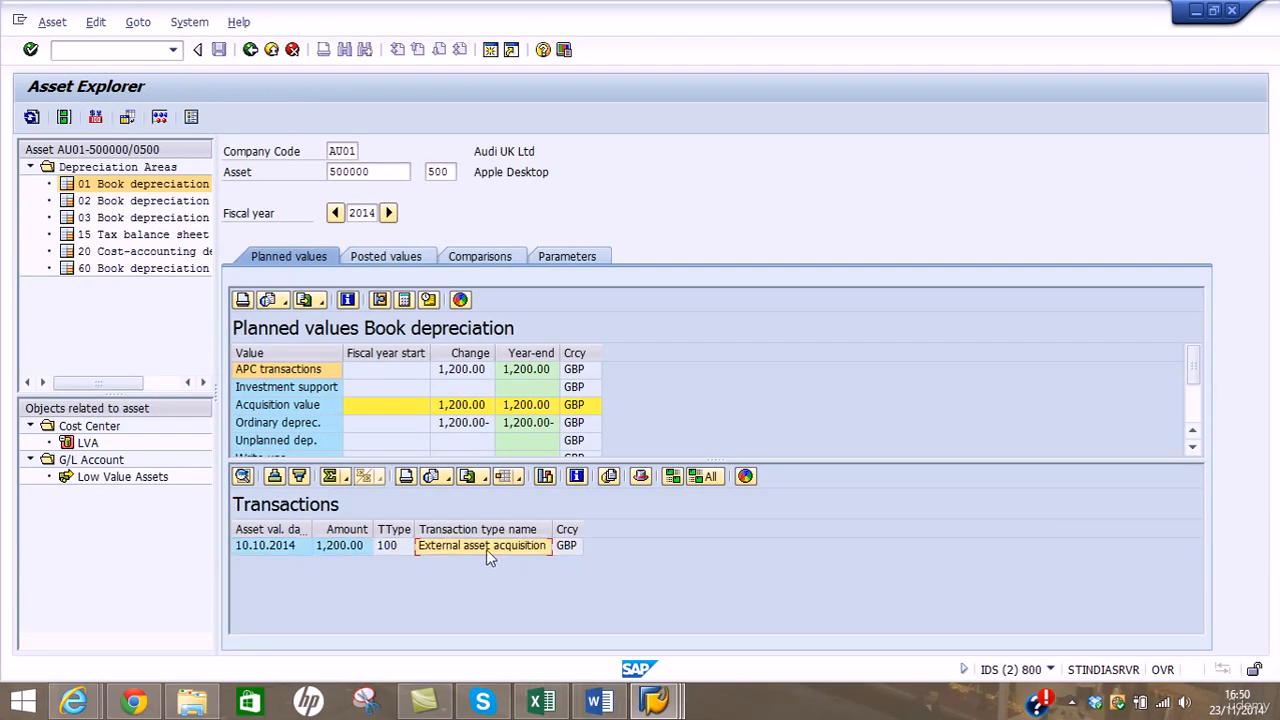
pyautogui.click(471, 549)
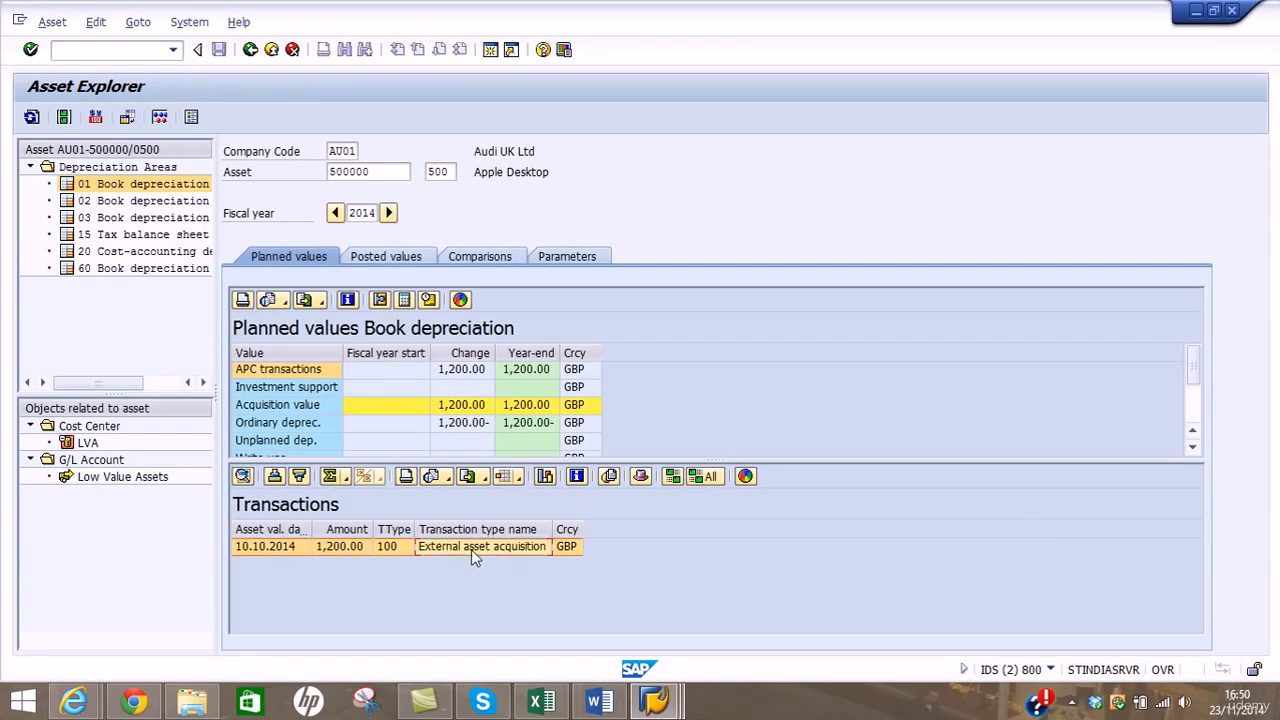
pyautogui.doubleClick(343, 549)
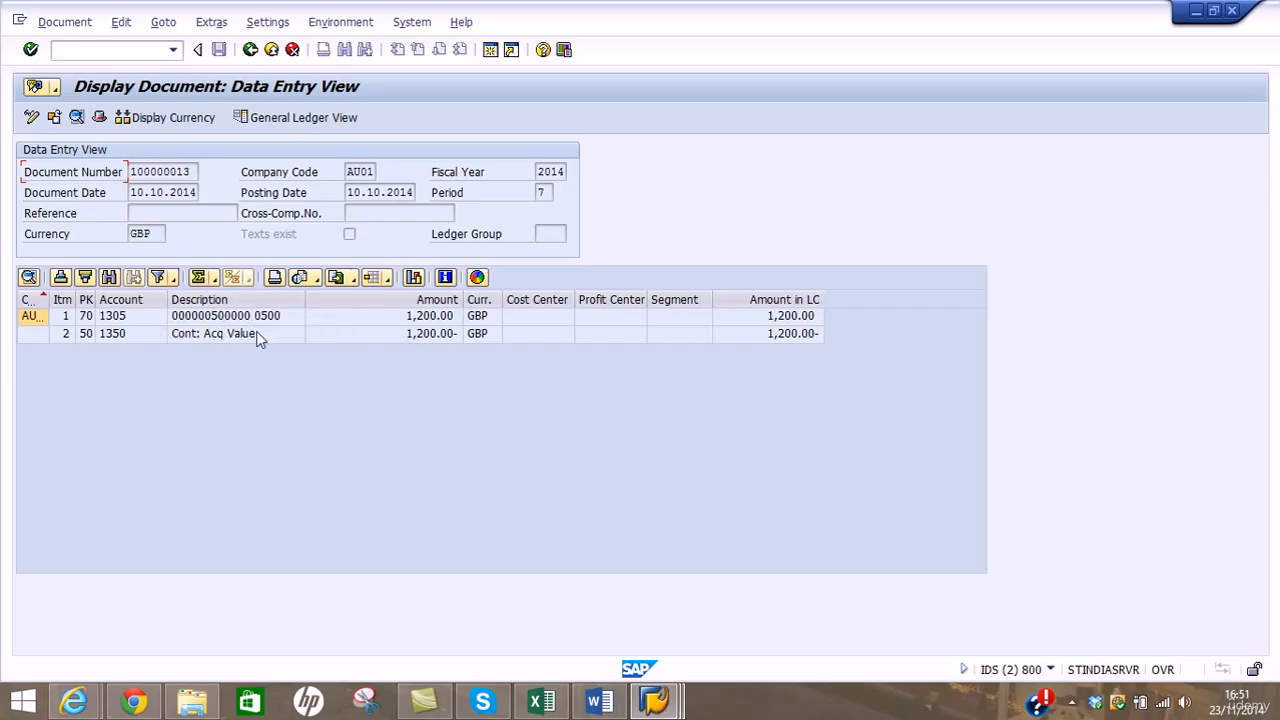
pyautogui.click(283, 317)
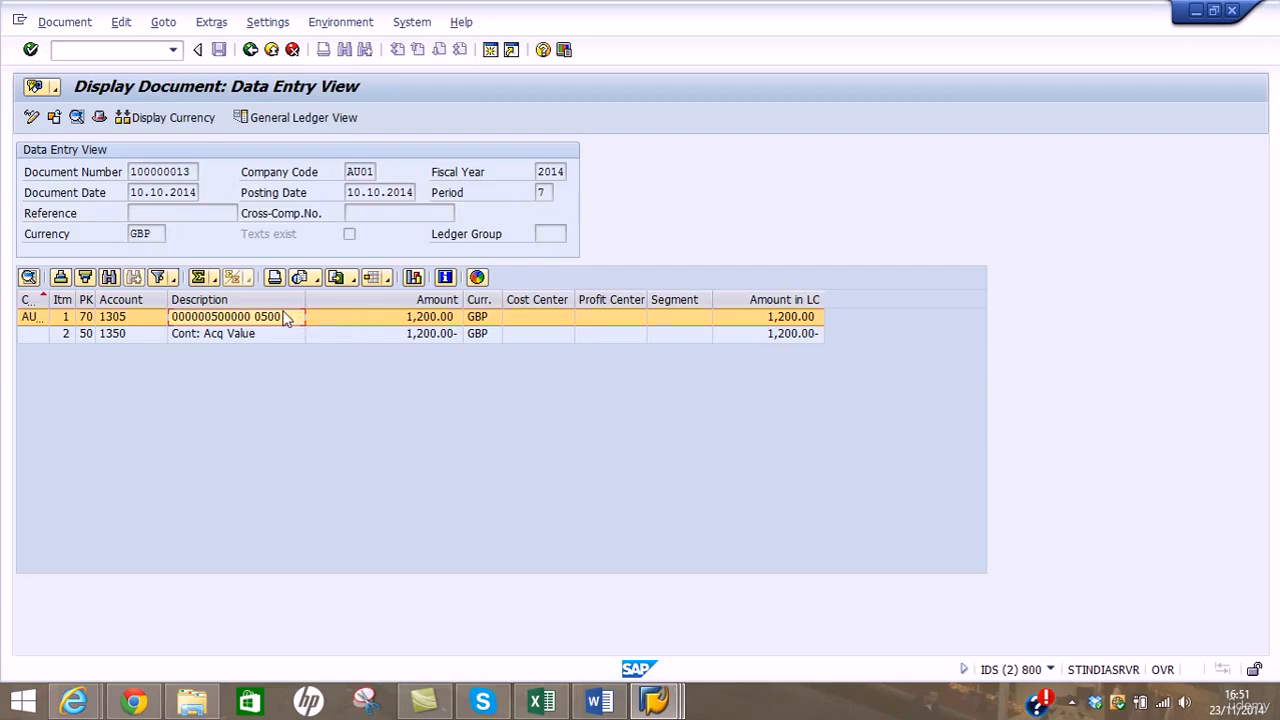
pyautogui.click(253, 52)
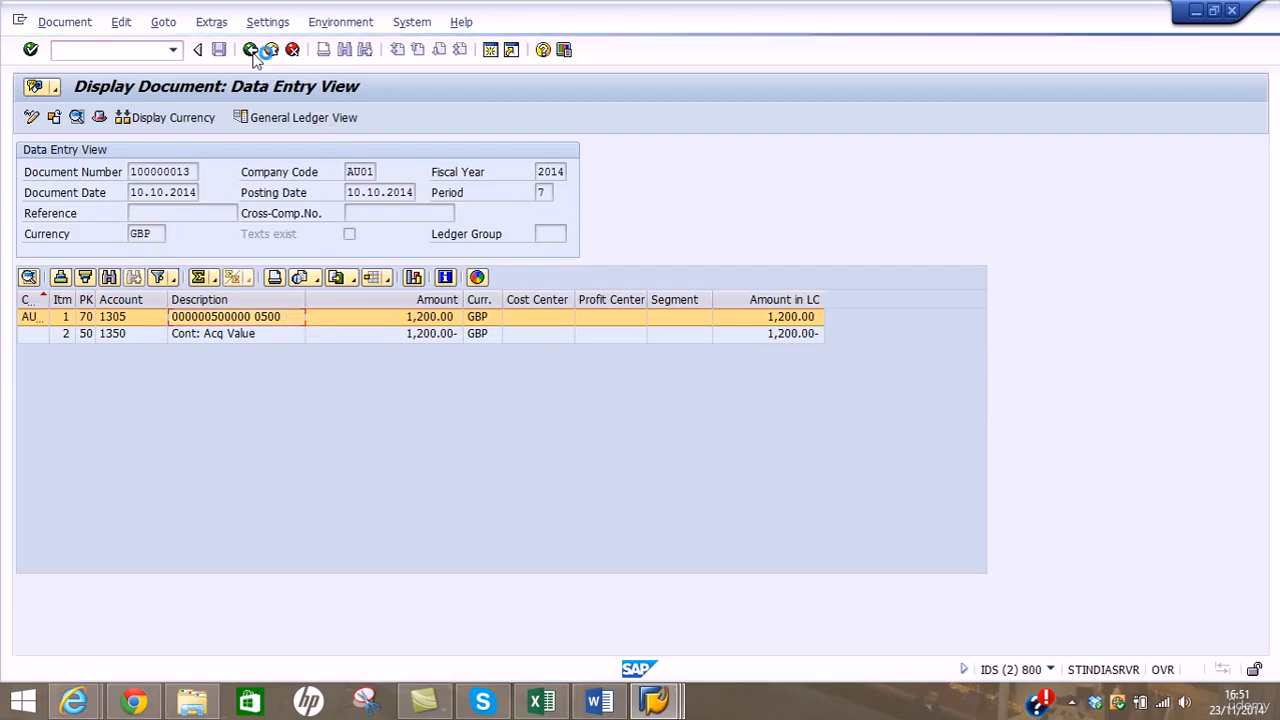
# In the asset acquisition session, choose a new asset described as "Management Building Underconstruction" and look up its asset class
pyautogui.click(656, 703)
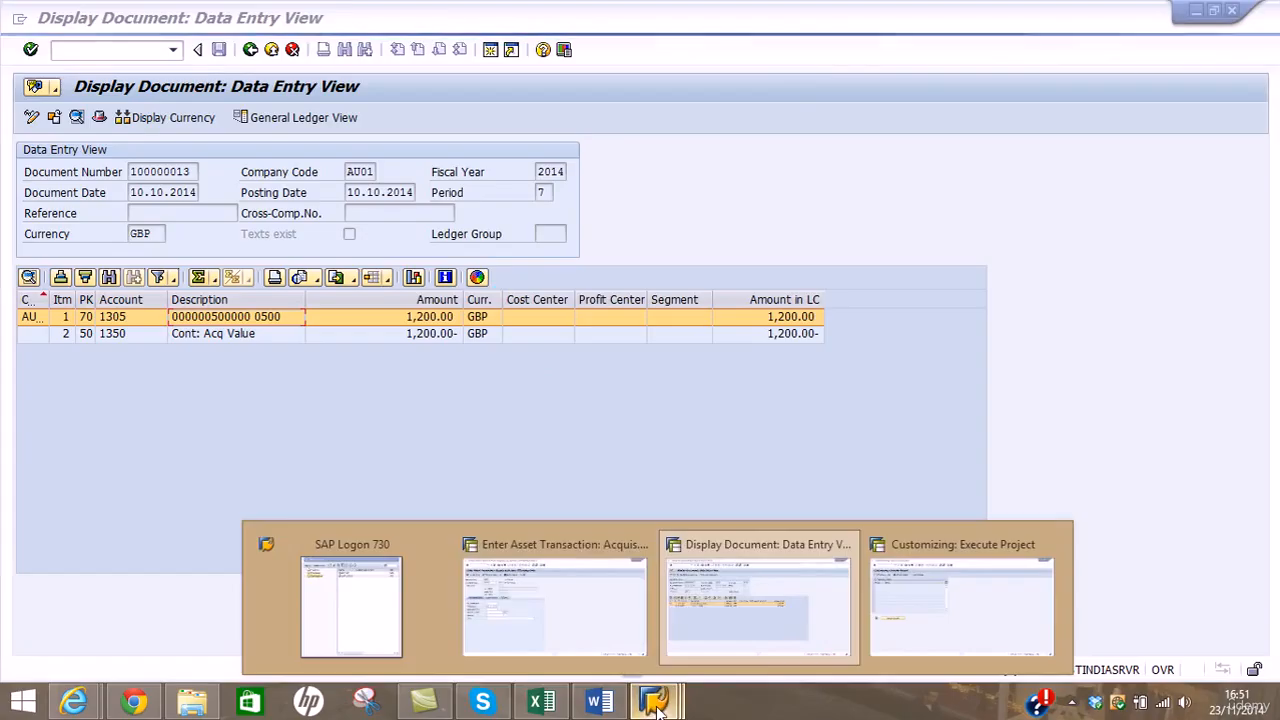
pyautogui.click(569, 582)
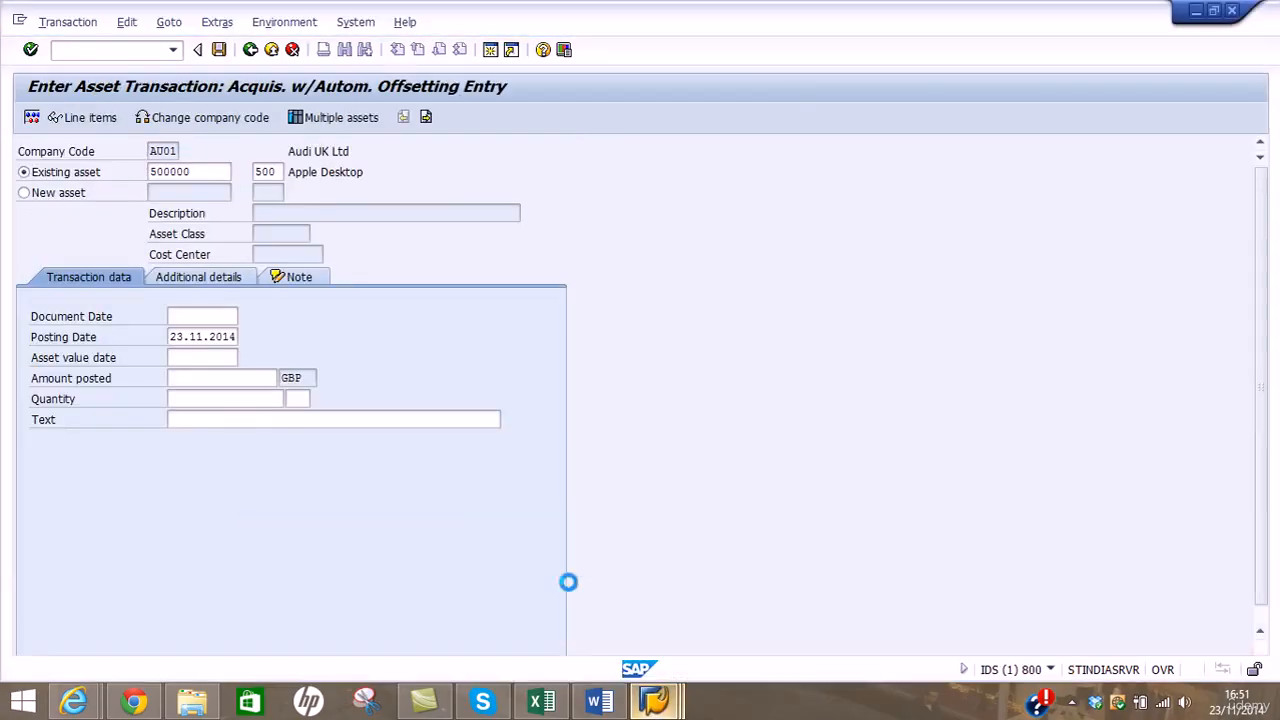
pyautogui.click(22, 195)
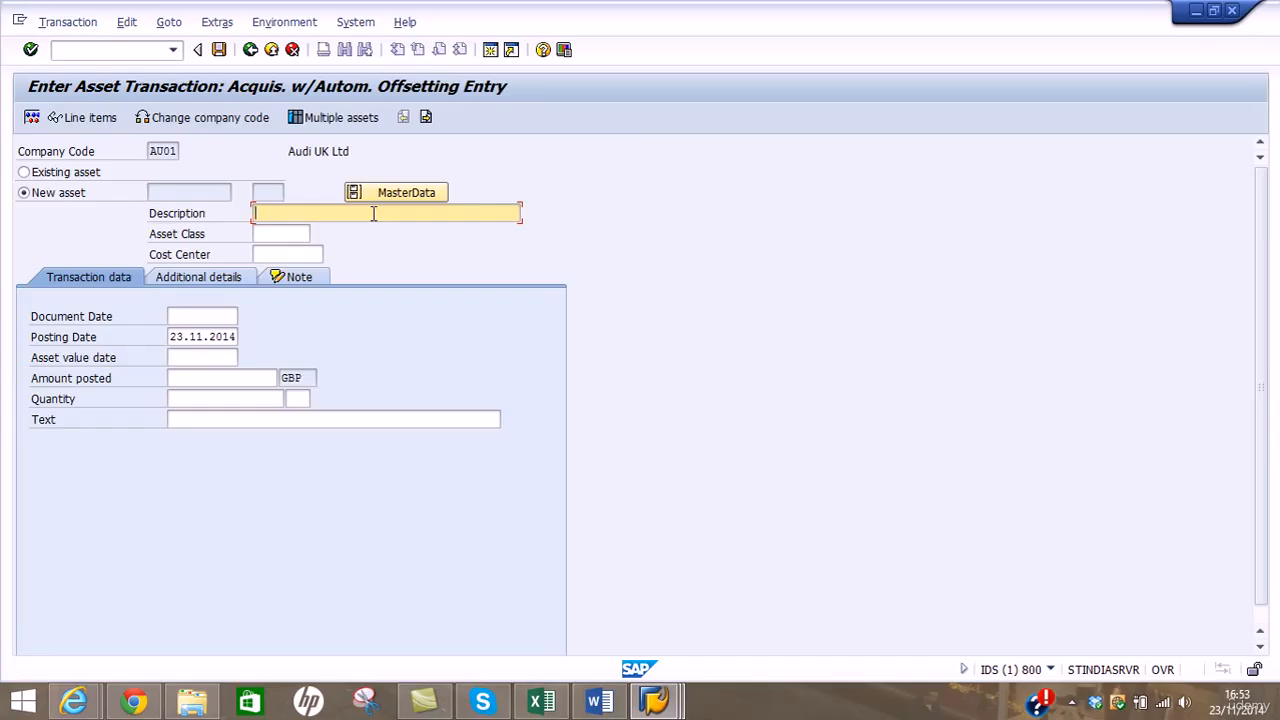
pyautogui.write('Management Building Underconstruction')
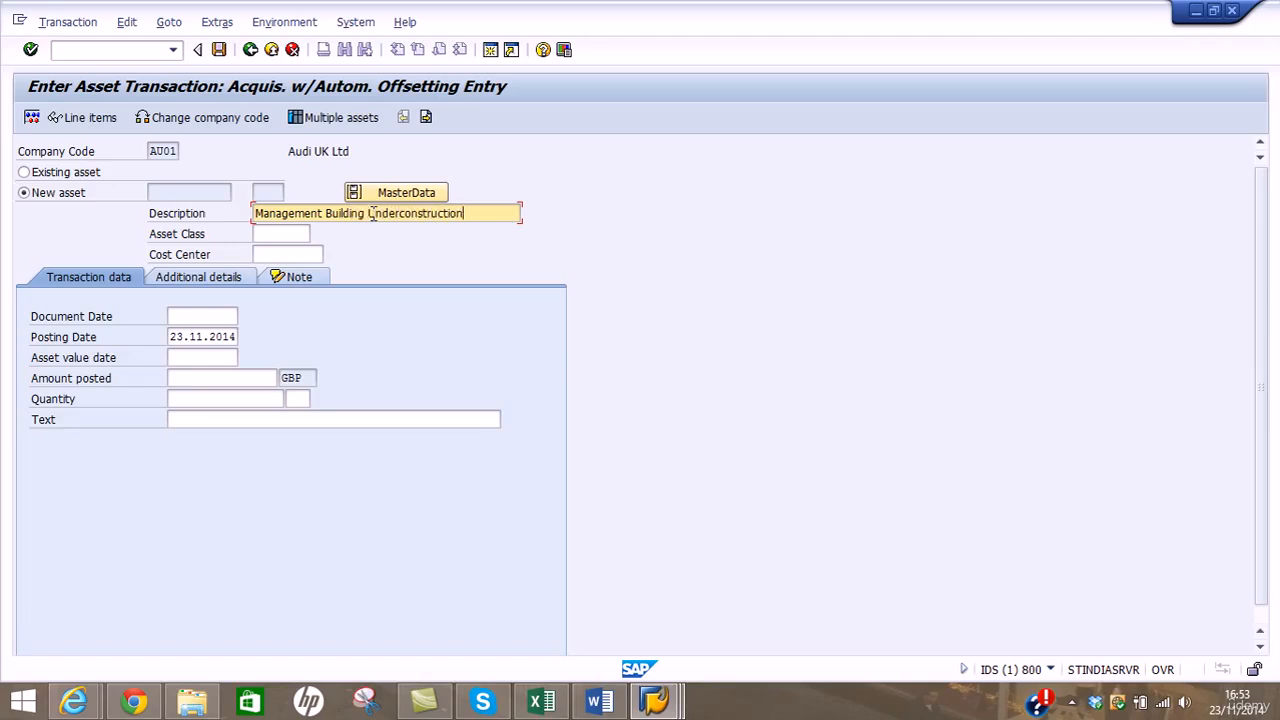
pyautogui.click(305, 233)
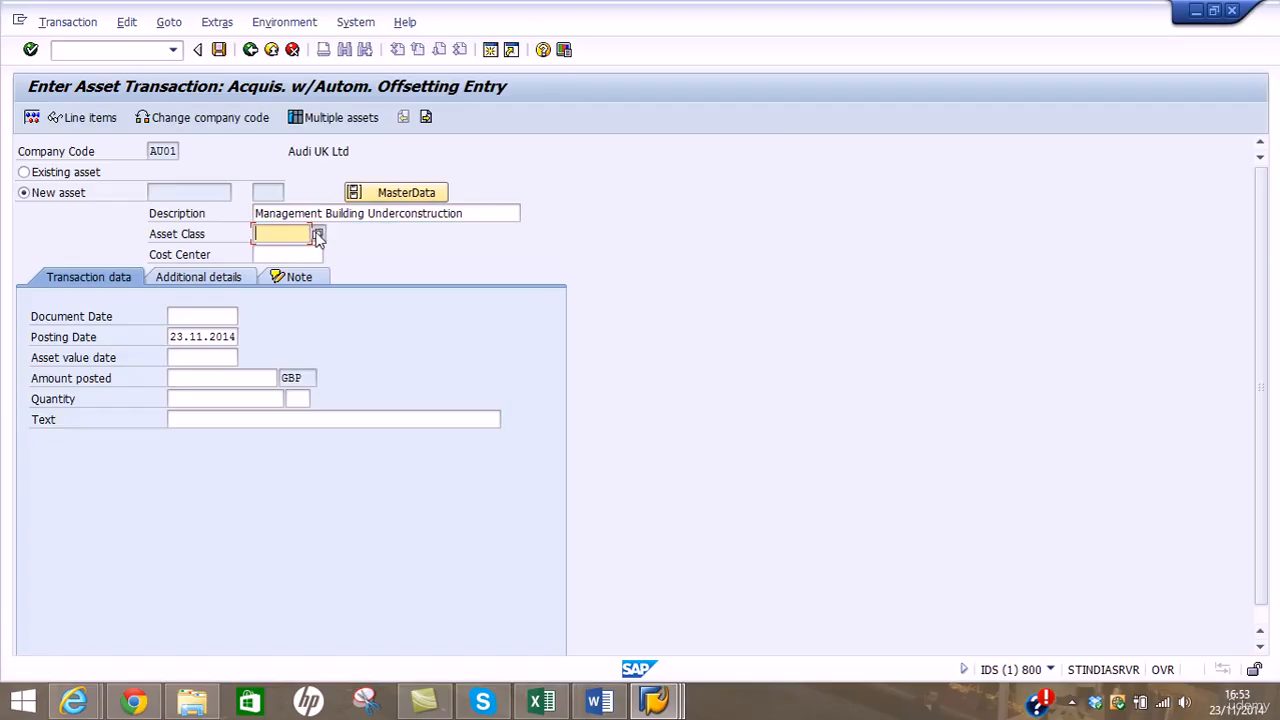
pyautogui.click(318, 234)
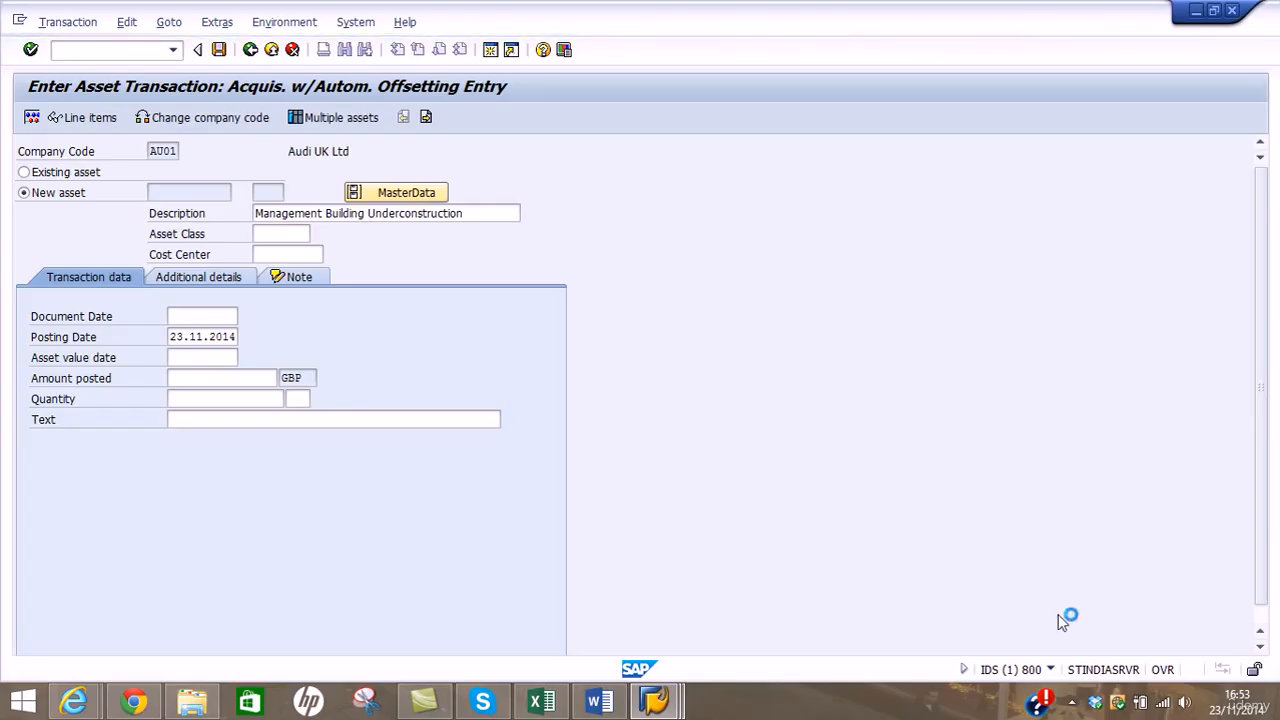
pyautogui.click(1072, 702)
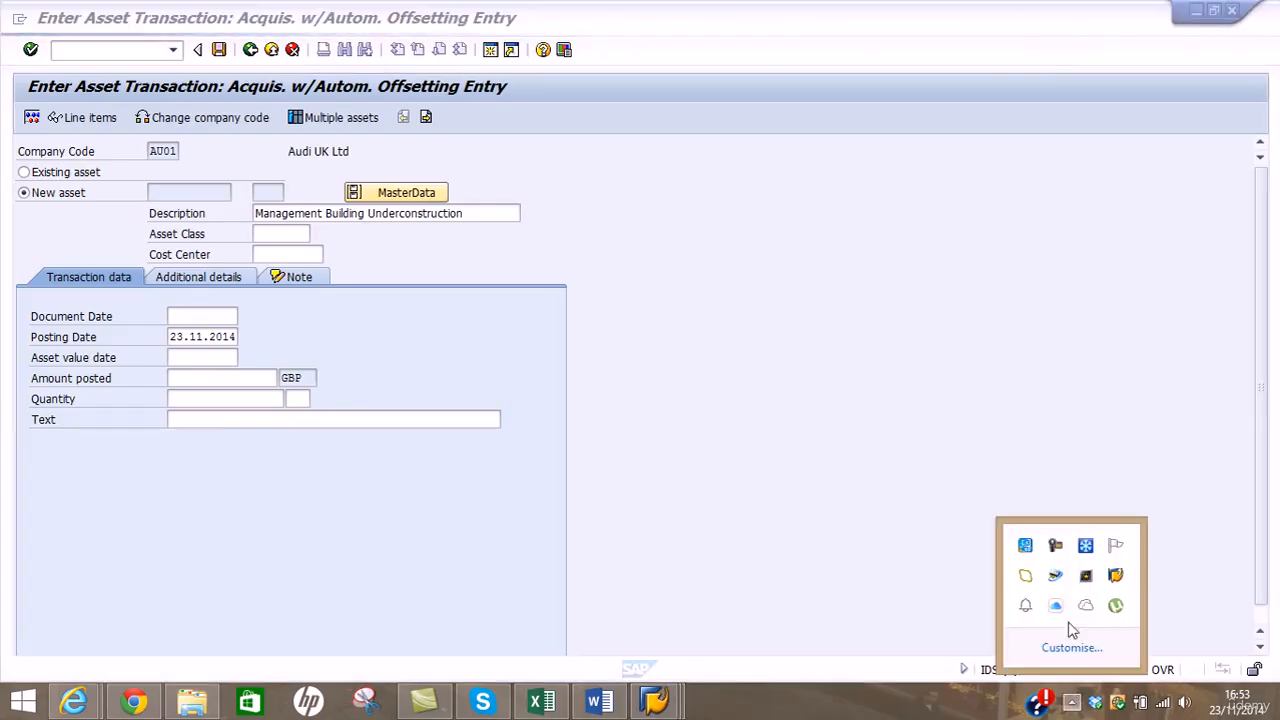
pyautogui.click(1055, 545)
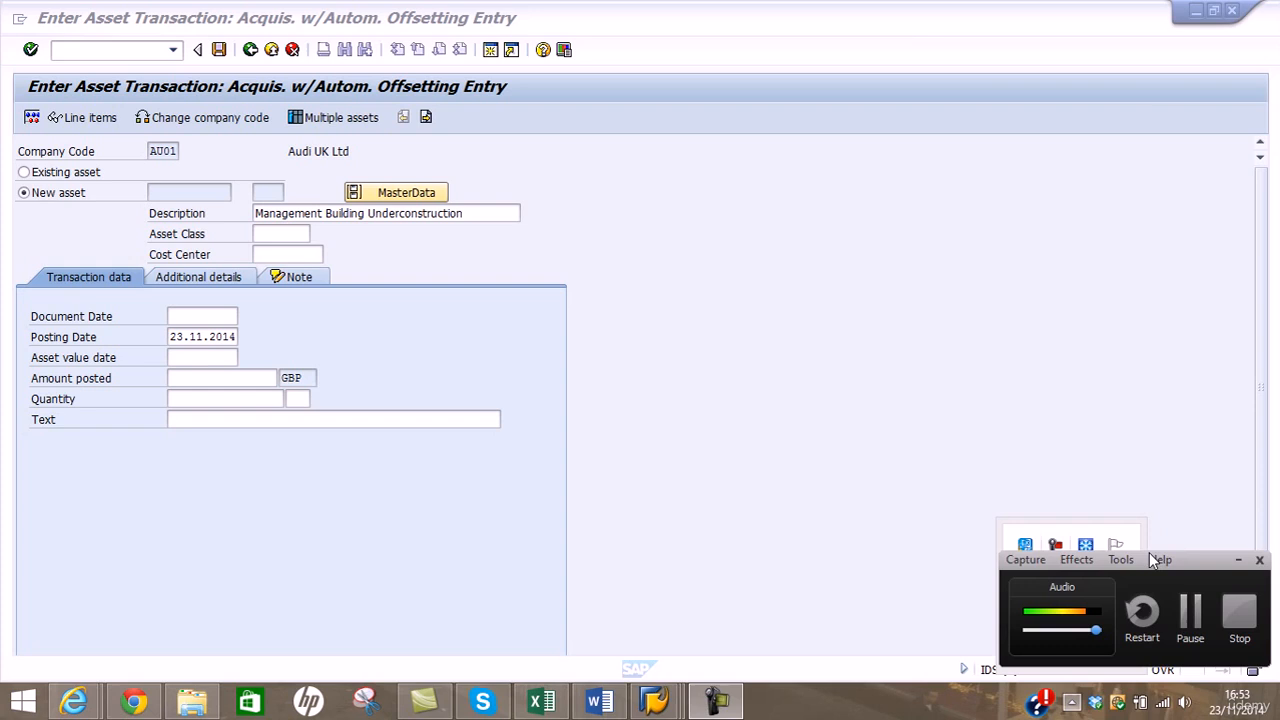
pyautogui.click(1190, 614)
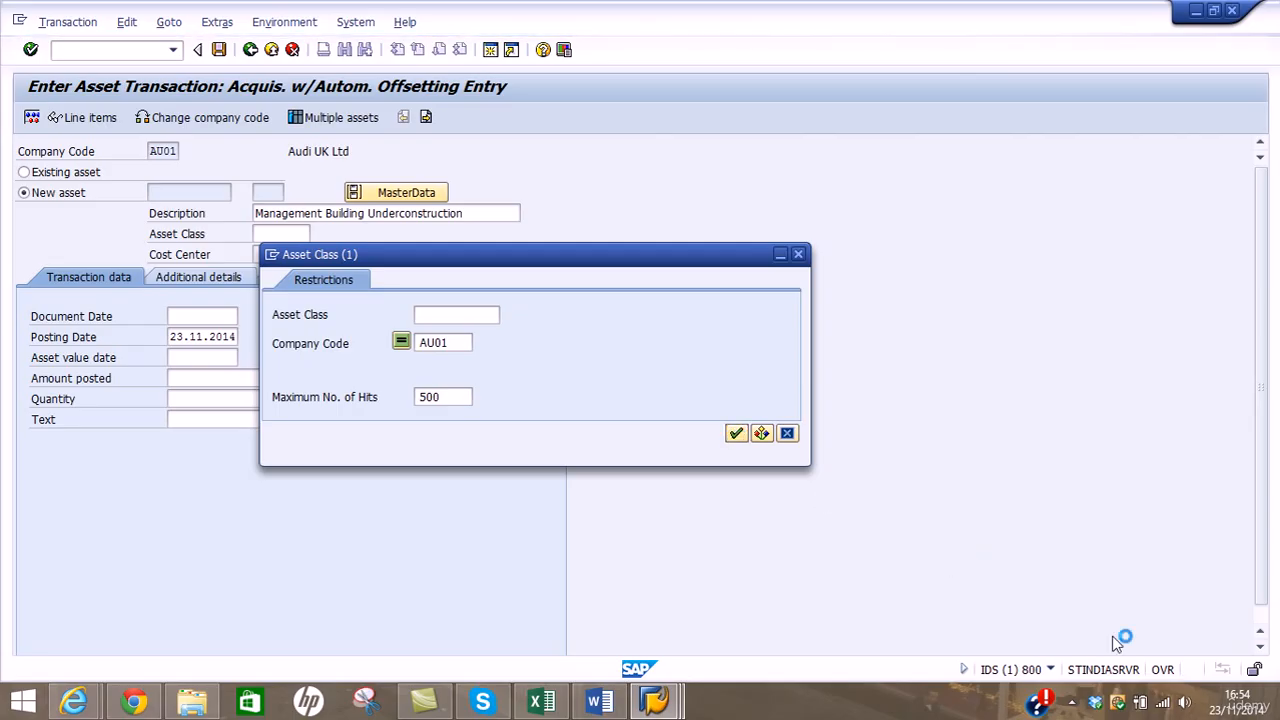
pyautogui.click(1071, 702)
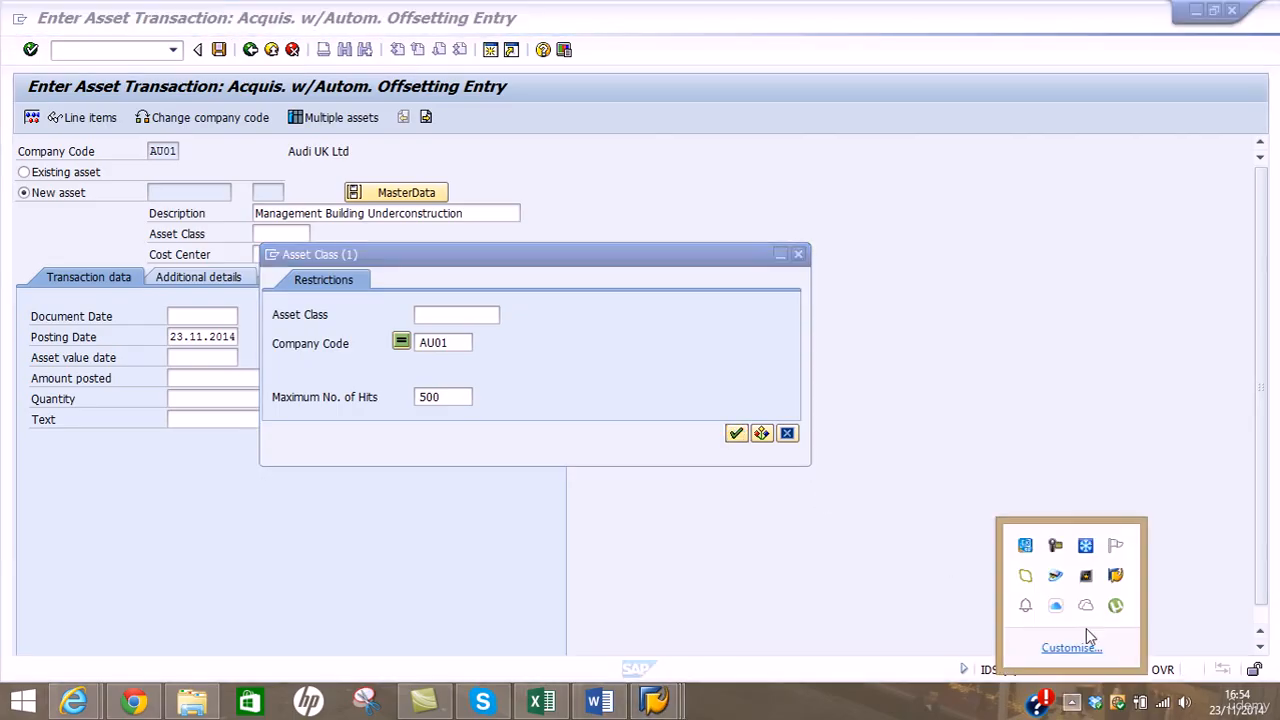
pyautogui.click(1057, 550)
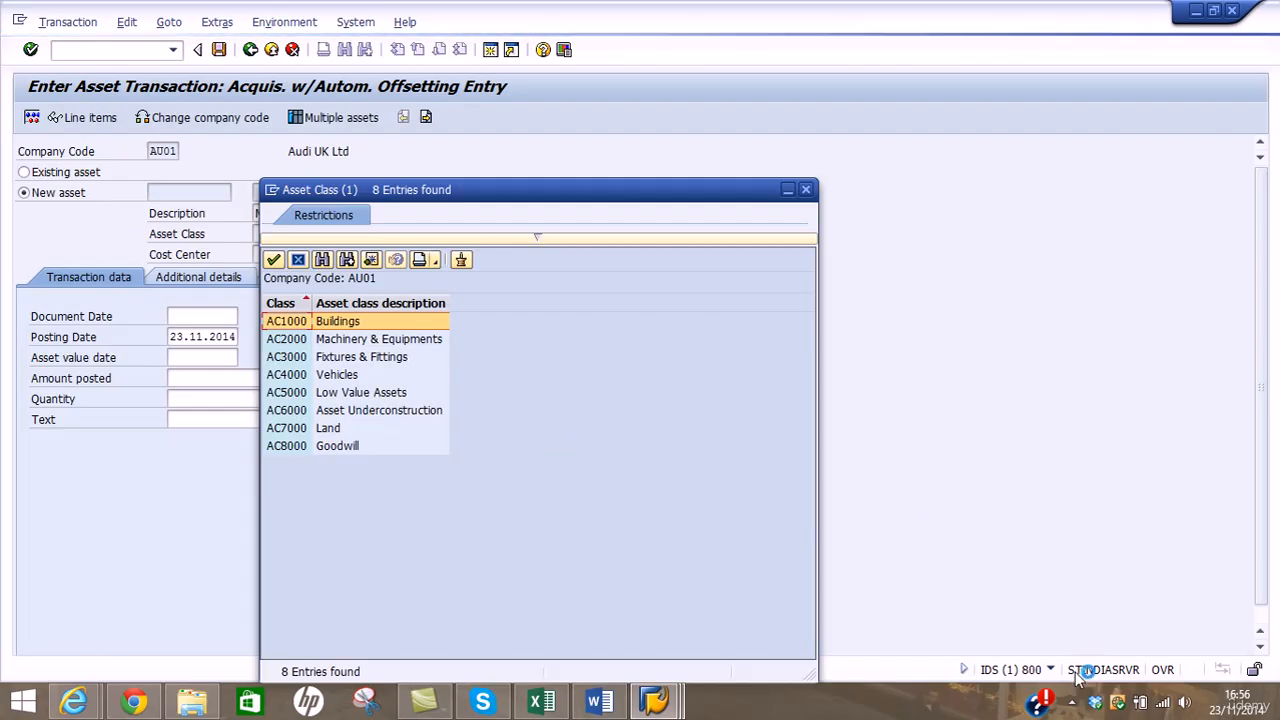
pyautogui.click(1074, 703)
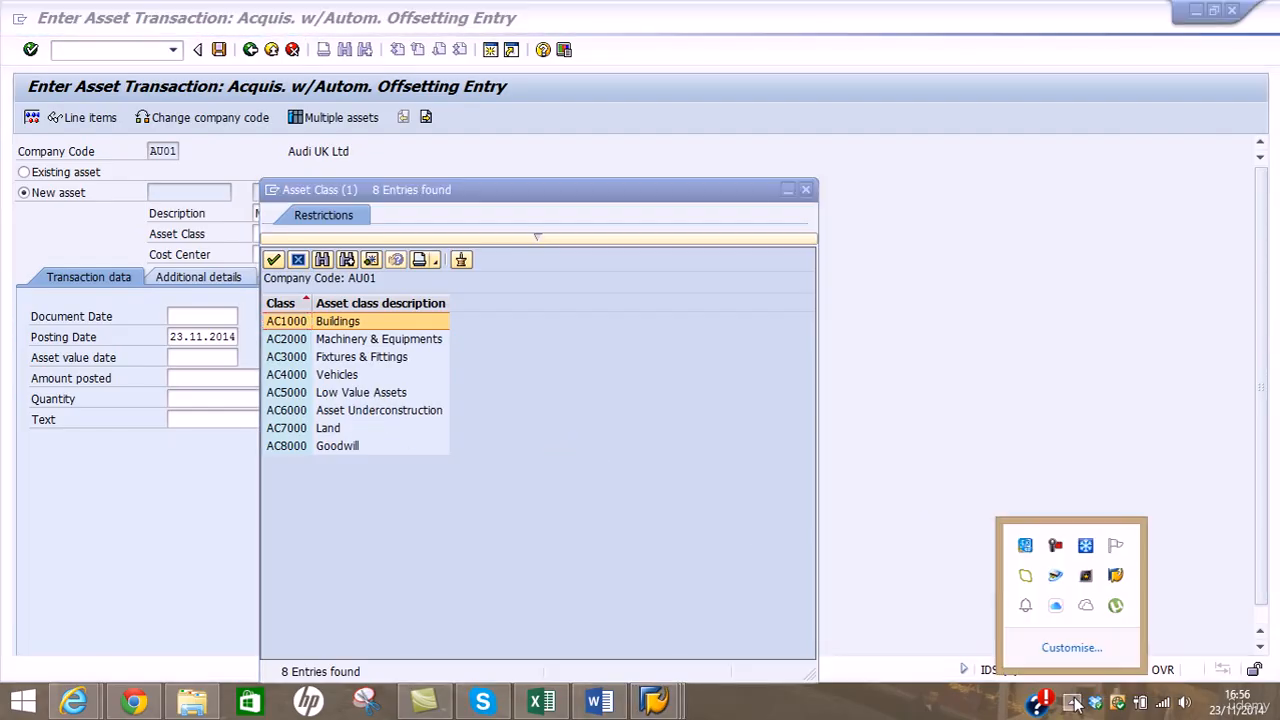
pyautogui.click(1055, 544)
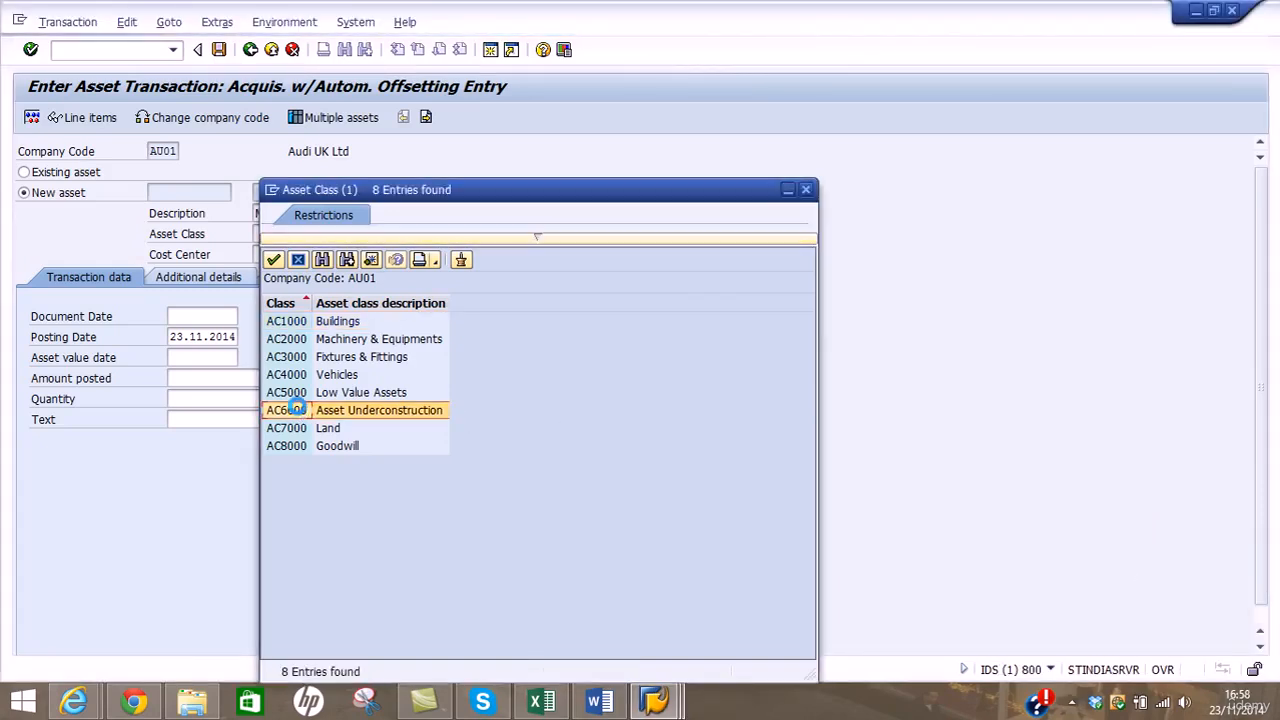
# Assign asset class AC6000 (Asset Underconstruction) and cost center 1AU01AAU01 (AUC) to the new asset
pyautogui.doubleClick(296, 411)
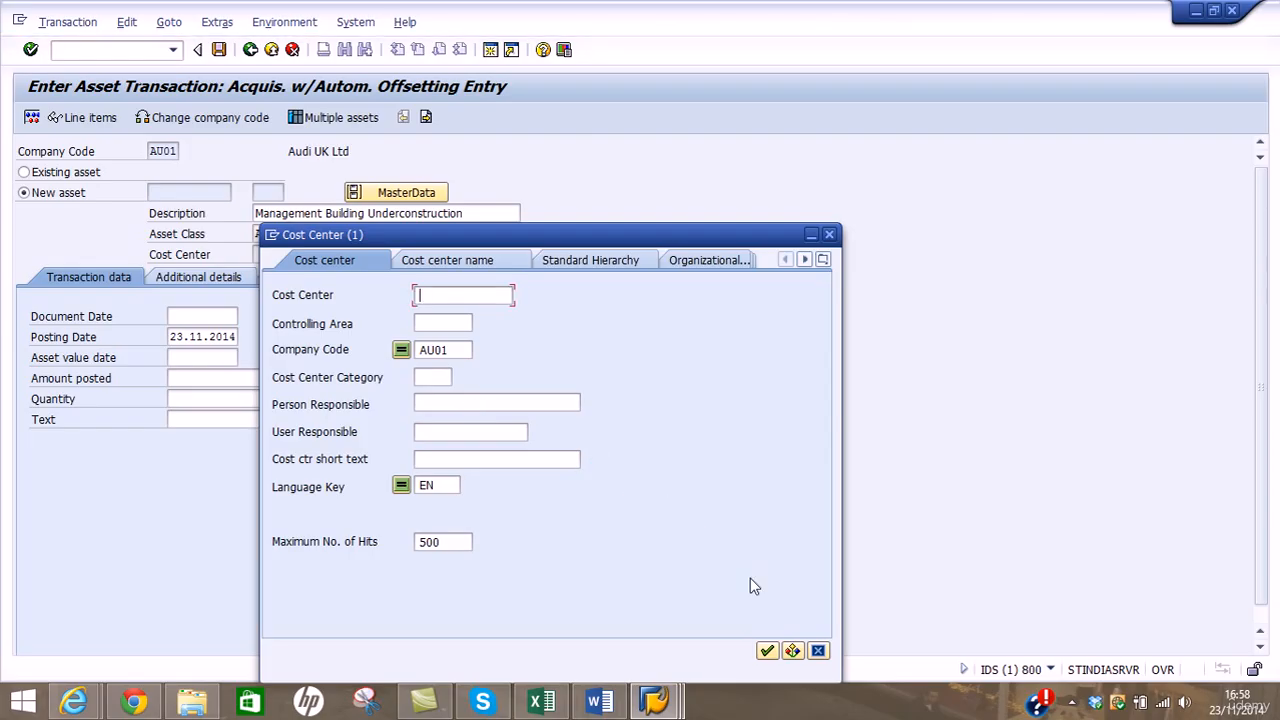
pyautogui.click(766, 651)
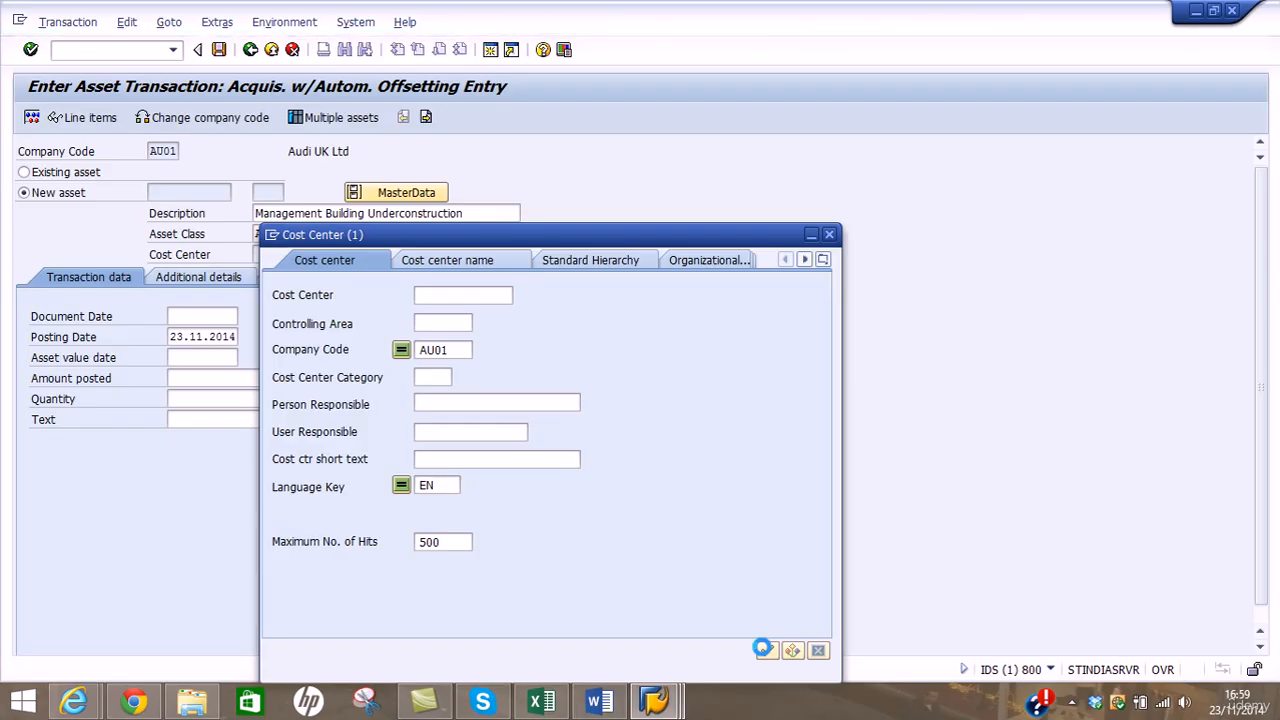
pyautogui.click(1072, 703)
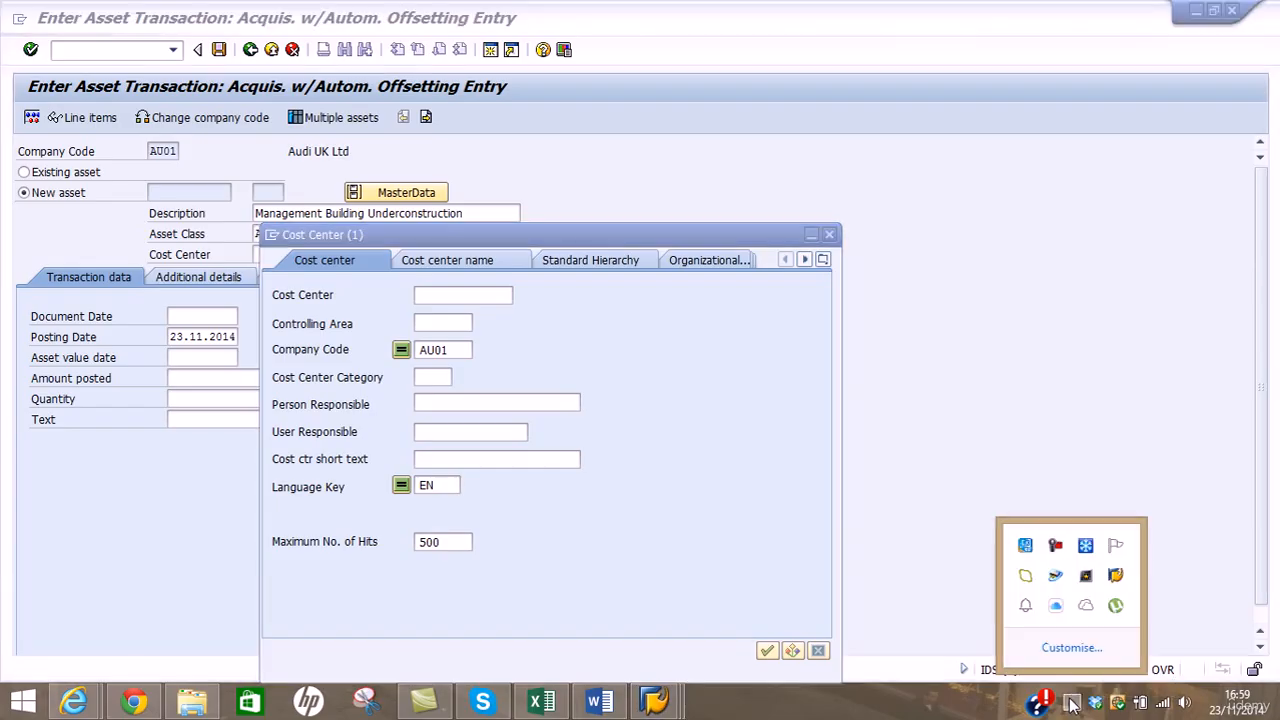
pyautogui.click(1058, 553)
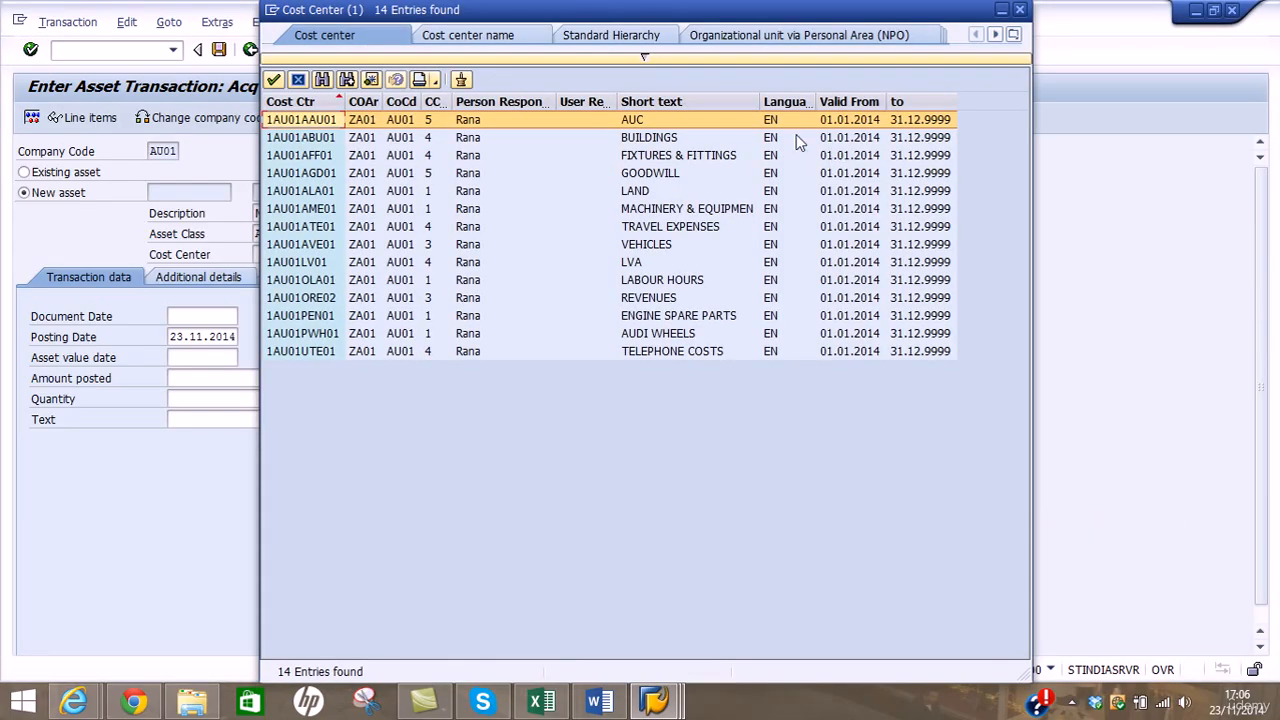
pyautogui.moveTo(716, 12); pyautogui.dragTo(838, 18)
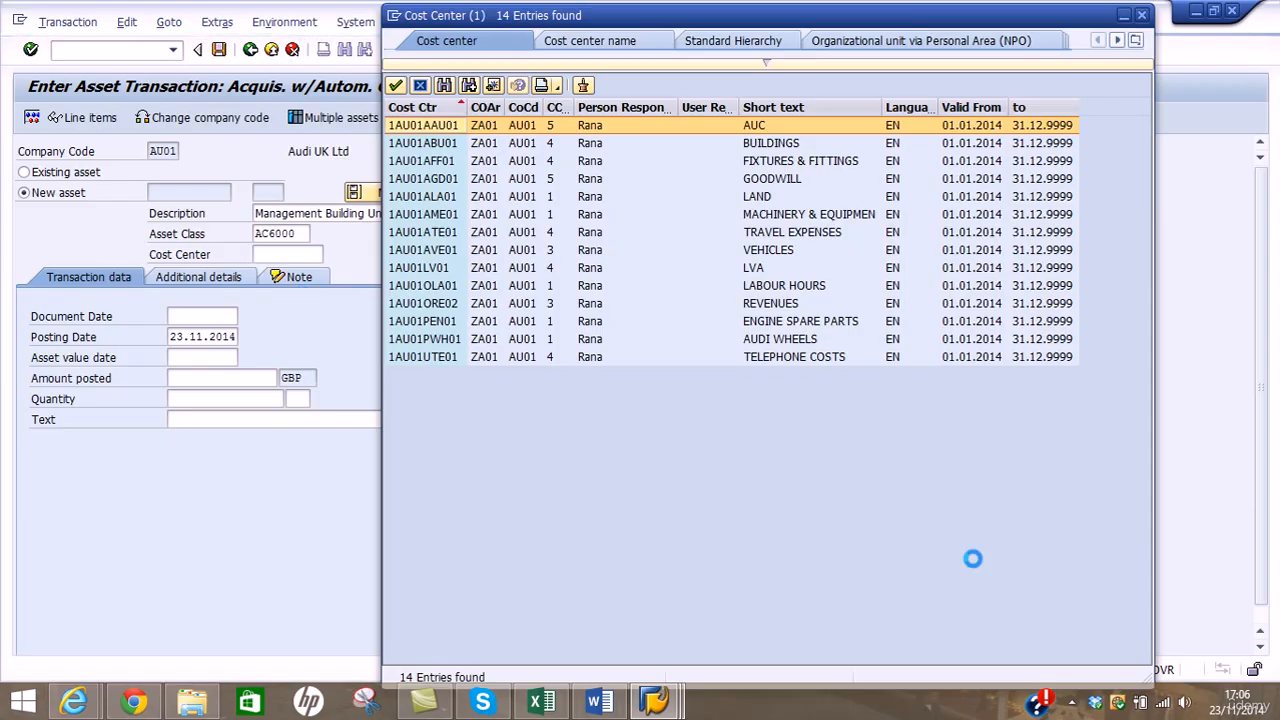
pyautogui.click(1071, 702)
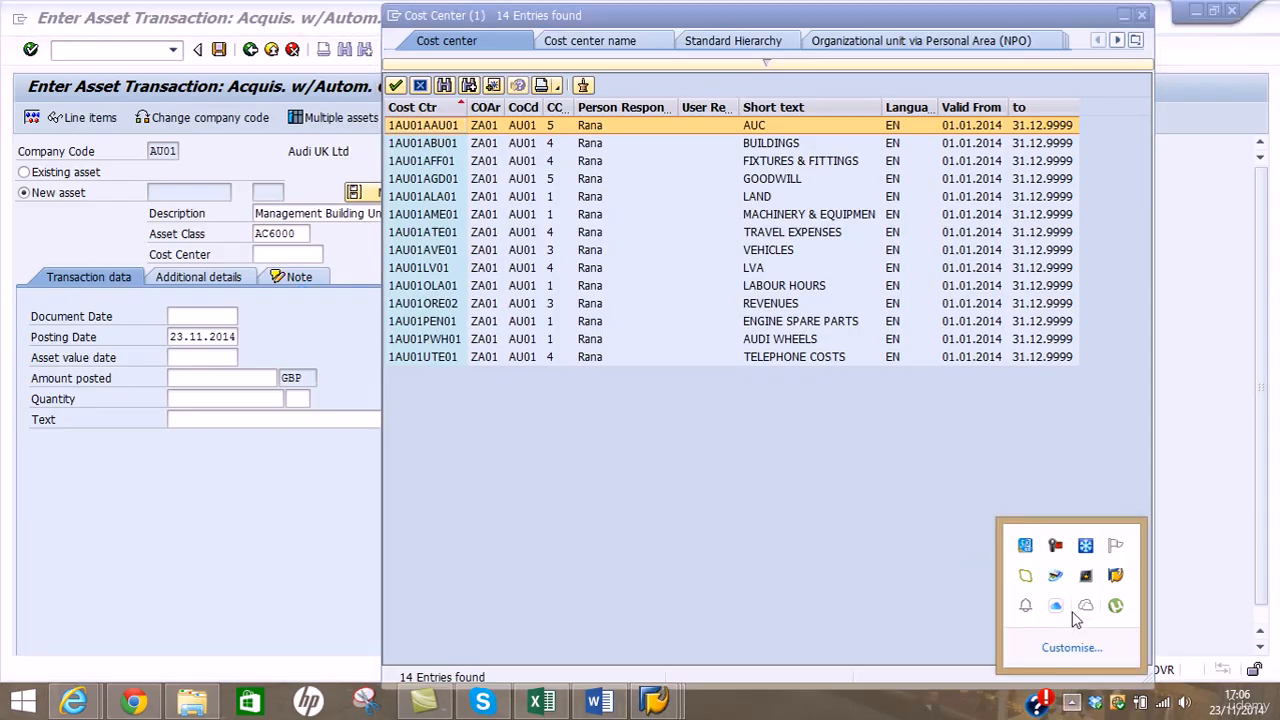
pyautogui.click(1060, 568)
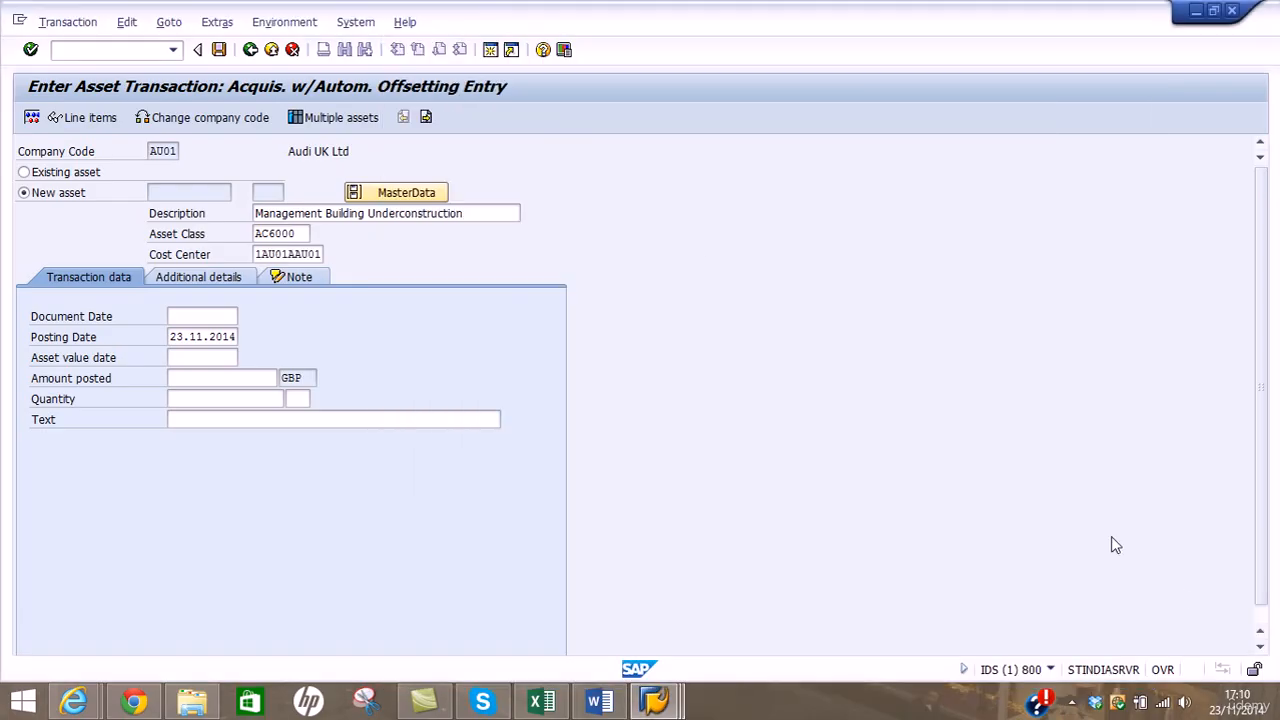
# Enter 05.10.2014 as the document date, posting date and asset value date of the acquisition
pyautogui.click(230, 315)
pyautogui.write('05.10.2')
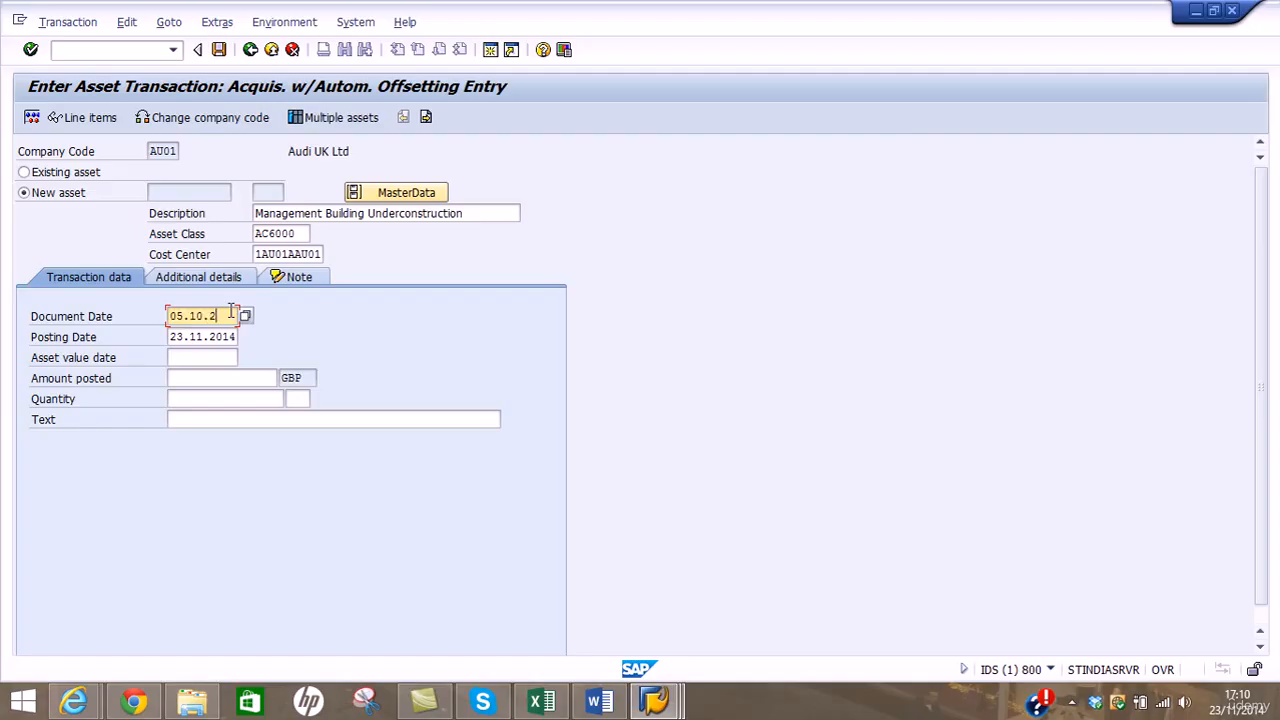
pyautogui.write('014')
pyautogui.press('Tab')
pyautogui.write('05.')
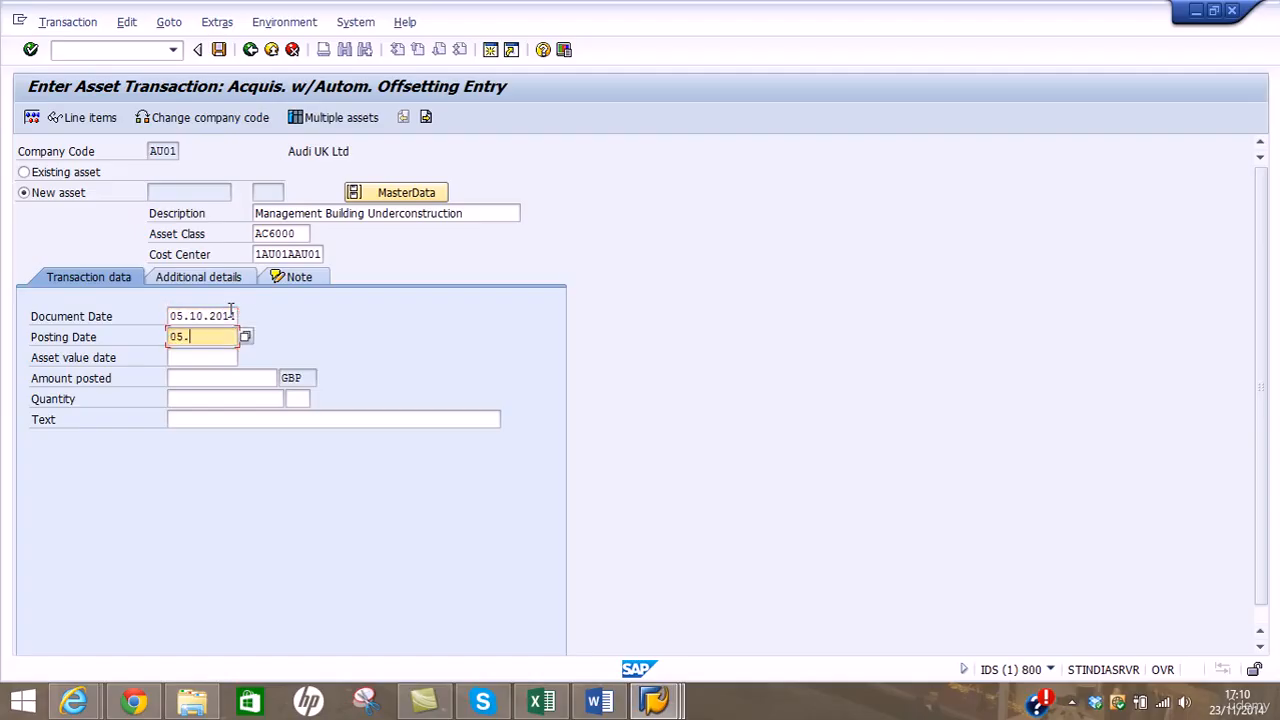
pyautogui.write('10.2014')
pyautogui.click(213, 358)
pyautogui.write('0')
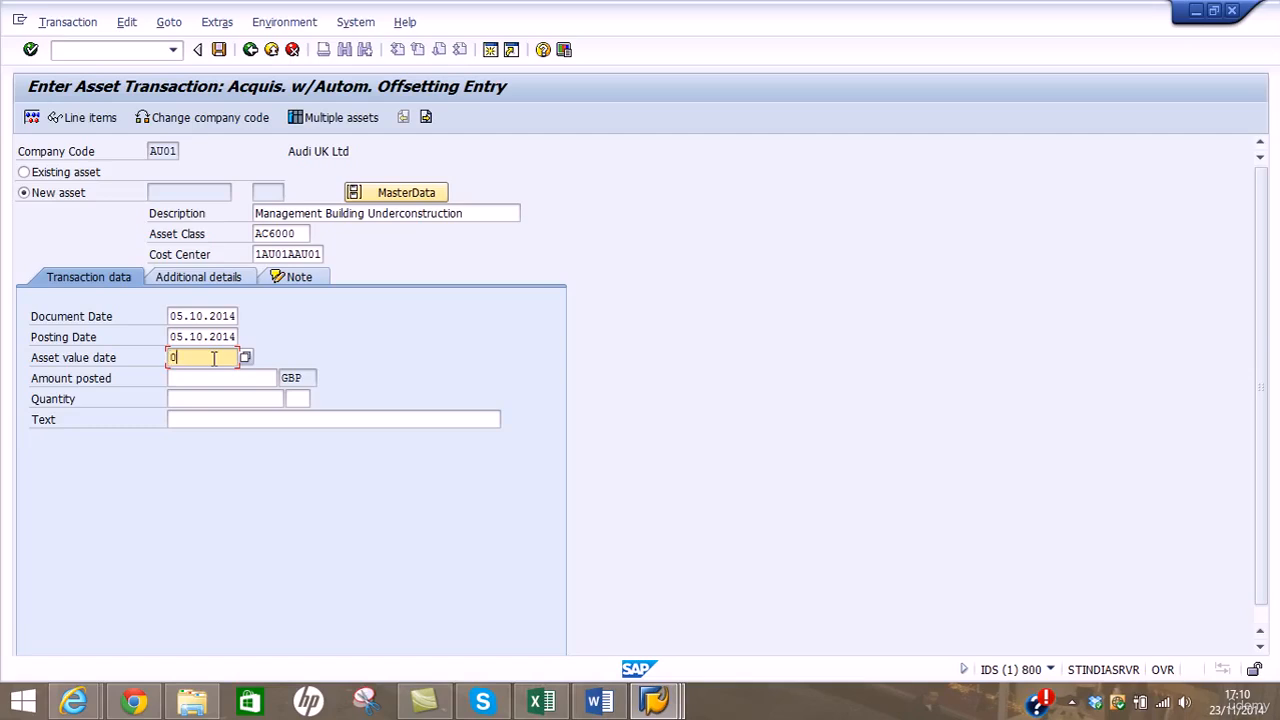
pyautogui.write('5.10.2014')
pyautogui.click(229, 383)
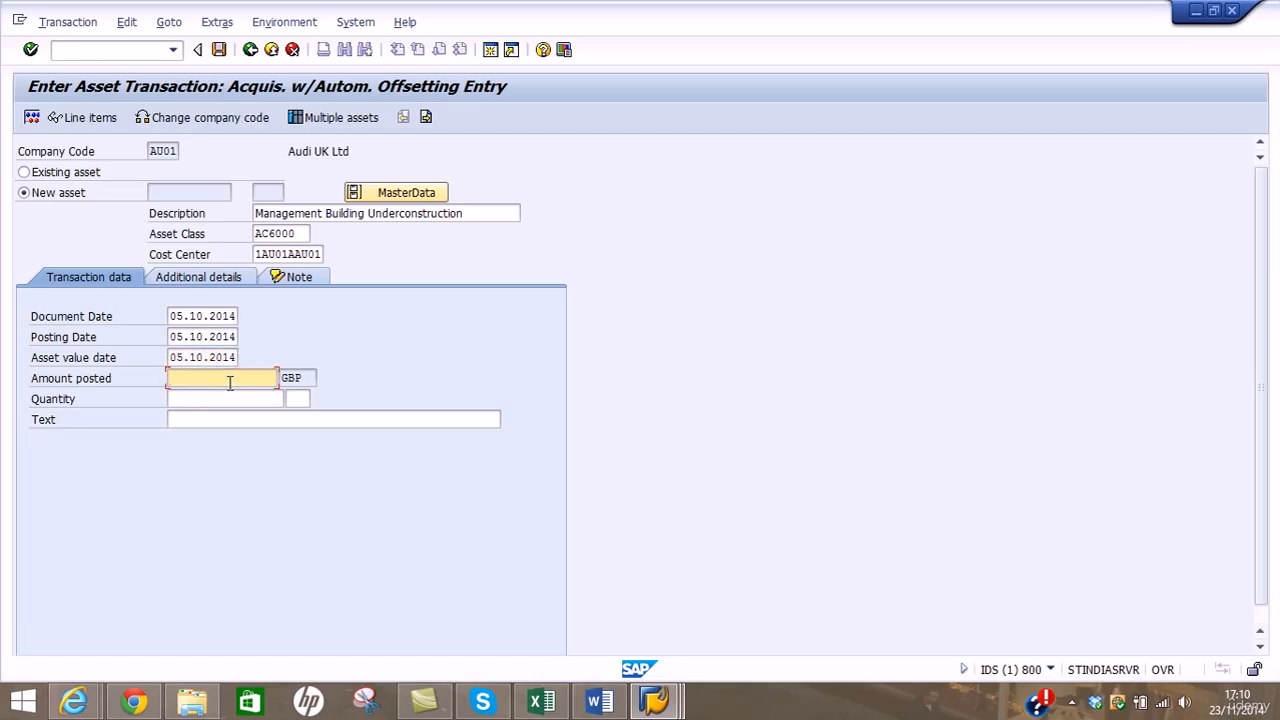
# Change the acquisition's posting date and asset value date to 06.10.2014
pyautogui.click(178, 337)
pyautogui.write('6')
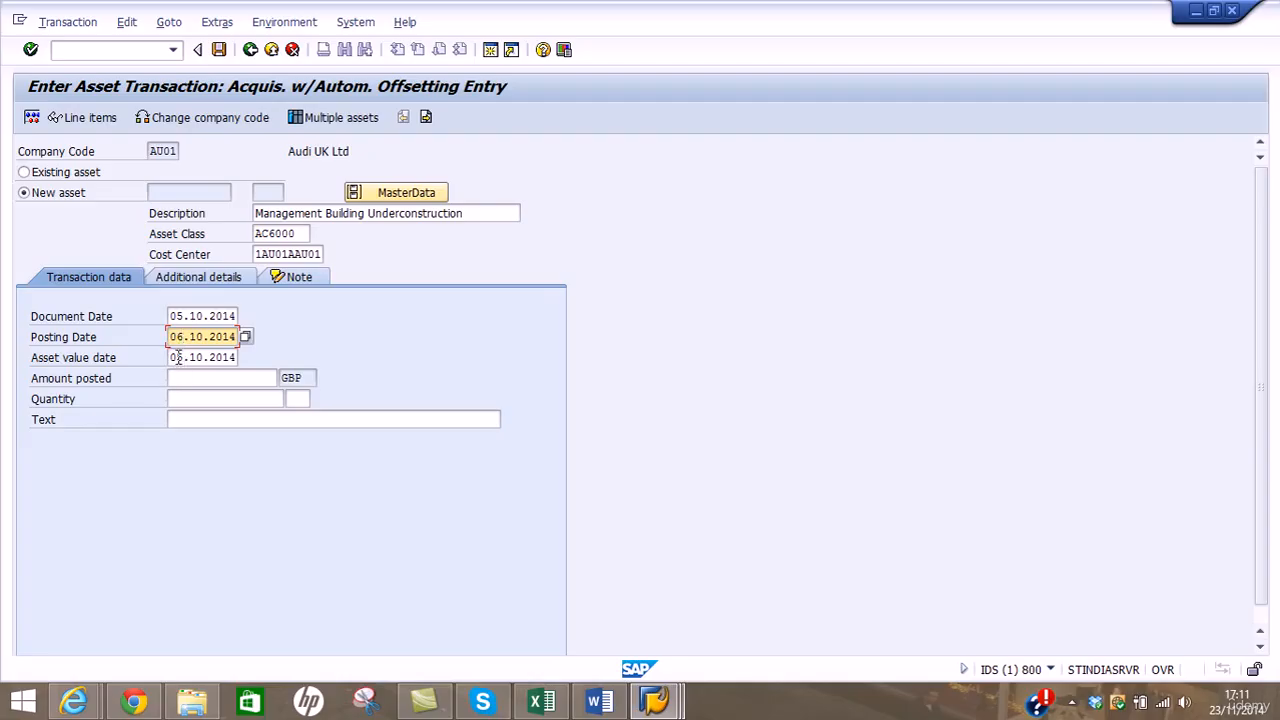
pyautogui.click(178, 357)
pyautogui.write('6')
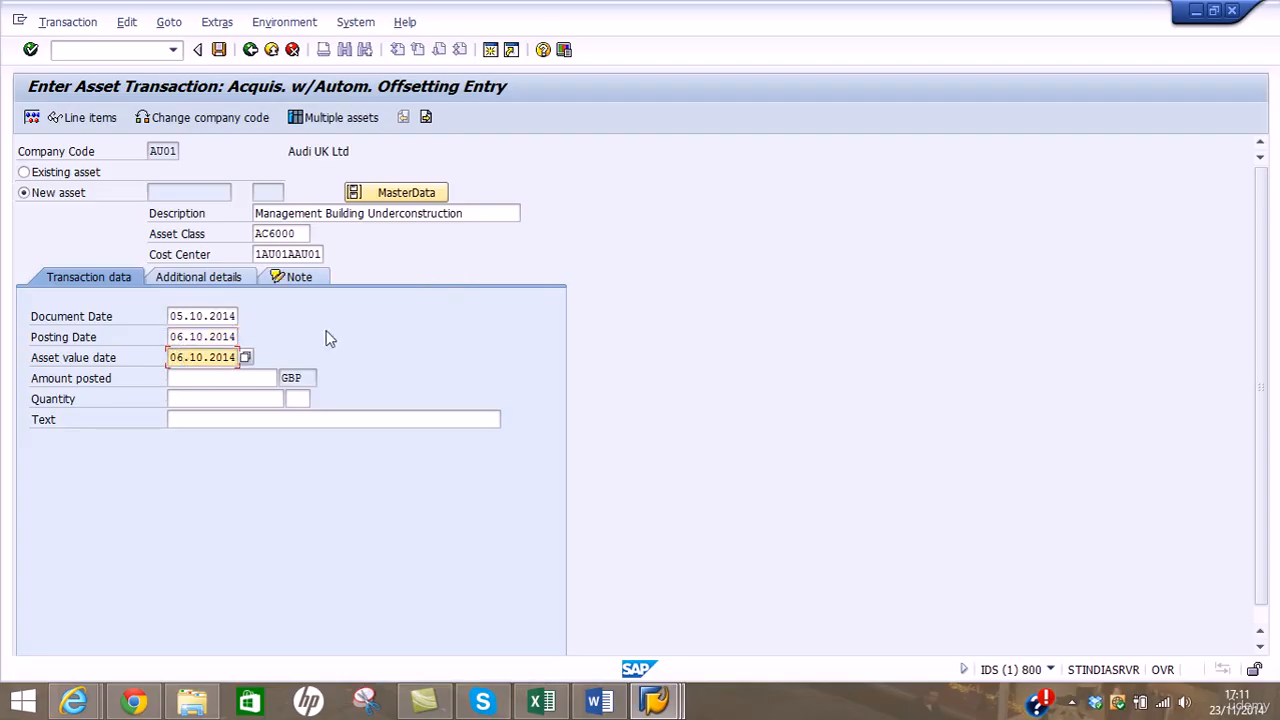
pyautogui.click(170, 337)
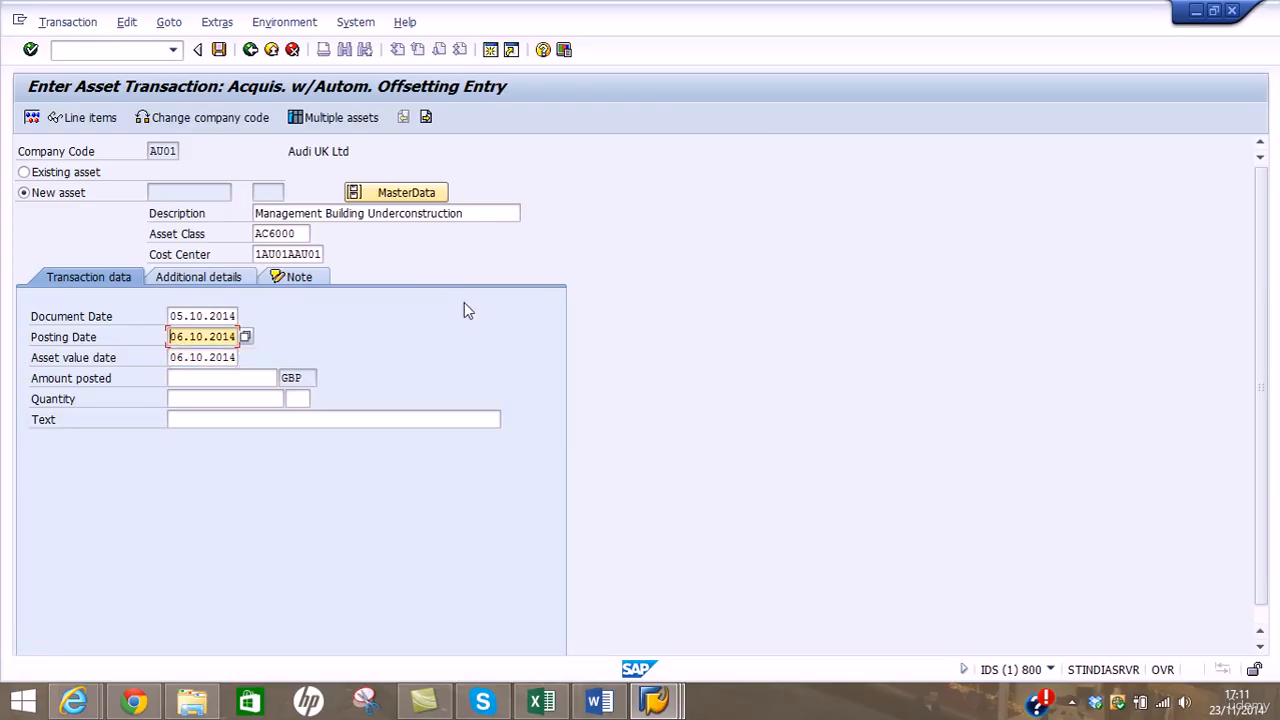
# Set the acquisition's posting date to 23.11.2014 and the amount posted to 90000 GBP
pyautogui.write('23.11.201')
pyautogui.click(216, 377)
pyautogui.write('90000')
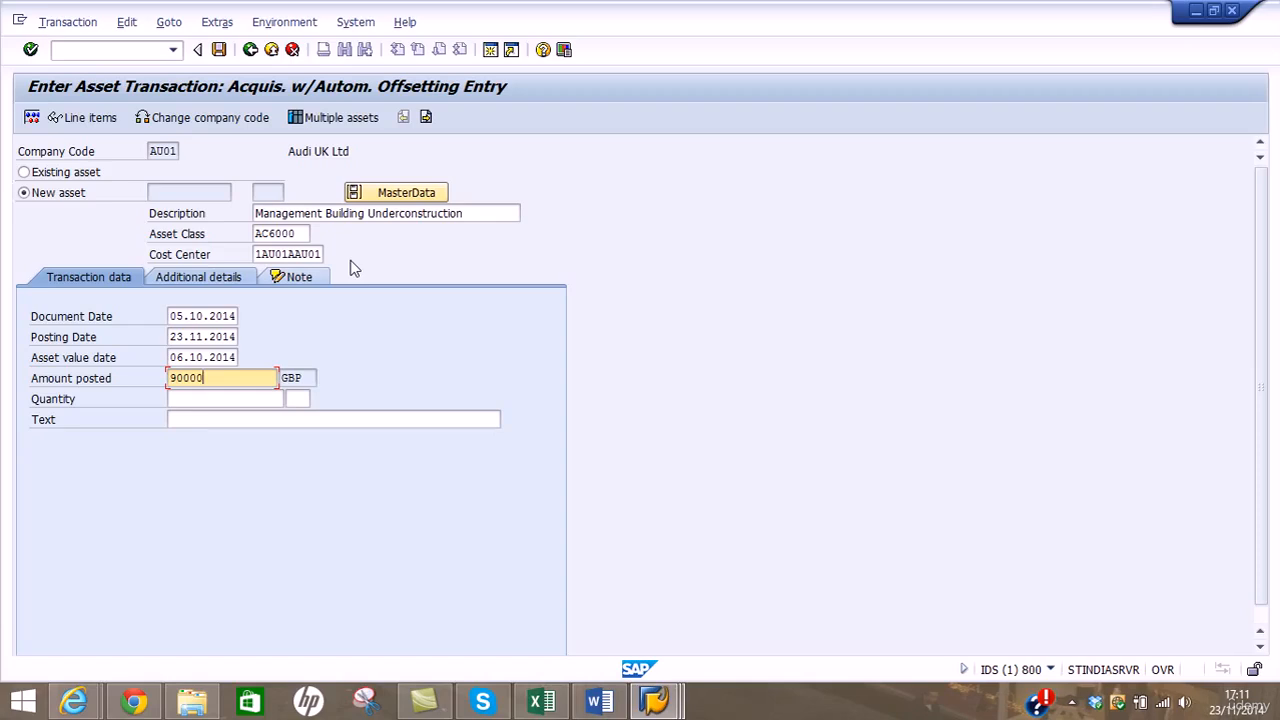
# Give the new asset subnumber 100 in its additional master data, view its depreciation areas, and confirm the asset creation
pyautogui.click(390, 200)
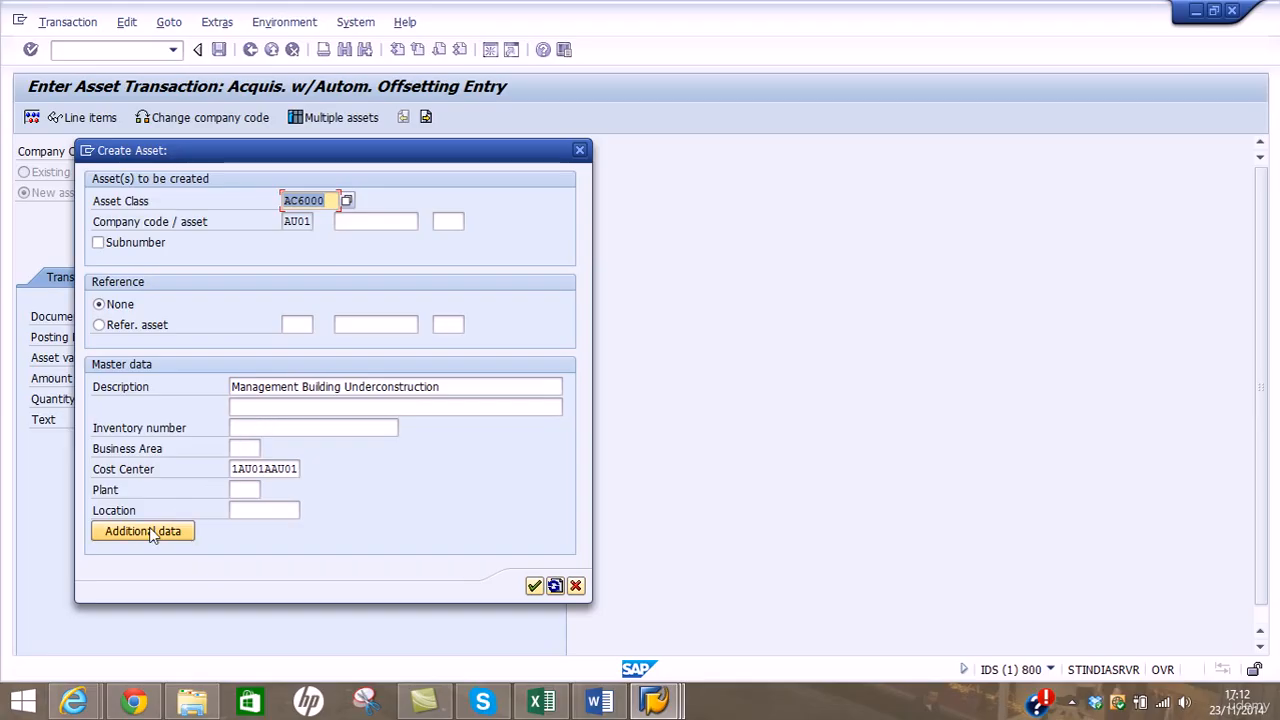
pyautogui.click(149, 531)
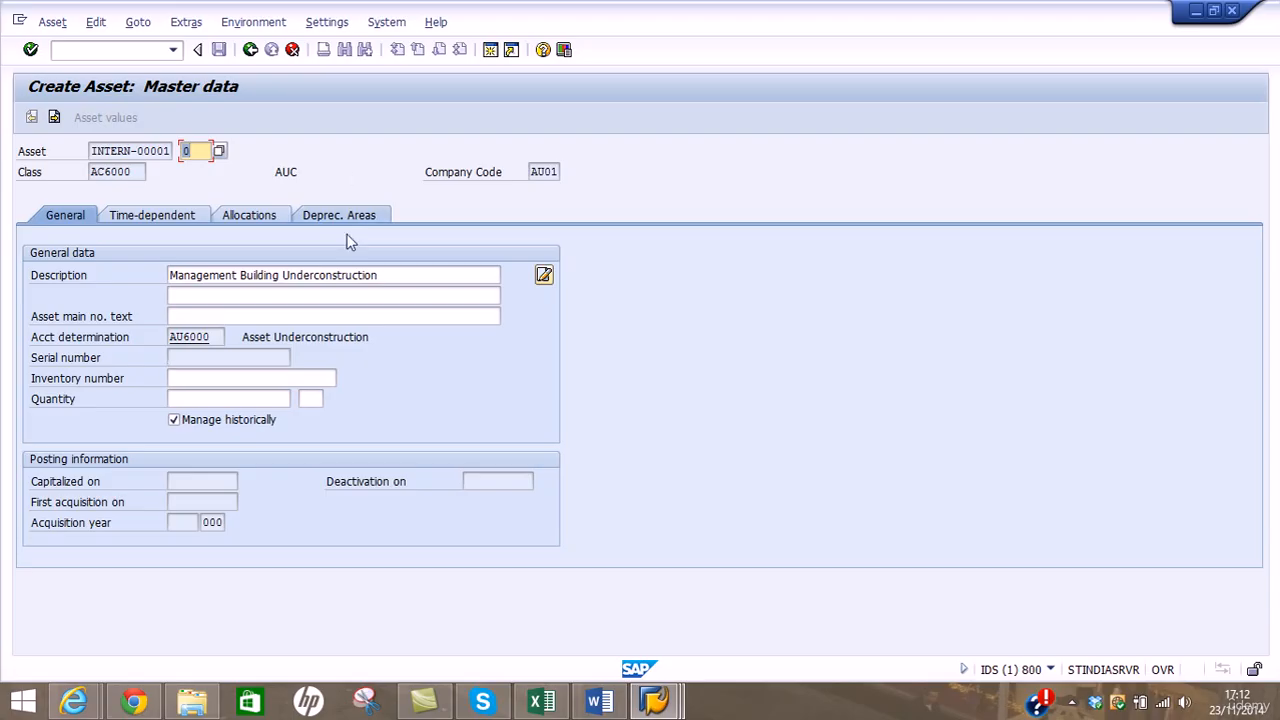
pyautogui.moveTo(200, 151); pyautogui.dragTo(178, 170)
pyautogui.write('100')
pyautogui.click(320, 222)
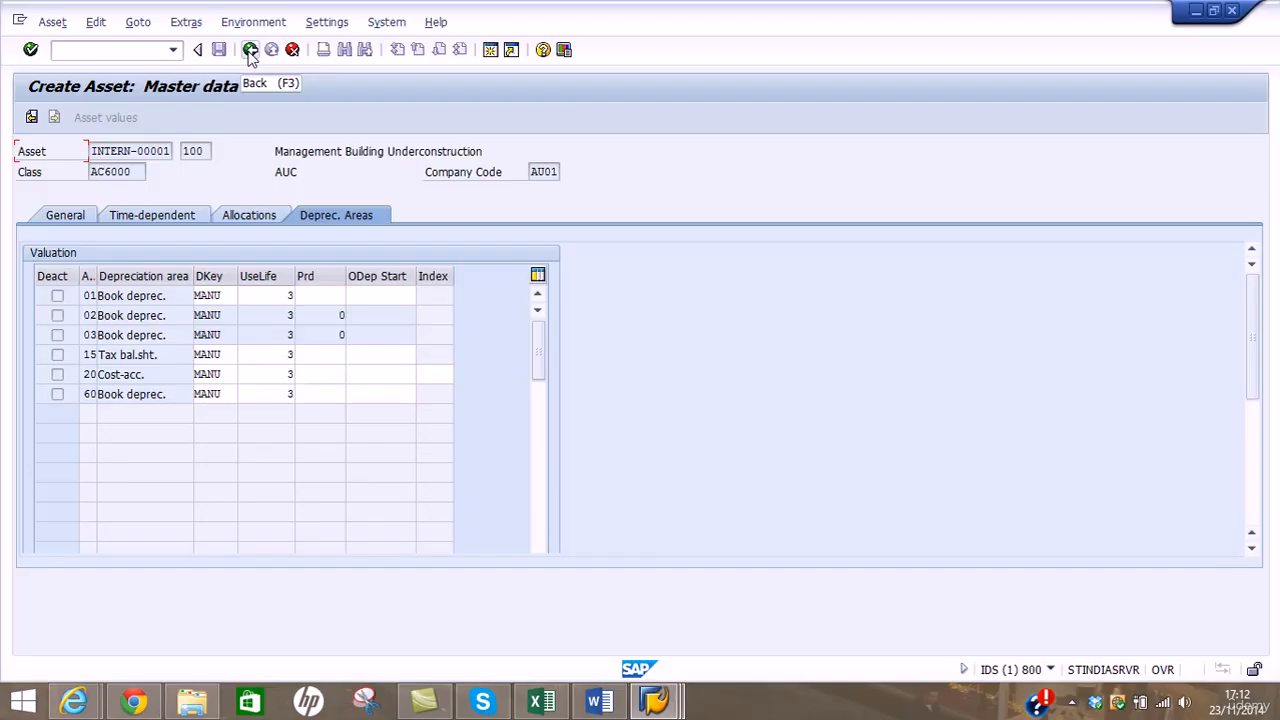
pyautogui.moveTo(206, 154); pyautogui.dragTo(167, 152)
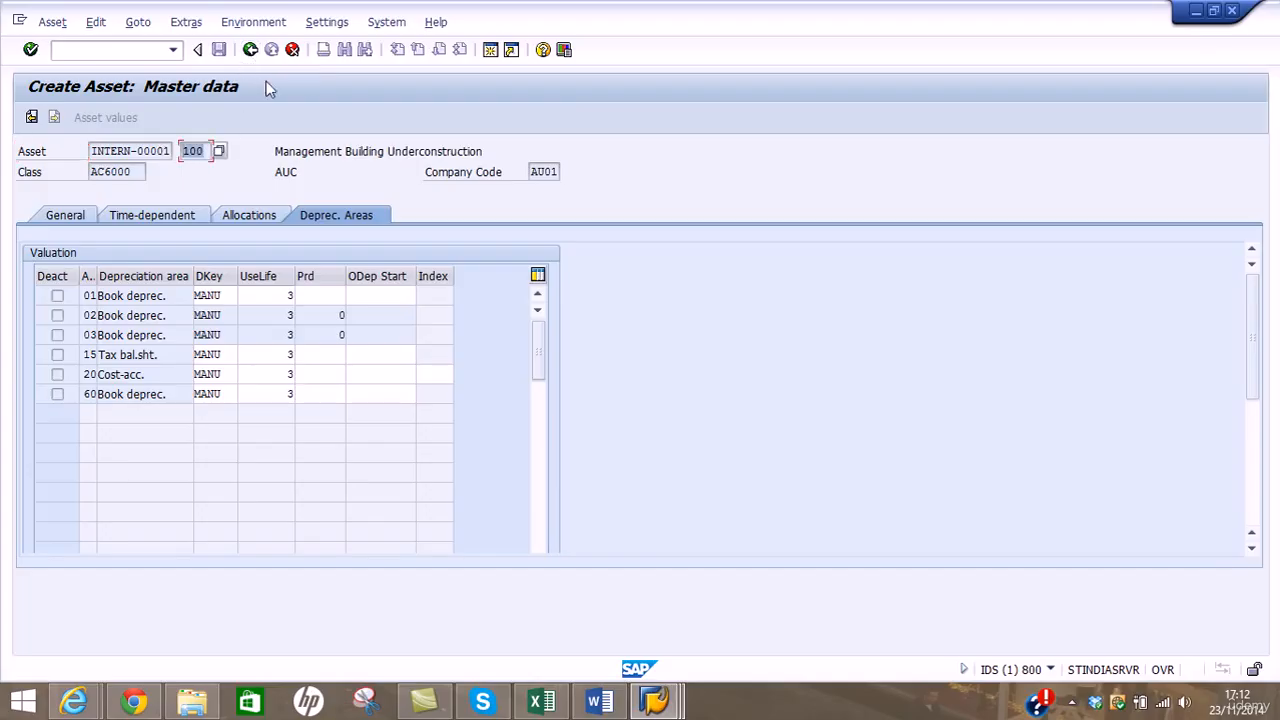
pyautogui.click(252, 52)
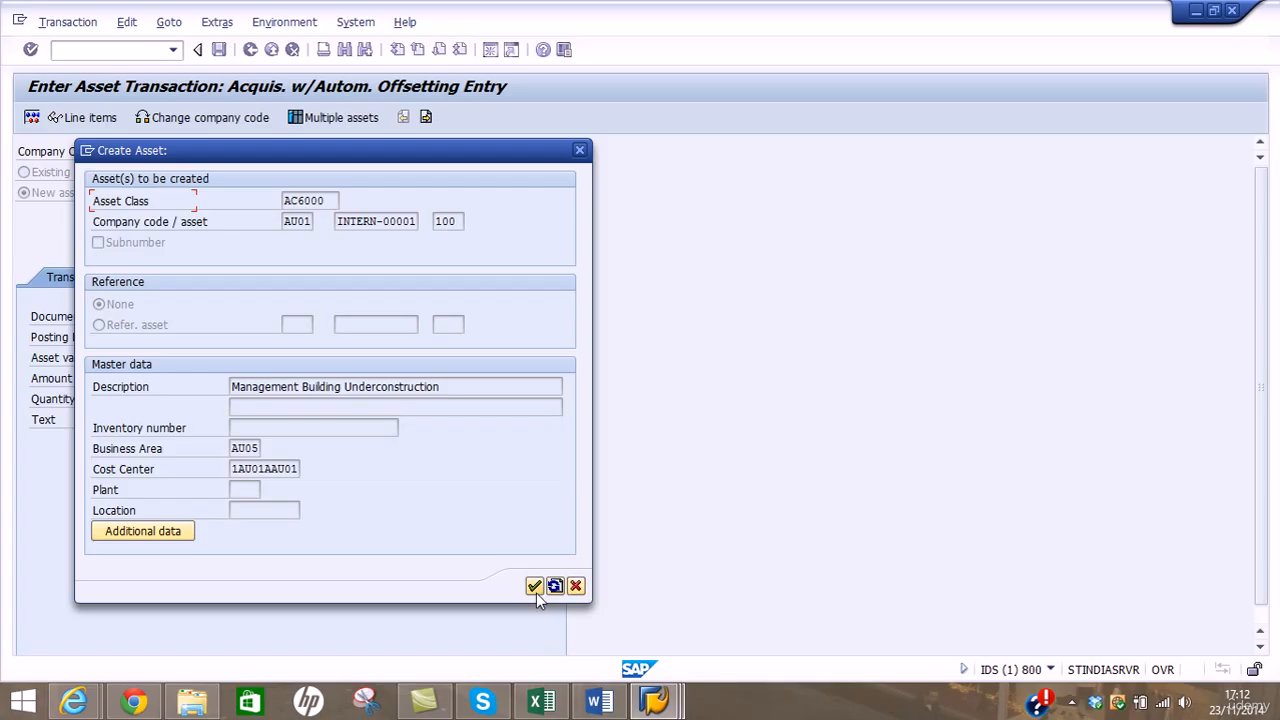
pyautogui.click(535, 588)
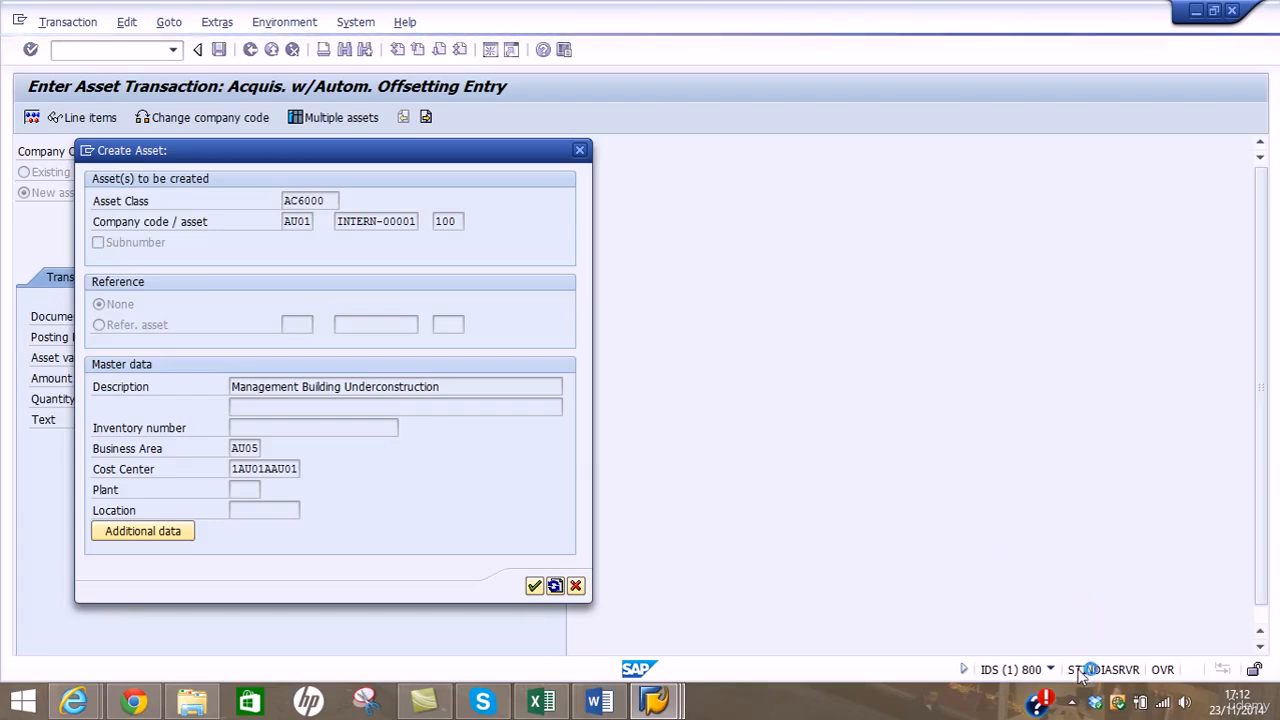
pyautogui.click(1072, 703)
pyautogui.click(900, 455)
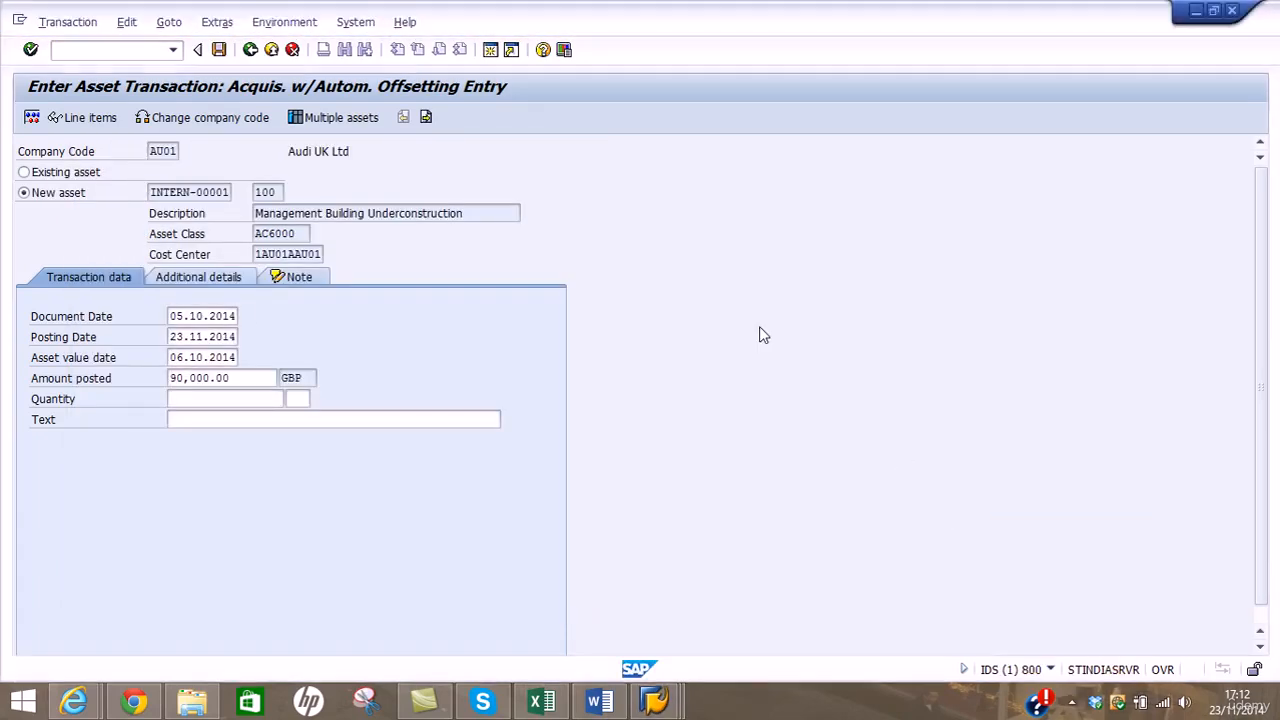
# Preview the line items of the building acquisition and post the document
pyautogui.click(32, 118)
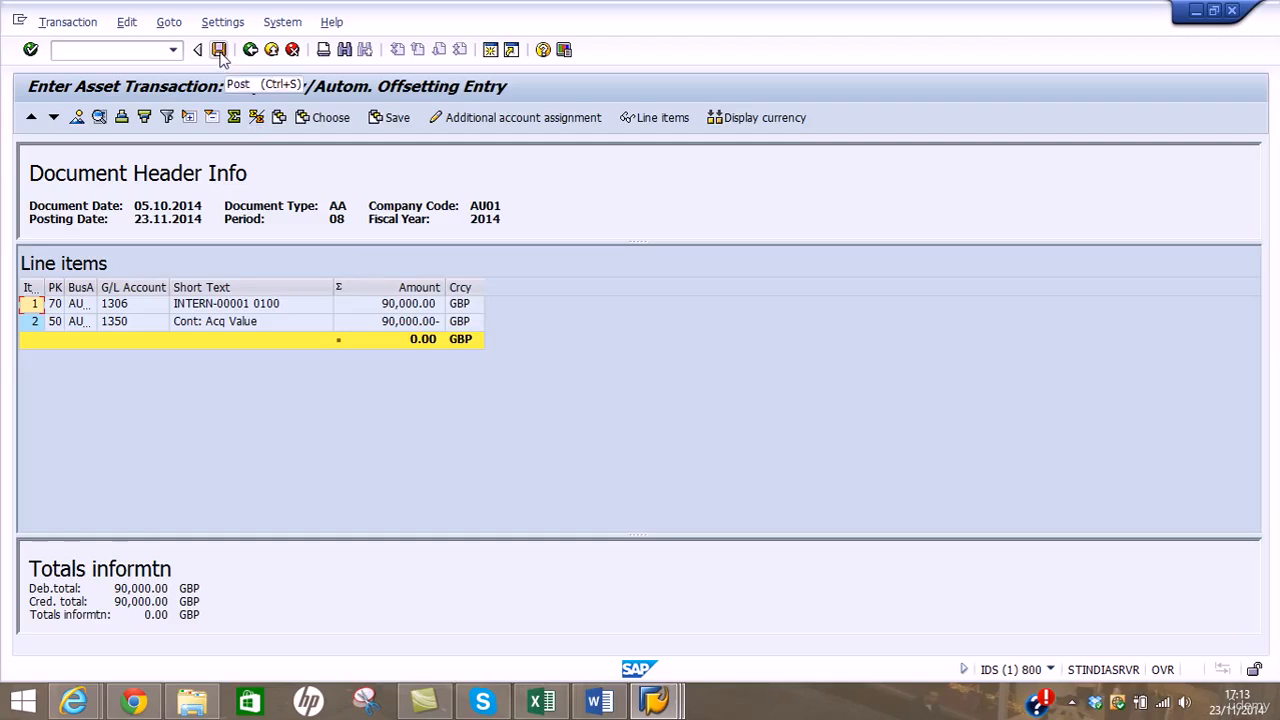
pyautogui.click(221, 55)
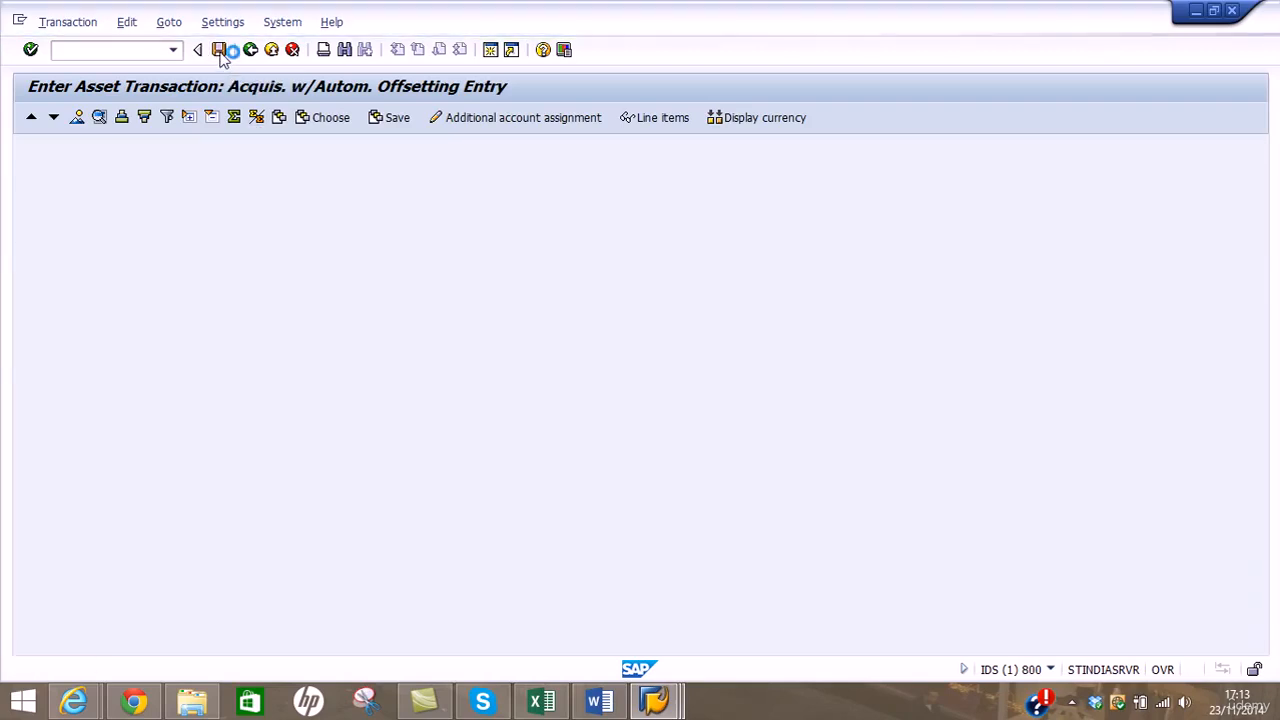
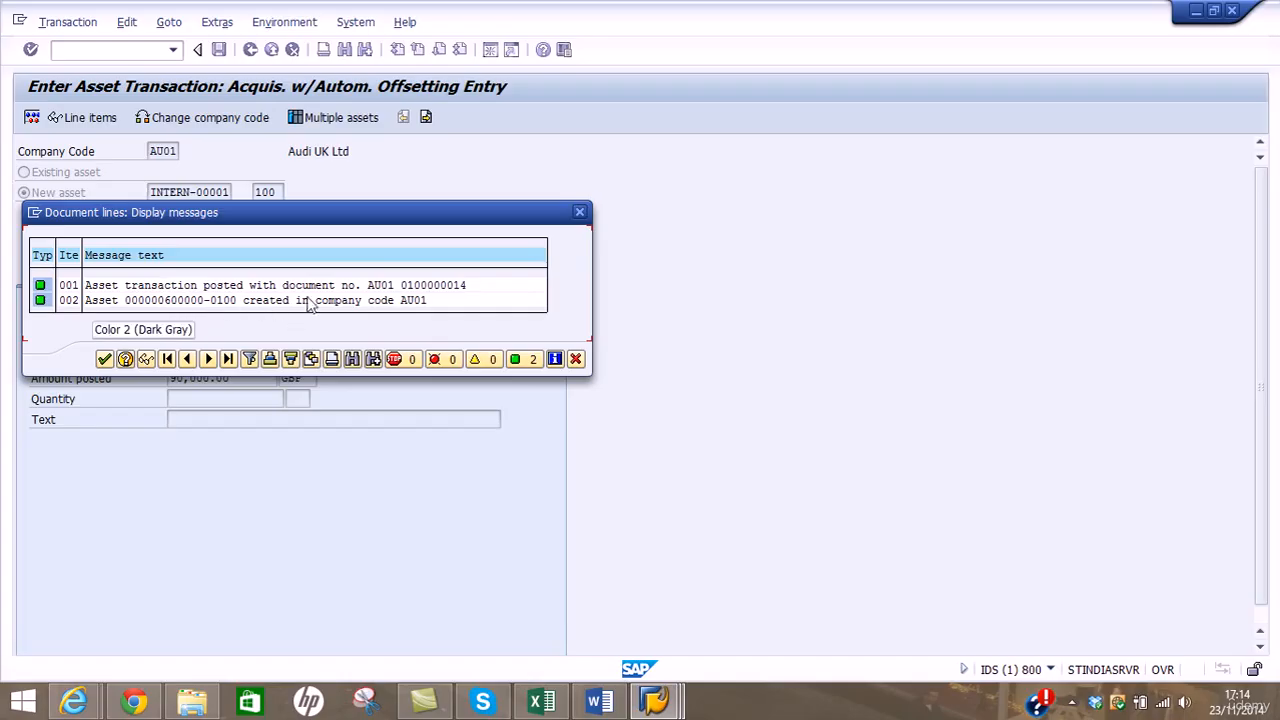
pyautogui.click(106, 359)
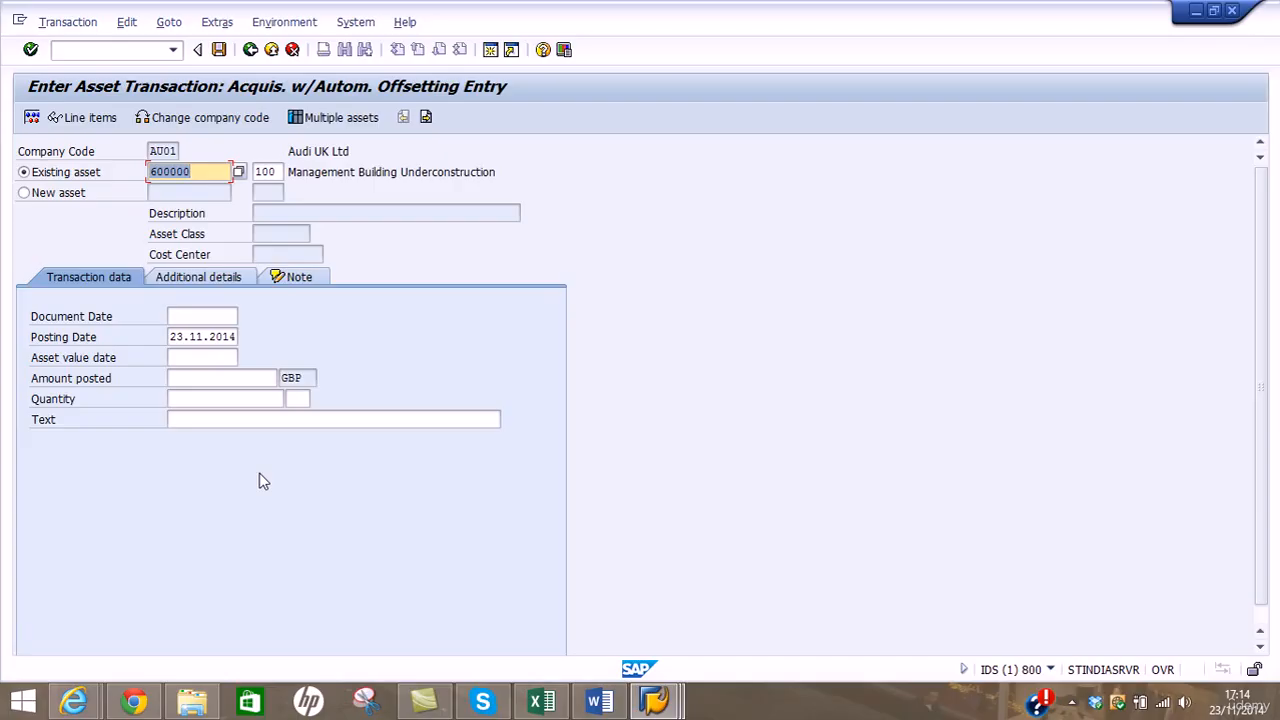
# Switch the acquisition to multiple-asset entry, starting at the document date
pyautogui.click(333, 118)
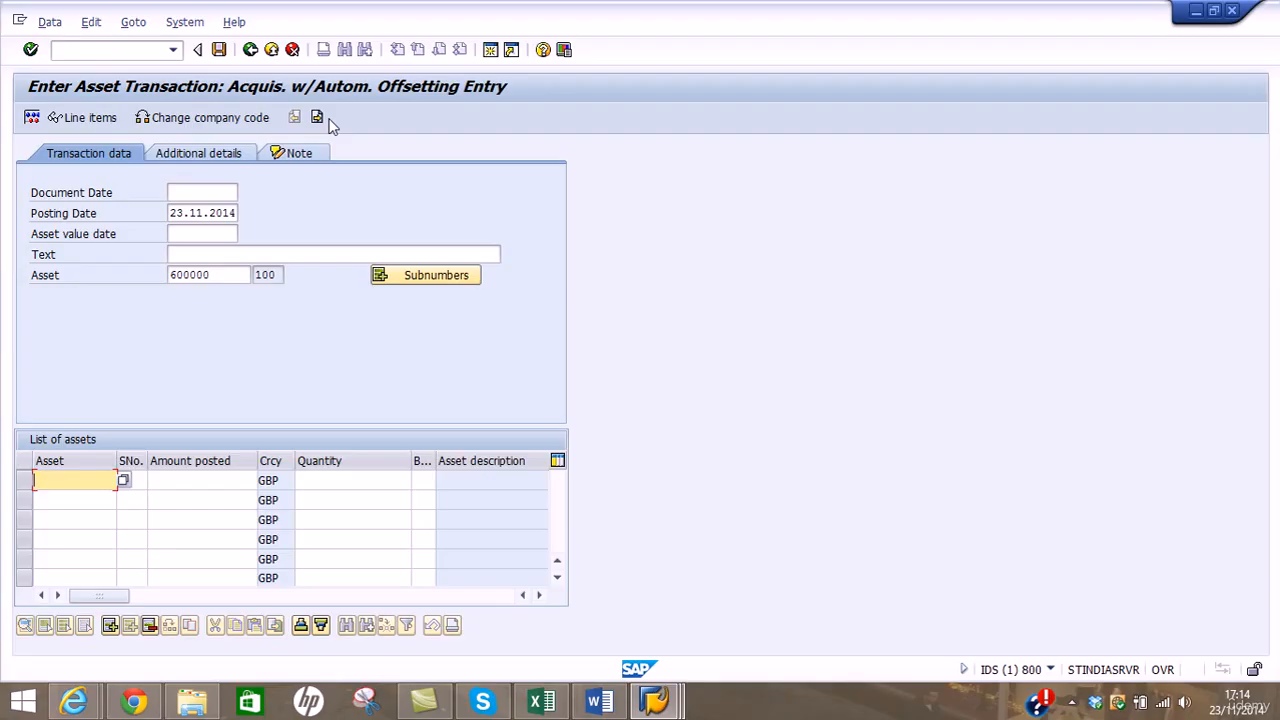
pyautogui.click(218, 190)
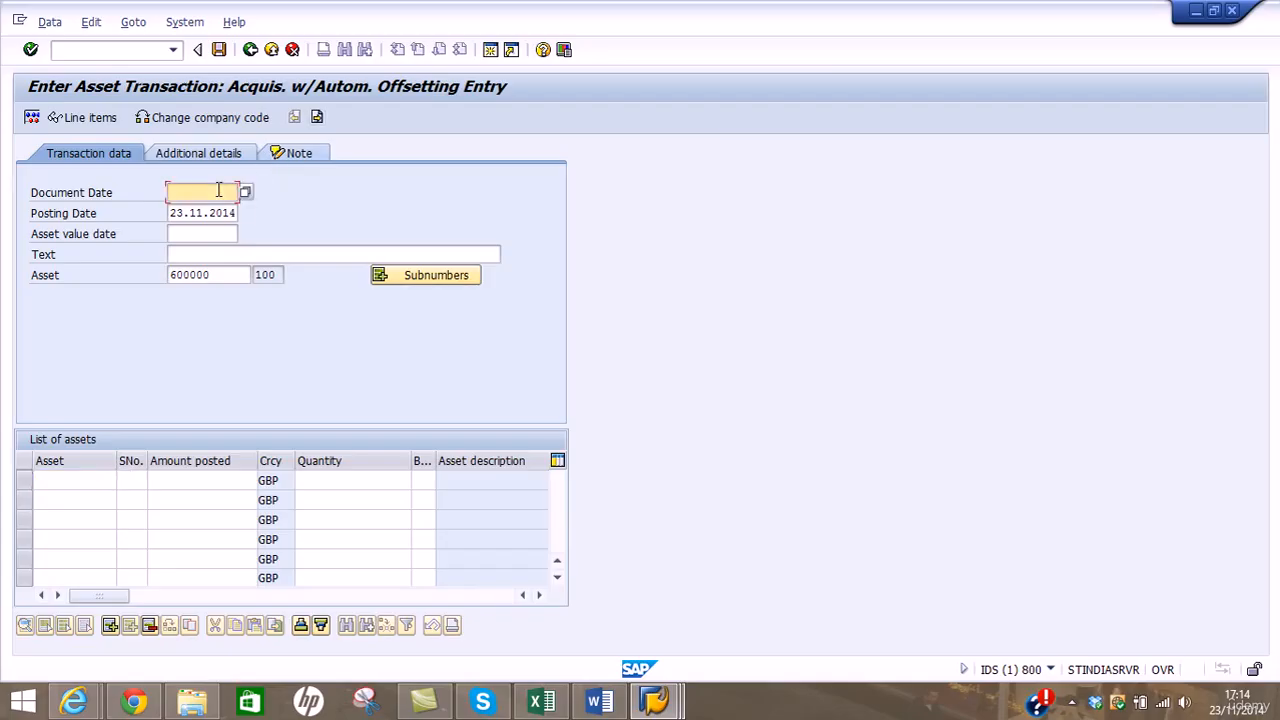
pyautogui.write('01.10.201')
pyautogui.press('BackSpace')
pyautogui.press('BackSpace')
pyautogui.press('BackSpace')
pyautogui.press('BackSpace')
pyautogui.press('BackSpace')
pyautogui.press('BackSpace')
pyautogui.press('BackSpace')
pyautogui.press('BackSpace')
pyautogui.press('BackSpace')
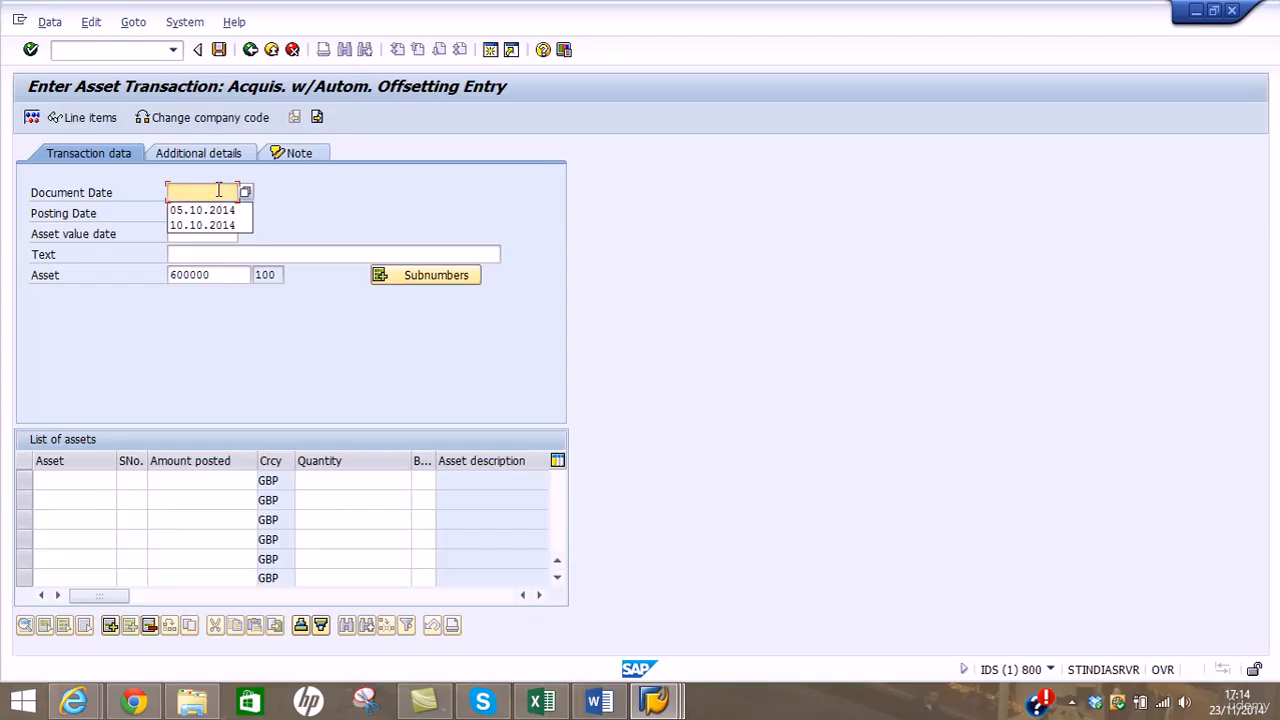
# Set the document date to 23.11.2014 and the asset value date to 01.10.2014
pyautogui.write('23.11.')
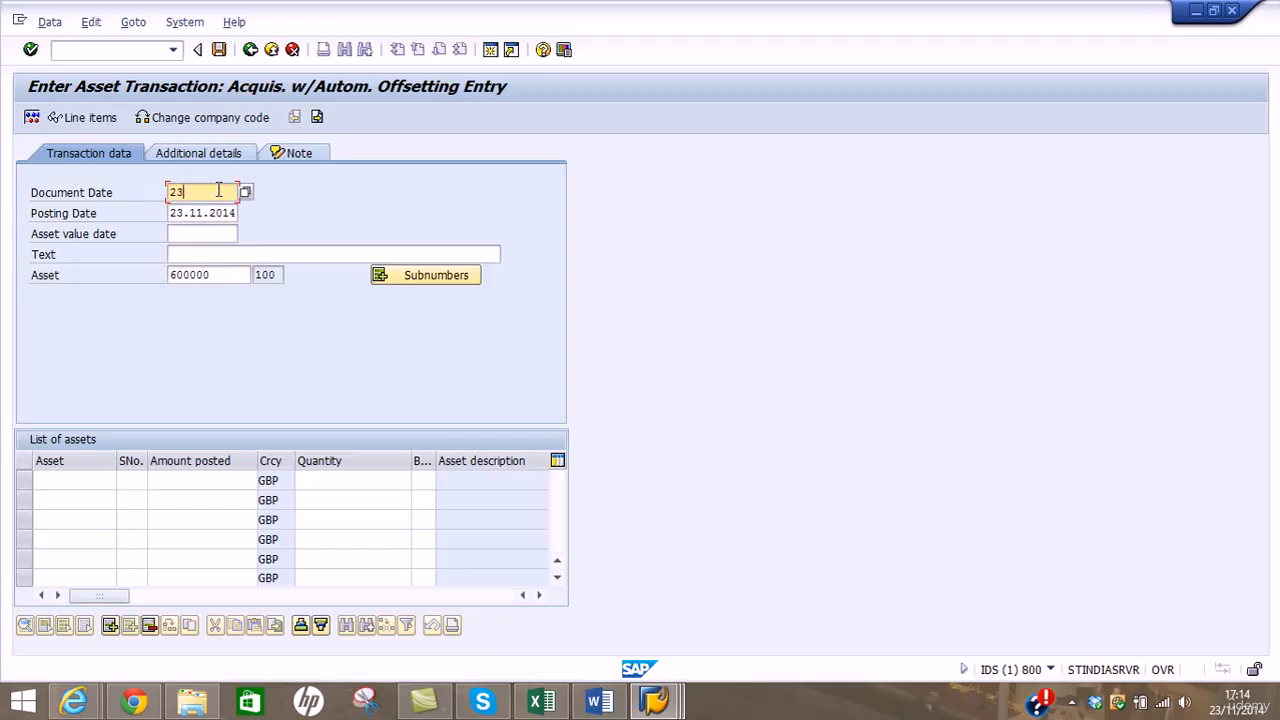
pyautogui.write('2014')
pyautogui.press('Tab')
pyautogui.press('Tab')
pyautogui.write('01.')
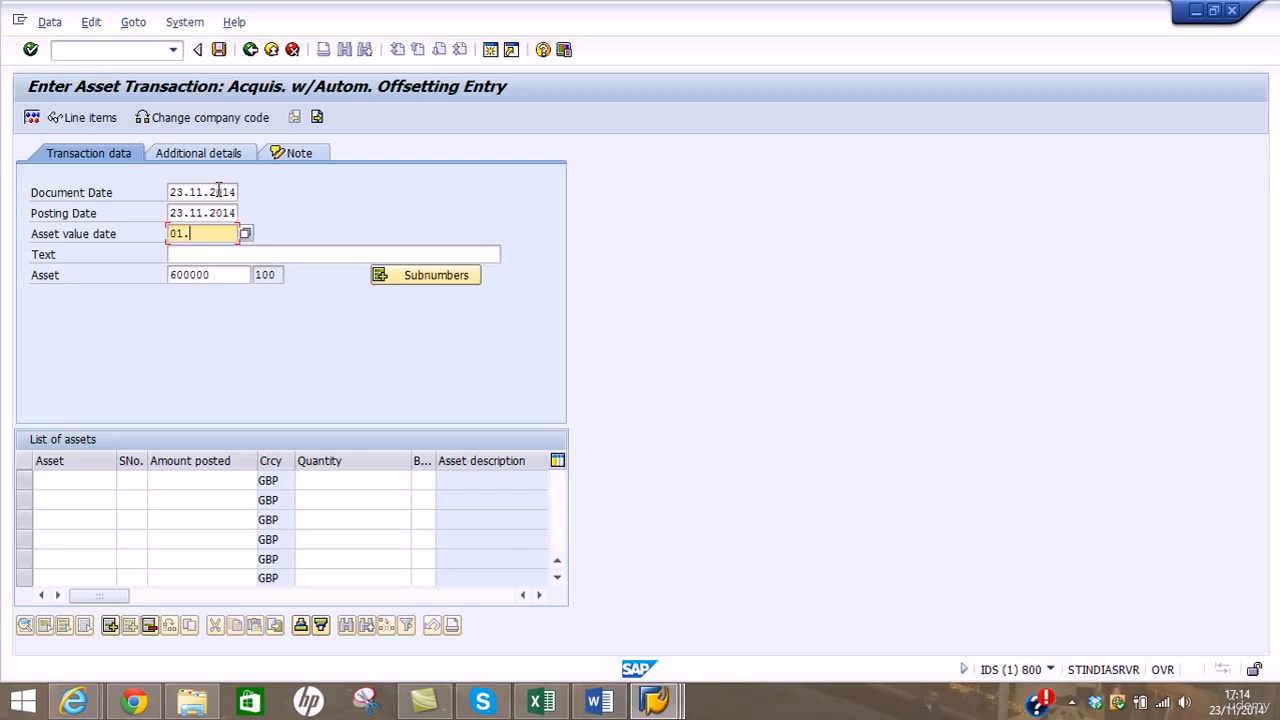
pyautogui.write('05.2')
pyautogui.write('01')
pyautogui.press('BackSpace')
pyautogui.press('BackSpace')
pyautogui.press('BackSpace')
pyautogui.press('BackSpace')
pyautogui.press('BackSpace')
pyautogui.write('10.2014')
# Fill the list of assets with Machinery & Equipments numbers 200000 to 200004 copied from the Training Notes workbook in Excel
pyautogui.click(92, 479)
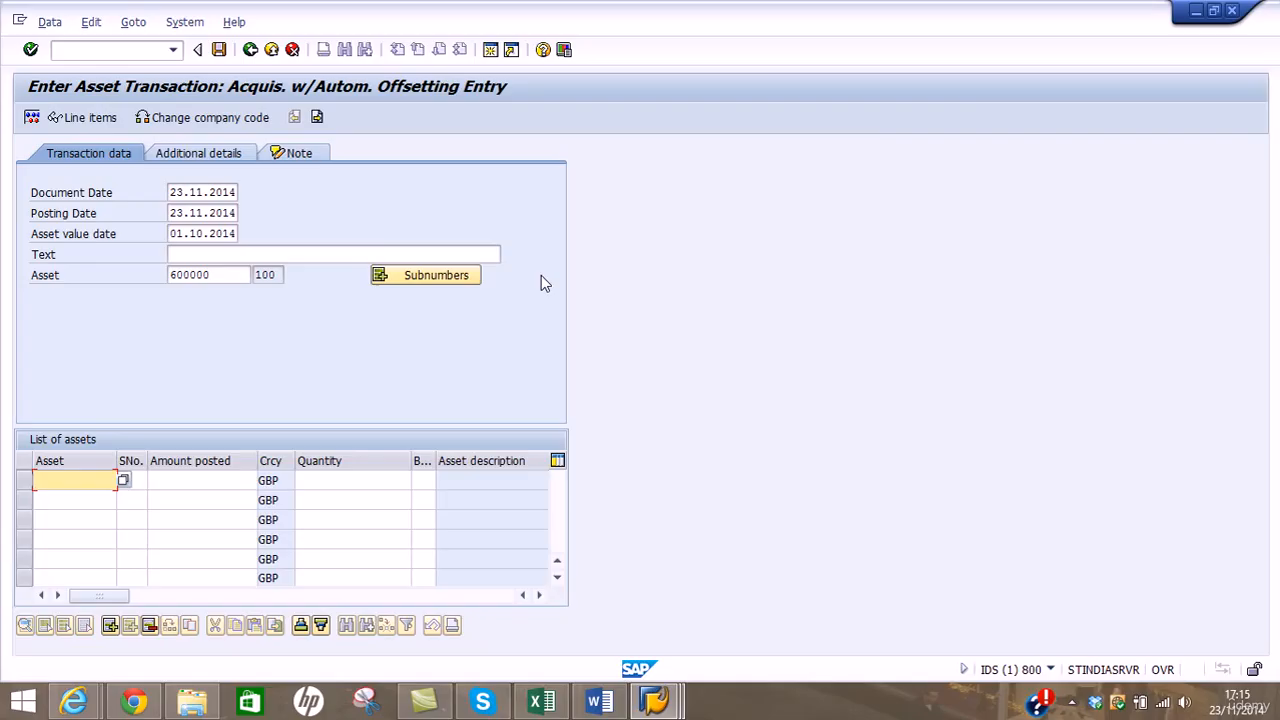
pyautogui.write('200000')
pyautogui.click(560, 710)
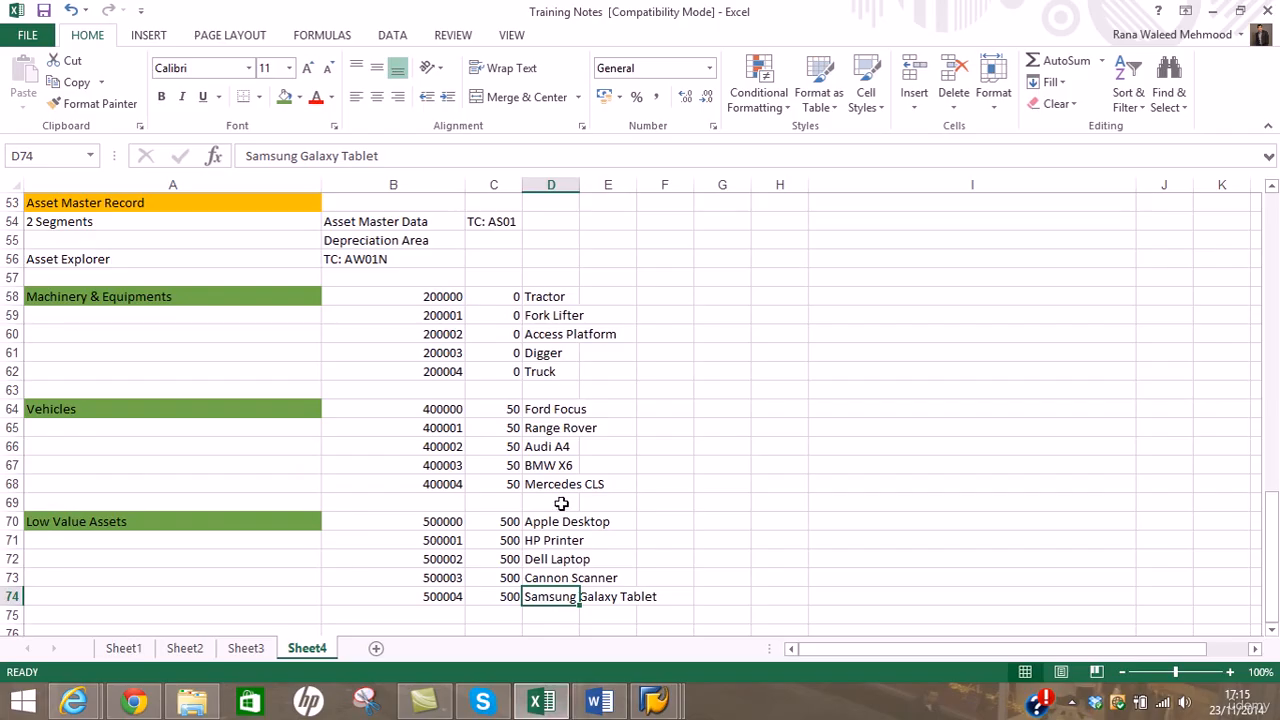
pyautogui.moveTo(450, 299); pyautogui.dragTo(450, 371)
pyautogui.hotkey('ctrl', 'c')
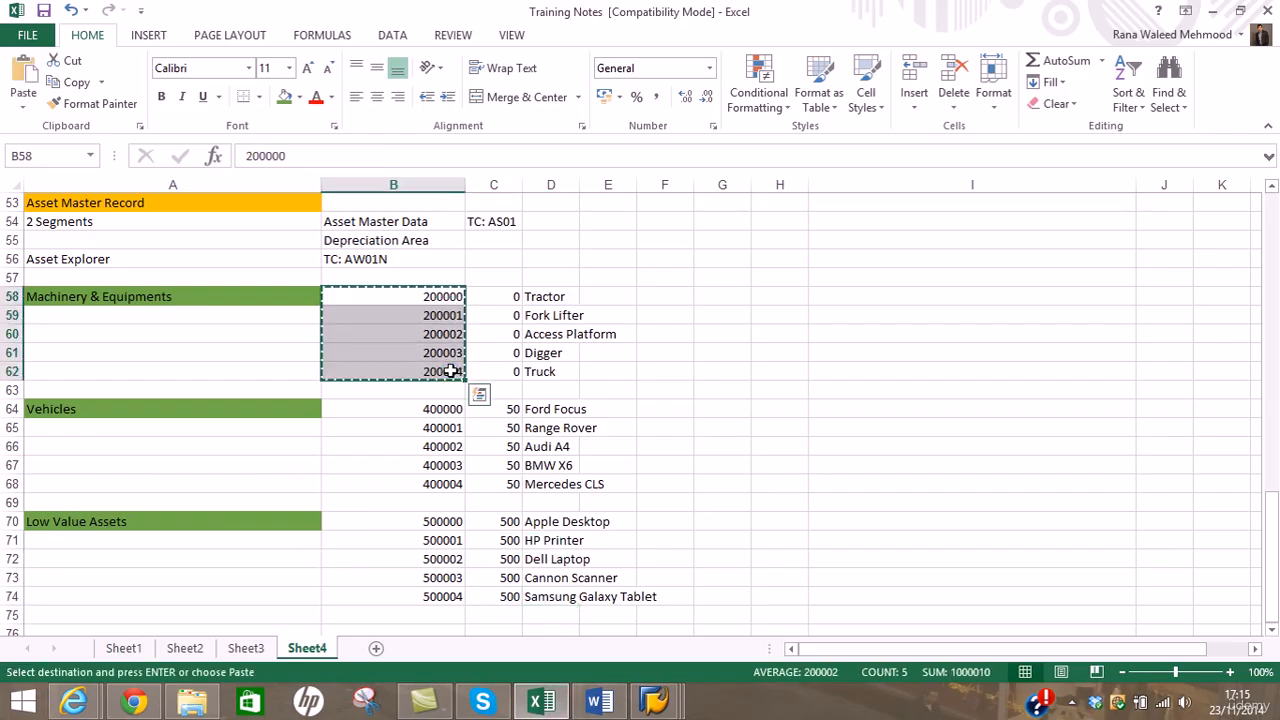
pyautogui.click(1219, 10)
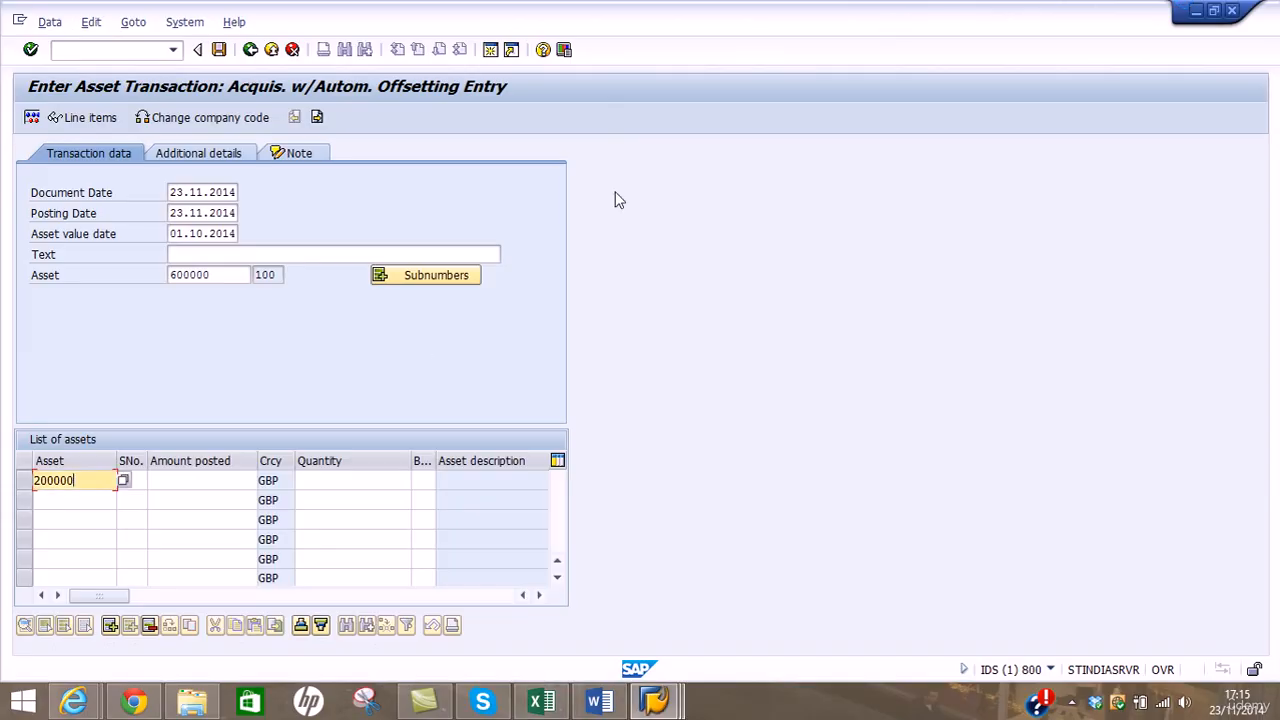
pyautogui.moveTo(100, 486); pyautogui.dragTo(5, 490)
pyautogui.press('Delete')
pyautogui.hotkey('ctrl', 'v')
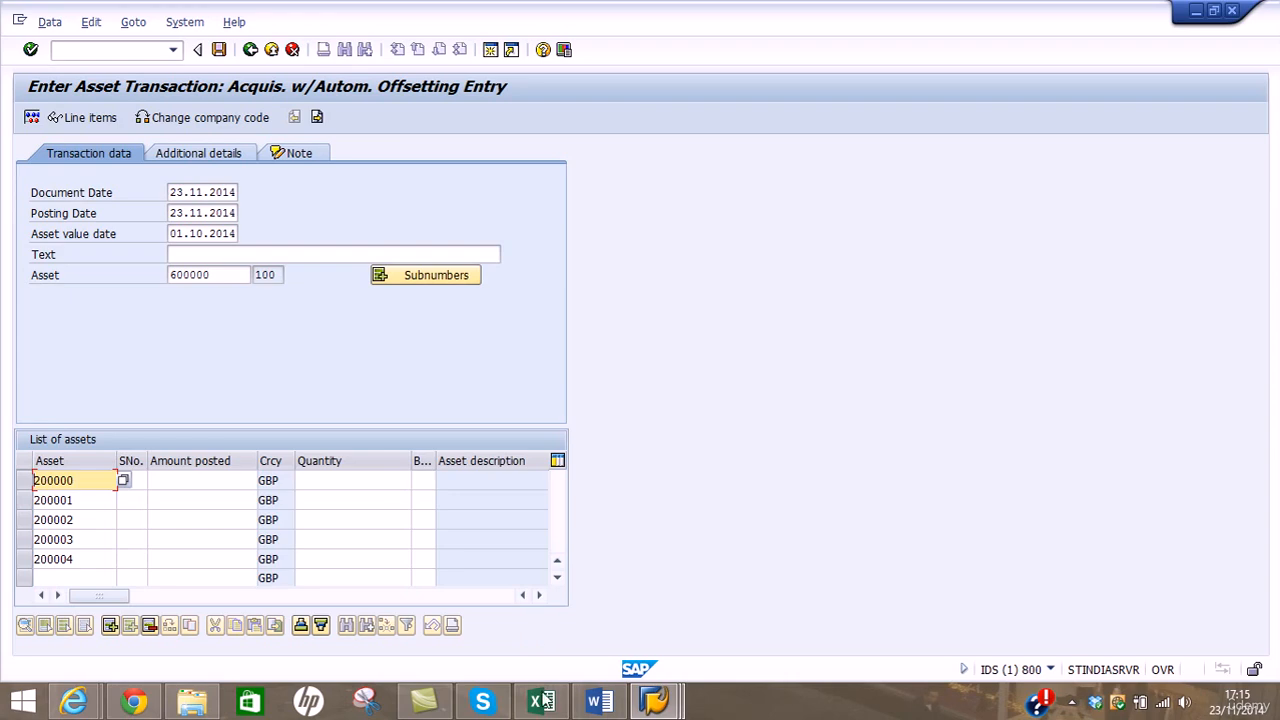
# Copy the vehicle asset numbers 400001 to 400004 from the Training Notes workbook in Excel and return to the acquisition entry
pyautogui.click(542, 702)
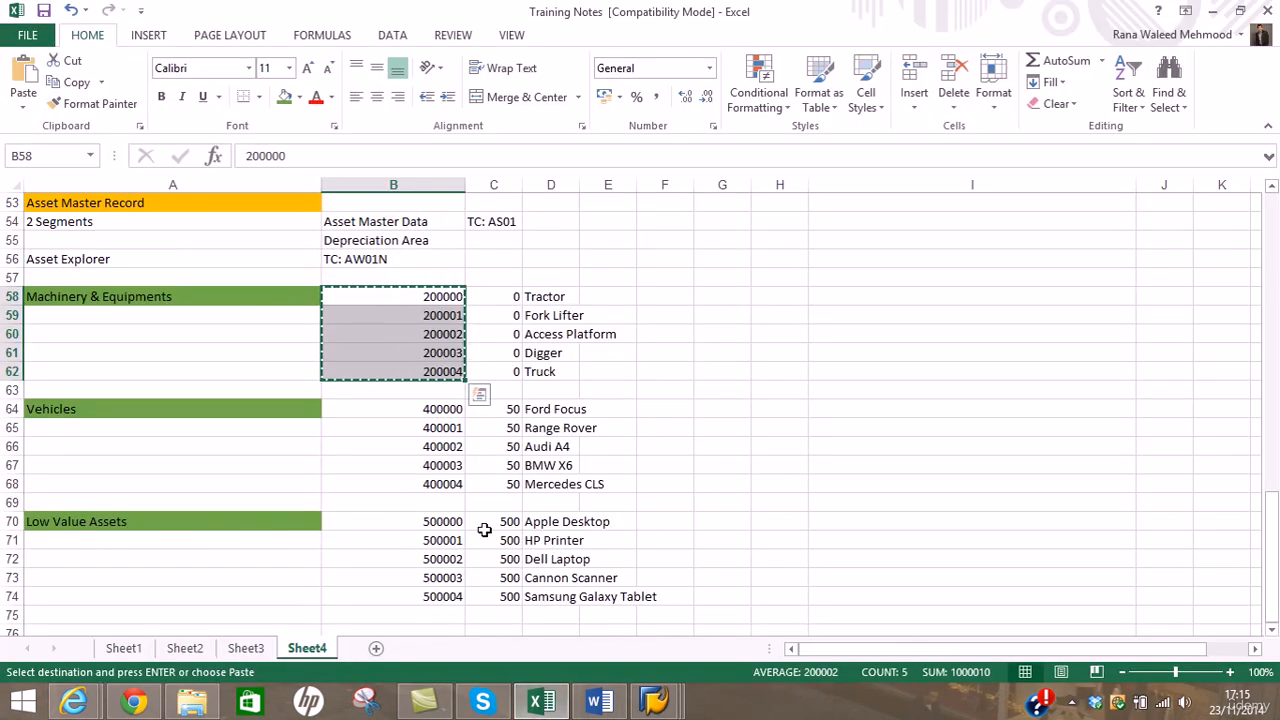
pyautogui.press('Escape')
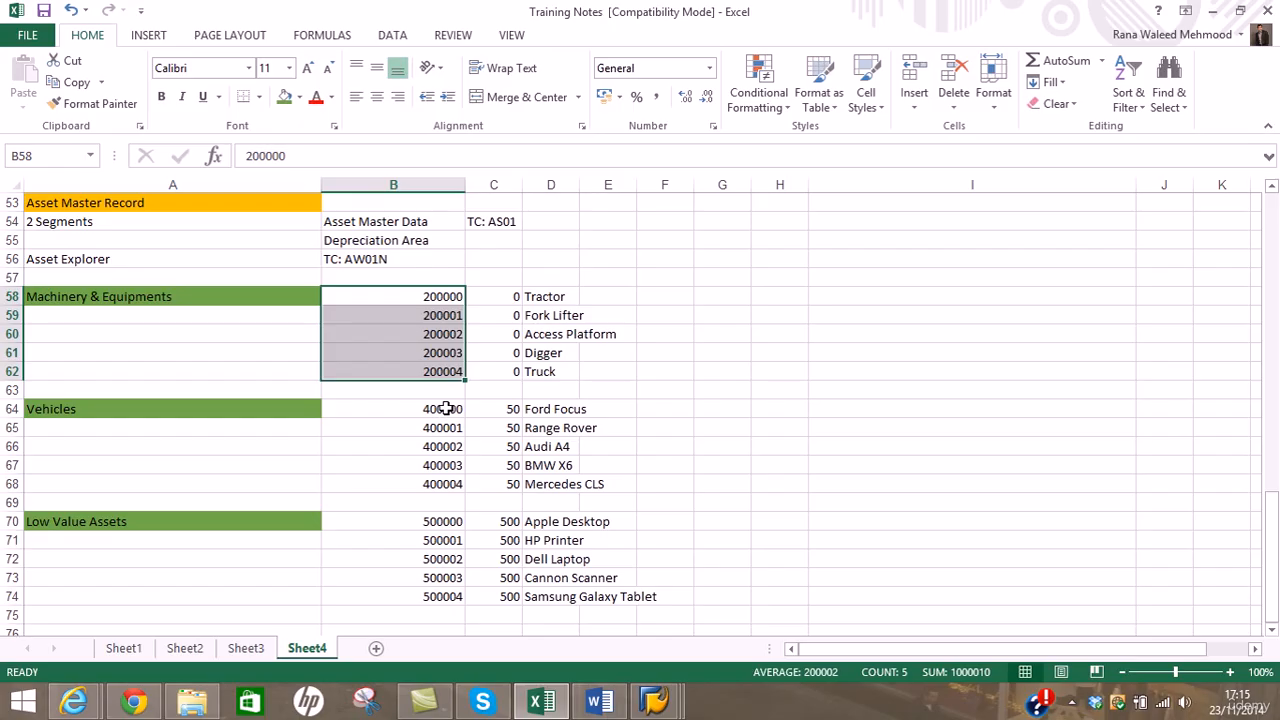
pyautogui.moveTo(445, 430); pyautogui.dragTo(447, 484)
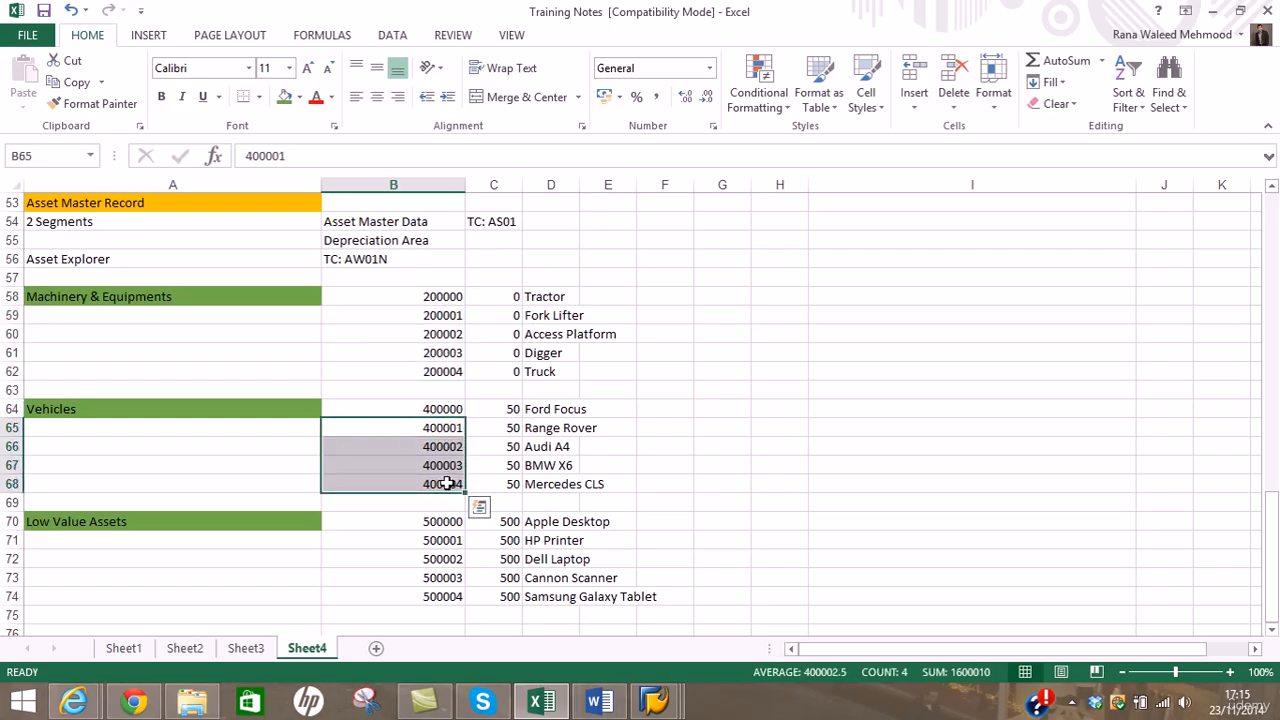
pyautogui.hotkey('ctrl', 'c')
pyautogui.click(1213, 10)
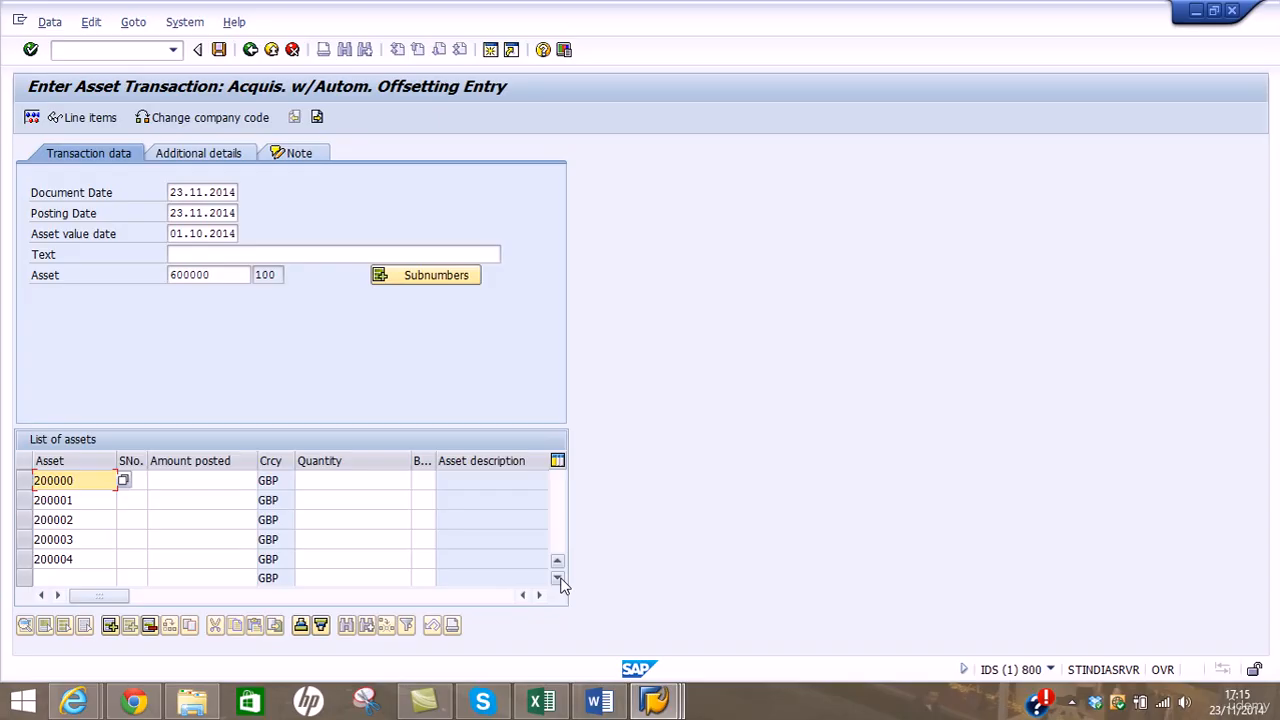
# Set the amount posted to 20000 for asset 200000 and 50000 for asset 200001, checking their descriptions in the Training Notes workbook in Excel
pyautogui.click(239, 480)
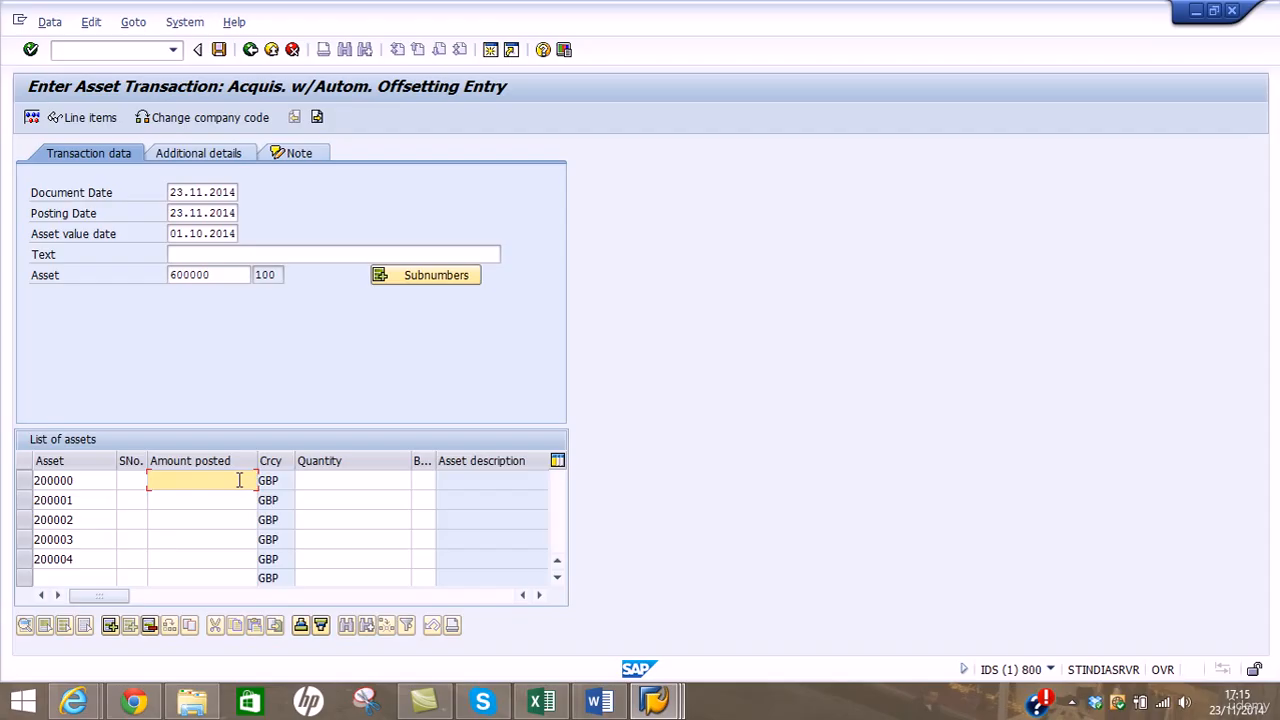
pyautogui.click(541, 702)
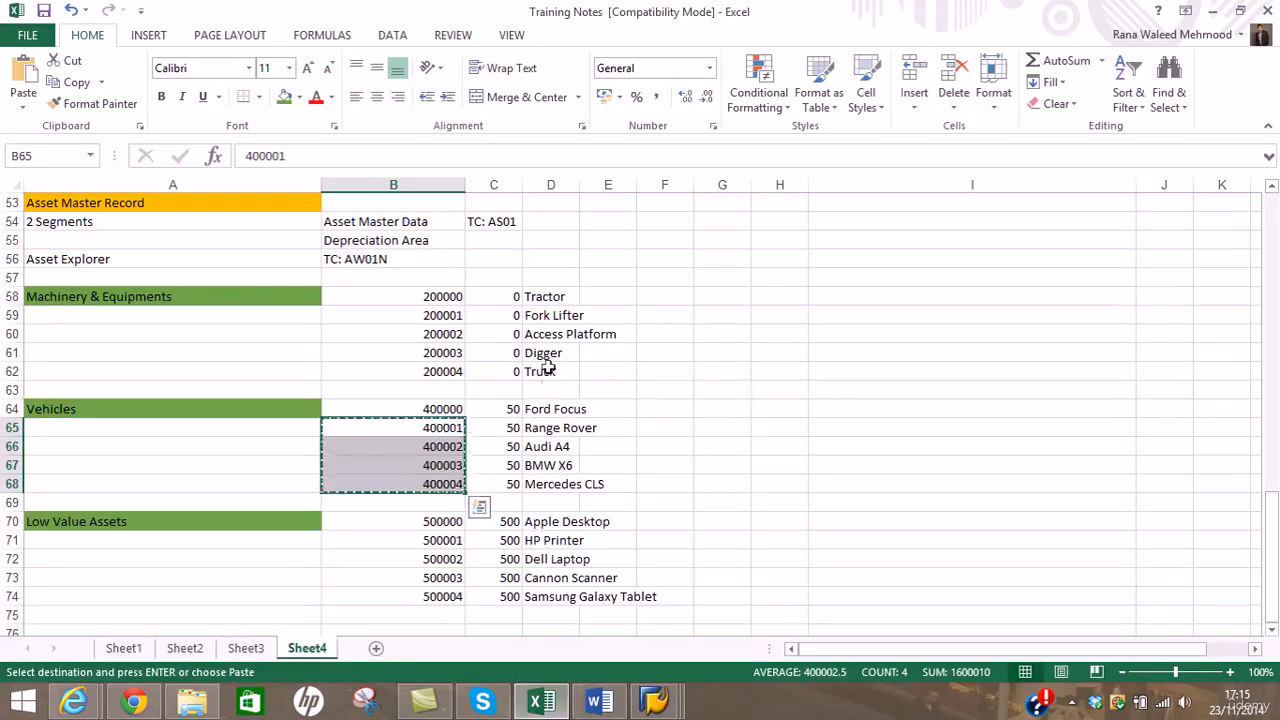
pyautogui.press('Escape')
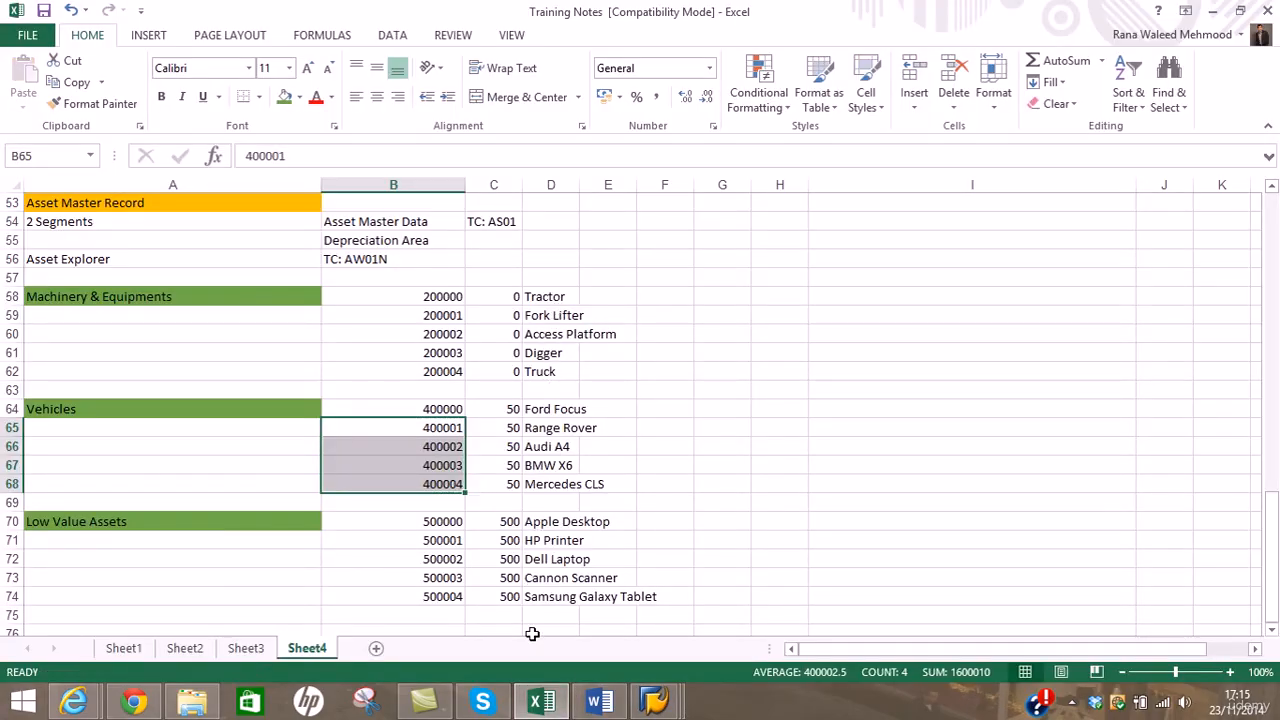
pyautogui.click(541, 702)
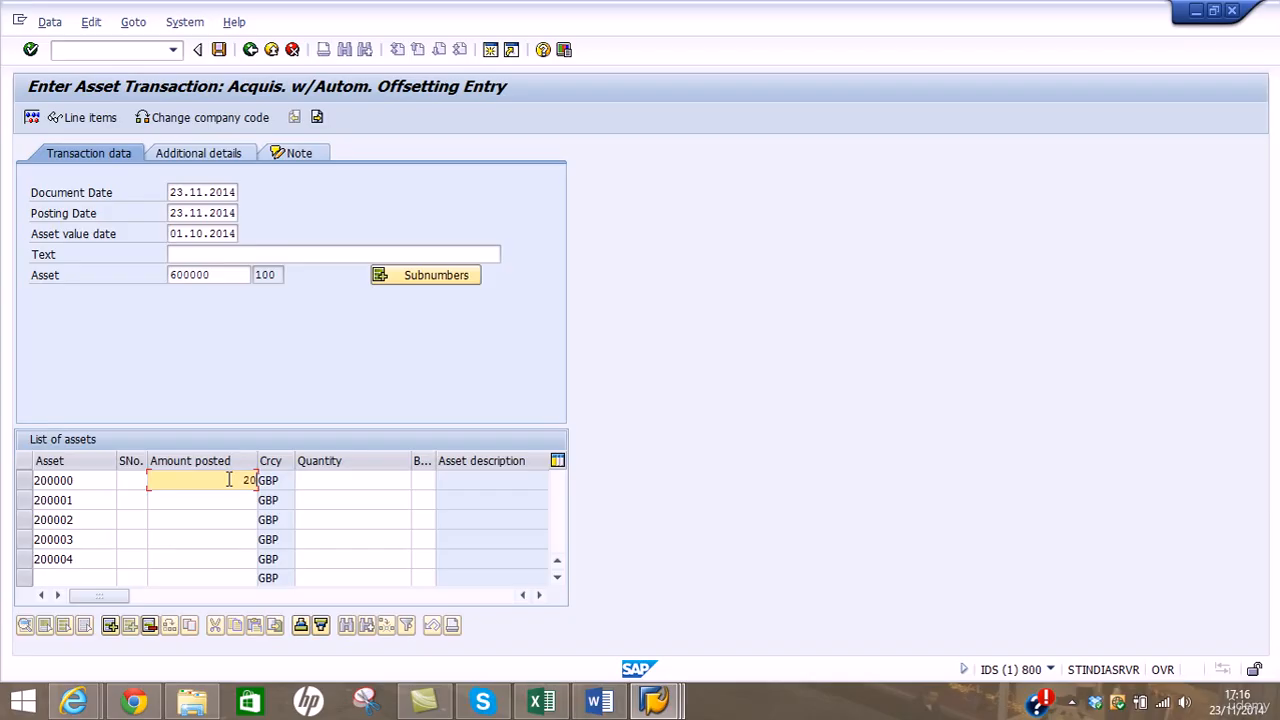
pyautogui.click(229, 500)
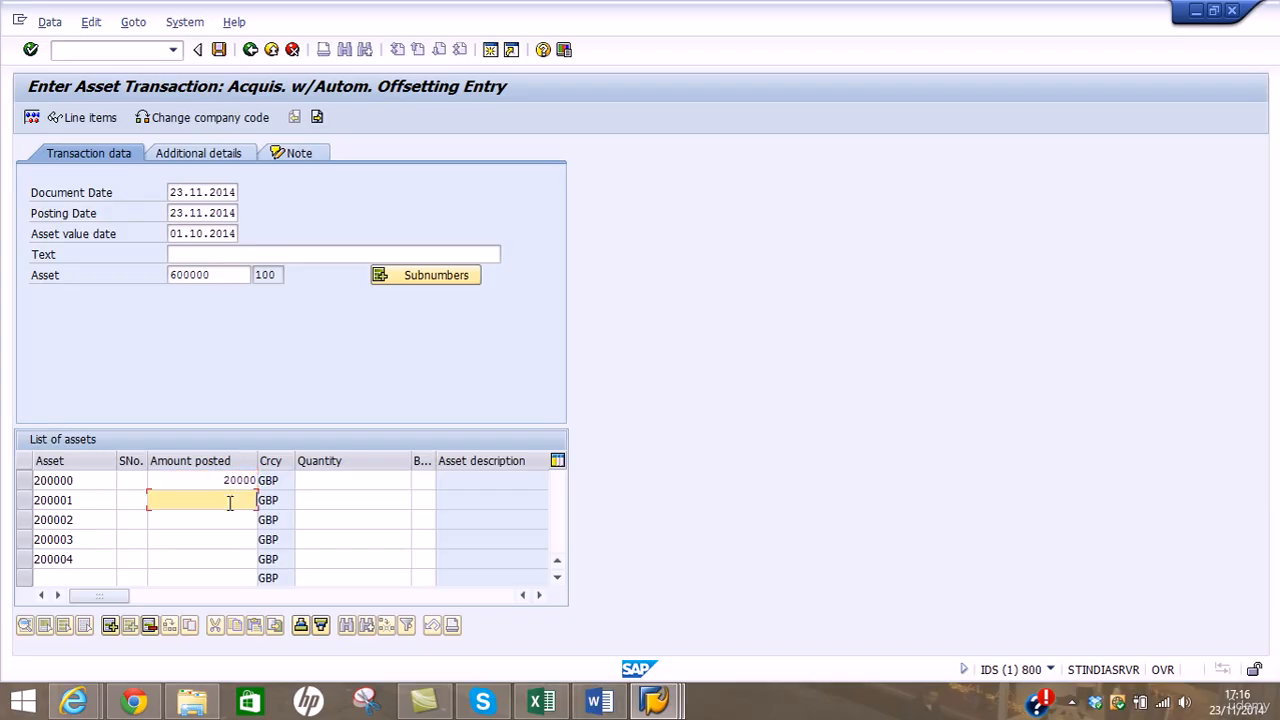
pyautogui.click(541, 702)
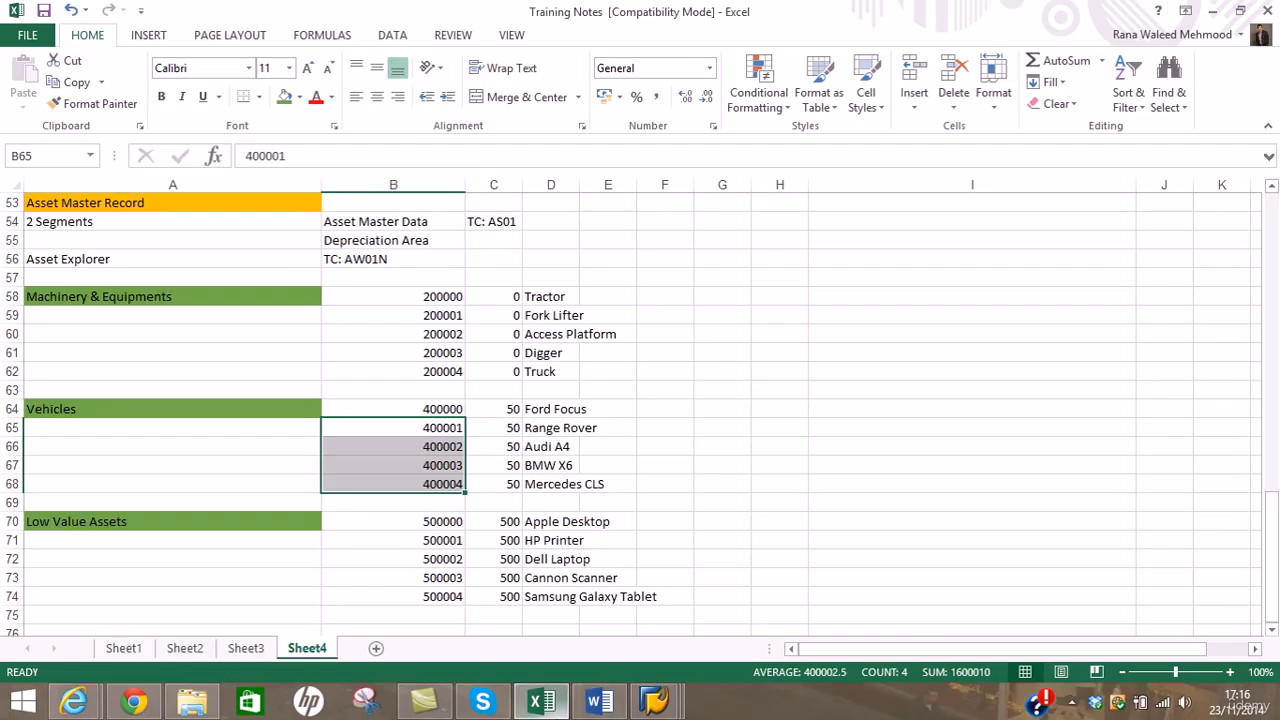
pyautogui.hotkey('alt', 'Tab')
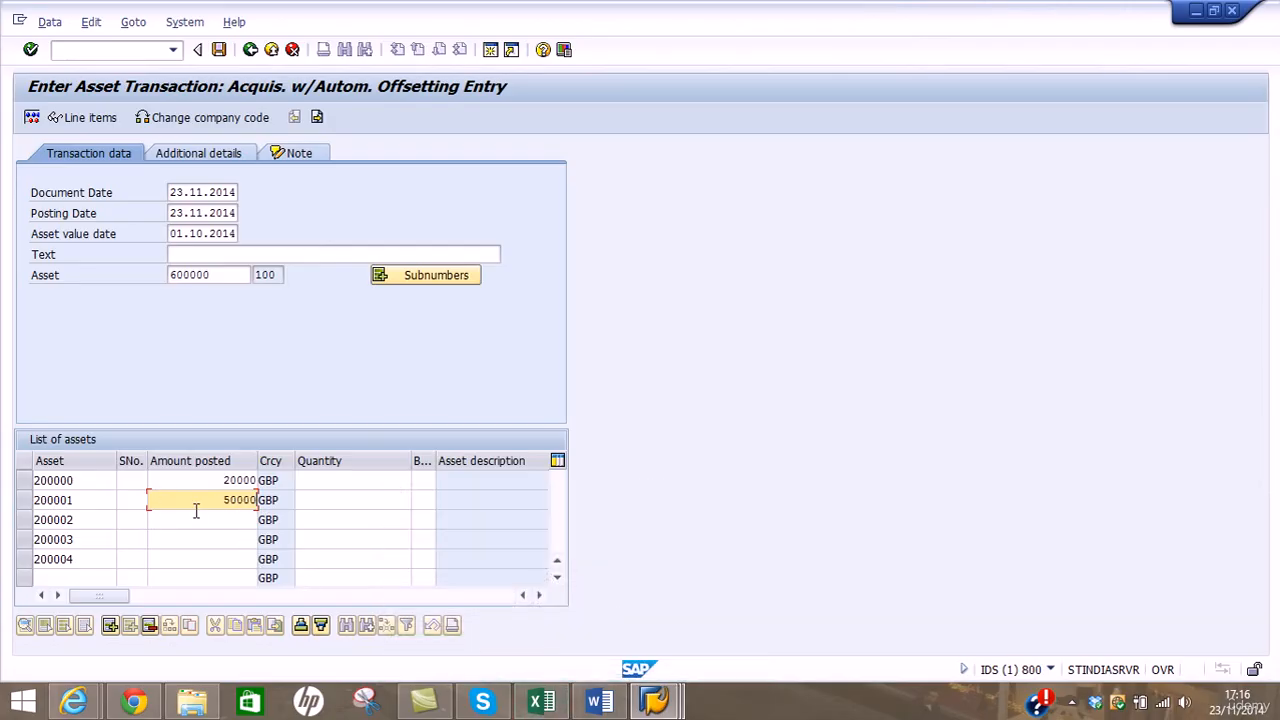
# Check asset 200002's description in the Training Notes workbook in Excel and set its amount posted to 35000
pyautogui.click(537, 703)
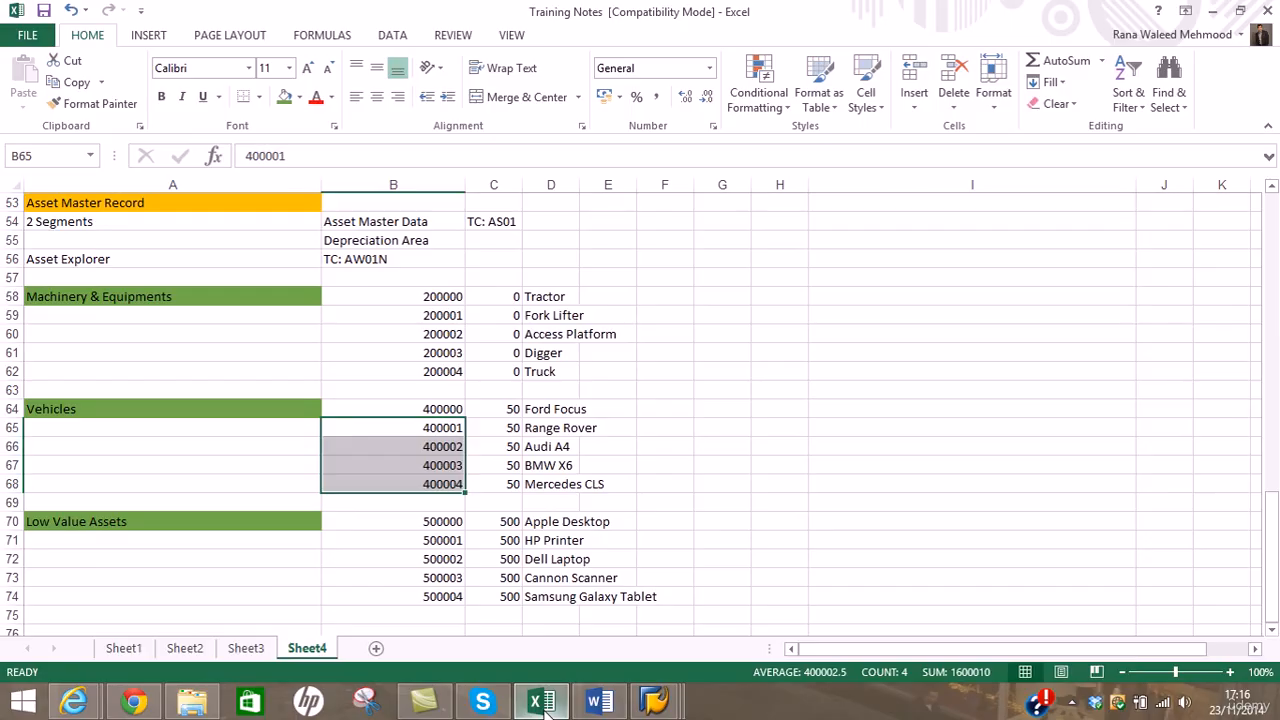
pyautogui.click(540, 703)
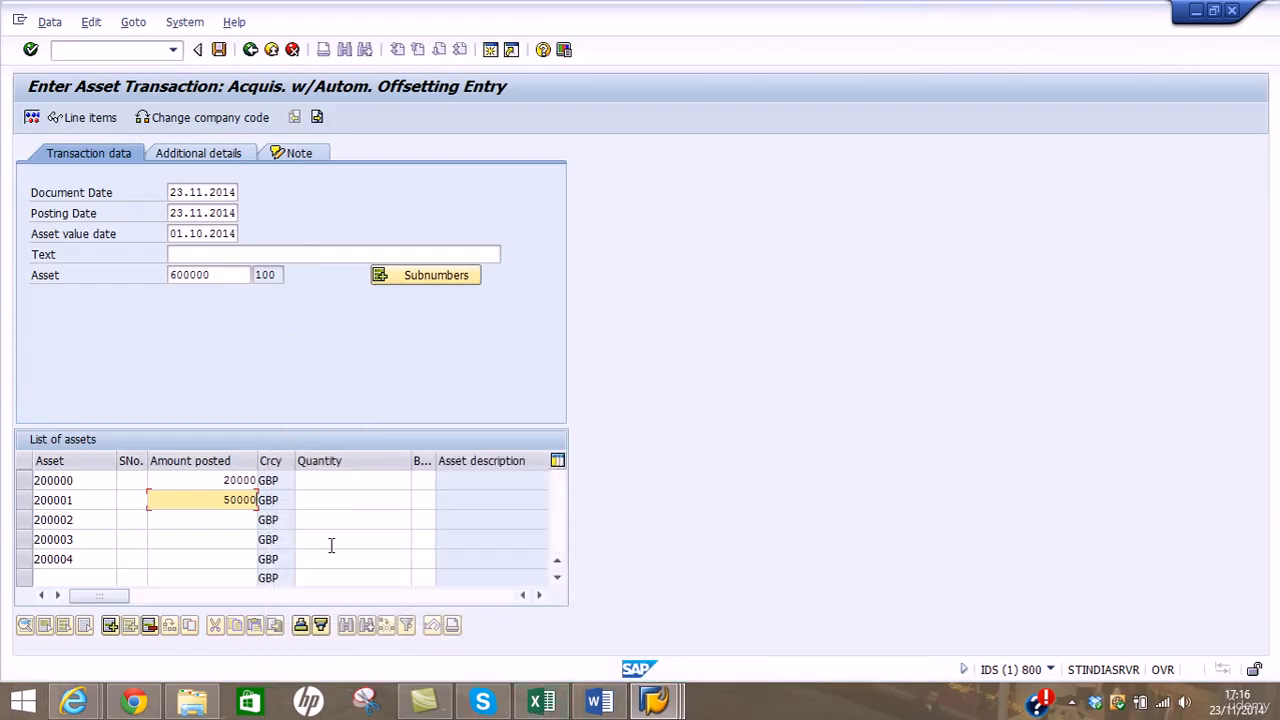
pyautogui.click(221, 520)
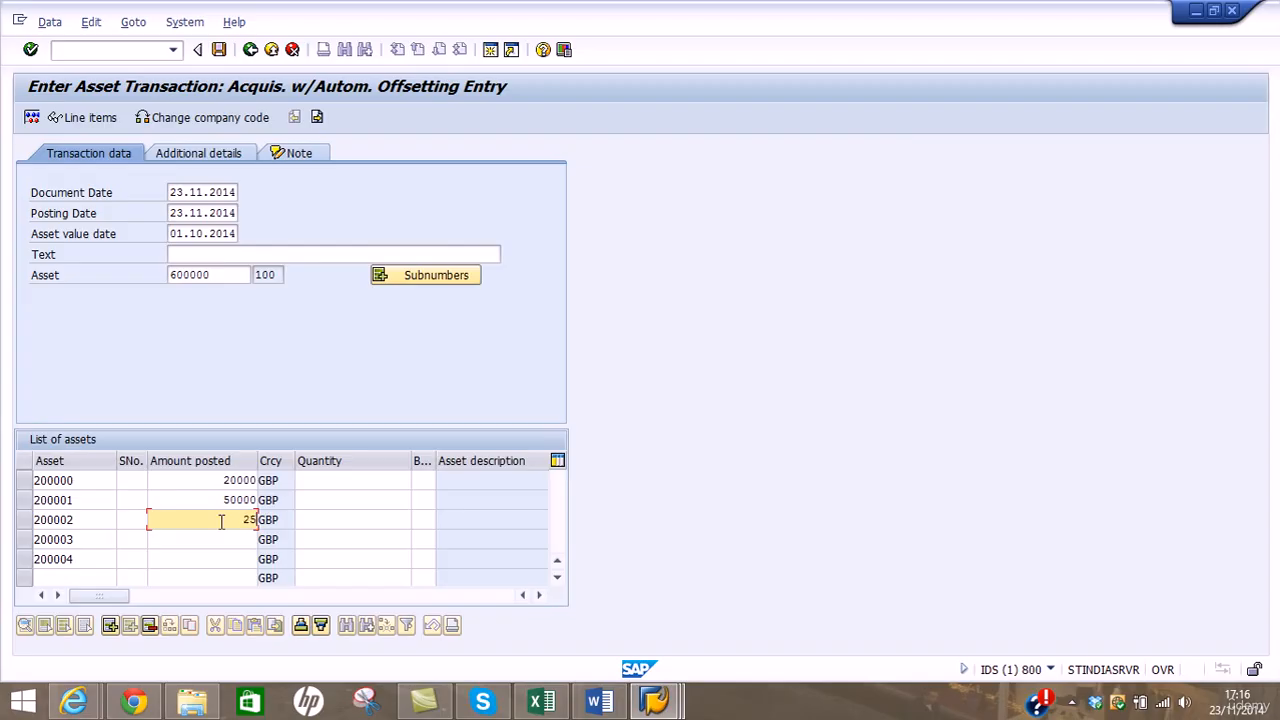
pyautogui.press('BackSpace')
pyautogui.press('BackSpace')
pyautogui.write('35')
# Set the amount posted to 70000 for asset 200003 and 25000 for asset 200004, consulting the Excel notes, and confirm the machinery entries
pyautogui.click(541, 702)
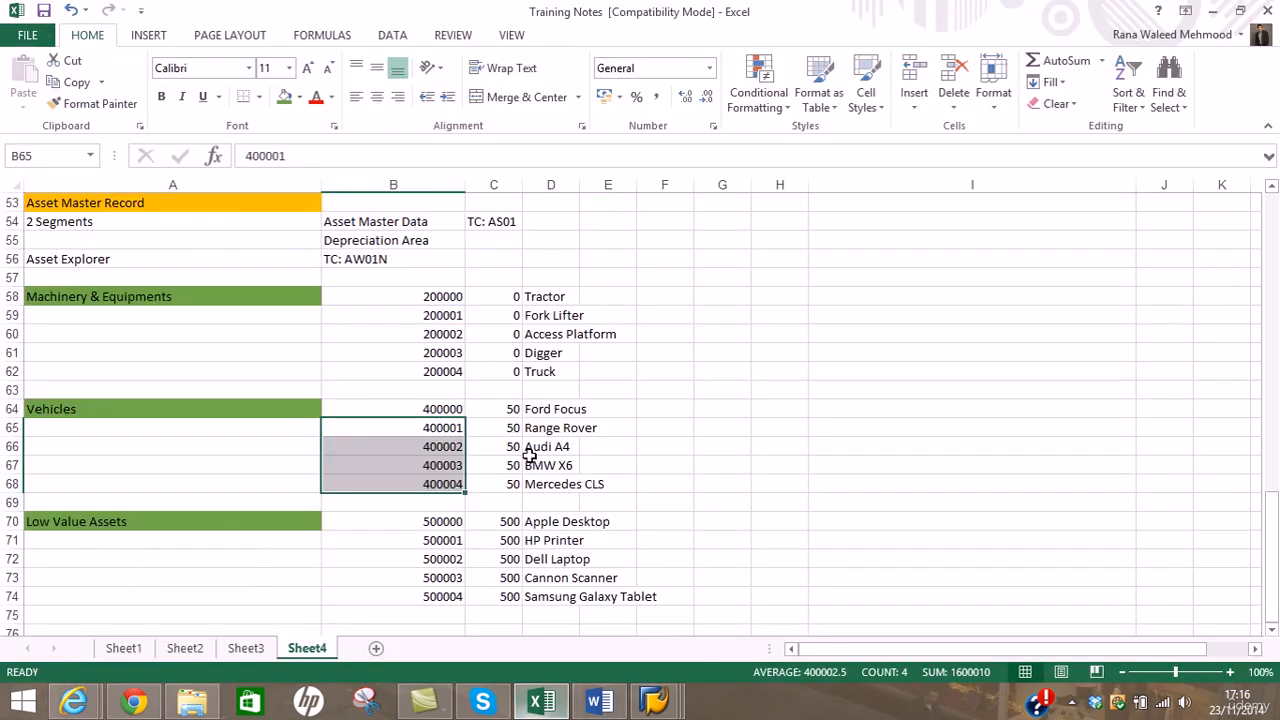
pyautogui.click(541, 702)
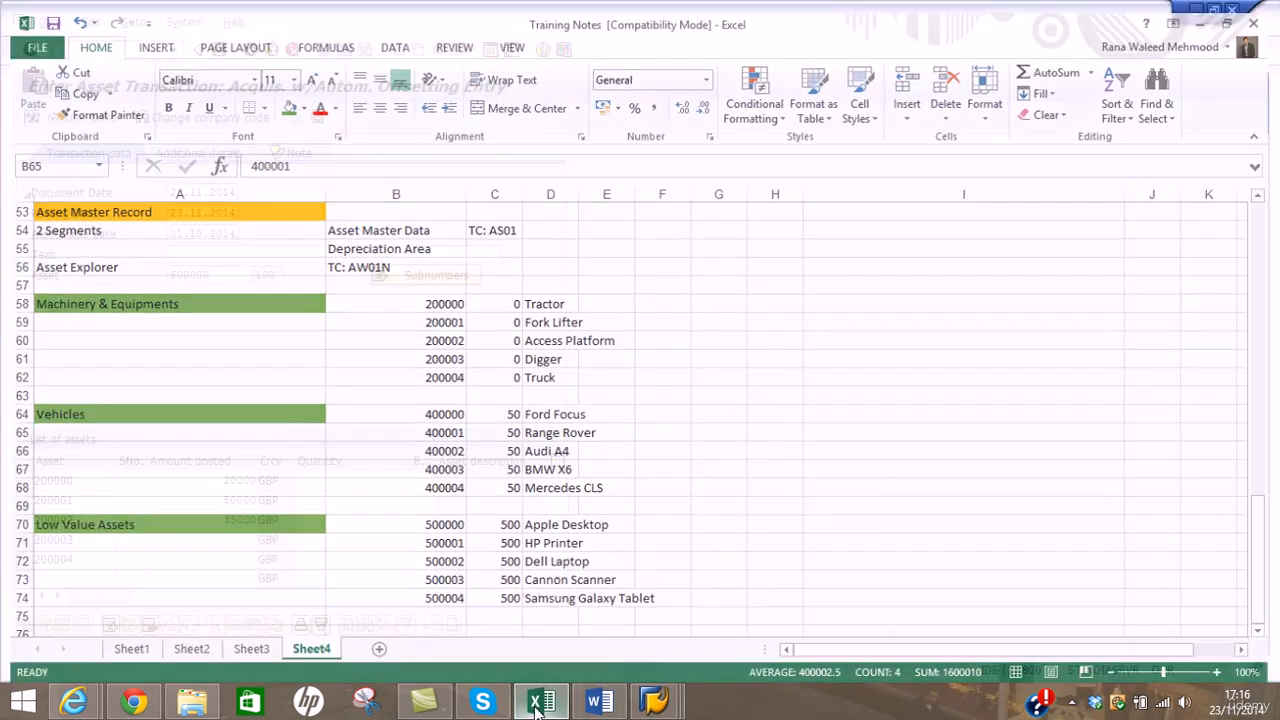
pyautogui.click(232, 538)
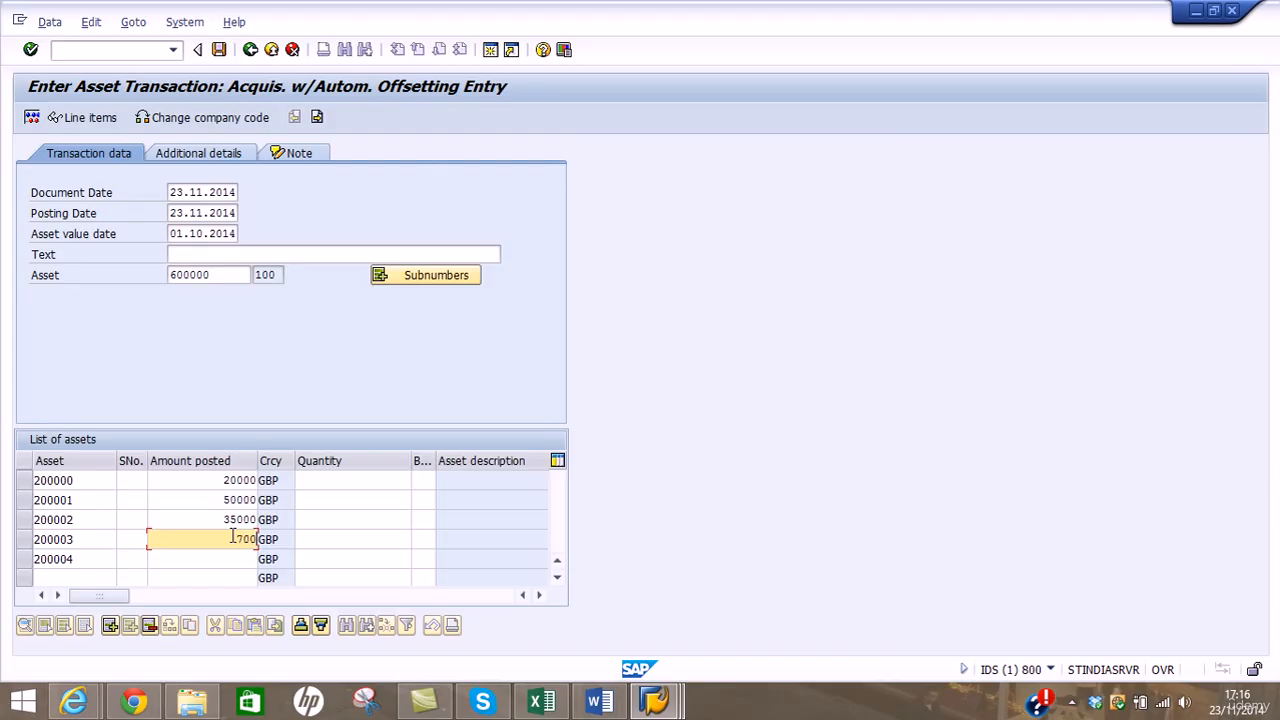
pyautogui.click(538, 702)
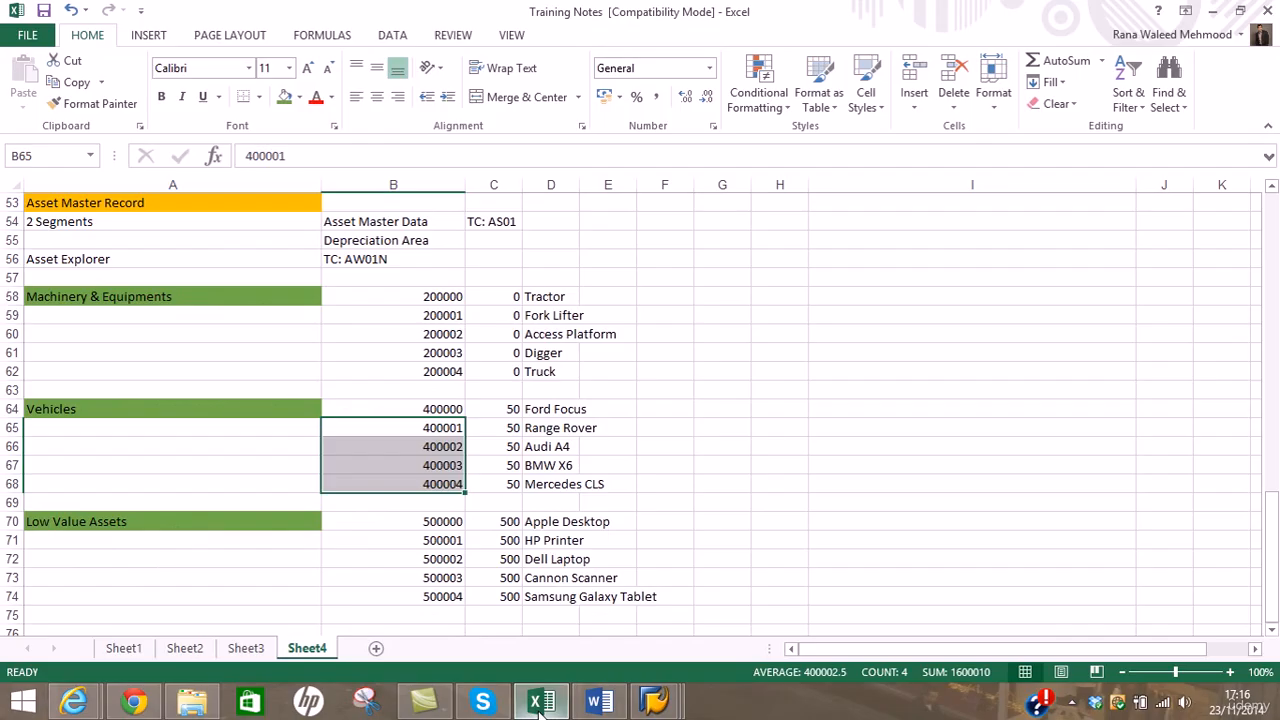
pyautogui.click(536, 702)
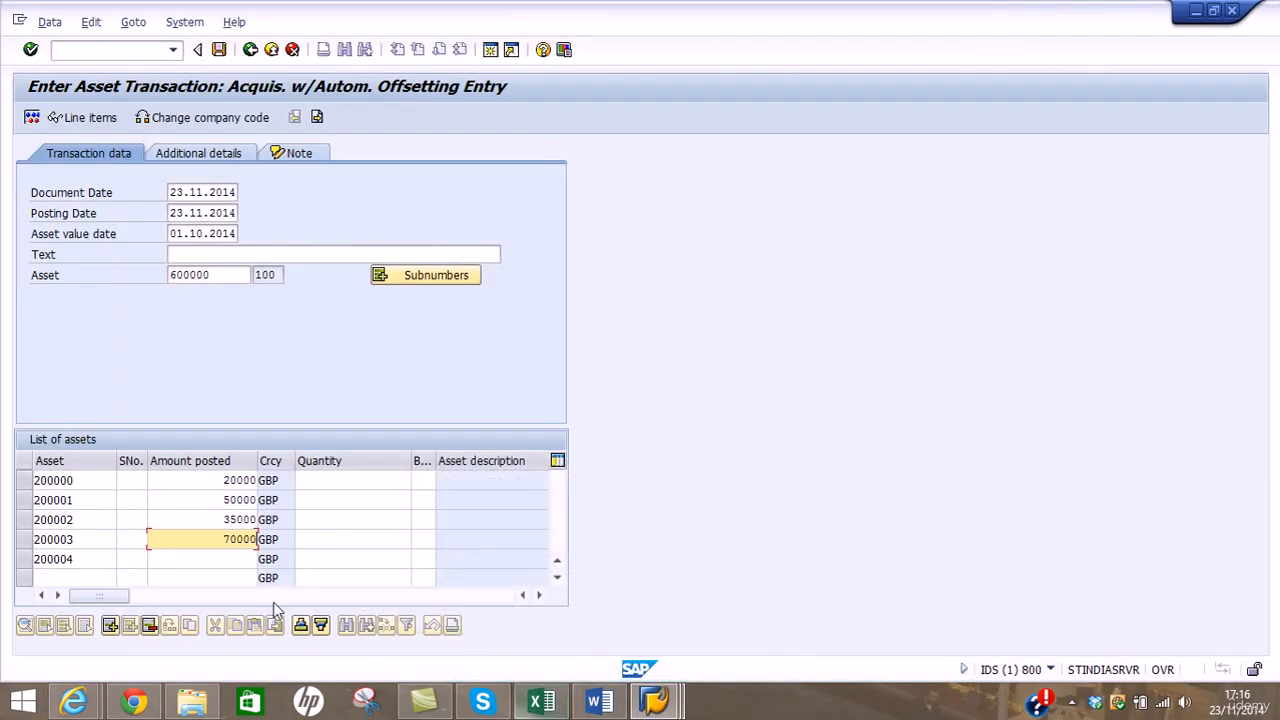
pyautogui.click(236, 561)
pyautogui.write('25')
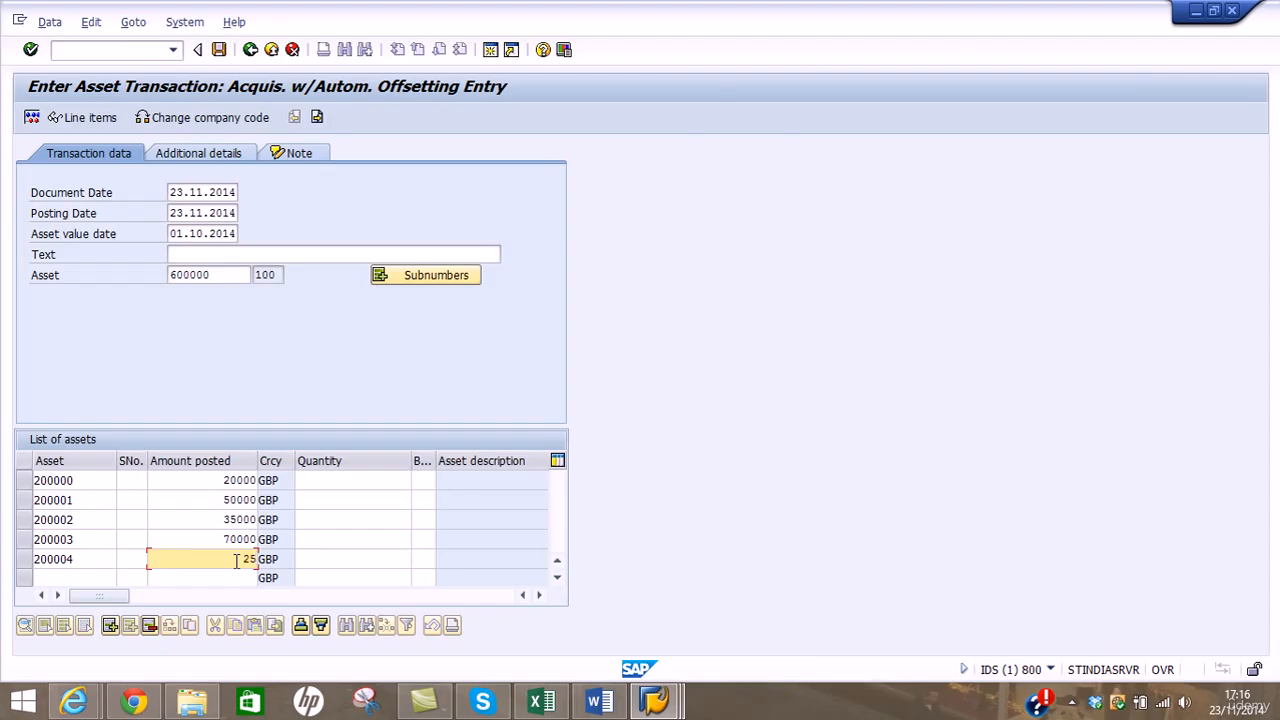
pyautogui.write('000')
pyautogui.press('Return')
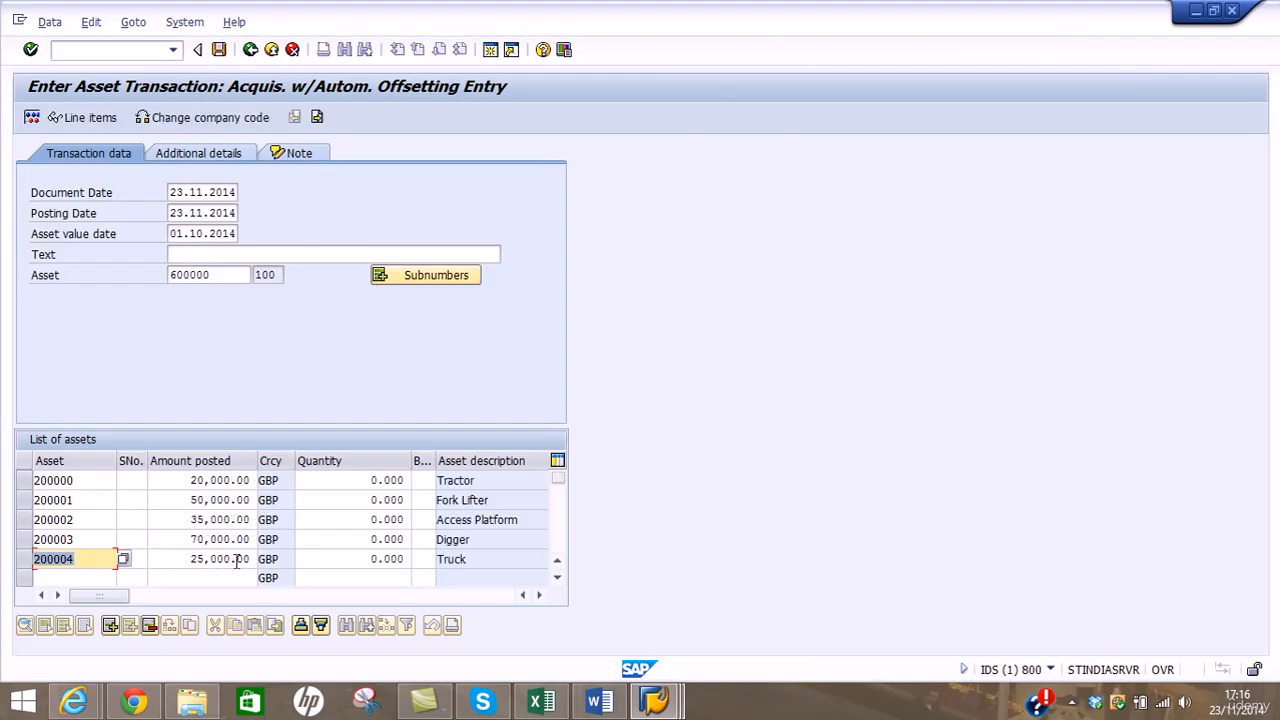
# Add vehicle assets 400001 to 400004, copied from the Training Notes workbook in Excel, below asset 200004 in the list of assets
pyautogui.click(557, 579)
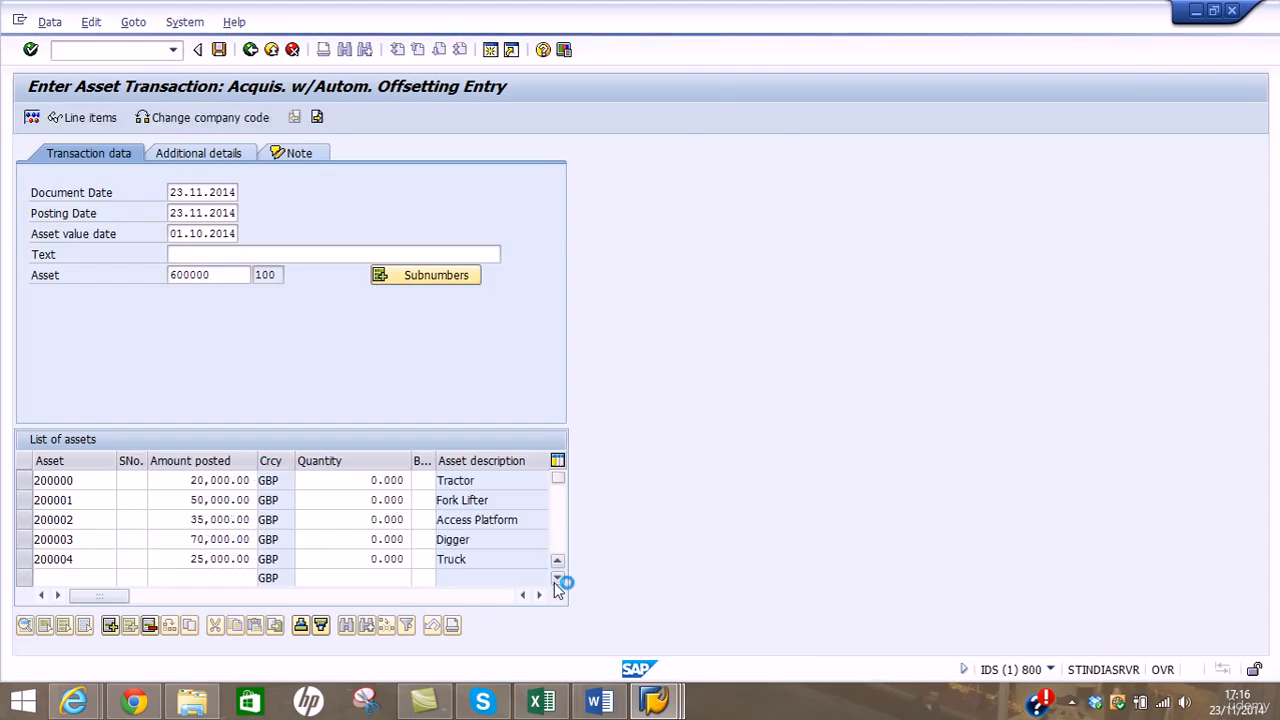
pyautogui.click(557, 579)
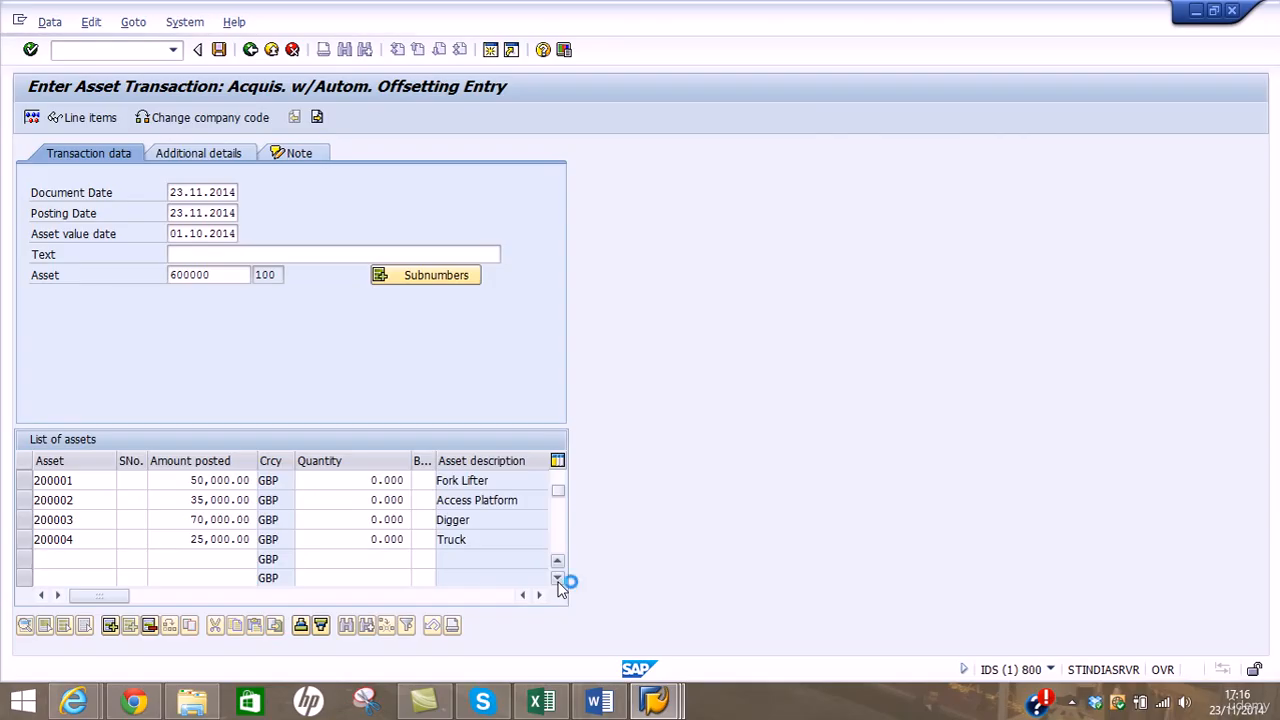
pyautogui.click(557, 579)
pyautogui.click(557, 579)
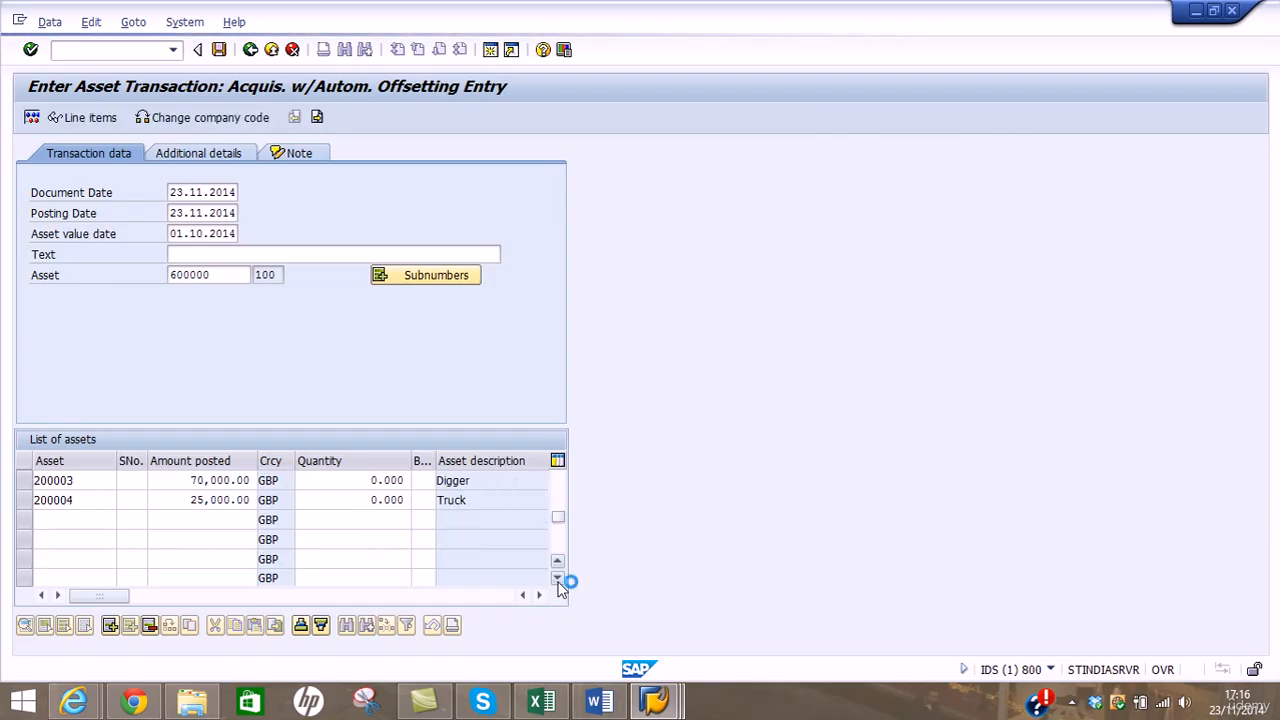
pyautogui.click(555, 707)
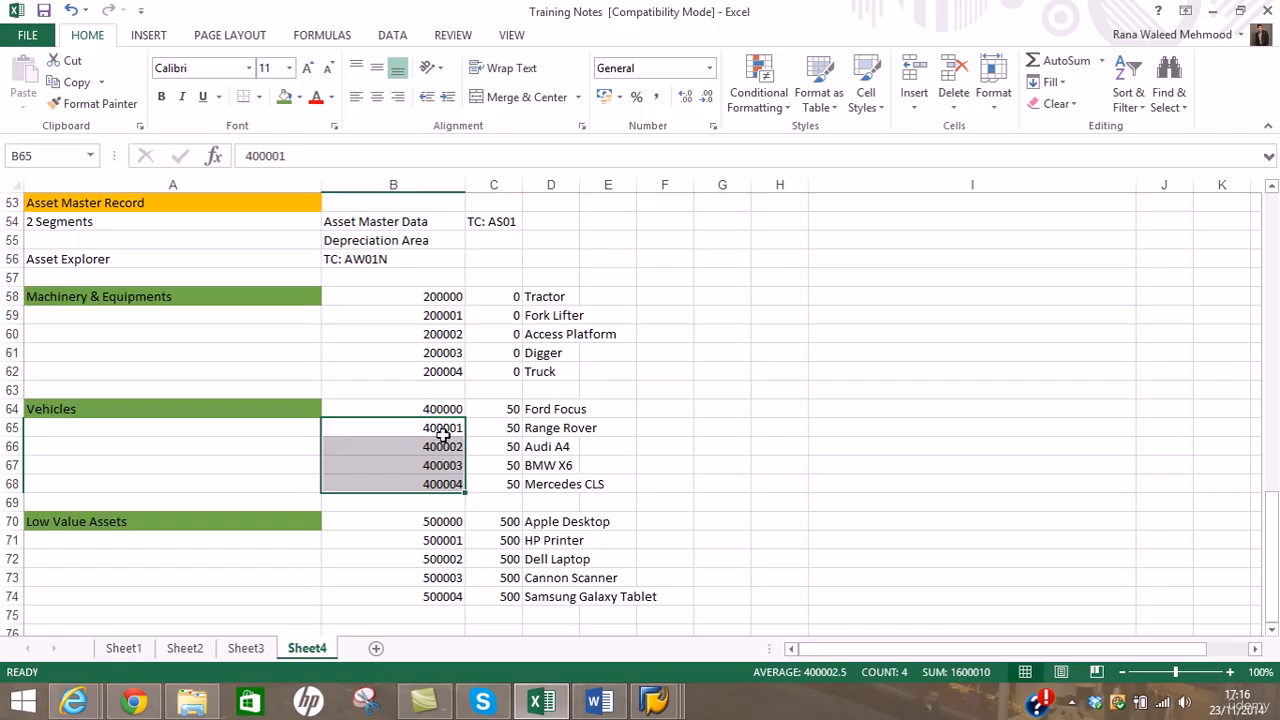
pyautogui.click(443, 430)
pyautogui.moveTo(443, 432); pyautogui.dragTo(446, 484)
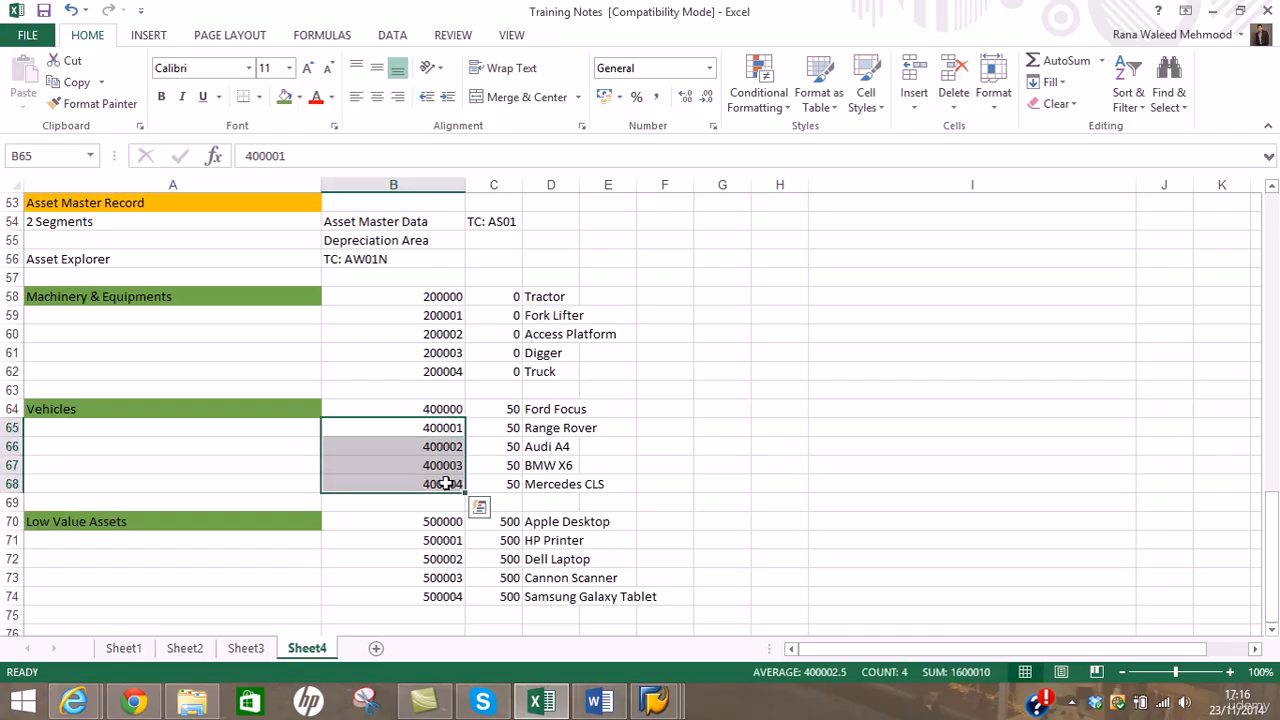
pyautogui.hotkey('ctrl', 'c')
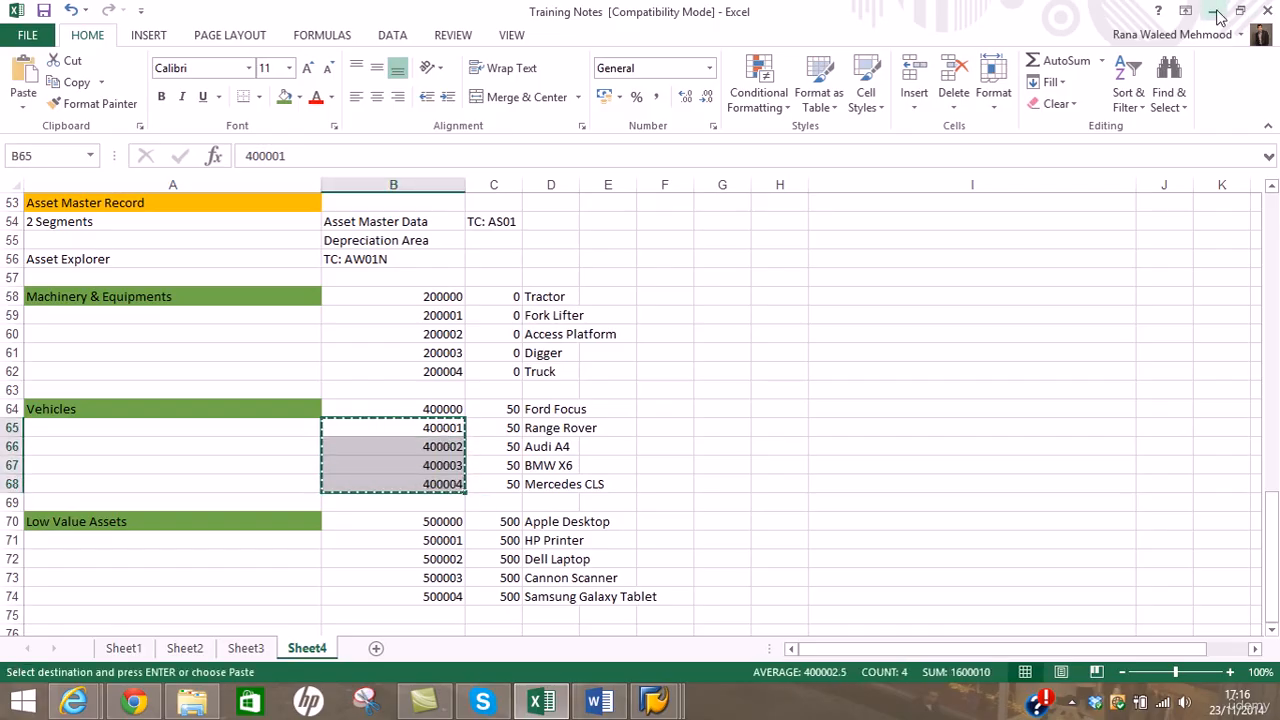
pyautogui.hotkey('alt', 'Tab')
pyautogui.click(92, 501)
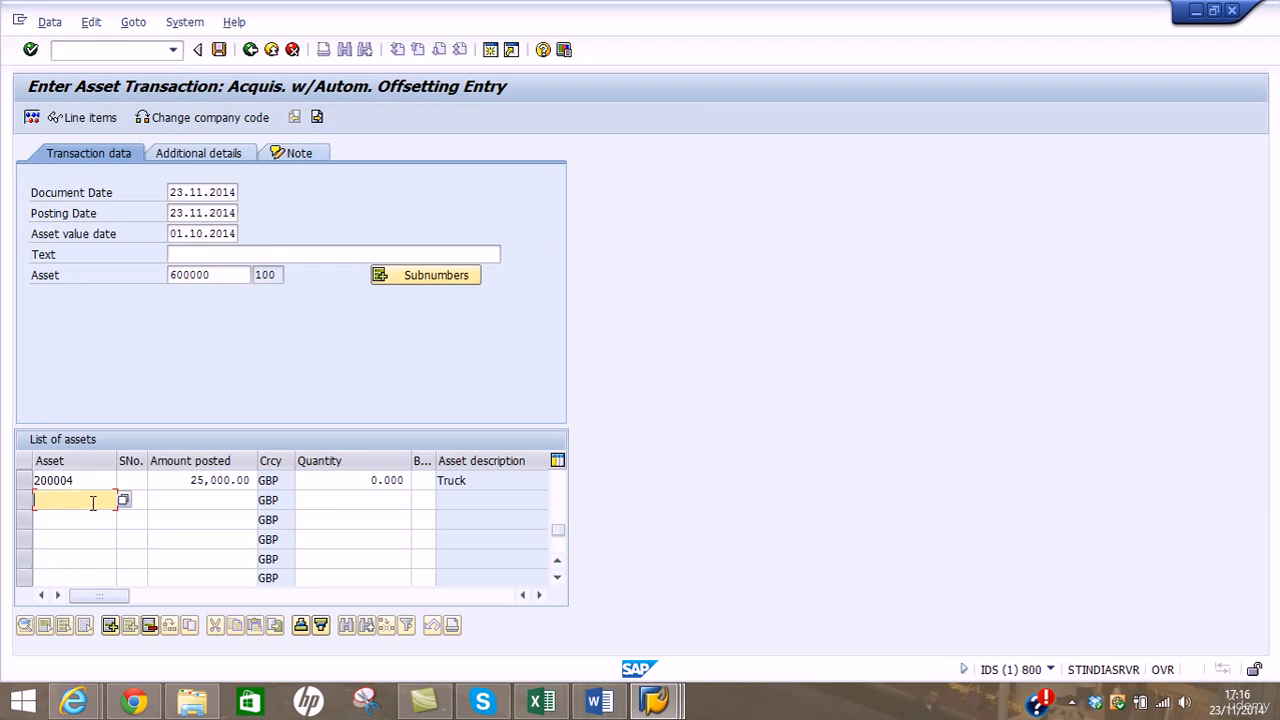
pyautogui.hotkey('ctrl', 'v')
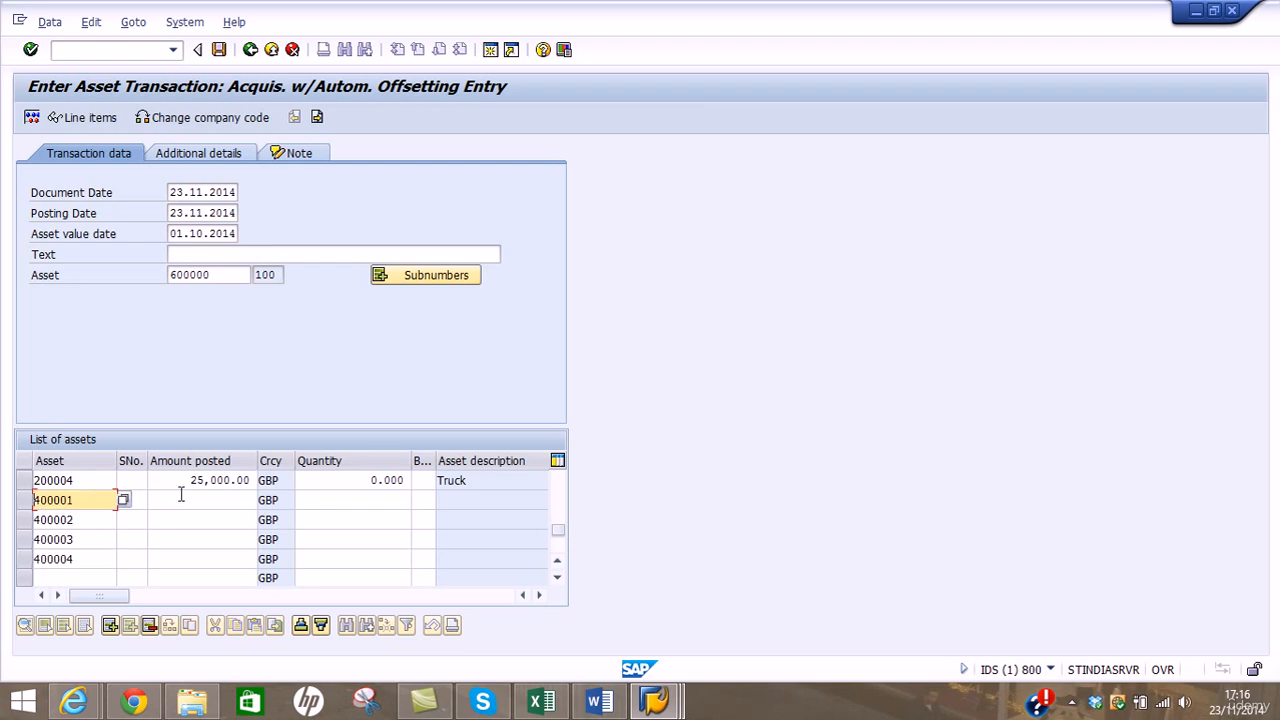
# Set the amount posted to 45000 for asset 400001 and 35000 for asset 400002, checking the vehicle descriptions in Excel
pyautogui.hotkey('alt', 'Tab')
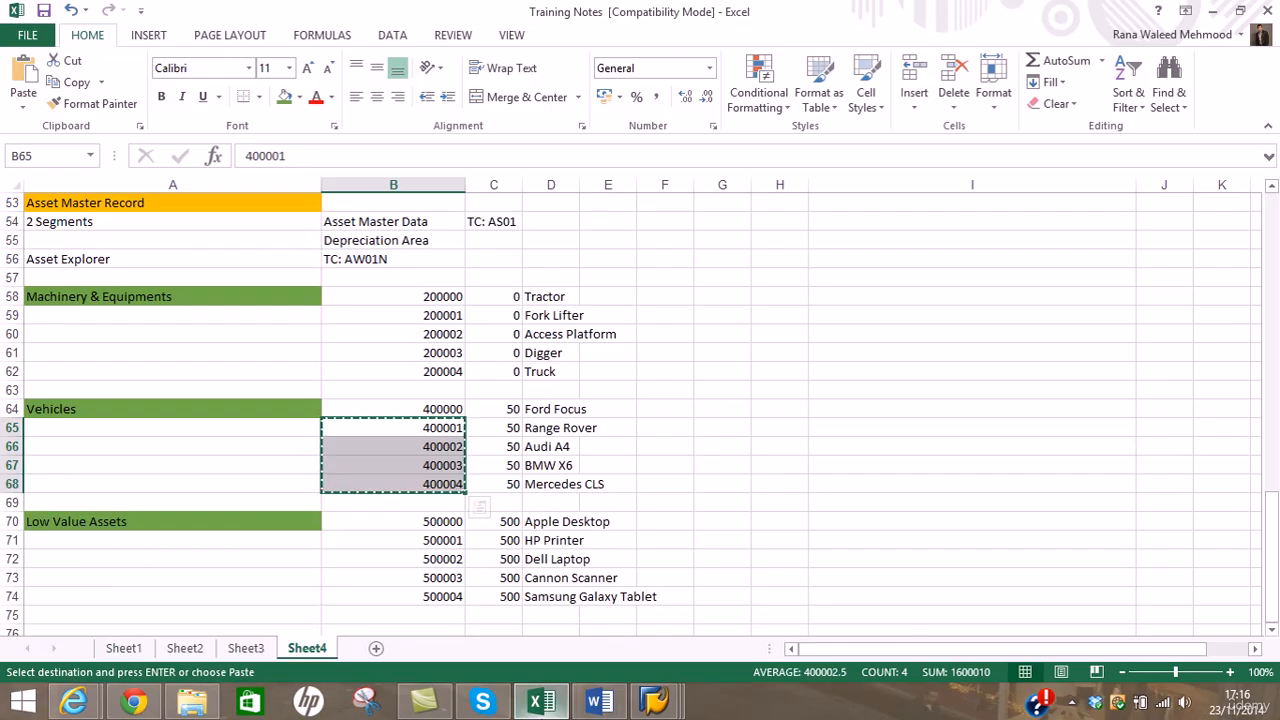
pyautogui.hotkey('alt', 'Tab')
pyautogui.click(238, 501)
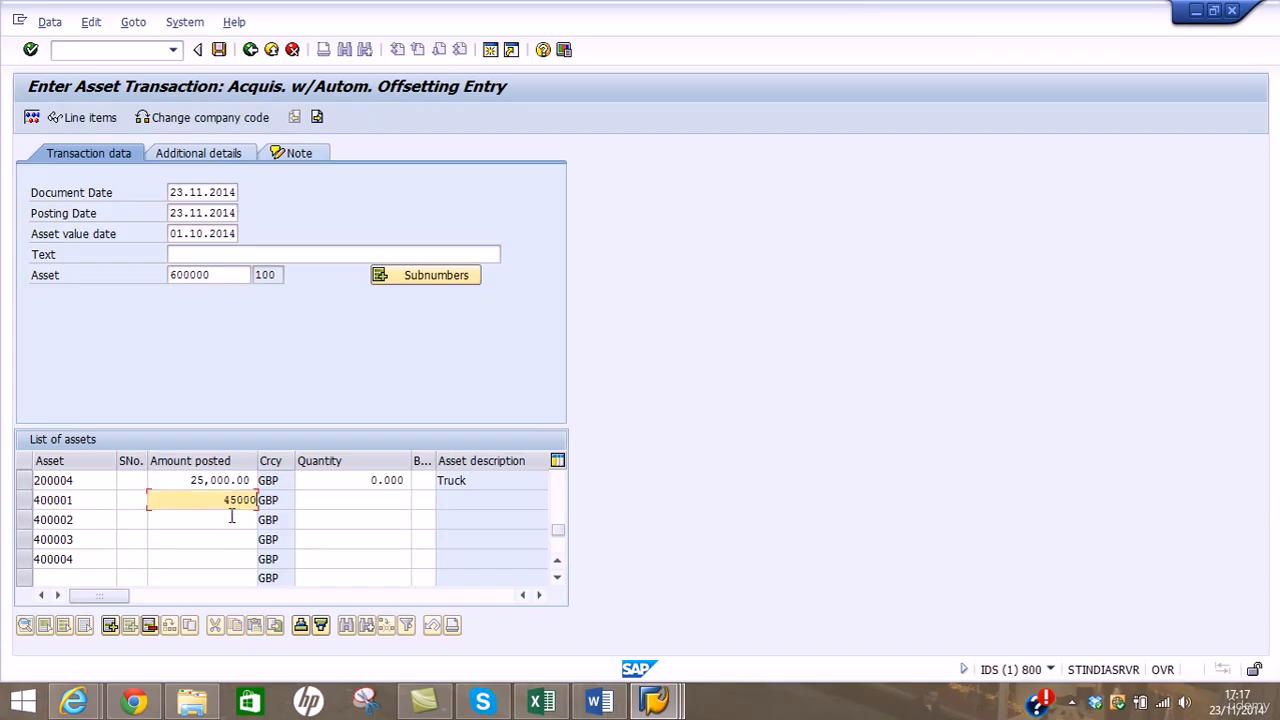
pyautogui.click(231, 516)
pyautogui.click(541, 701)
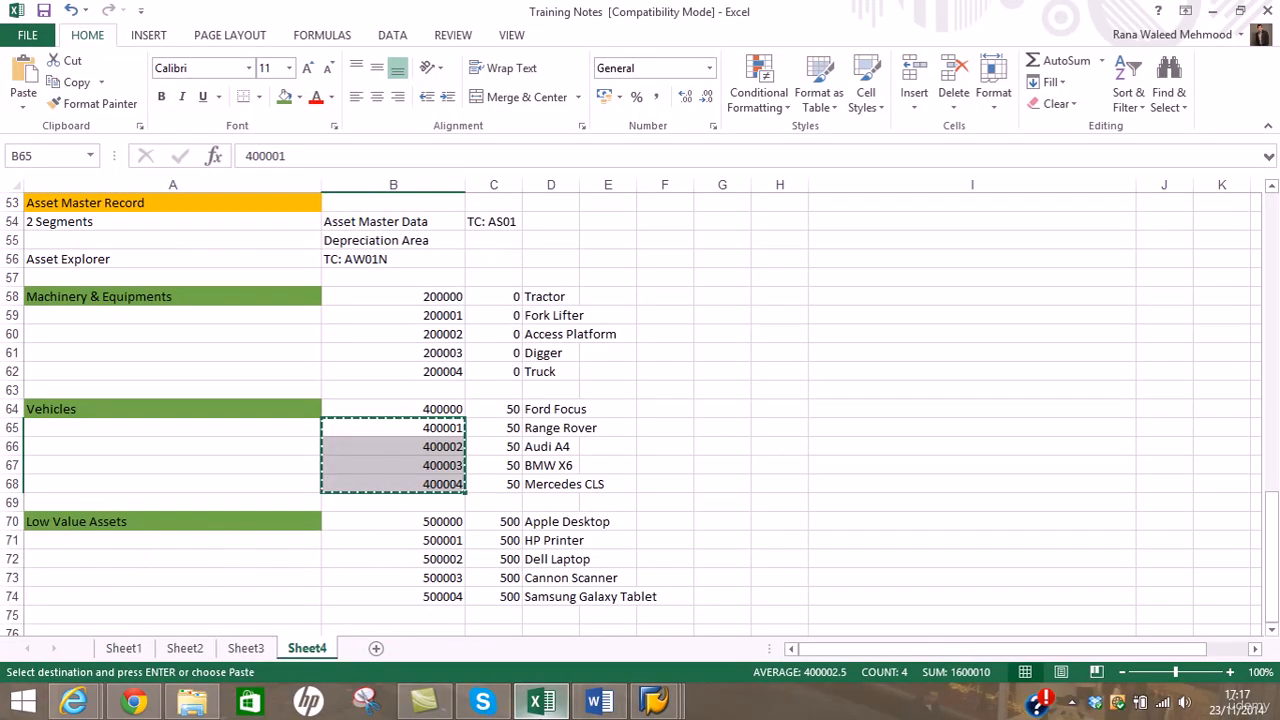
pyautogui.hotkey('alt', 'Tab')
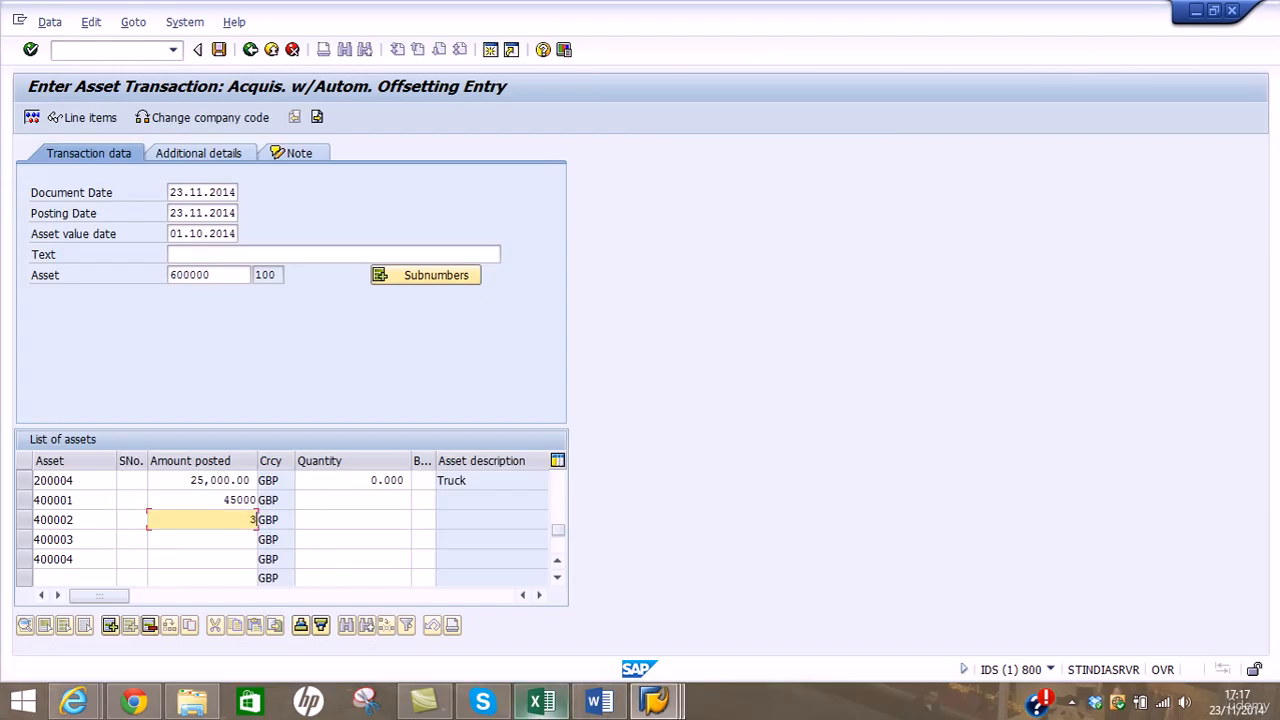
# Set the amount posted to 30000 for asset 400003 and 55000 for asset 400004, consulting the Excel notes, and confirm the vehicle entries
pyautogui.click(541, 701)
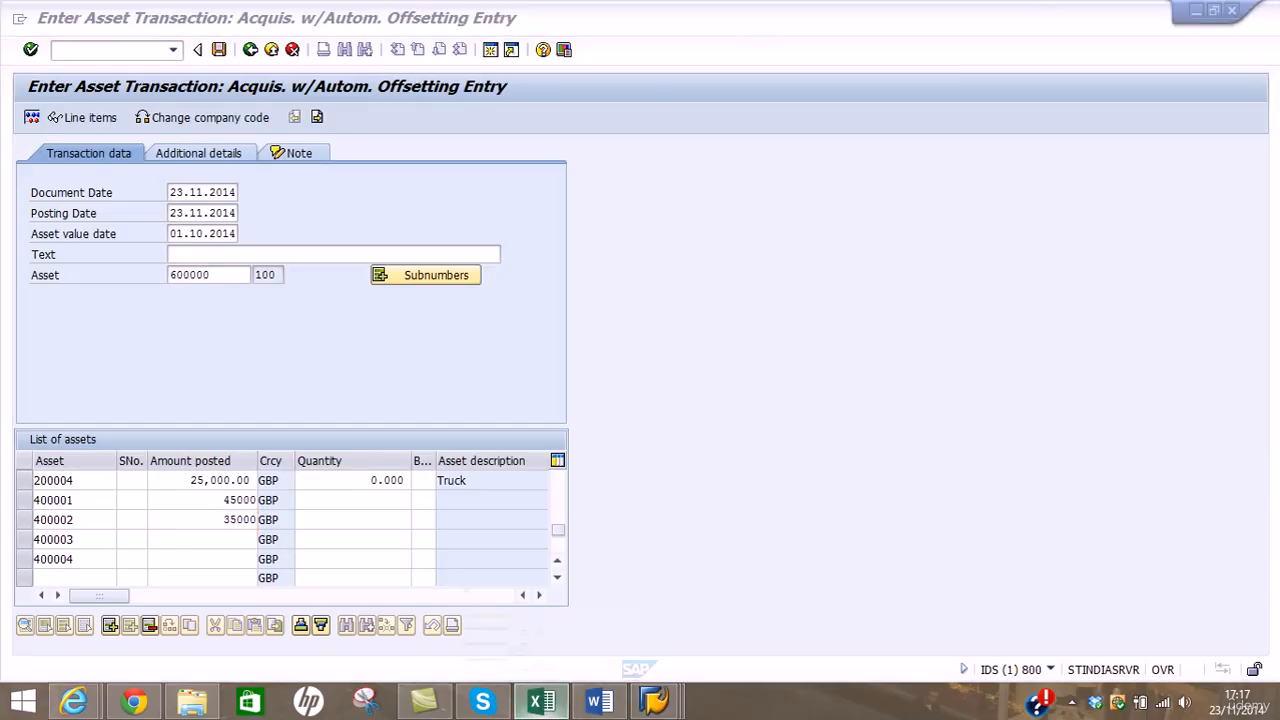
pyautogui.hotkey('alt', 'Tab')
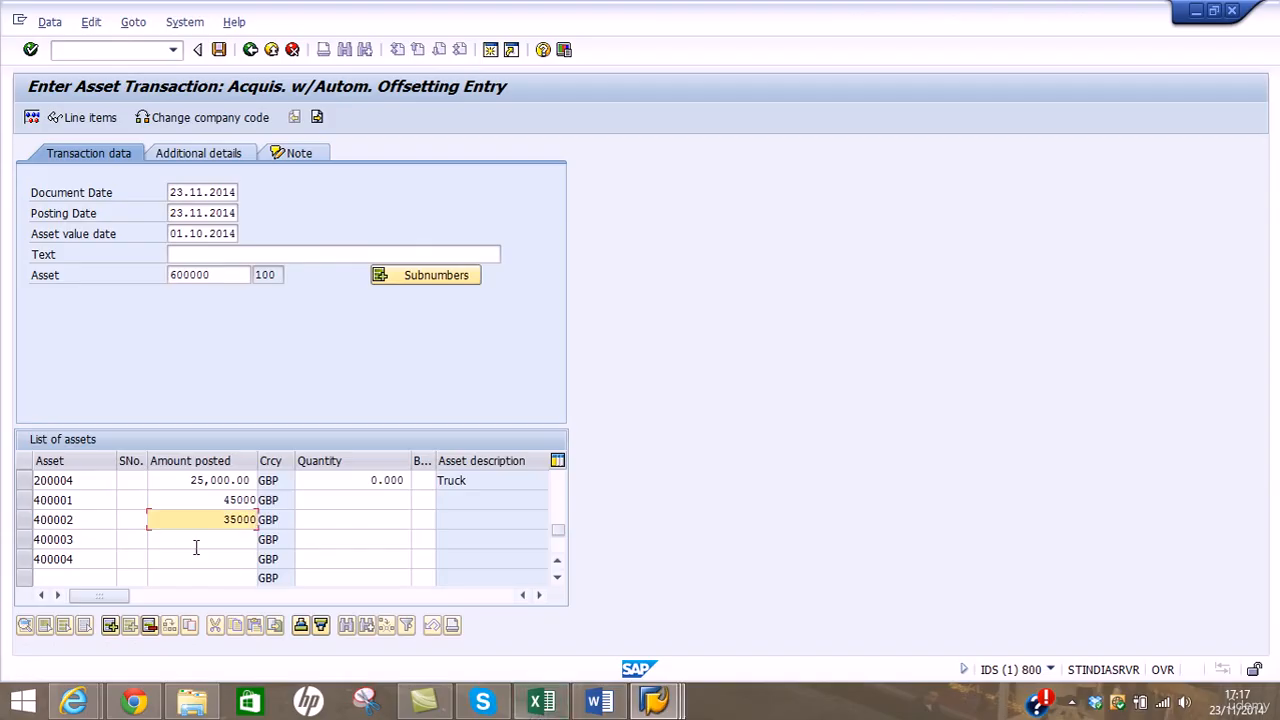
pyautogui.click(201, 541)
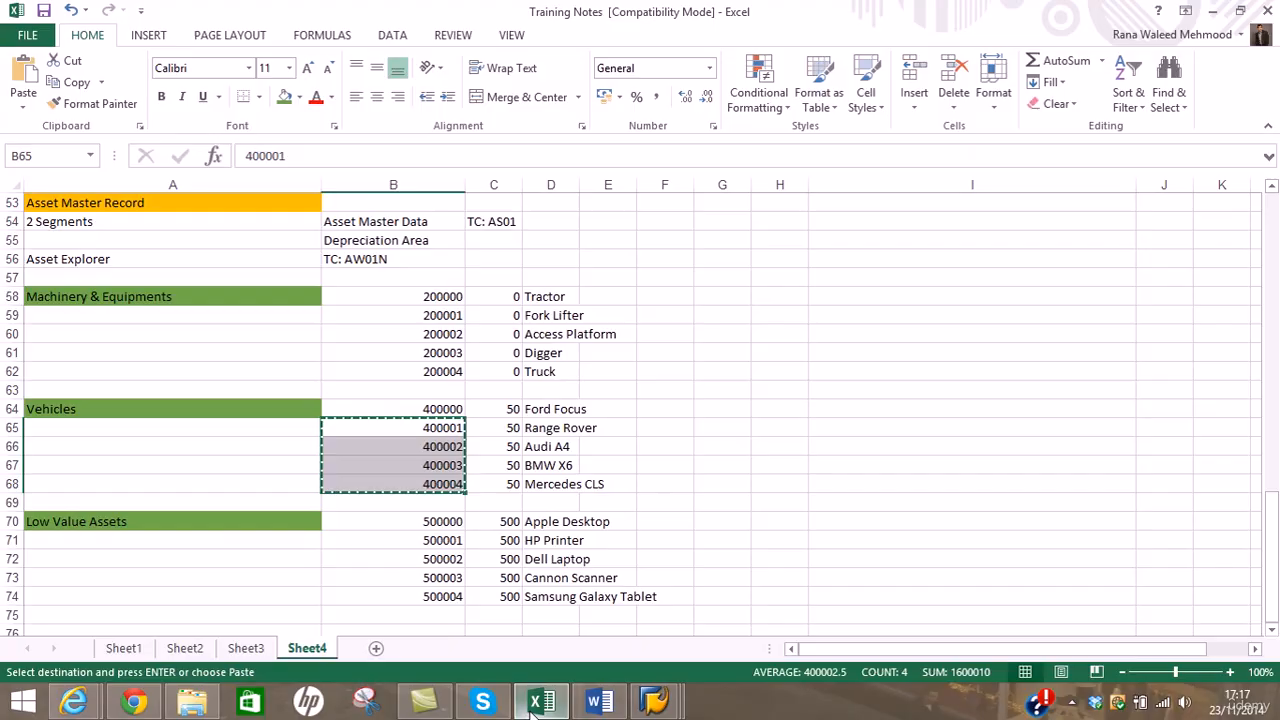
pyautogui.click(536, 702)
pyautogui.click(536, 702)
pyautogui.click(237, 559)
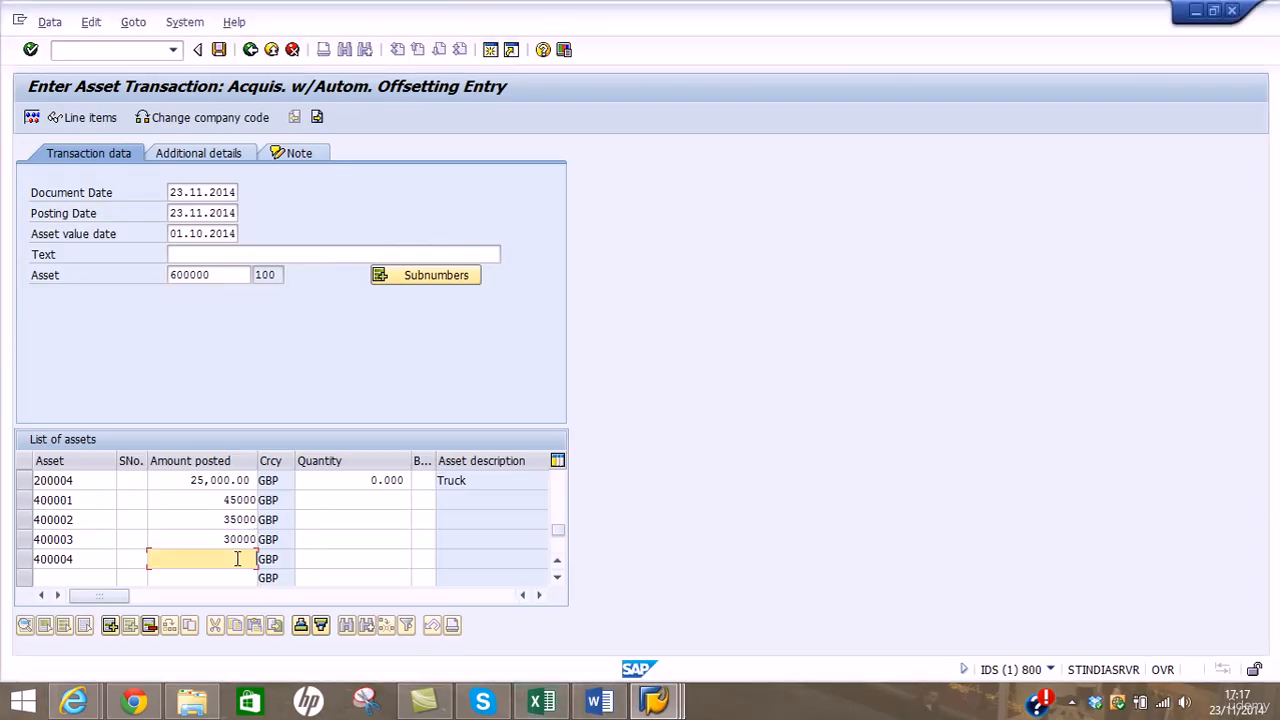
pyautogui.write('55000')
pyautogui.press('Return')
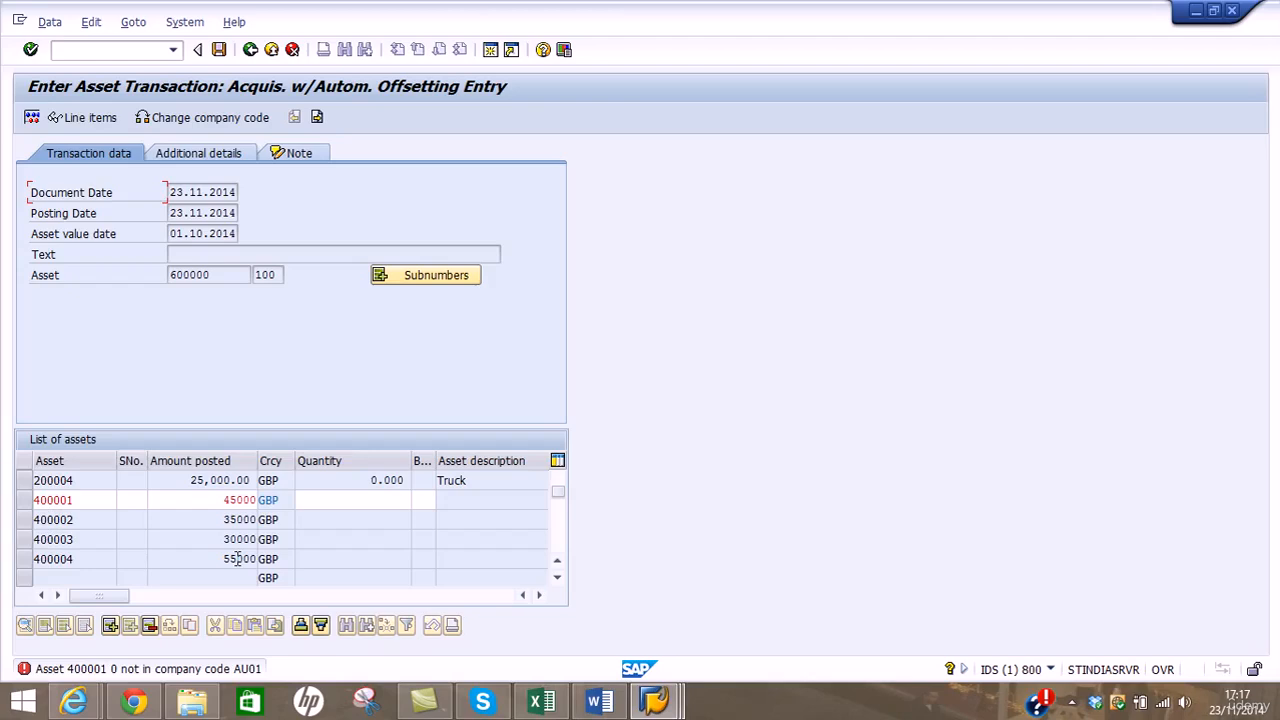
# Enter subnumber 50 for each of the vehicle assets 400001, 400002, 400003 and 400004, confirming after every entry
pyautogui.click(141, 503)
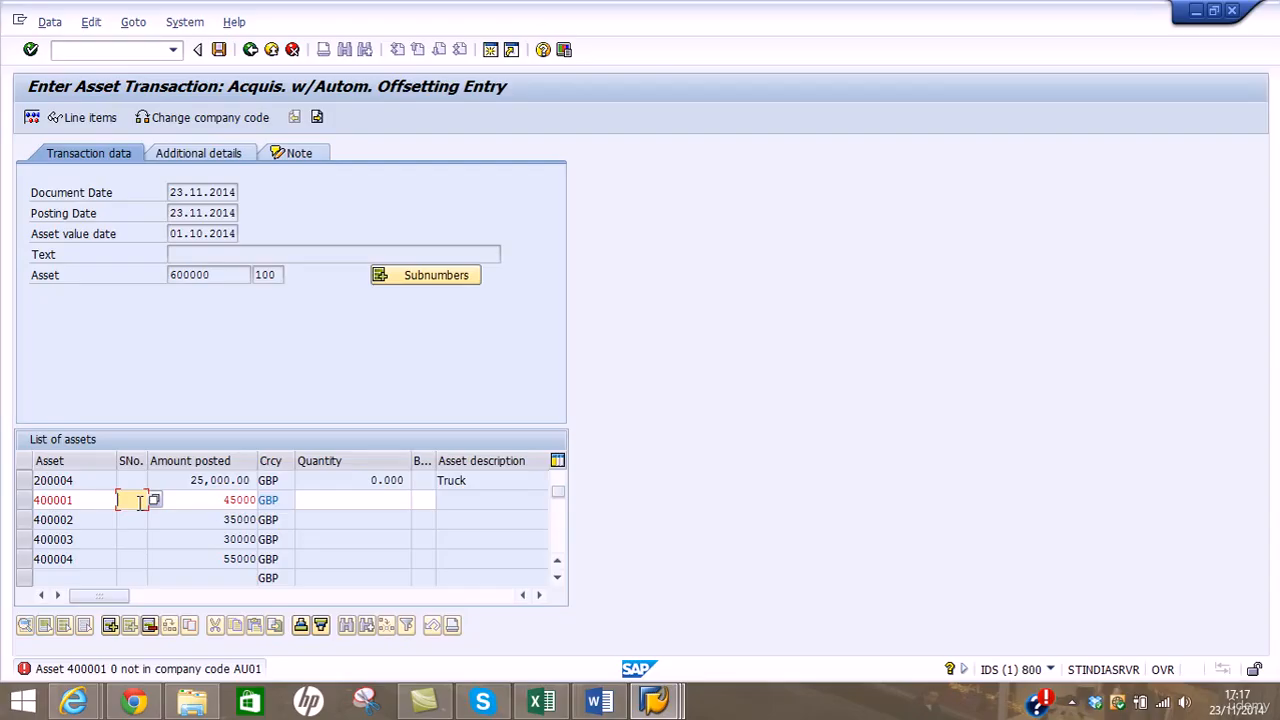
pyautogui.write('50')
pyautogui.press('Return')
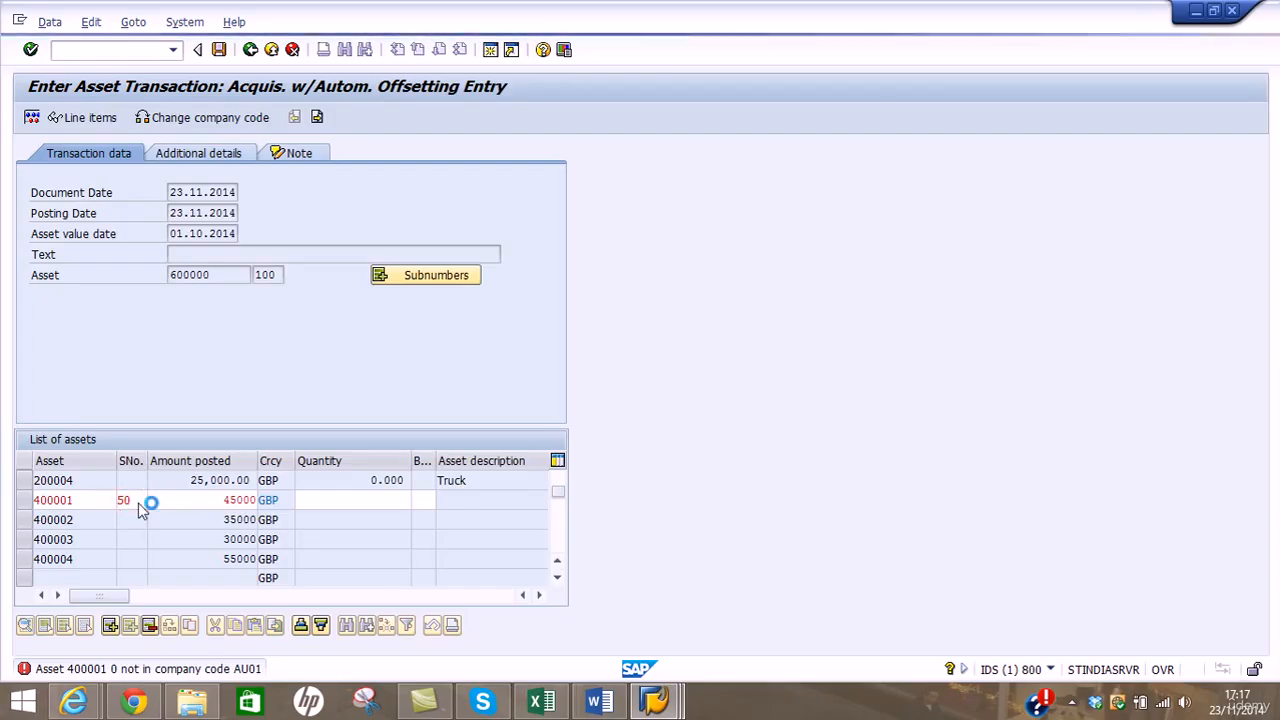
pyautogui.click(140, 517)
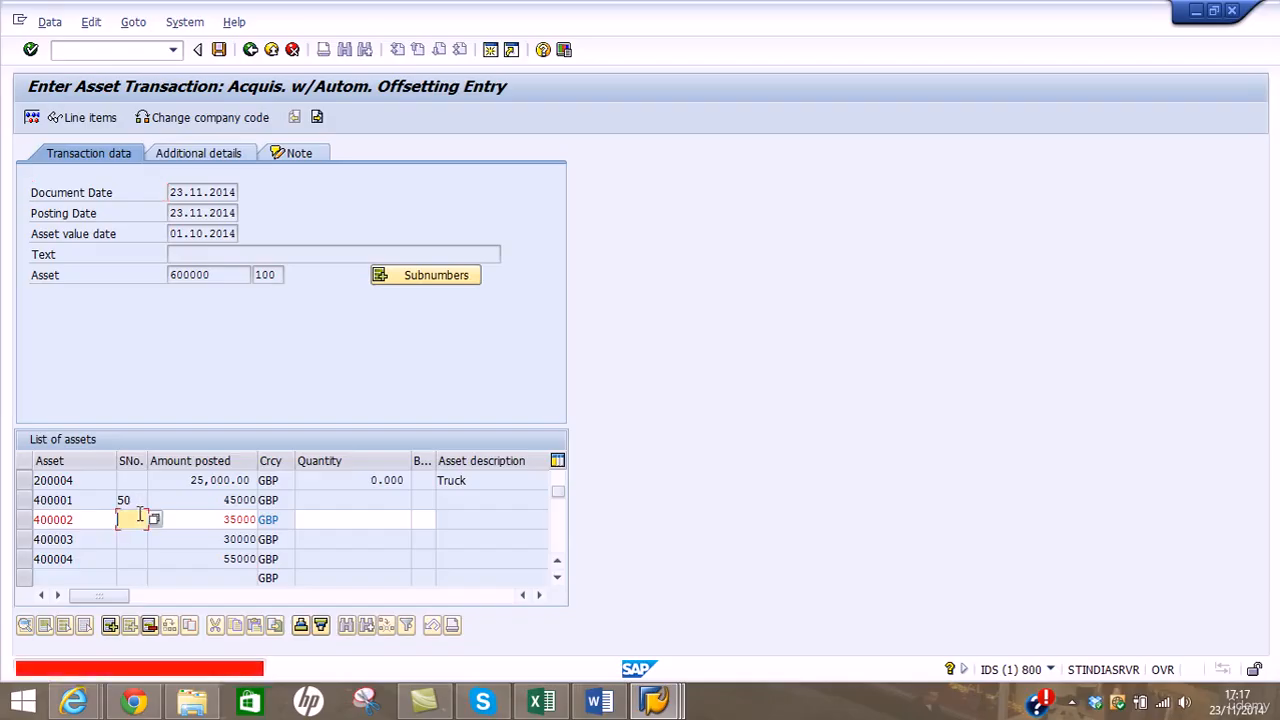
pyautogui.write('50')
pyautogui.press('Return')
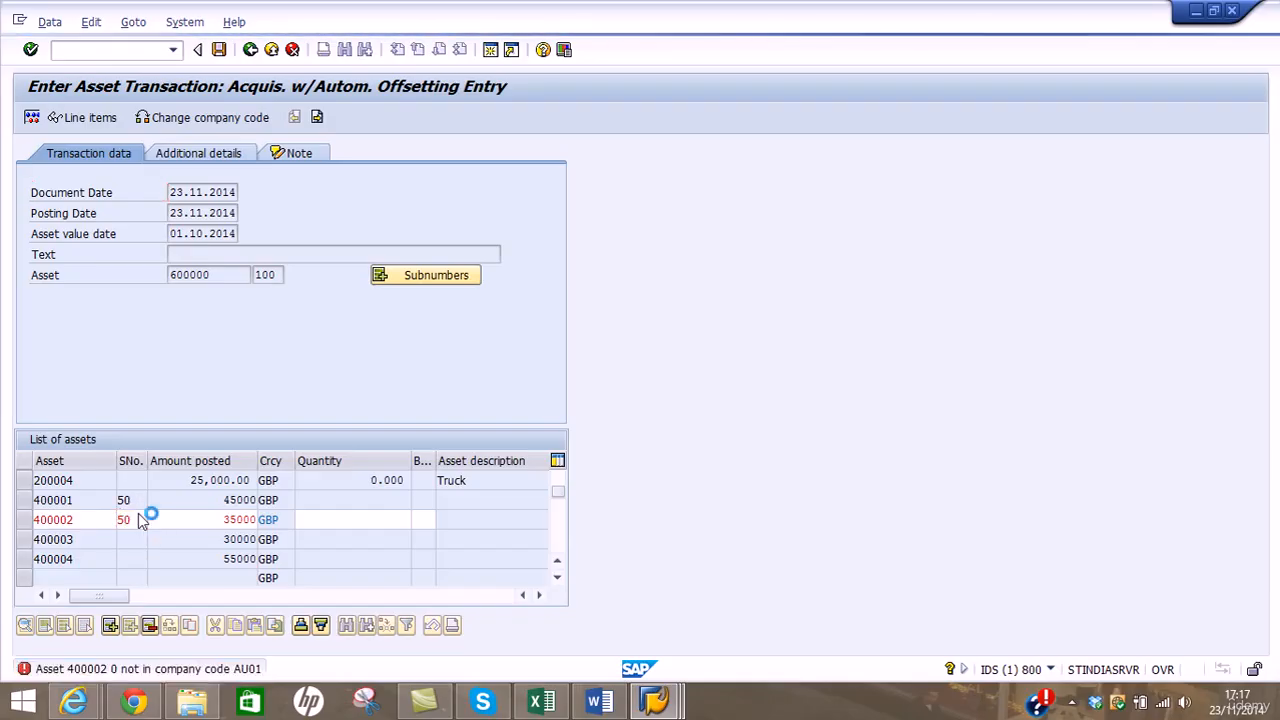
pyautogui.click(137, 537)
pyautogui.write('50')
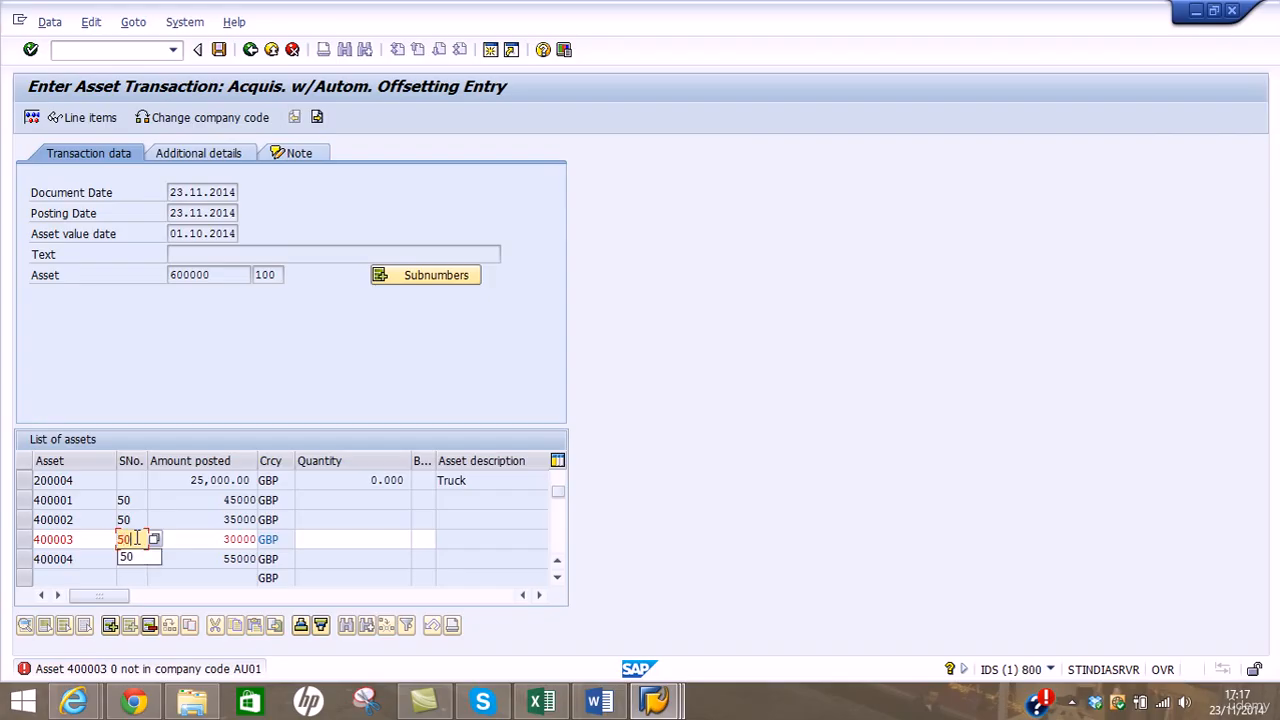
pyautogui.press('Return')
pyautogui.click(139, 559)
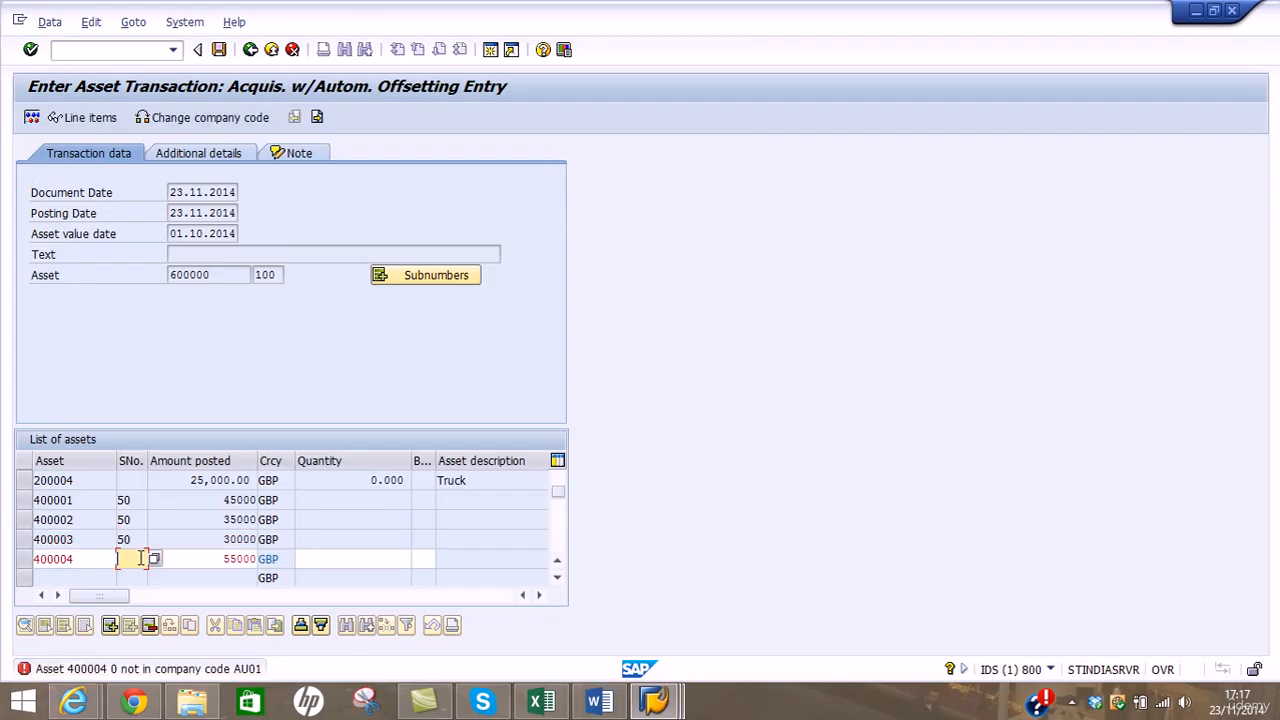
pyautogui.write('50')
pyautogui.press('Return')
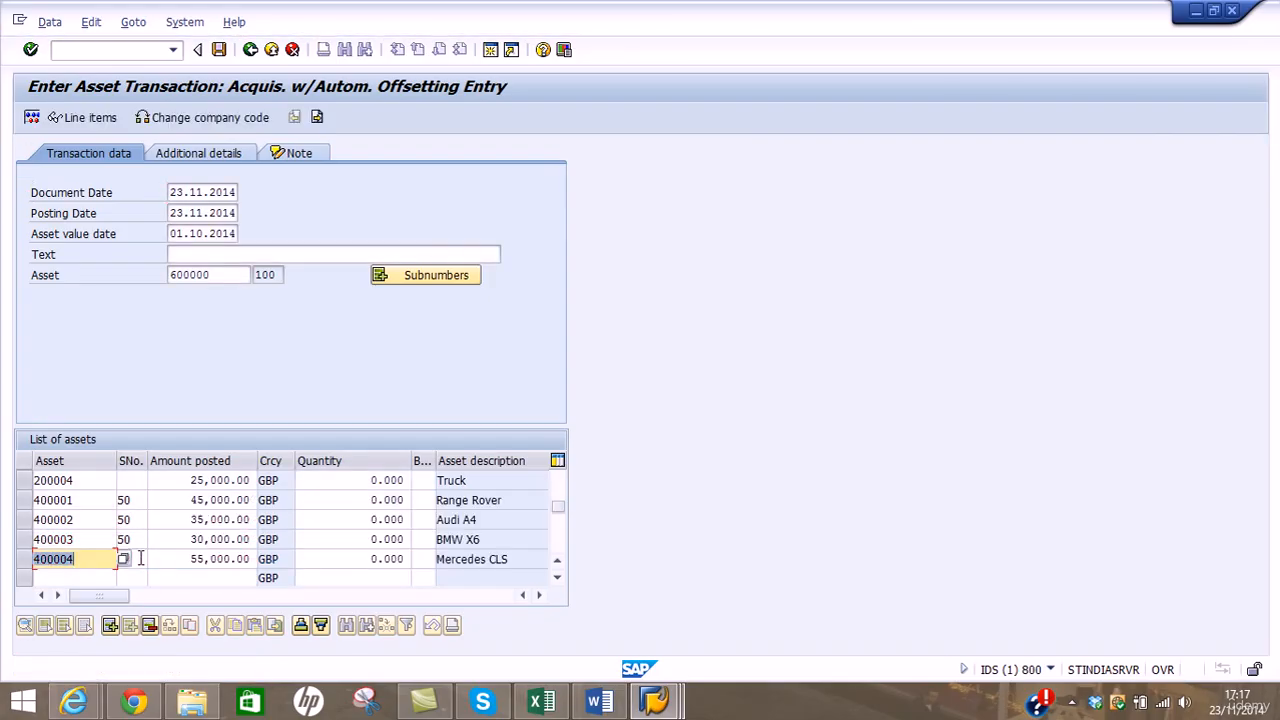
# Add low value assets 500001 to 500004, copied from the Training Notes workbook in Excel, below asset 400004 in the list of assets
pyautogui.click(555, 579)
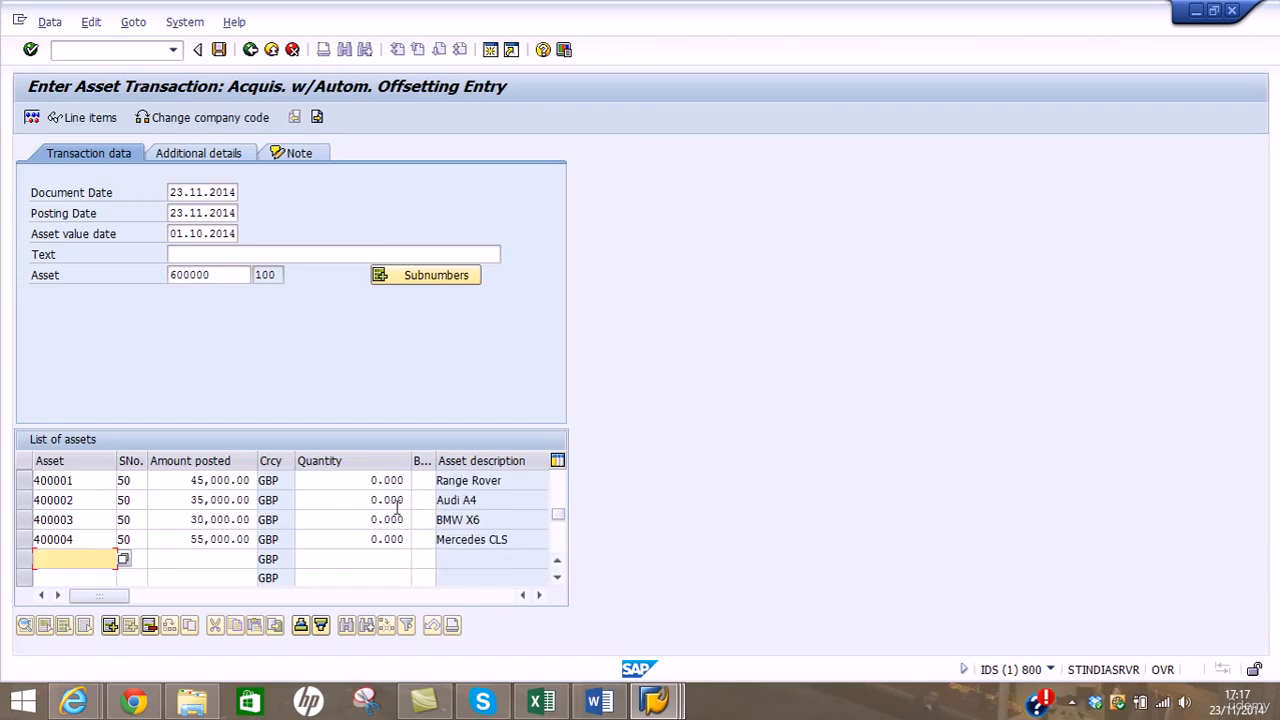
pyautogui.click(557, 577)
pyautogui.click(557, 578)
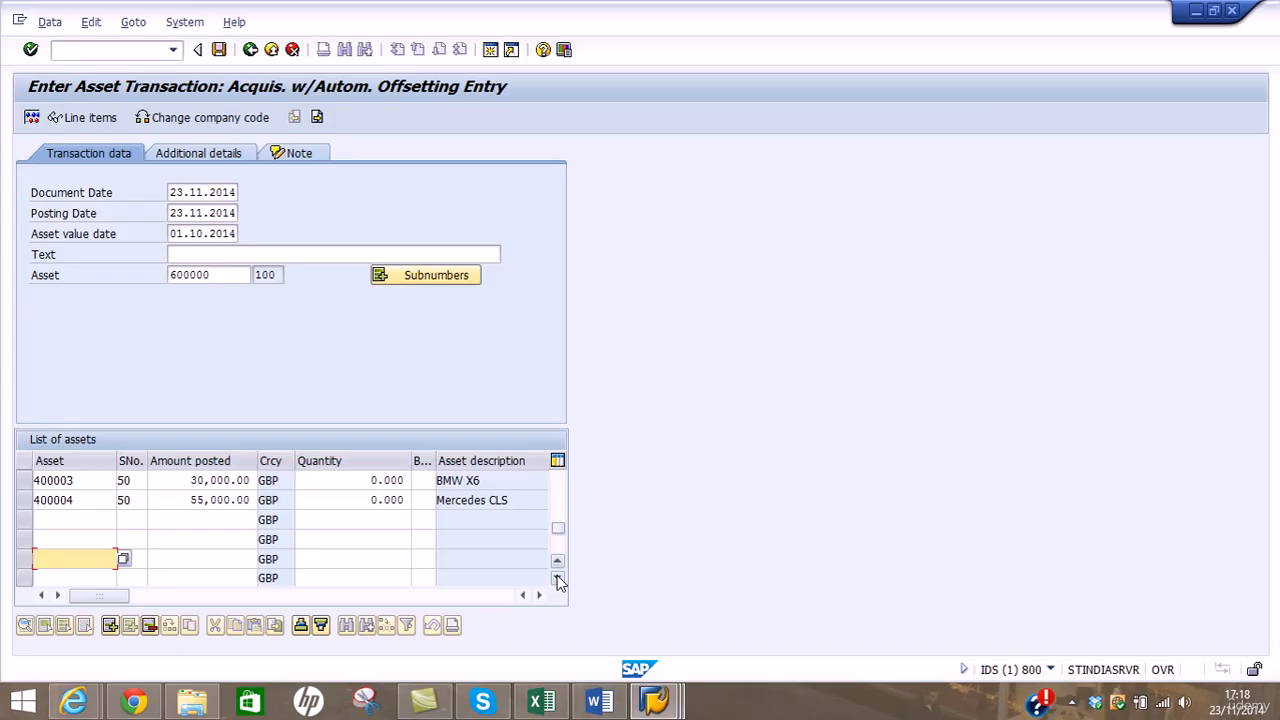
pyautogui.click(557, 579)
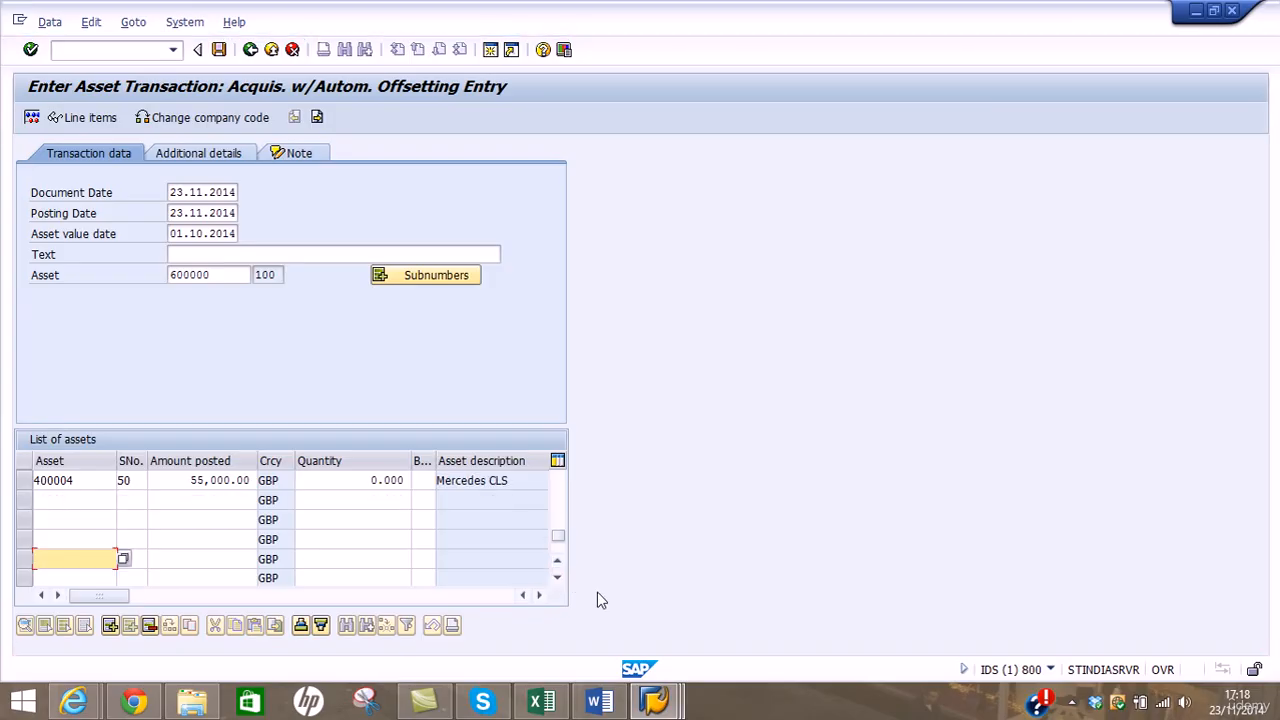
pyautogui.click(541, 701)
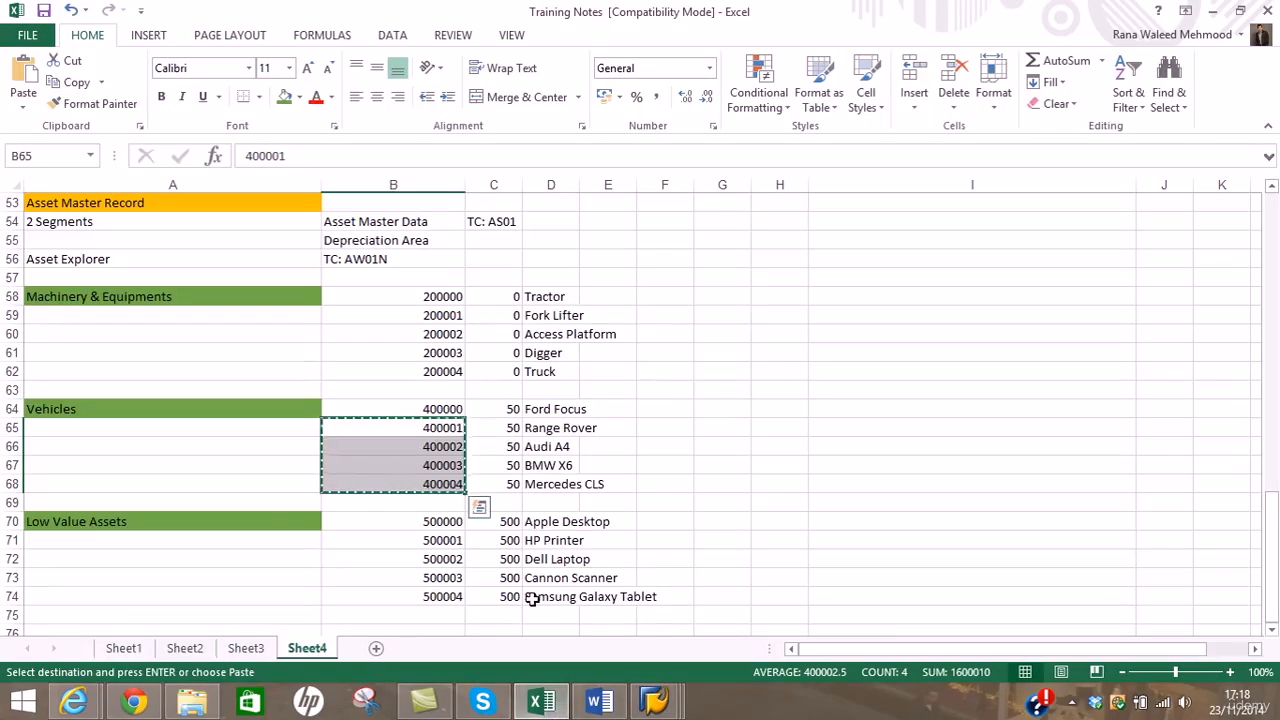
pyautogui.press('Escape')
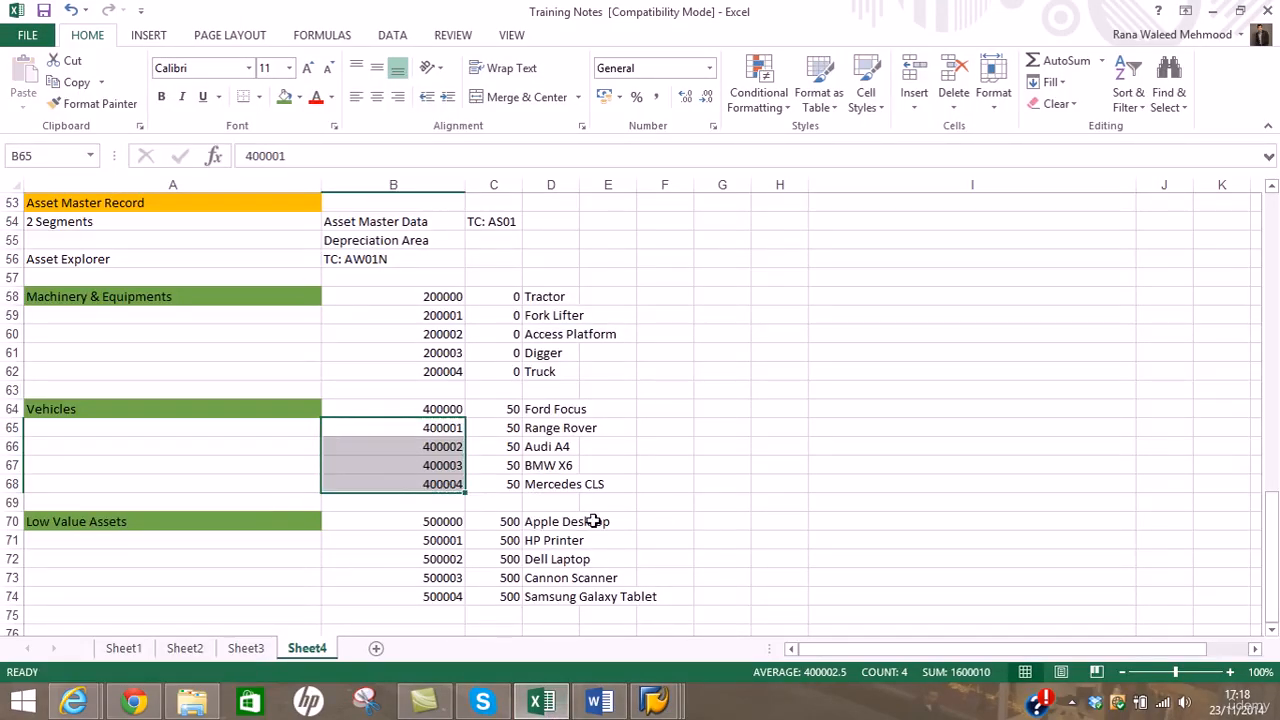
pyautogui.click(455, 521)
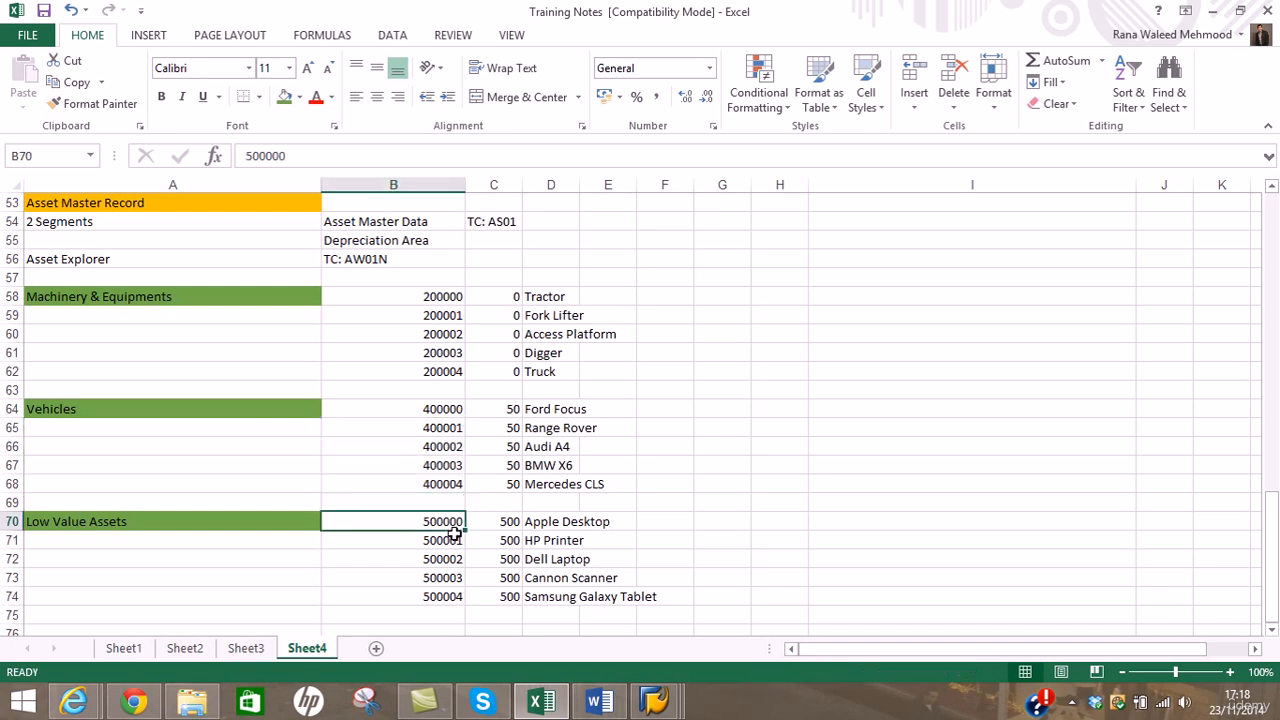
pyautogui.moveTo(453, 540); pyautogui.dragTo(453, 591)
pyautogui.hotkey('ctrl', 'c')
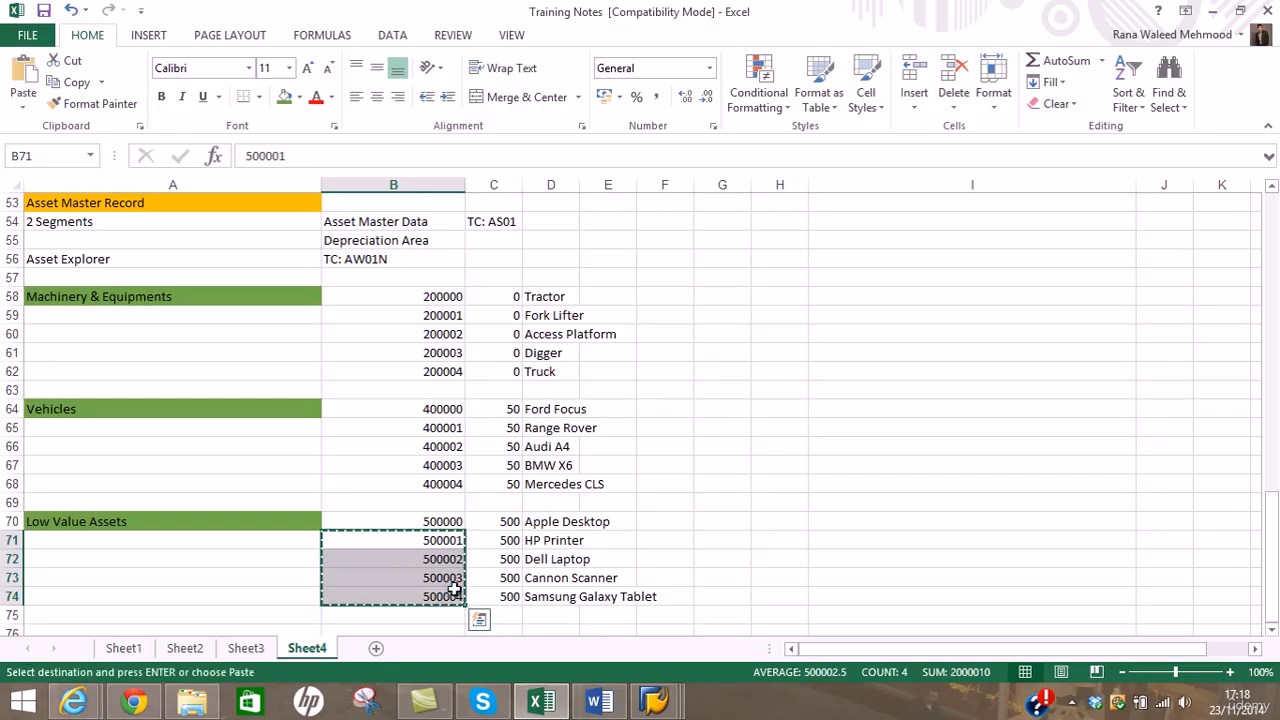
pyautogui.click(1210, 14)
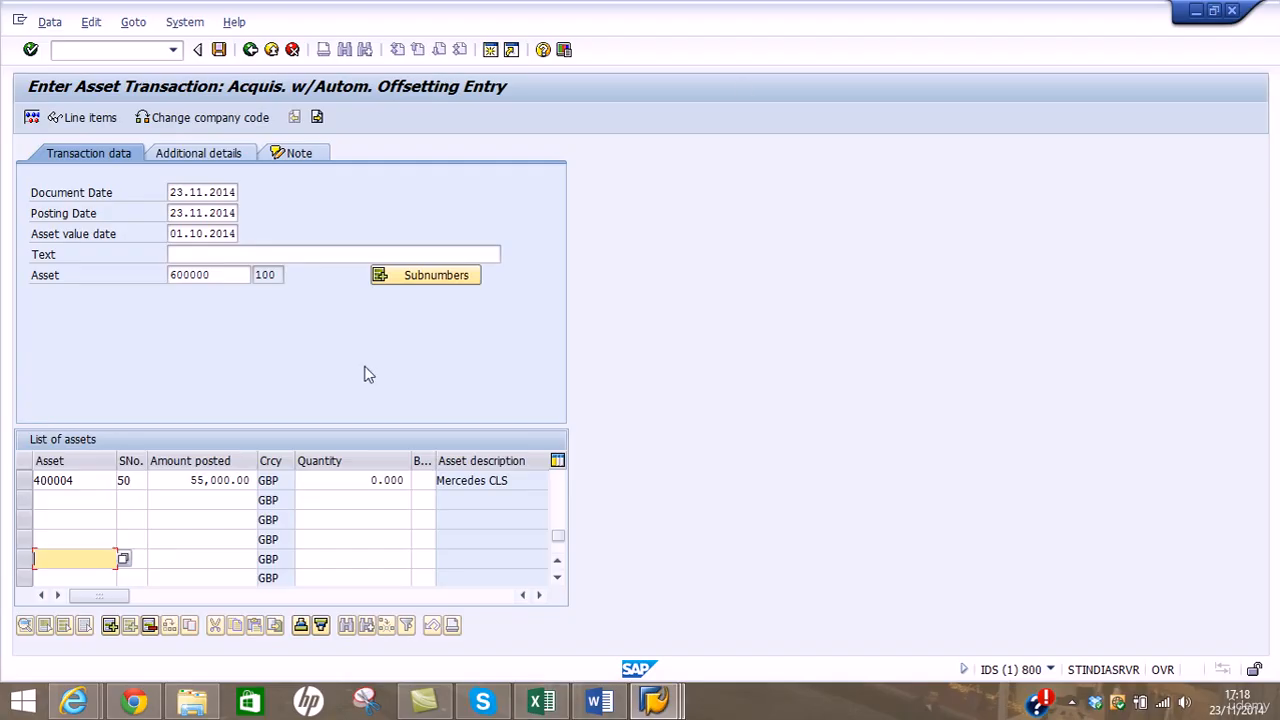
pyautogui.click(93, 494)
pyautogui.hotkey('ctrl', 'v')
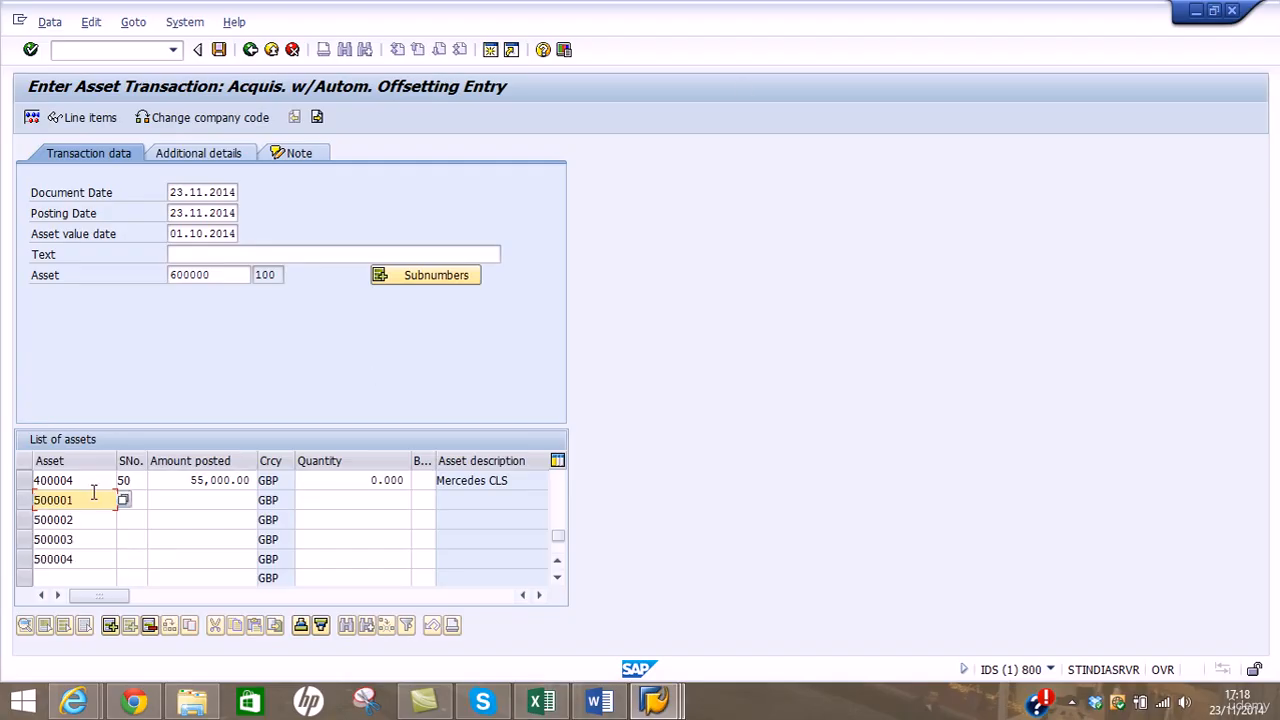
# Set the amount posted to 500 for asset 500001 and 400 for asset 500002, checking the asset descriptions in Excel
pyautogui.click(553, 706)
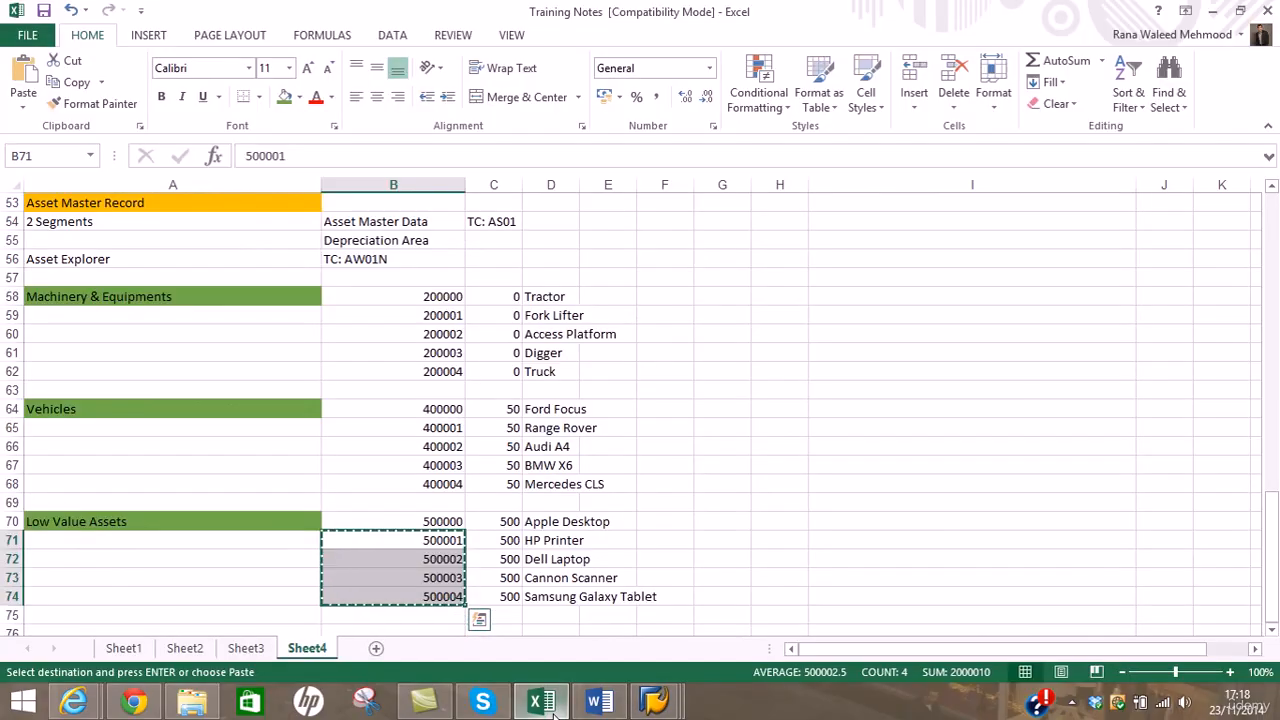
pyautogui.click(545, 704)
pyautogui.click(227, 500)
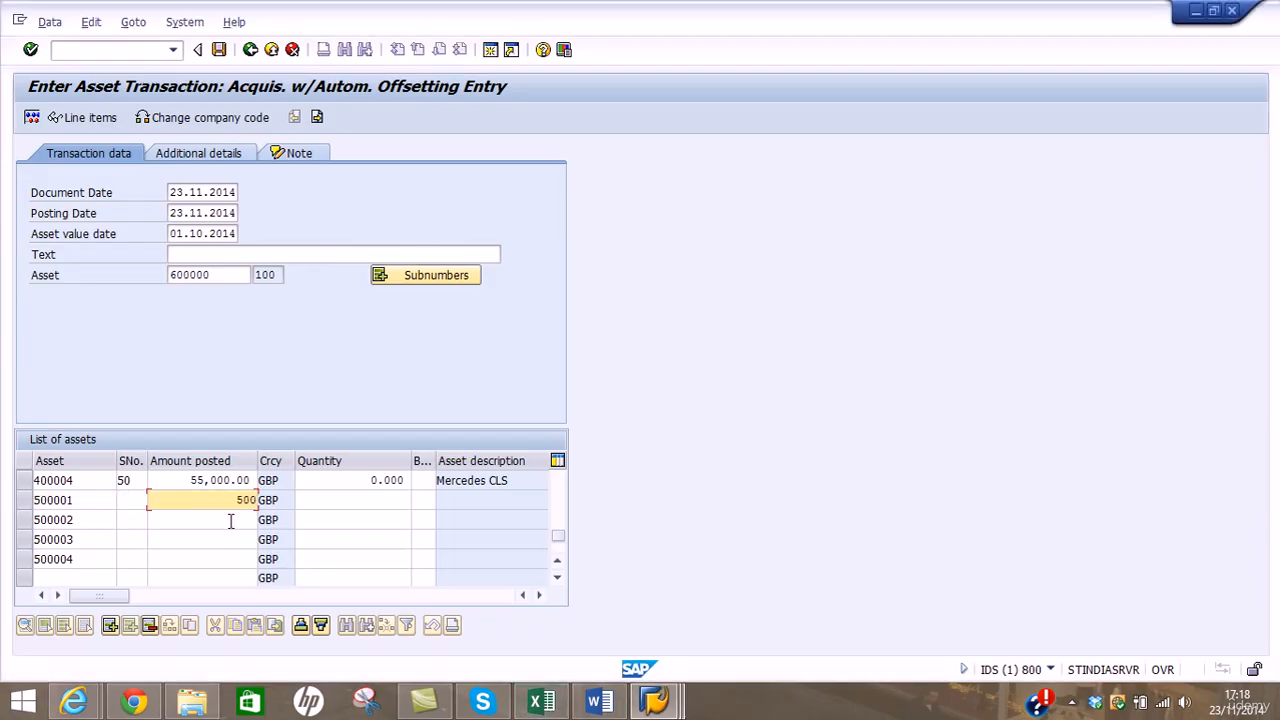
pyautogui.click(229, 520)
pyautogui.click(541, 704)
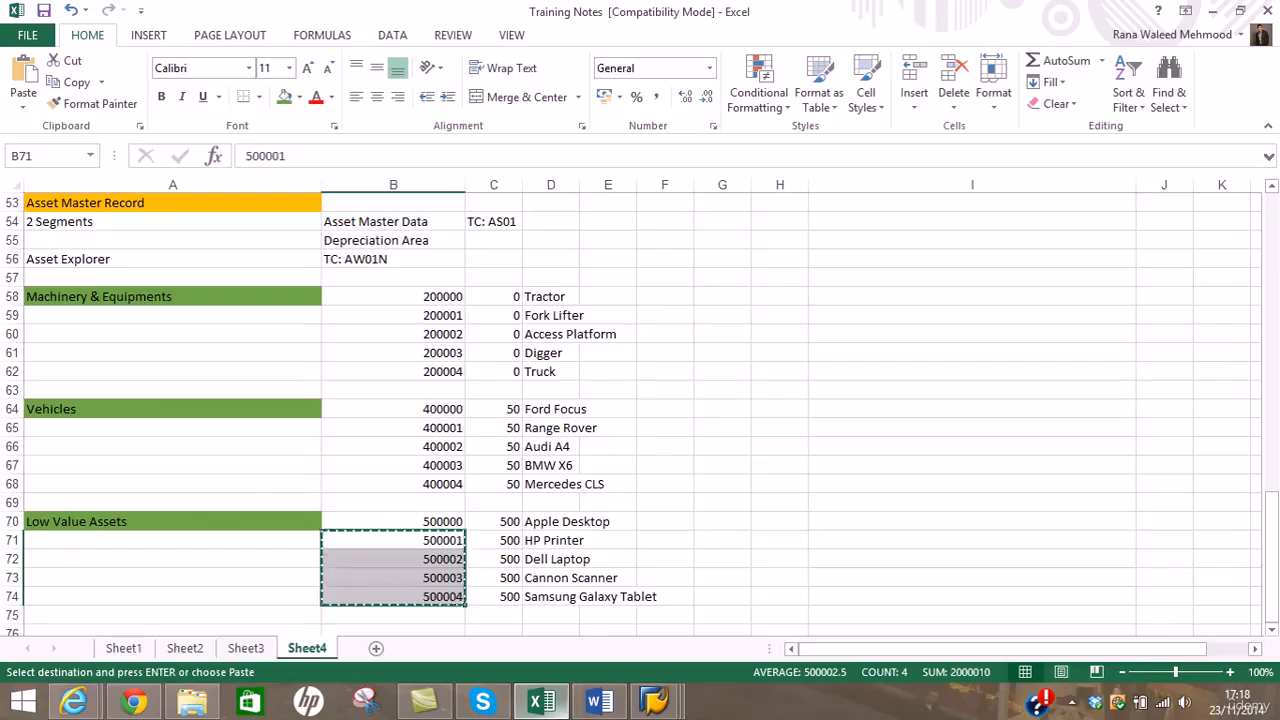
pyautogui.click(541, 704)
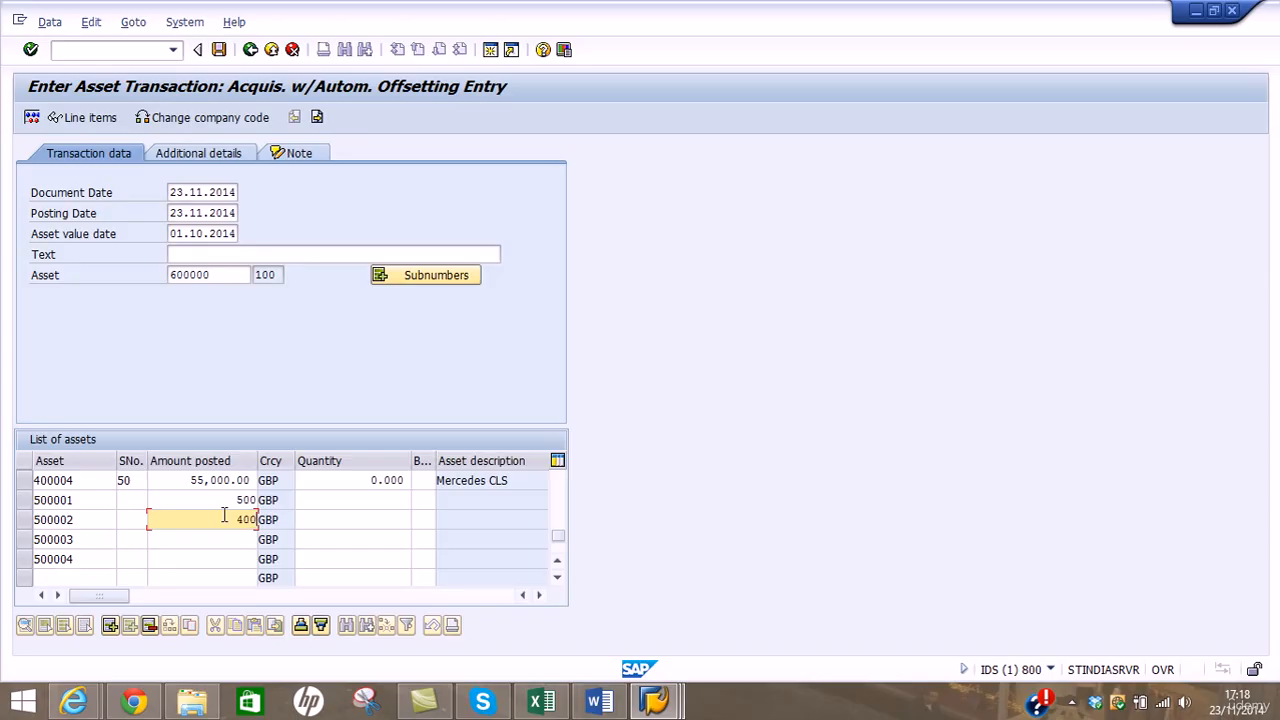
# Set the amount posted to 150 for asset 500003 and 250 for asset 500004, consulting the Excel notes, and confirm the low value entries
pyautogui.click(541, 703)
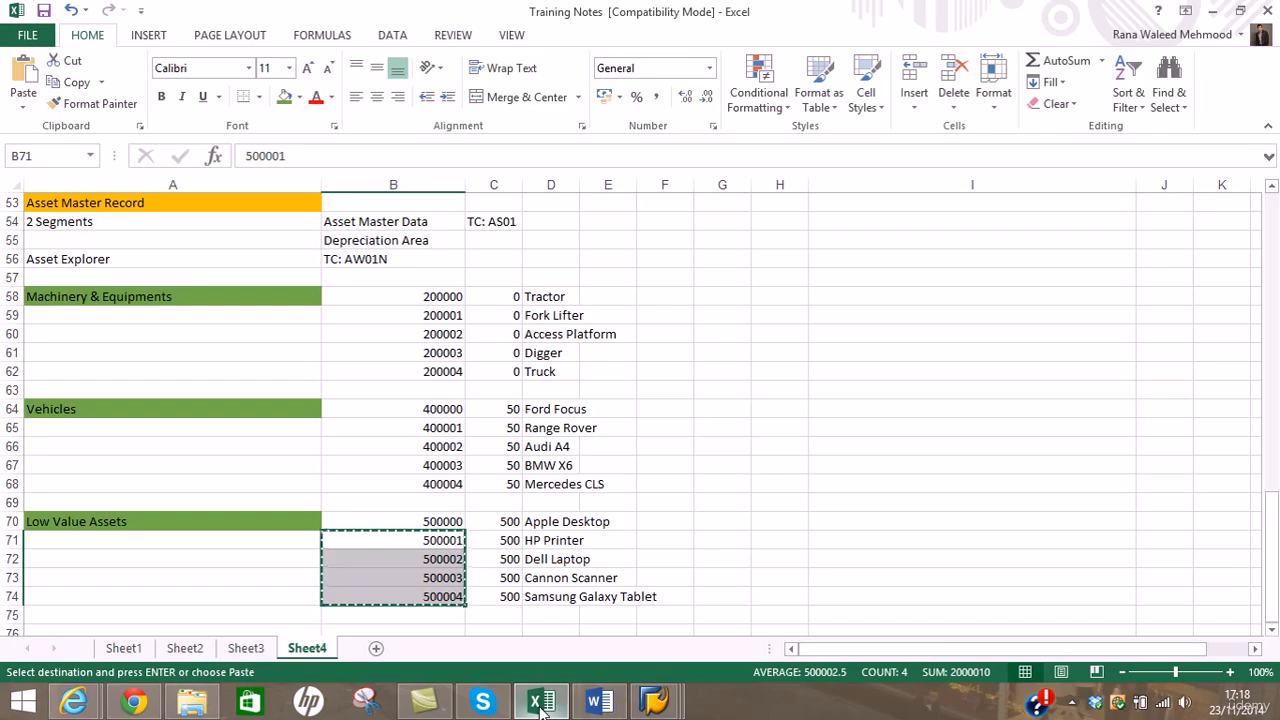
pyautogui.click(541, 703)
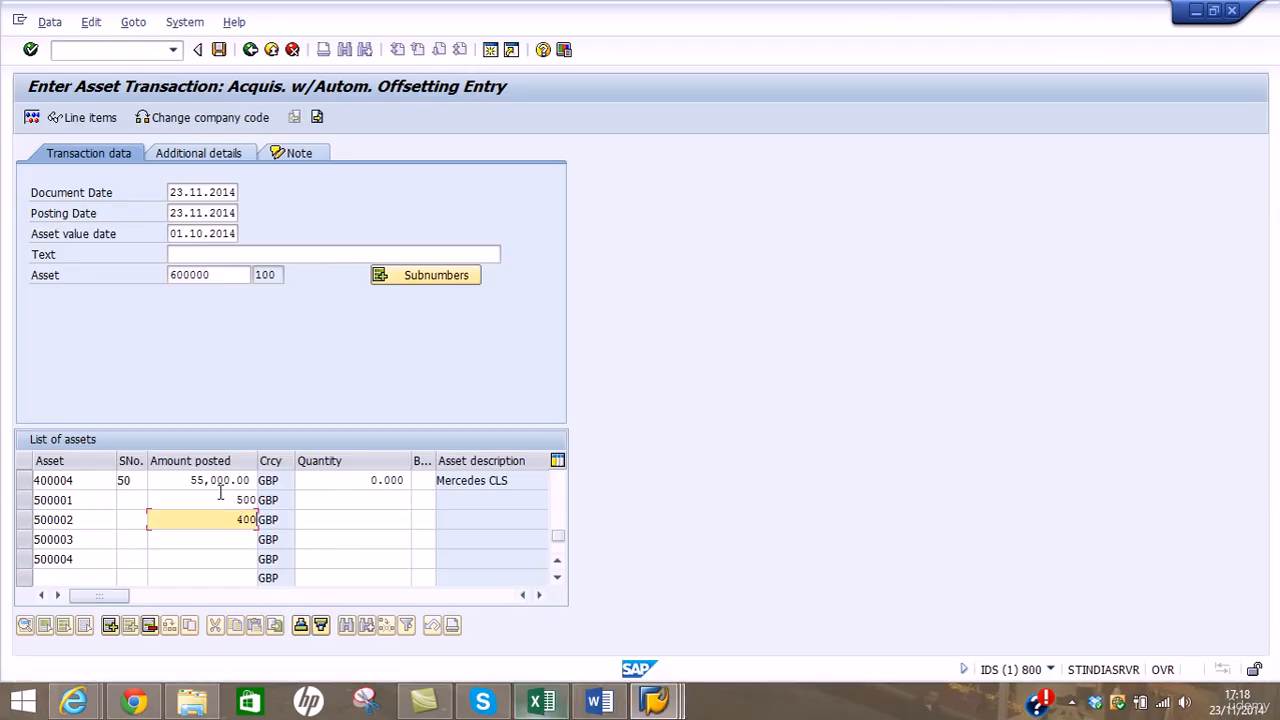
pyautogui.click(203, 540)
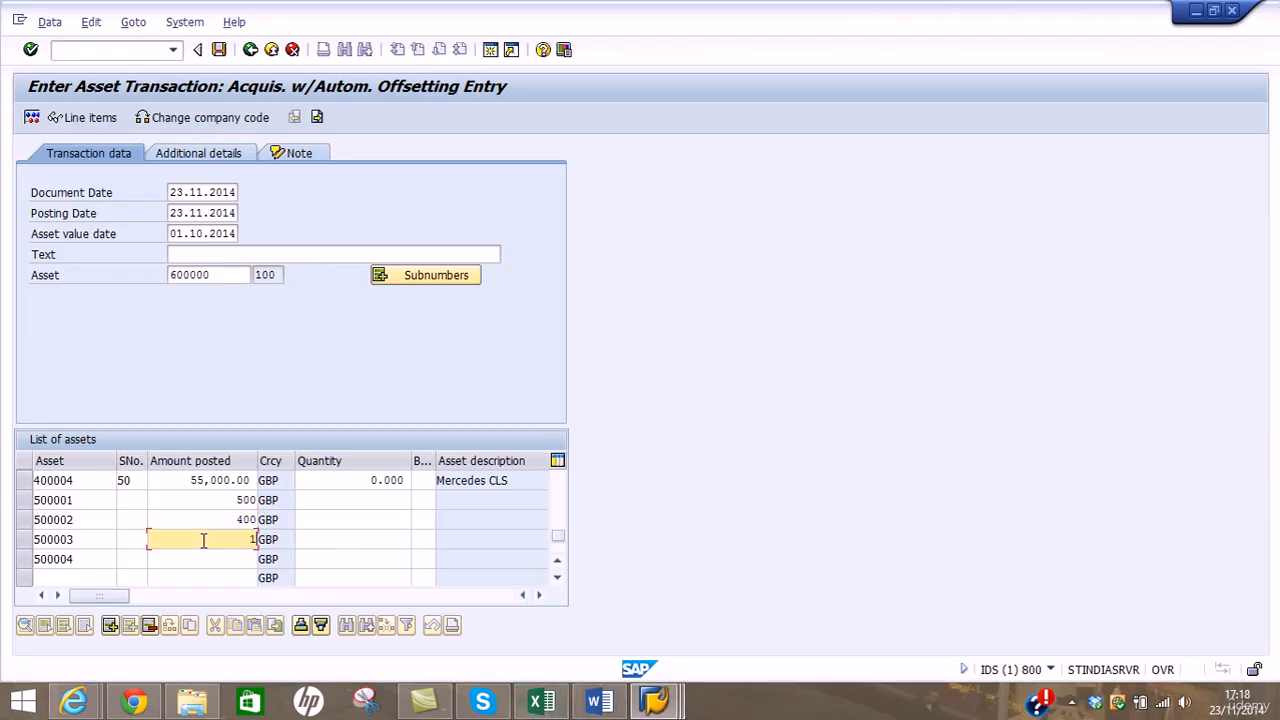
pyautogui.write('150')
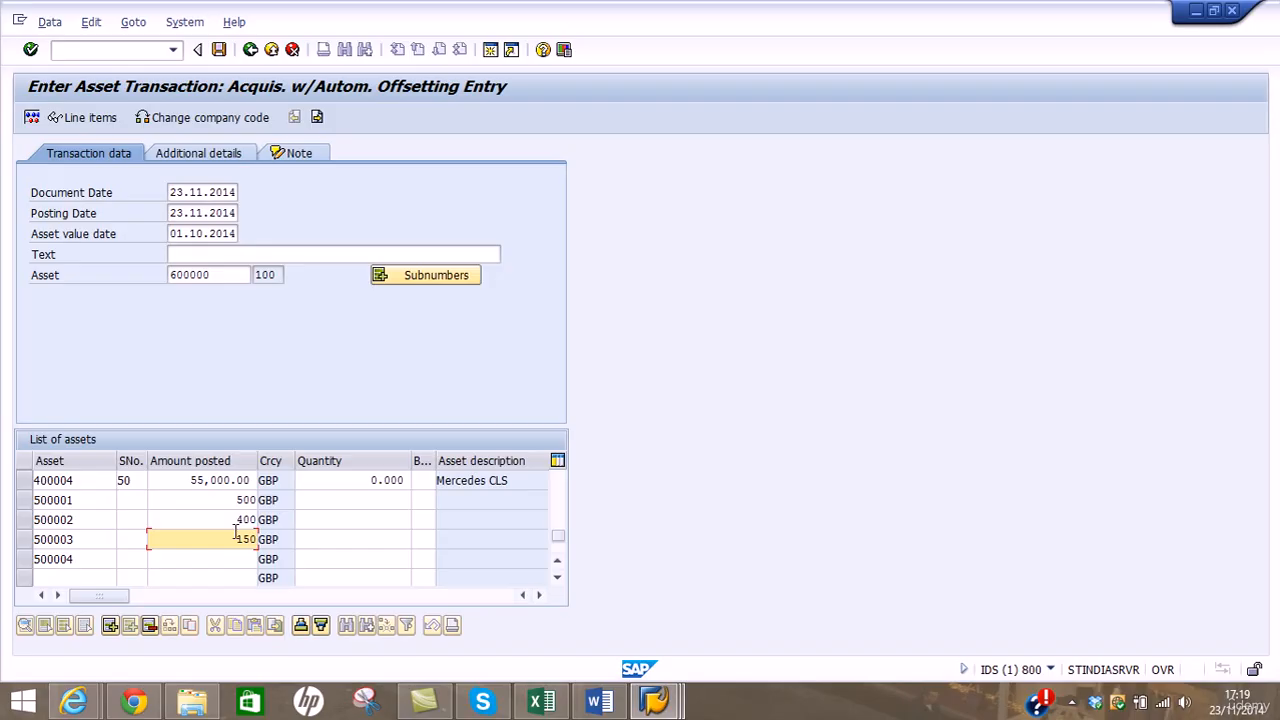
pyautogui.click(541, 703)
pyautogui.click(541, 703)
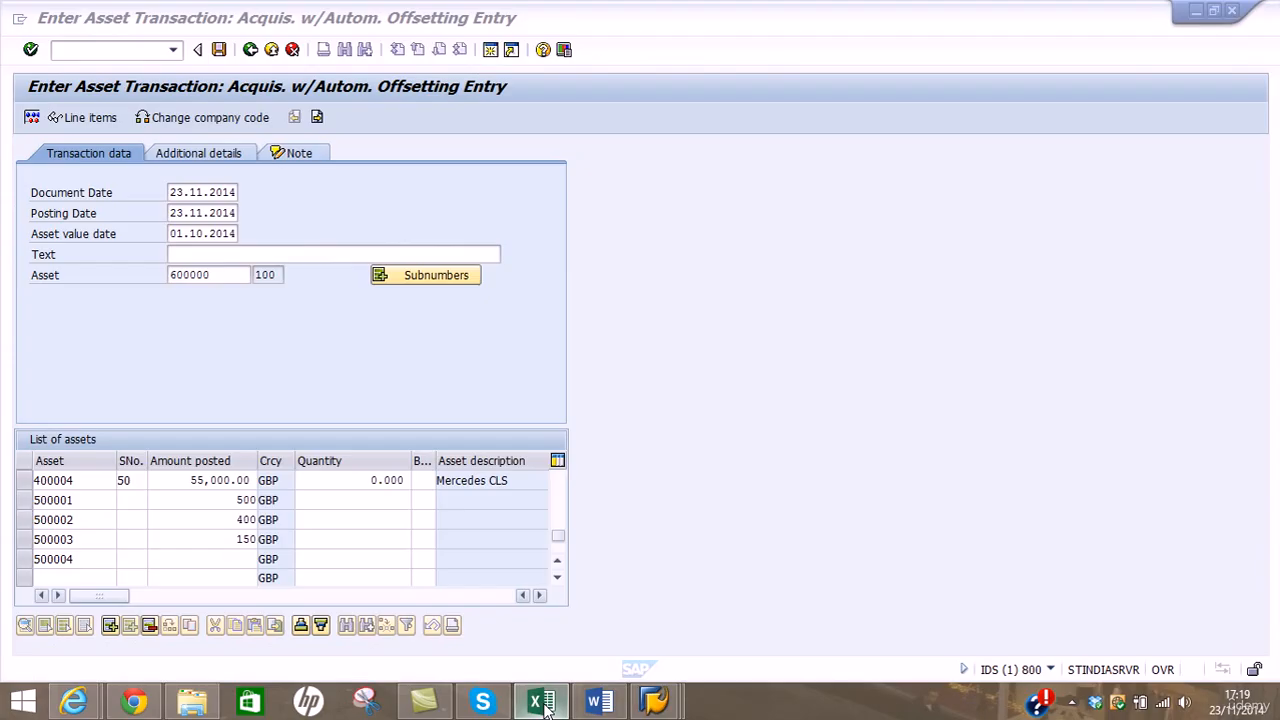
pyautogui.click(239, 563)
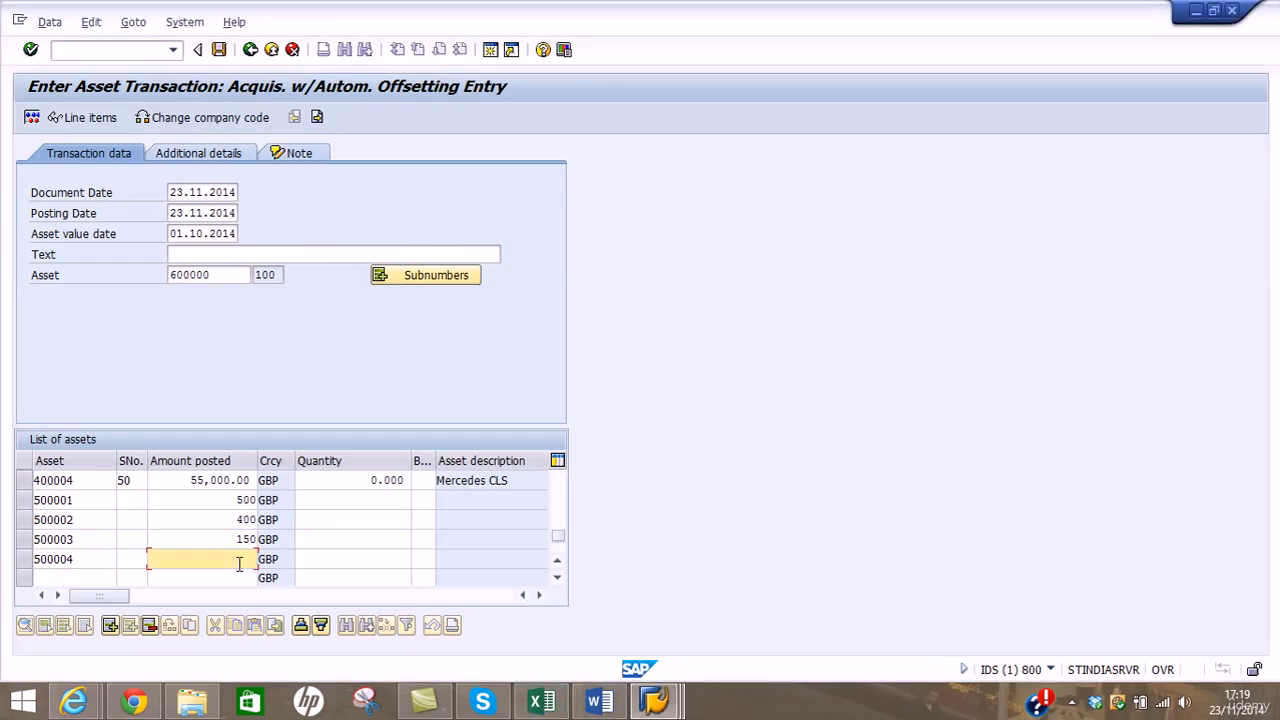
pyautogui.press('Return')
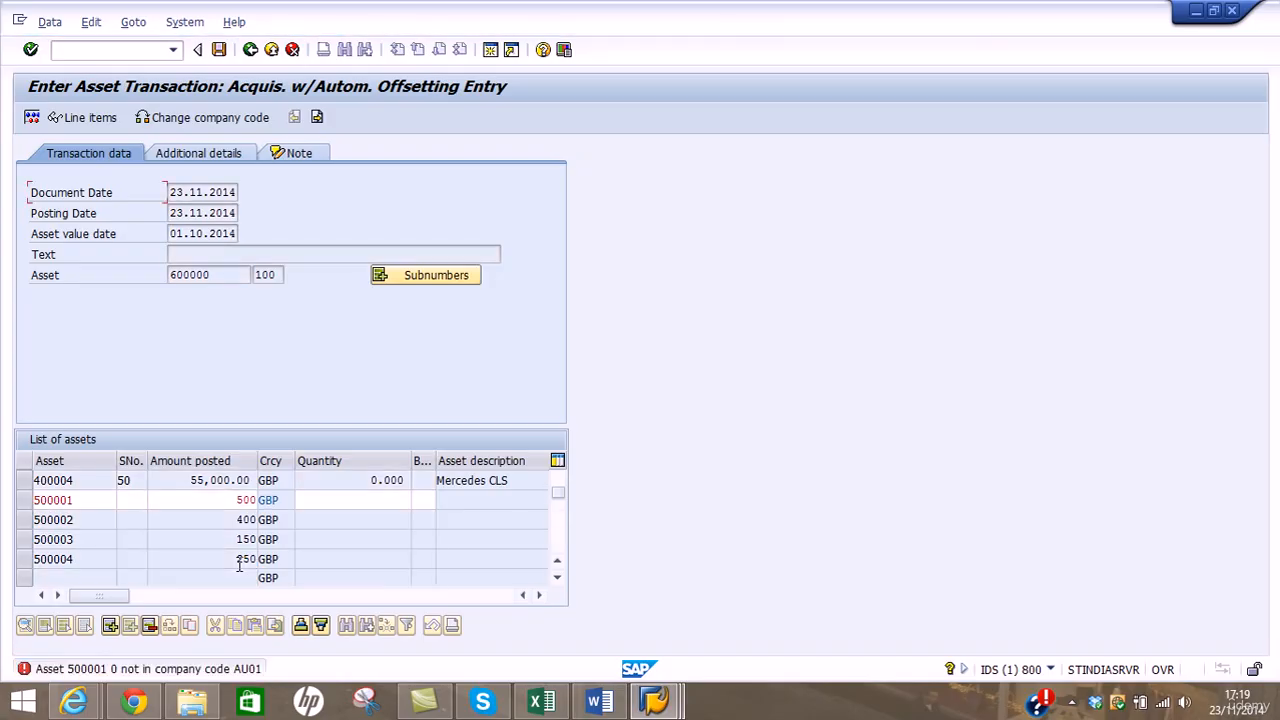
# Enter subnumber 500 for each of the low value assets 500001, 500002, 500003 and 500004, confirming after every entry
pyautogui.click(141, 500)
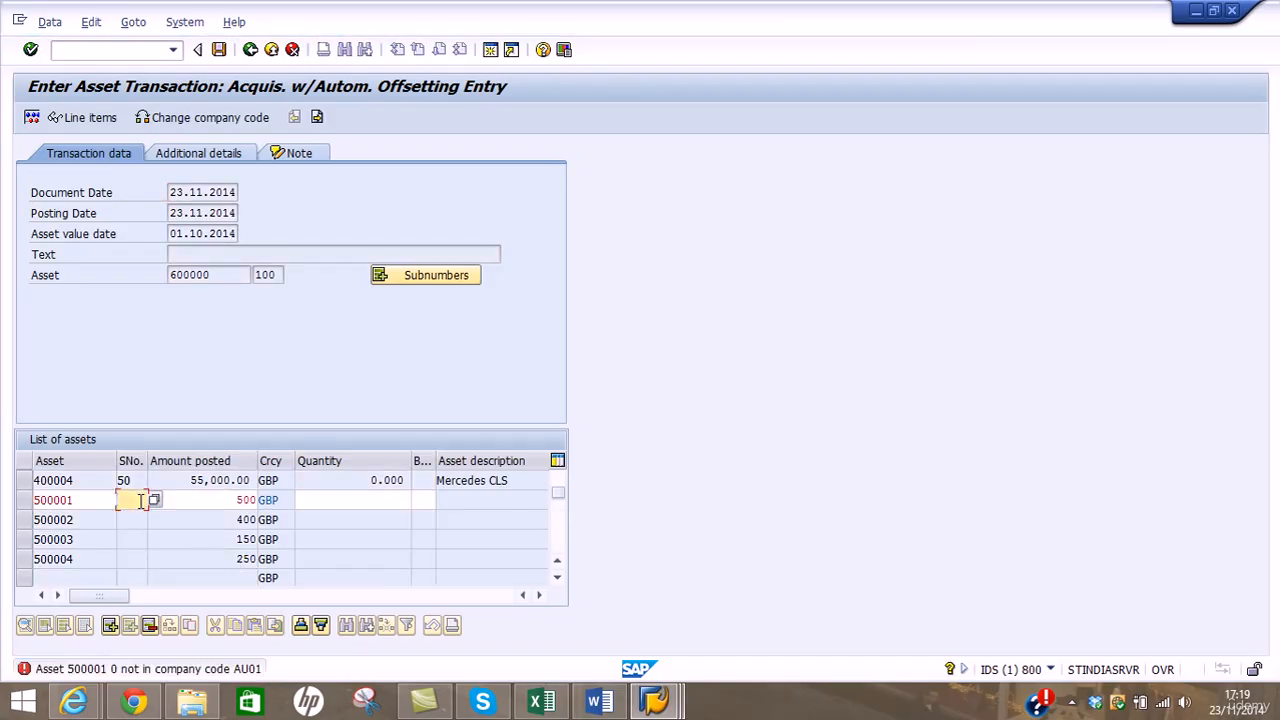
pyautogui.write('500')
pyautogui.press('Return')
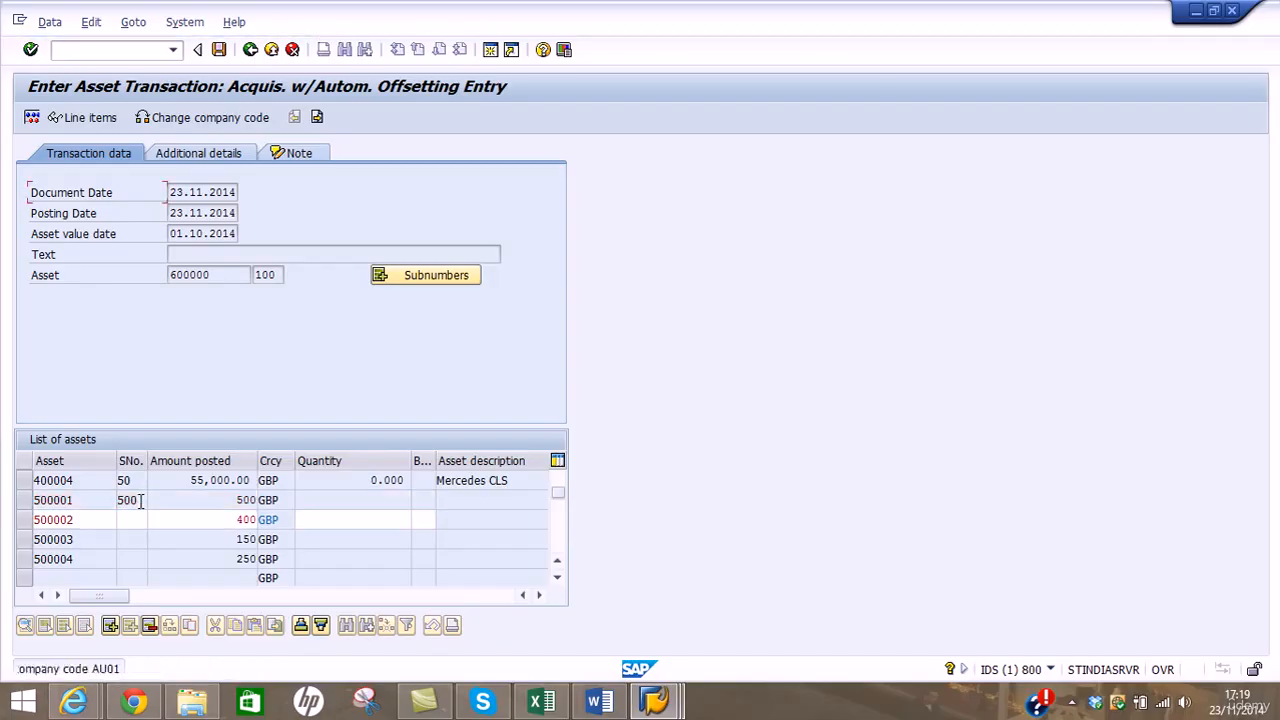
pyautogui.click(138, 520)
pyautogui.write('500')
pyautogui.press('Return')
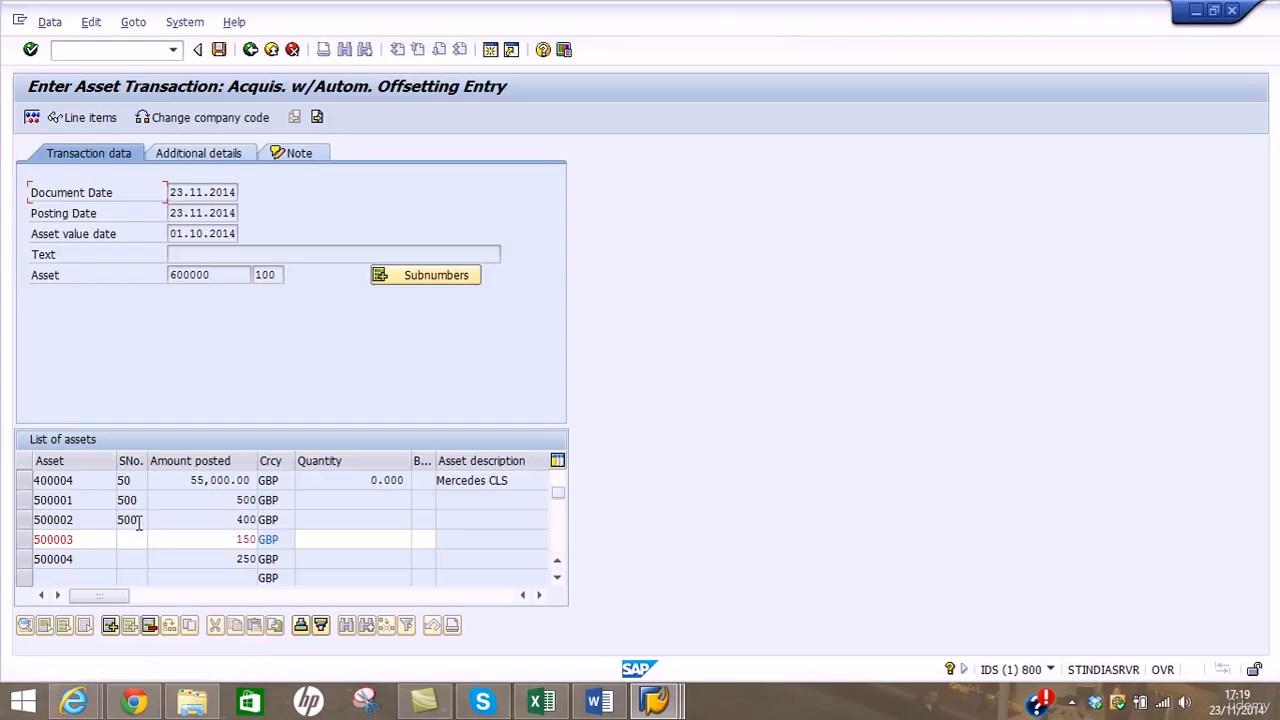
pyautogui.click(135, 539)
pyautogui.write('500')
pyautogui.press('Return')
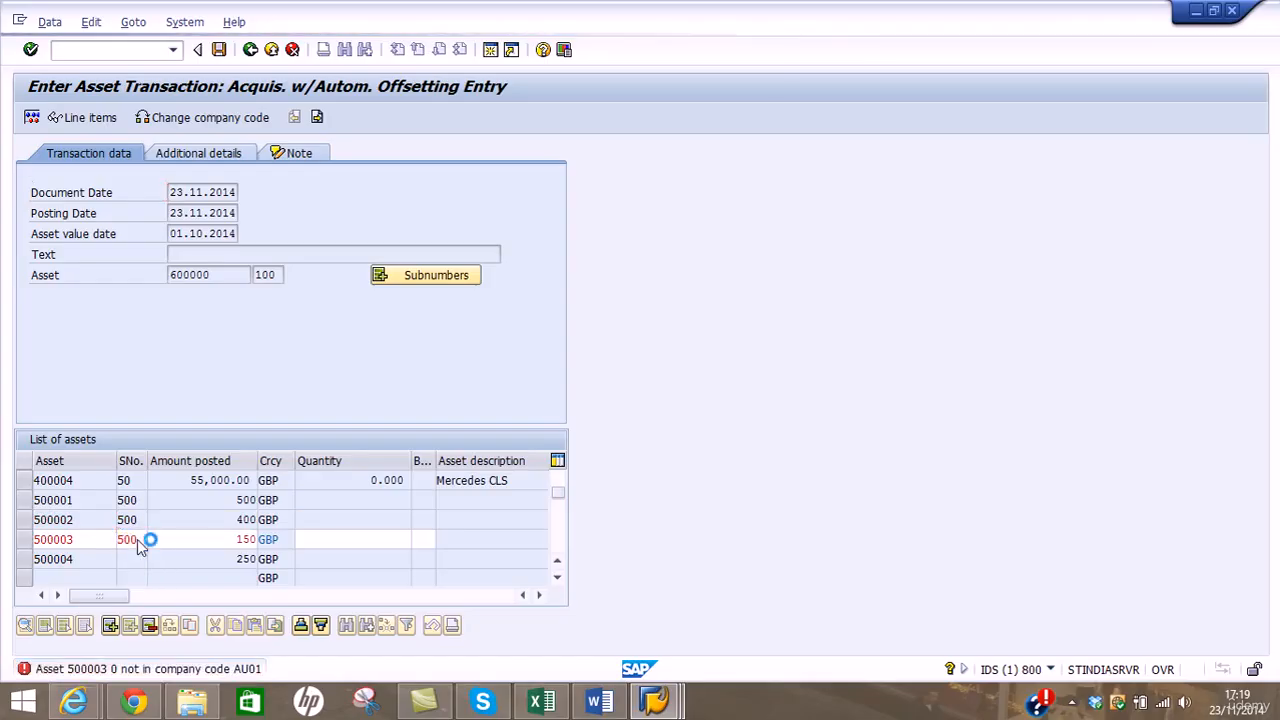
pyautogui.click(138, 560)
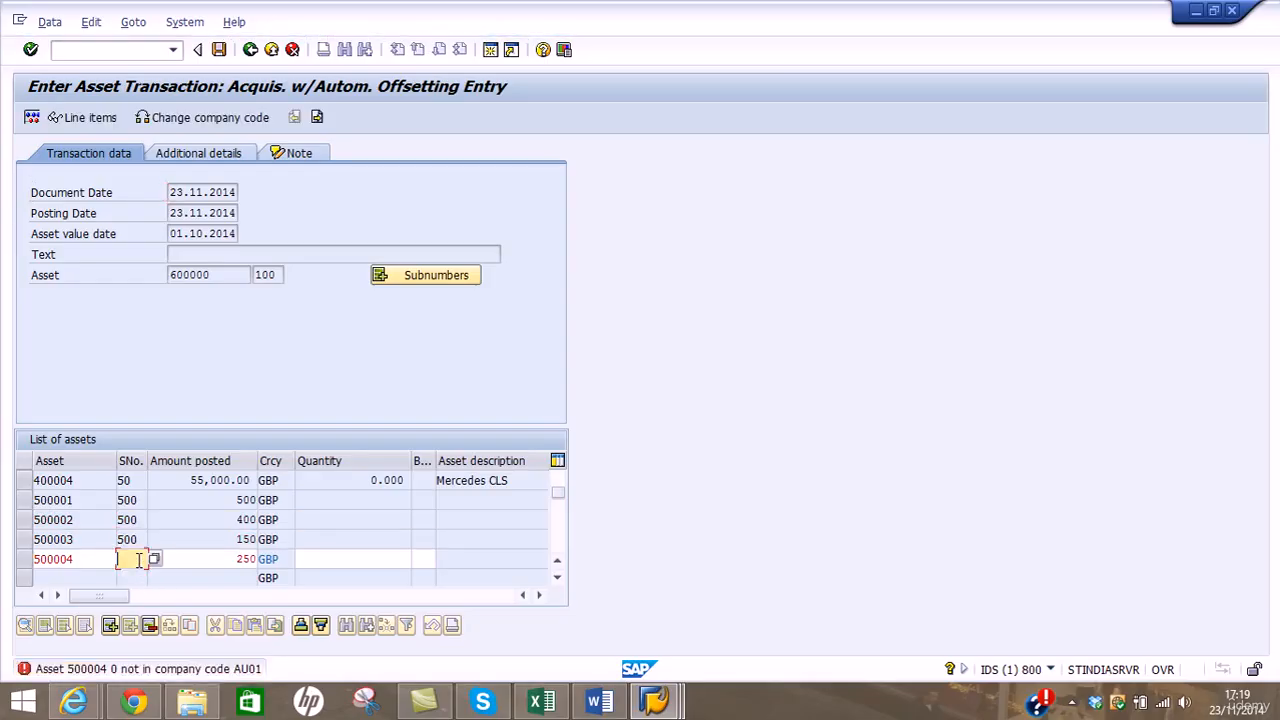
pyautogui.write('500')
pyautogui.press('Return')
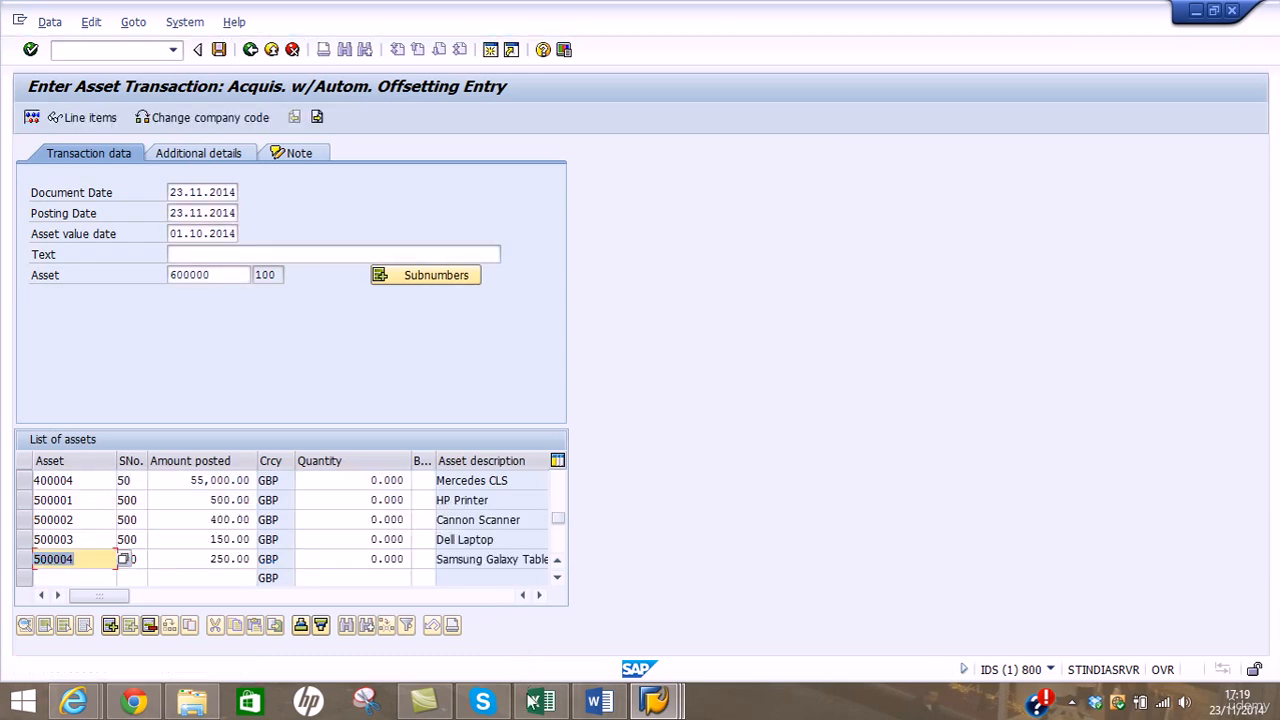
# Cancel the pending copy of the low value asset numbers in the Excel Training Notes workbook and return to SAP
pyautogui.click(540, 702)
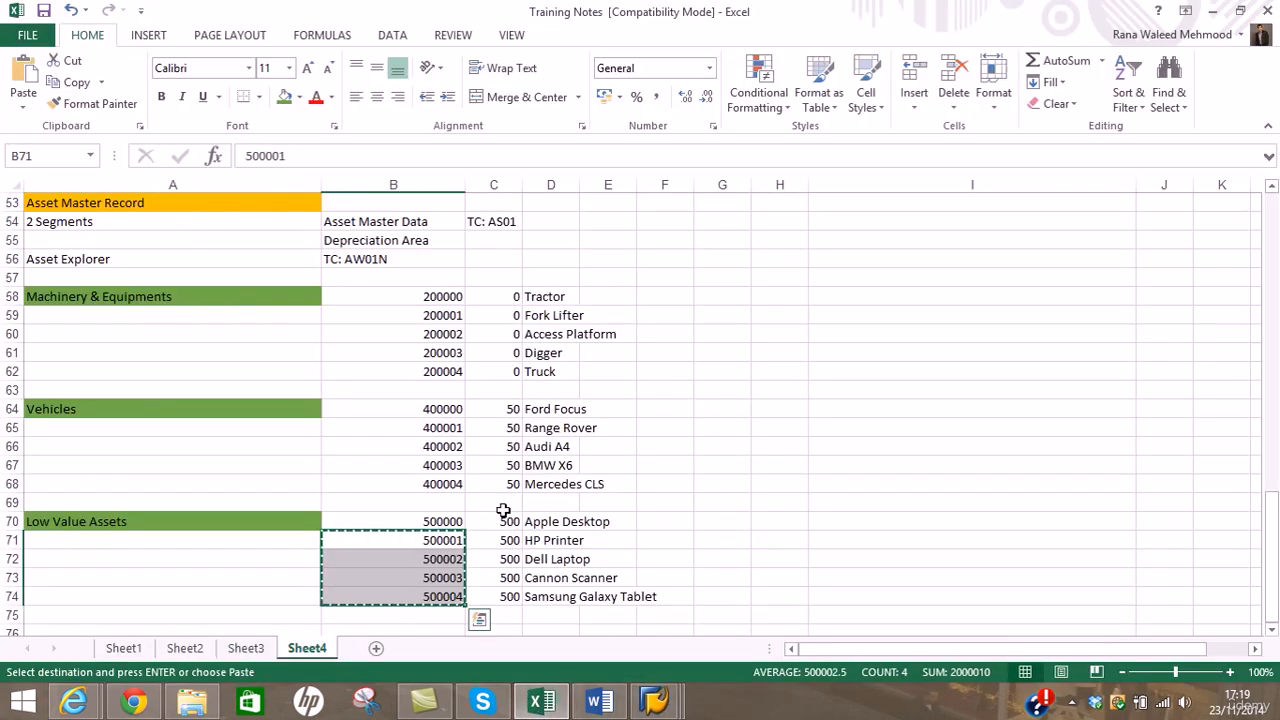
pyautogui.press('Escape')
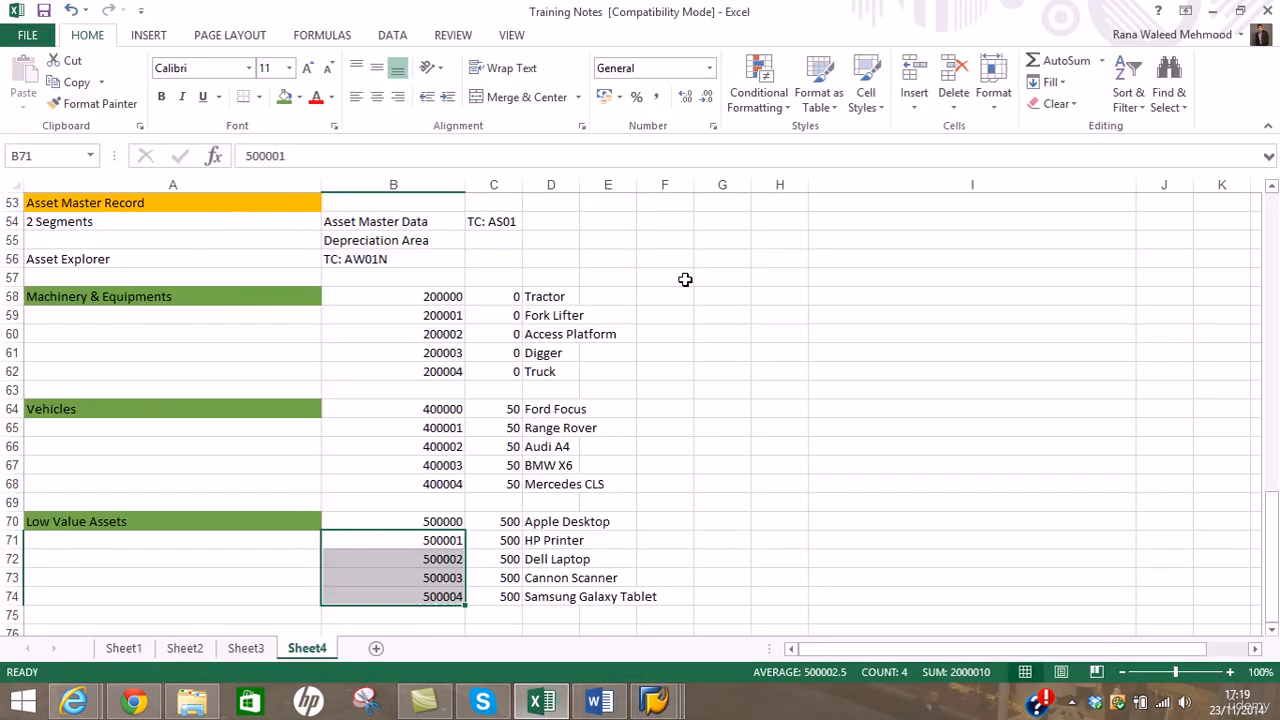
pyautogui.click(1212, 10)
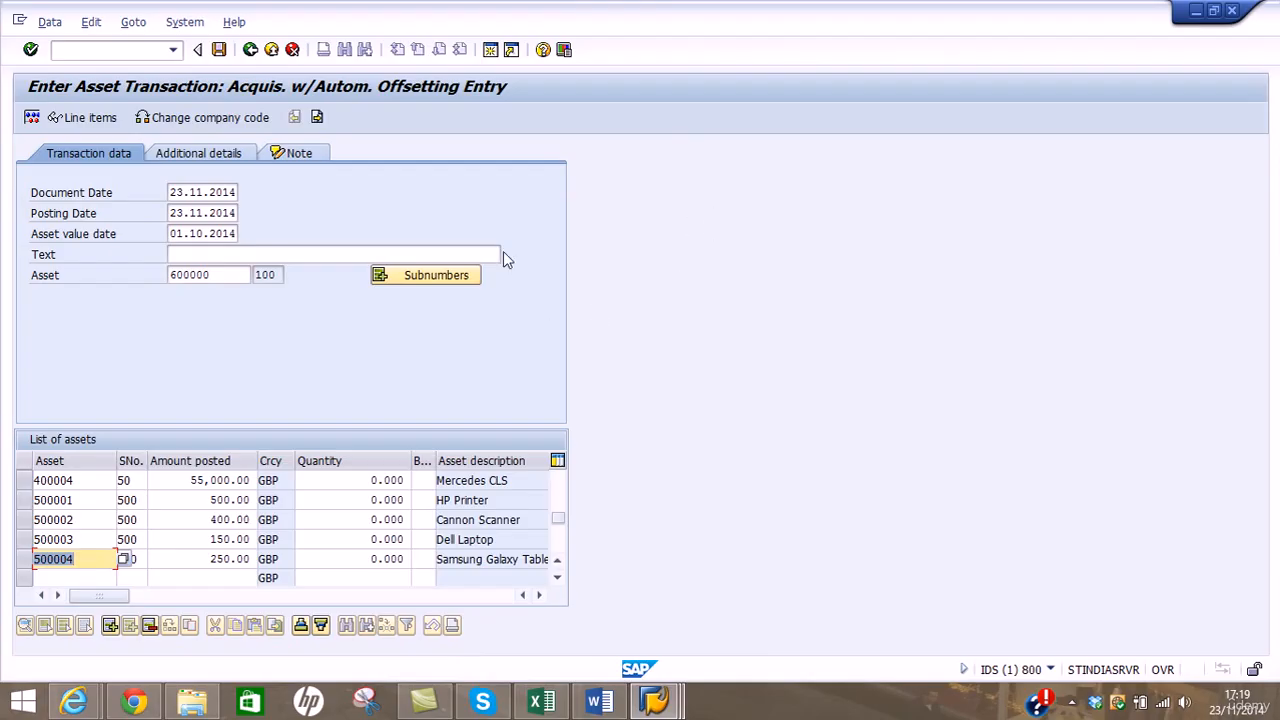
# Simulate the multiple-asset acquisition, accept the quantity warnings, post the document and return to SAP Easy Access
pyautogui.click(32, 118)
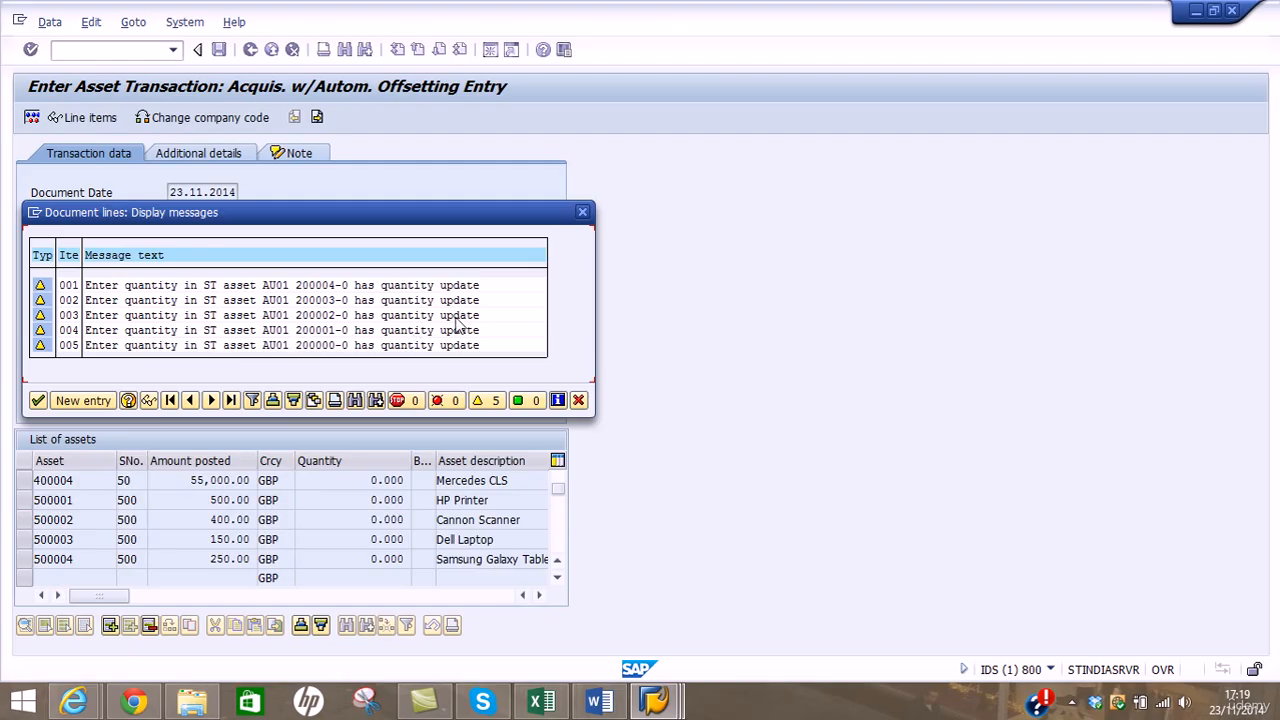
pyautogui.click(37, 401)
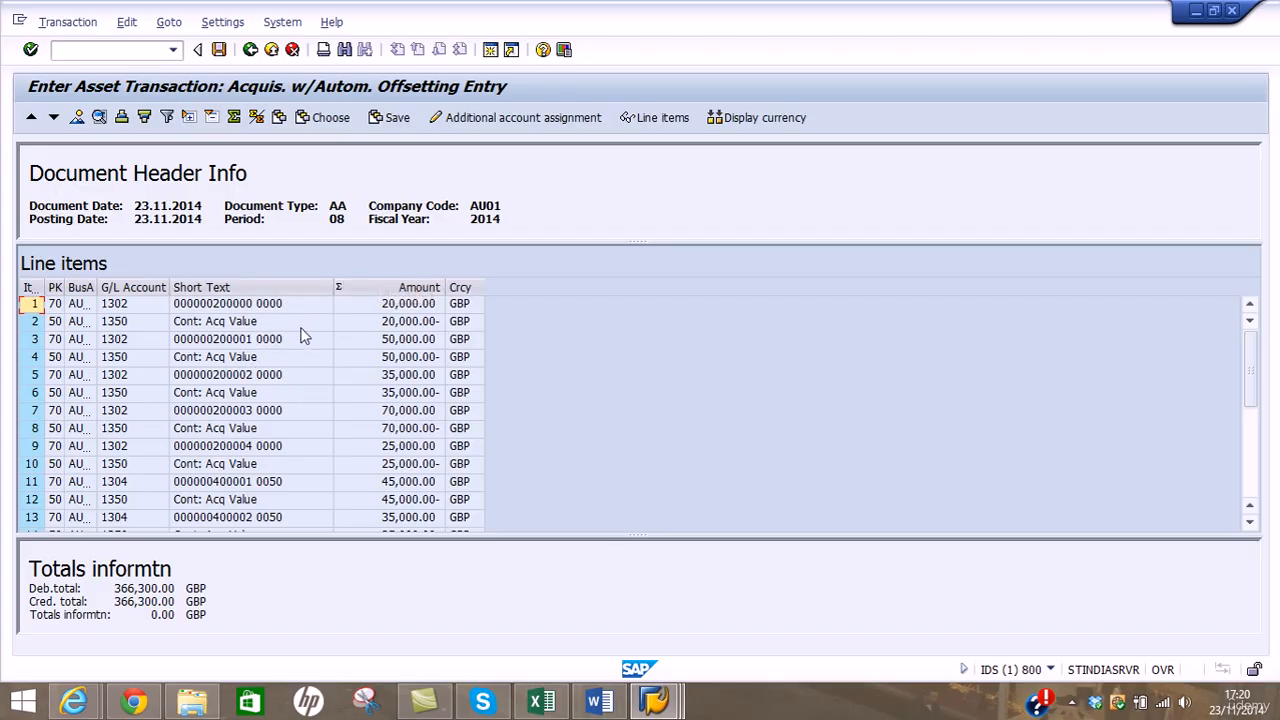
pyautogui.click(221, 55)
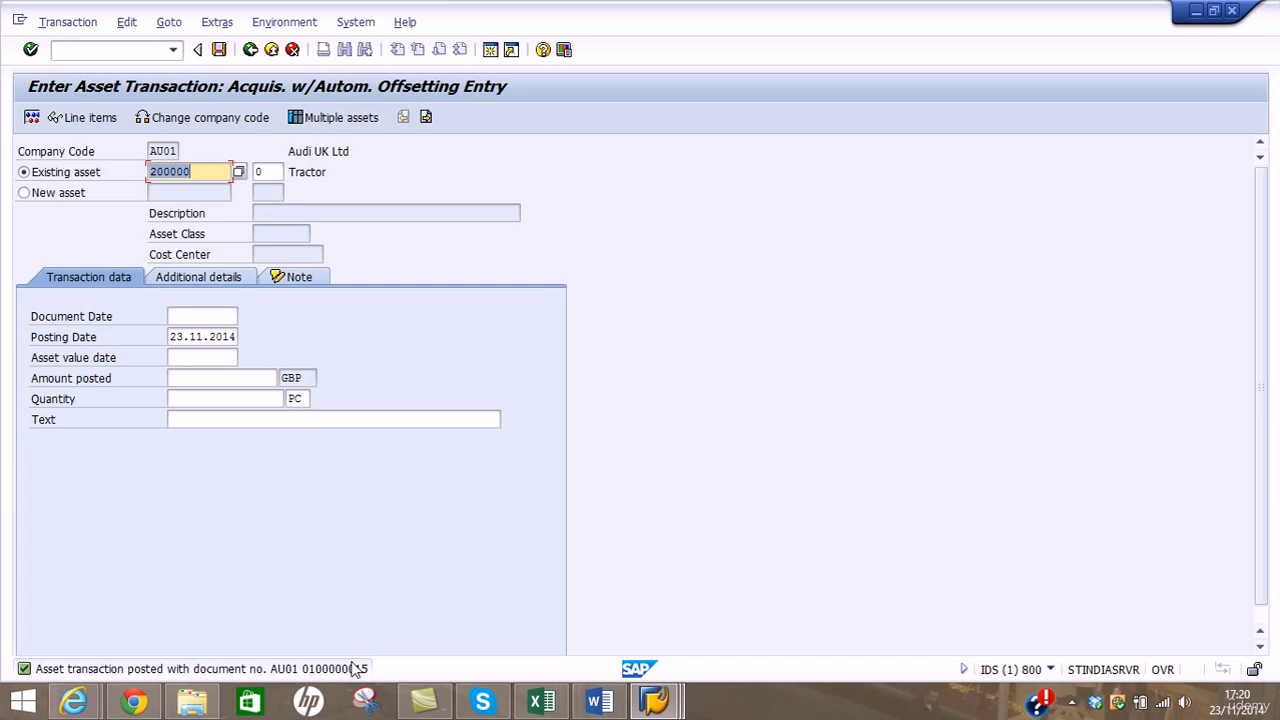
pyautogui.click(250, 50)
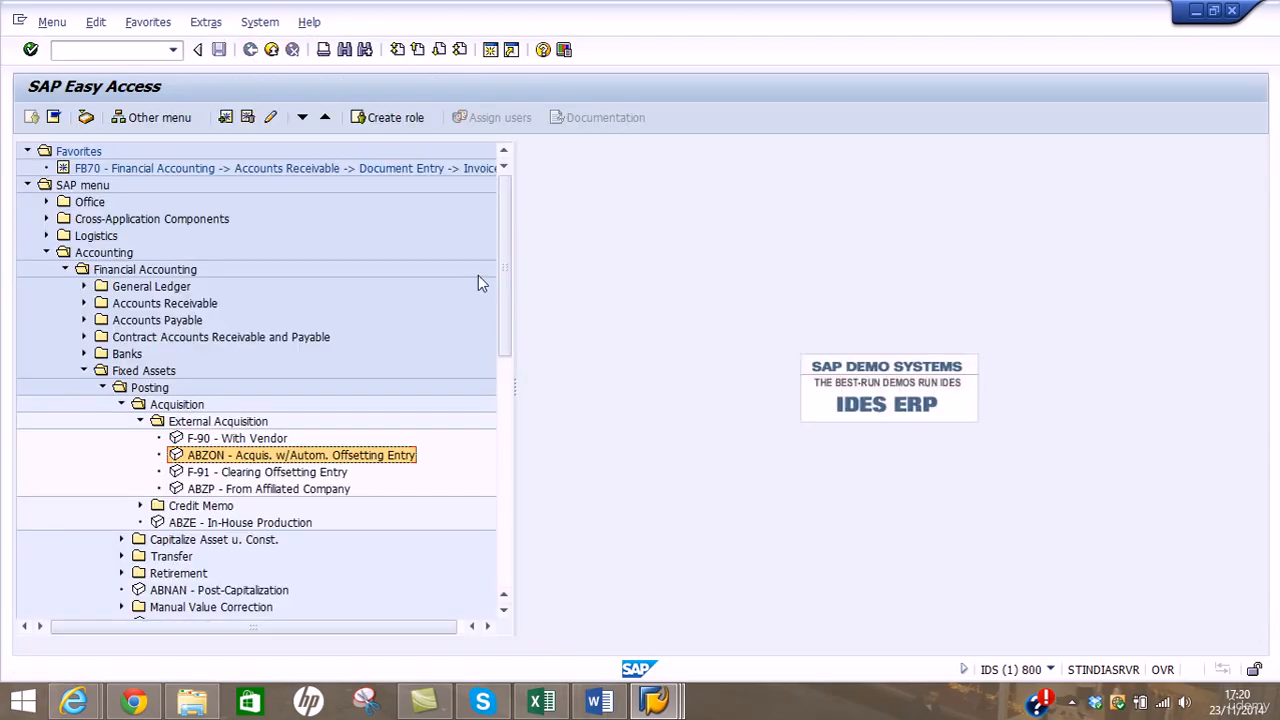
# Expand Retirement and Retirement w/Revenue under the fixed assets postings and select F-92 - With Customer
pyautogui.moveTo(499, 267); pyautogui.dragTo(514, 363)
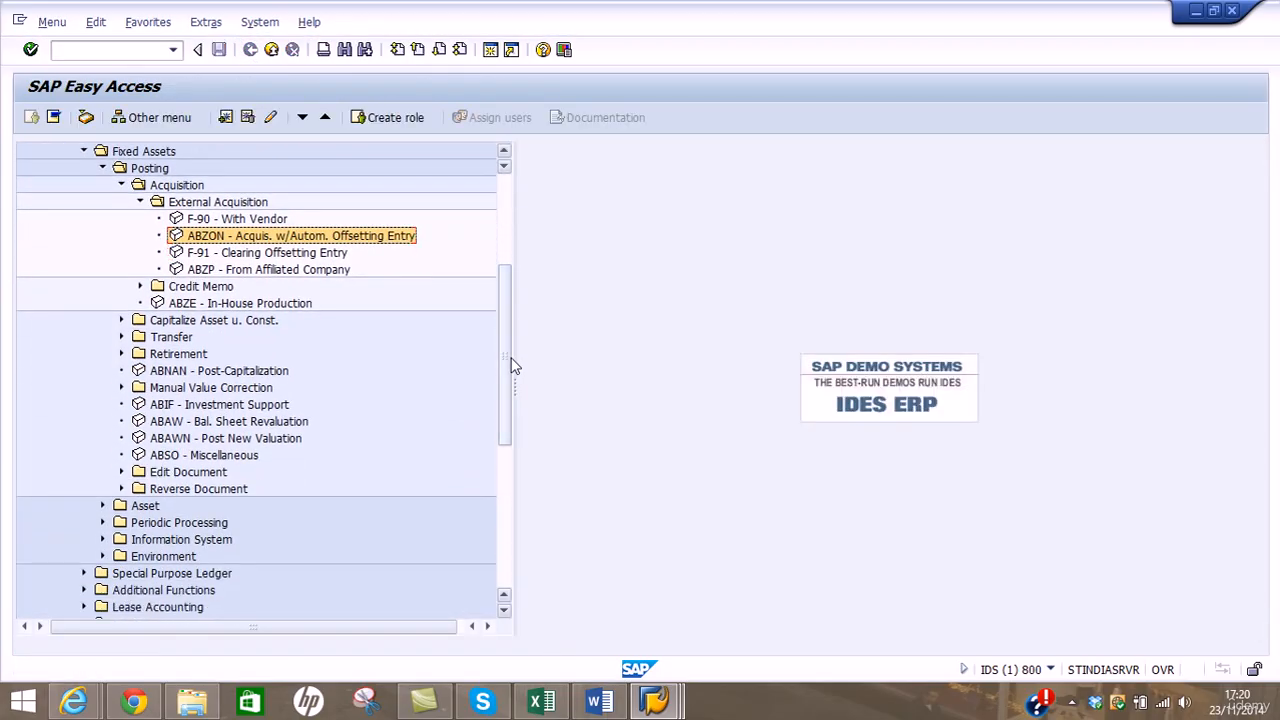
pyautogui.click(122, 354)
pyautogui.click(140, 371)
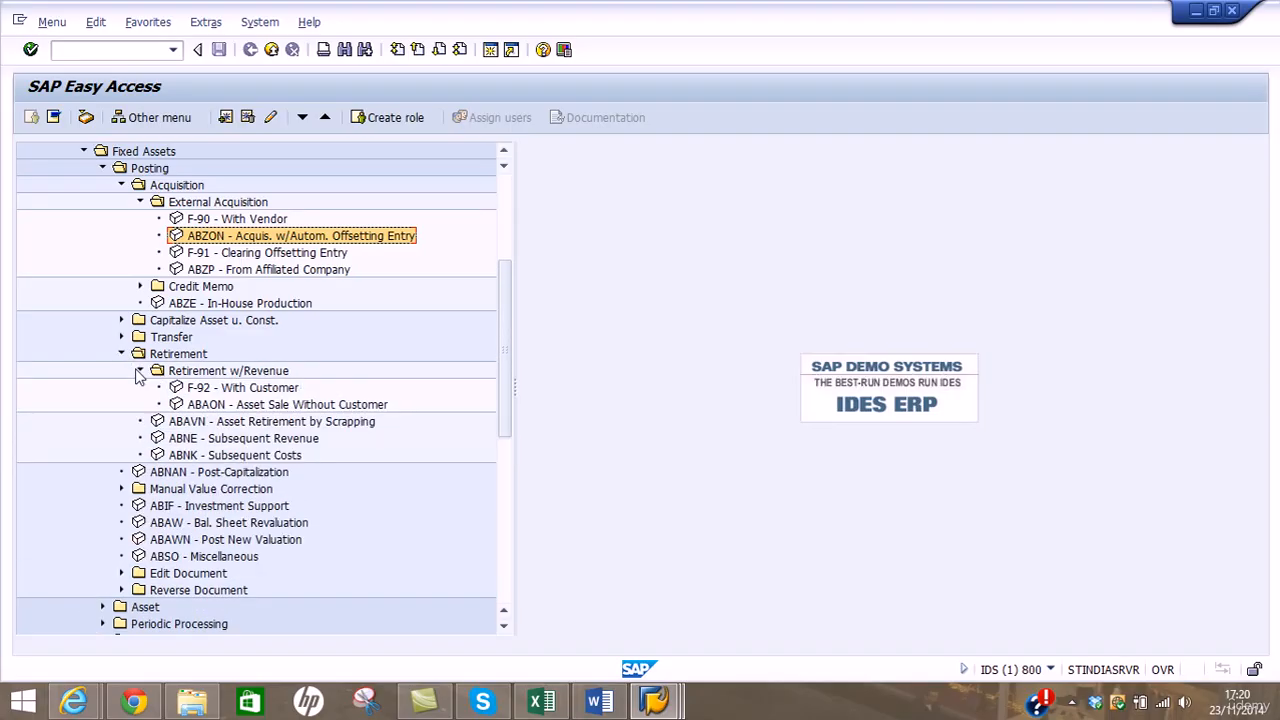
pyautogui.click(215, 388)
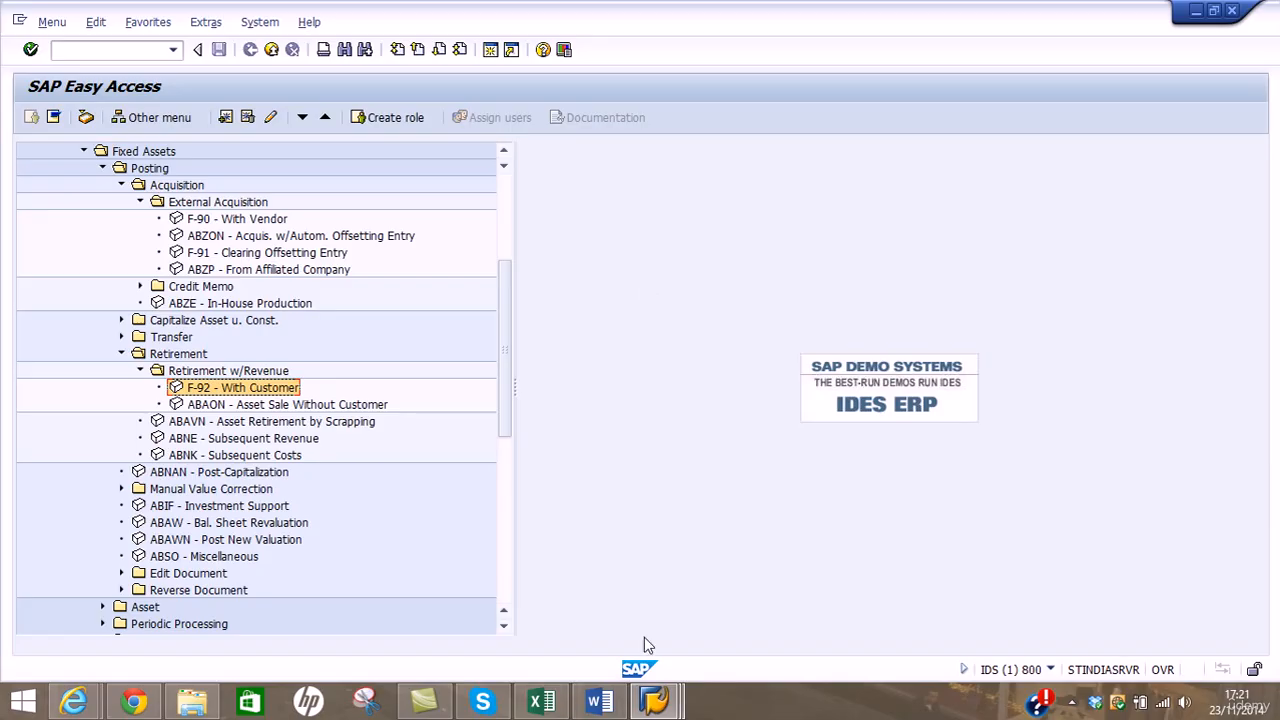
# Switch to the Asset Explorer session and look up the Tractor's asset number and subnumber in the Excel Training Notes
pyautogui.click(655, 700)
pyautogui.click(759, 600)
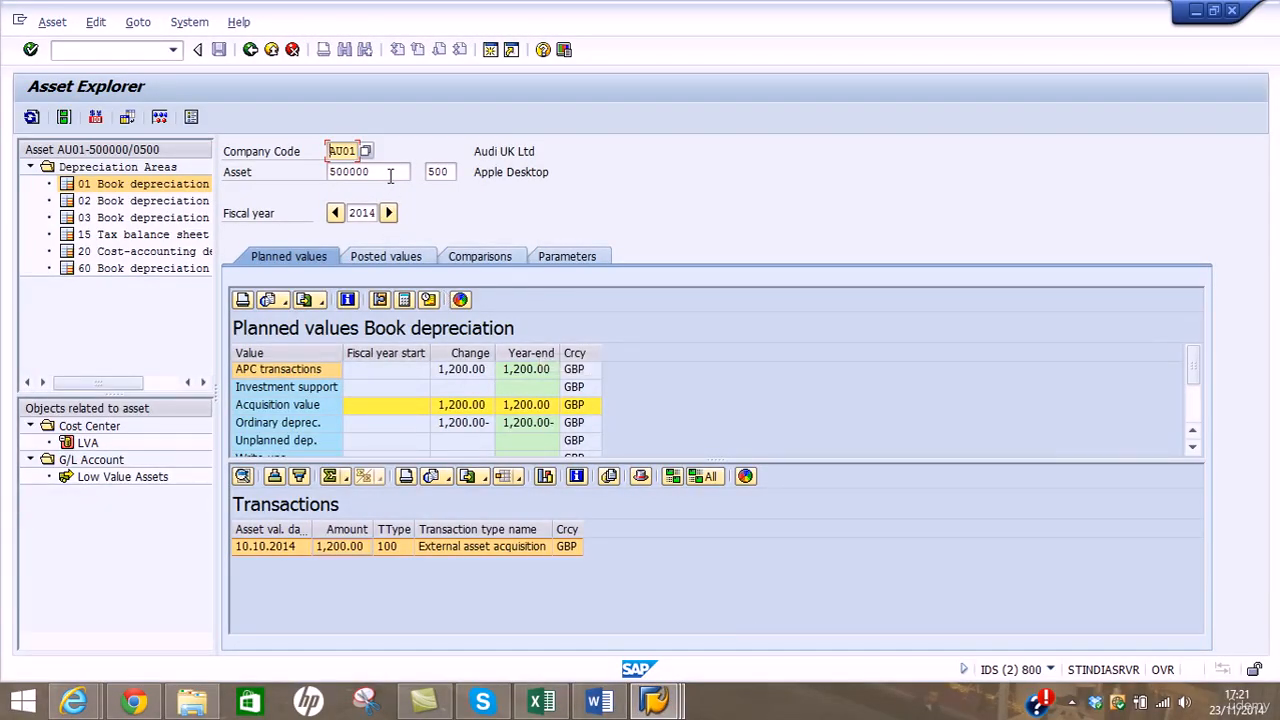
pyautogui.press('Tab')
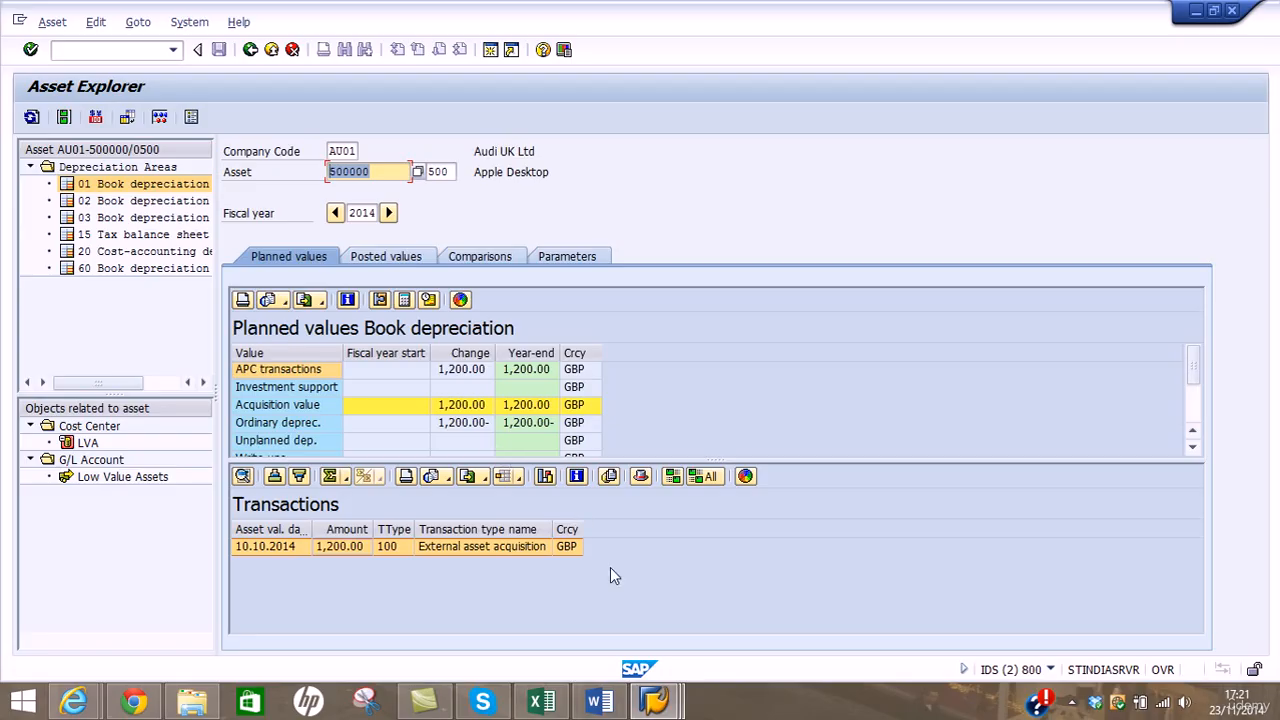
pyautogui.click(541, 702)
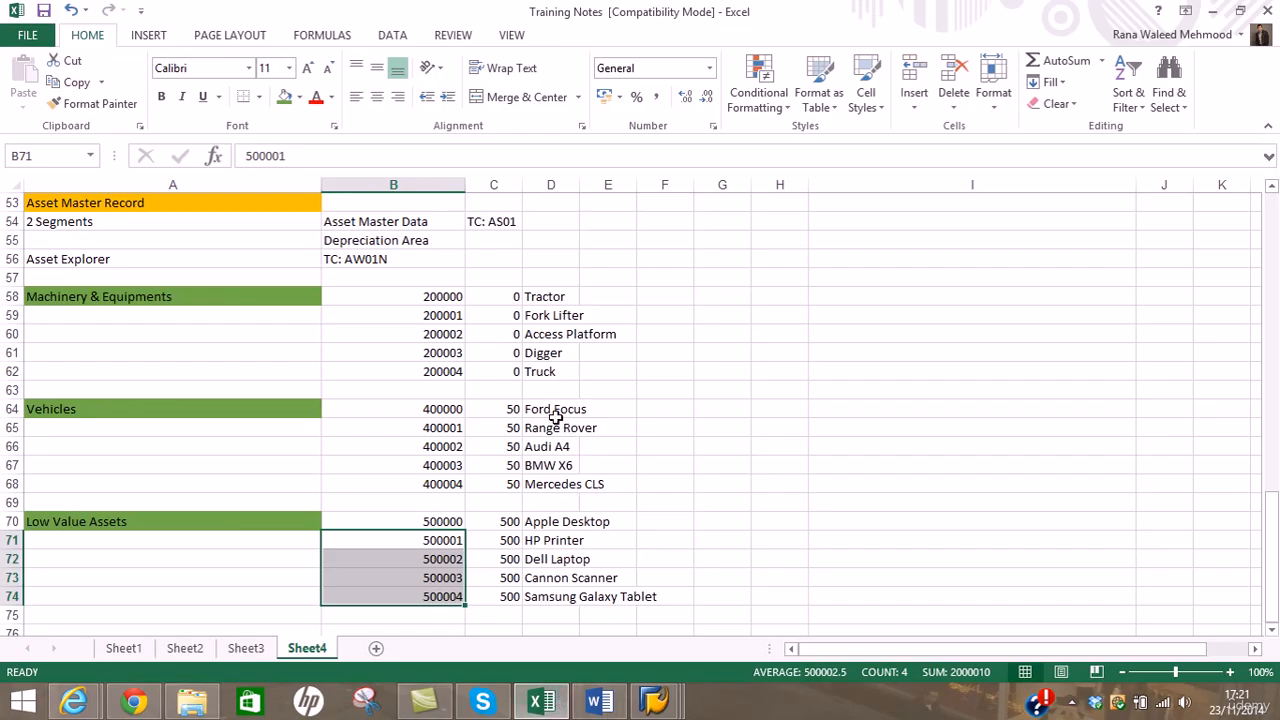
pyautogui.click(544, 300)
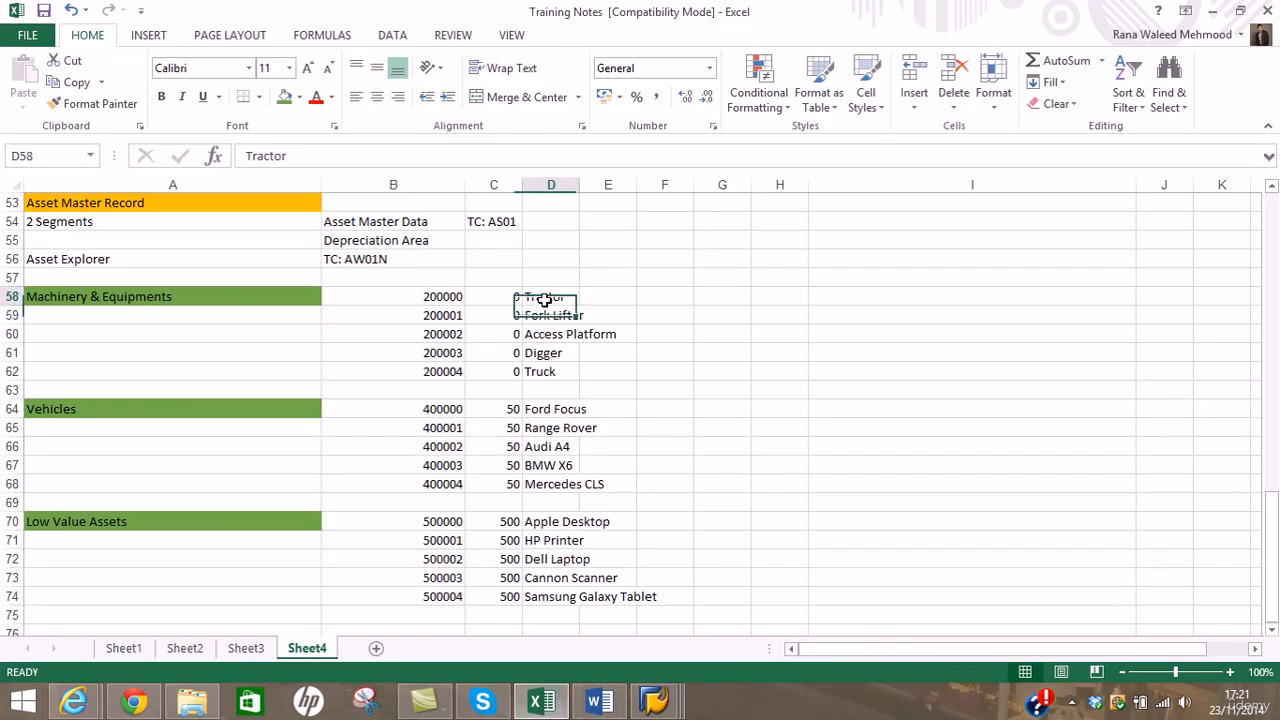
pyautogui.moveTo(544, 300); pyautogui.dragTo(457, 296)
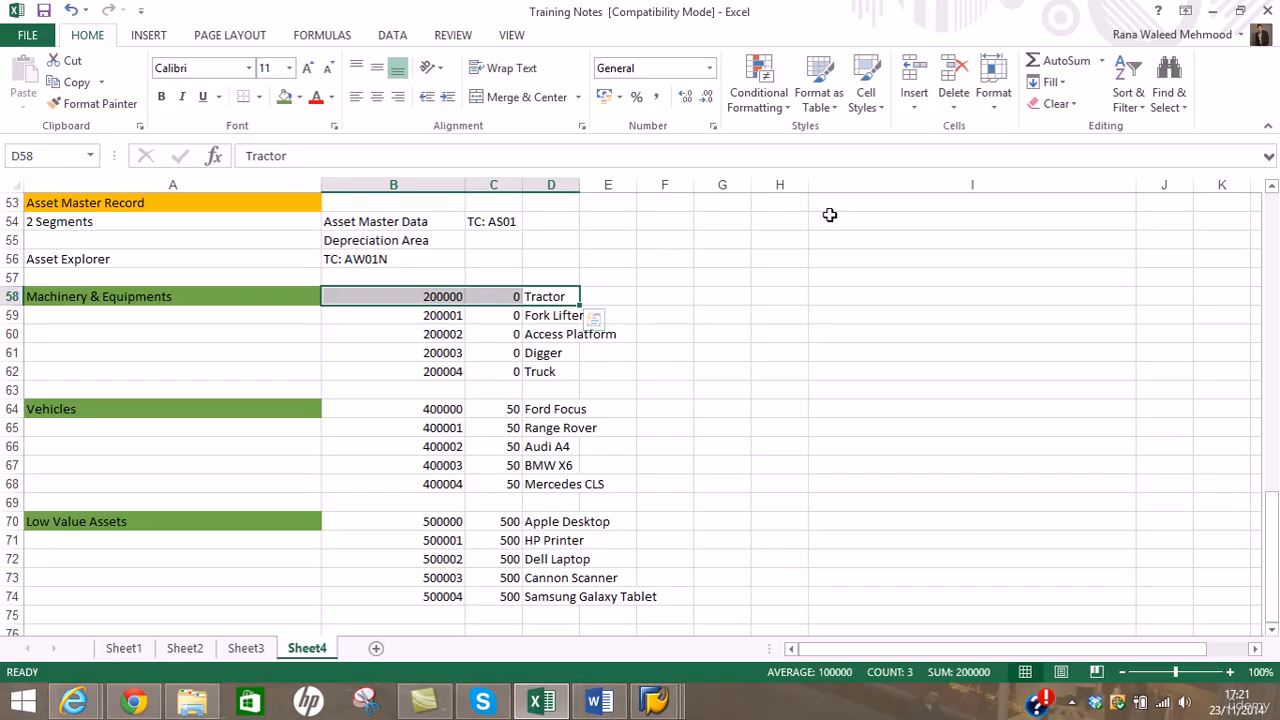
pyautogui.click(1212, 11)
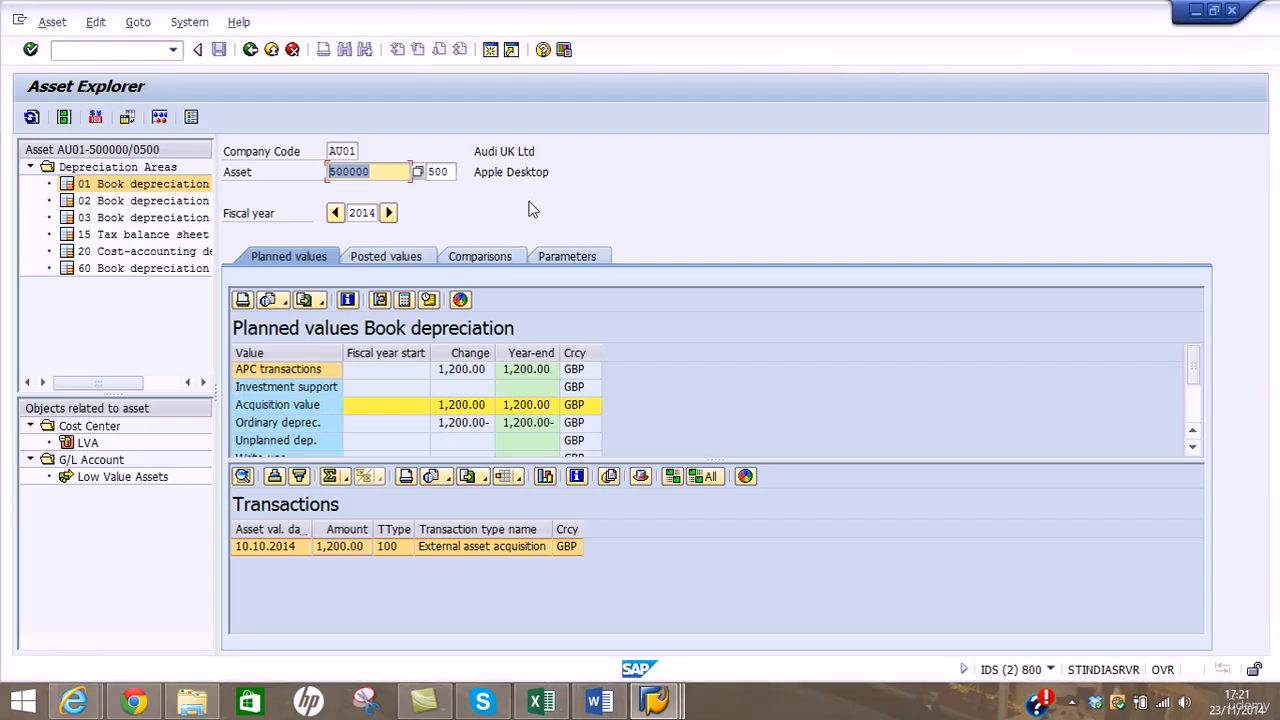
# Display the planned values and transactions of asset 200000, subnumber 0, in Asset Explorer
pyautogui.write('2')
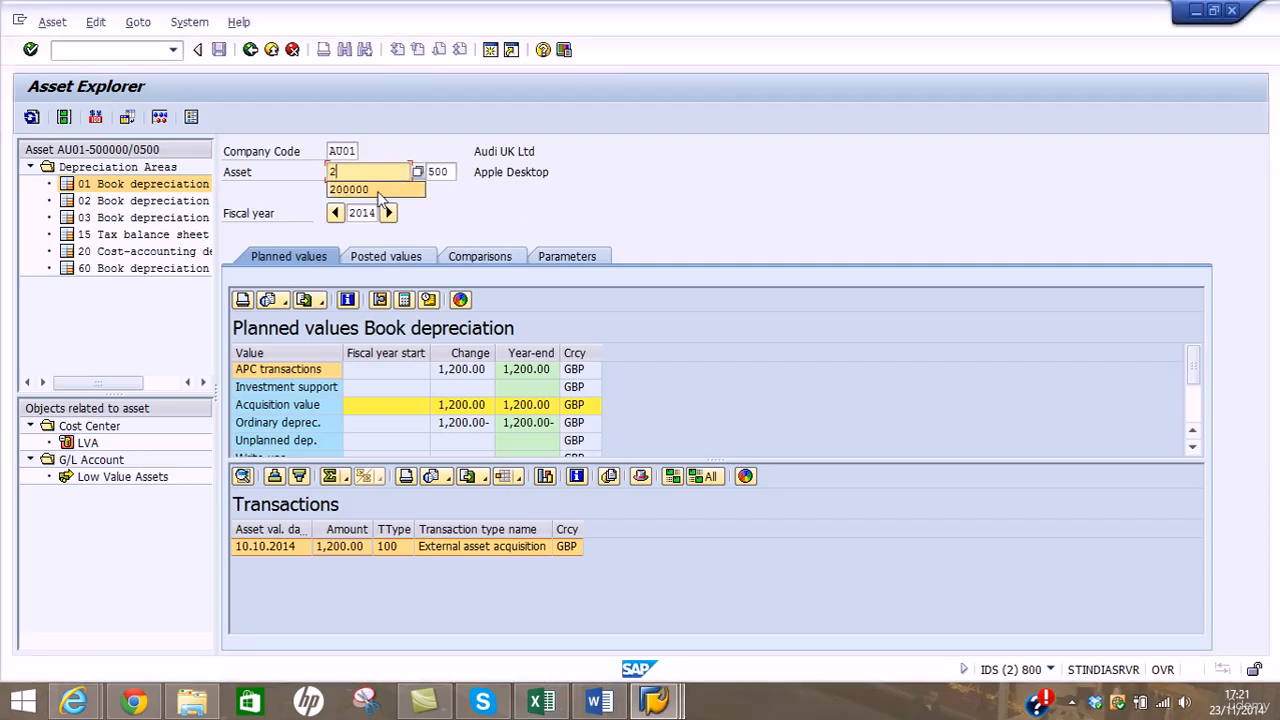
pyautogui.click(379, 192)
pyautogui.press('Tab')
pyautogui.write('0')
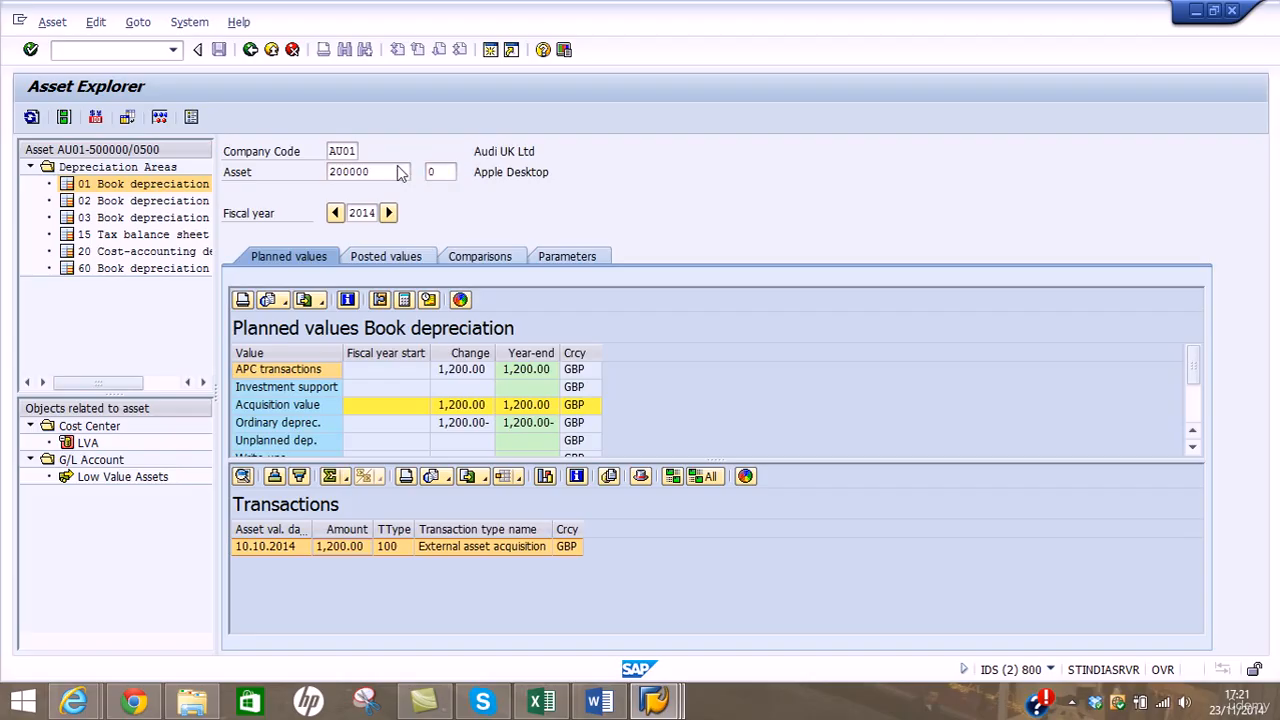
pyautogui.press('Return')
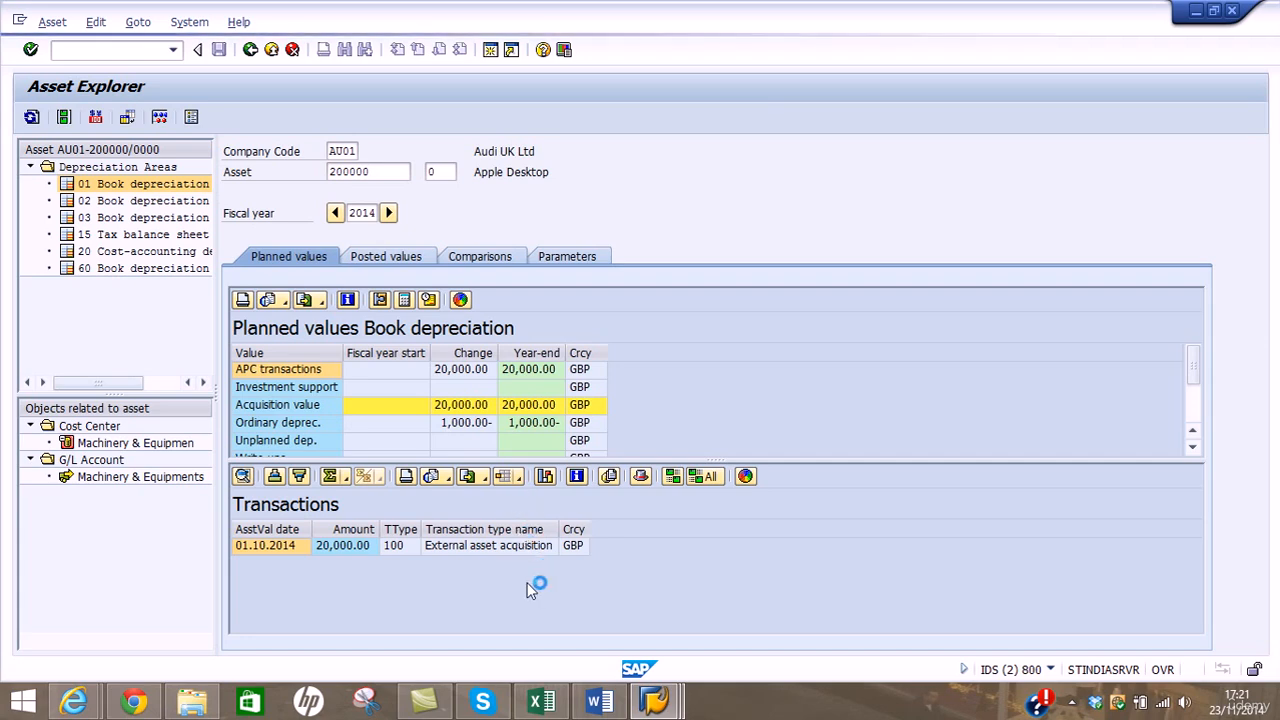
# Return to the SAP Easy Access session and open transaction F-92 for asset retirement with customer
pyautogui.click(655, 700)
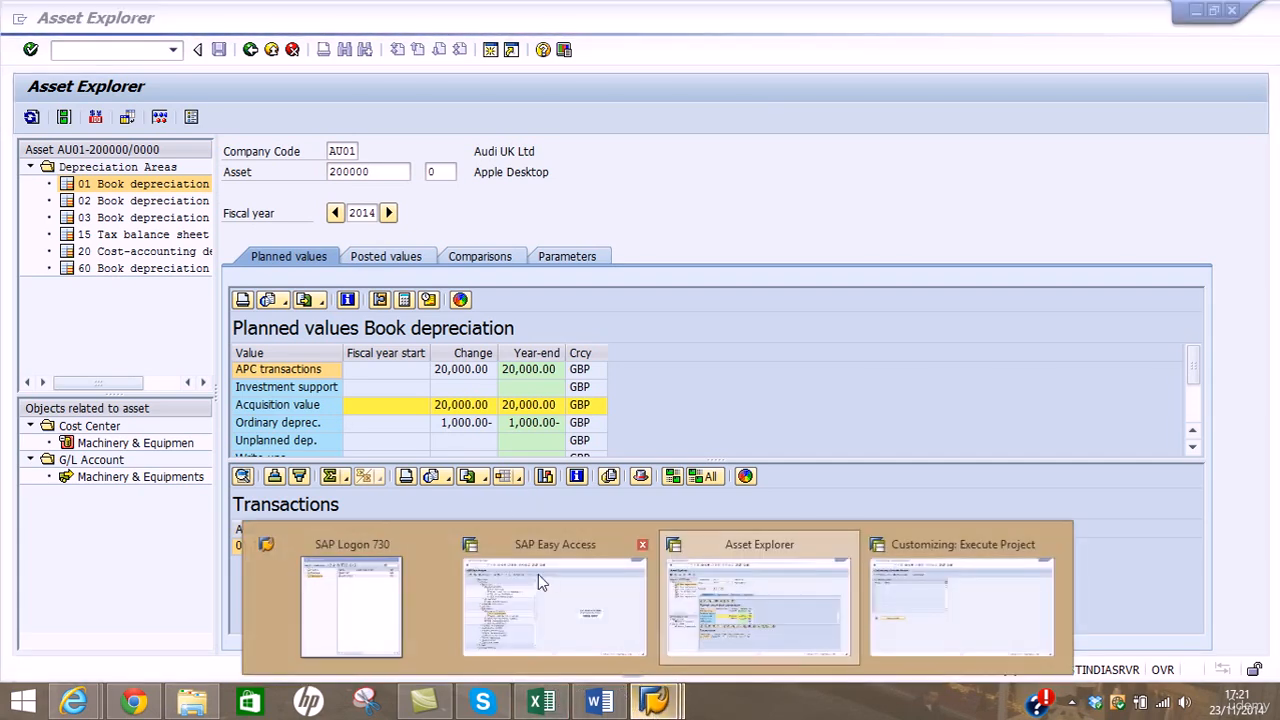
pyautogui.click(538, 574)
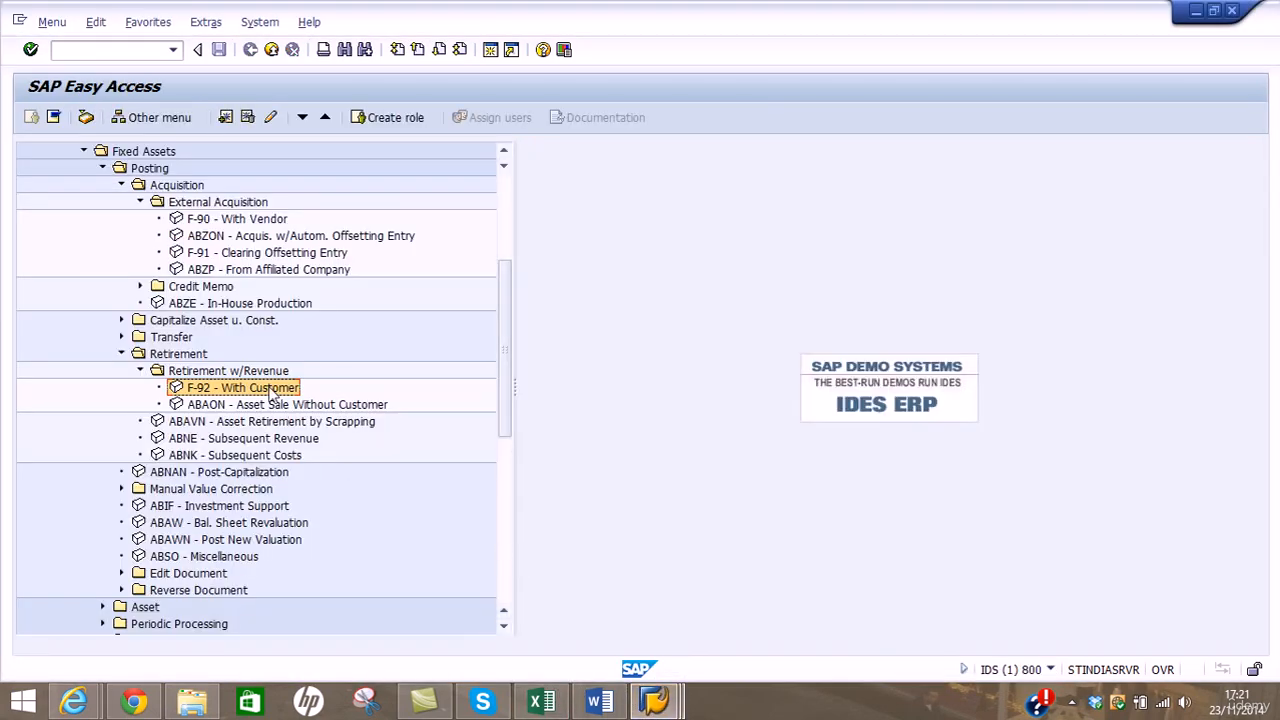
pyautogui.doubleClick(272, 391)
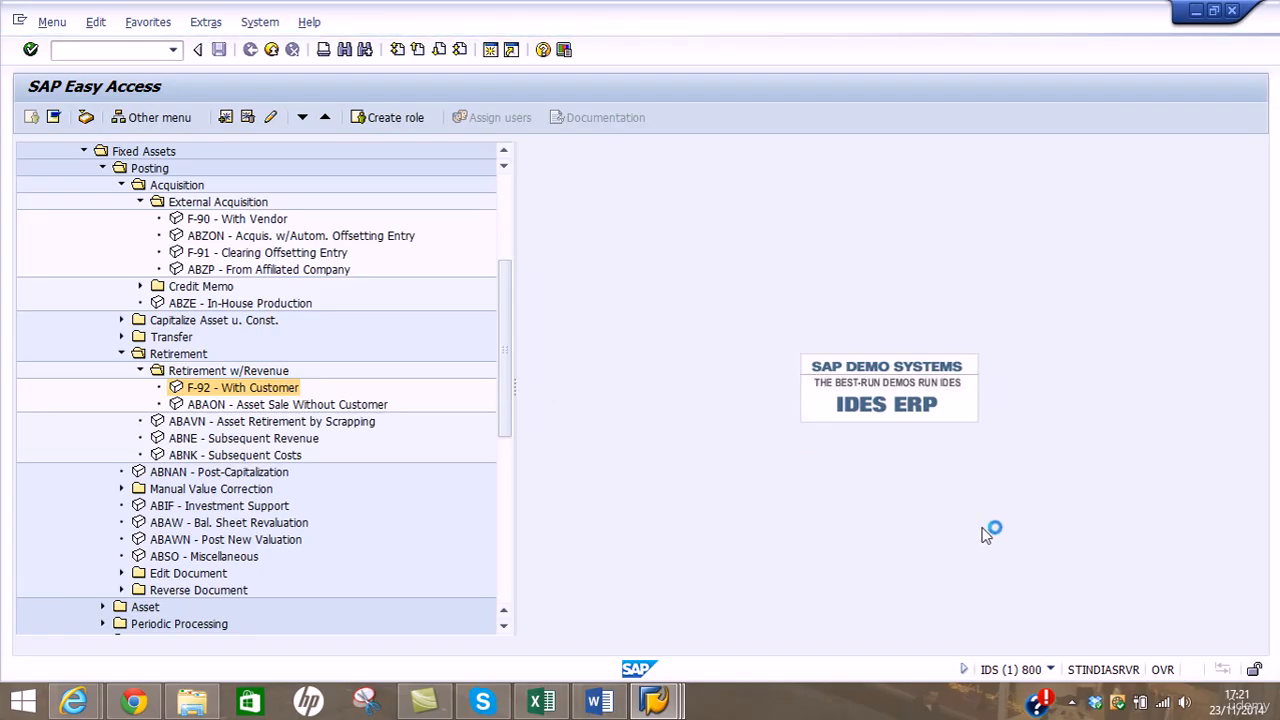
pyautogui.click(1071, 702)
pyautogui.click(1057, 545)
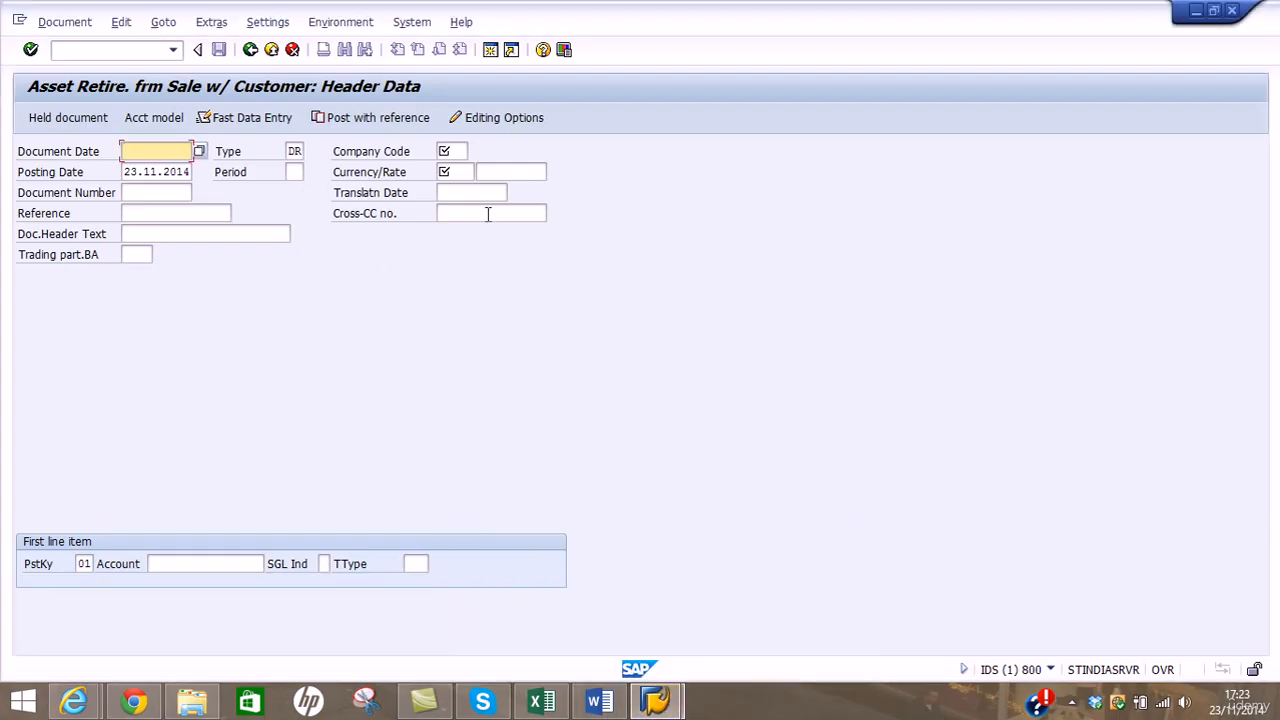
pyautogui.click(153, 50)
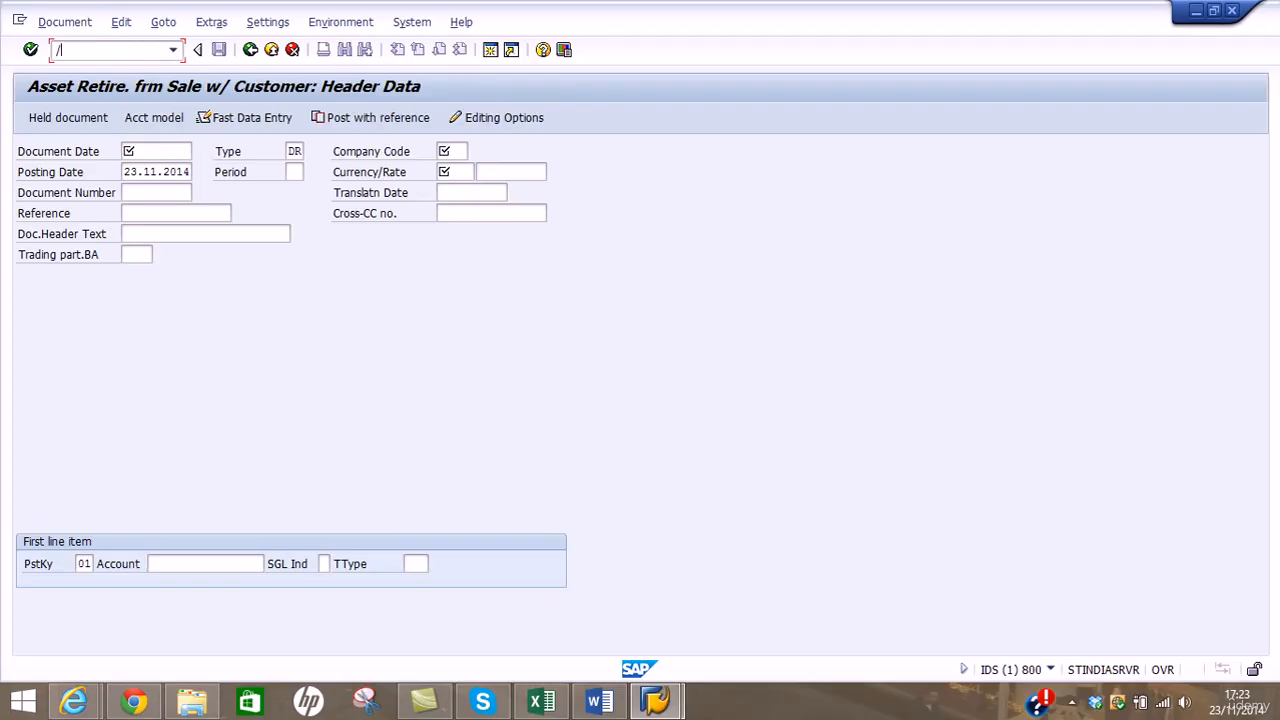
pyautogui.press('Return')
pyautogui.click(176, 150)
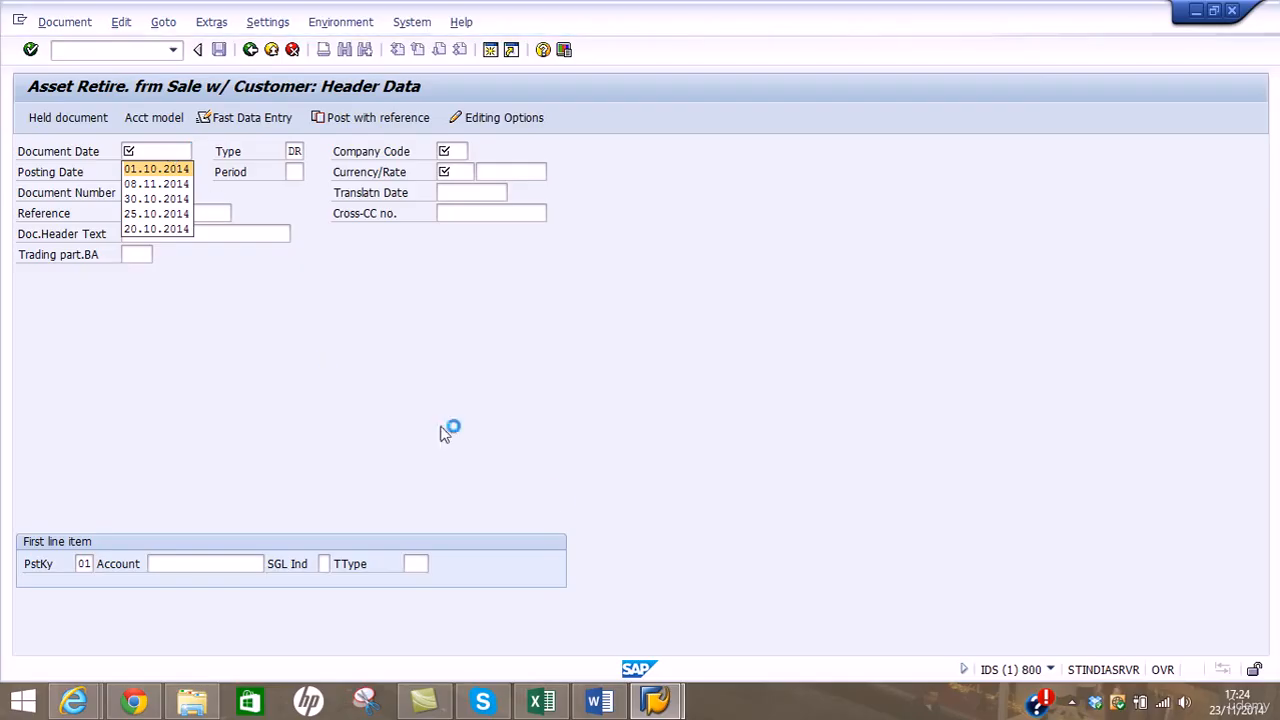
pyautogui.moveTo(657, 705)
pyautogui.click(715, 625)
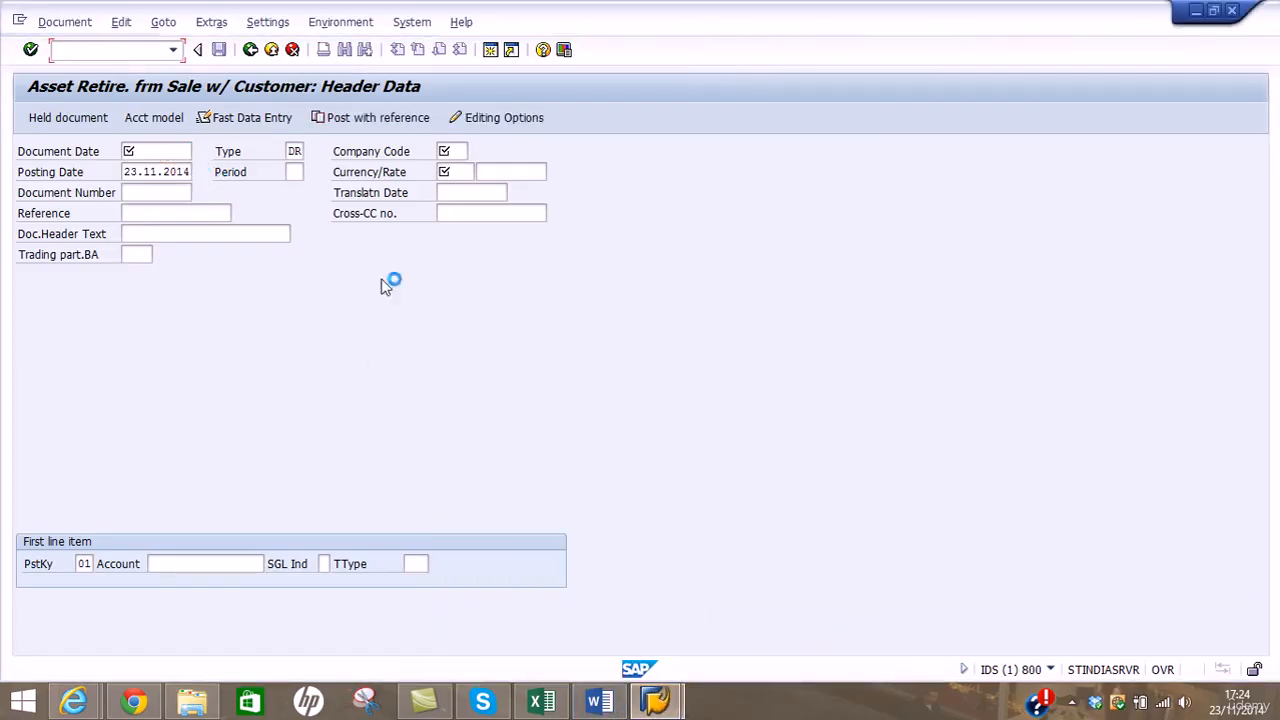
pyautogui.click(1071, 702)
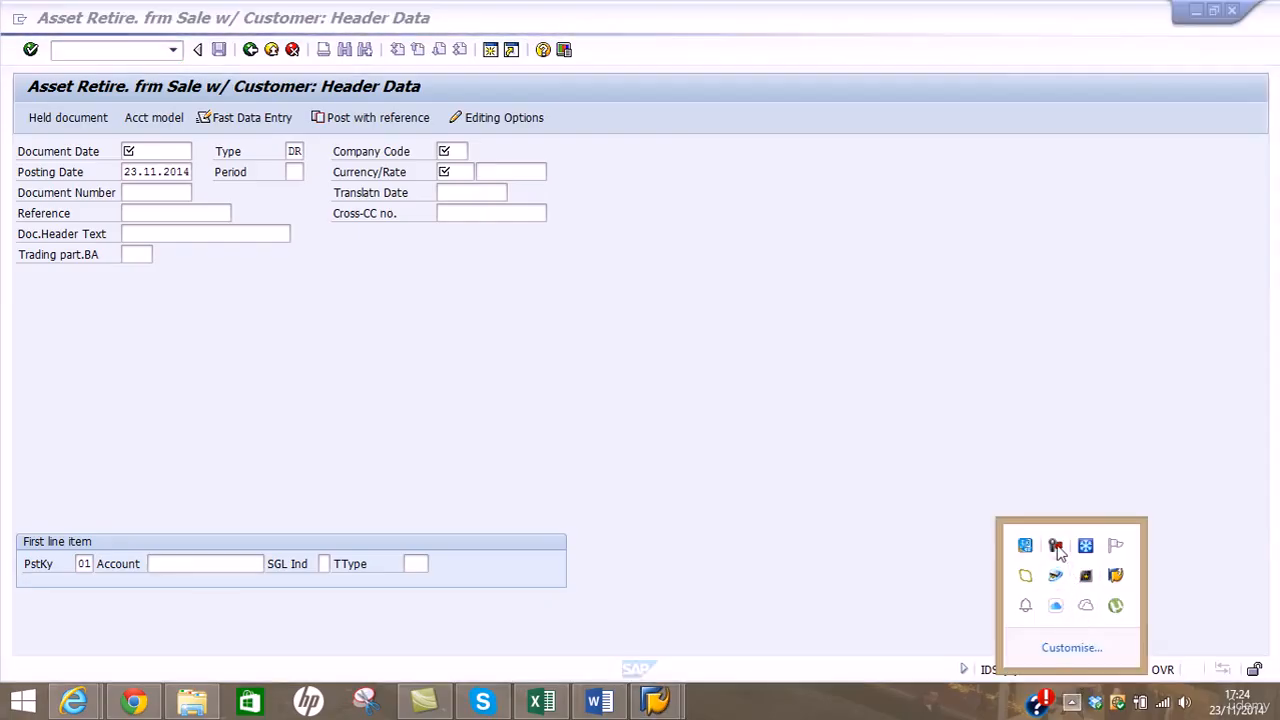